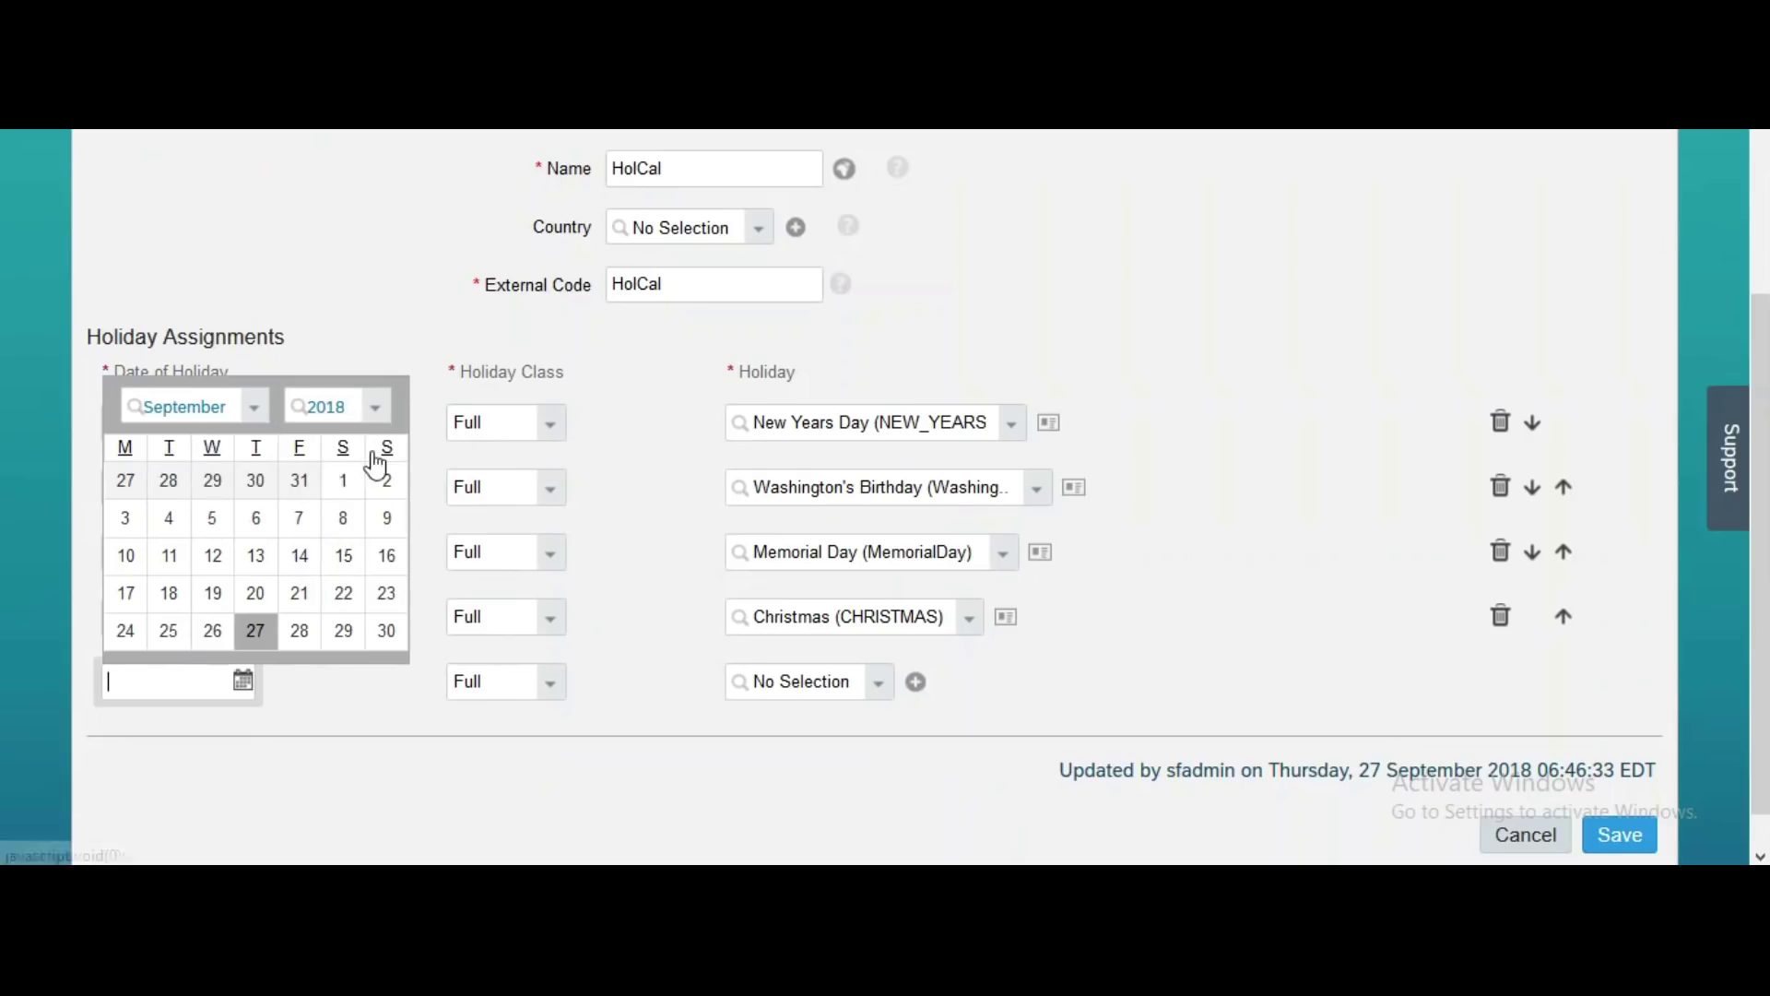
Add a holiday assignment dated 01/10/2018 with holiday class None and holiday Floating Holiday1 (Flo_Hol1)
left_click(267, 431)
left_click(262, 420)
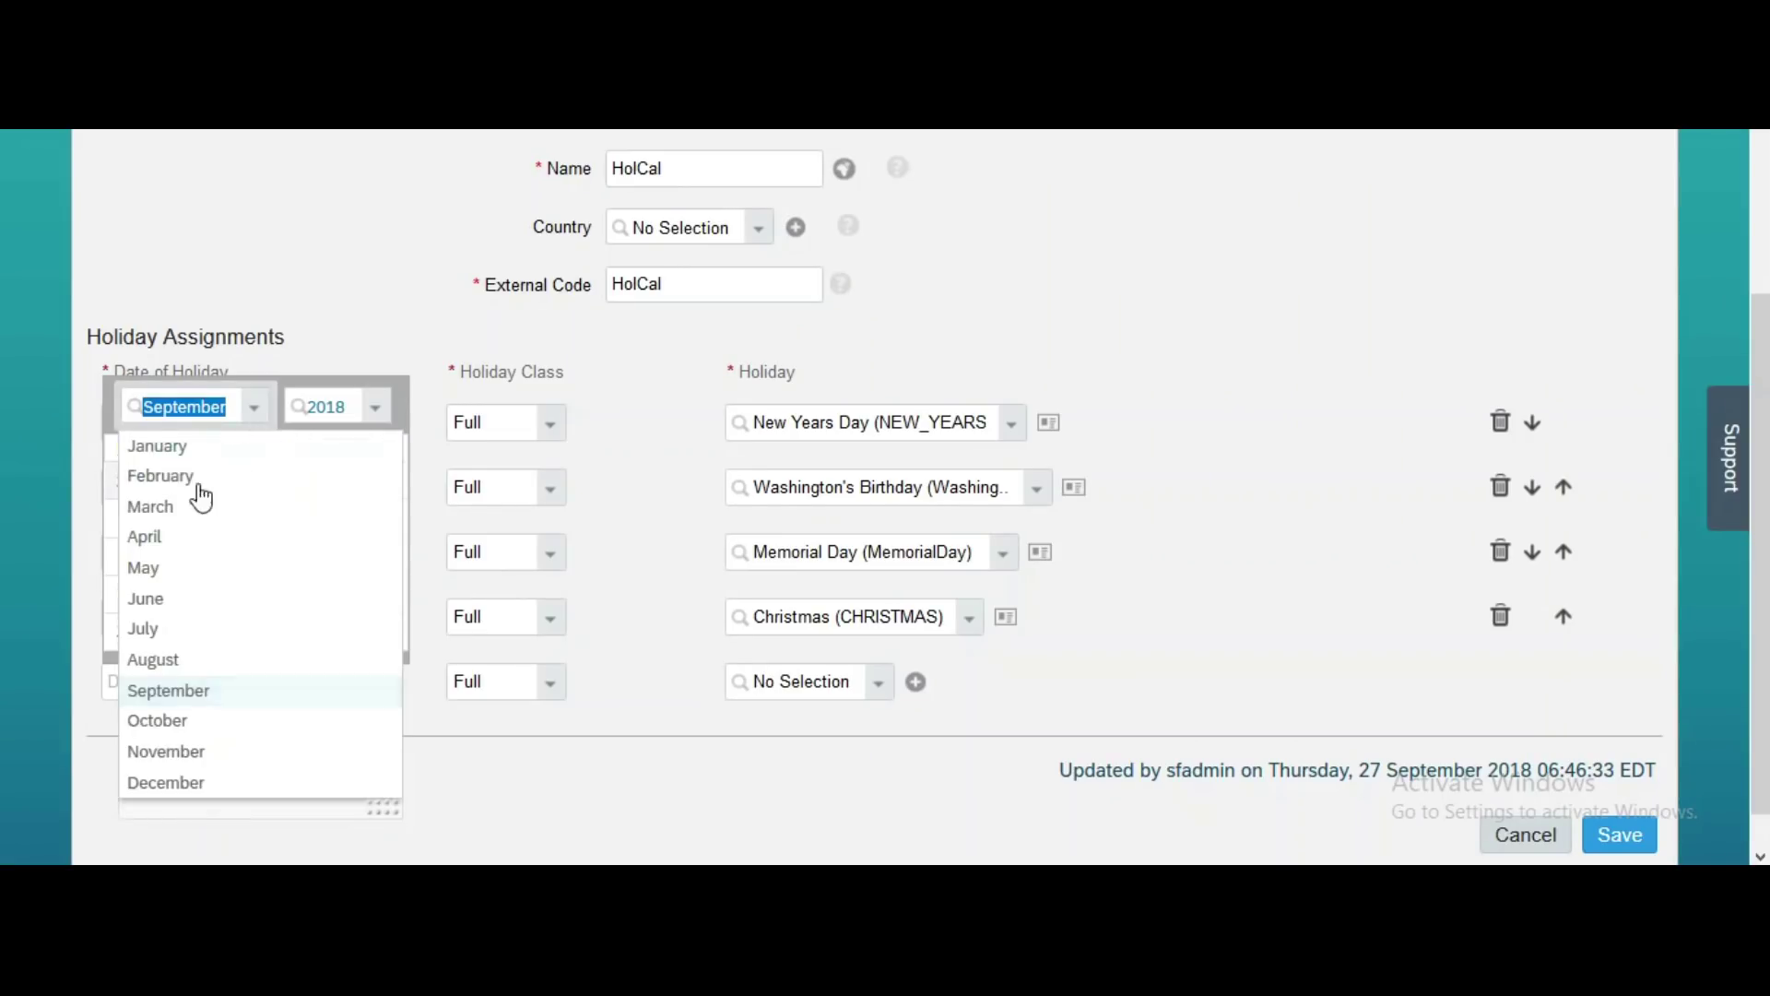
left_click(173, 729)
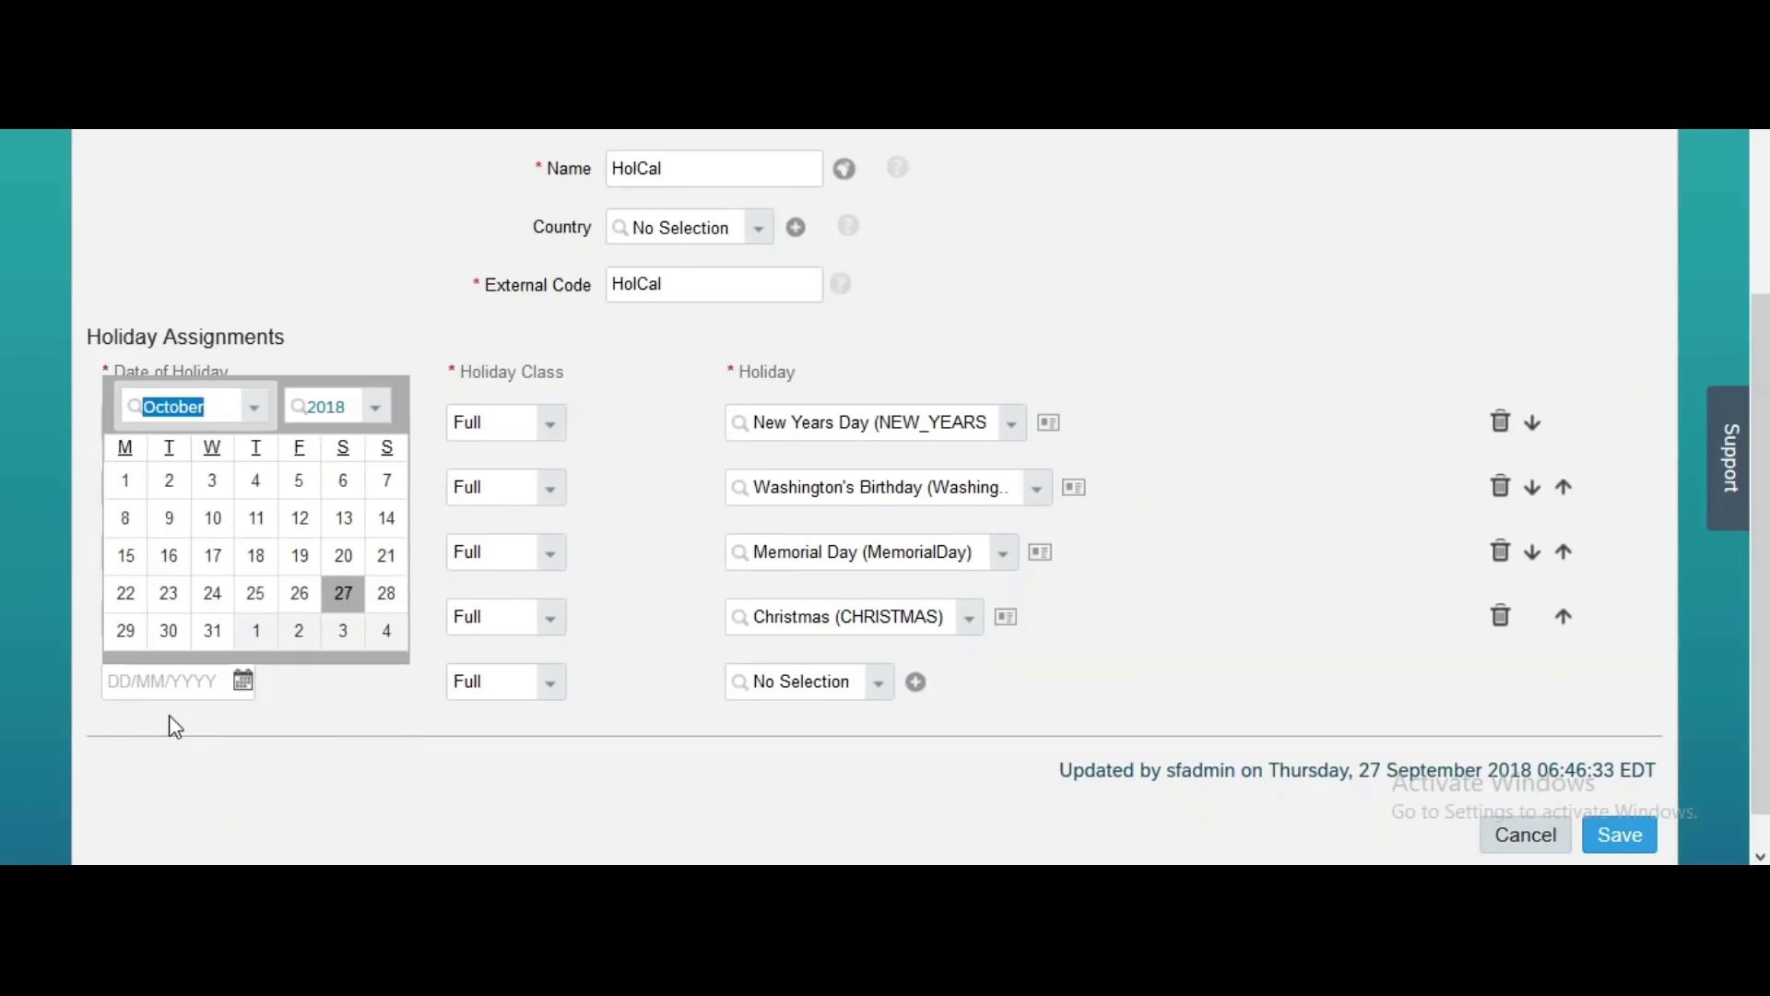
left_click(126, 491)
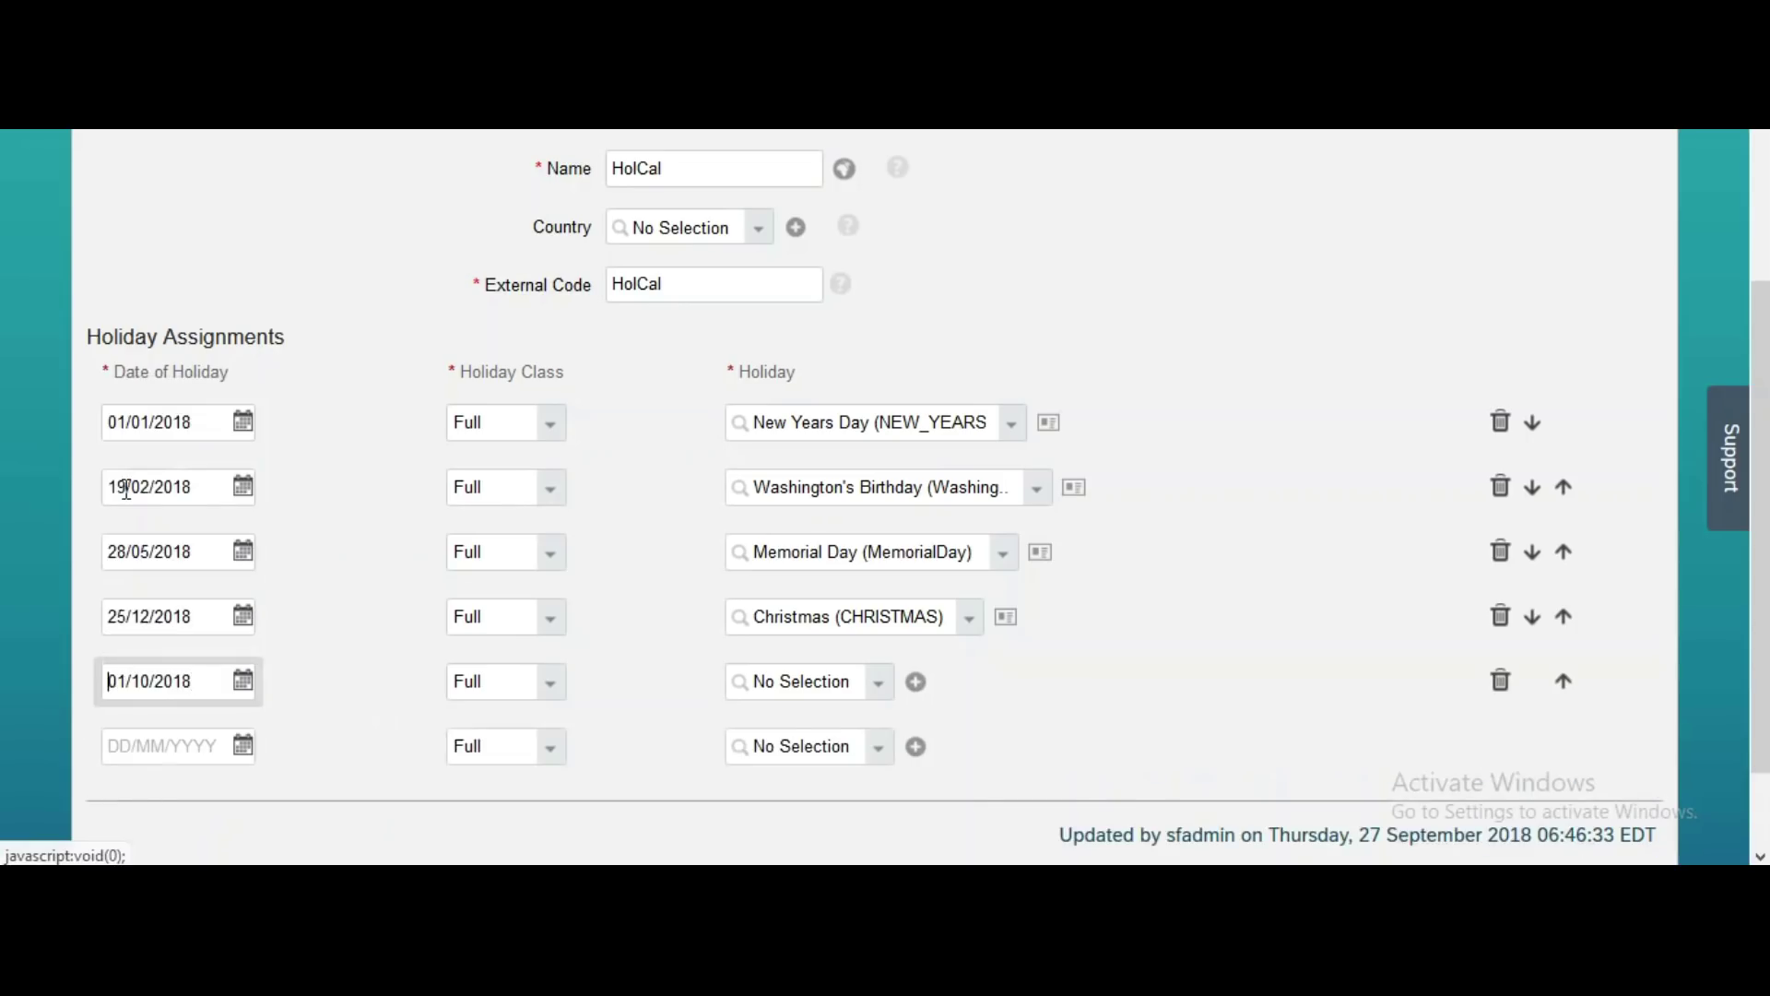
left_click(552, 692)
left_click(503, 781)
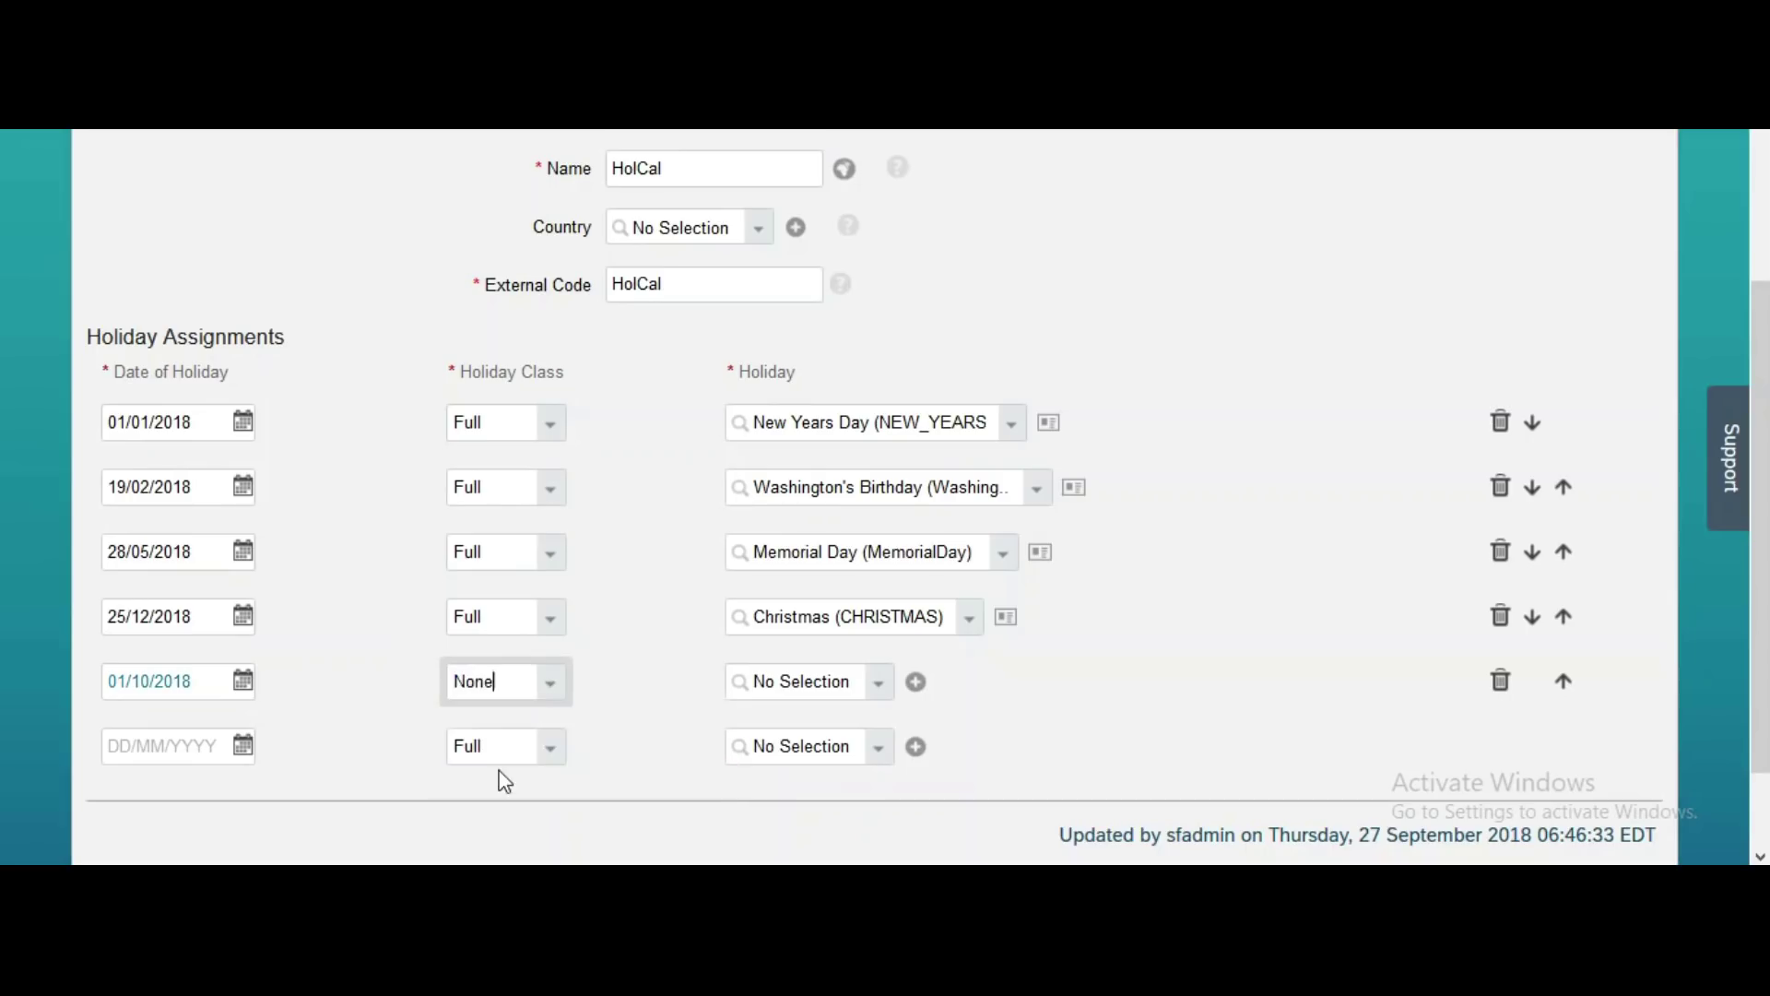
left_click(815, 681)
type("flo")
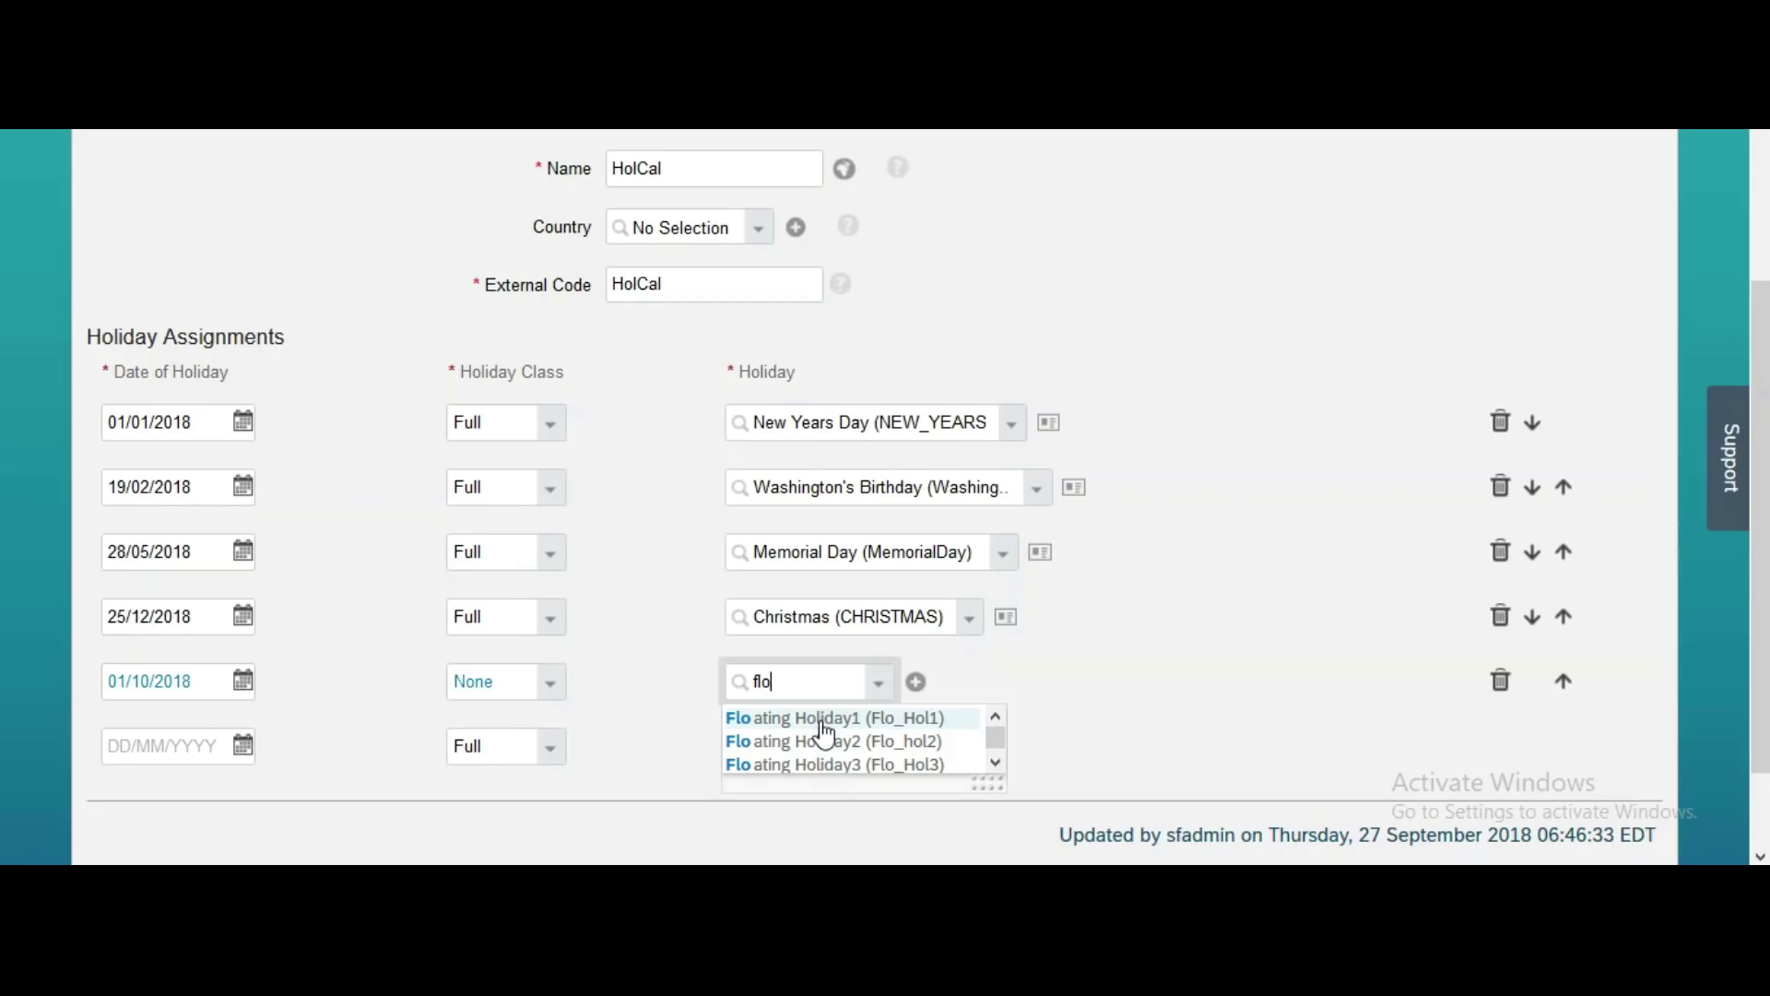
left_click(827, 725)
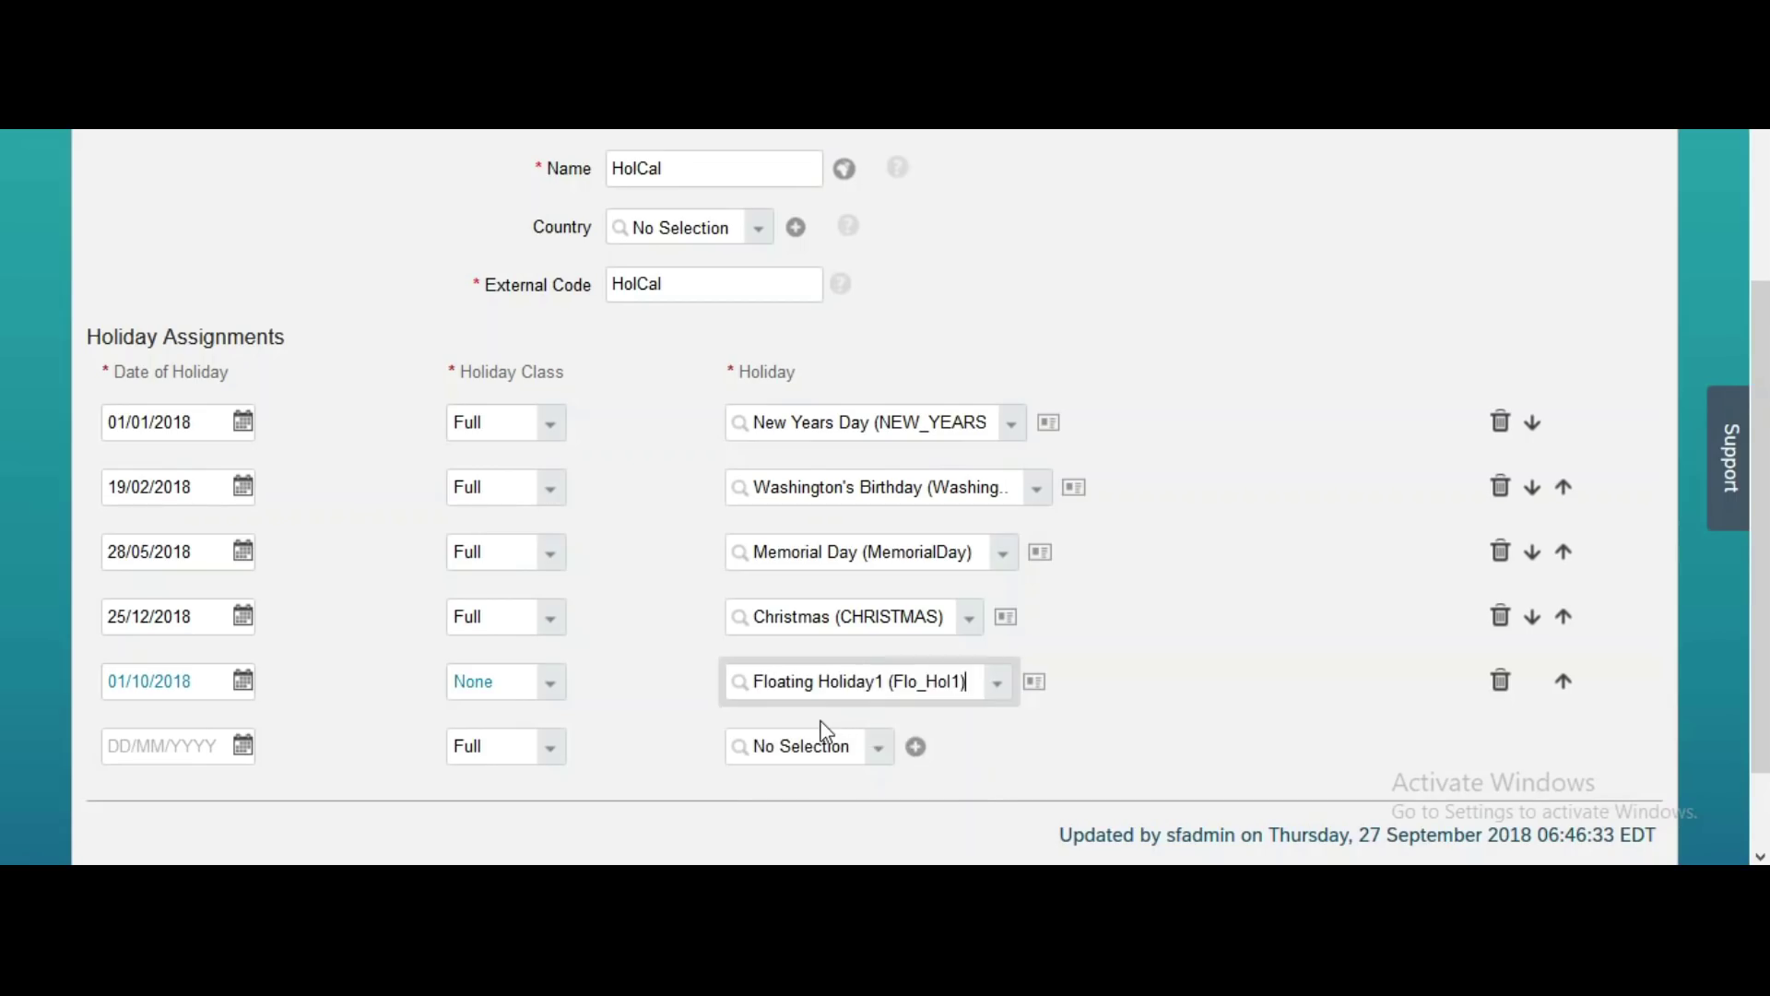
Add another holiday assignment dated 02/10/2018 with holiday class None and holiday Floating Holiday2 (Flo_hol2)
left_click(244, 745)
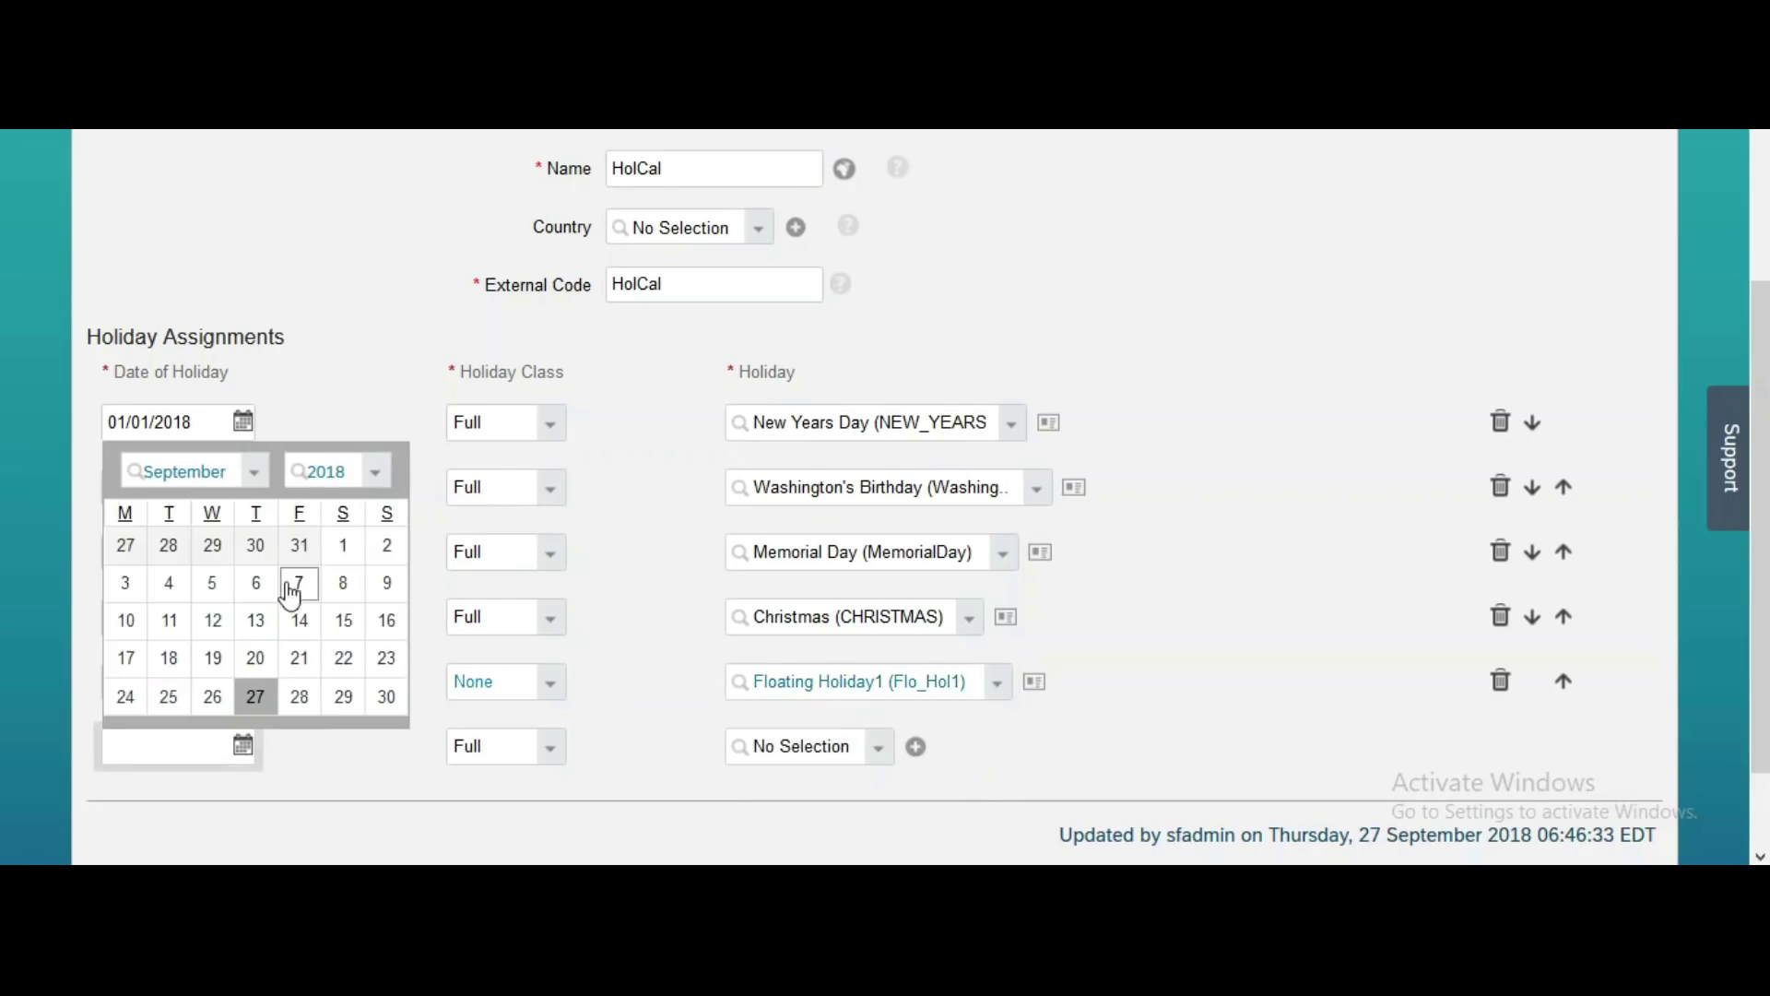
left_click(252, 471)
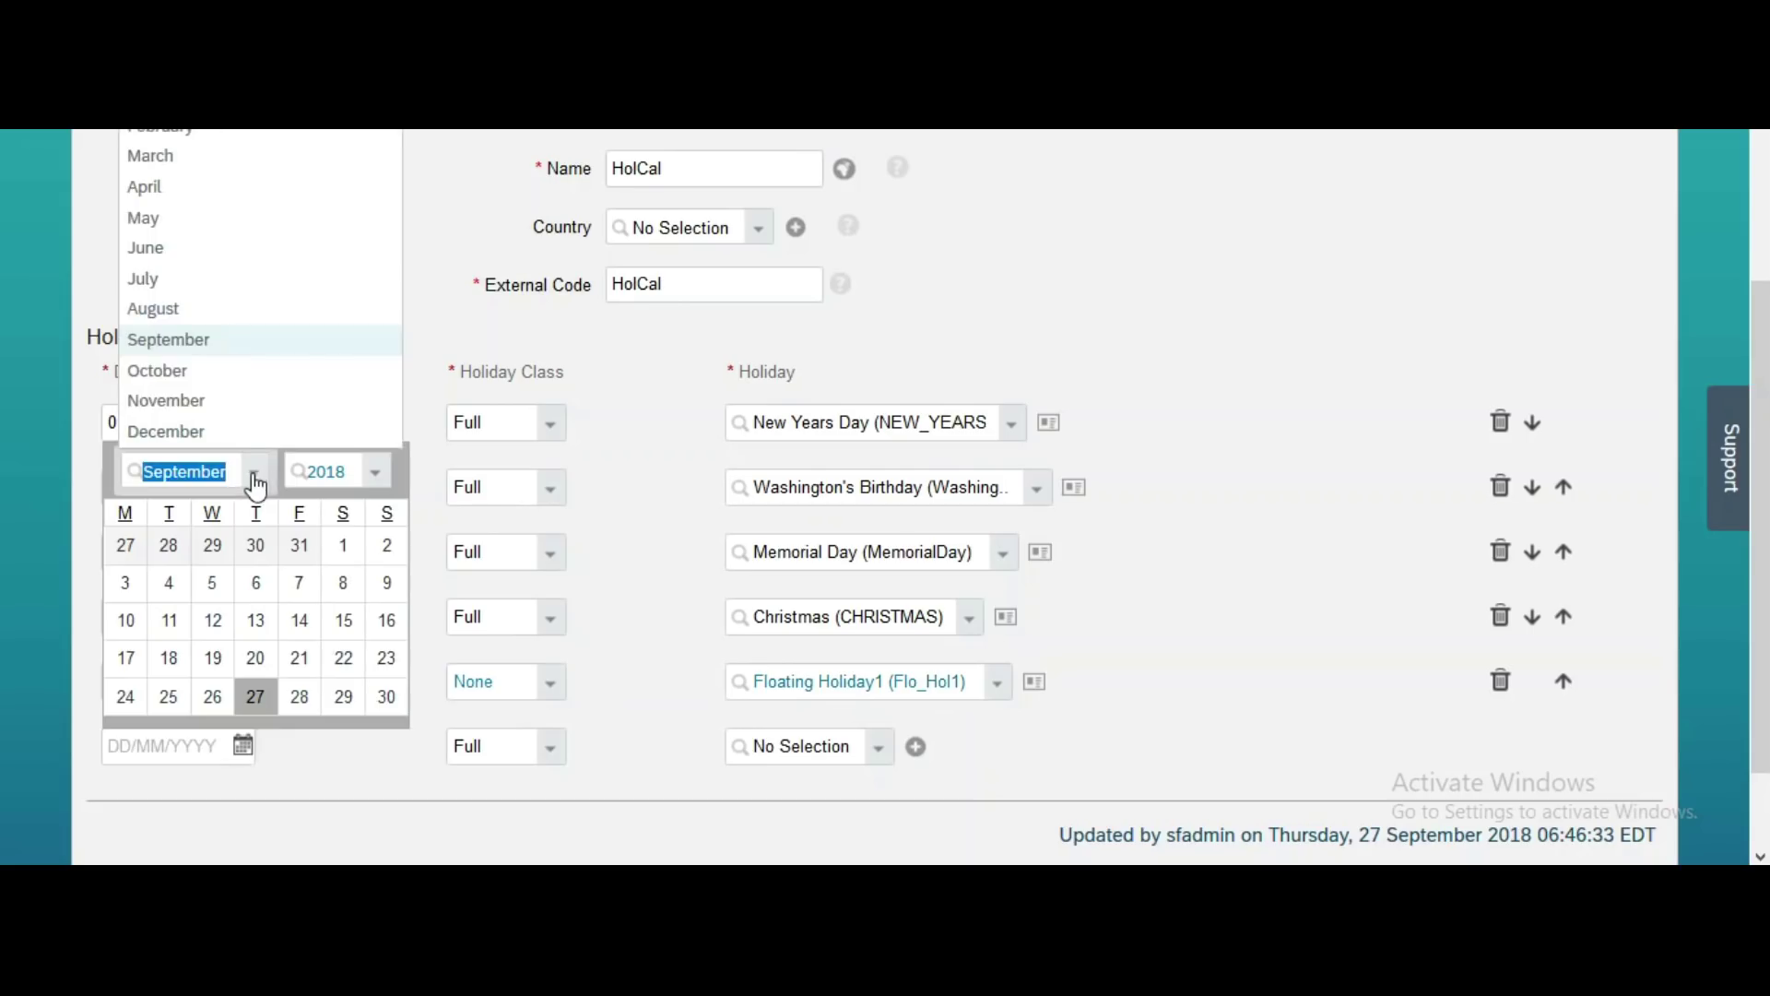
left_click(179, 374)
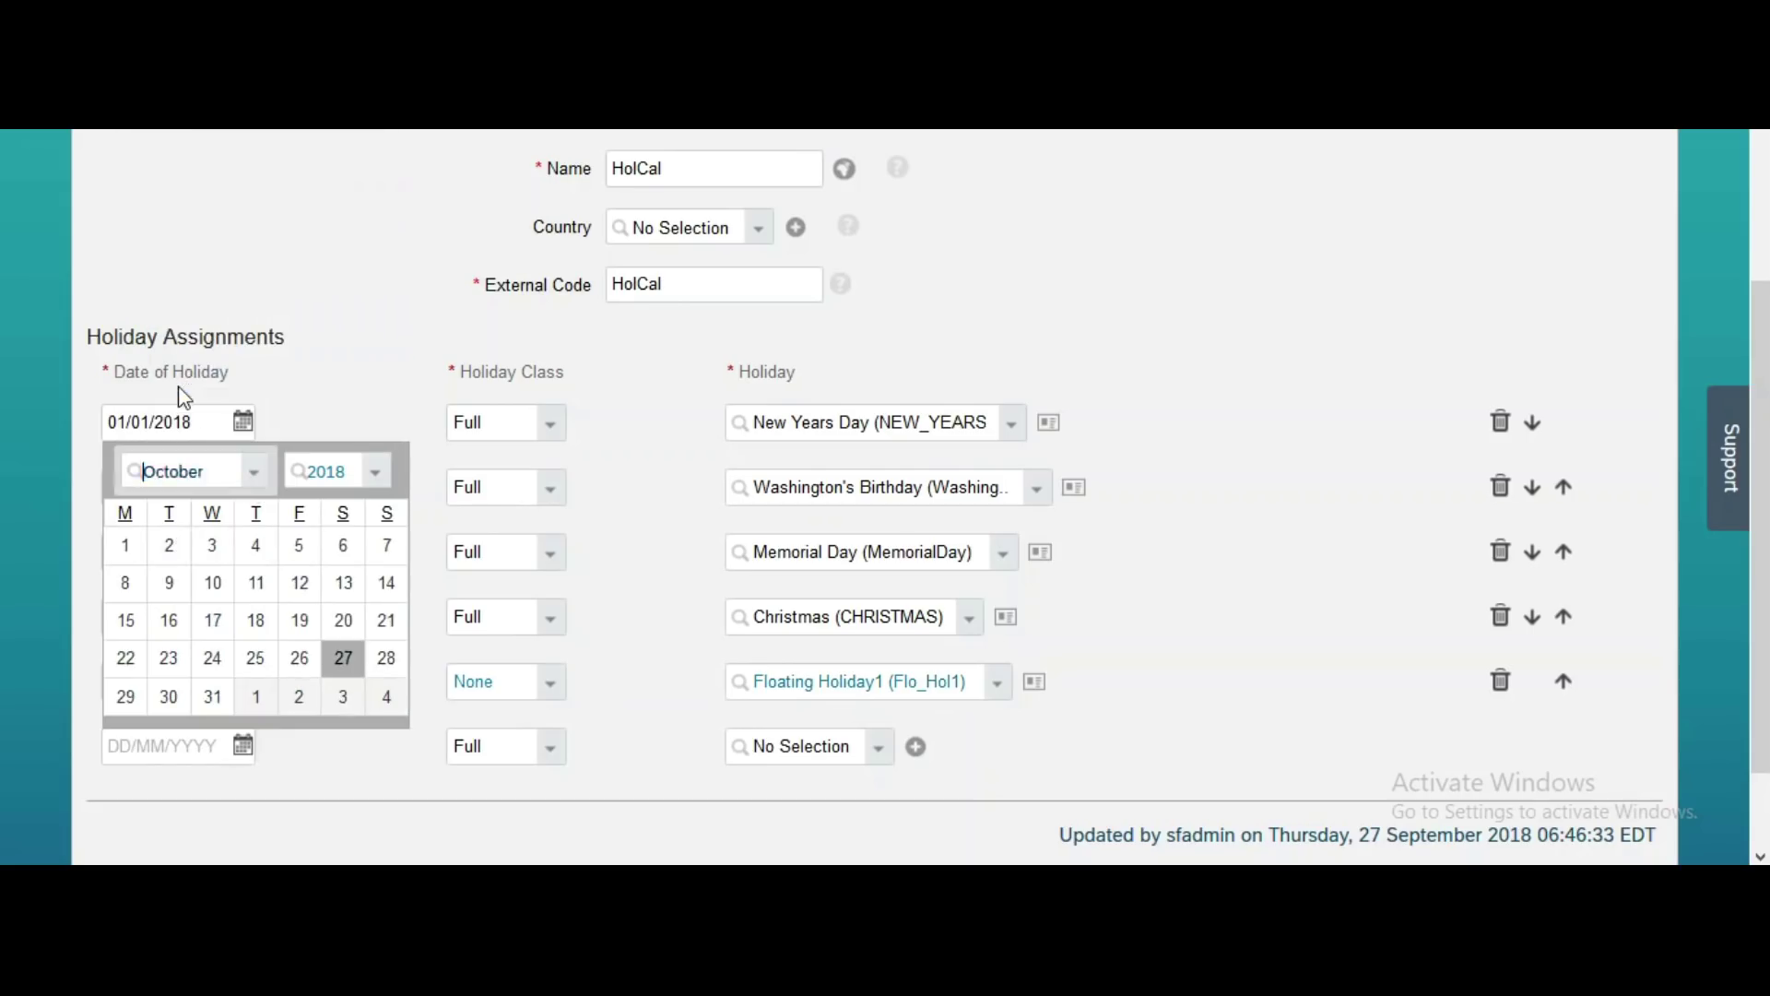
left_click(169, 553)
left_click(551, 749)
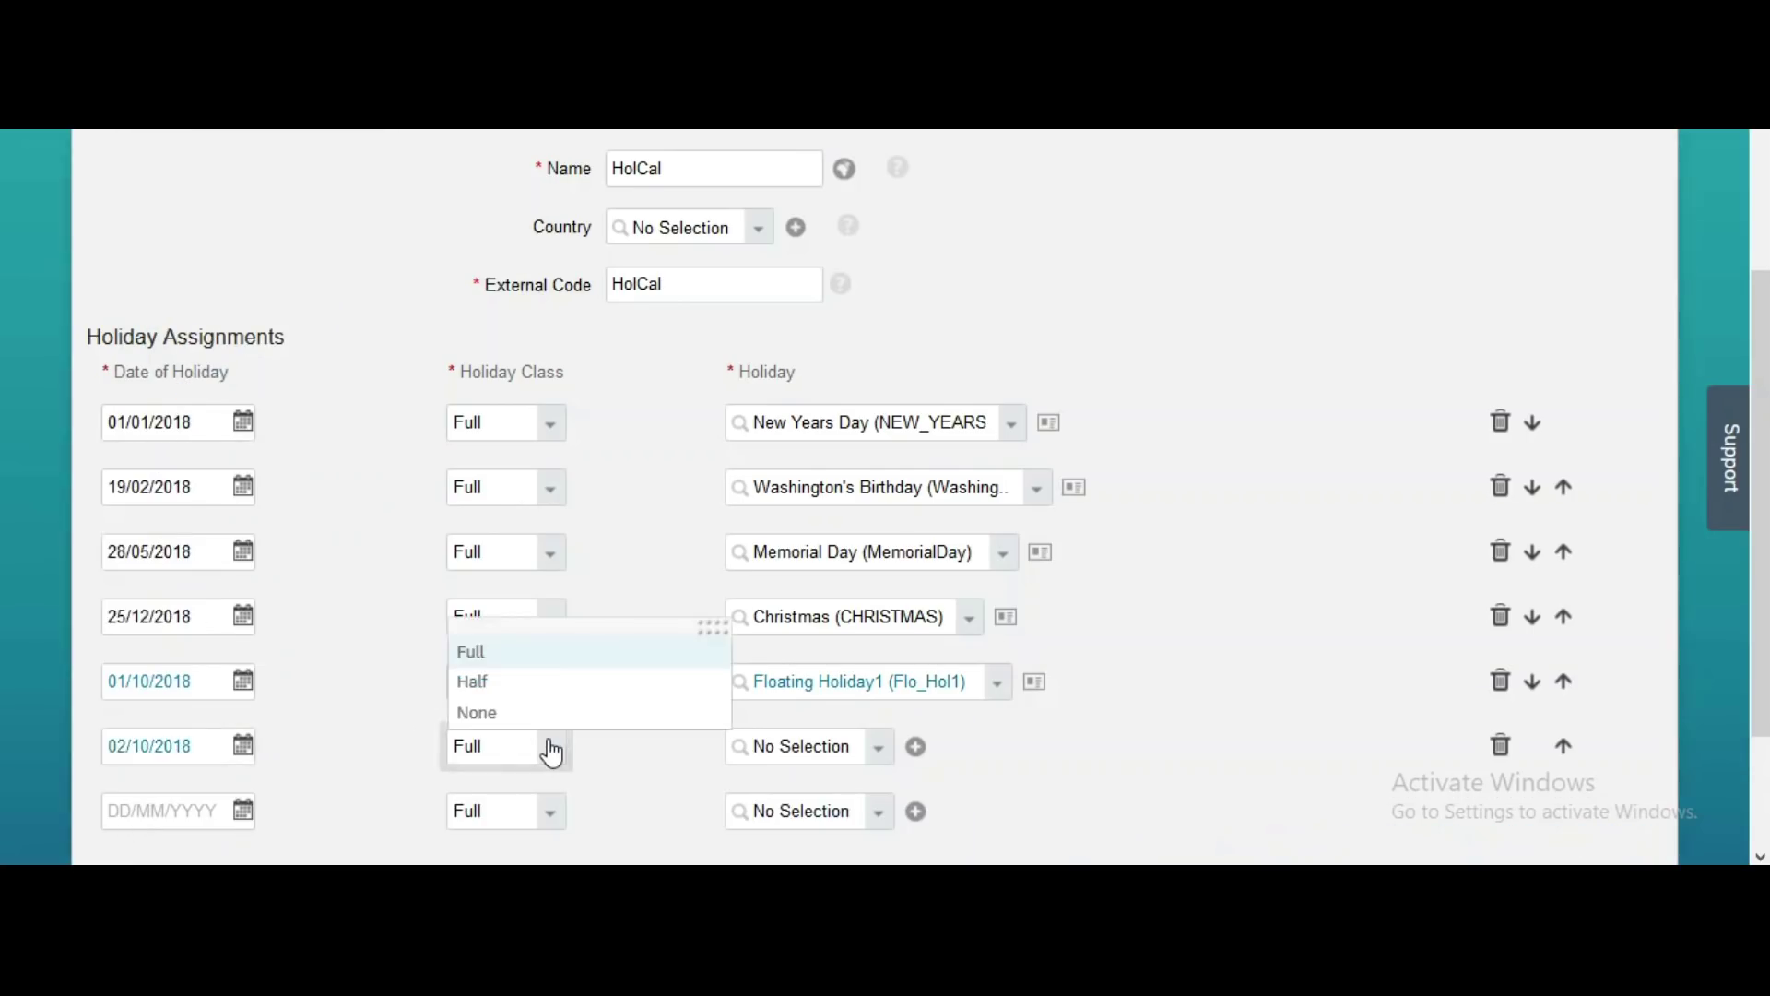
left_click(521, 714)
left_click(829, 745)
type("float")
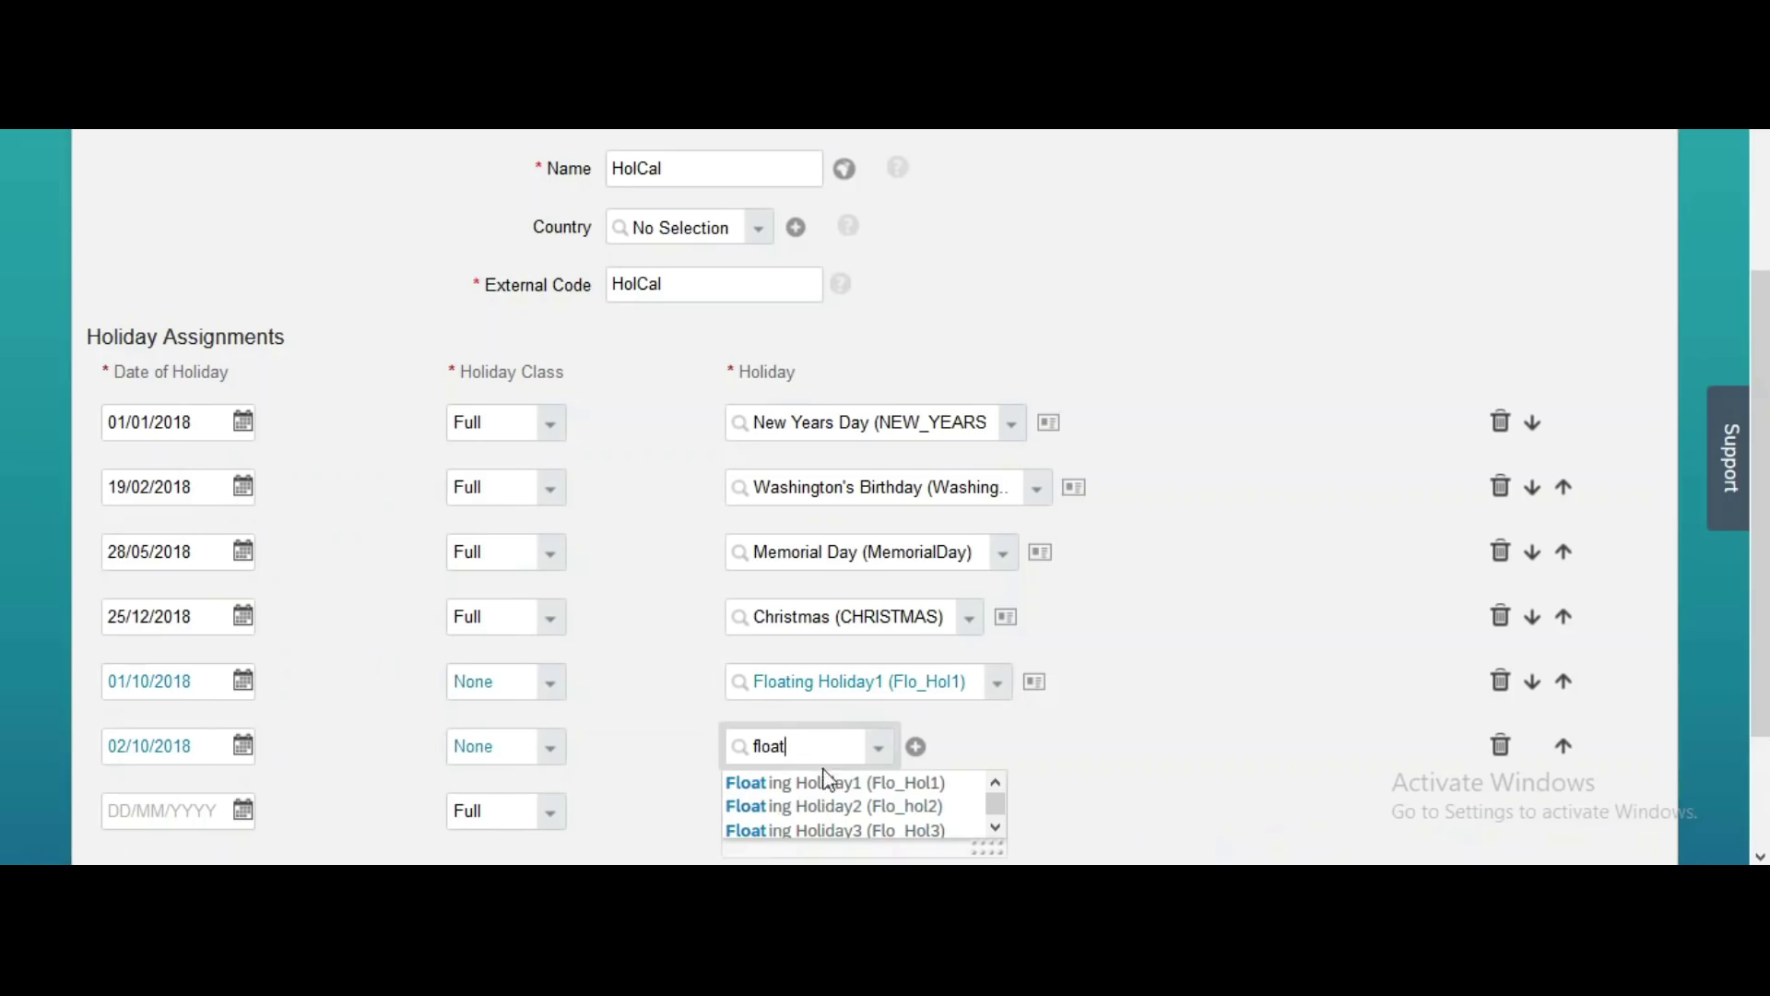
left_click(827, 799)
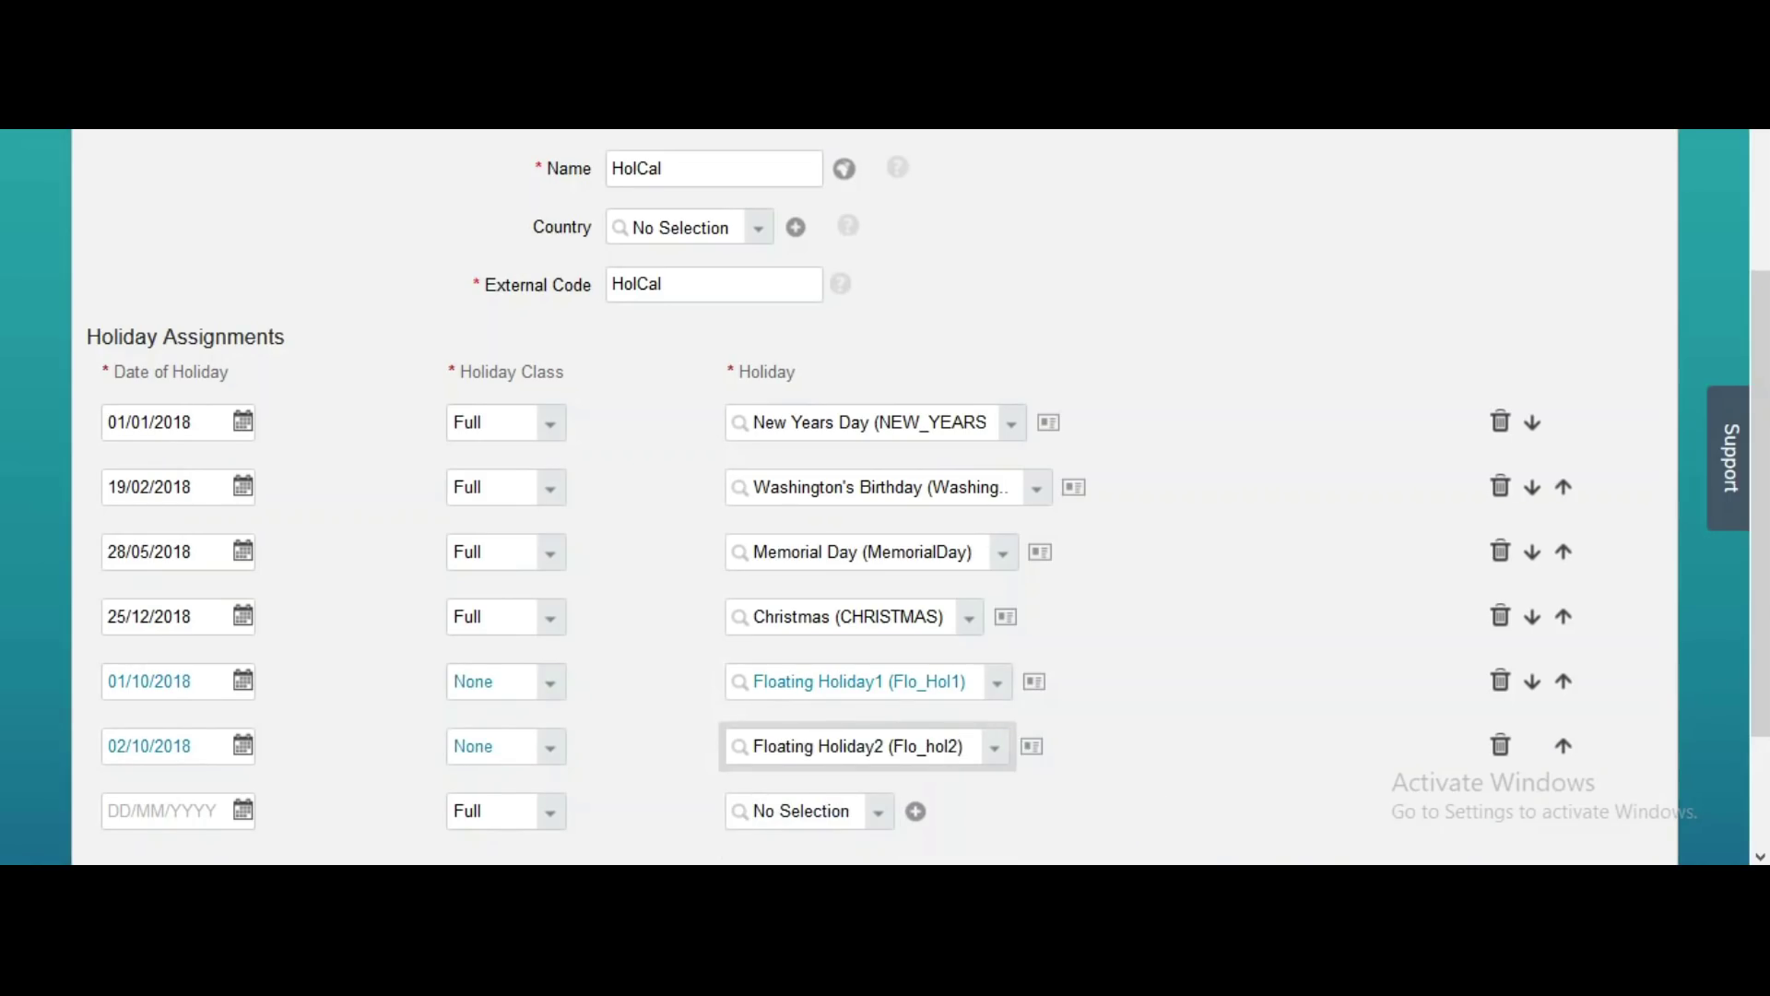
Save the HolCal holiday calendar and accept the warning about modifying it
left_click_drag(1765, 590, 1769, 697)
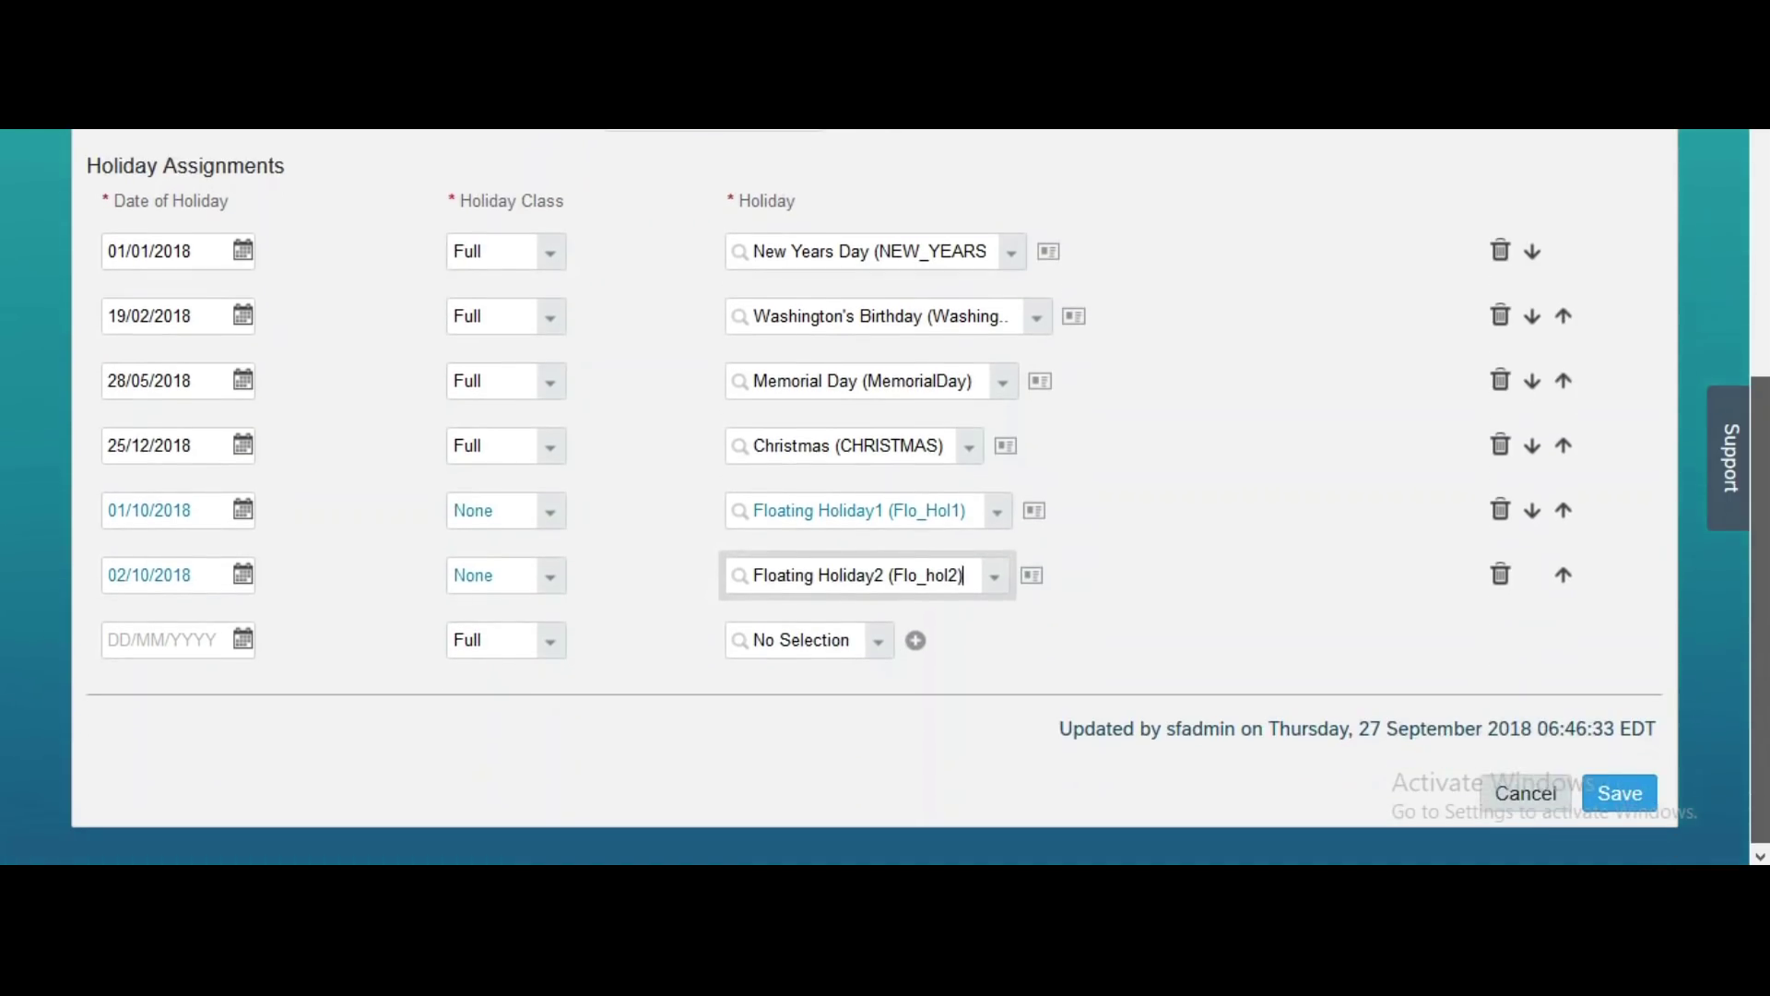
left_click(1644, 789)
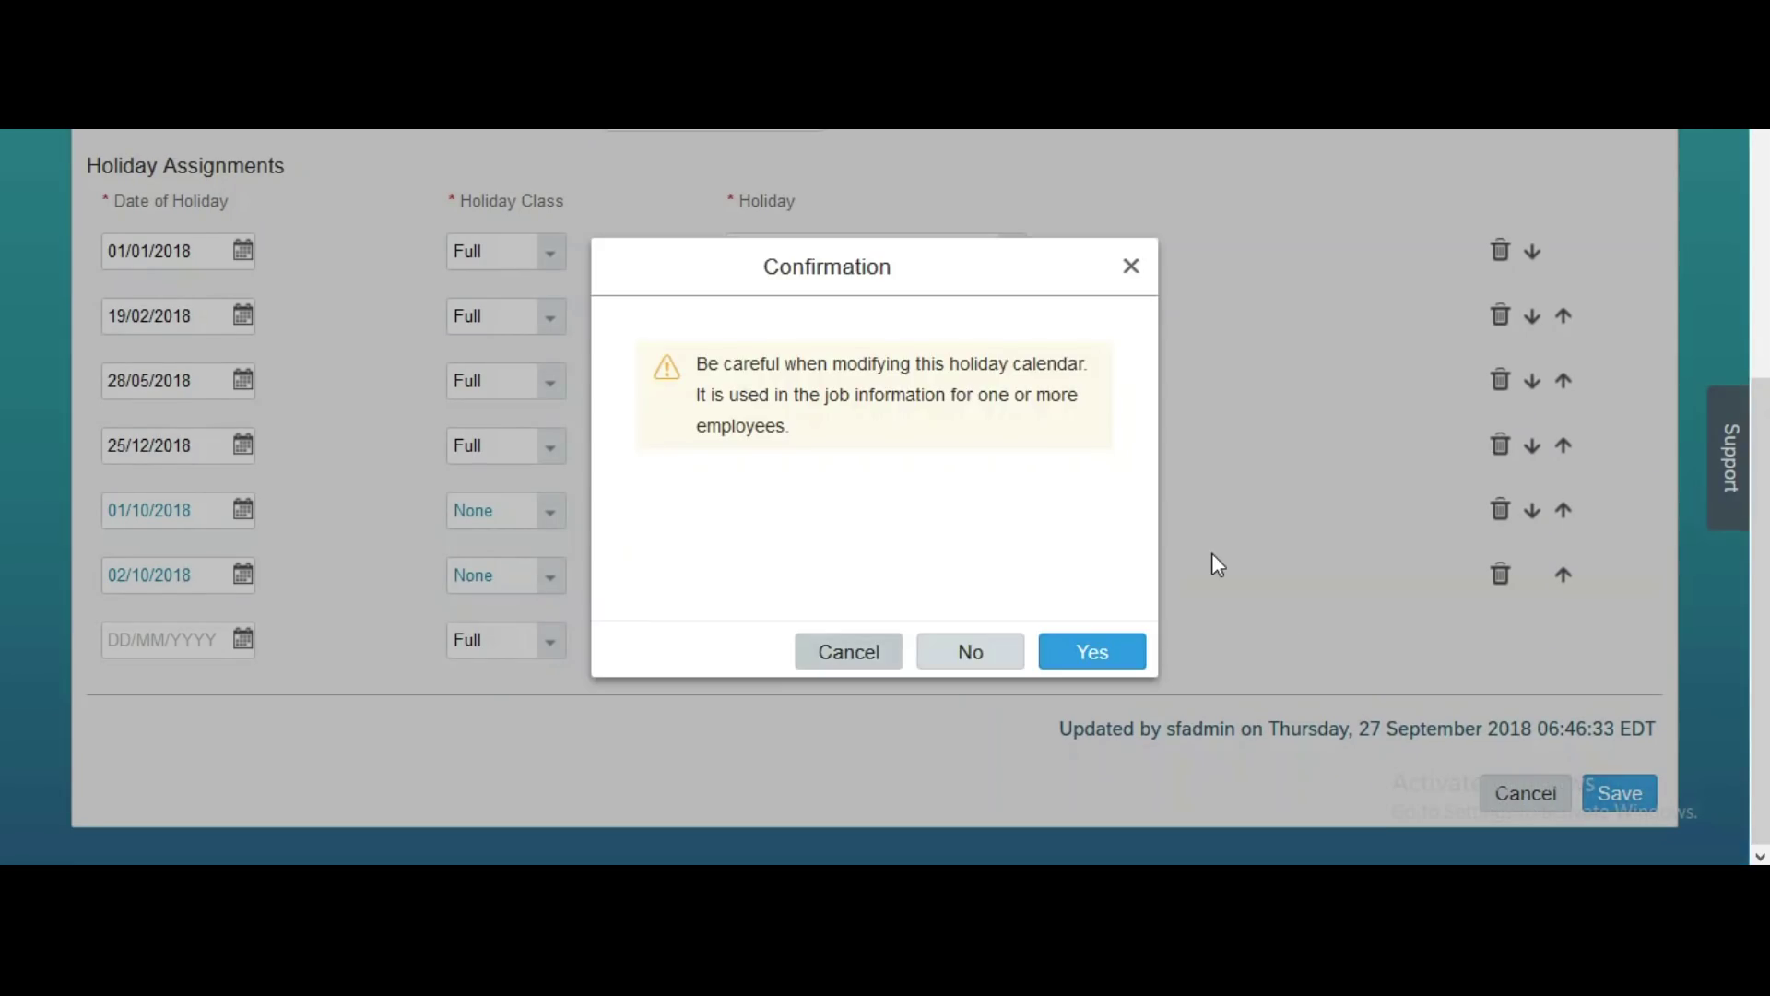
left_click(1097, 651)
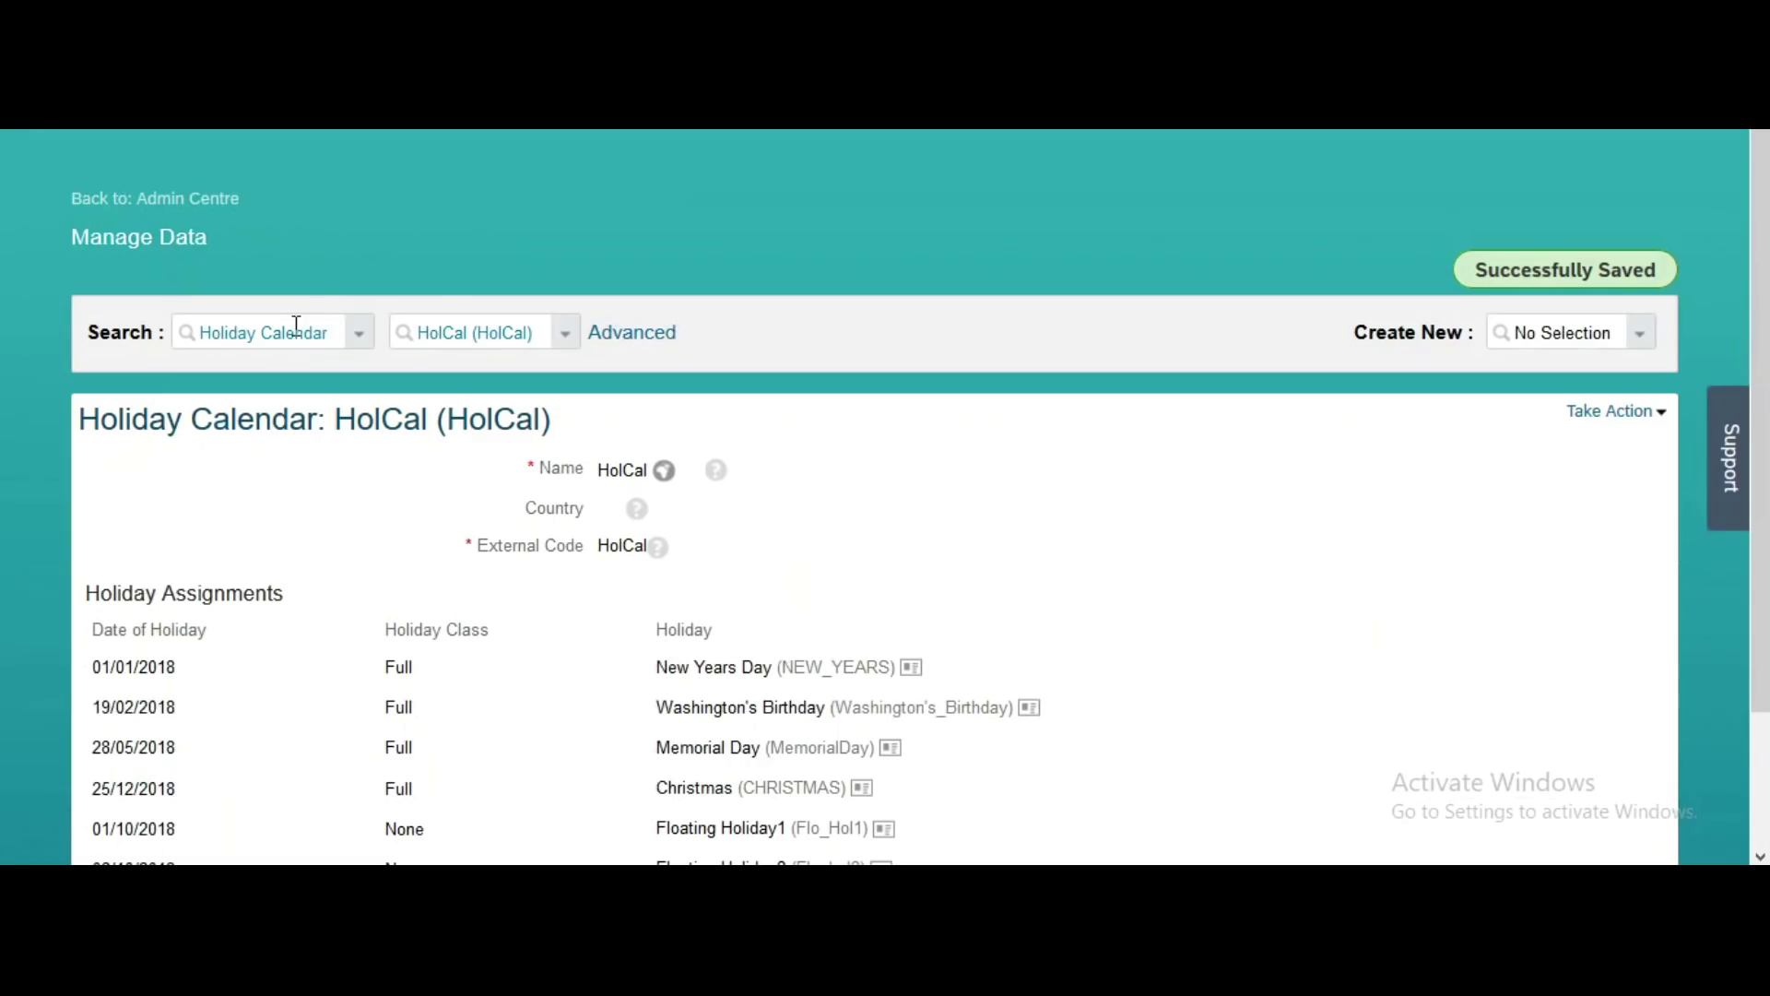
Set the object type to search for to Time Account Type
left_click(296, 325)
type("time acc")
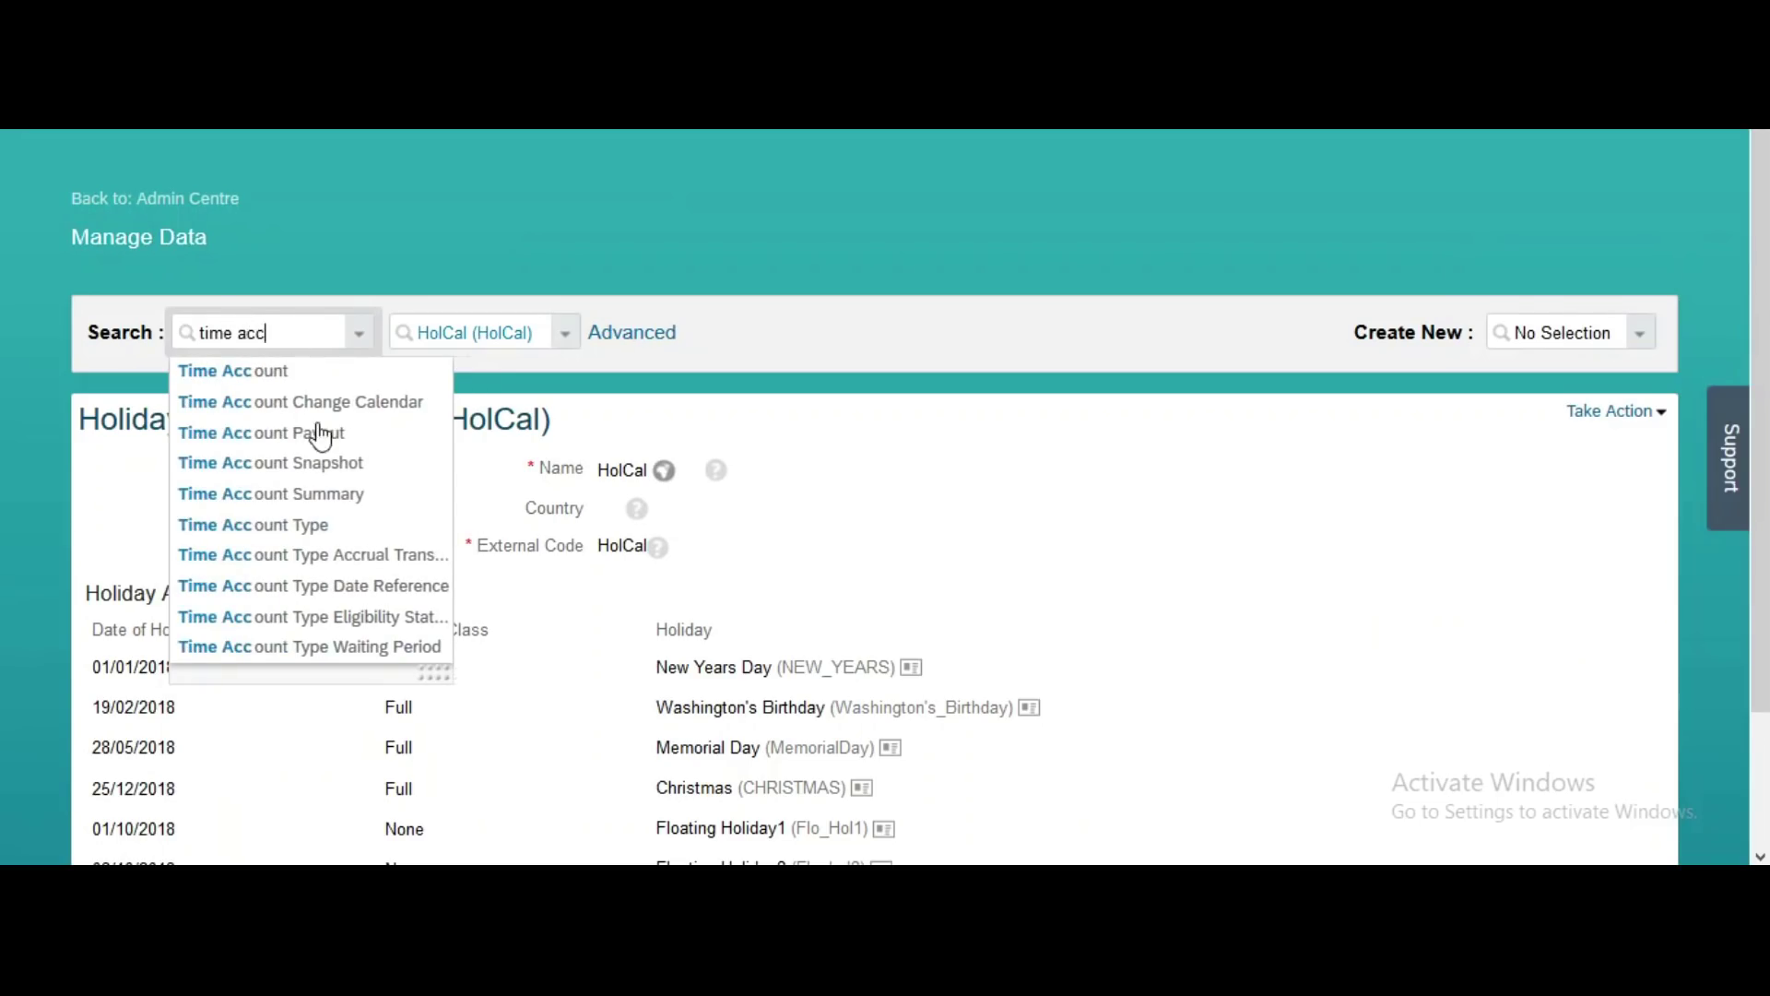
left_click(317, 531)
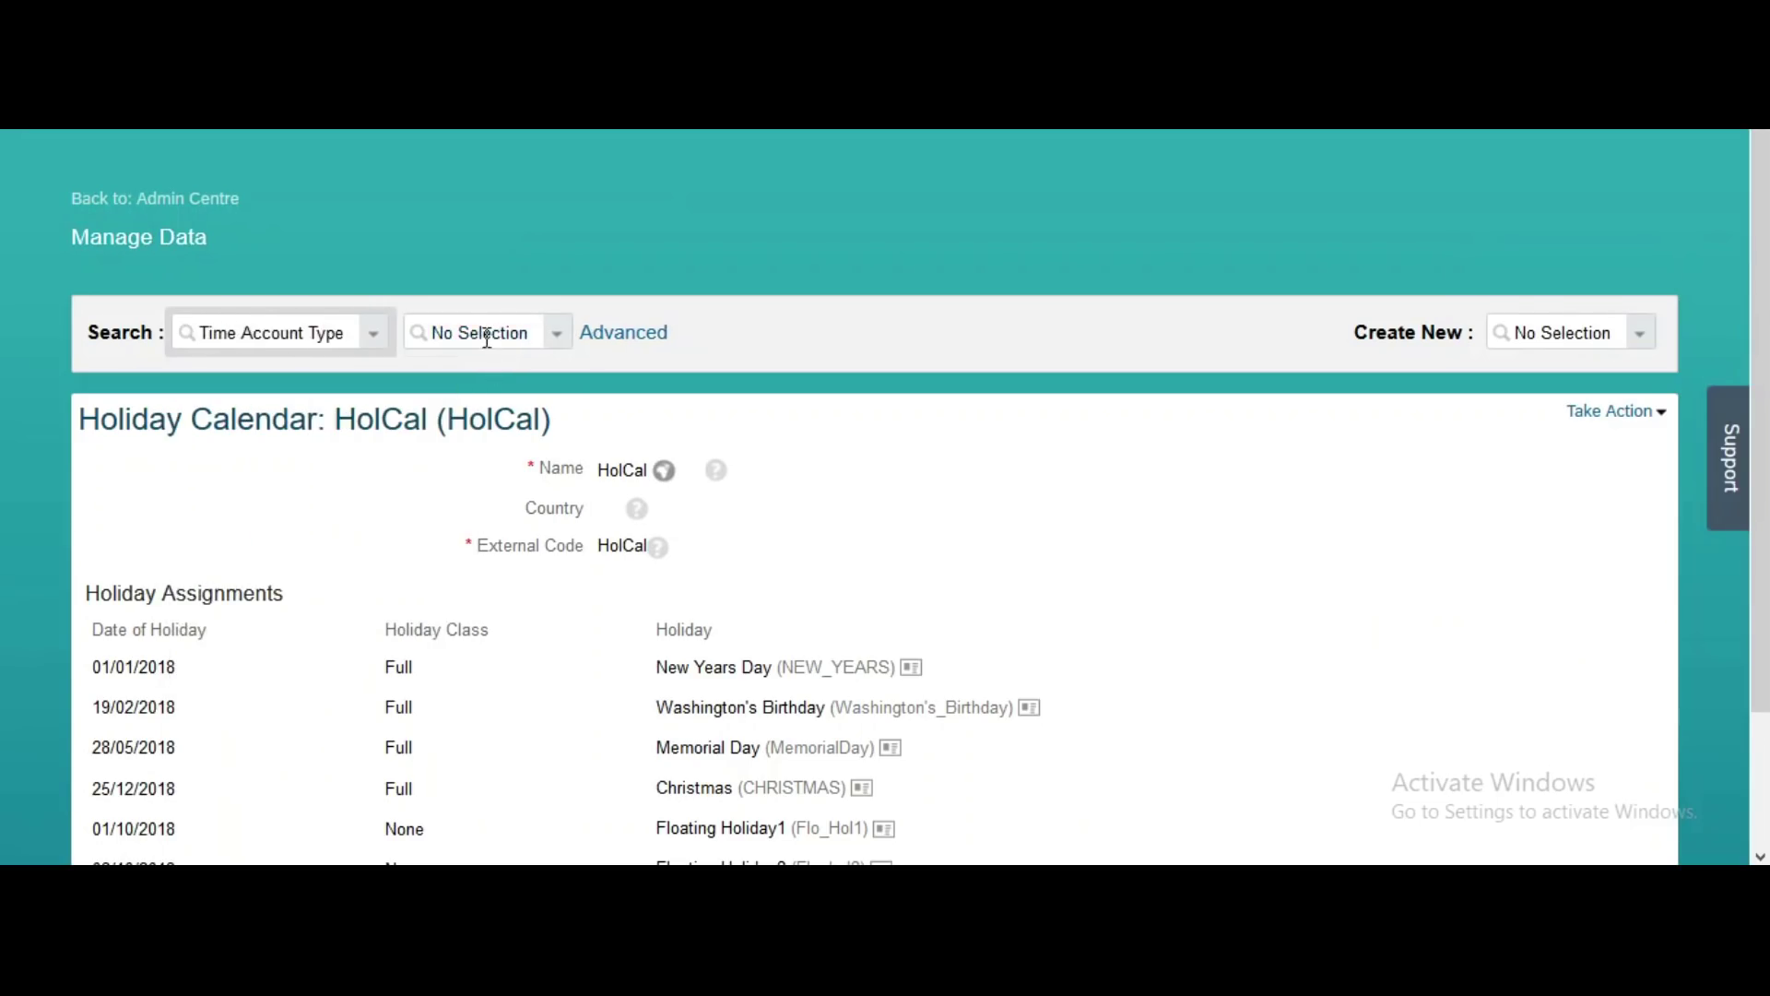
Start creating a new Time Account Type record
left_click(1548, 330)
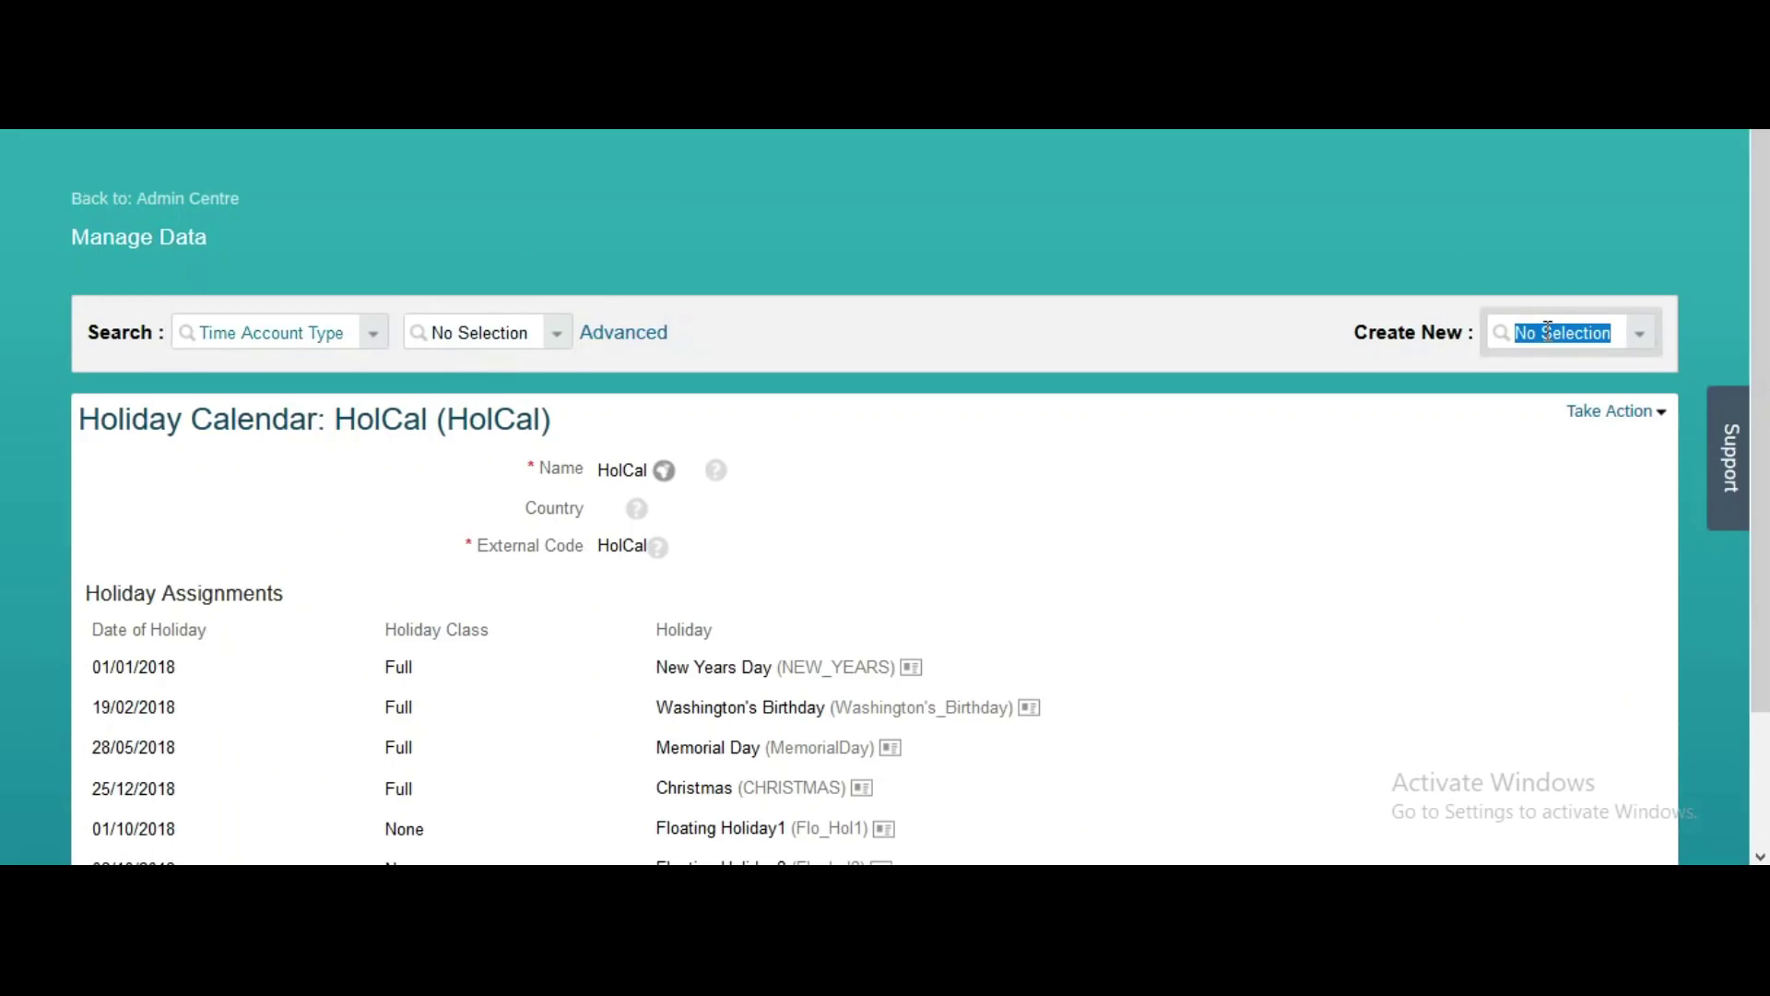
type("time")
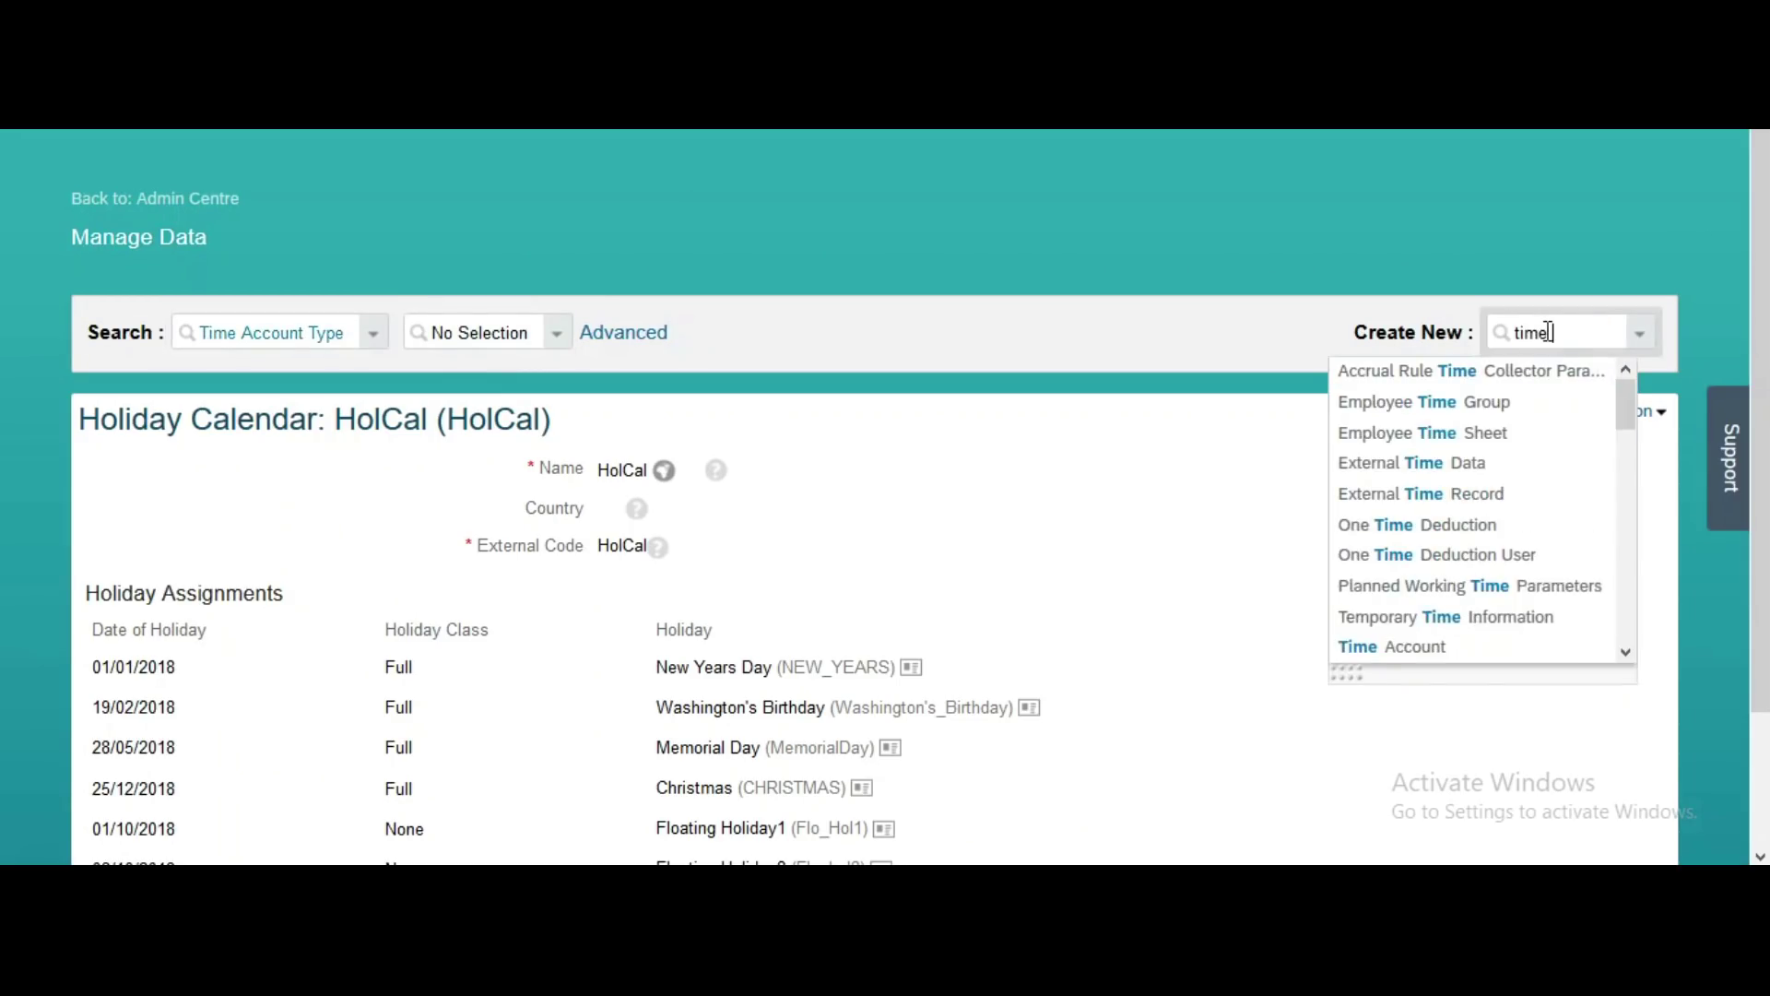
type(" acc")
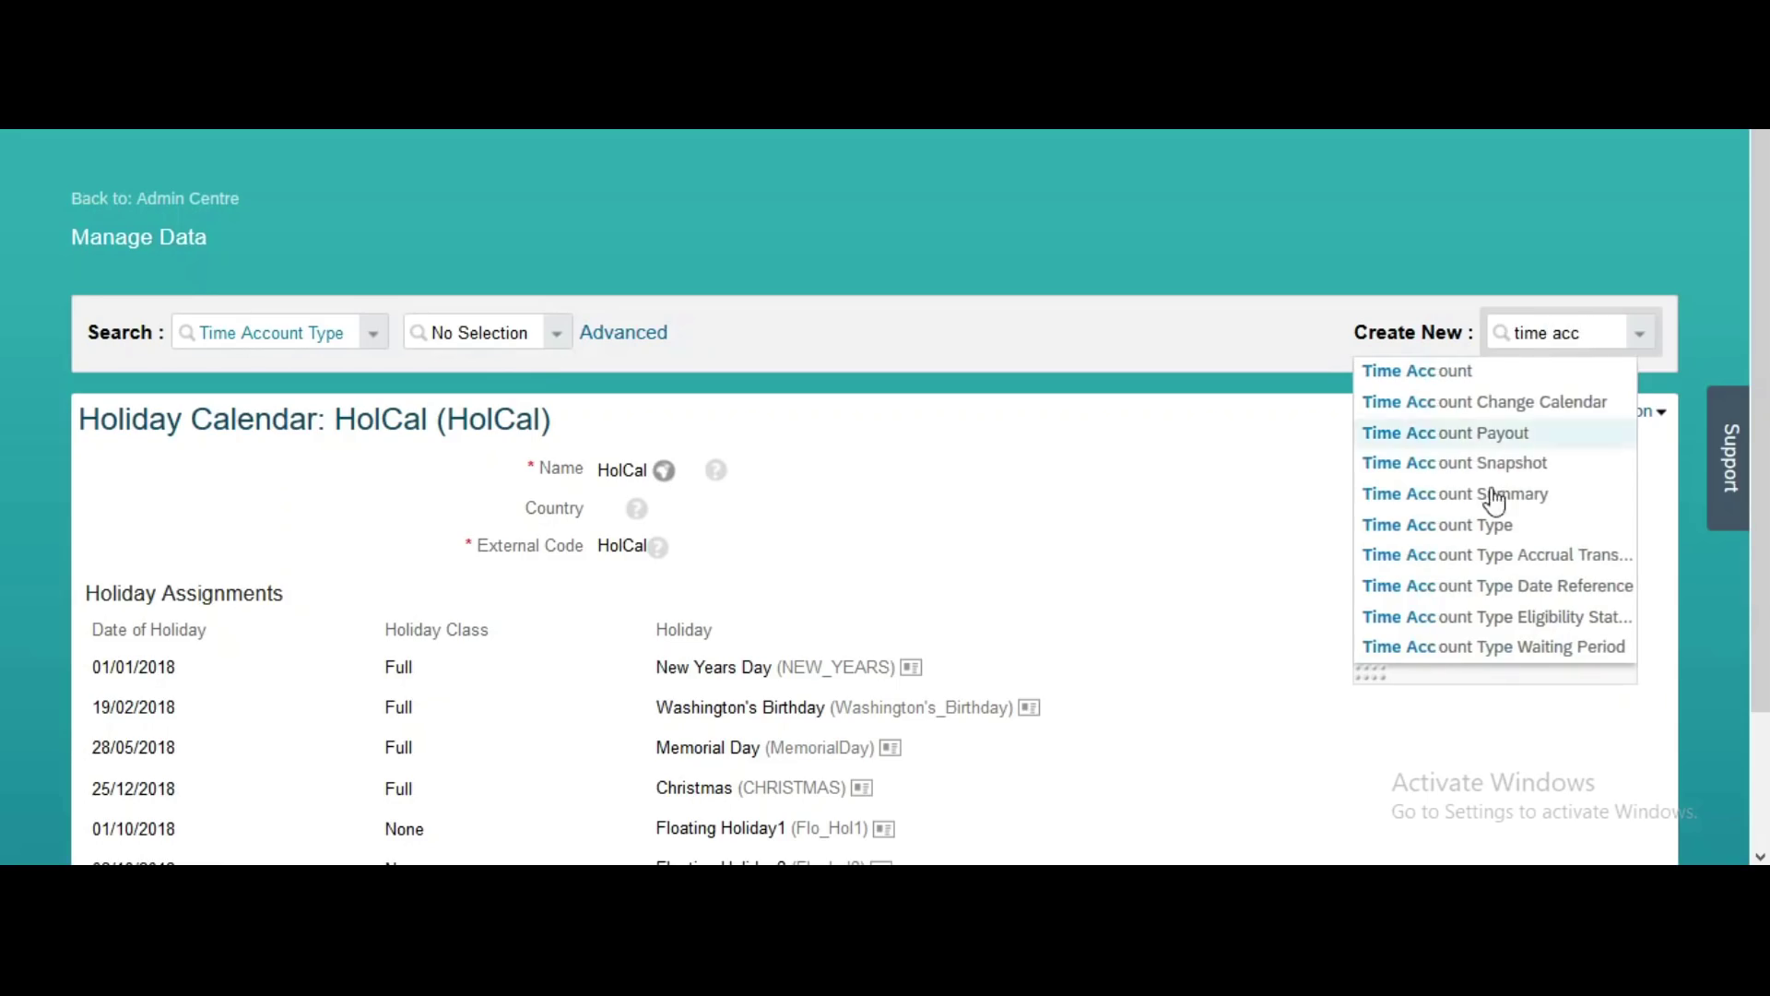
left_click(1466, 533)
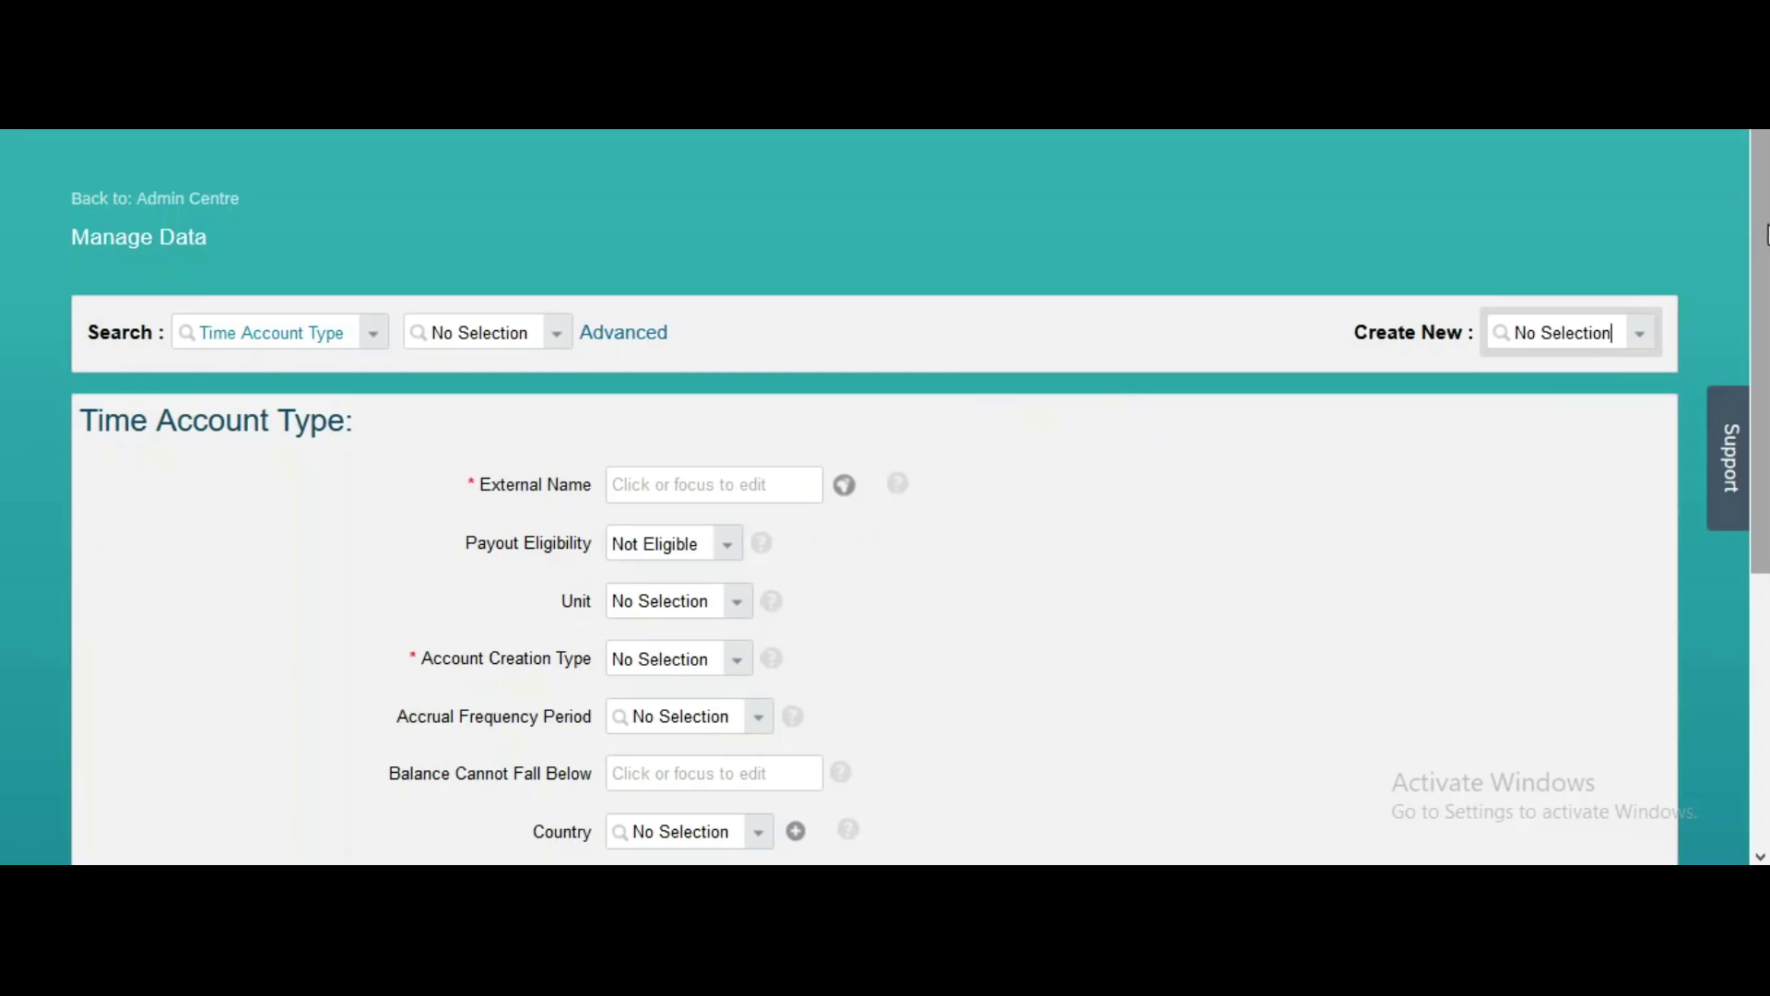
Enter the external name "Floating Holiday TTY" and the external code "Float_Hol_TTY" for the time account type
left_click_drag(1760, 233, 1759, 396)
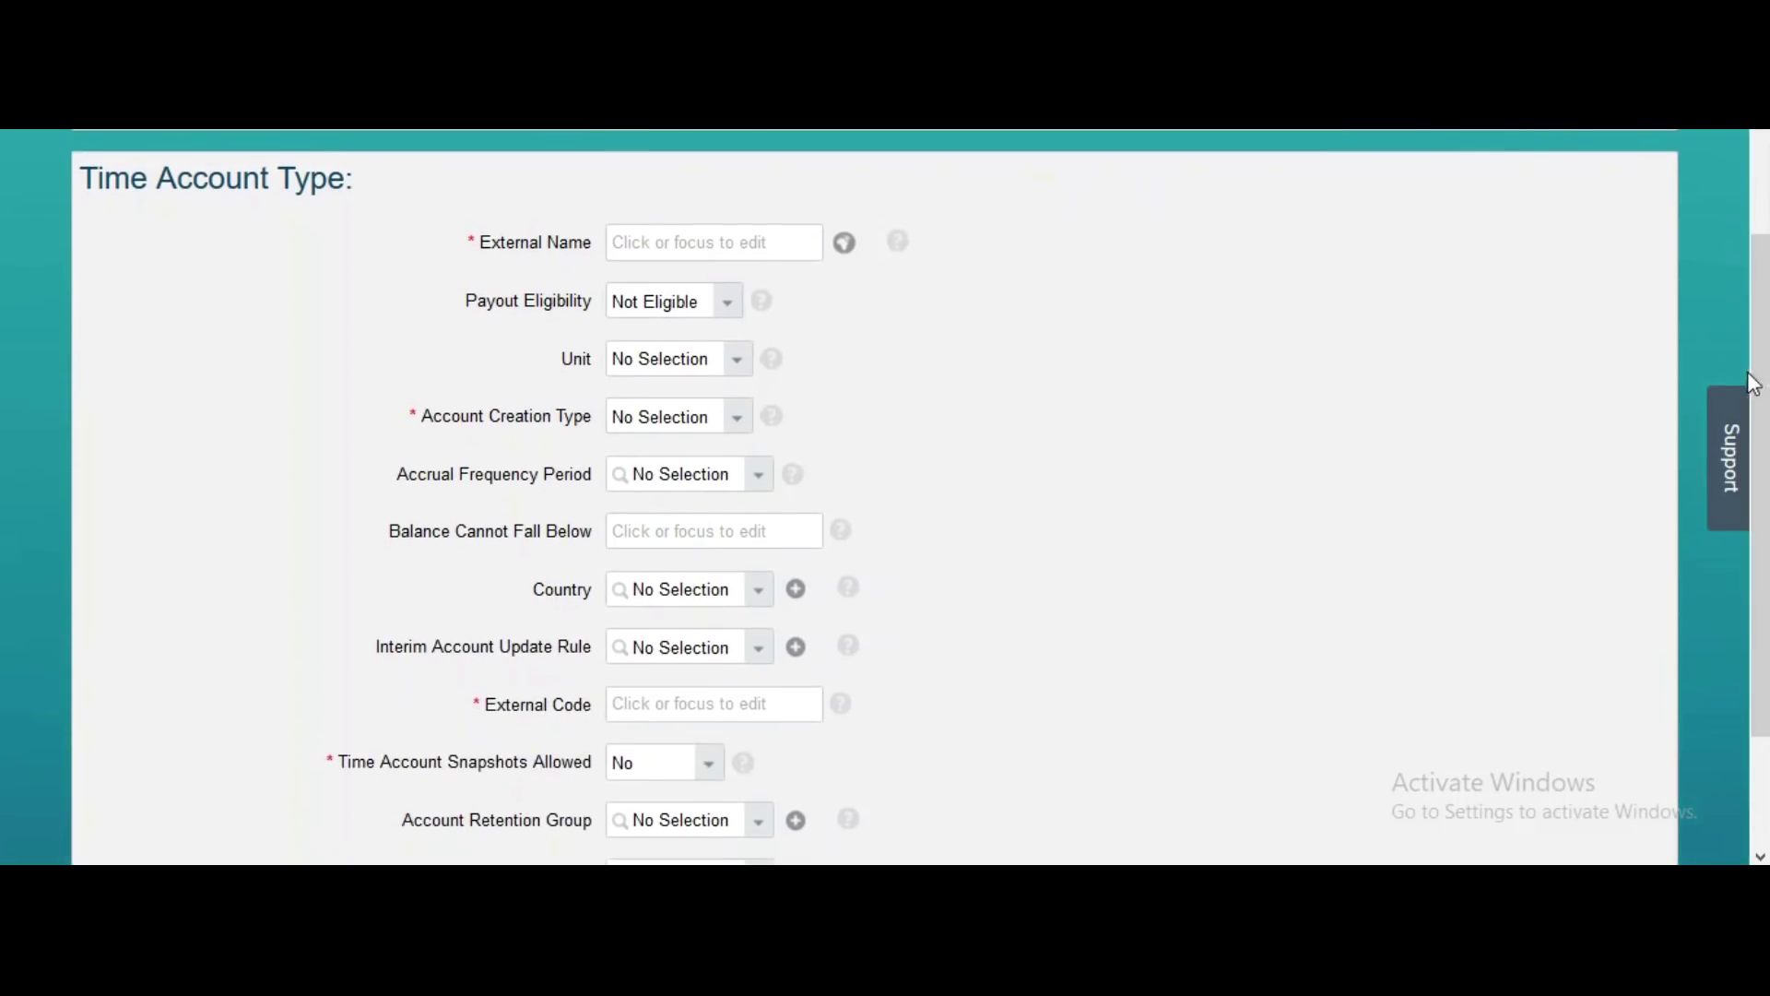
left_click(639, 256)
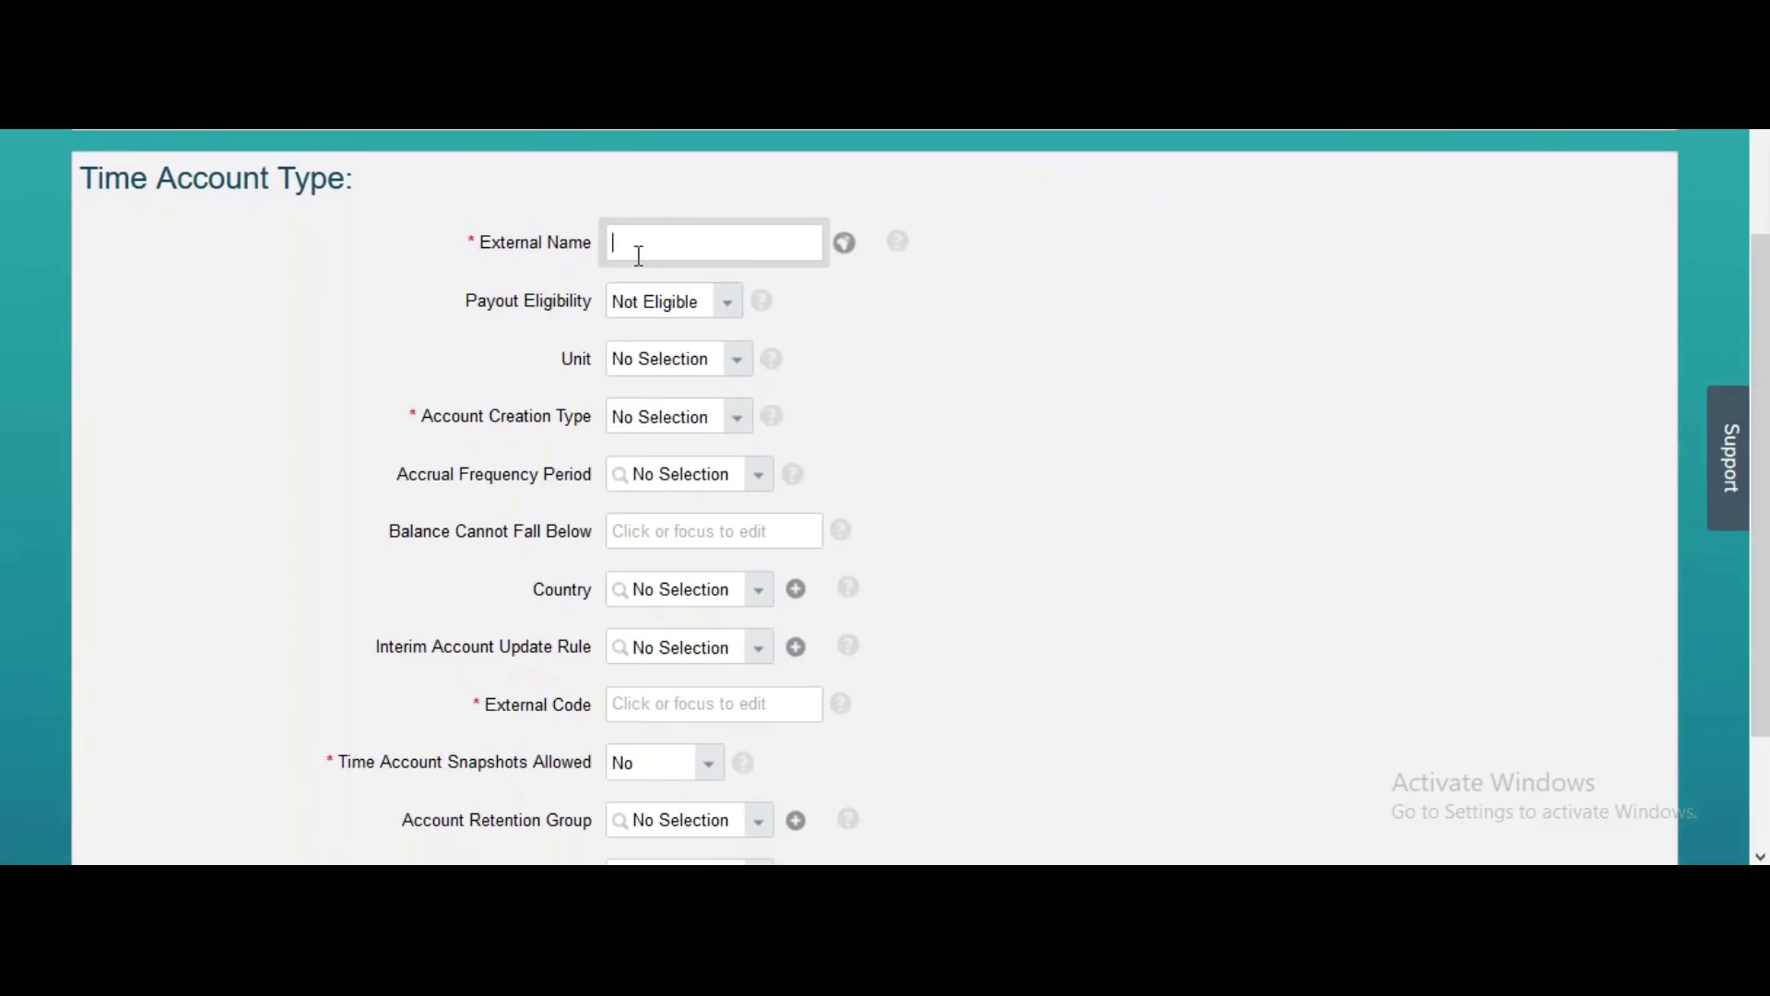
type("Floating Holiday TTY")
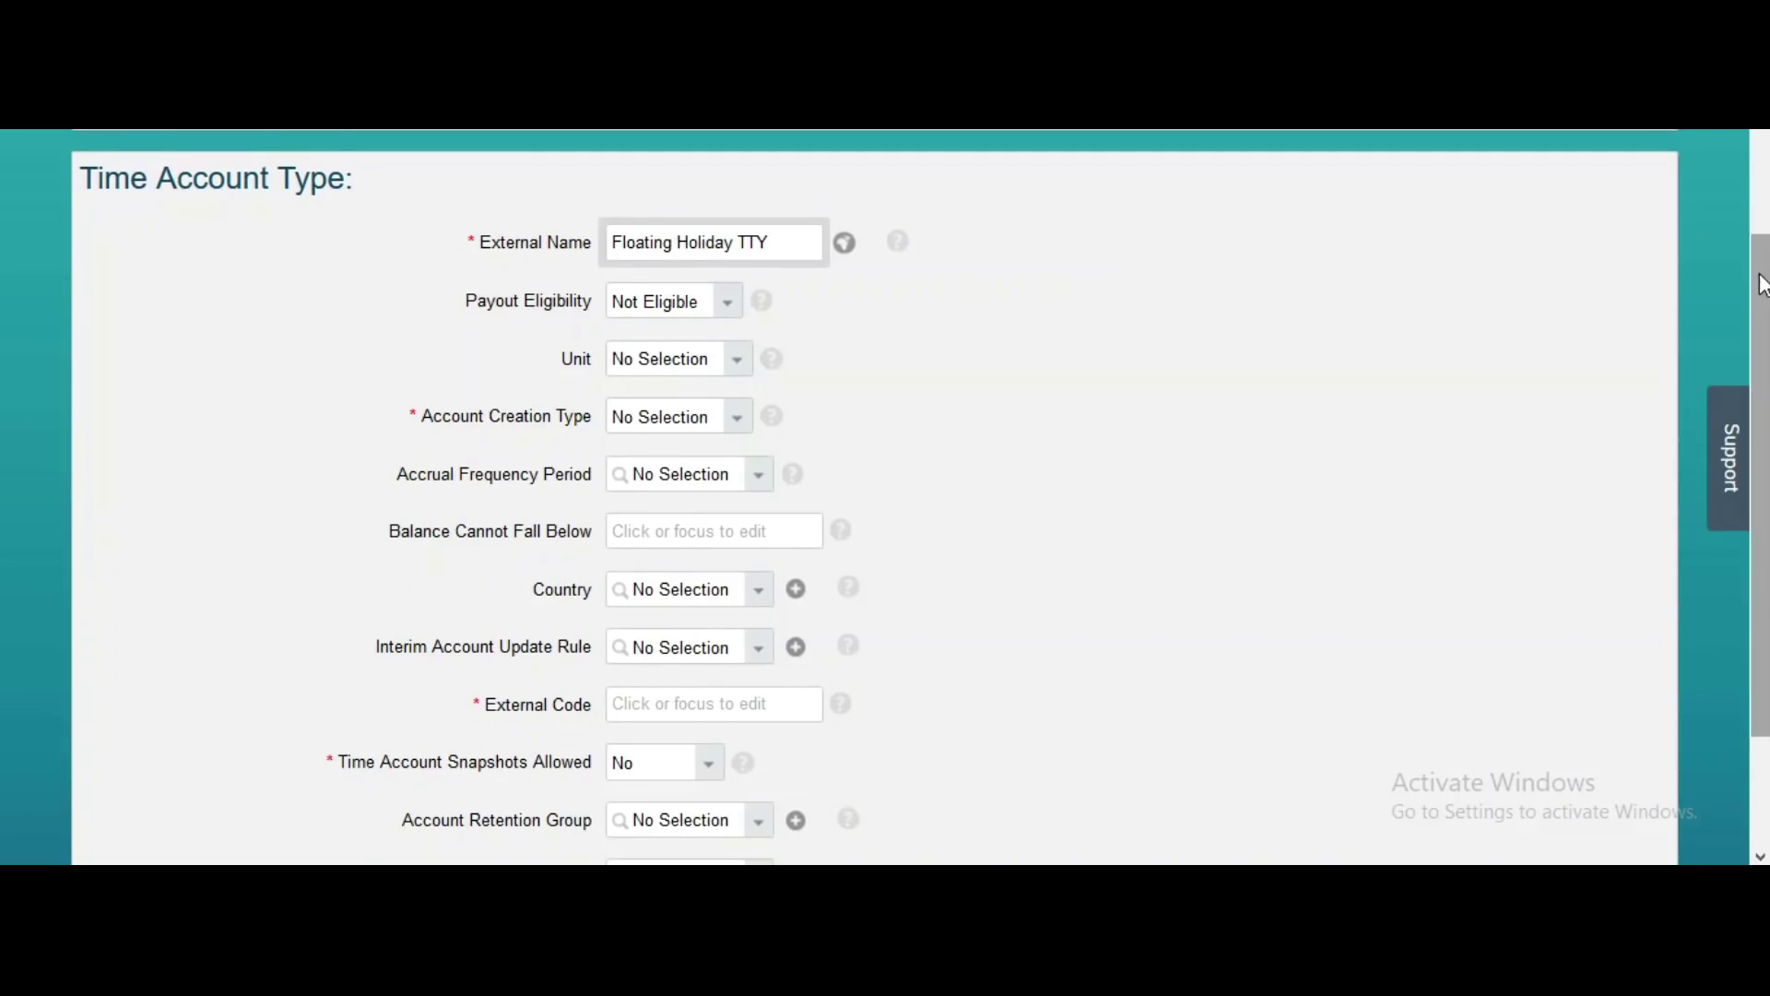
left_click_drag(1760, 285, 1752, 431)
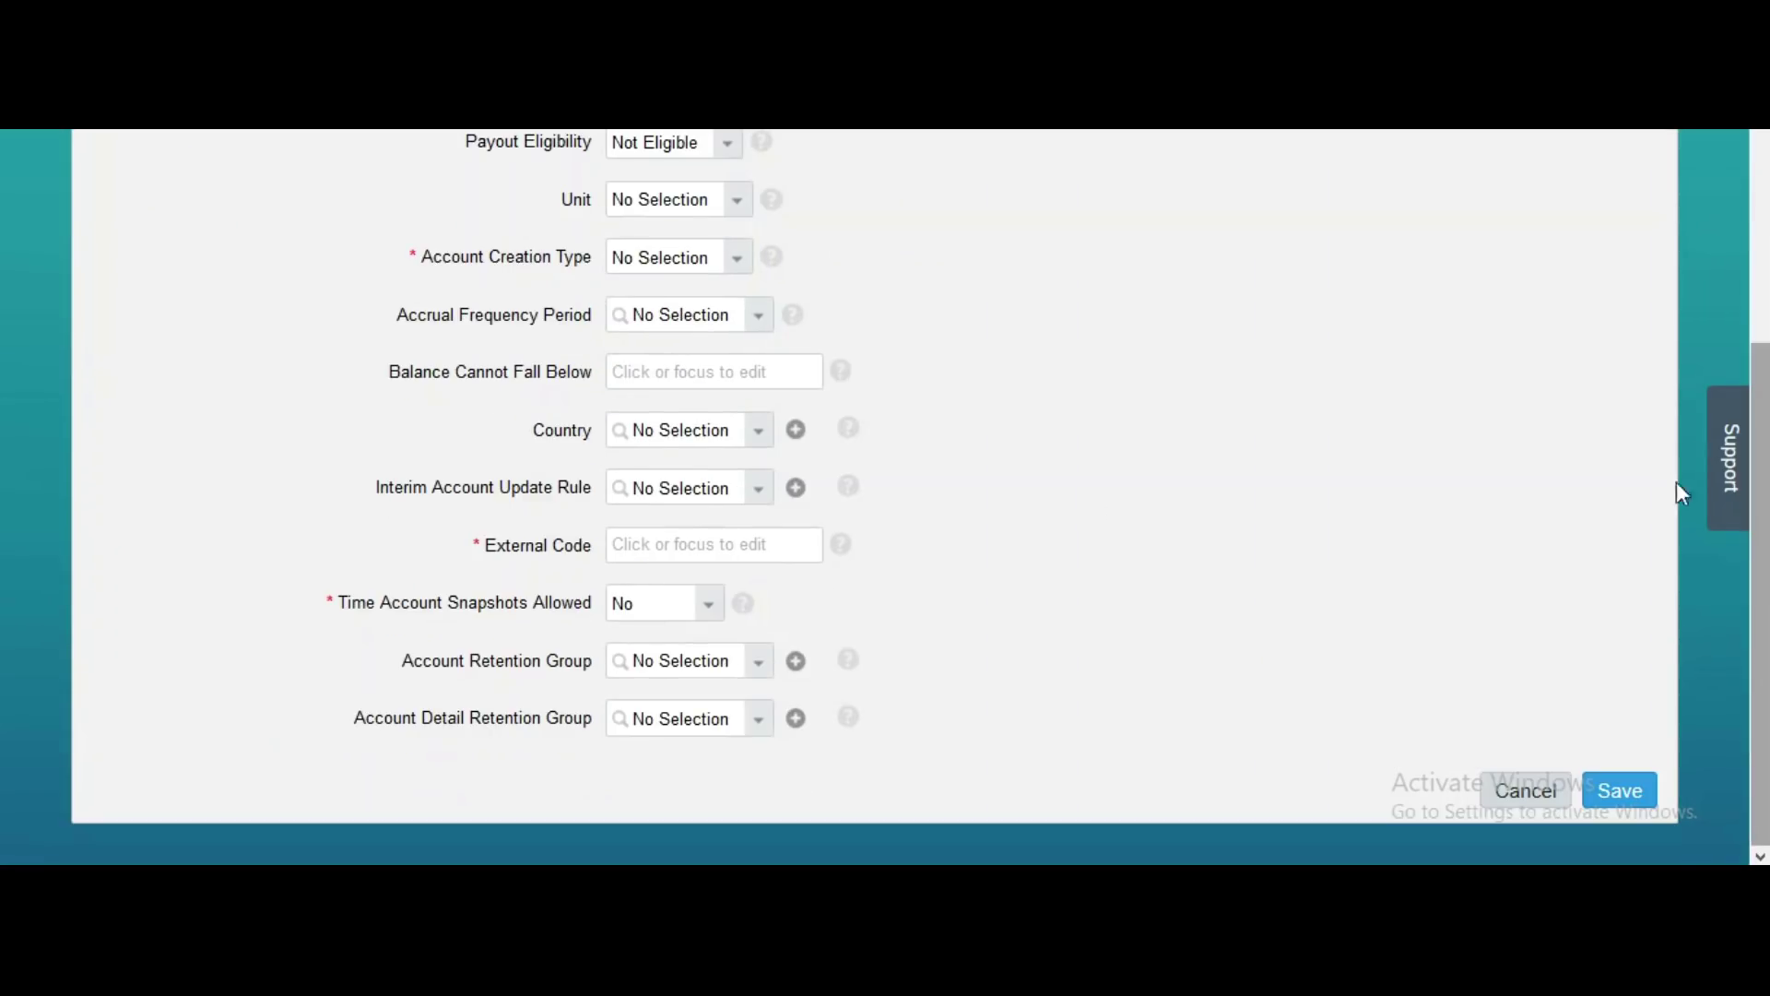
left_click(668, 545)
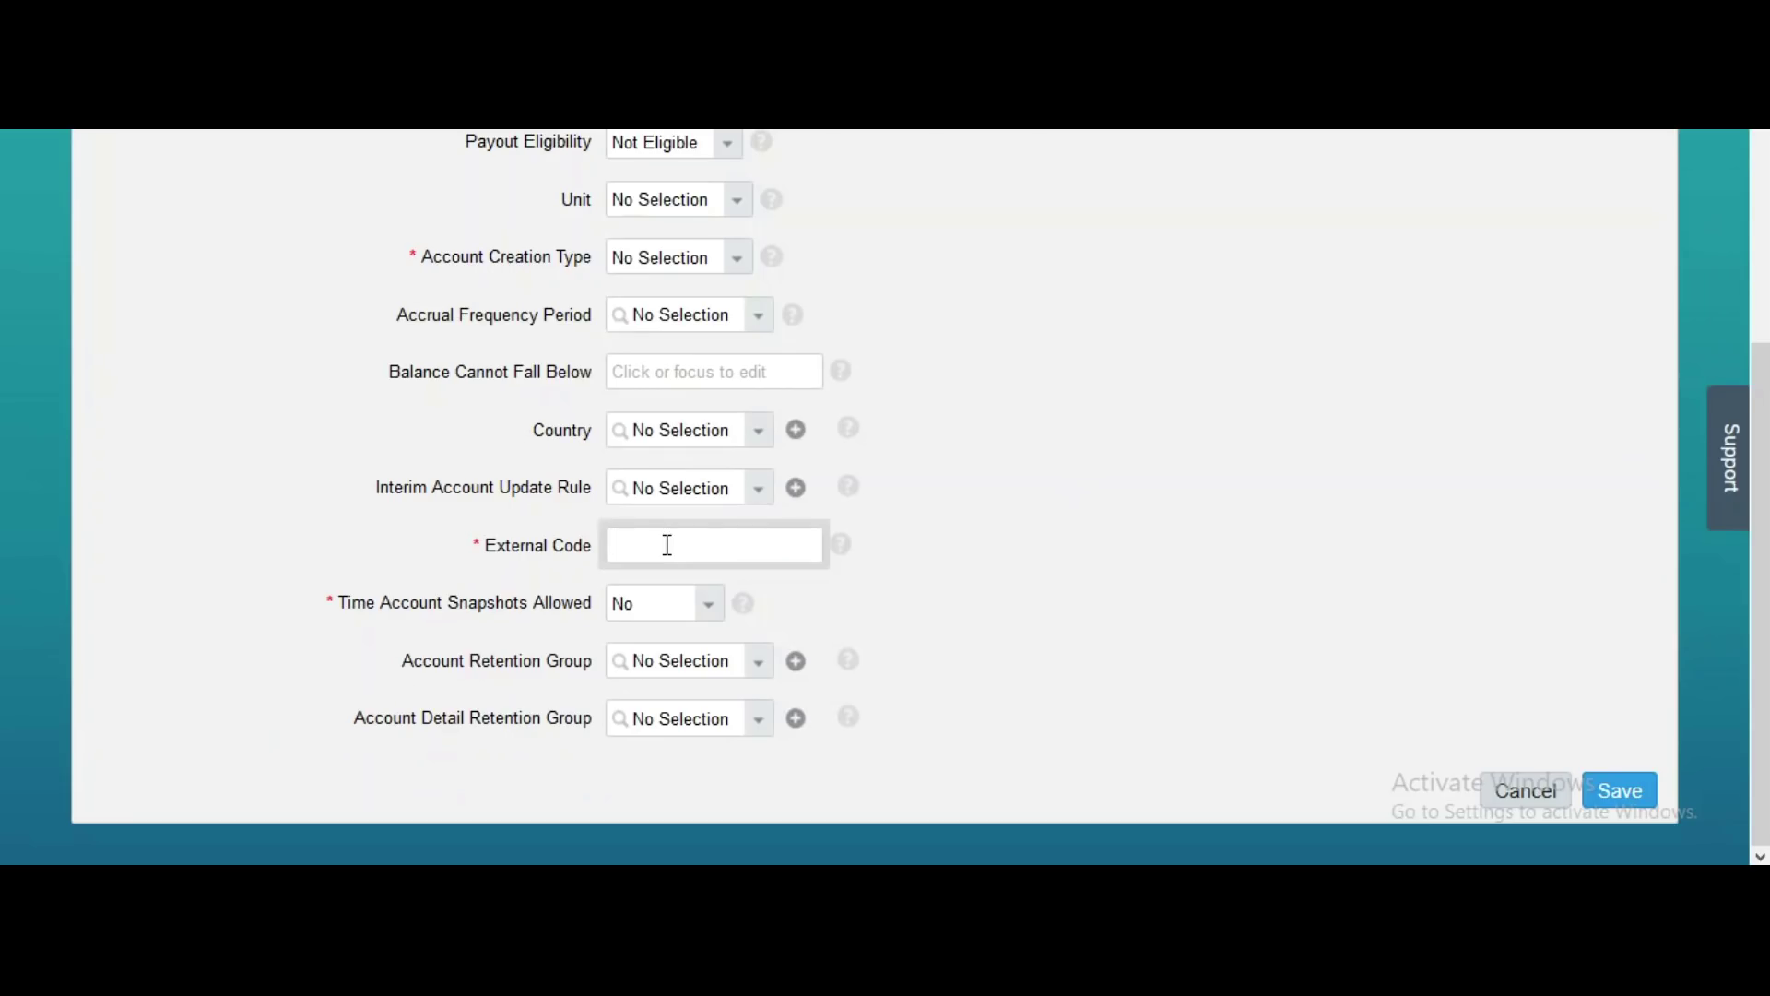
type("Float_Hol_TTY")
Set the time account type's unit to Day(s) and its account creation type to Recurring
scroll(1766, 510, "up", 2)
scroll(1766, 510, "down", 2)
scroll(1765, 510, "up", 1)
scroll(1761, 510, "up", 1)
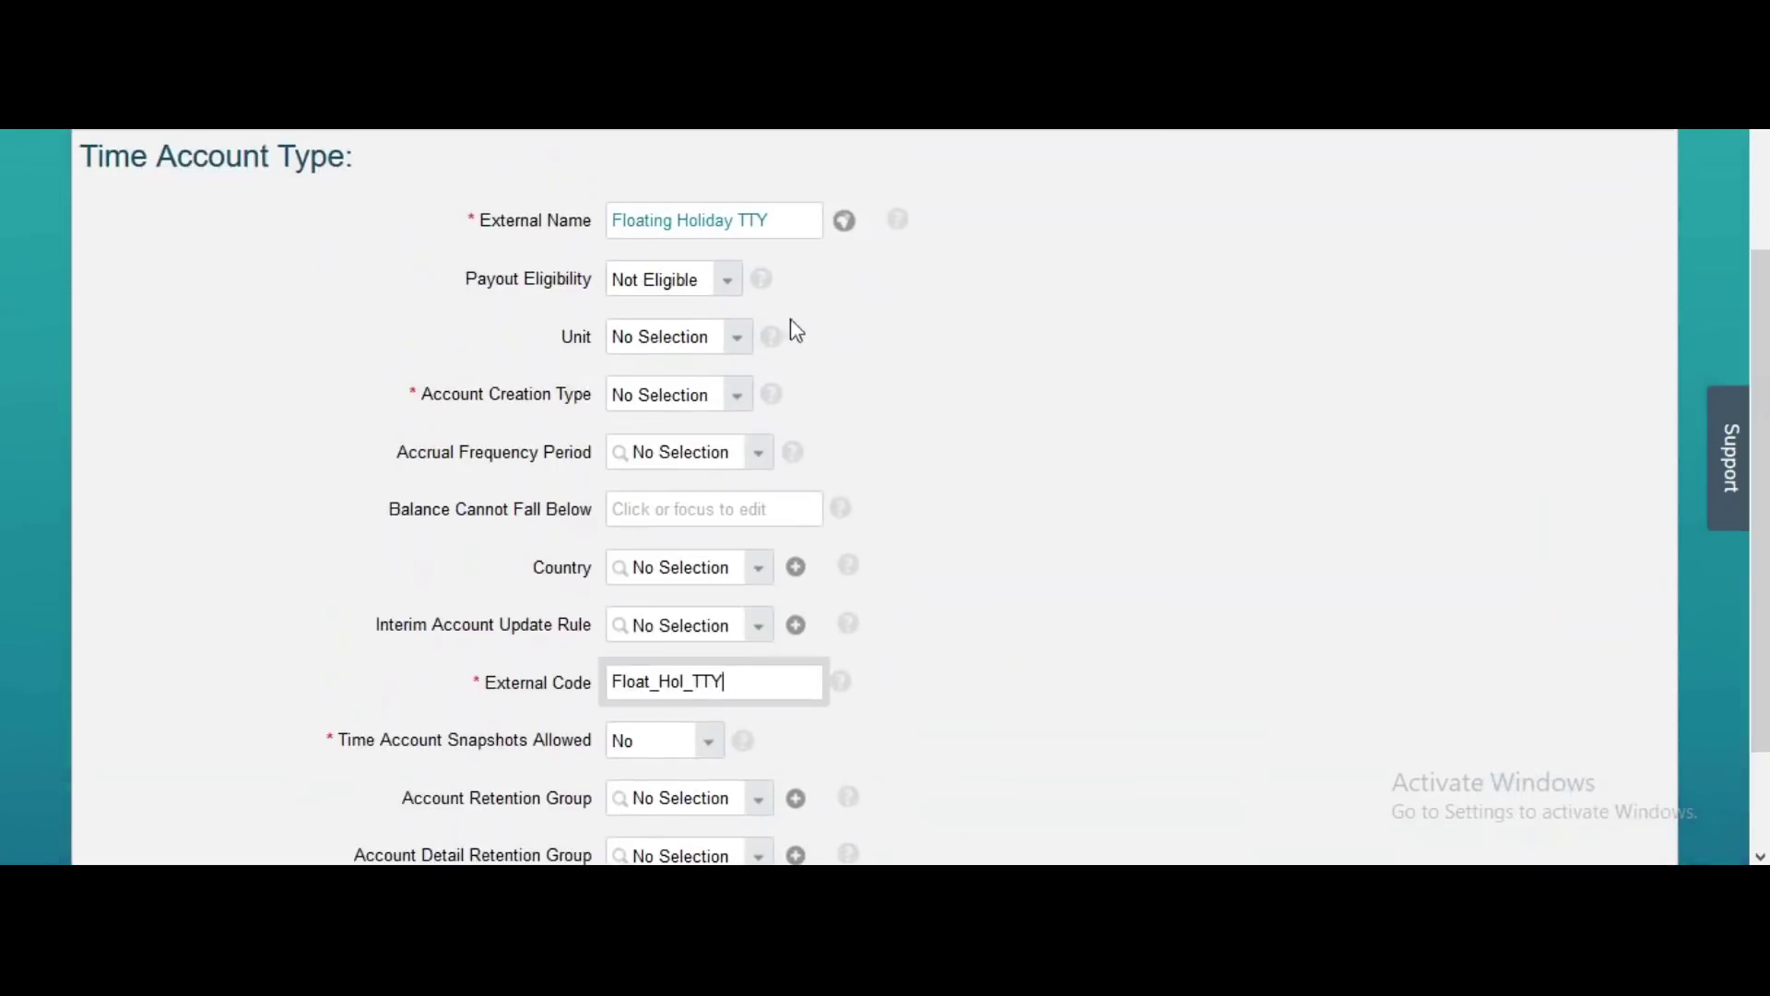
left_click(748, 346)
left_click(670, 430)
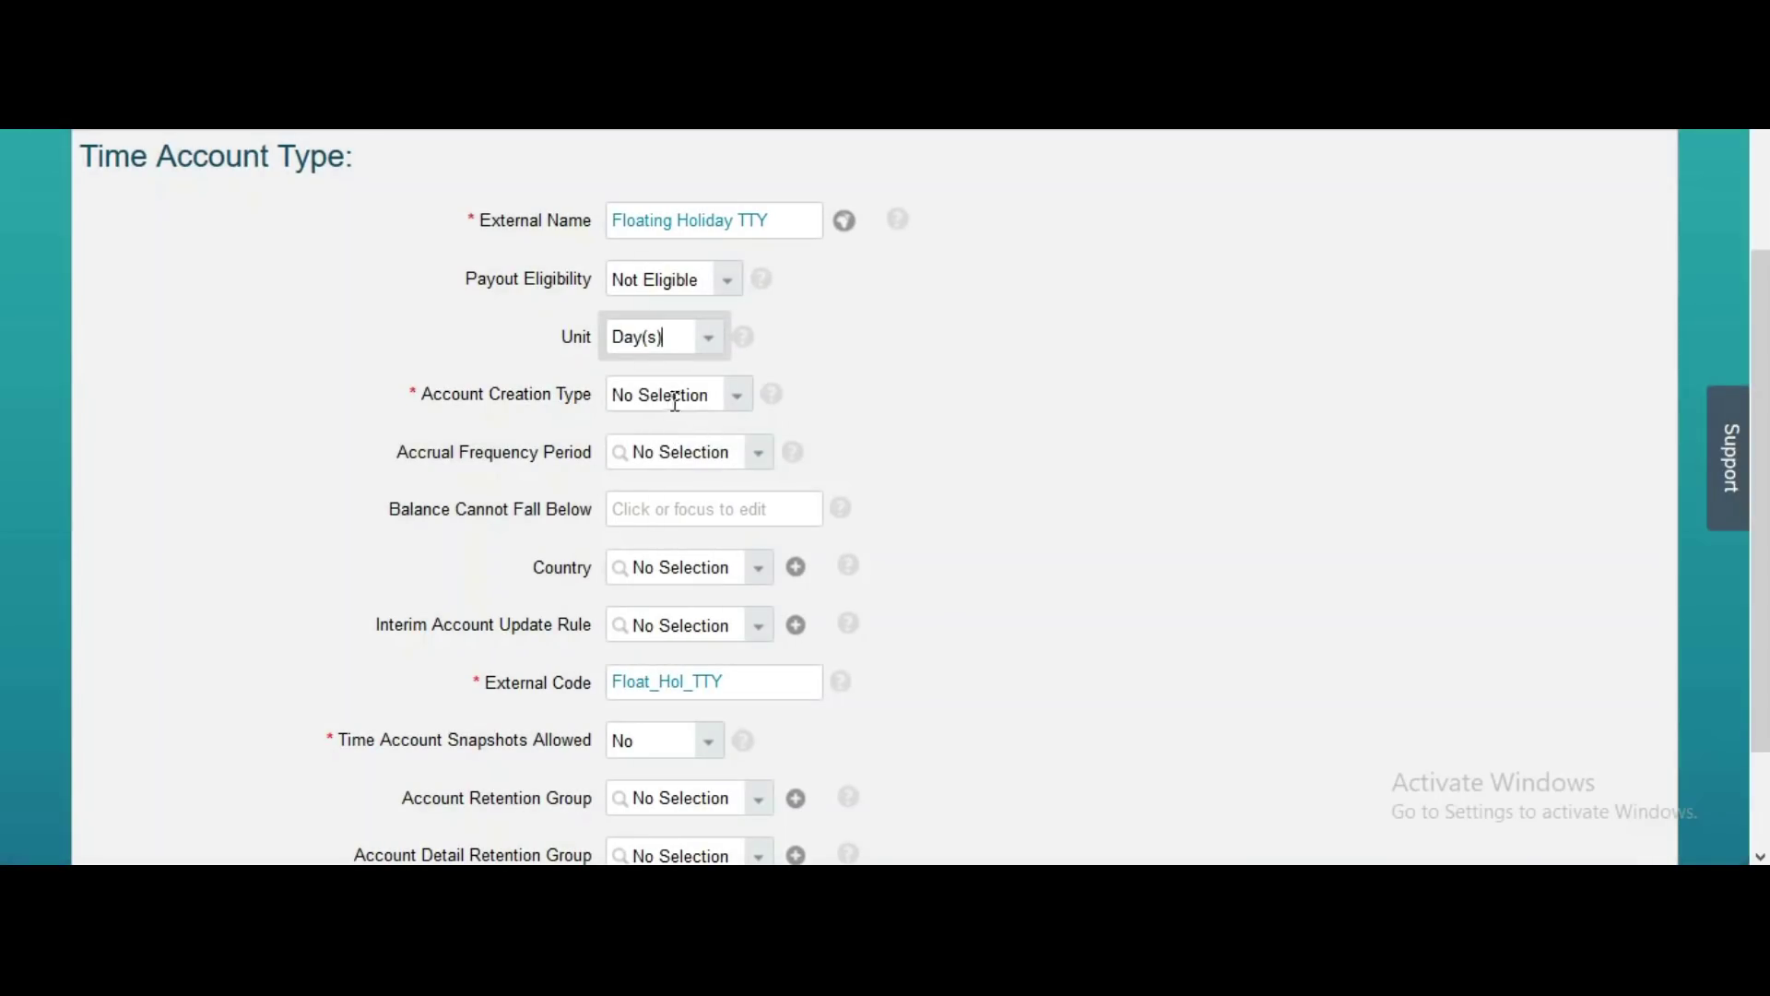
left_click(737, 406)
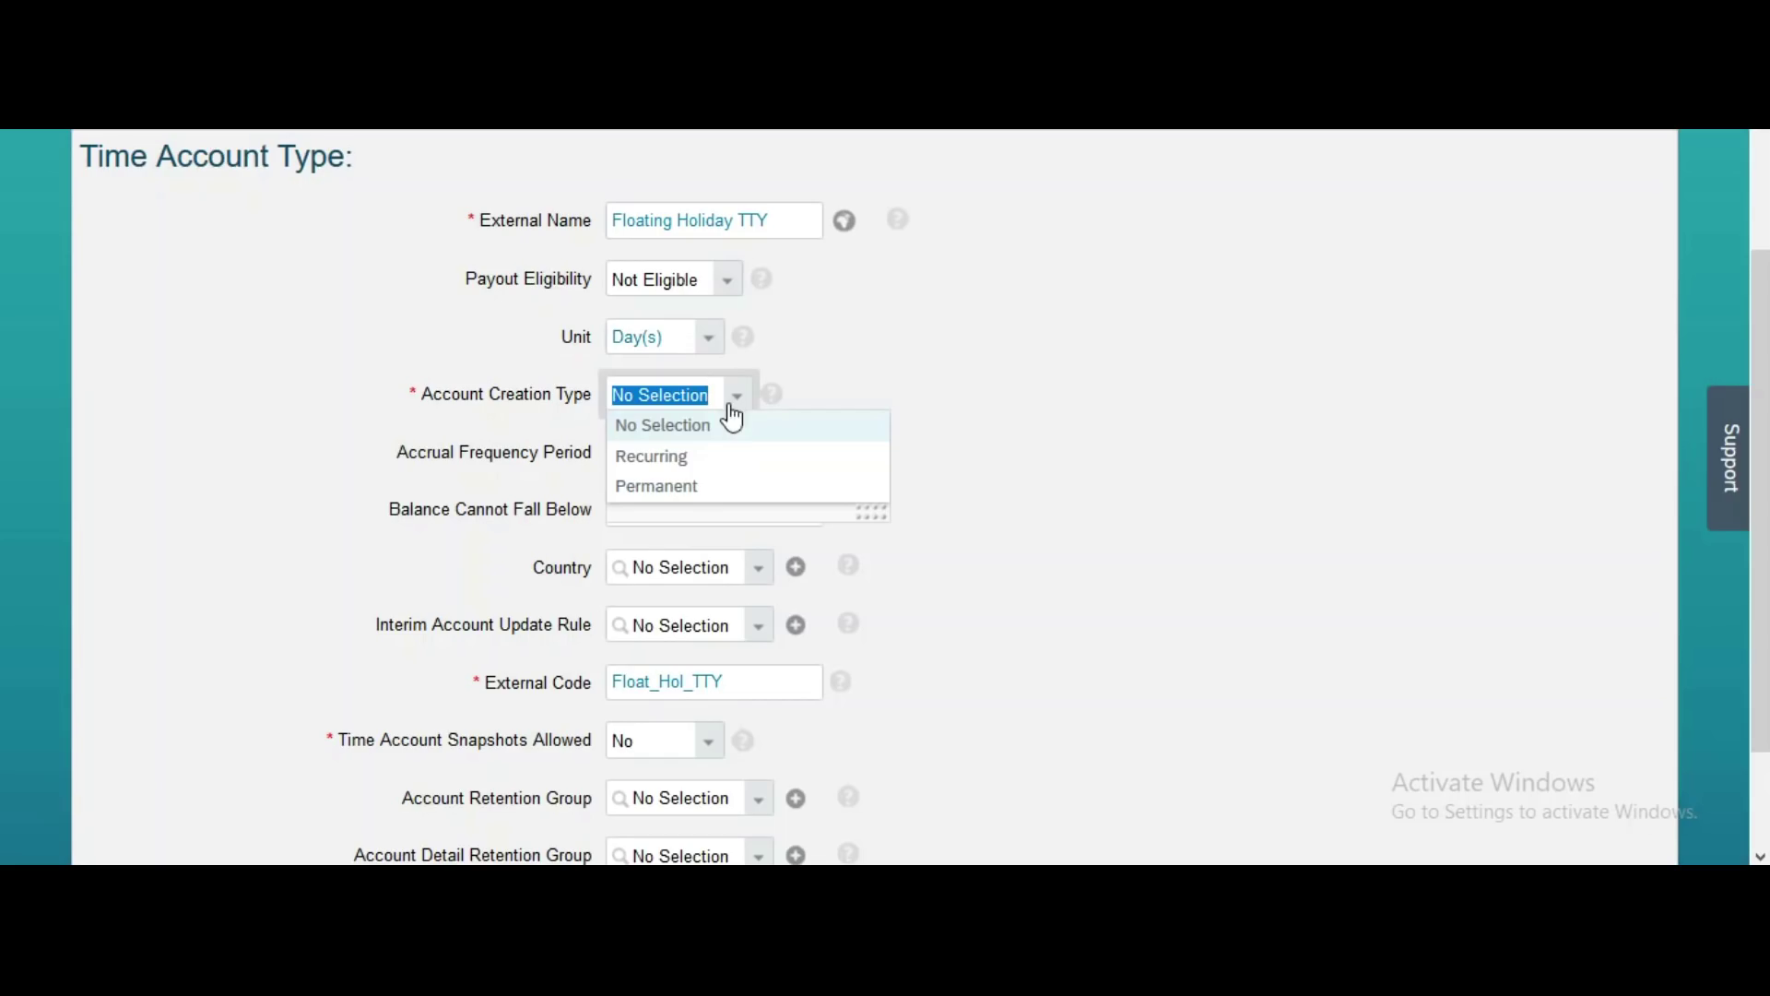
left_click(697, 461)
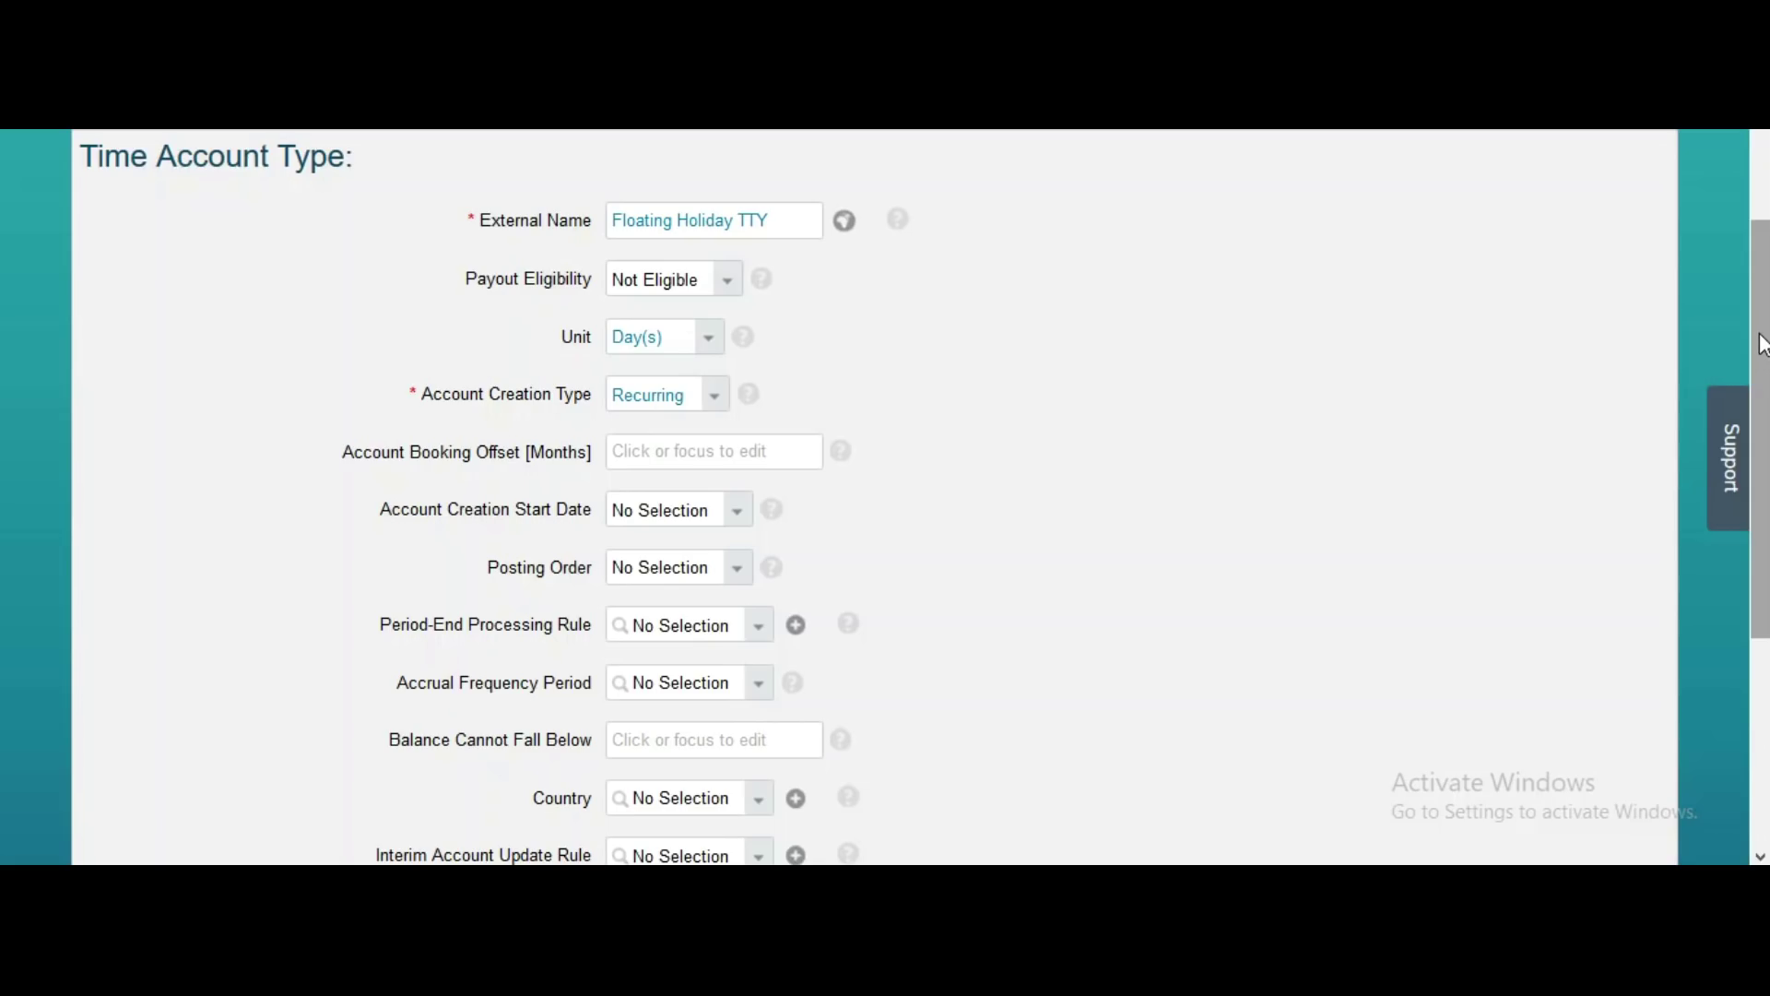
Set the account booking offset to 0 months and the account creation start date to Account Valid From (Day or Month)
left_click_drag(1761, 344, 1761, 395)
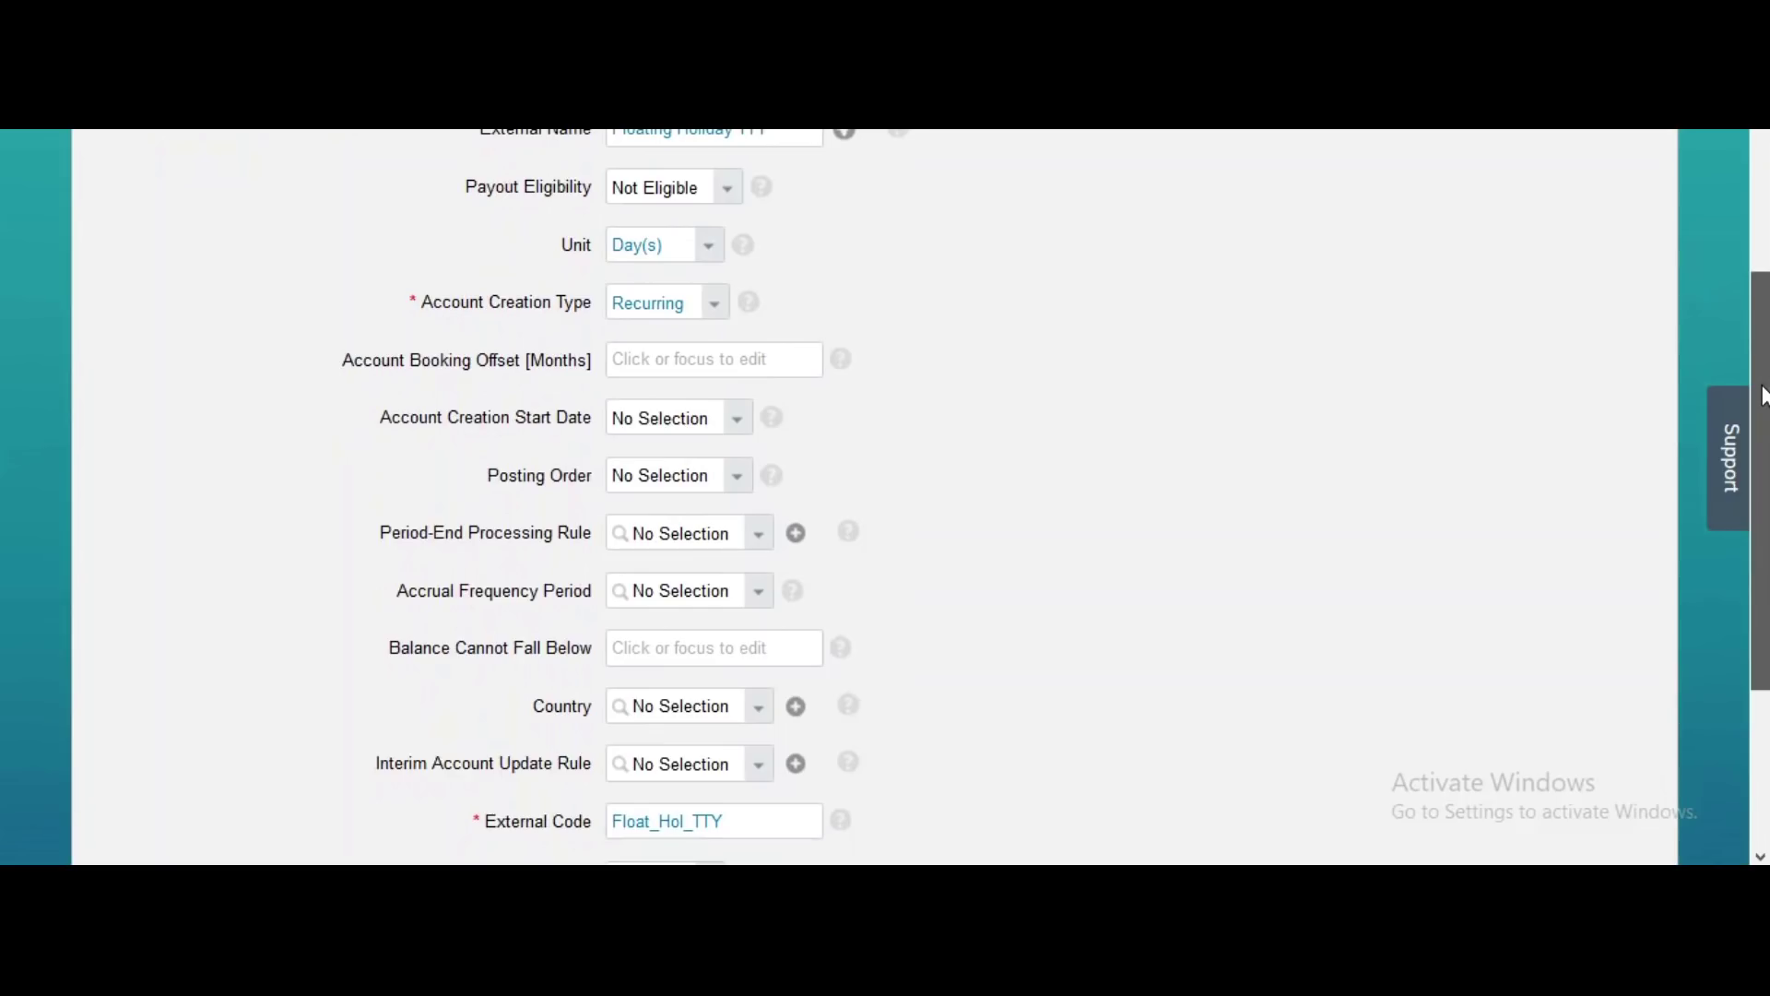
left_click_drag(1761, 394, 1761, 414)
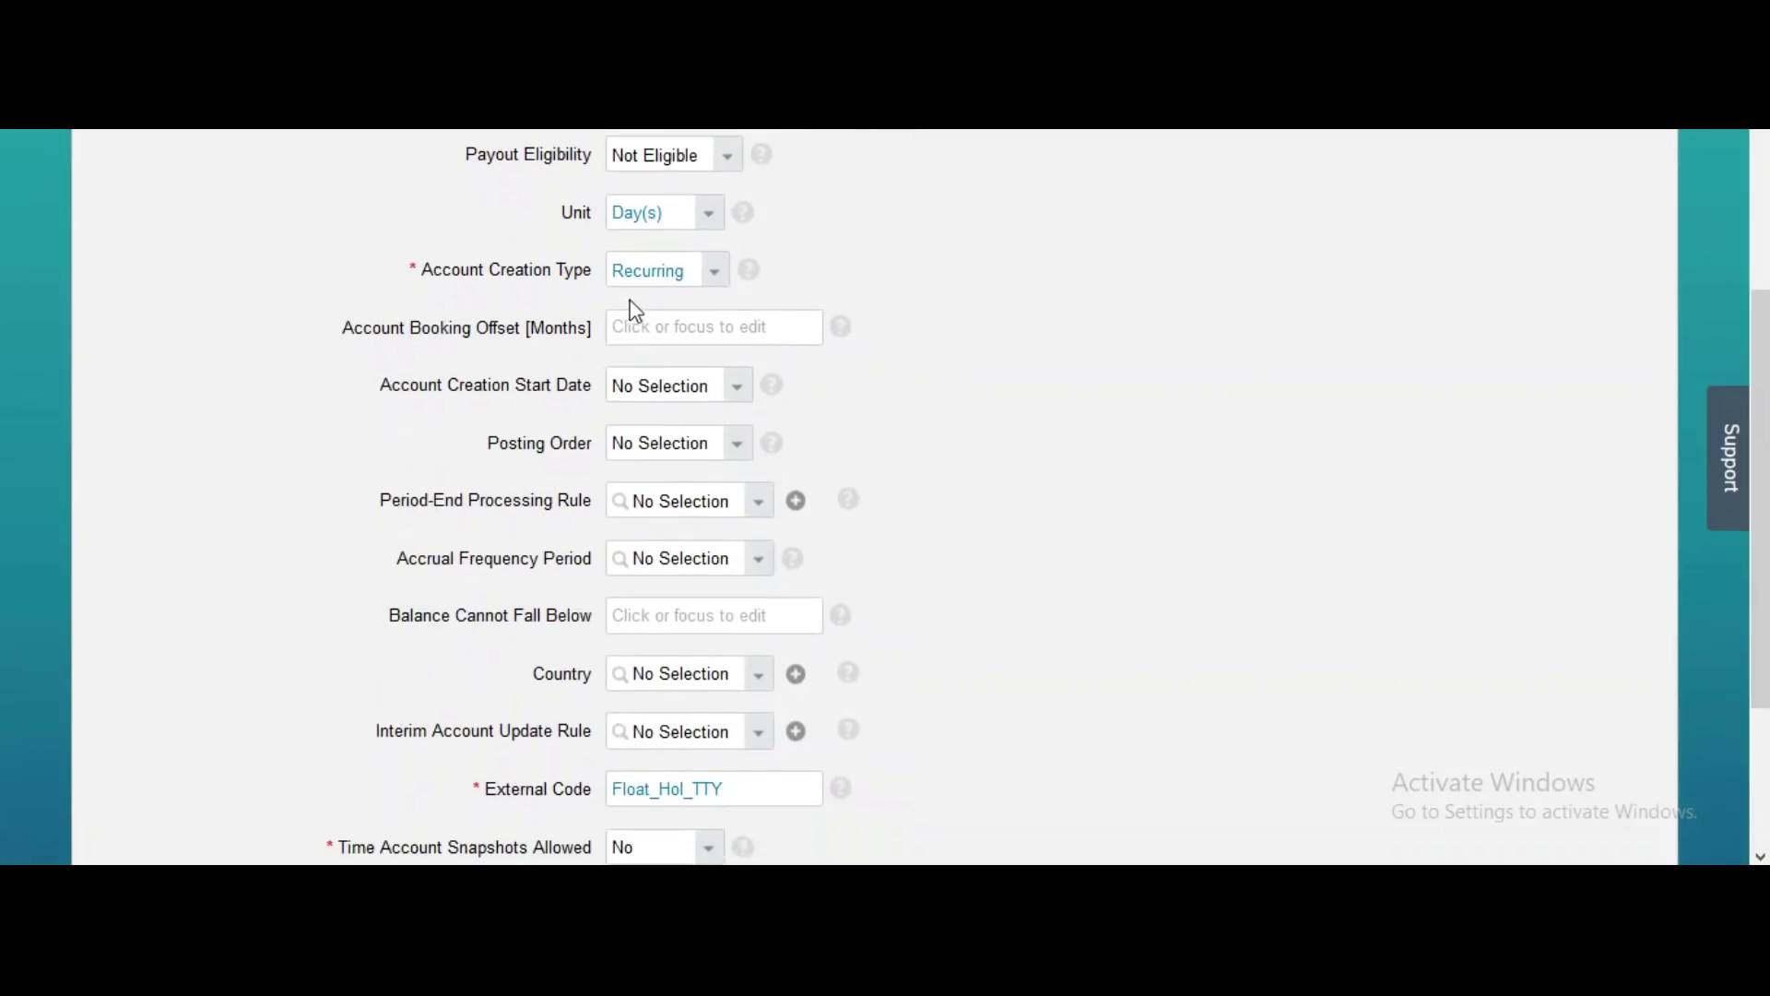
left_click(665, 331)
type("0")
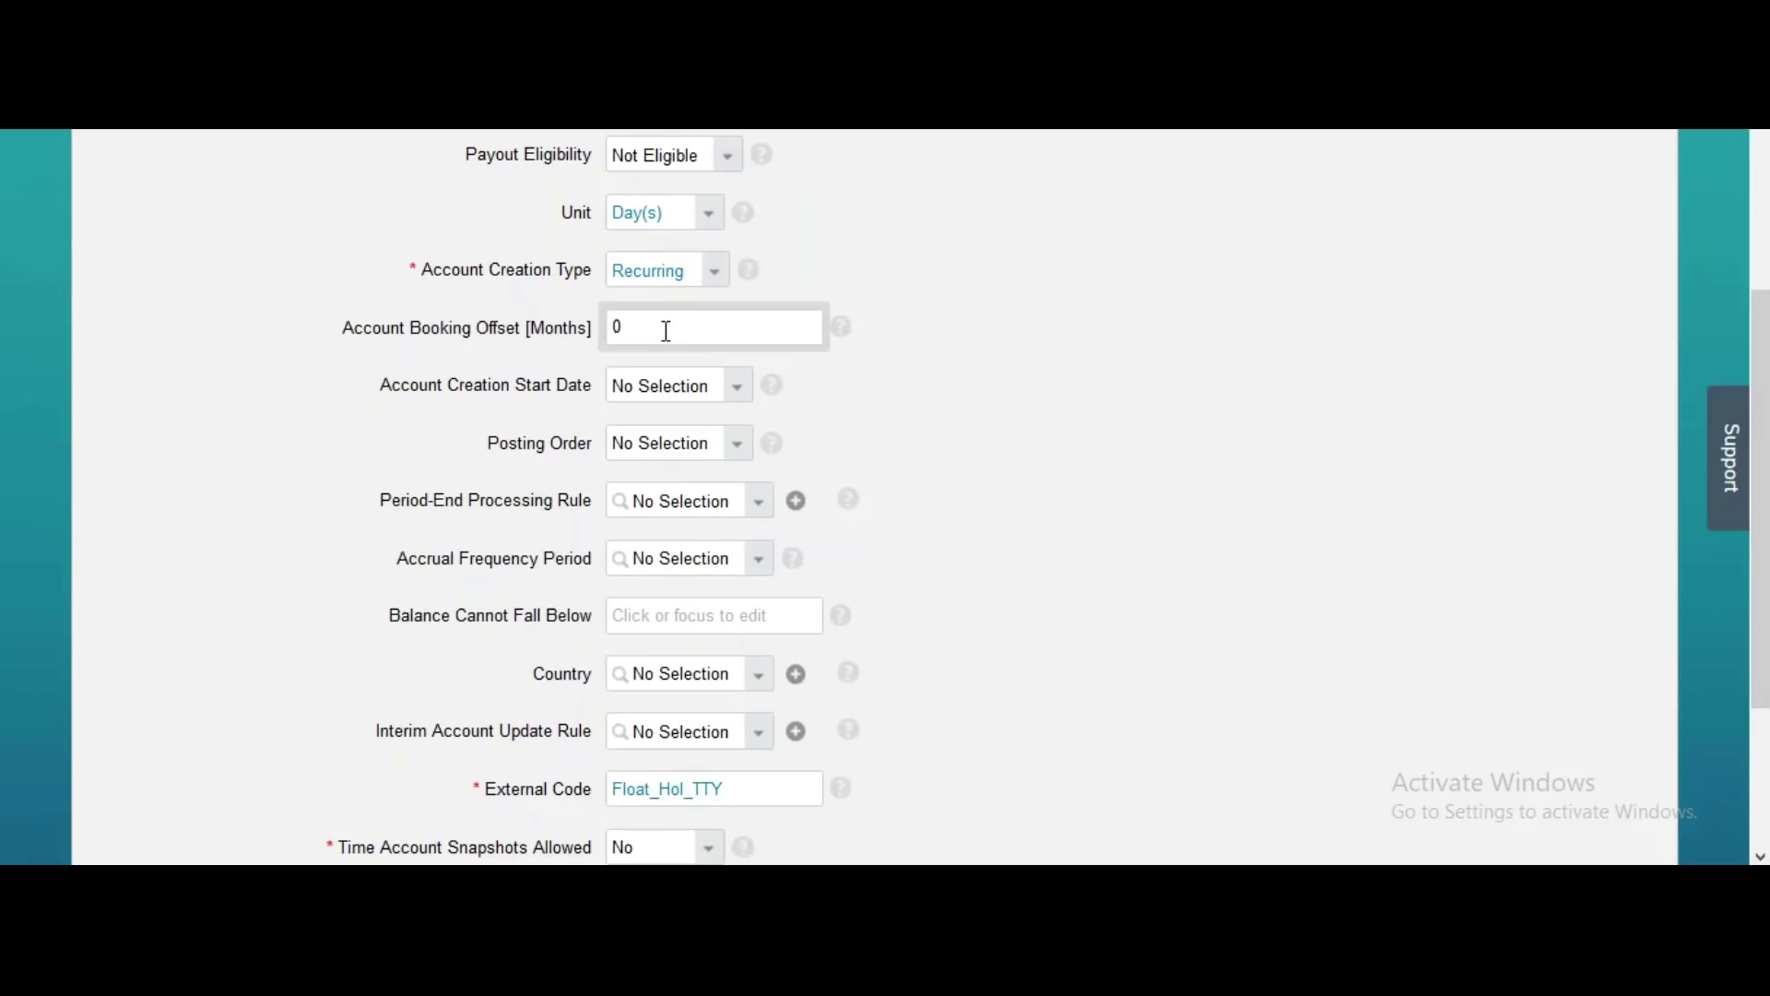
left_click(738, 395)
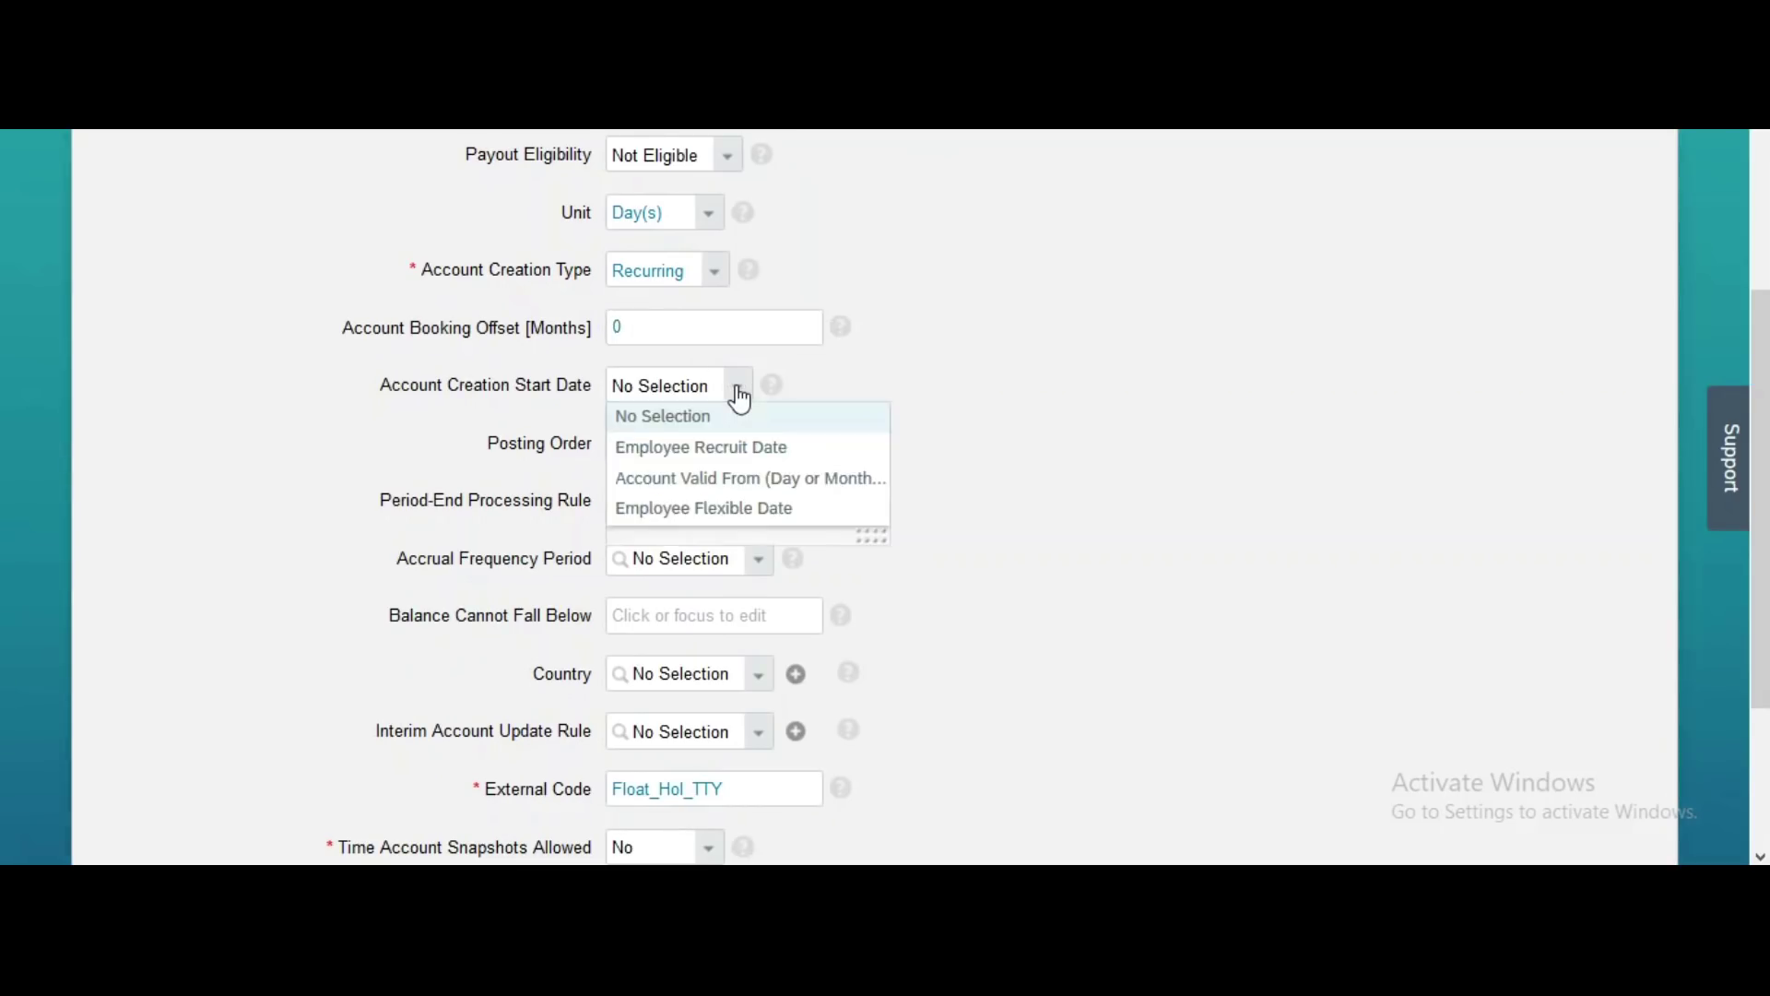
left_click(721, 479)
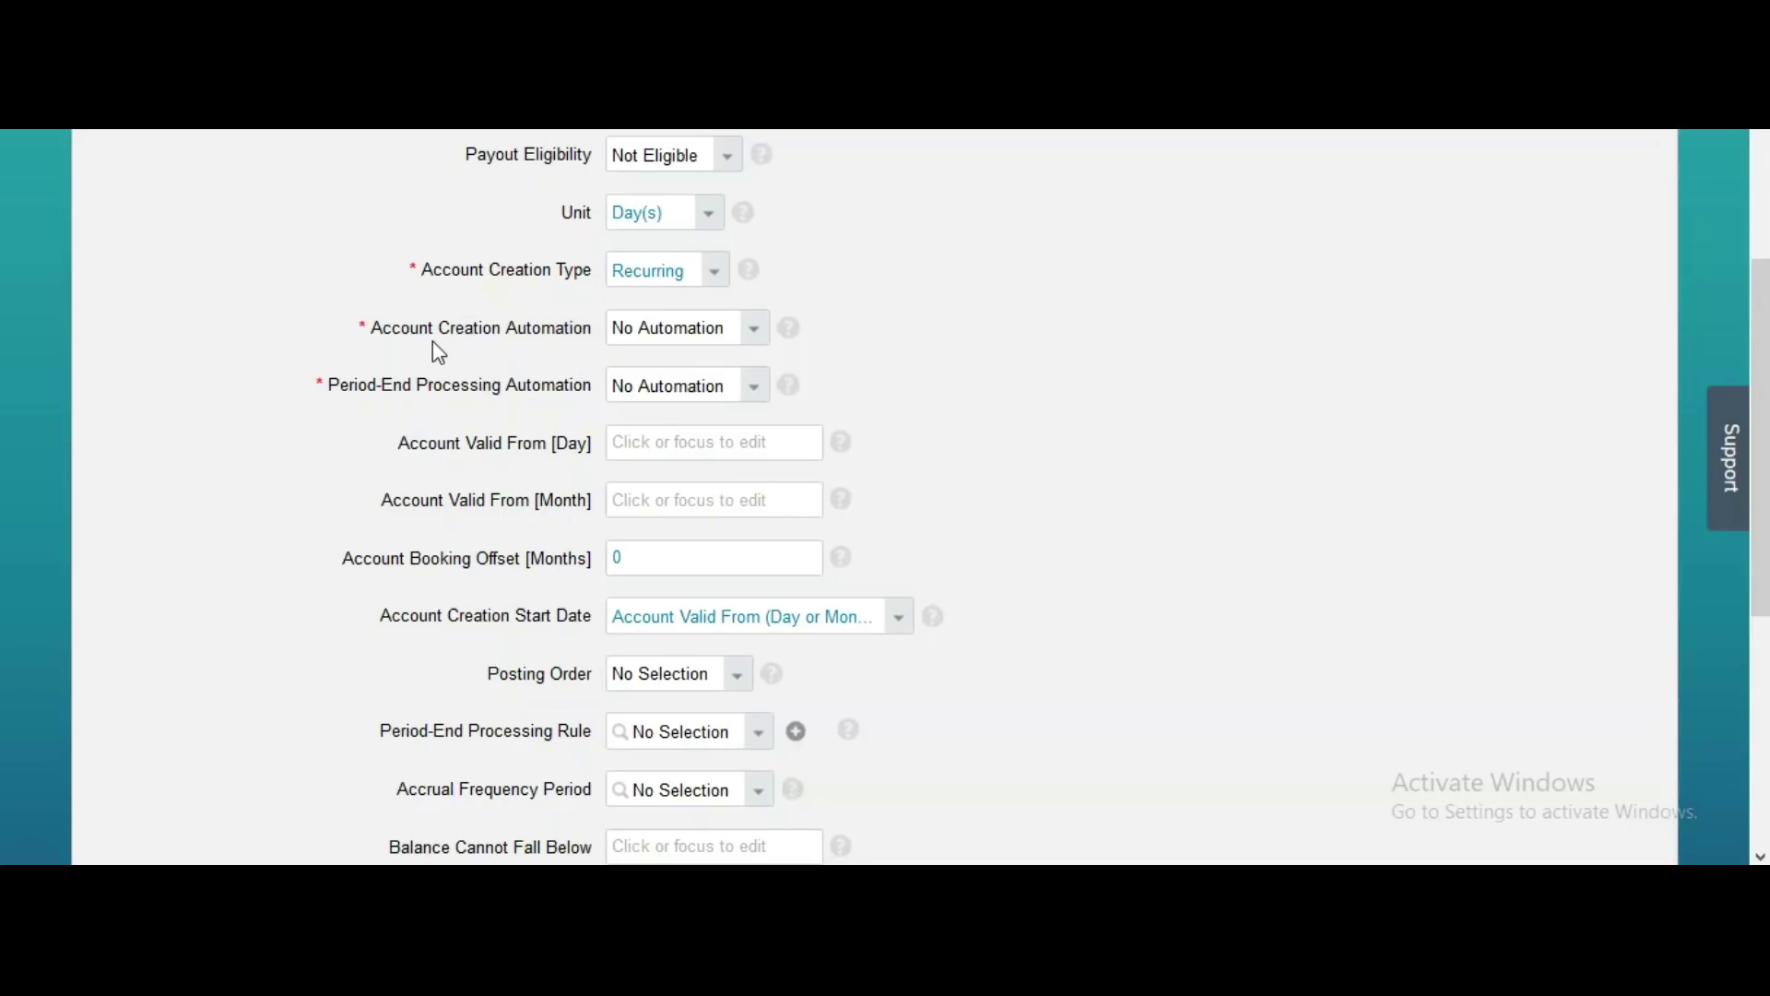
Keep Account Creation Automation at No Automation and set Account Valid From to day 1 and month 1
left_click(761, 334)
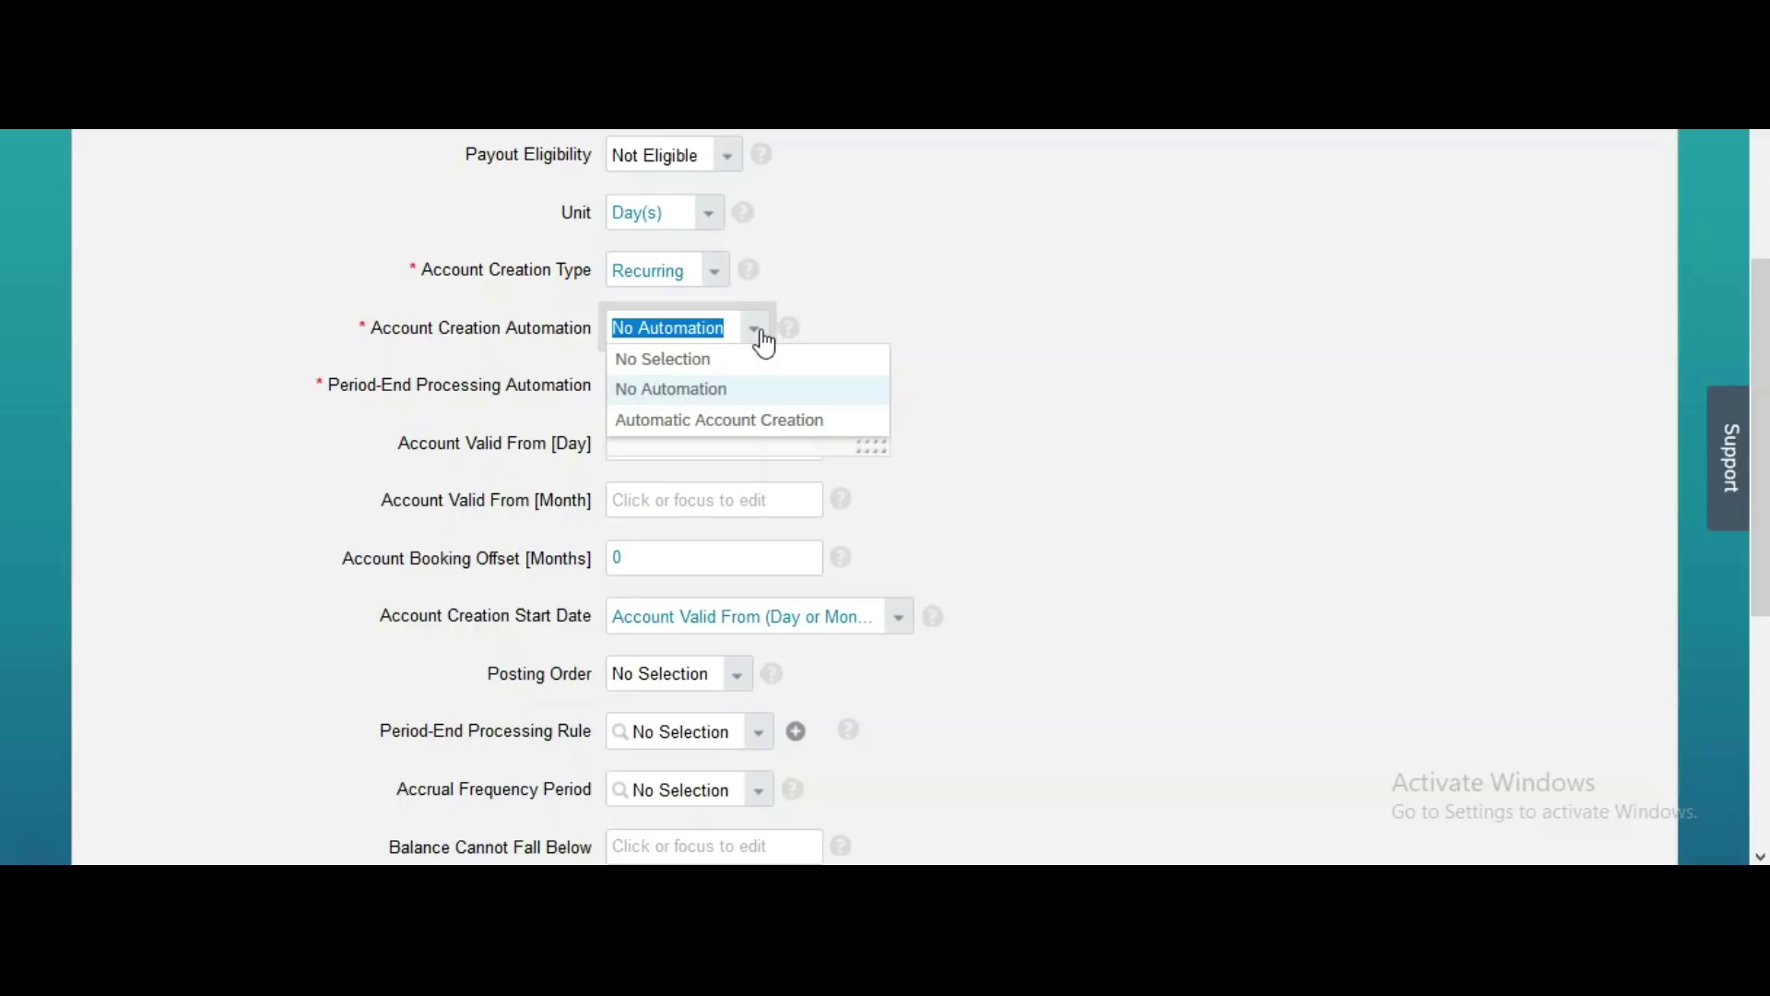
left_click(715, 392)
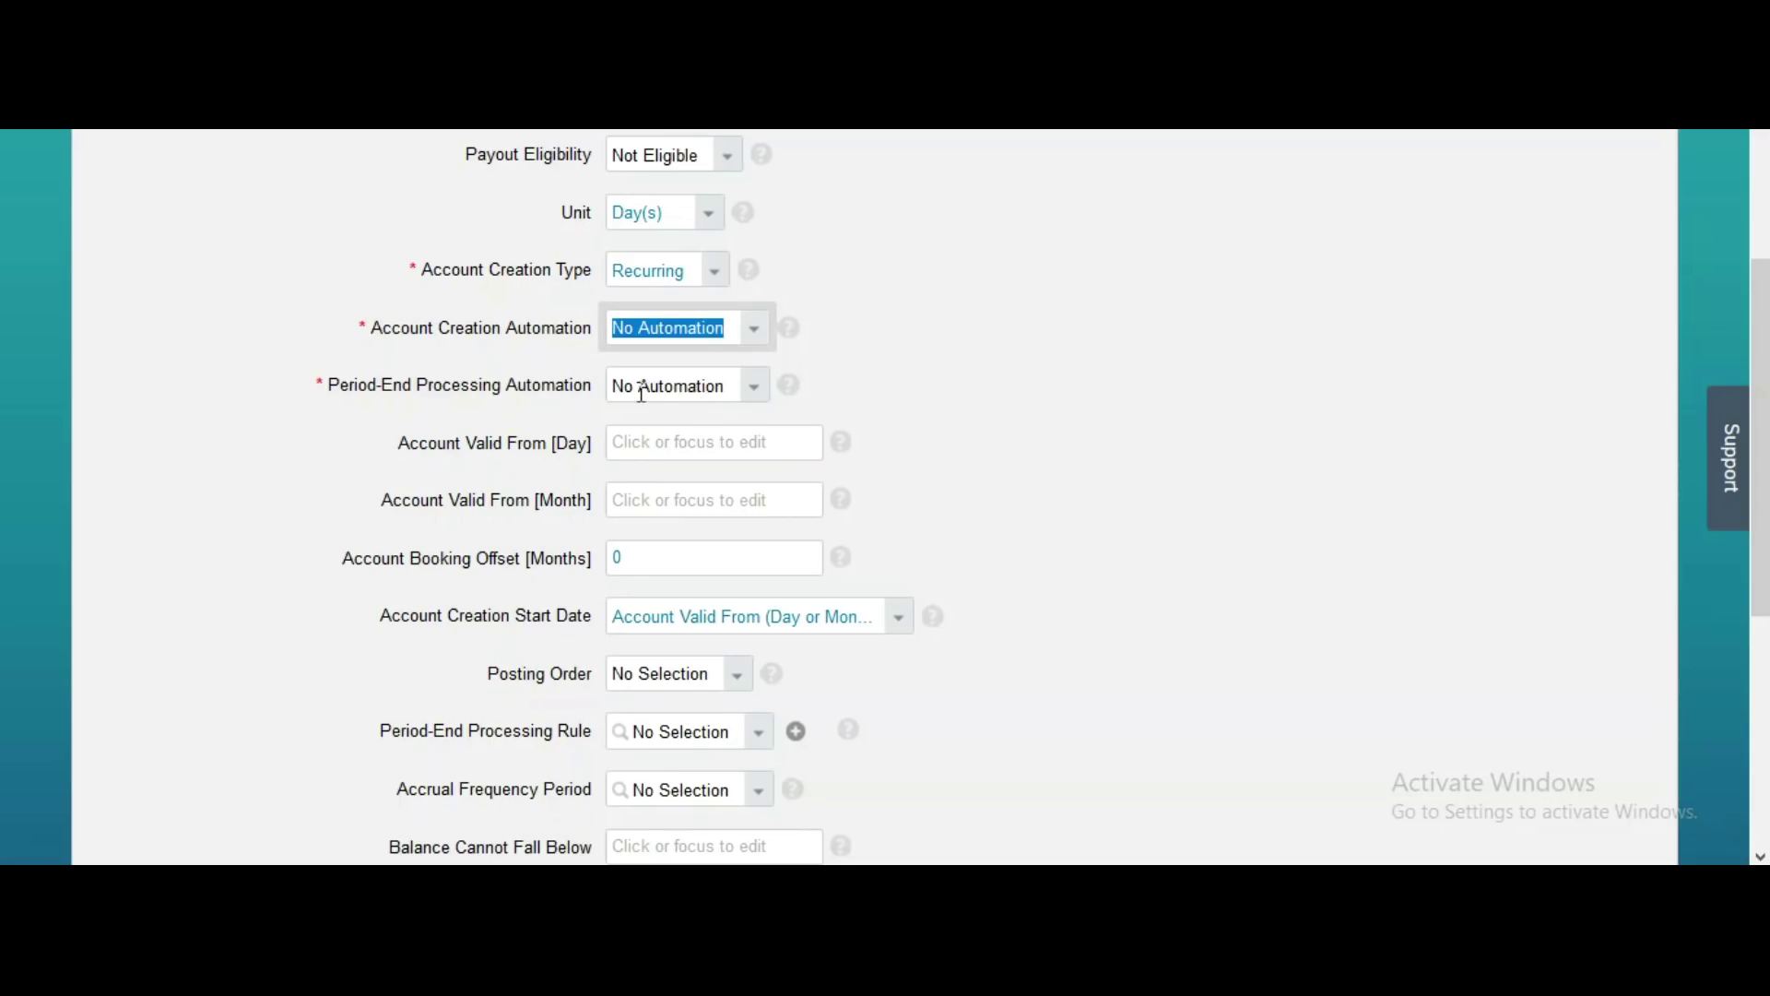
left_click(648, 449)
type("1")
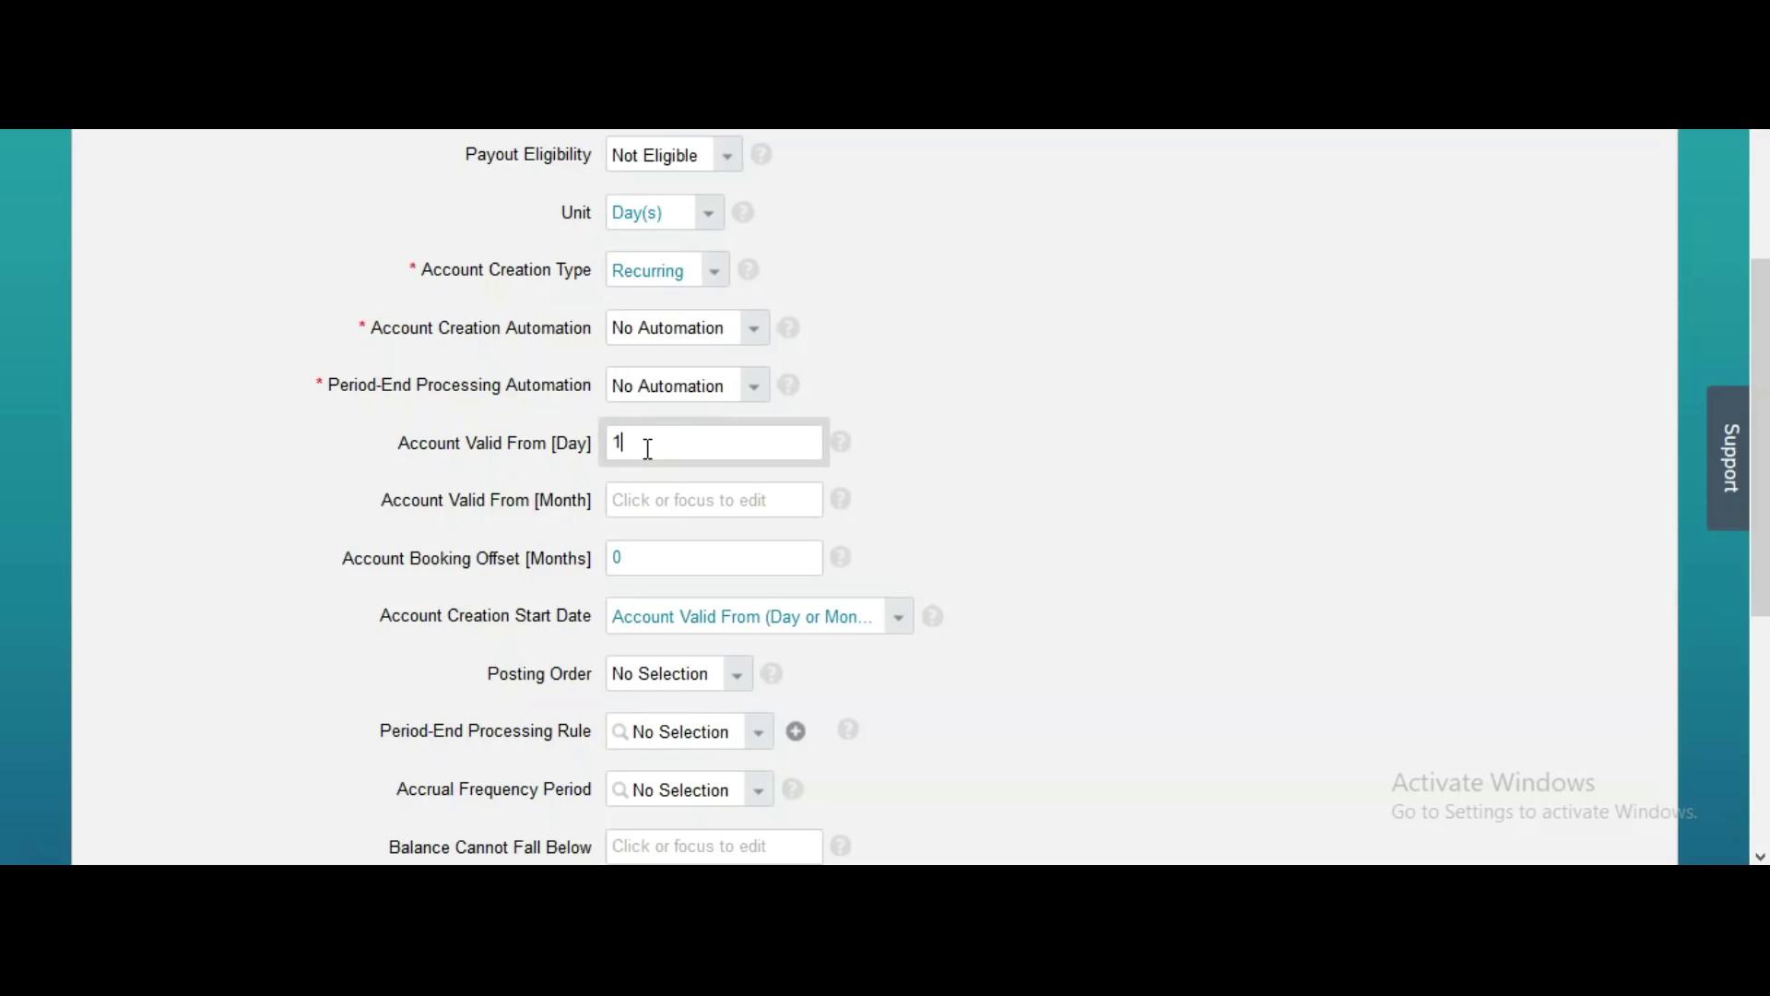
left_click(650, 500)
type("1")
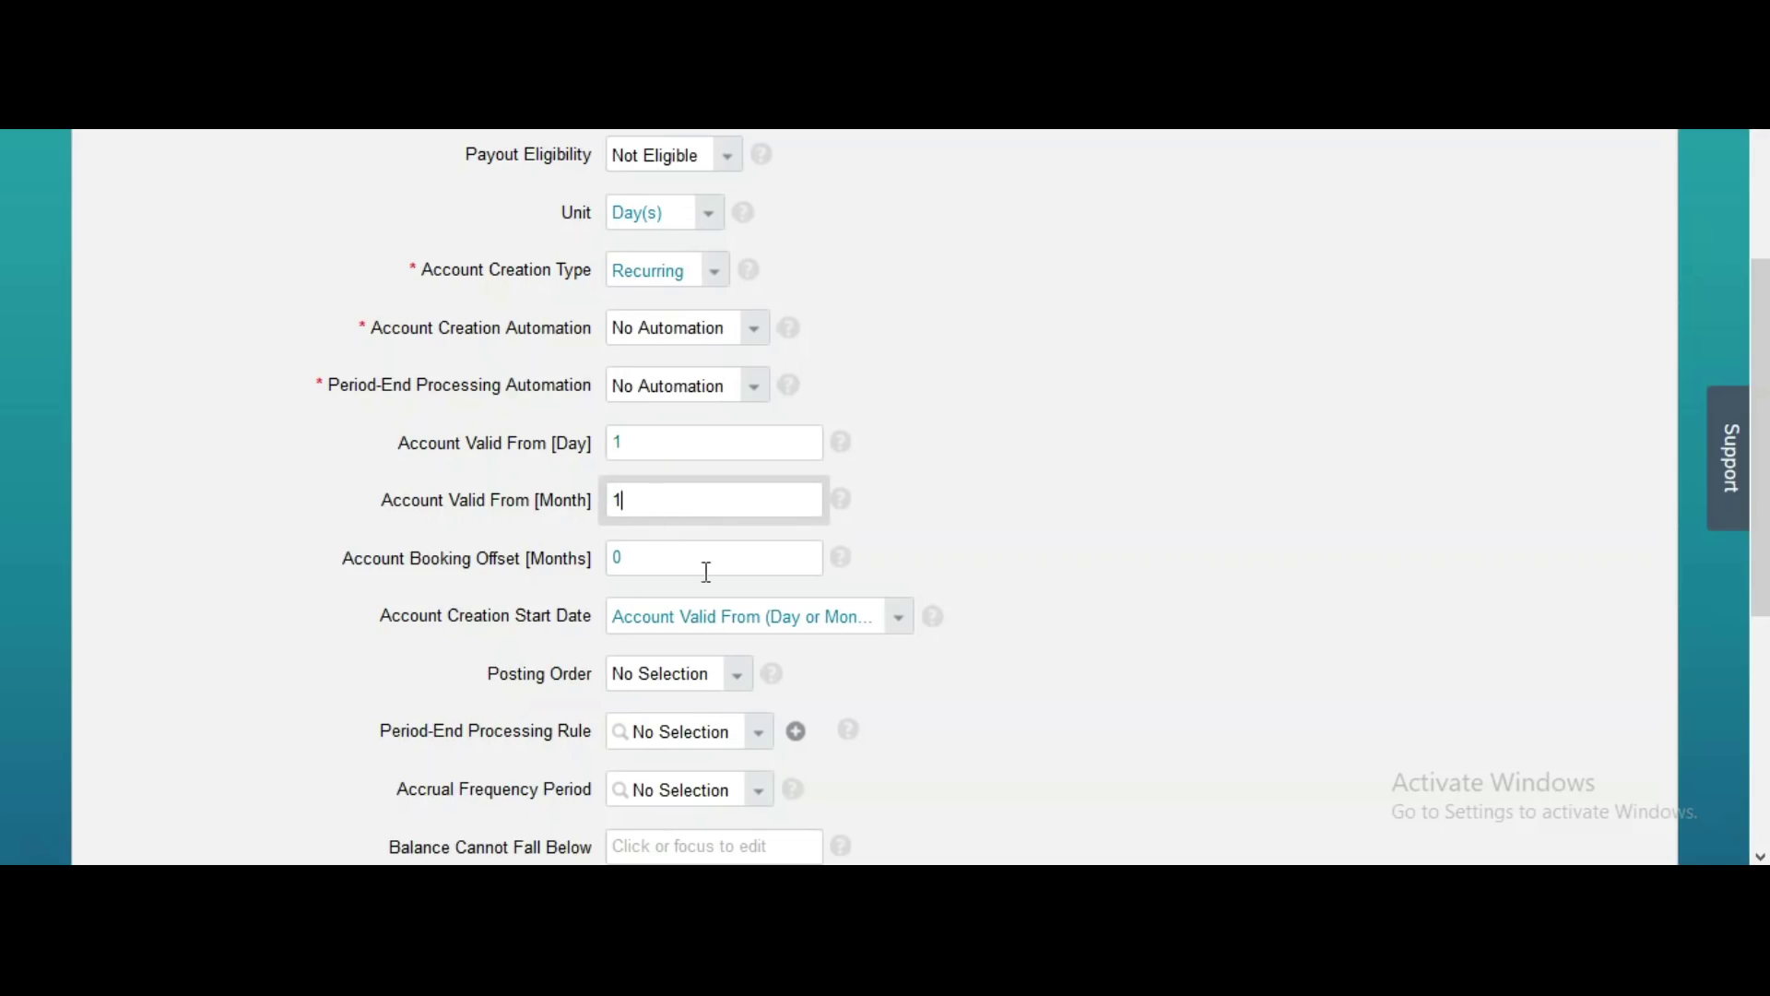
Set the time account type's accrual frequency period to Annually
left_click_drag(1763, 374, 1764, 454)
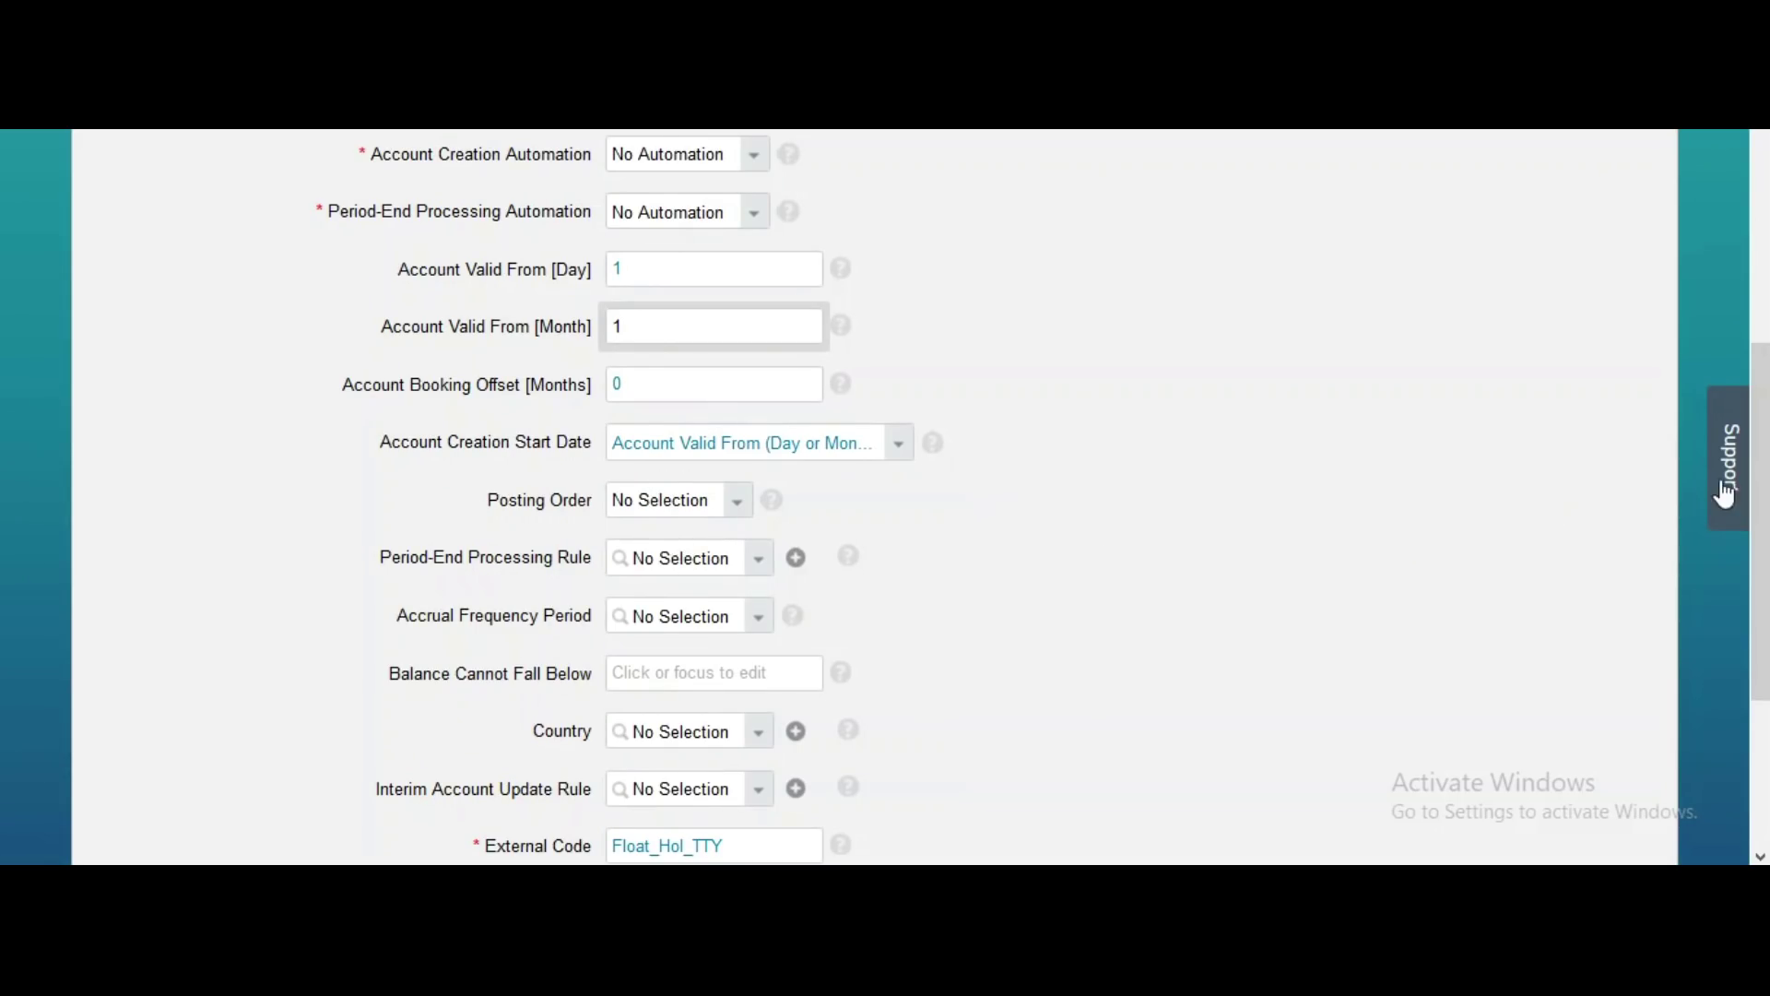
left_click_drag(1759, 491, 1763, 624)
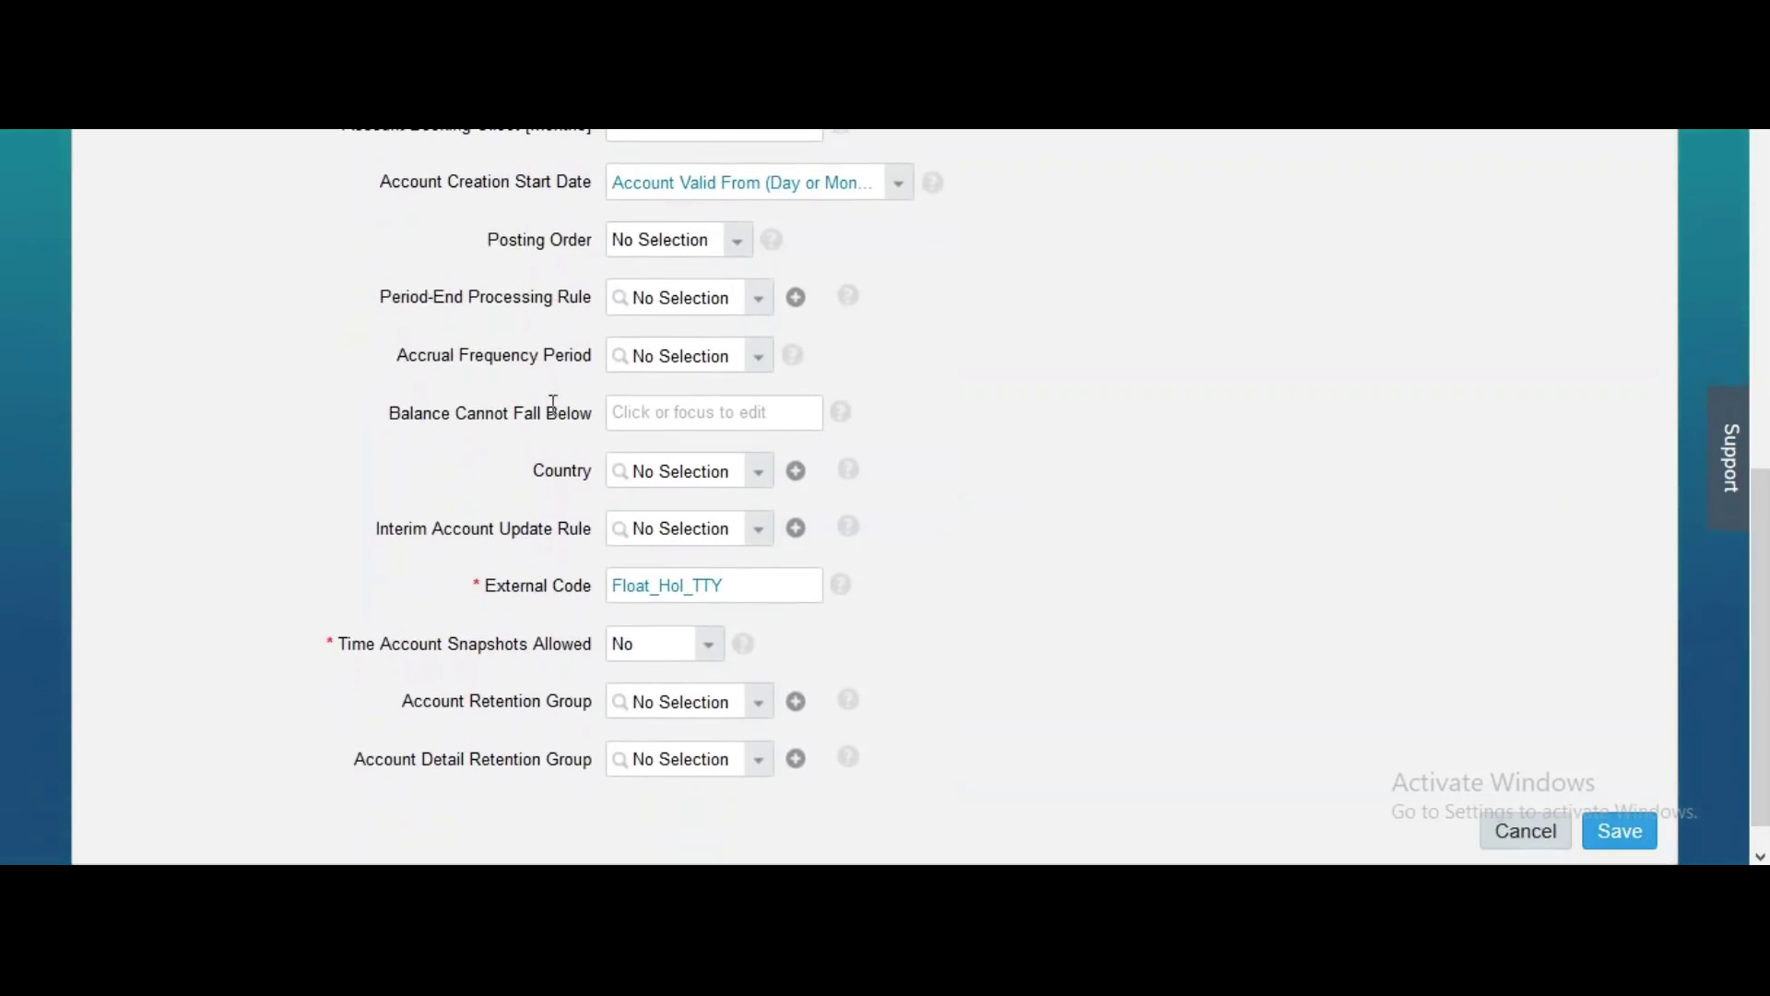
left_click(762, 367)
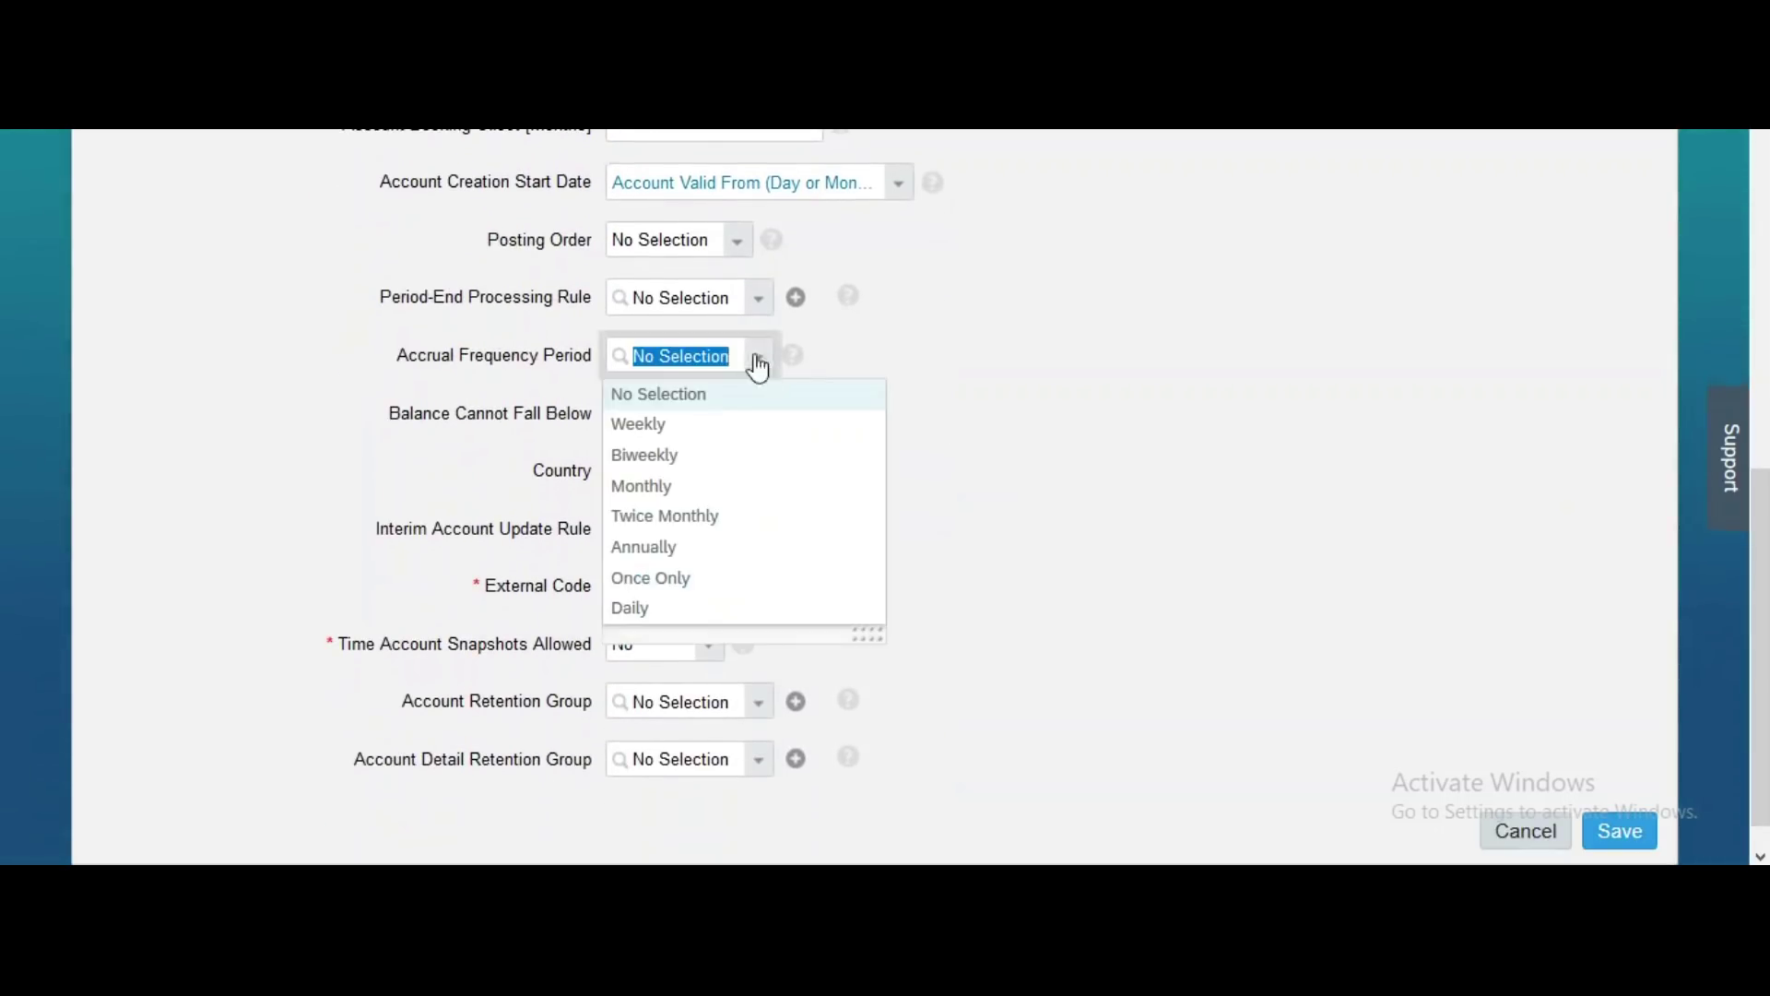
left_click(667, 548)
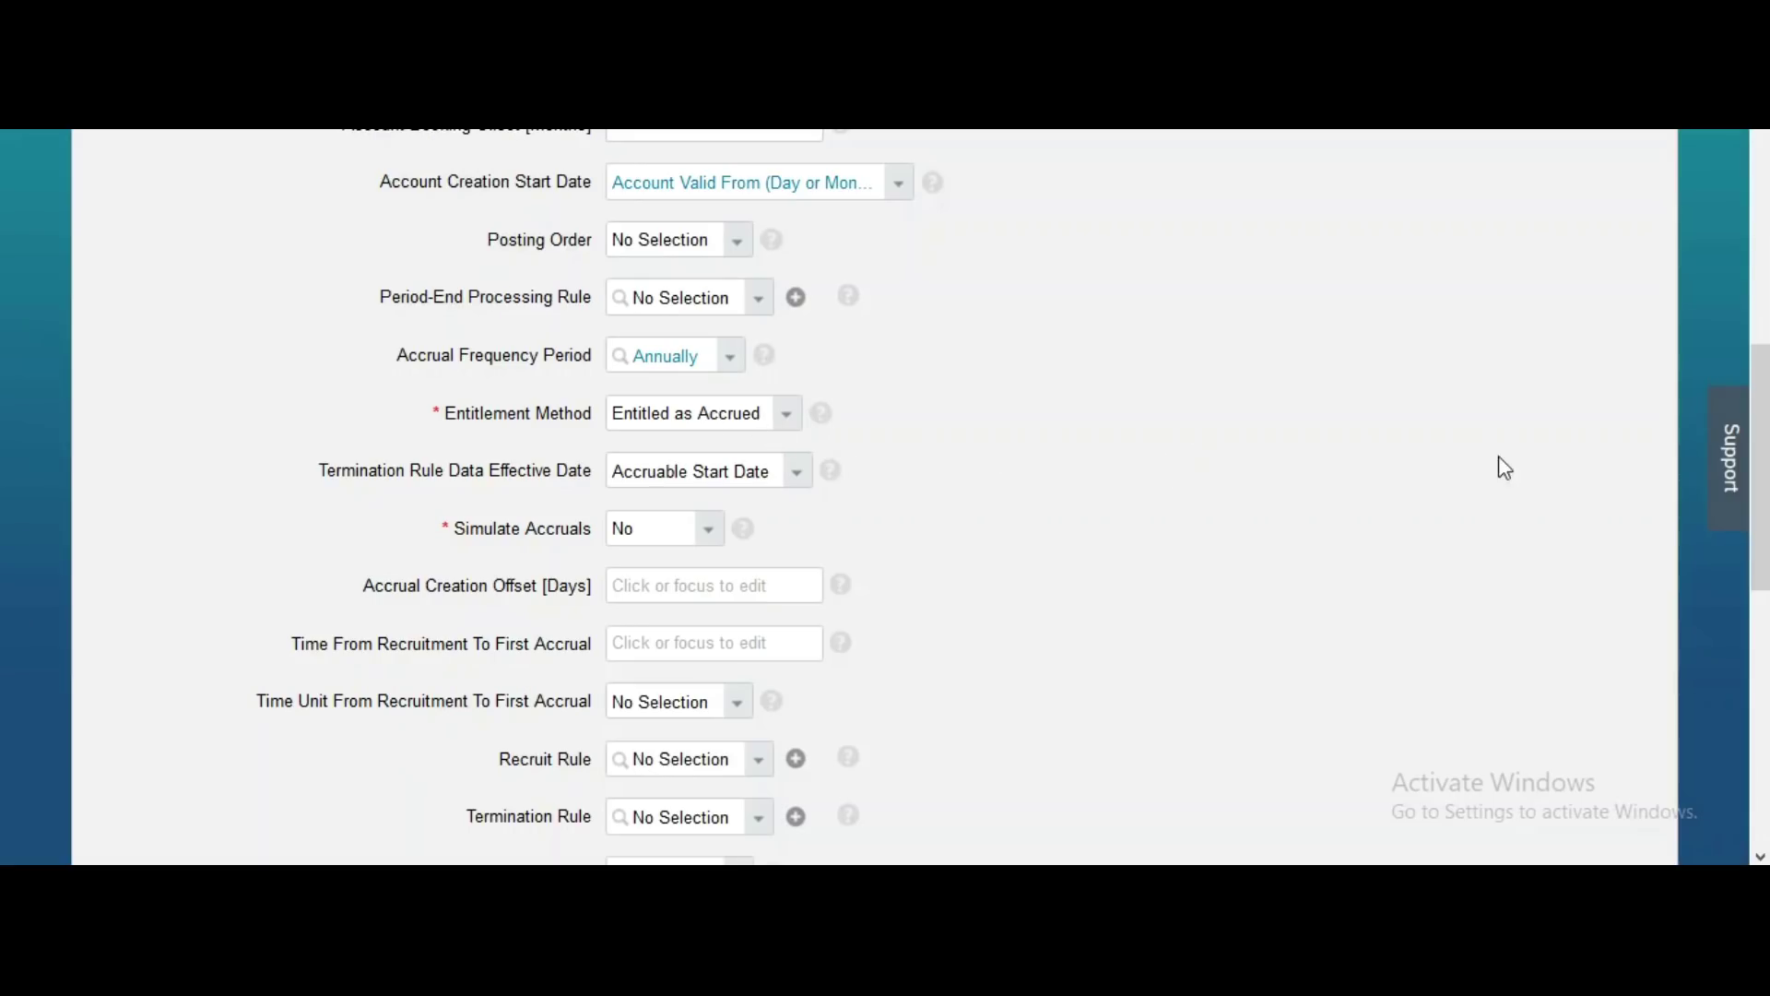
Set Balance Cannot Fall Below to 0 for the time account type
scroll(885, 497, "down", 5)
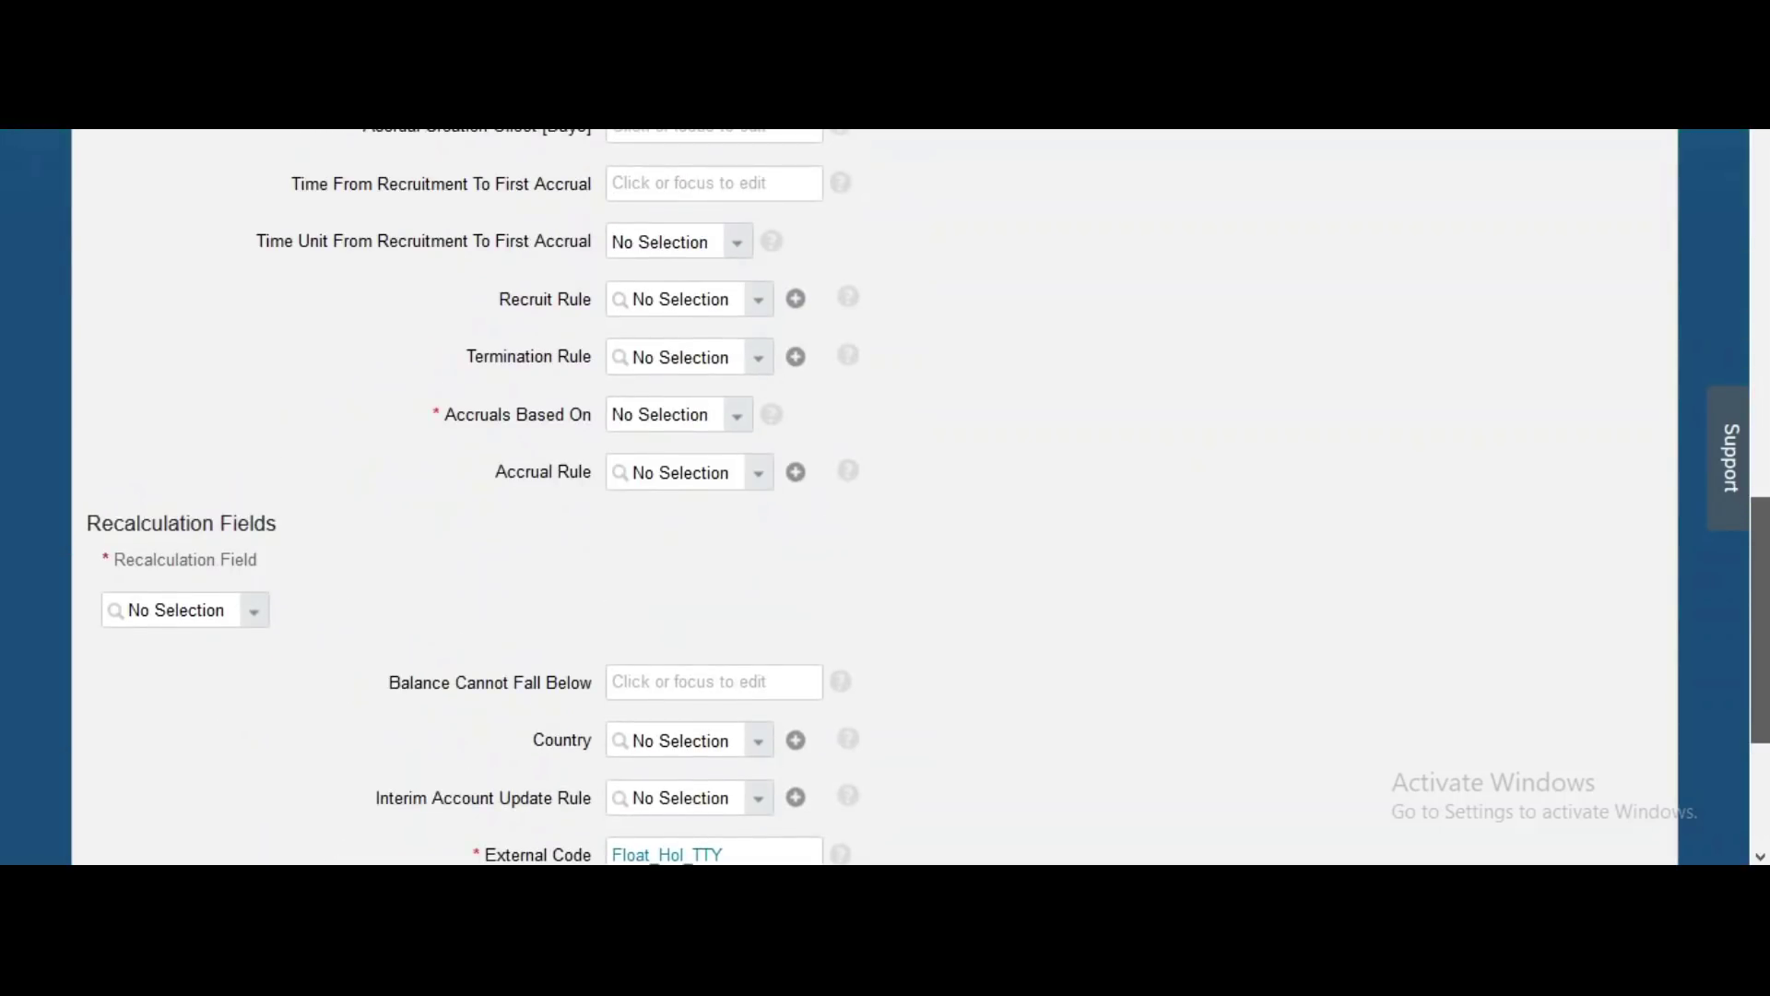
scroll(886, 498, "down", 1)
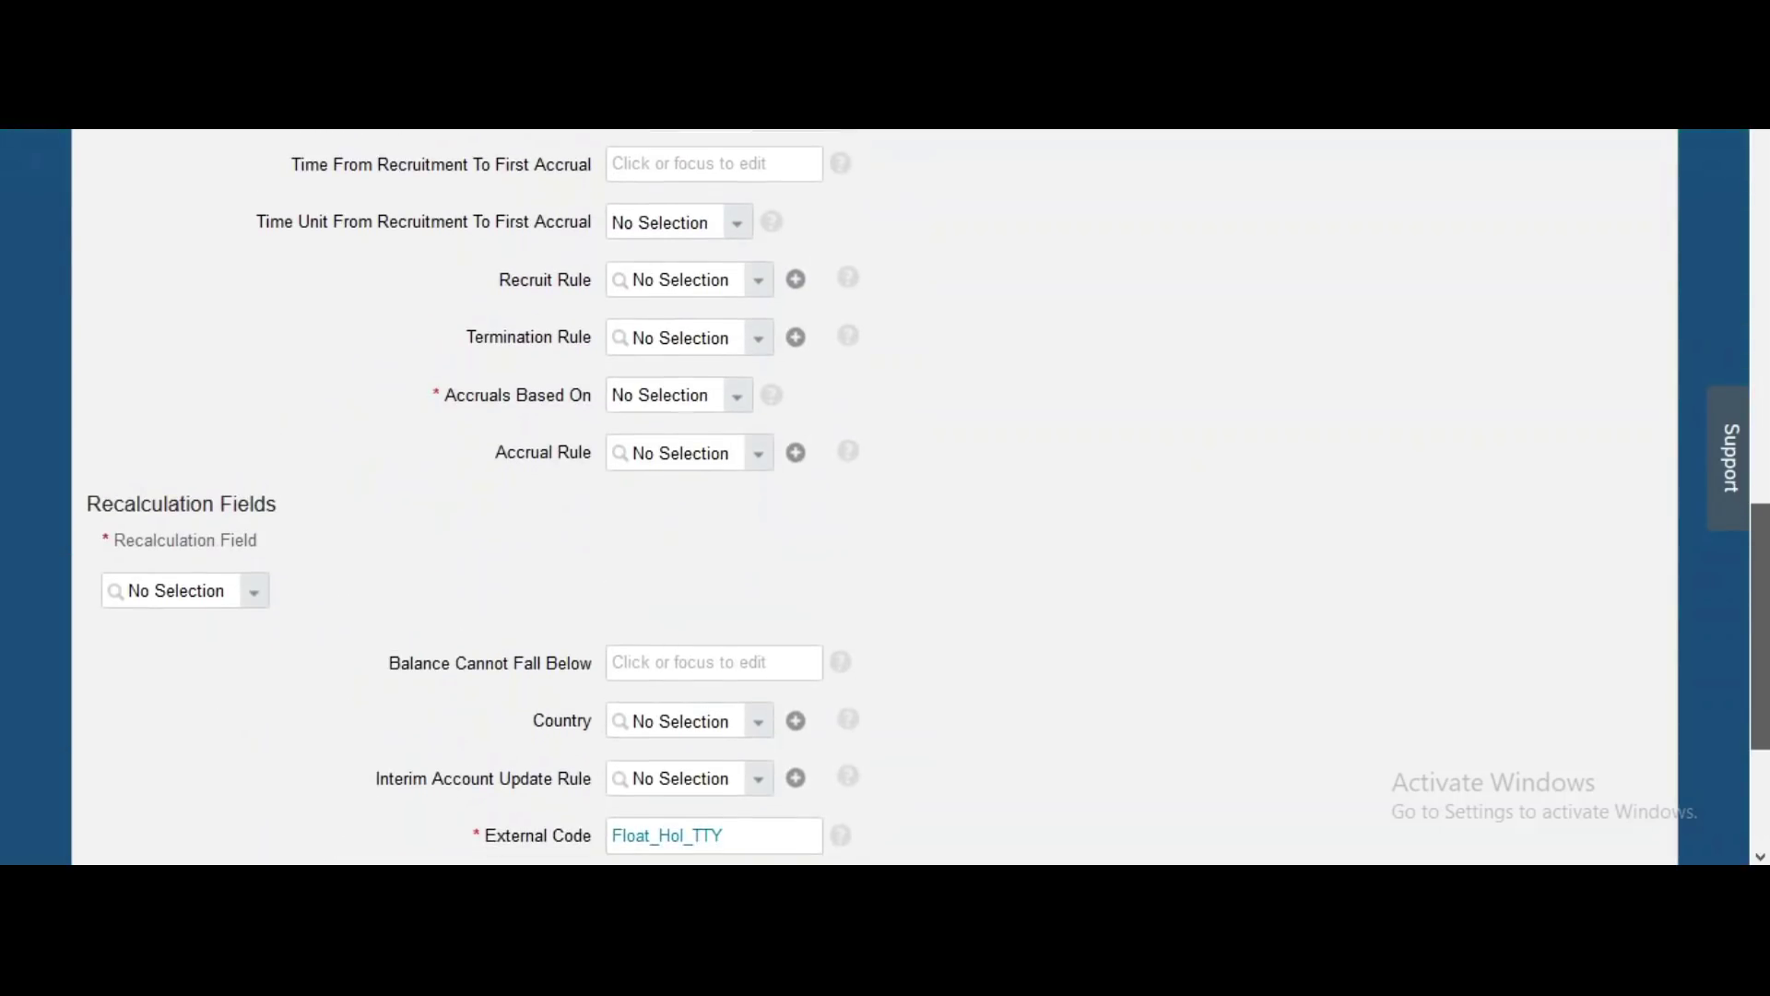
left_click(655, 656)
type("0")
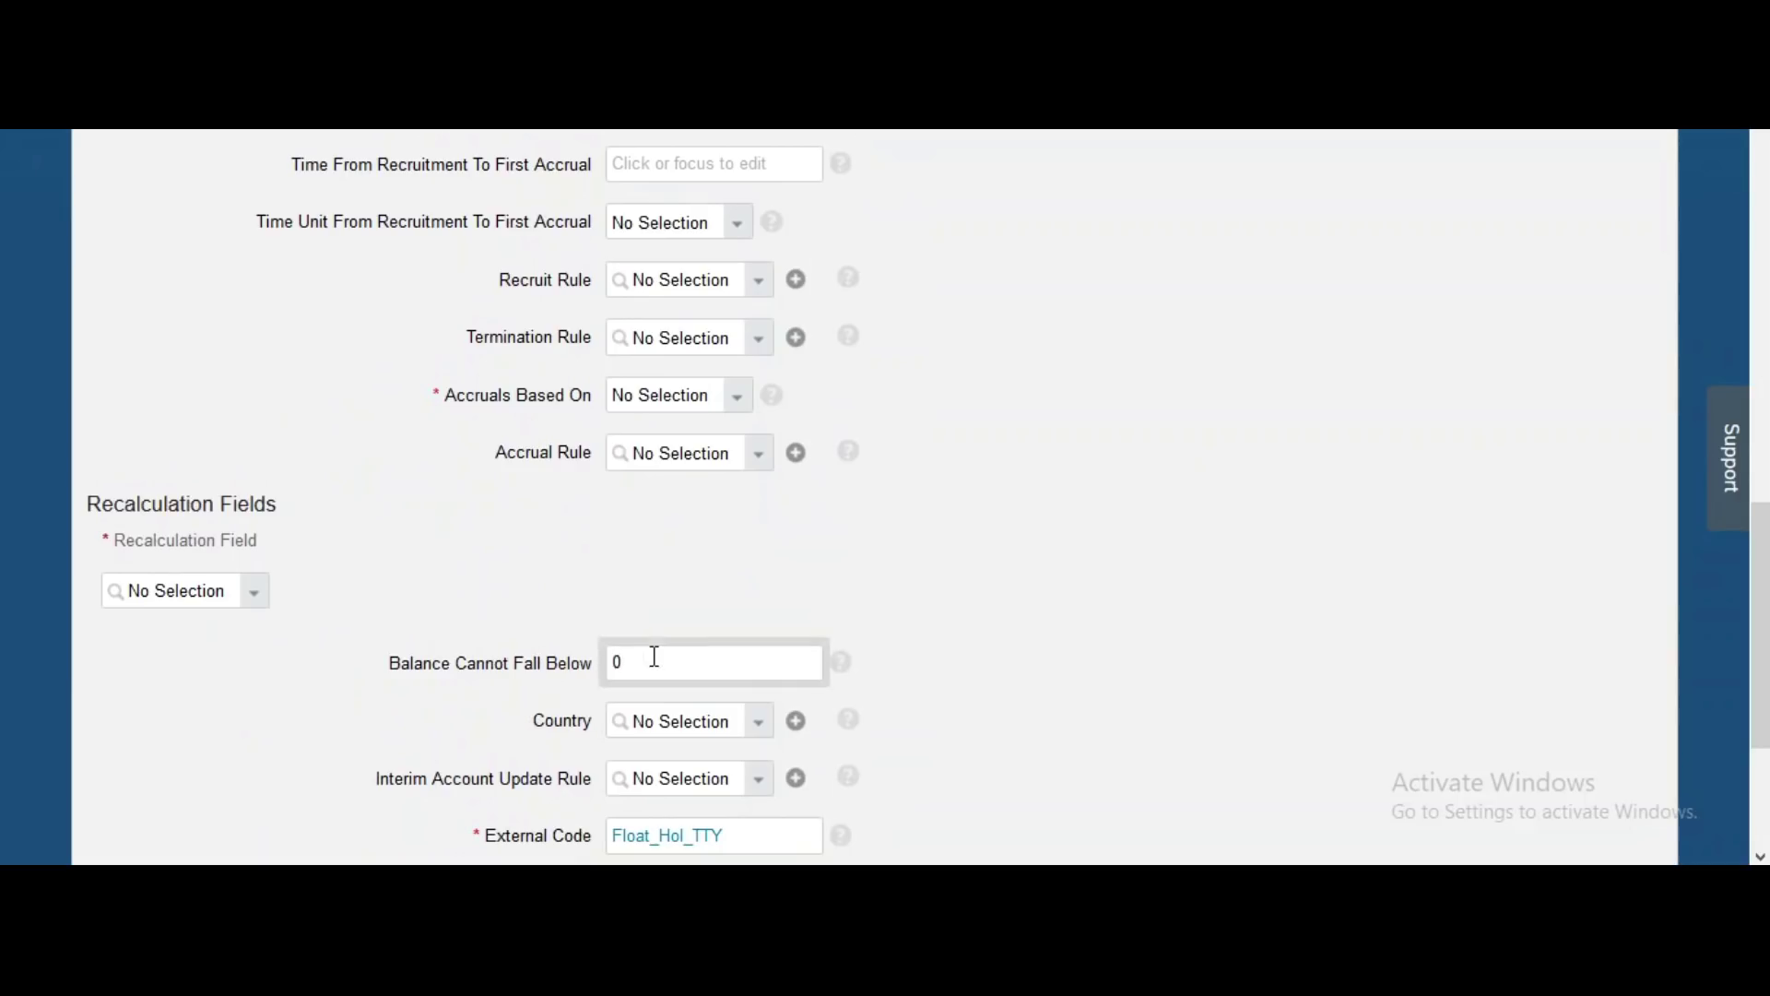
left_click(1282, 602)
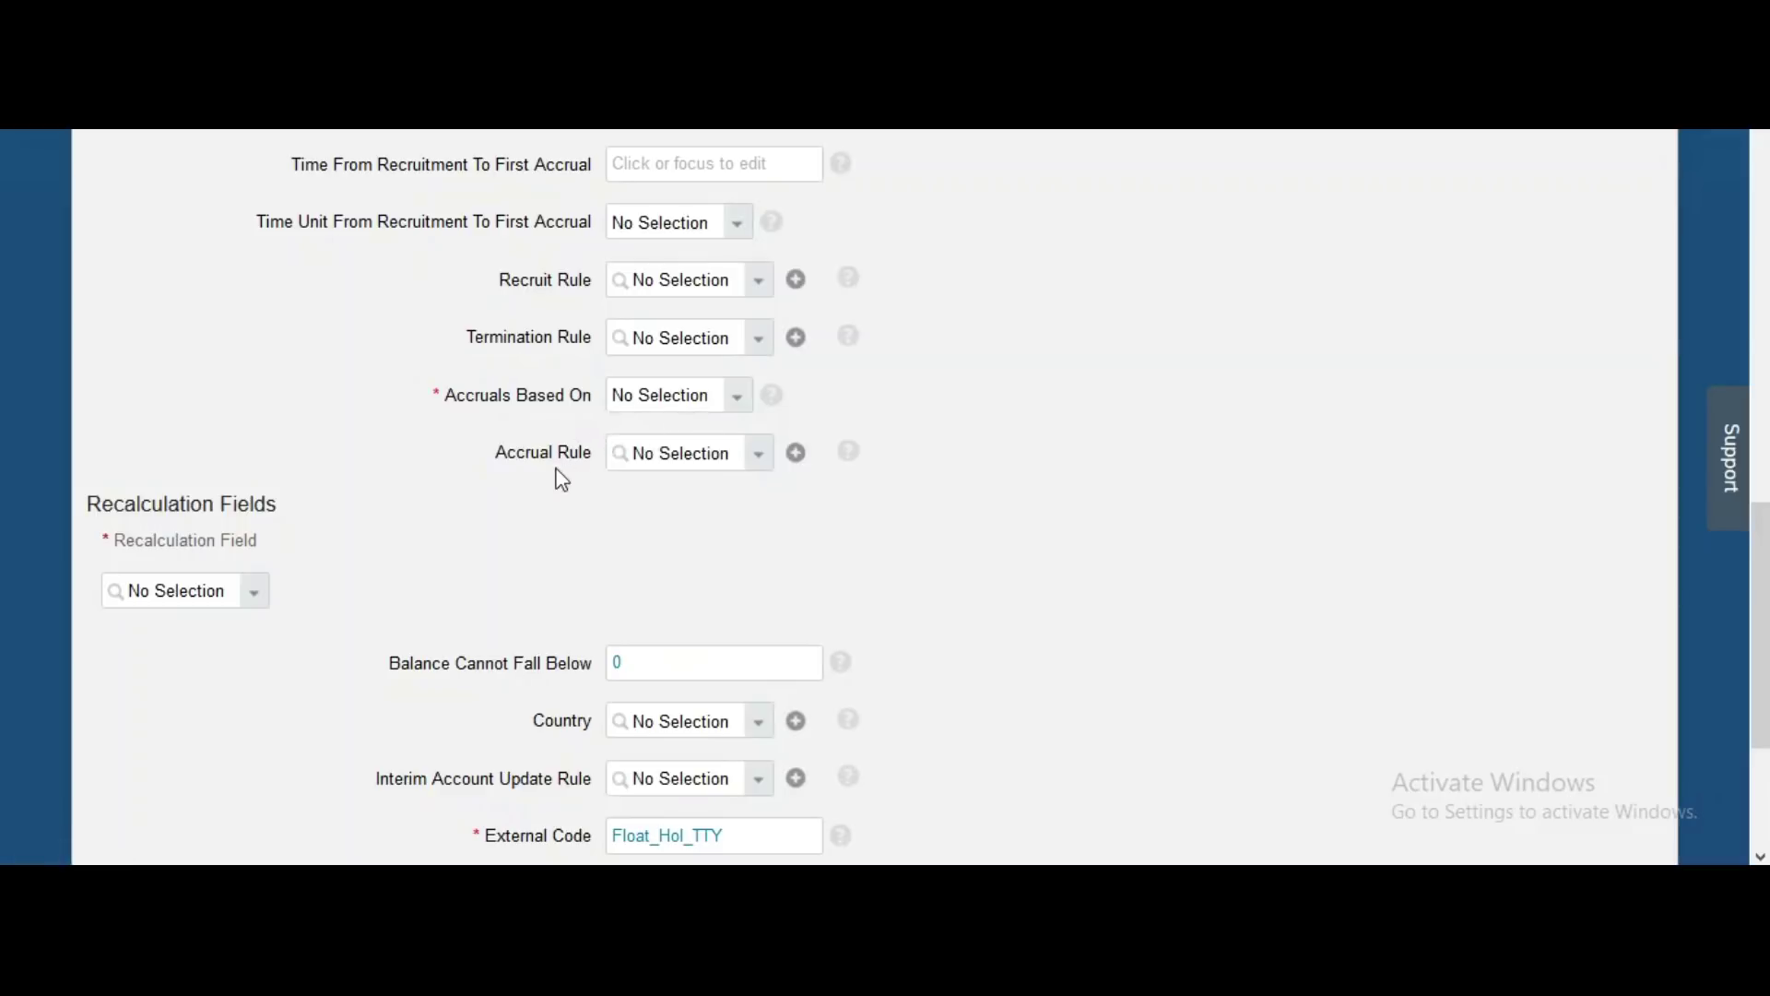
Open Admin Centre in a separate browser tab and go to Configure Business Rules
scroll(1474, 367, "up", 10)
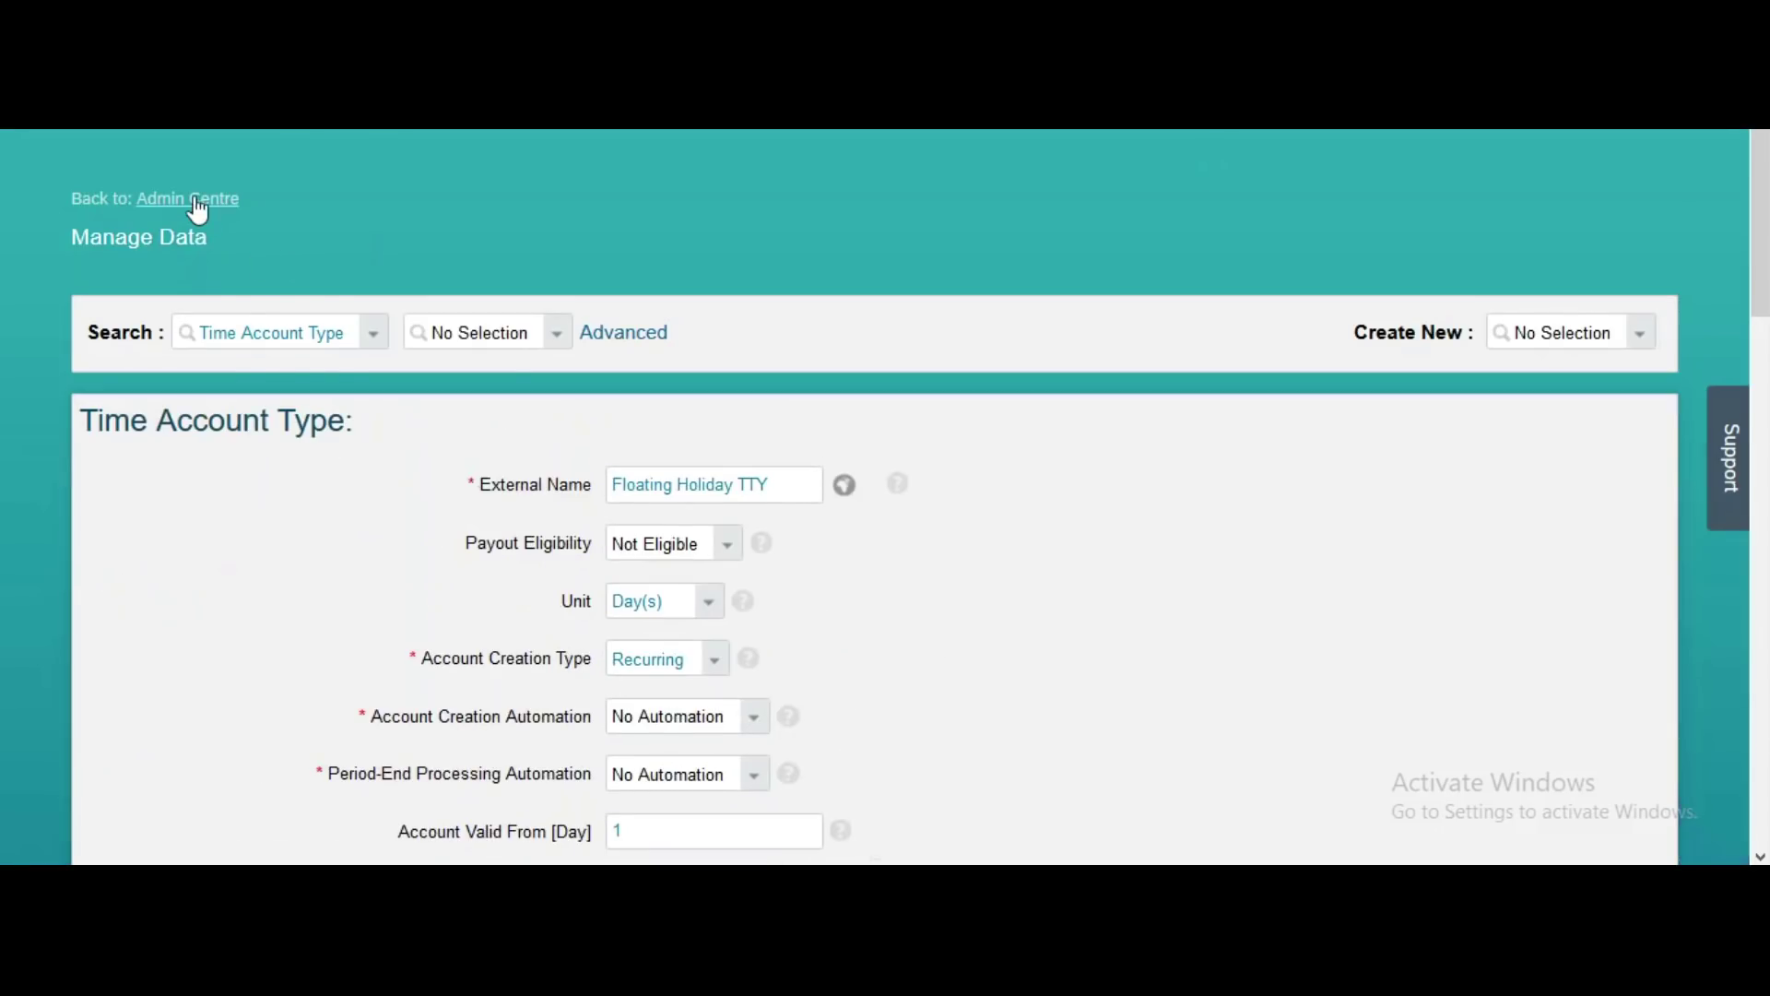
right_click(197, 205)
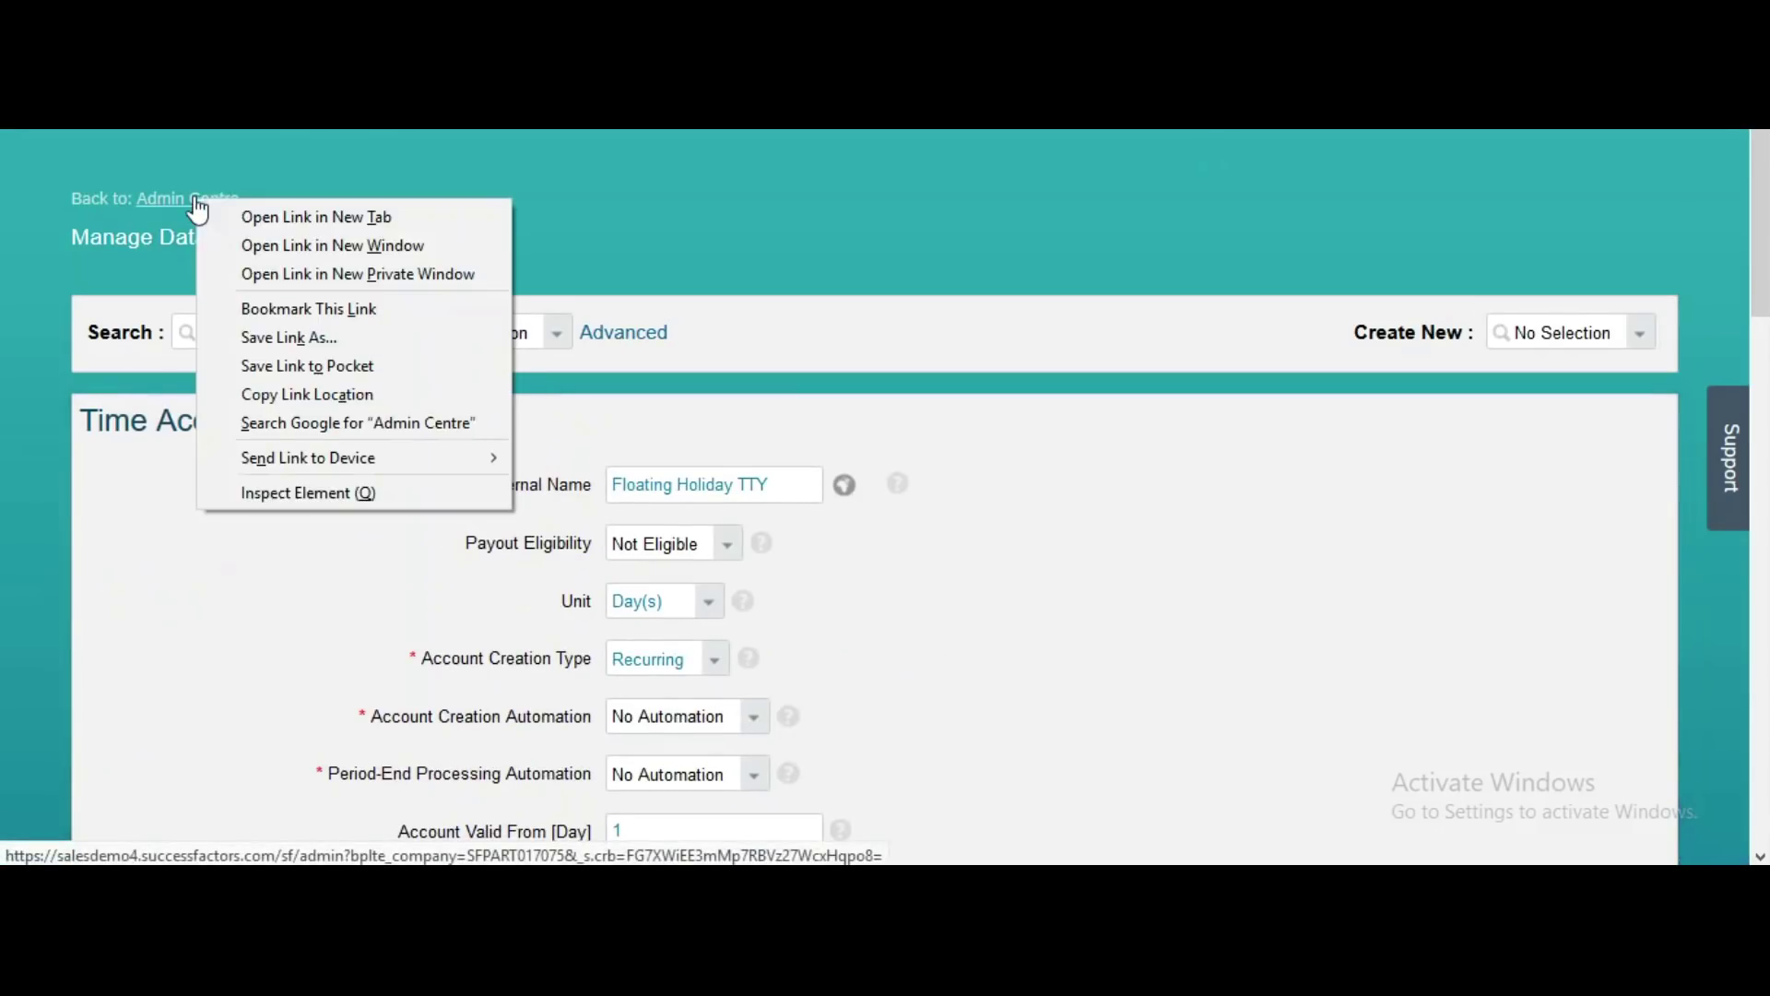
left_click(262, 218)
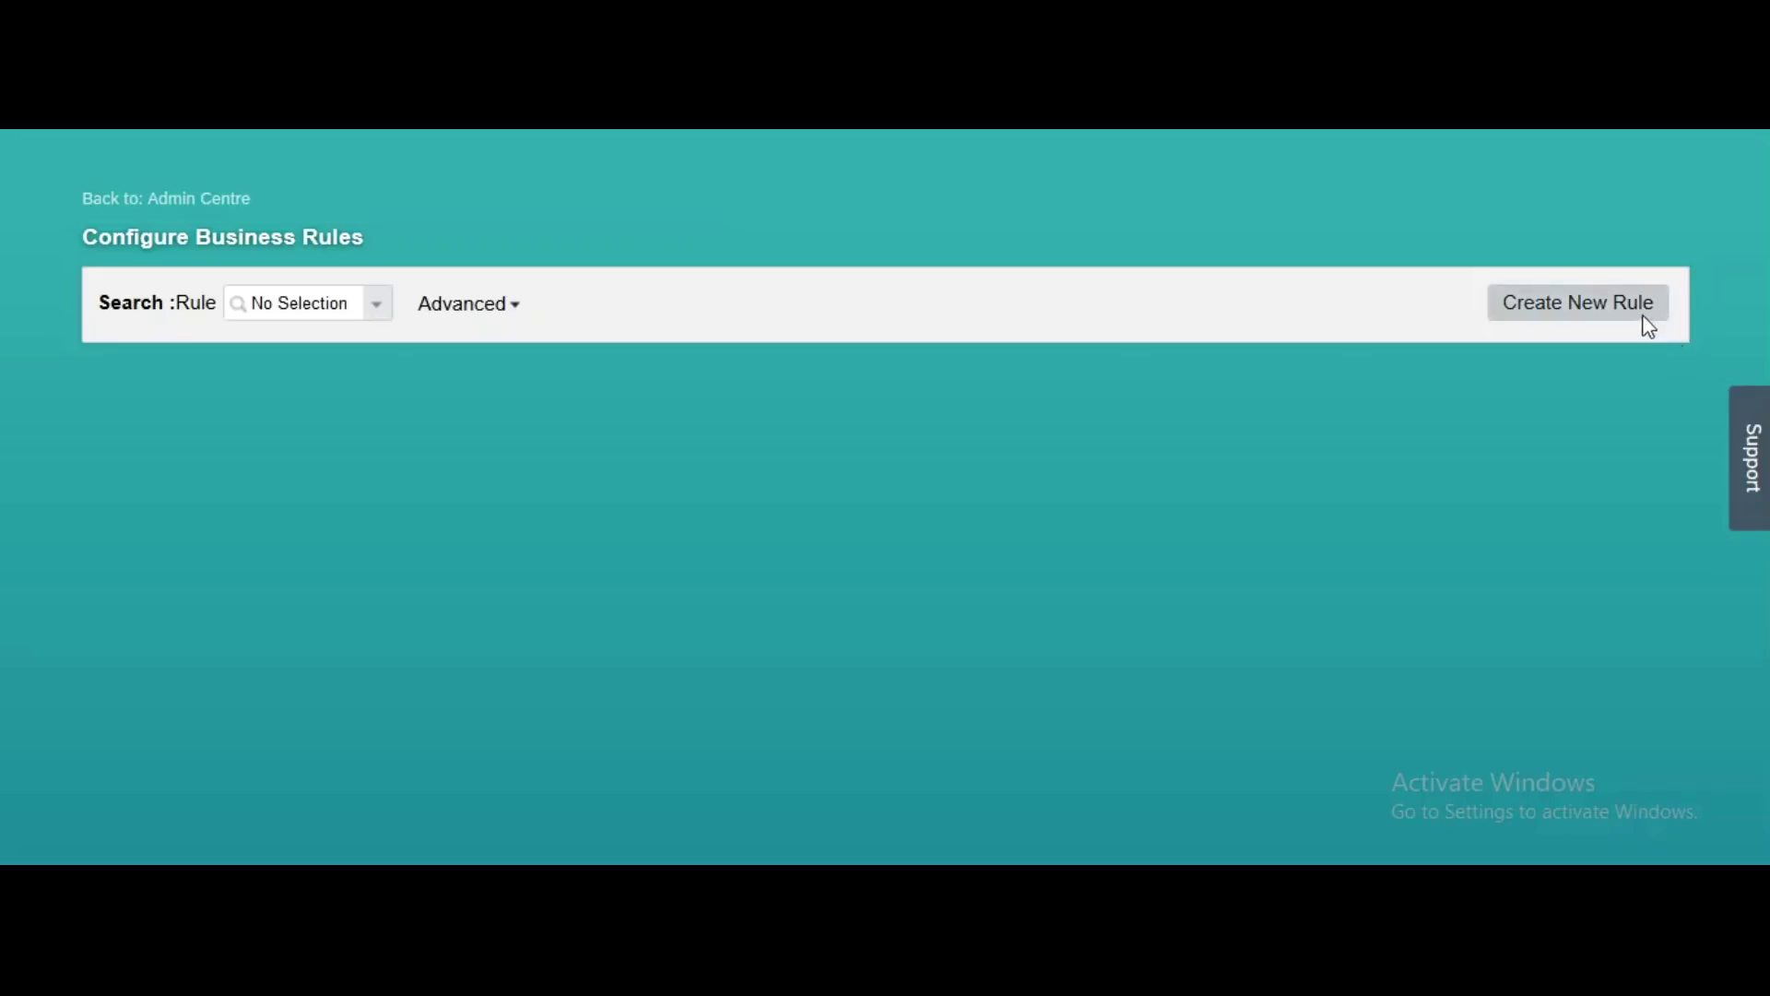
Create a business rule named Accr_Floating_Hol with the Time Management Accrual scenario and continue to its definition
left_click(1645, 316)
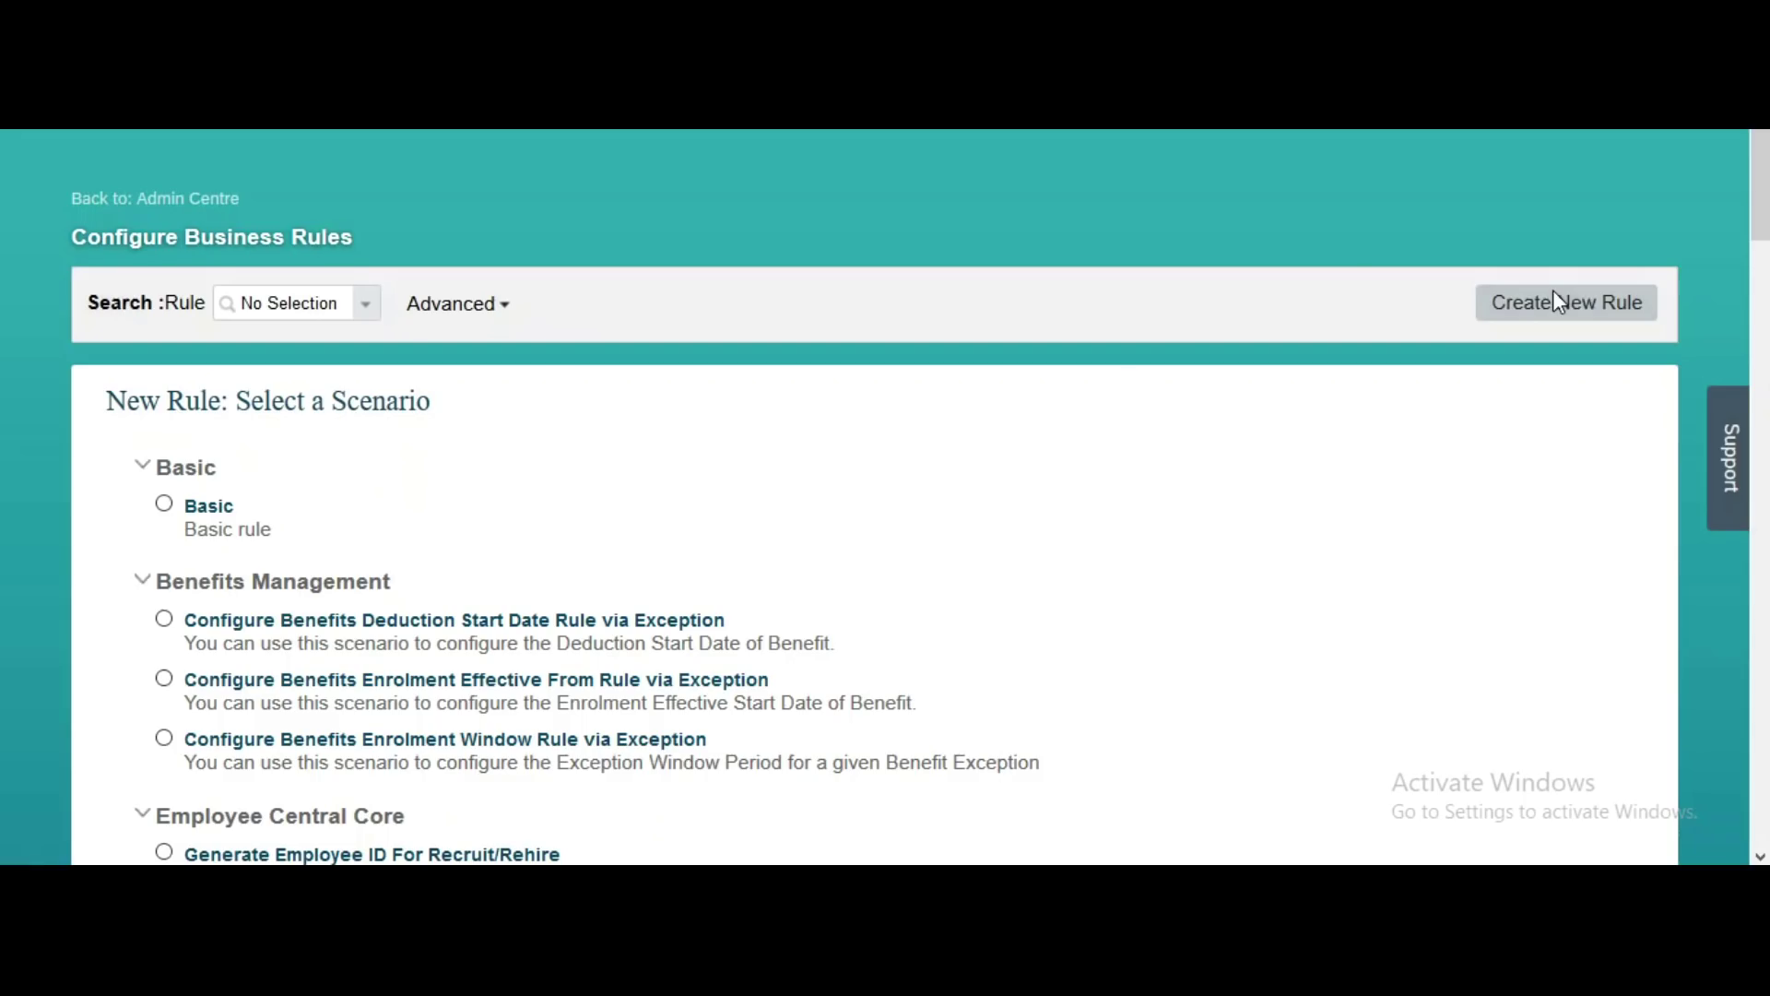
left_click_drag(1761, 175, 1763, 666)
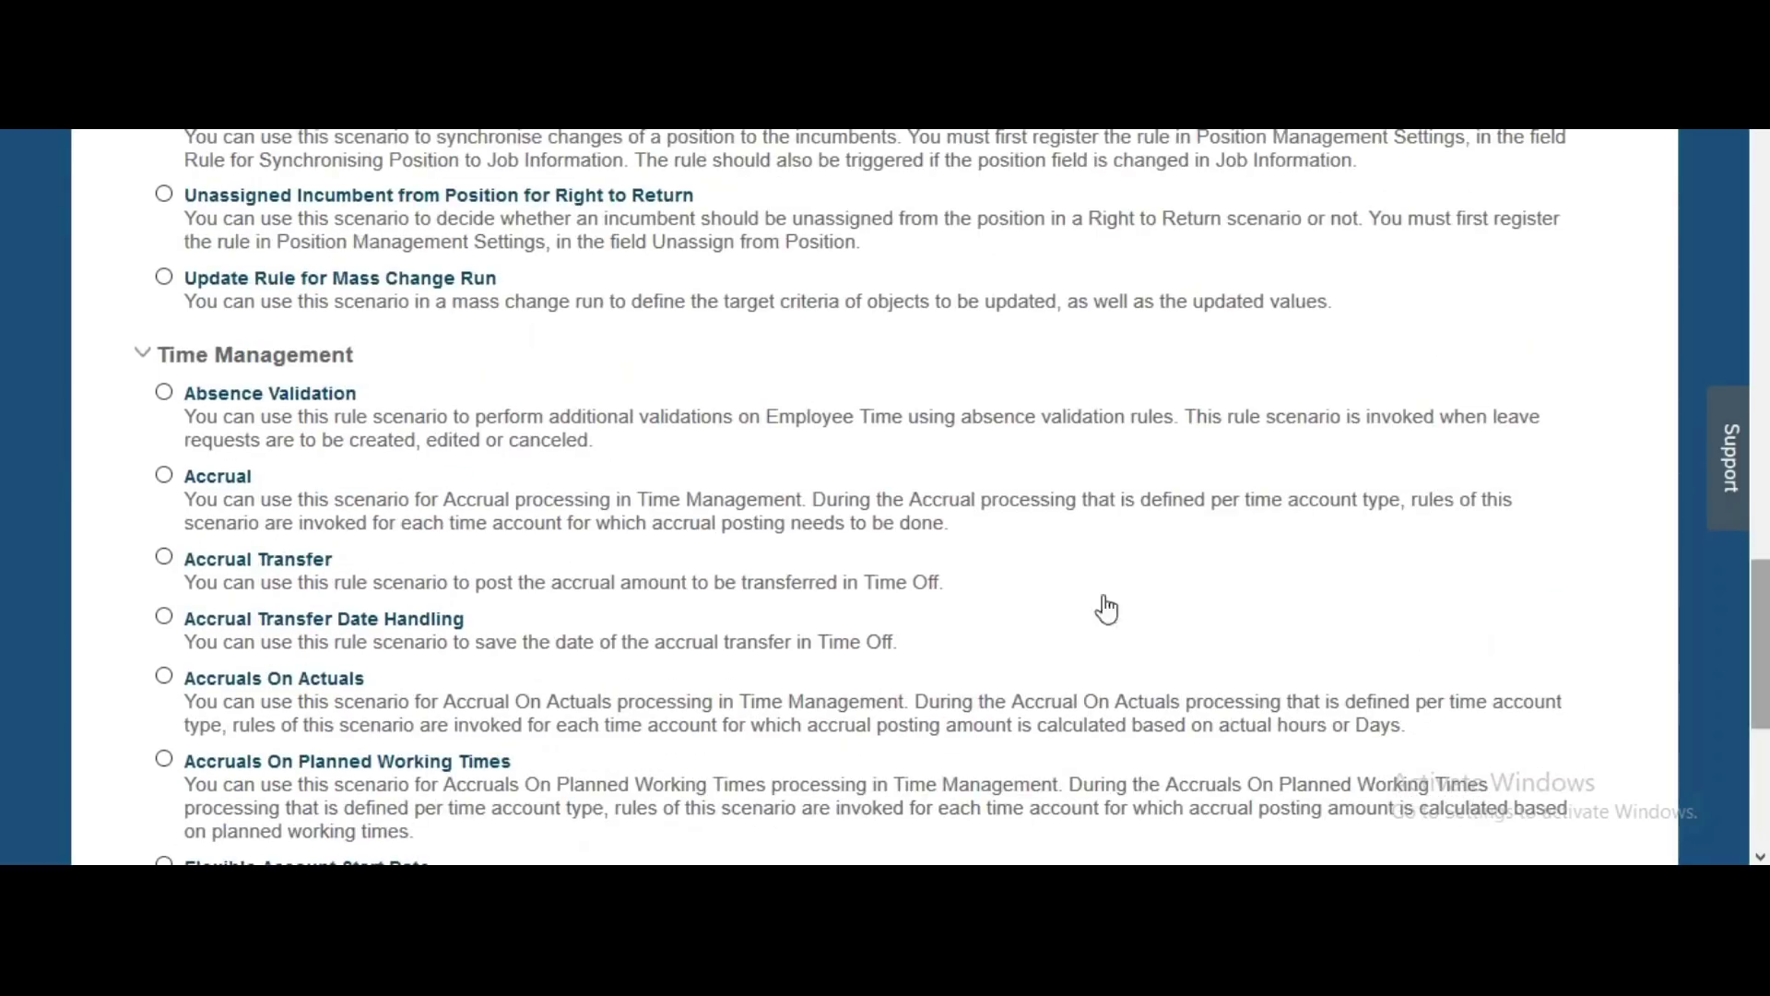
left_click(166, 475)
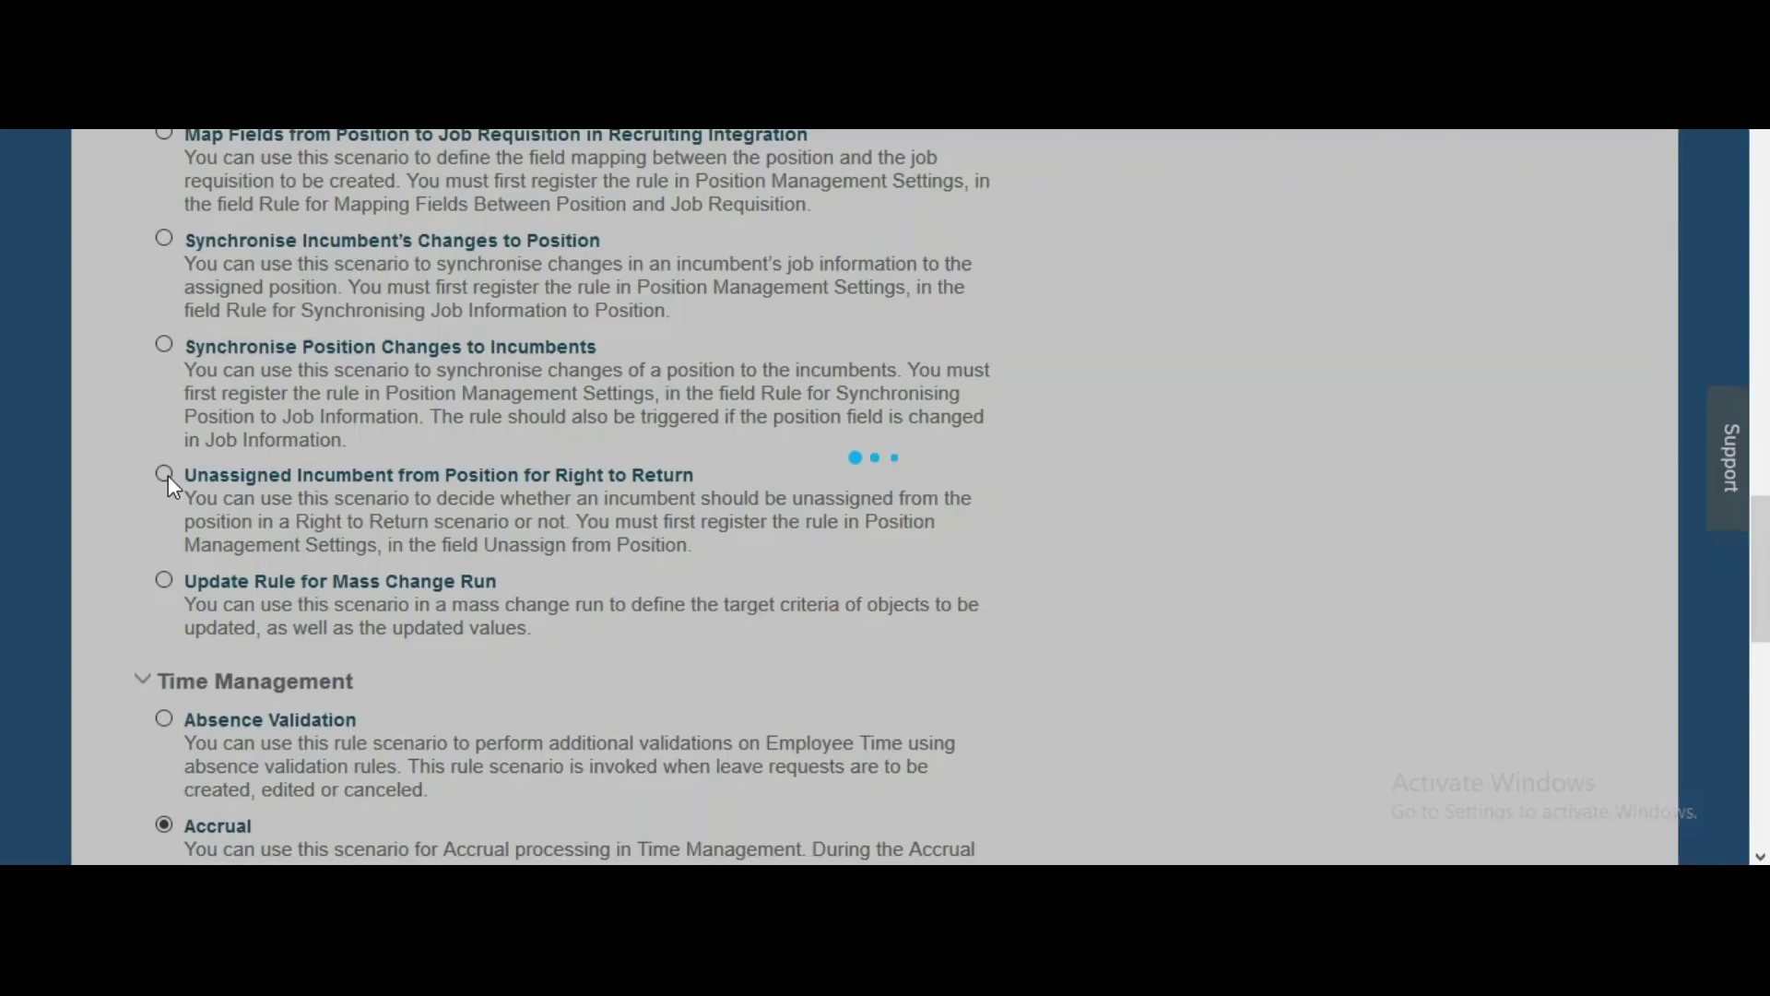
left_click_drag(1764, 547, 1763, 188)
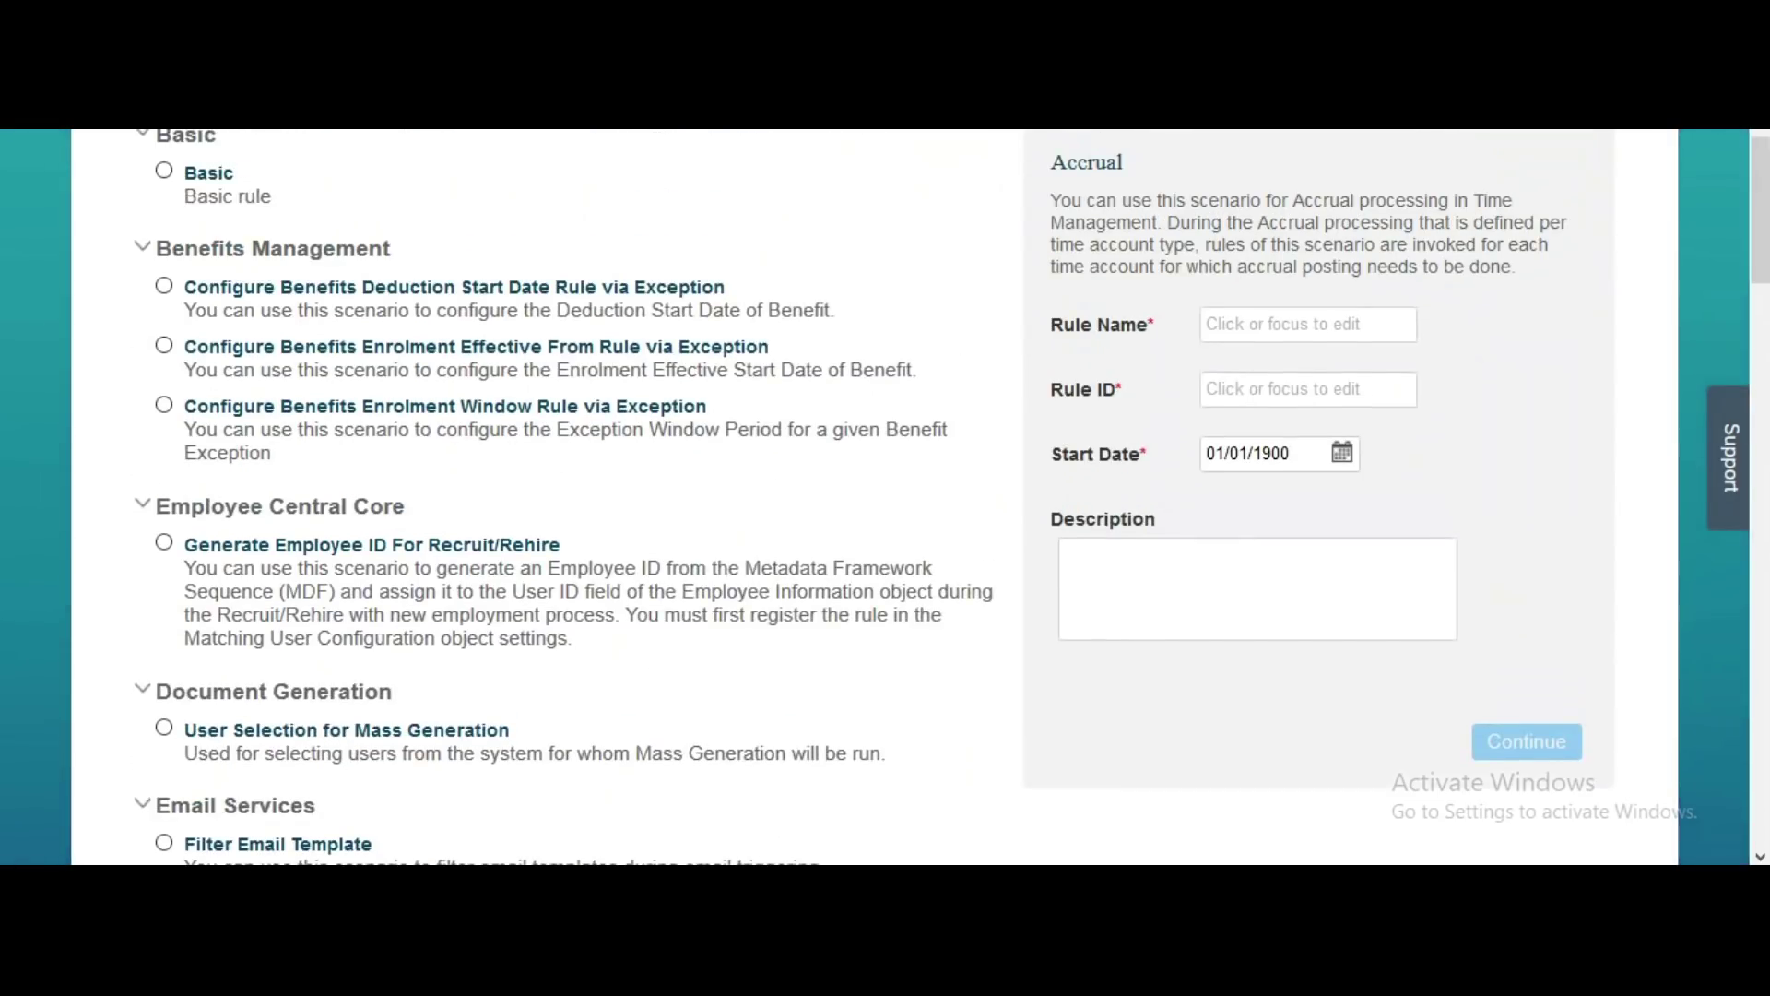
left_click(1261, 310)
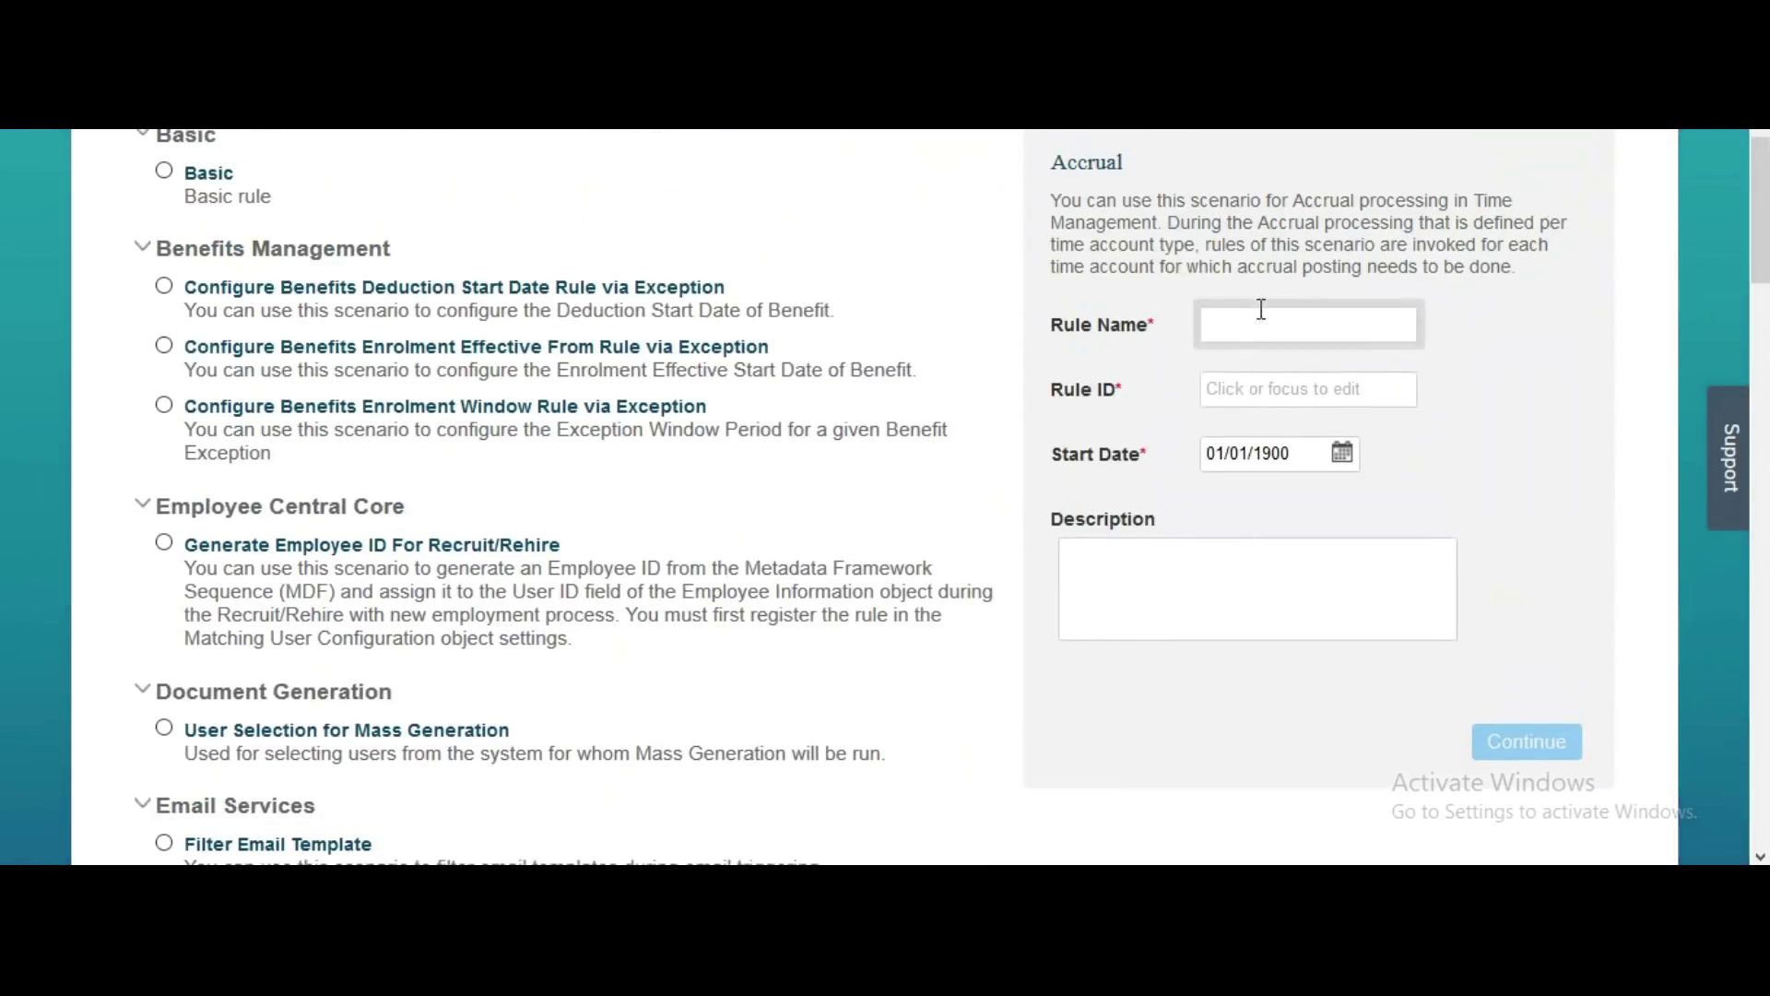
type("Accr_Floating_Hol")
left_click(1390, 598)
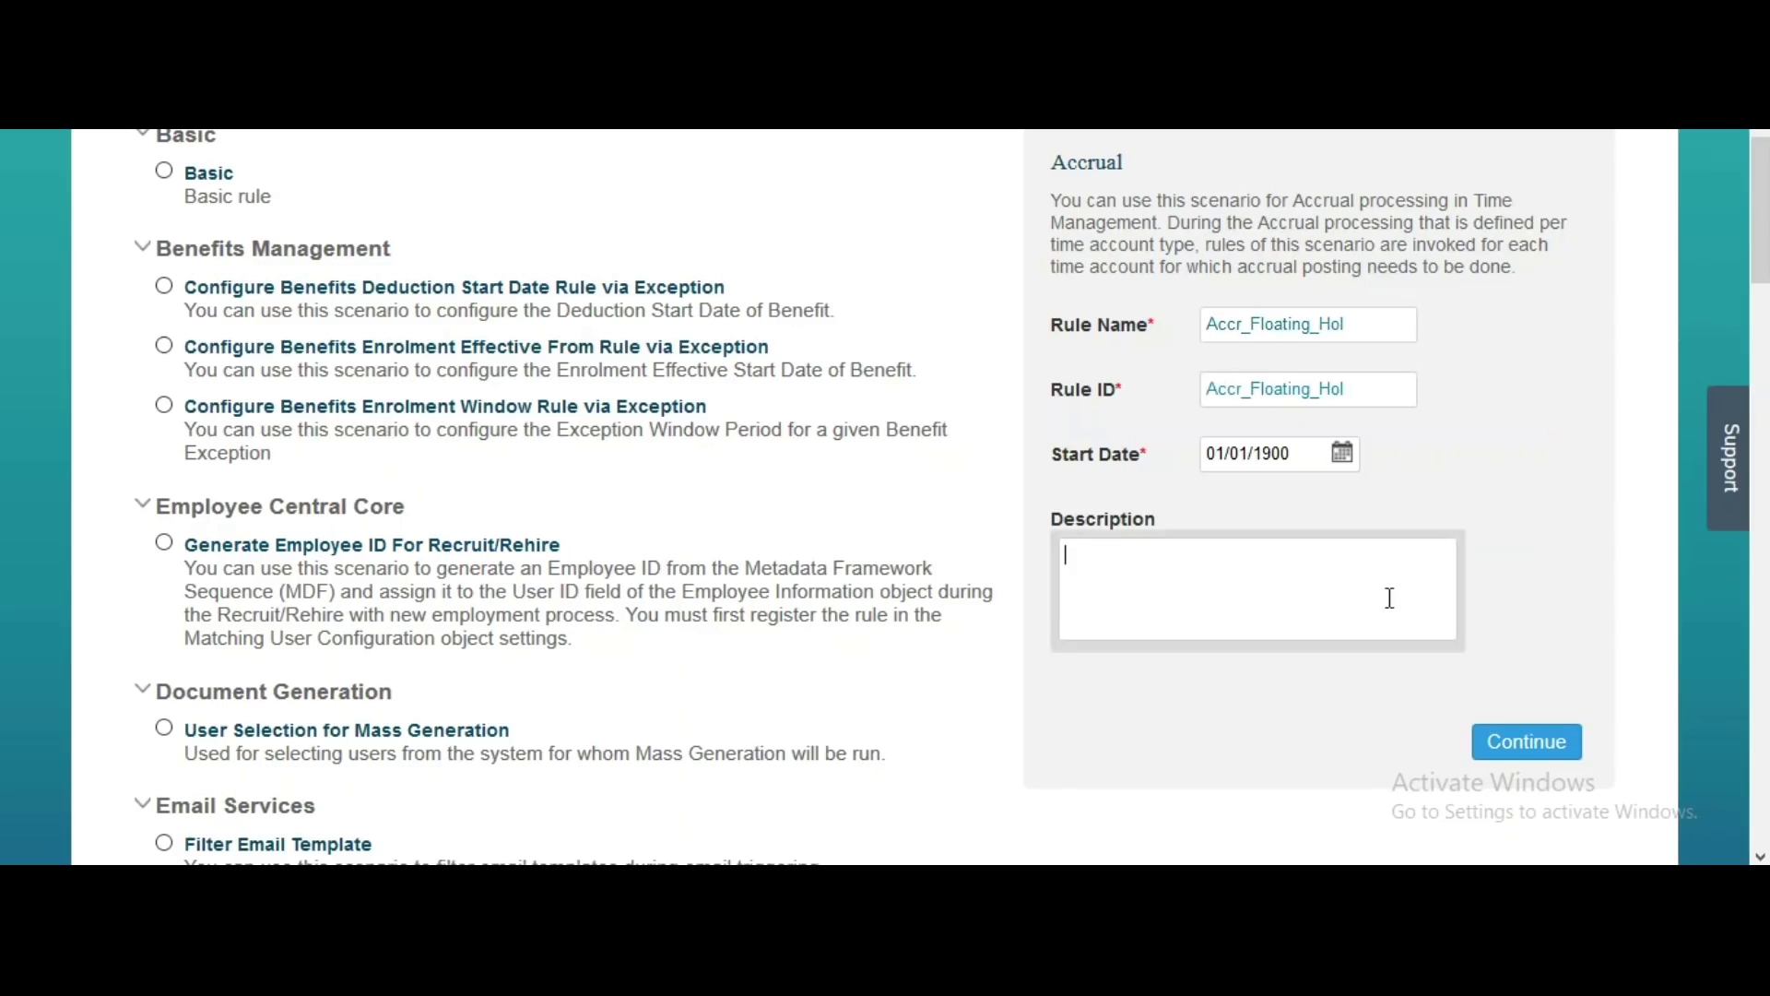
left_click(1552, 748)
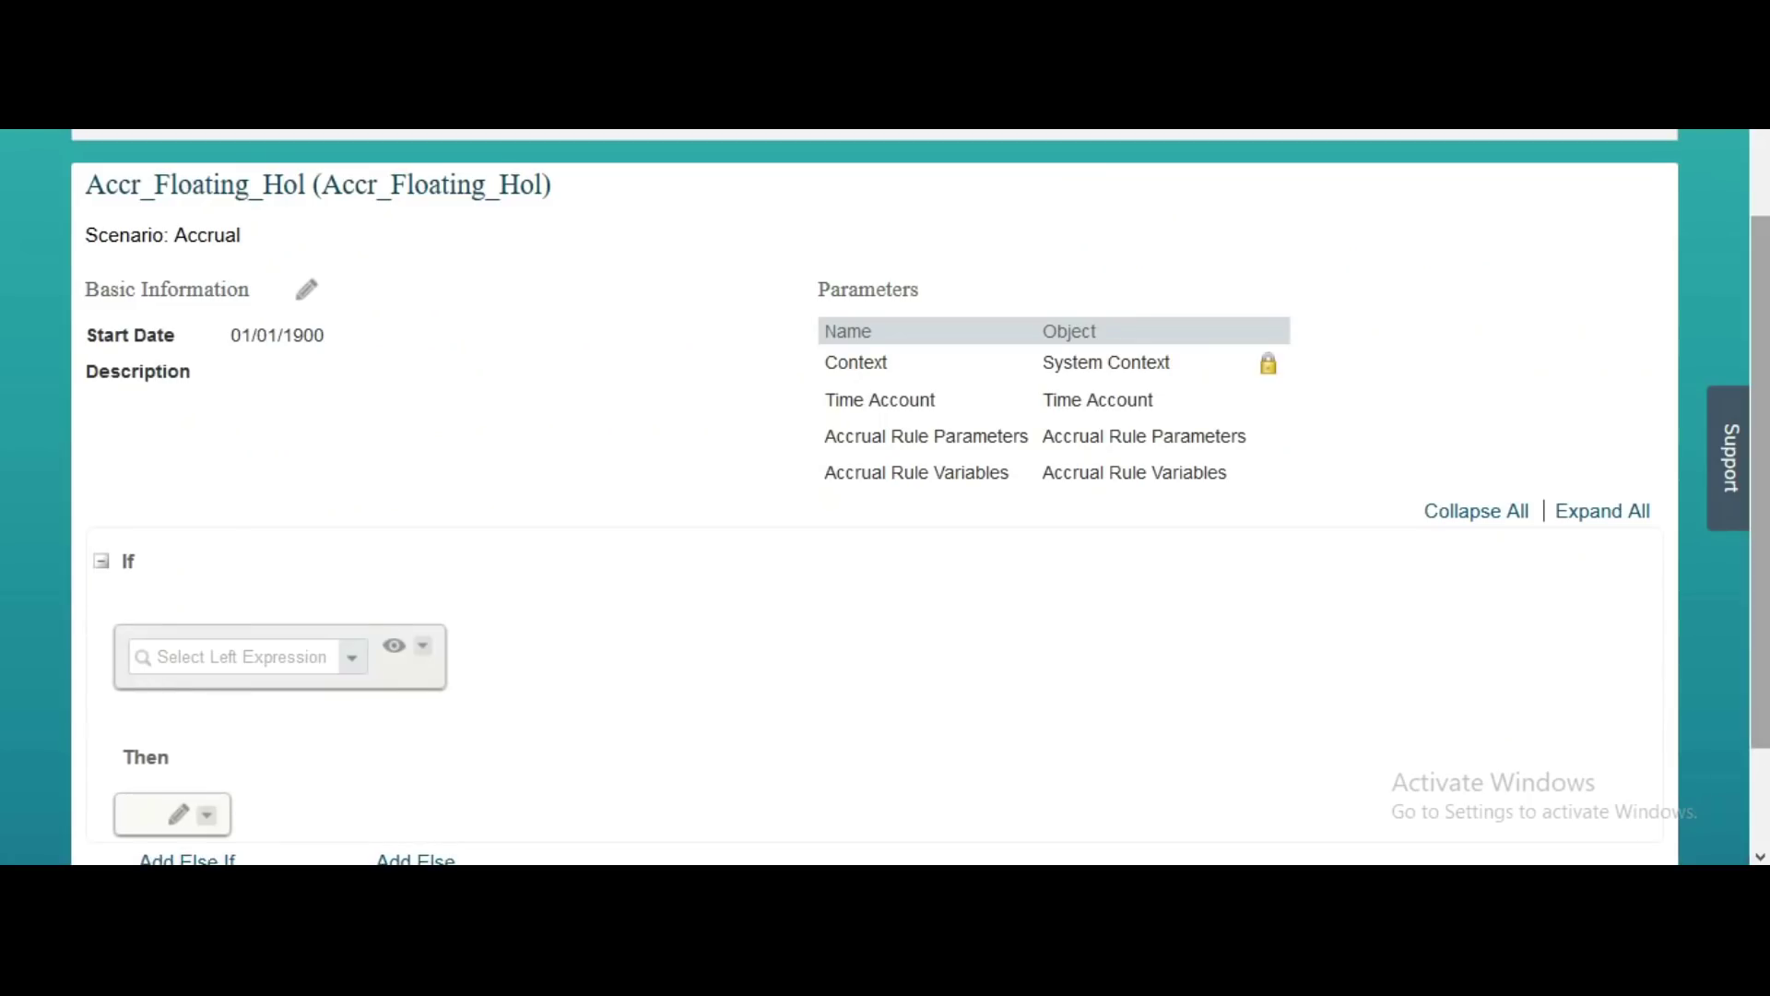
Define the rule's If condition as Time Account.User.Job Information.Employee Status is equal to the value Active
left_click_drag(1766, 277, 1764, 373)
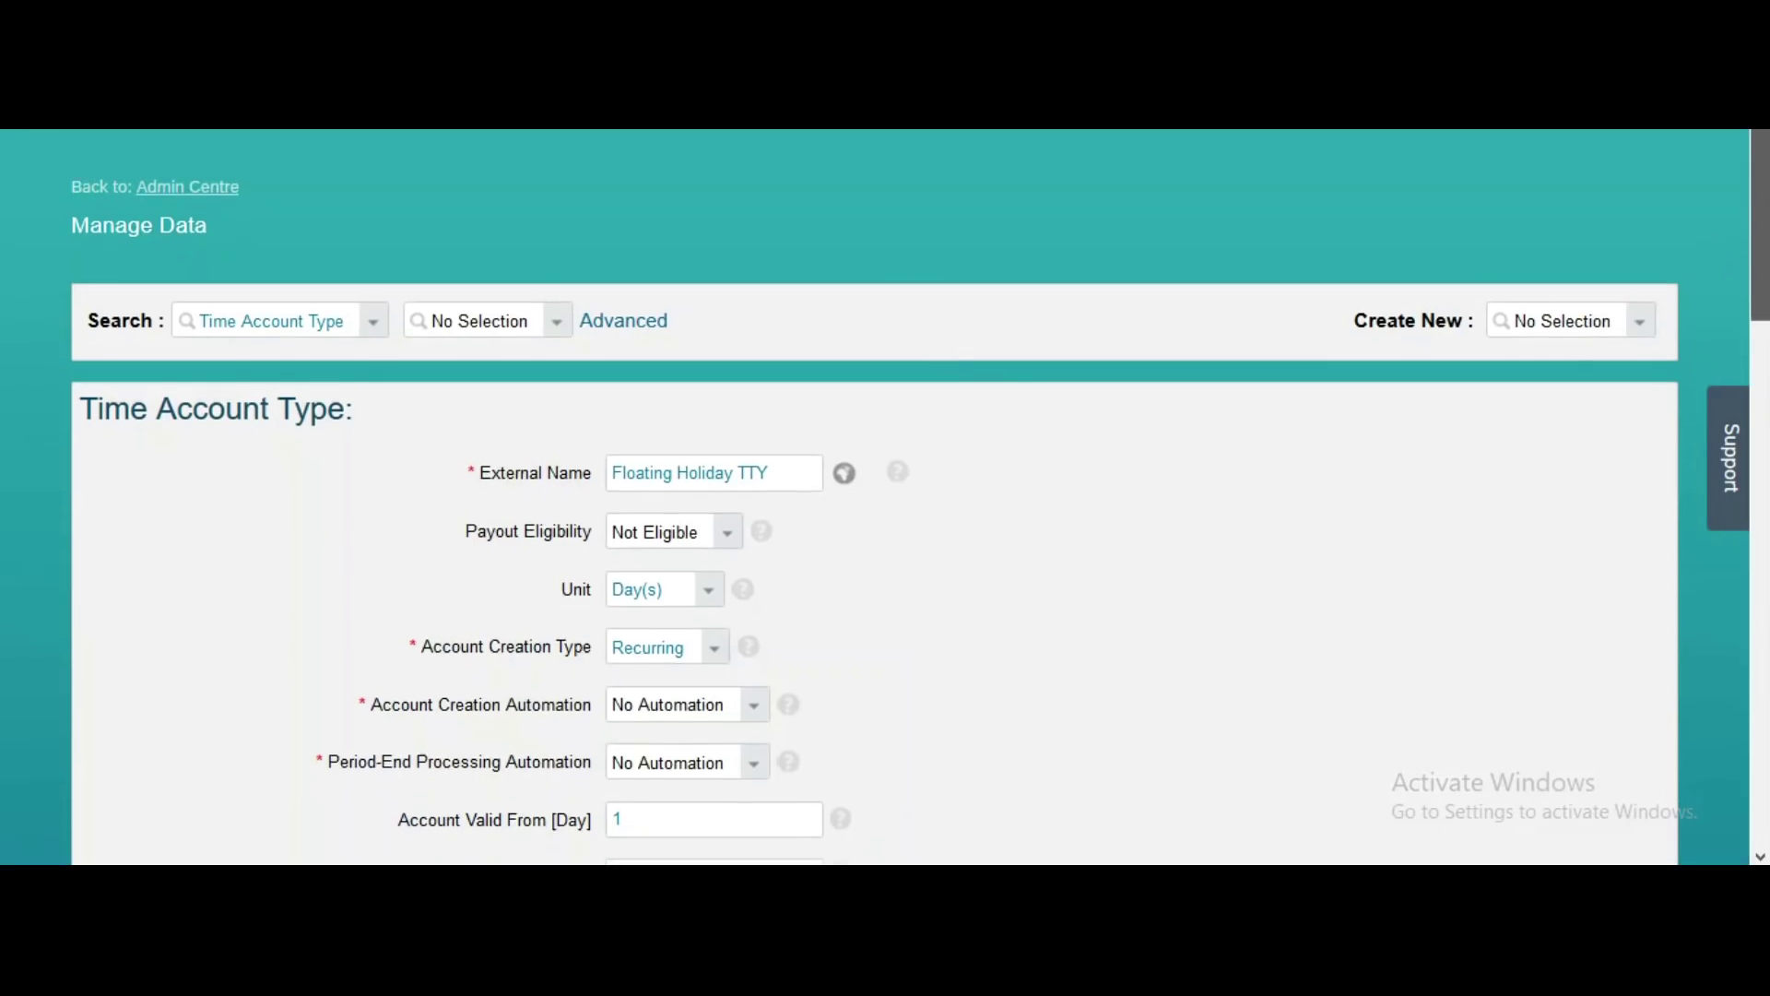
scroll(1766, 244, "down", 2)
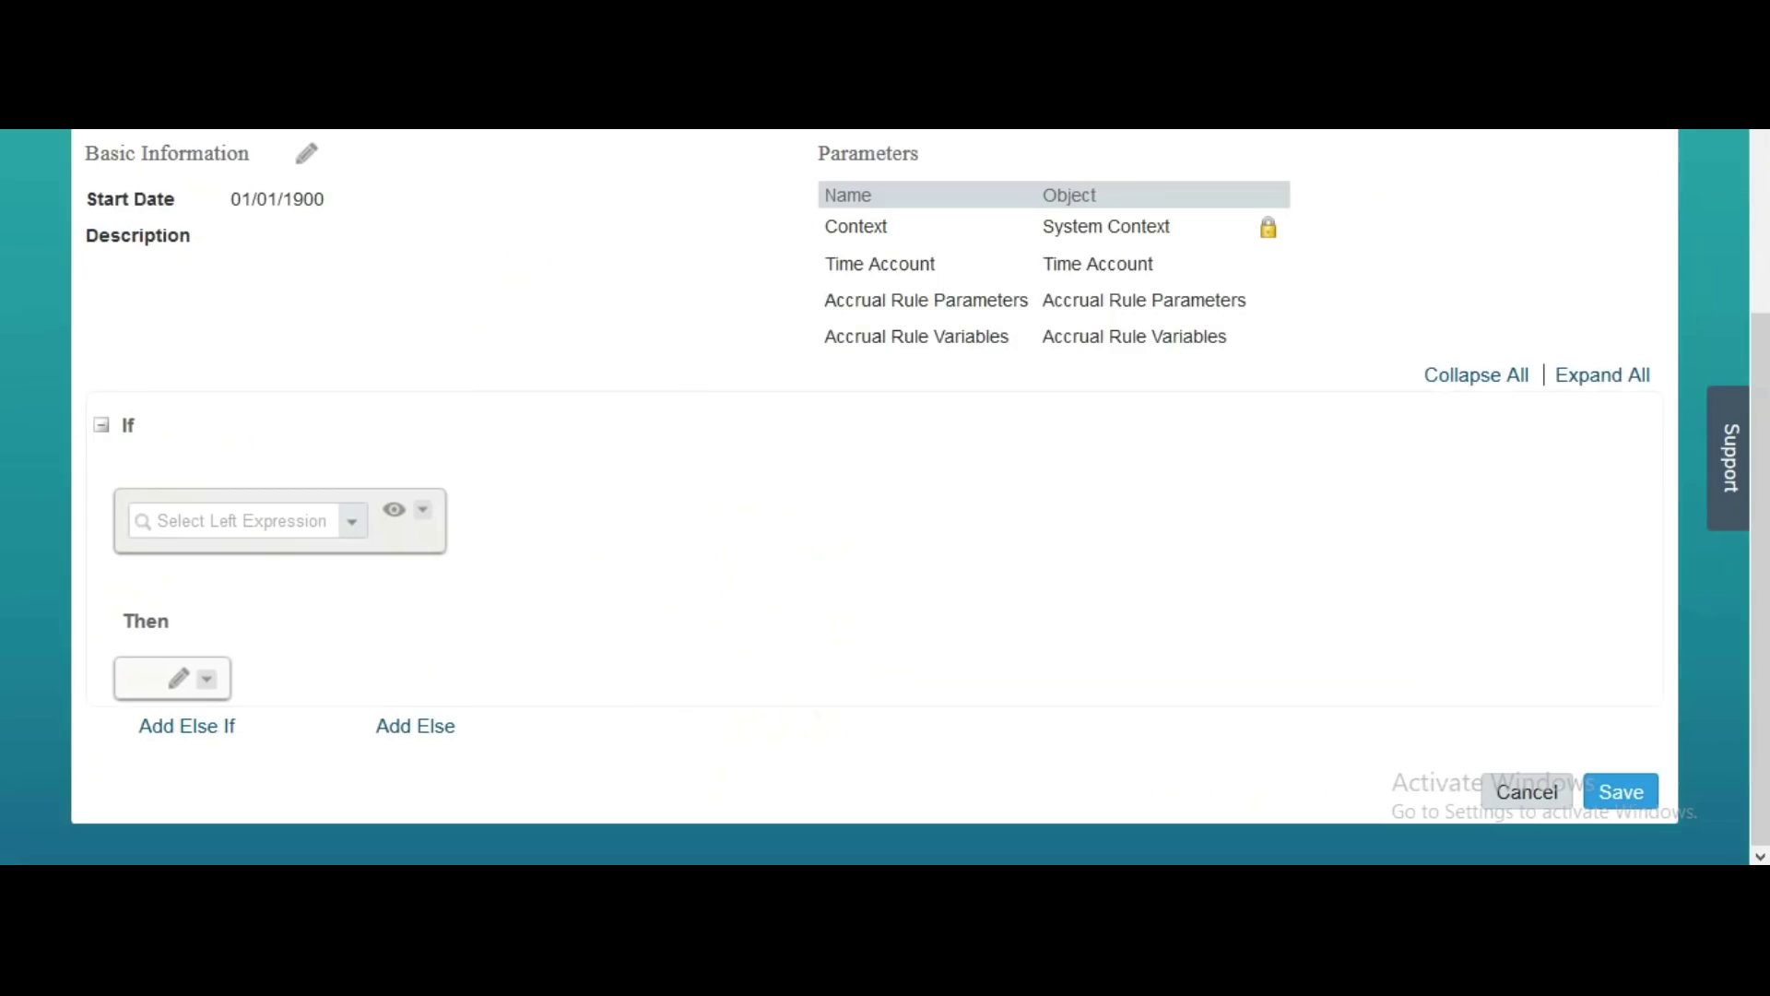
left_click(362, 522)
left_click(357, 524)
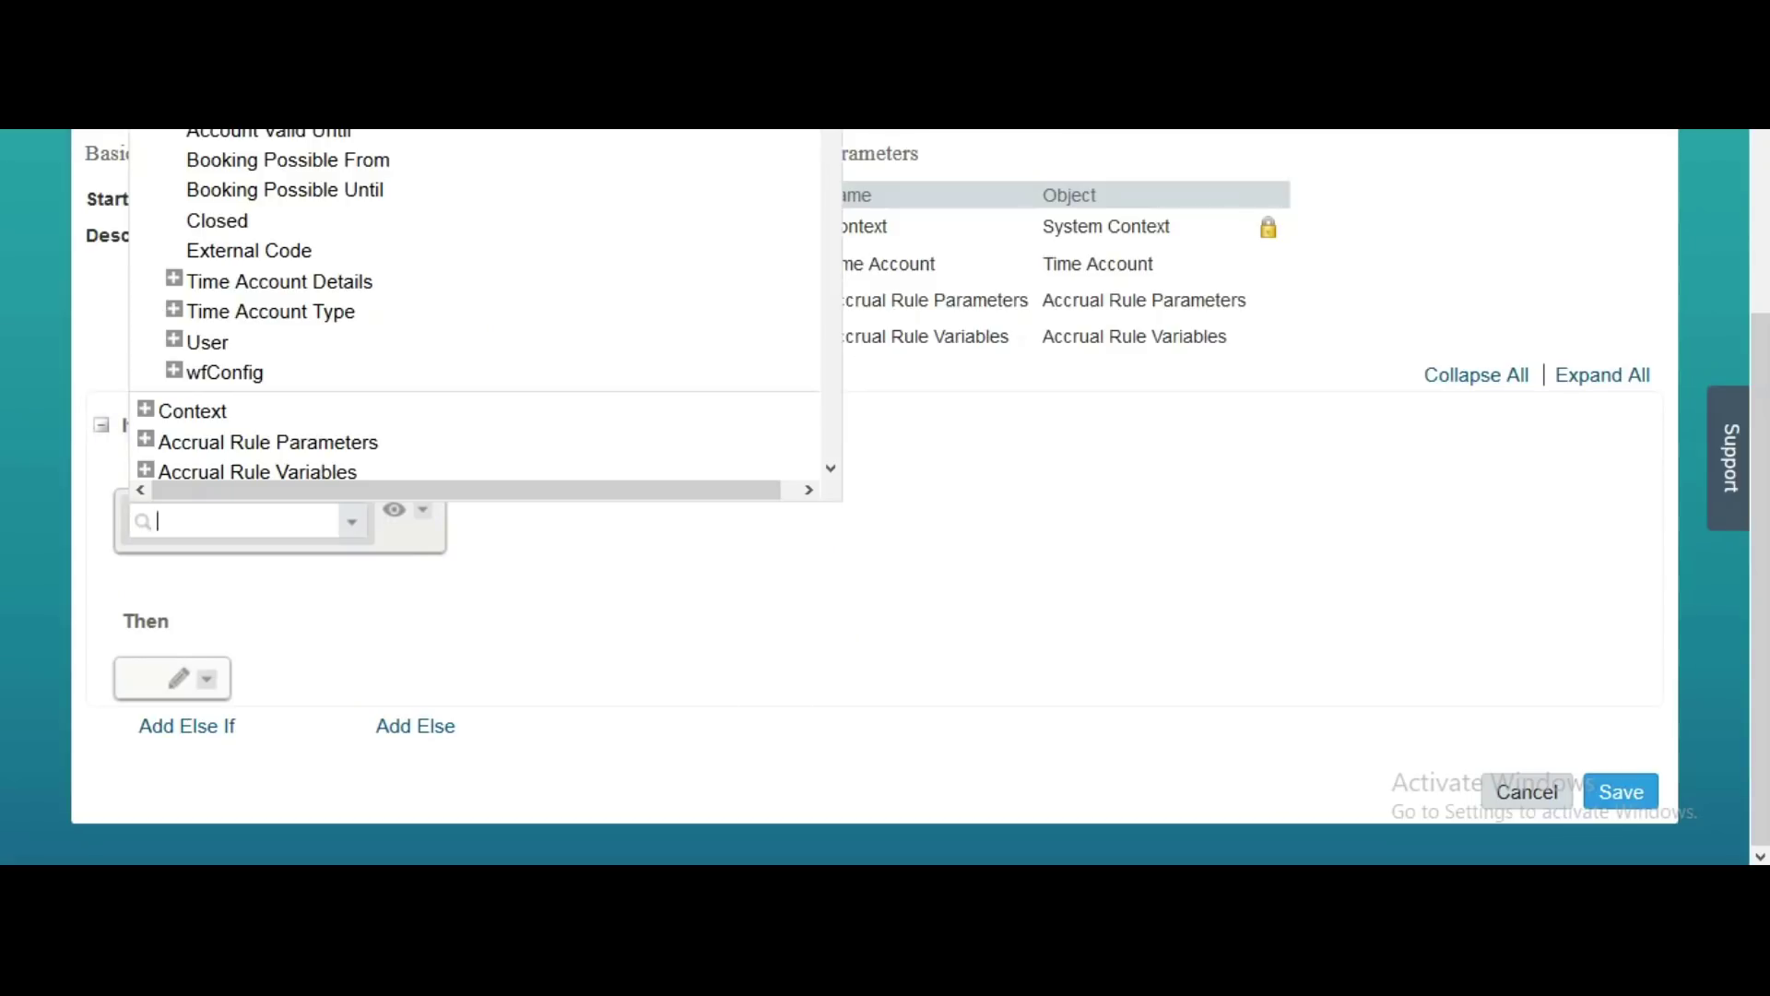
left_click(173, 341)
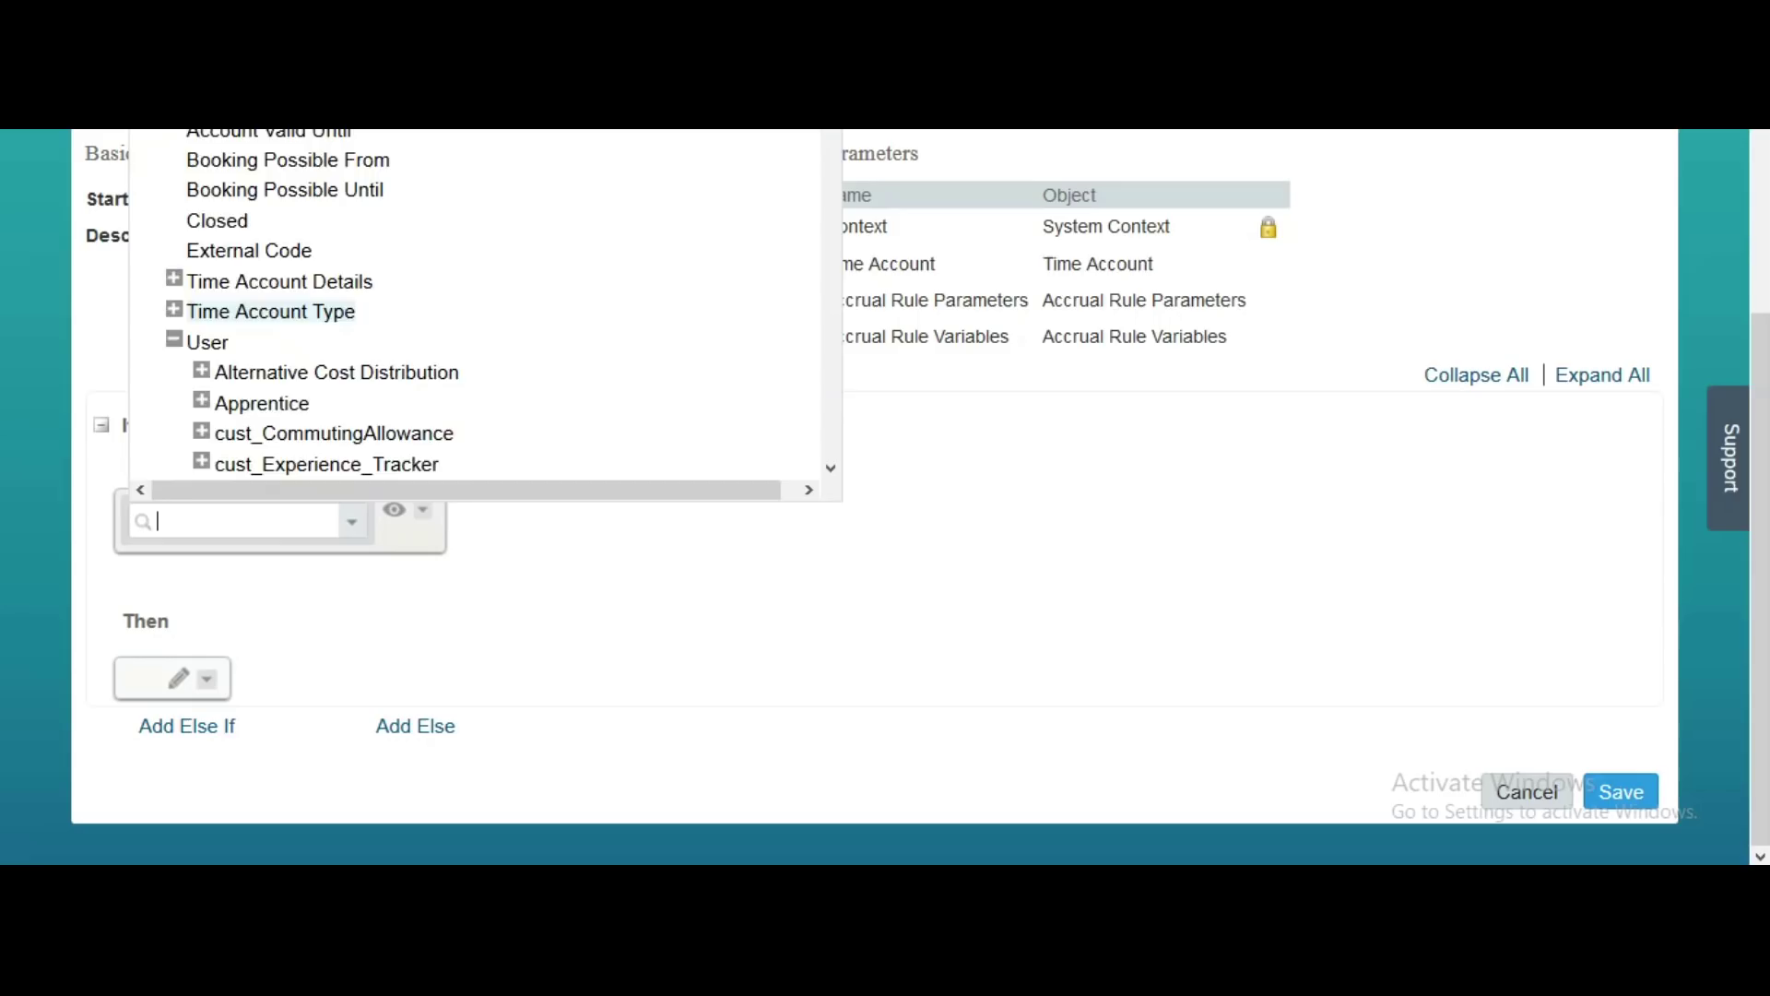
scroll(475, 304, "down", 5)
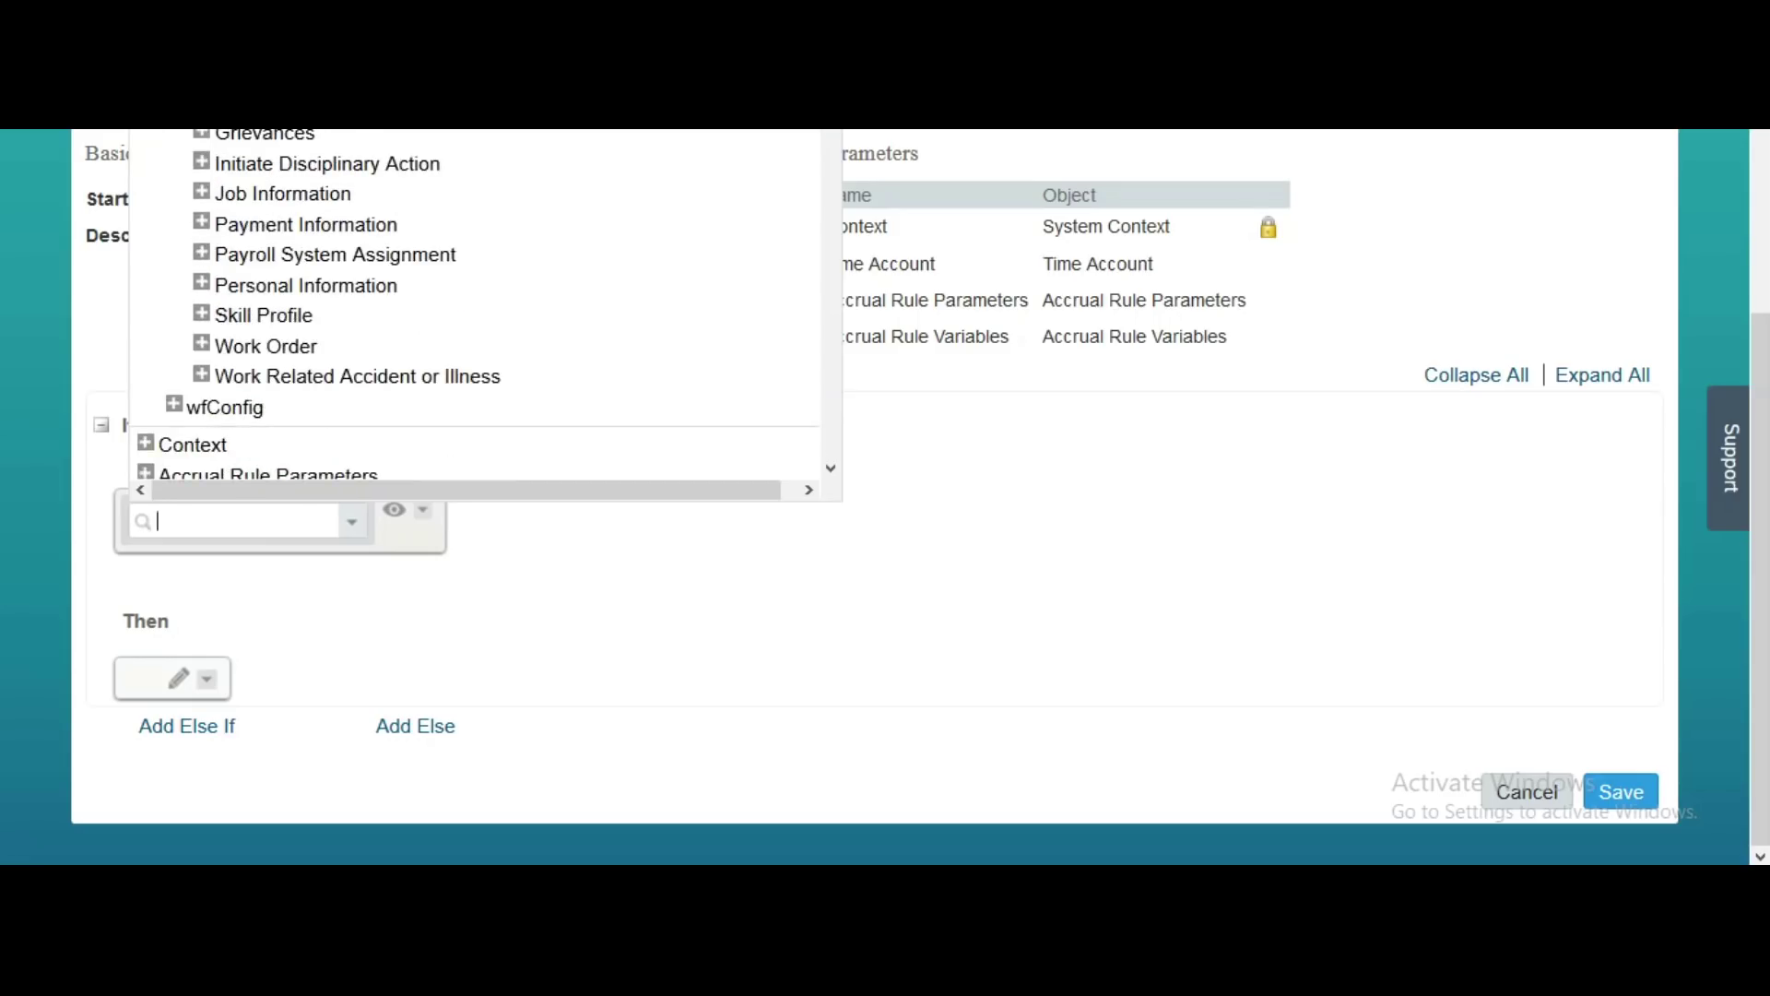
left_click(201, 193)
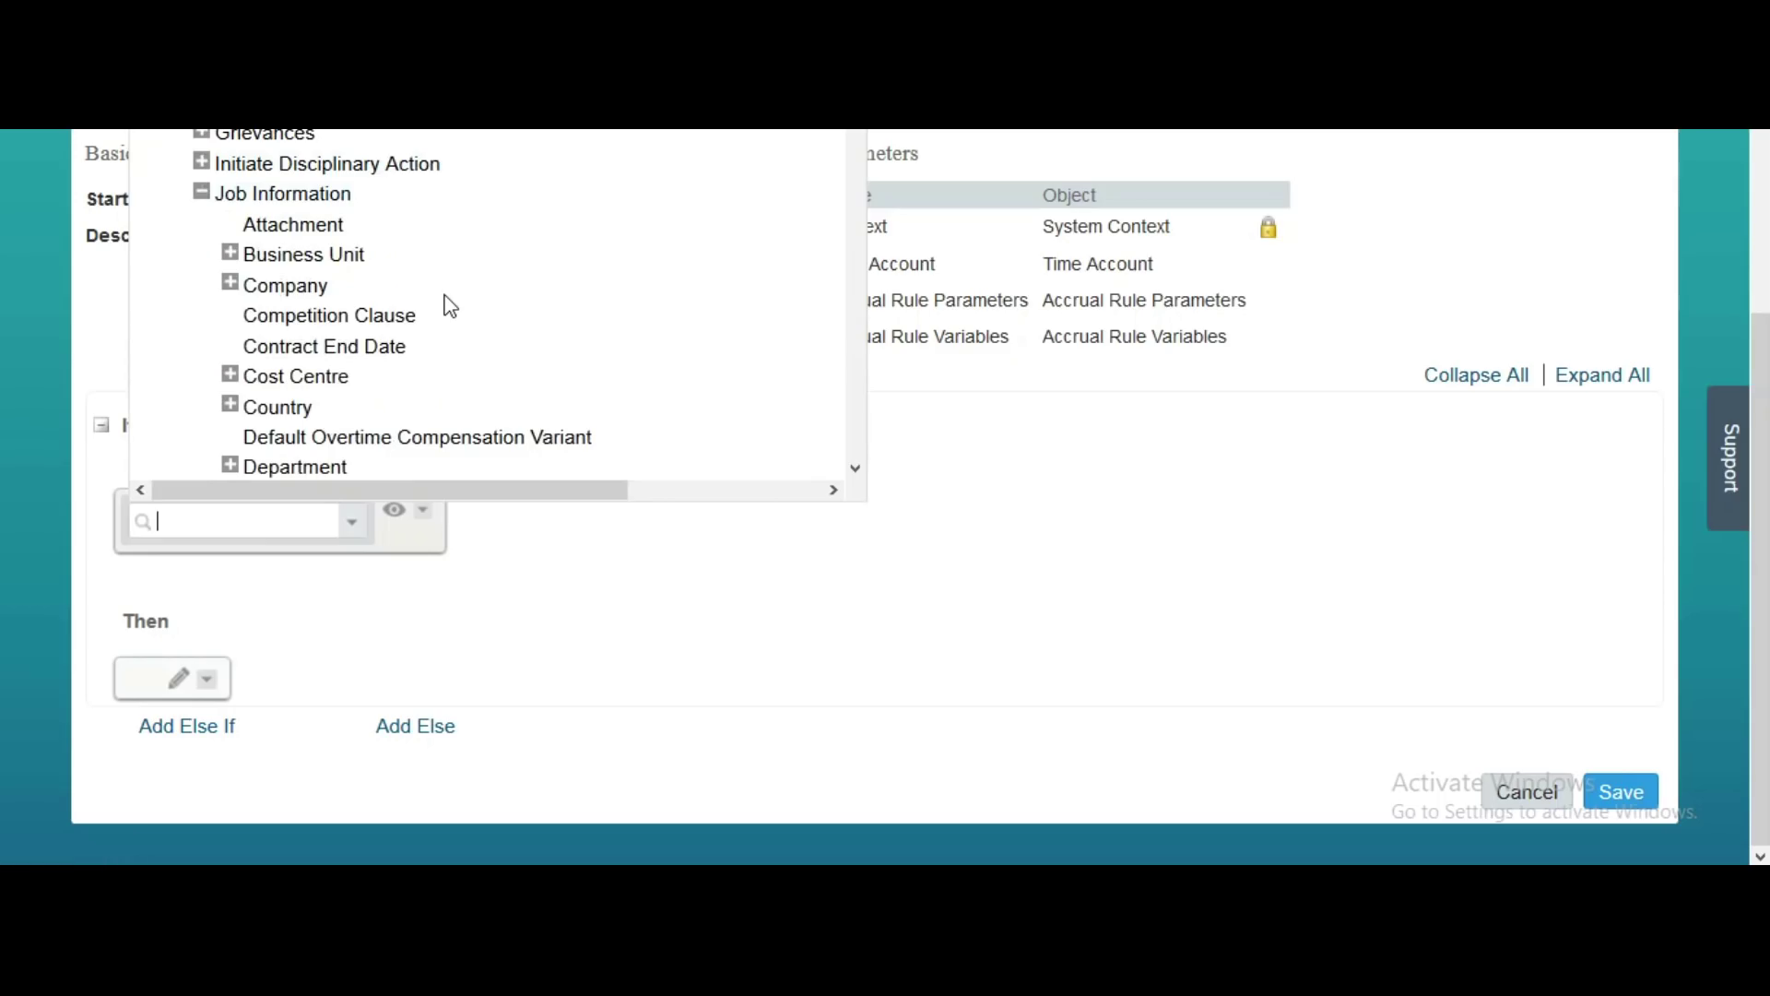
scroll(489, 305, "down", 5)
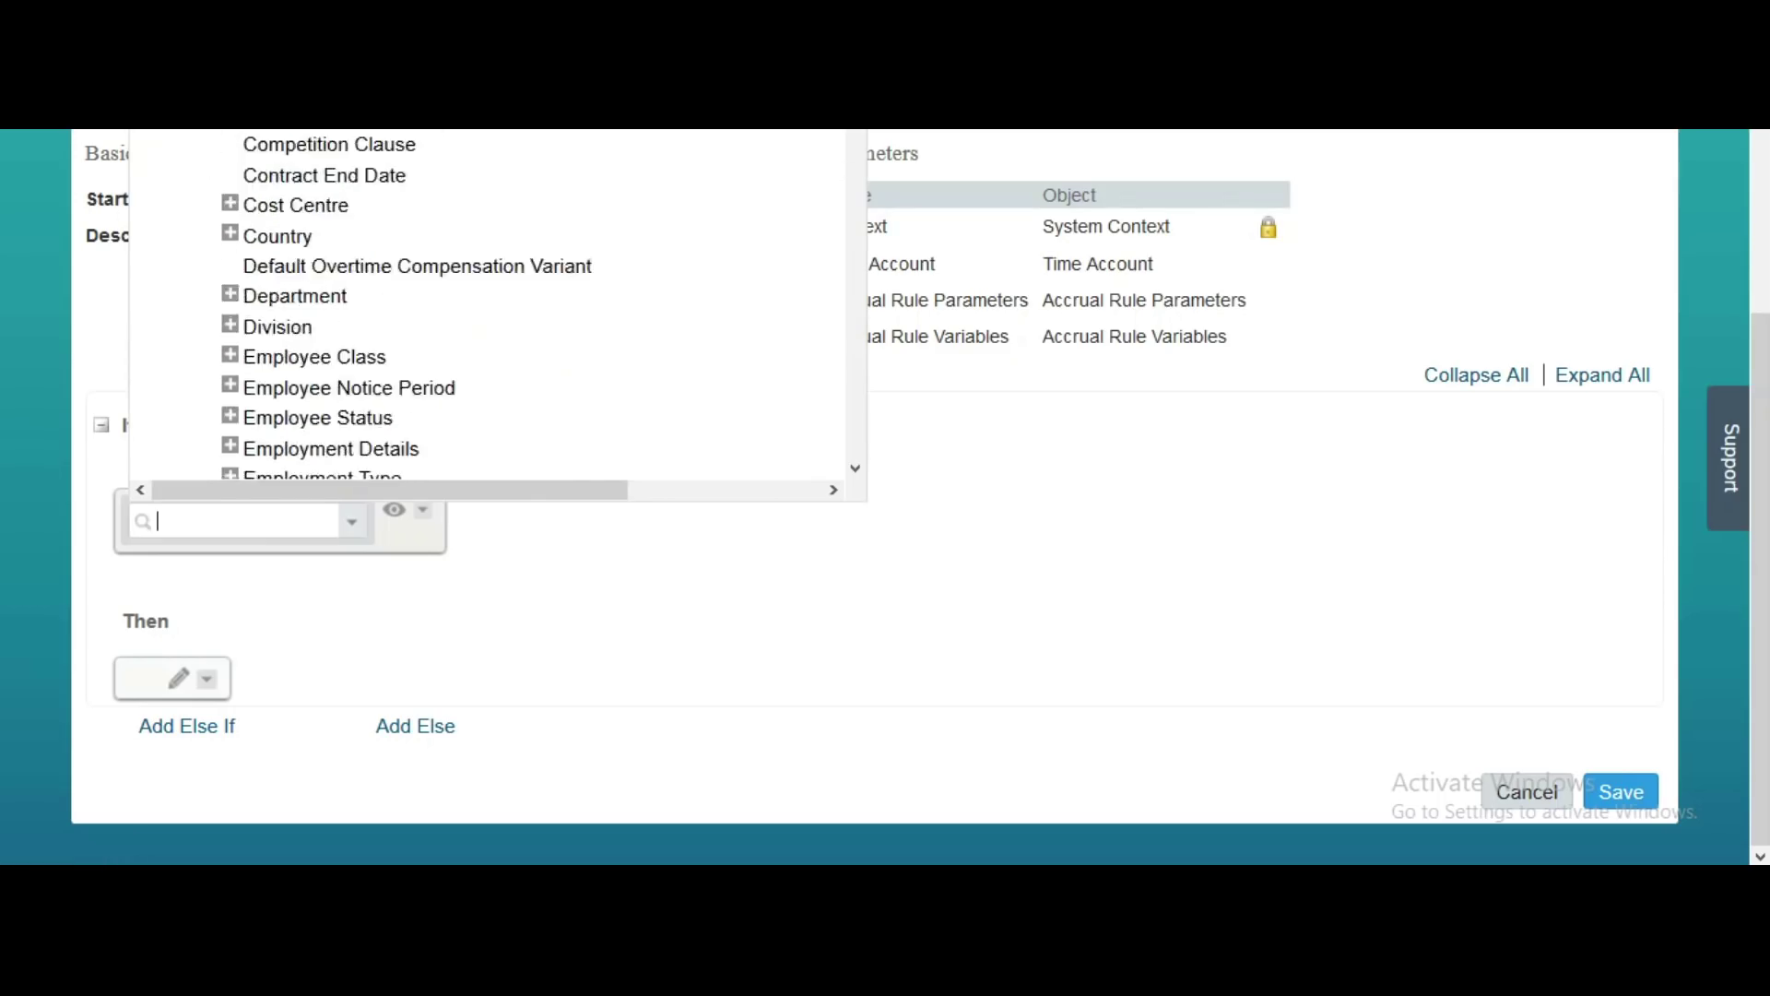
scroll(488, 304, "up", 2)
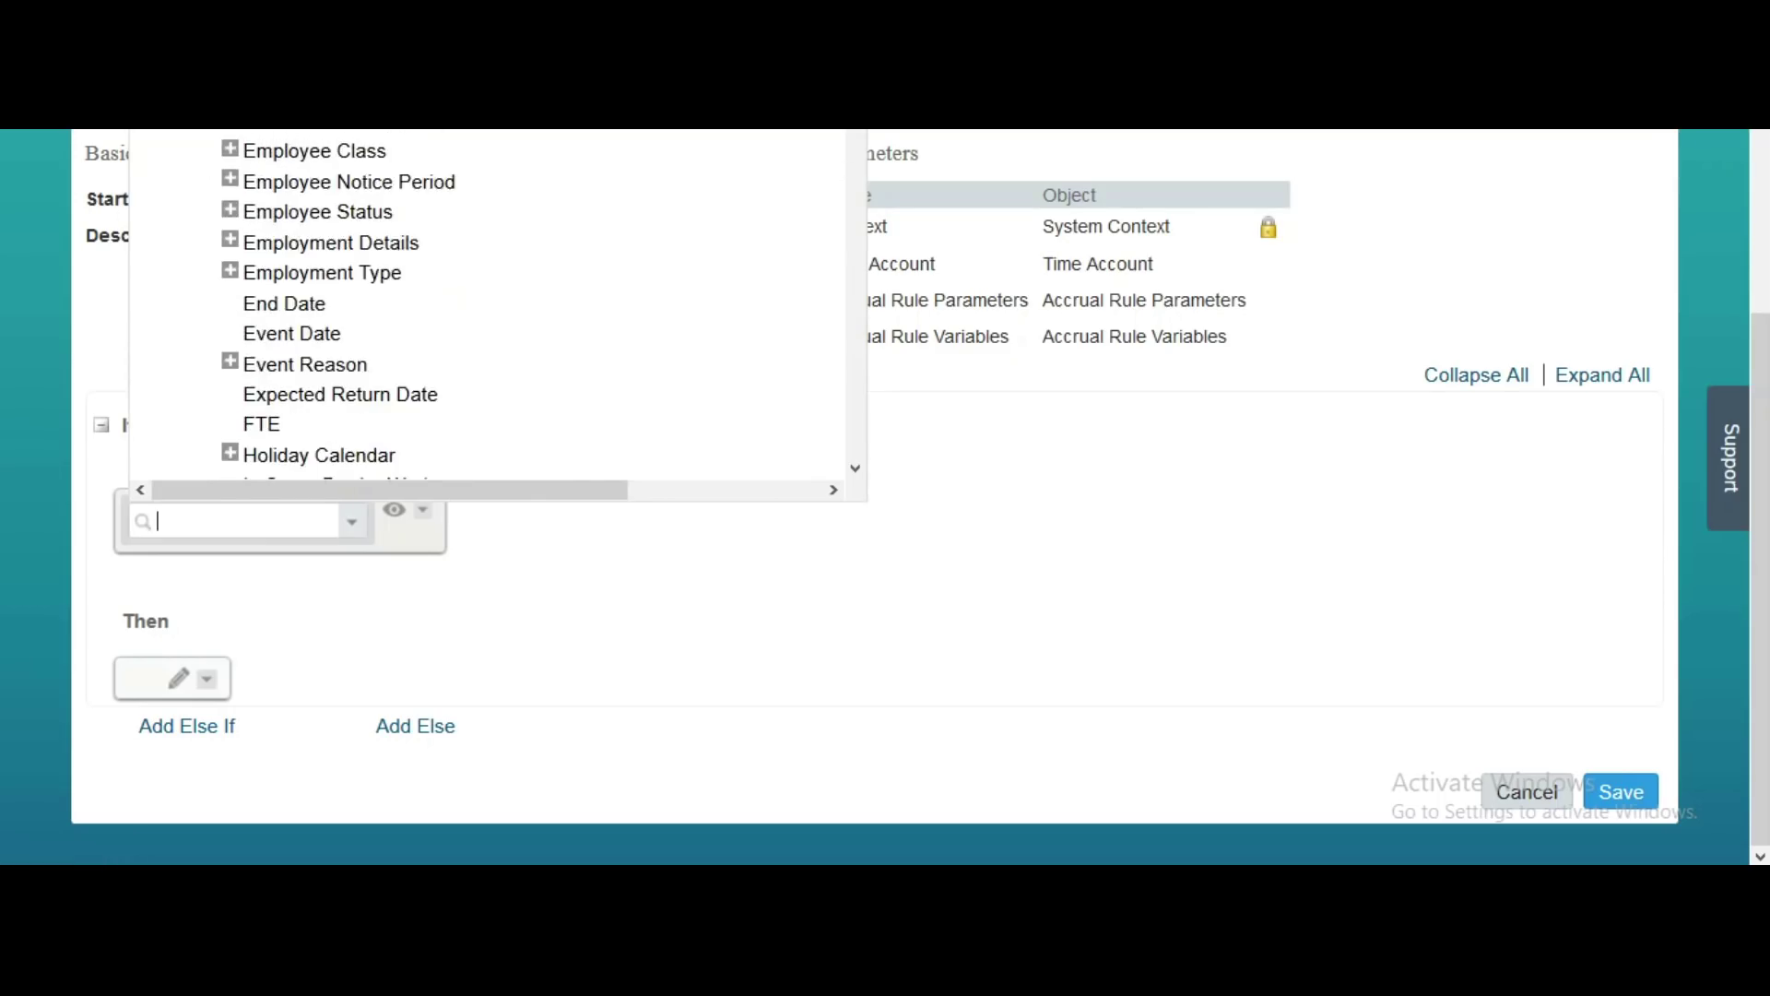
left_click(304, 214)
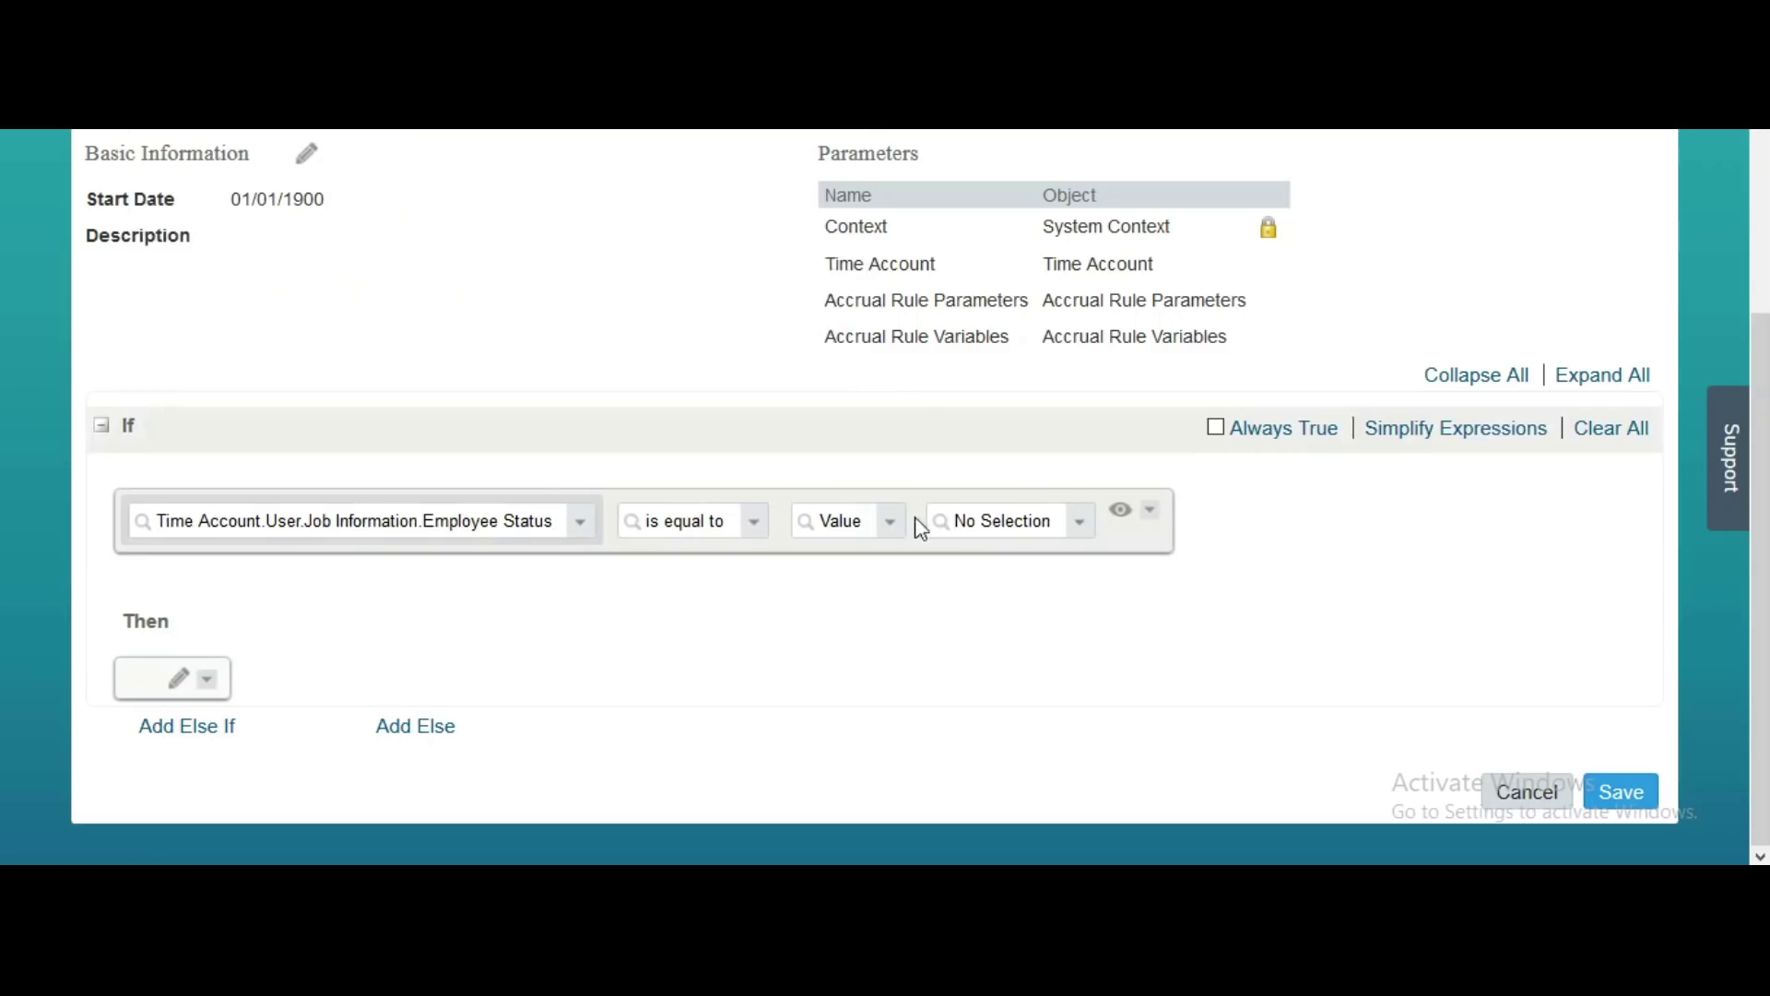
left_click(1089, 535)
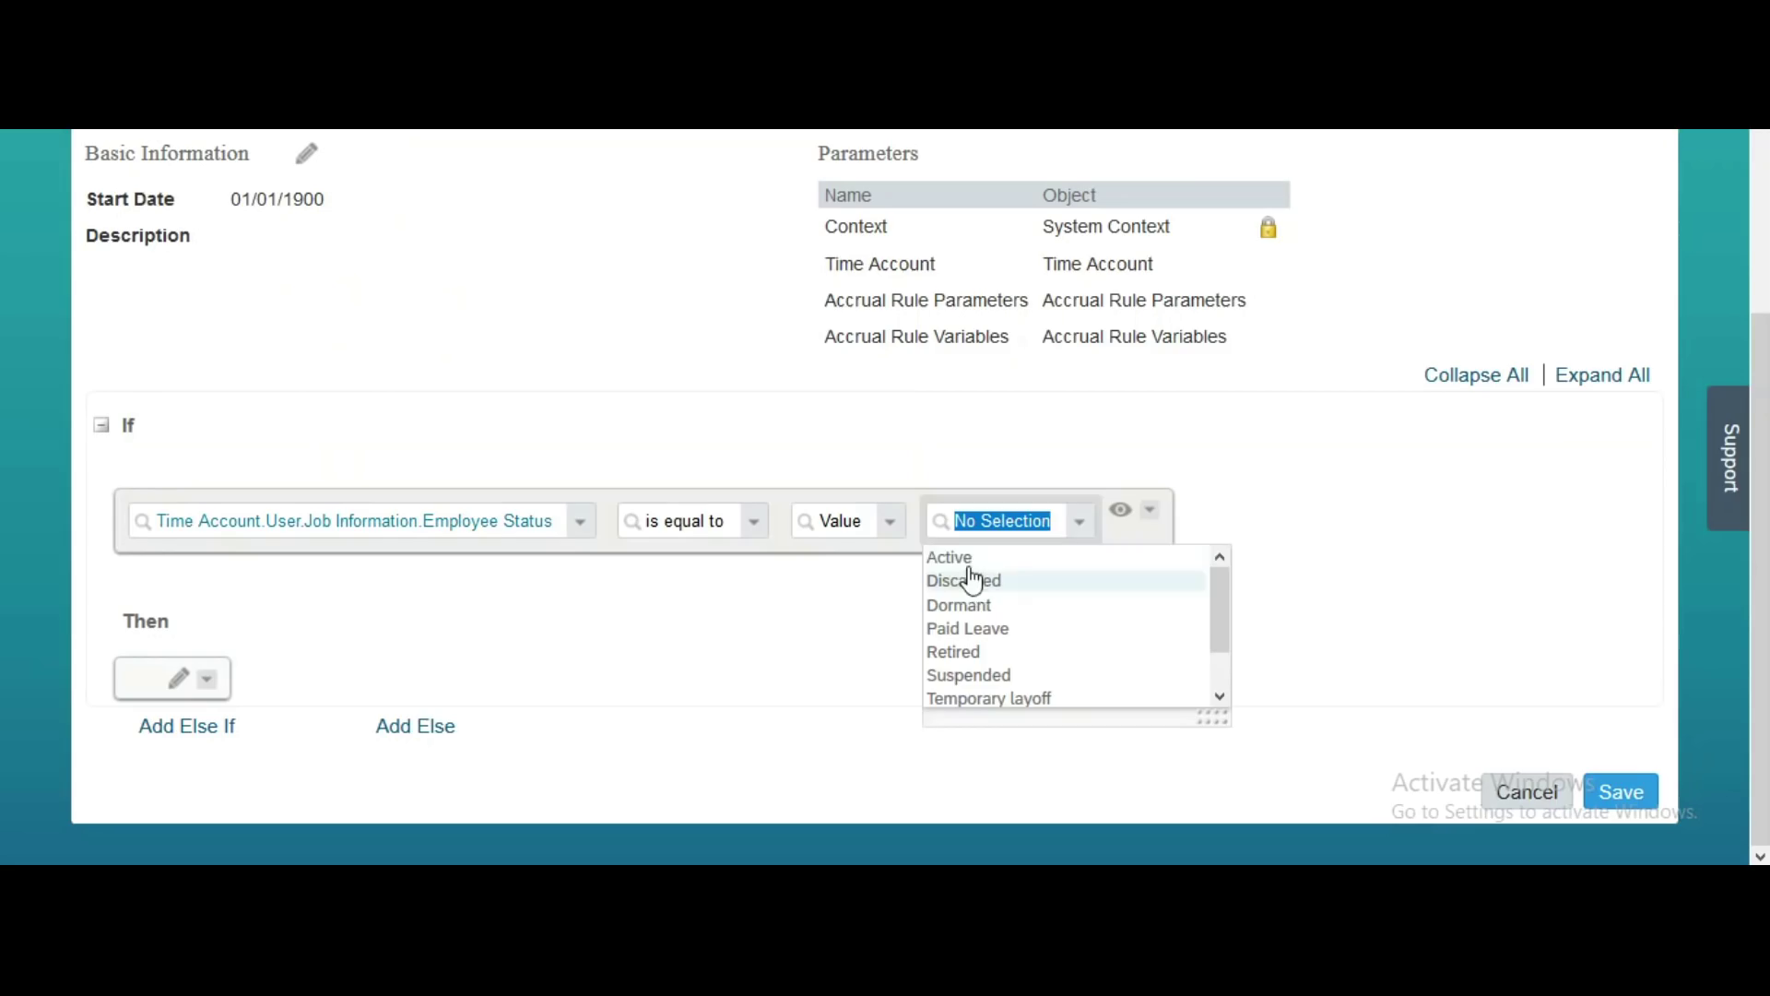
left_click(968, 558)
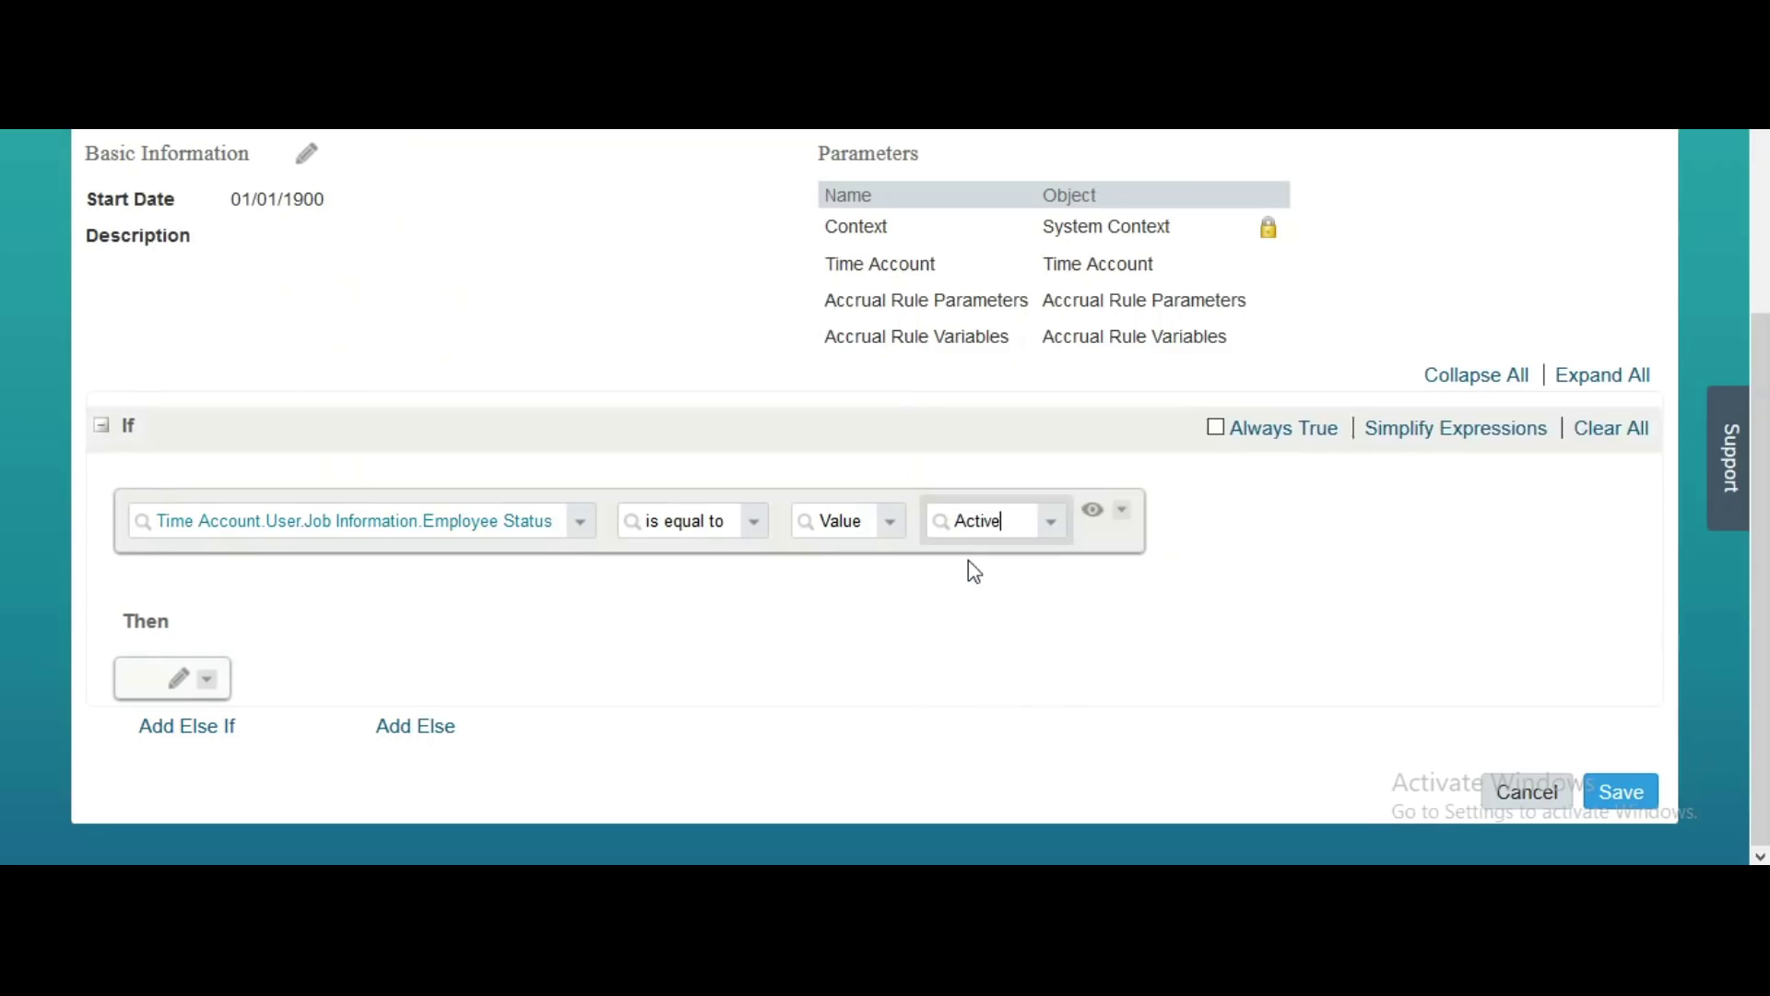
Add a Then output to the rule that creates Time Account.Time Account Details
left_click(180, 679)
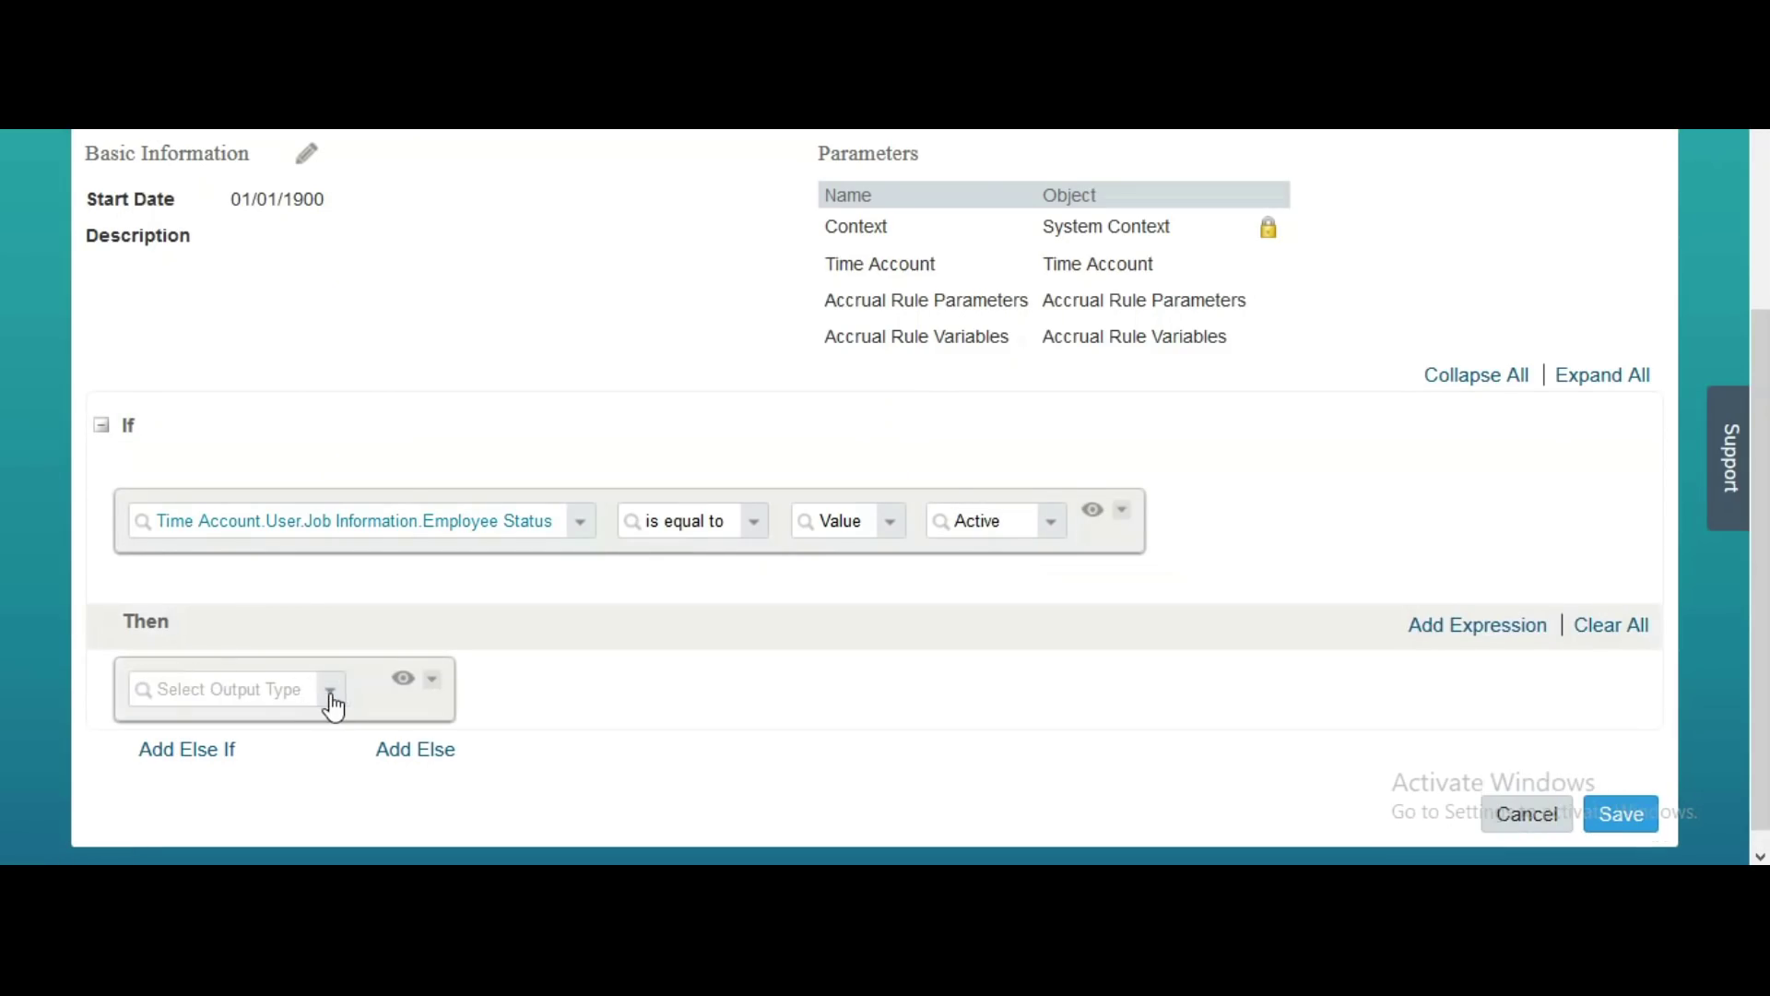
left_click(331, 693)
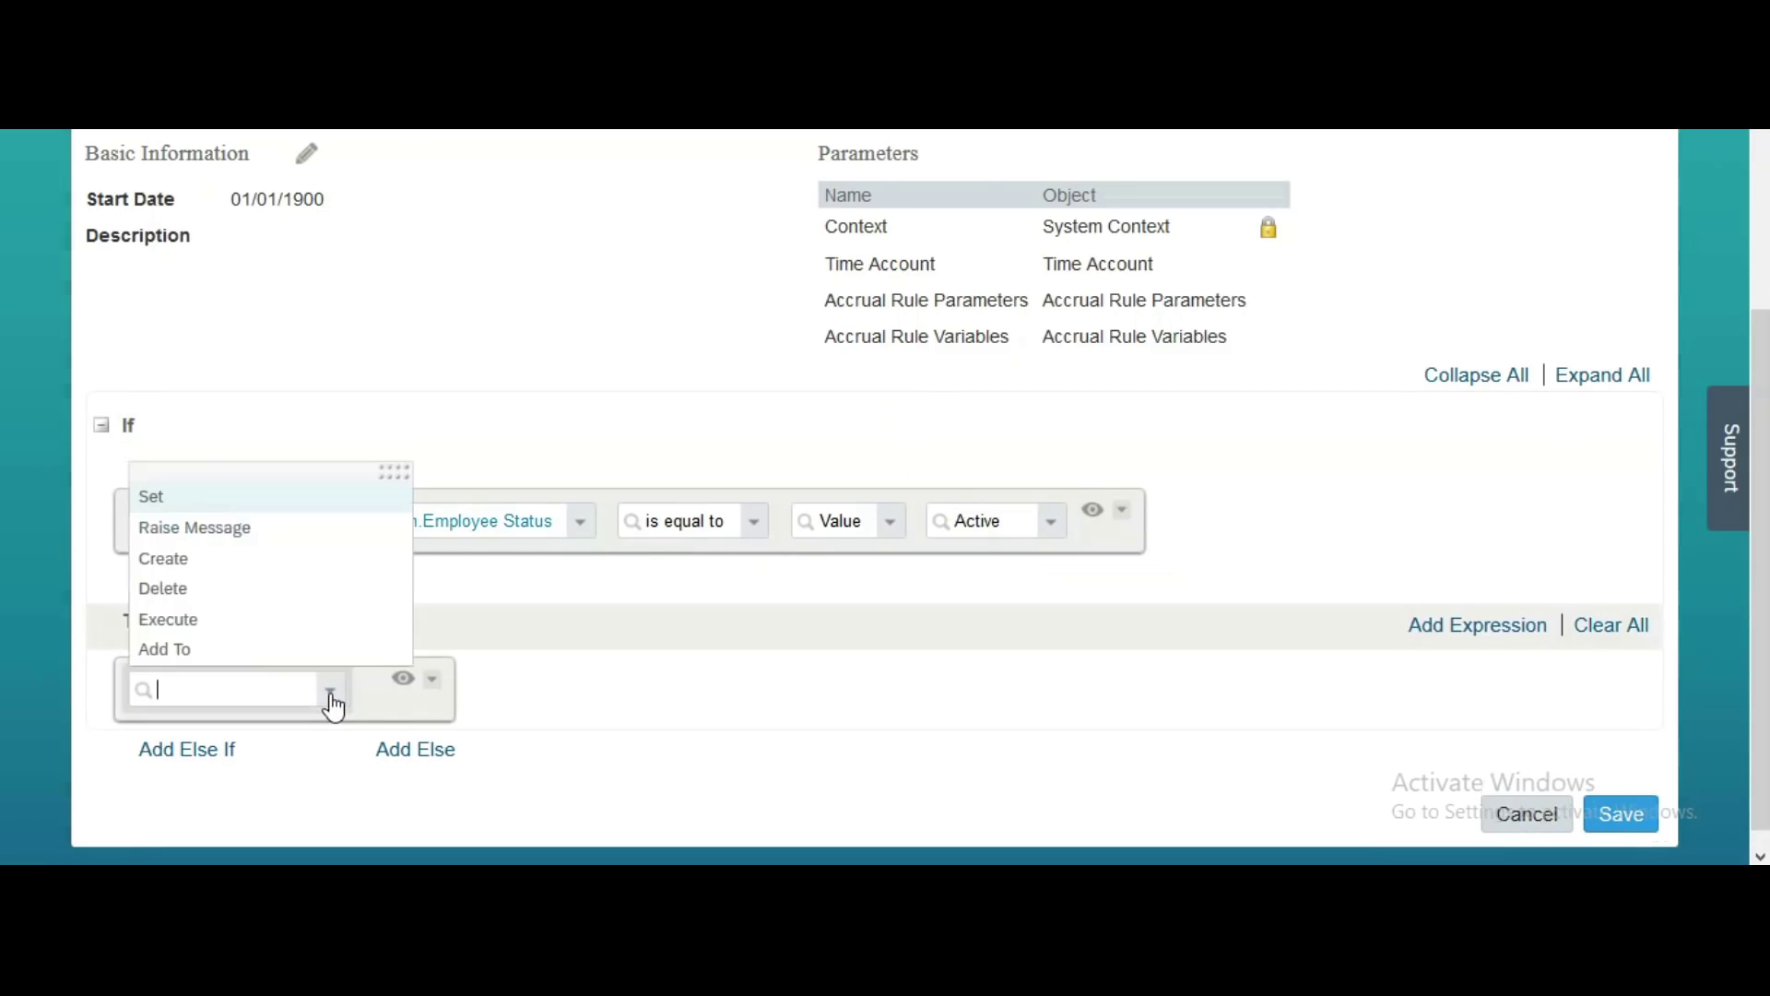
left_click(166, 558)
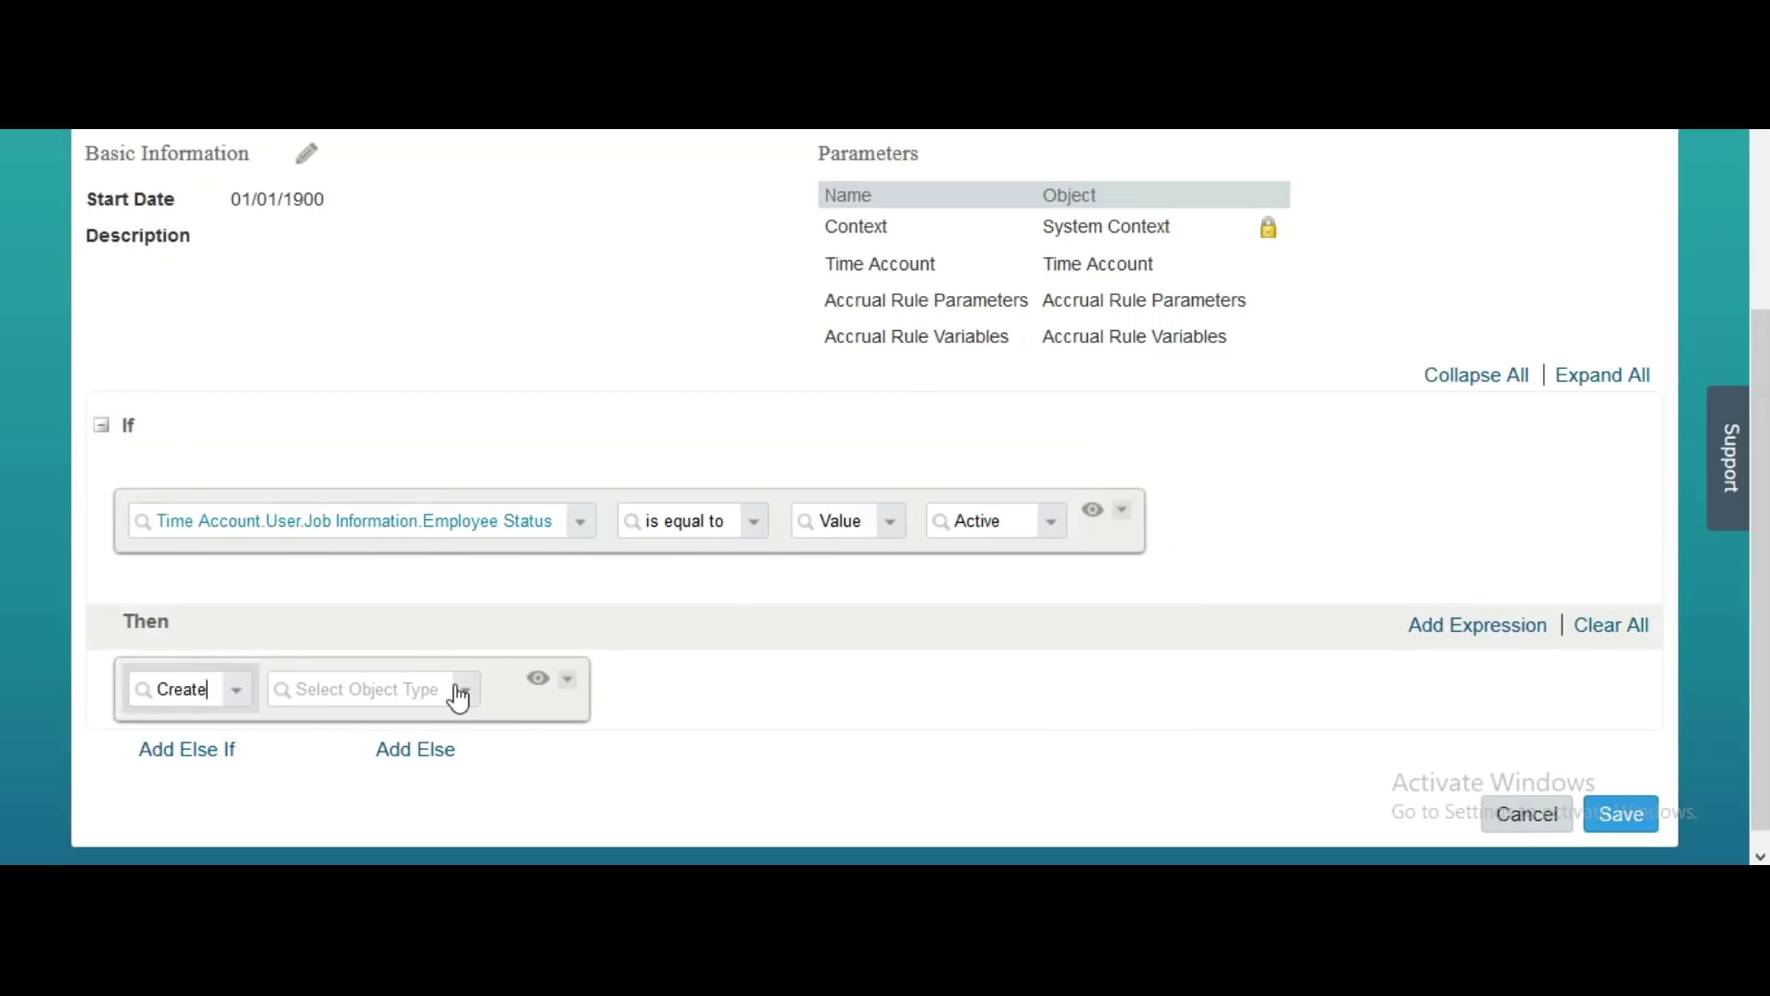
left_click(456, 692)
left_click(374, 757)
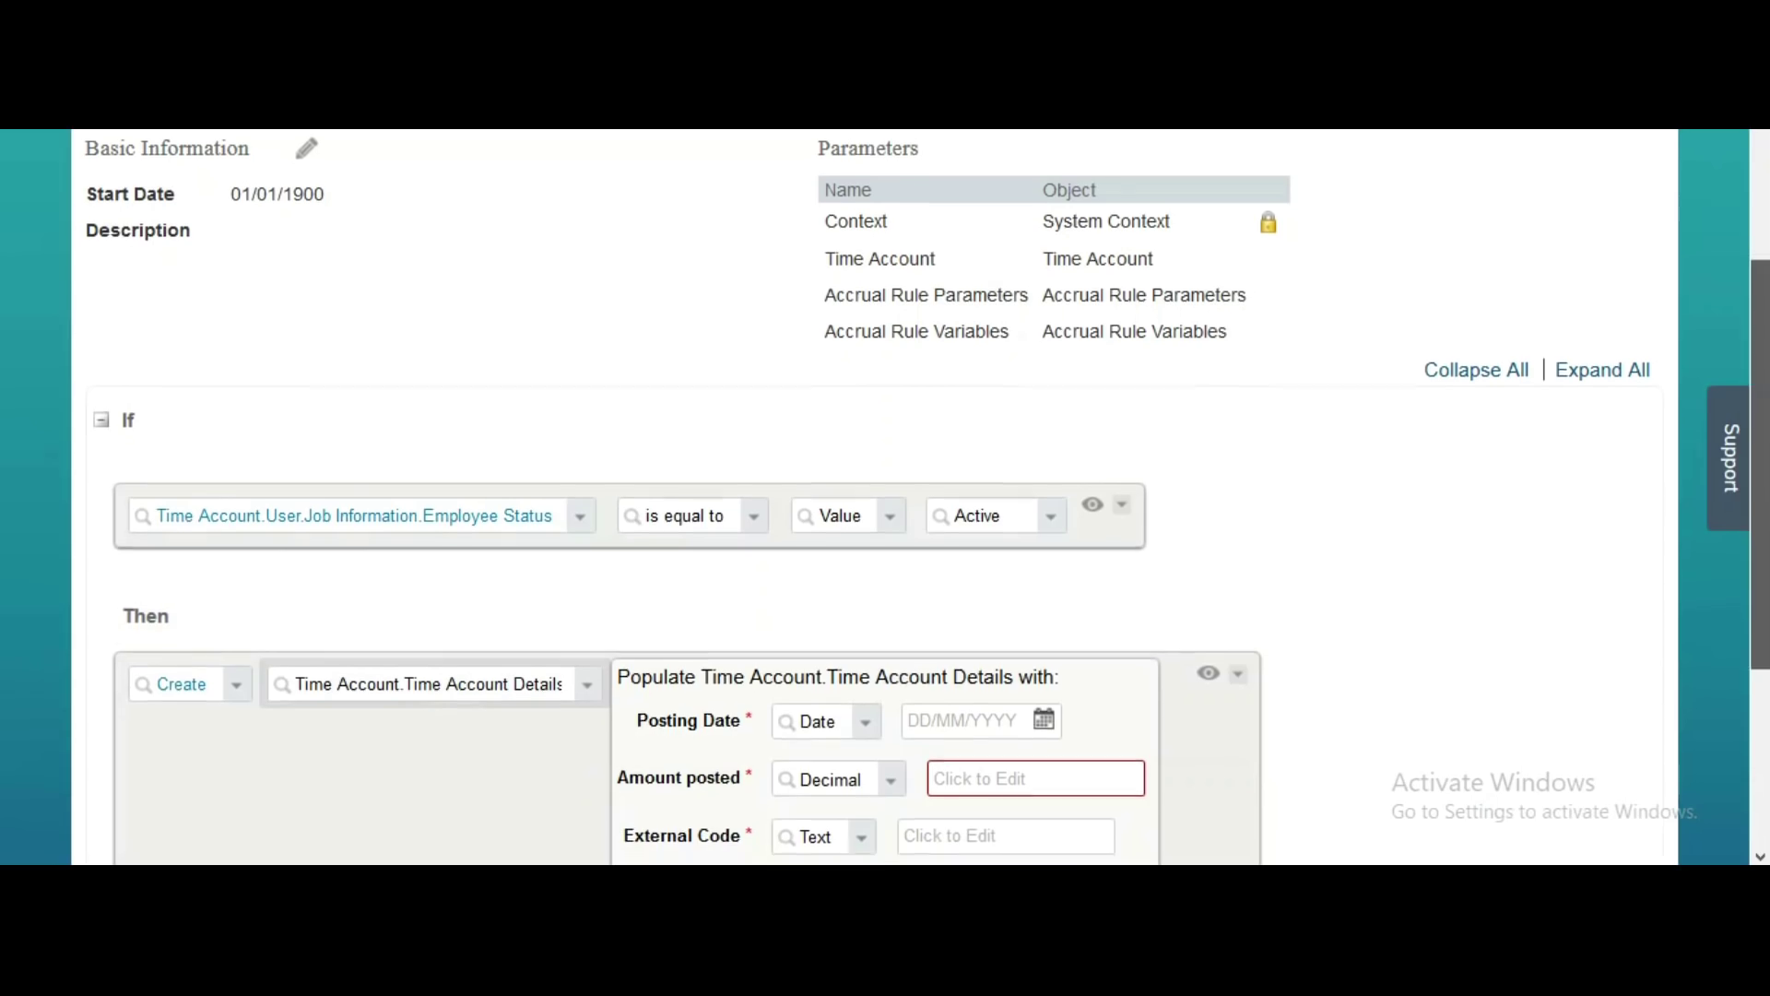
Set Posting Date to Time Account.Account Valid From and External Code to Generate External Code For Time Off()
left_click_drag(1755, 518, 1755, 698)
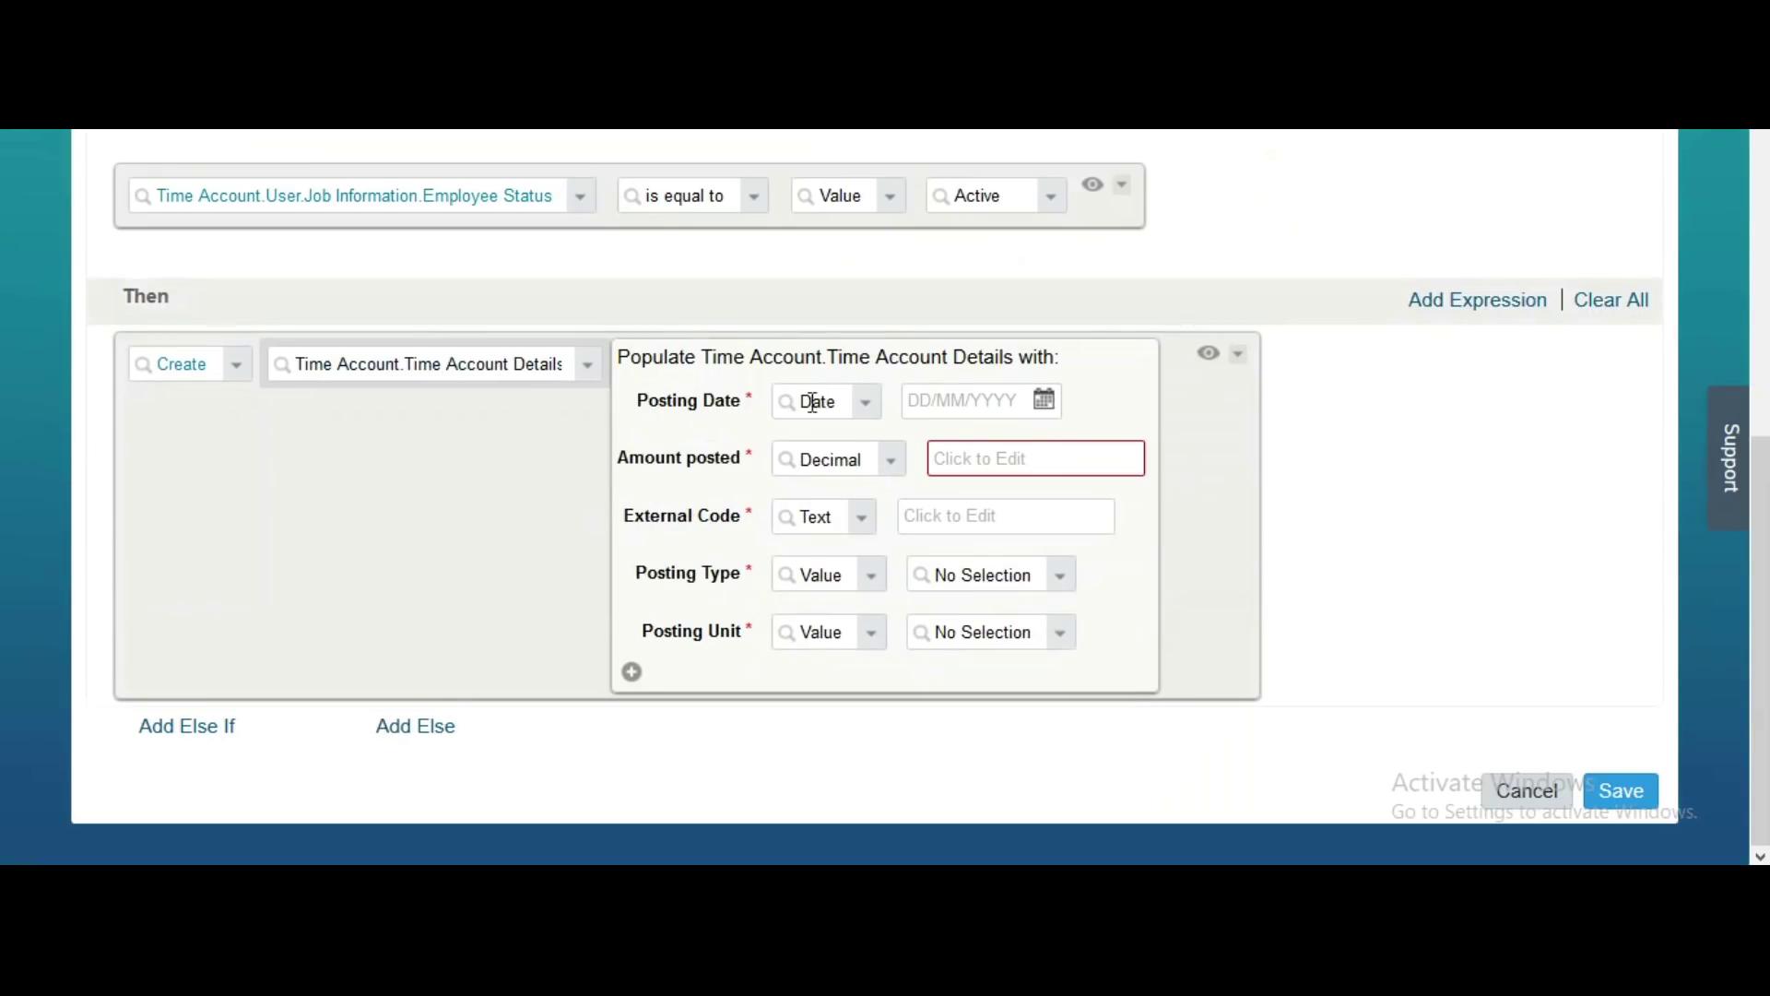
left_click(866, 406)
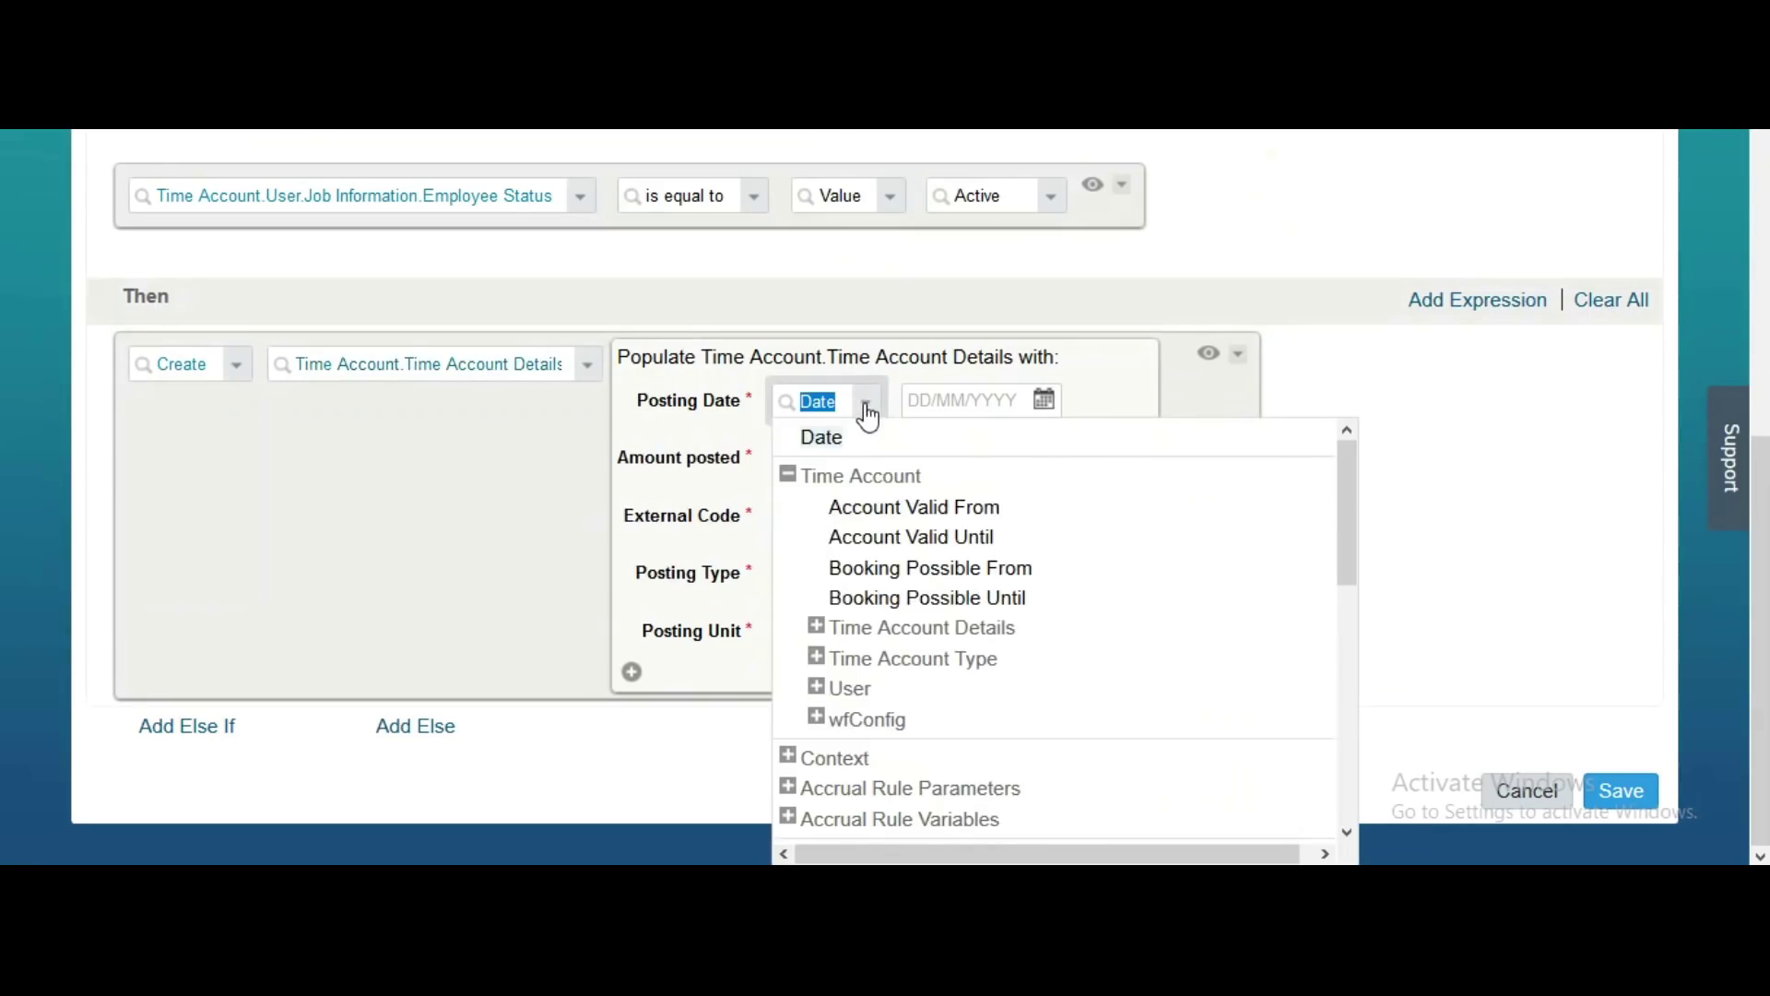
left_click(901, 516)
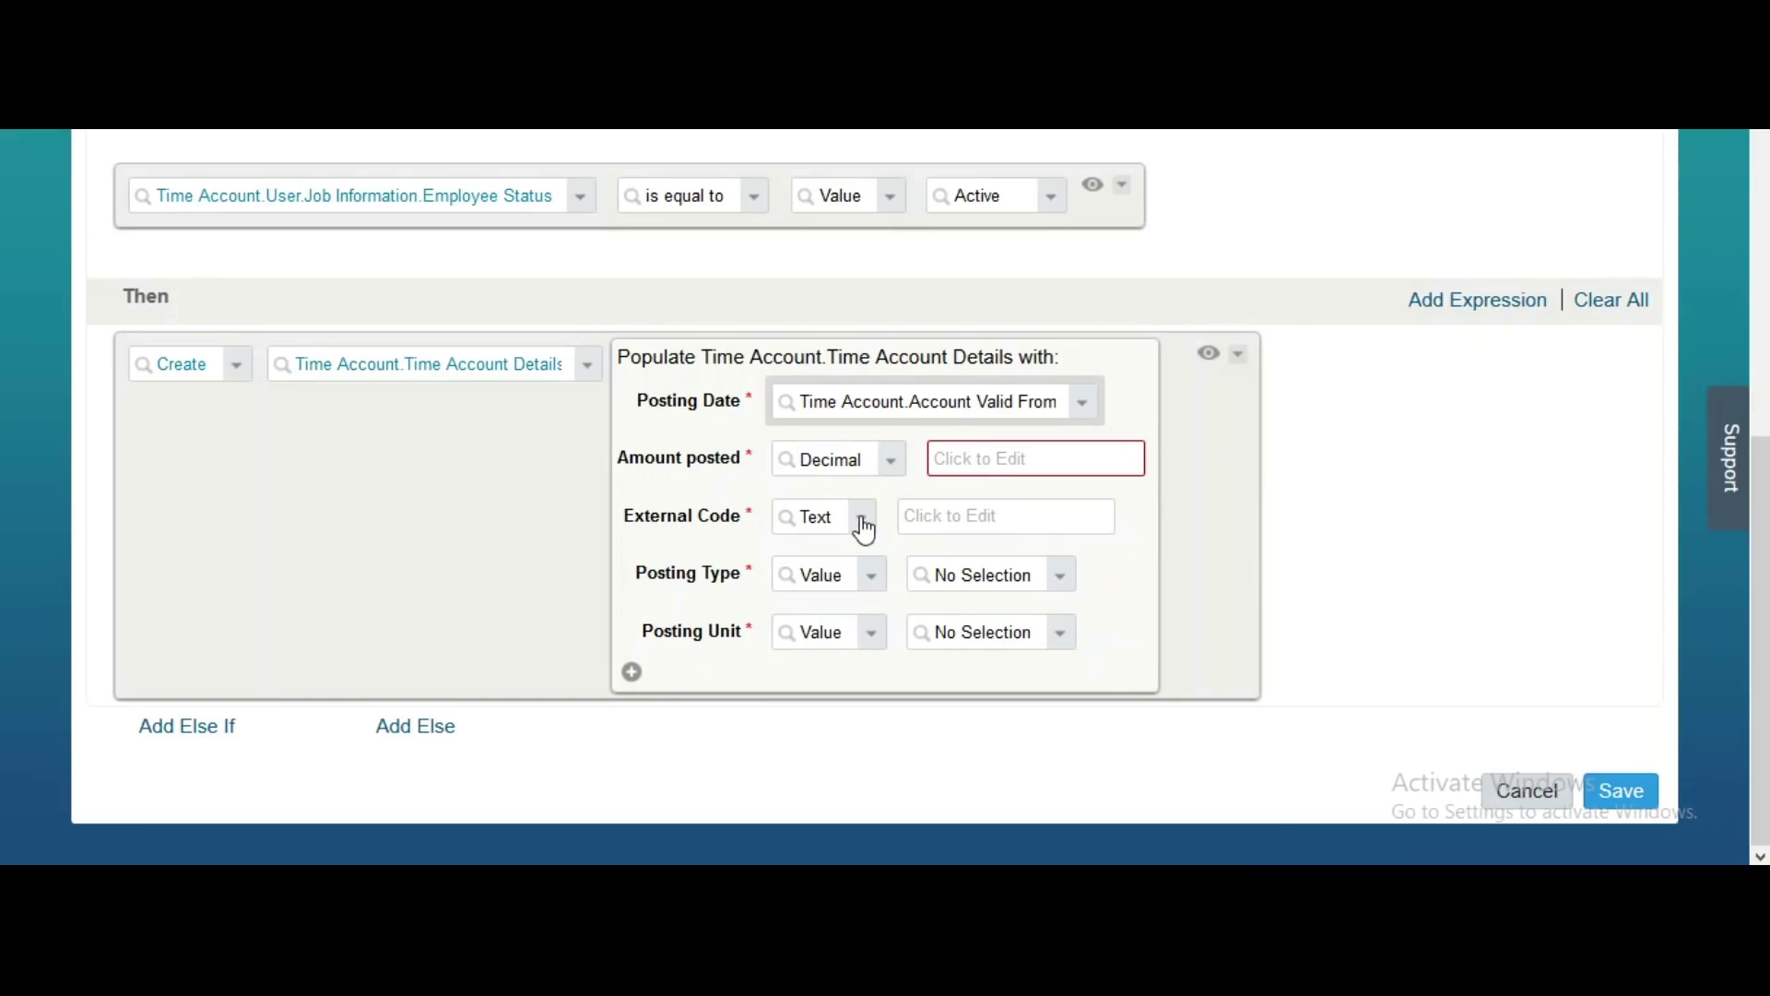
left_click(863, 521)
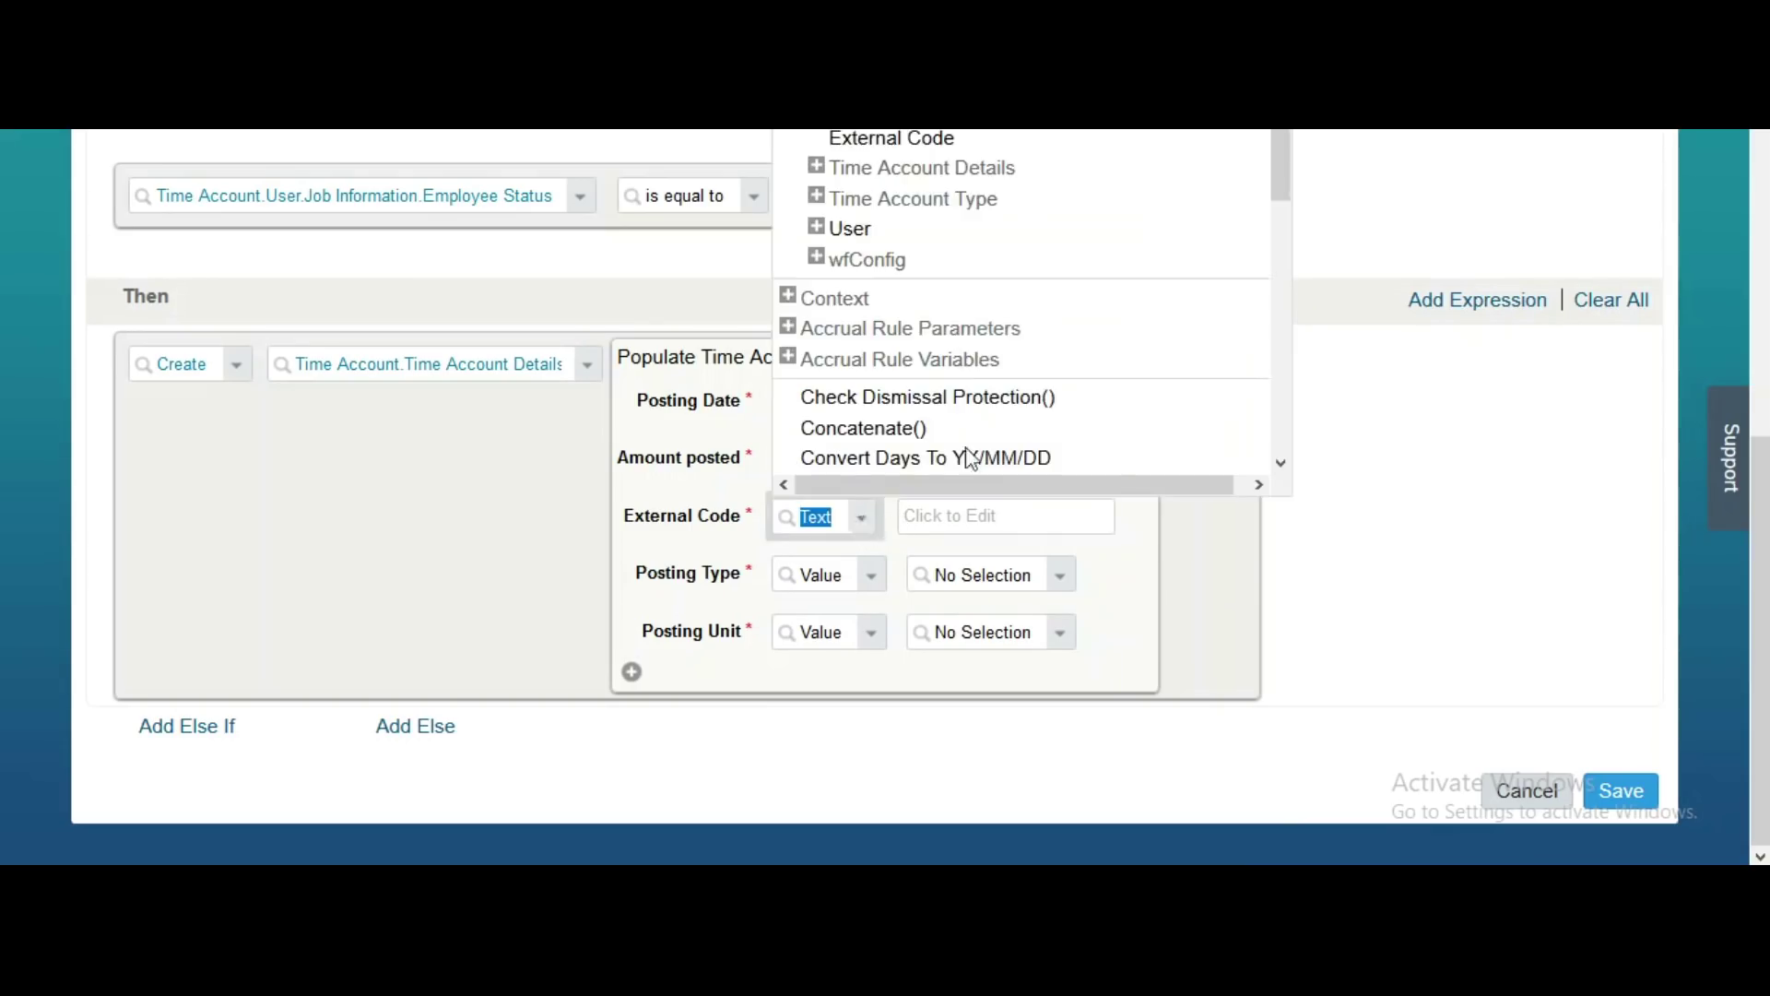
left_click_drag(1286, 187, 1287, 242)
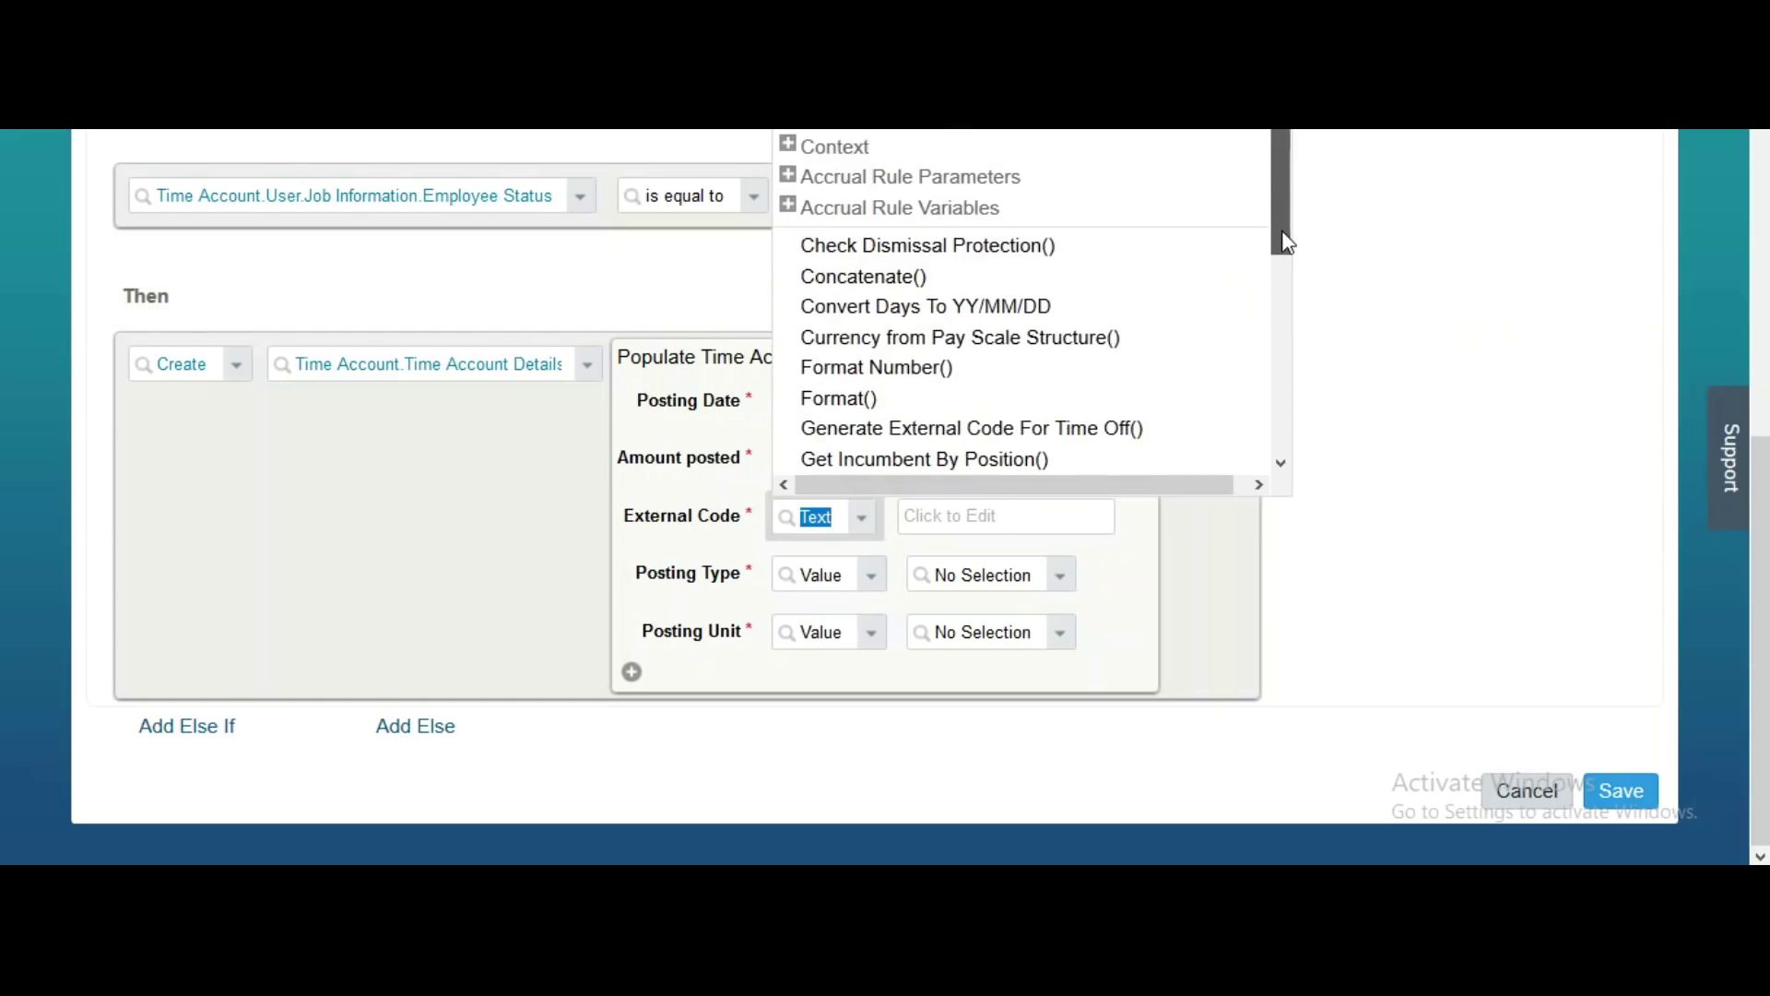
left_click(999, 435)
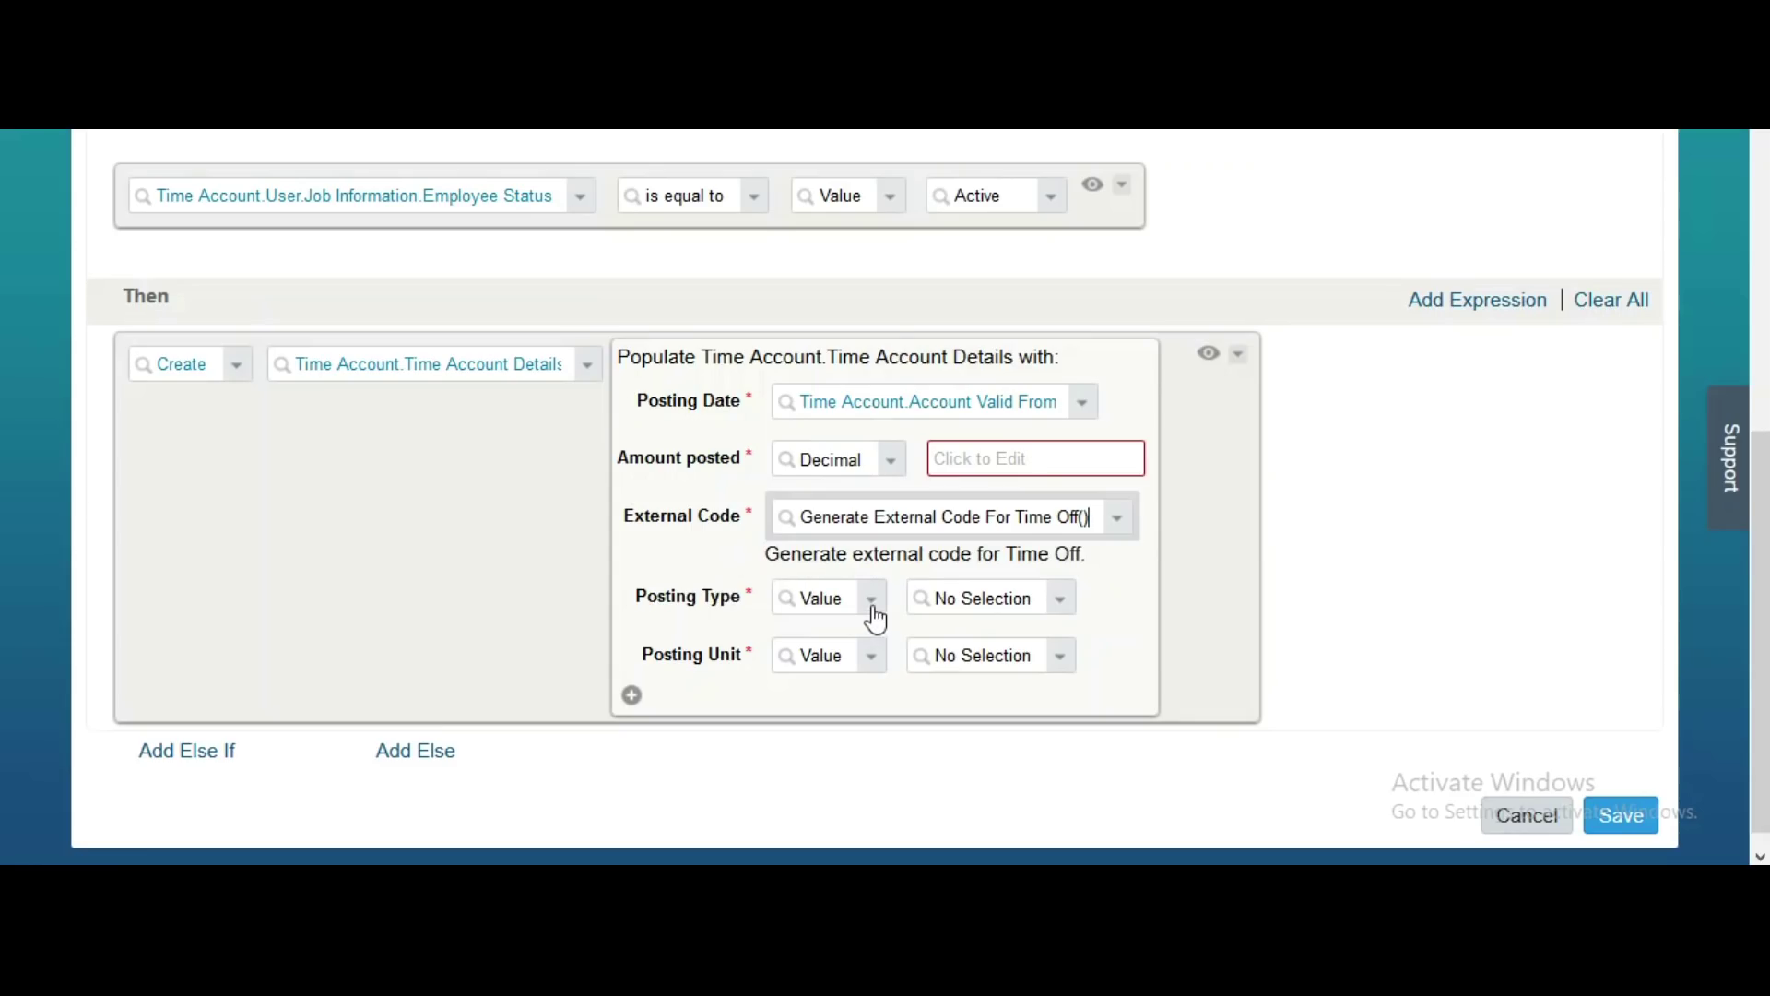
Set Posting Type to the value Accrual and Posting Unit to Time Account.Time Account Type.Unit
left_click(872, 608)
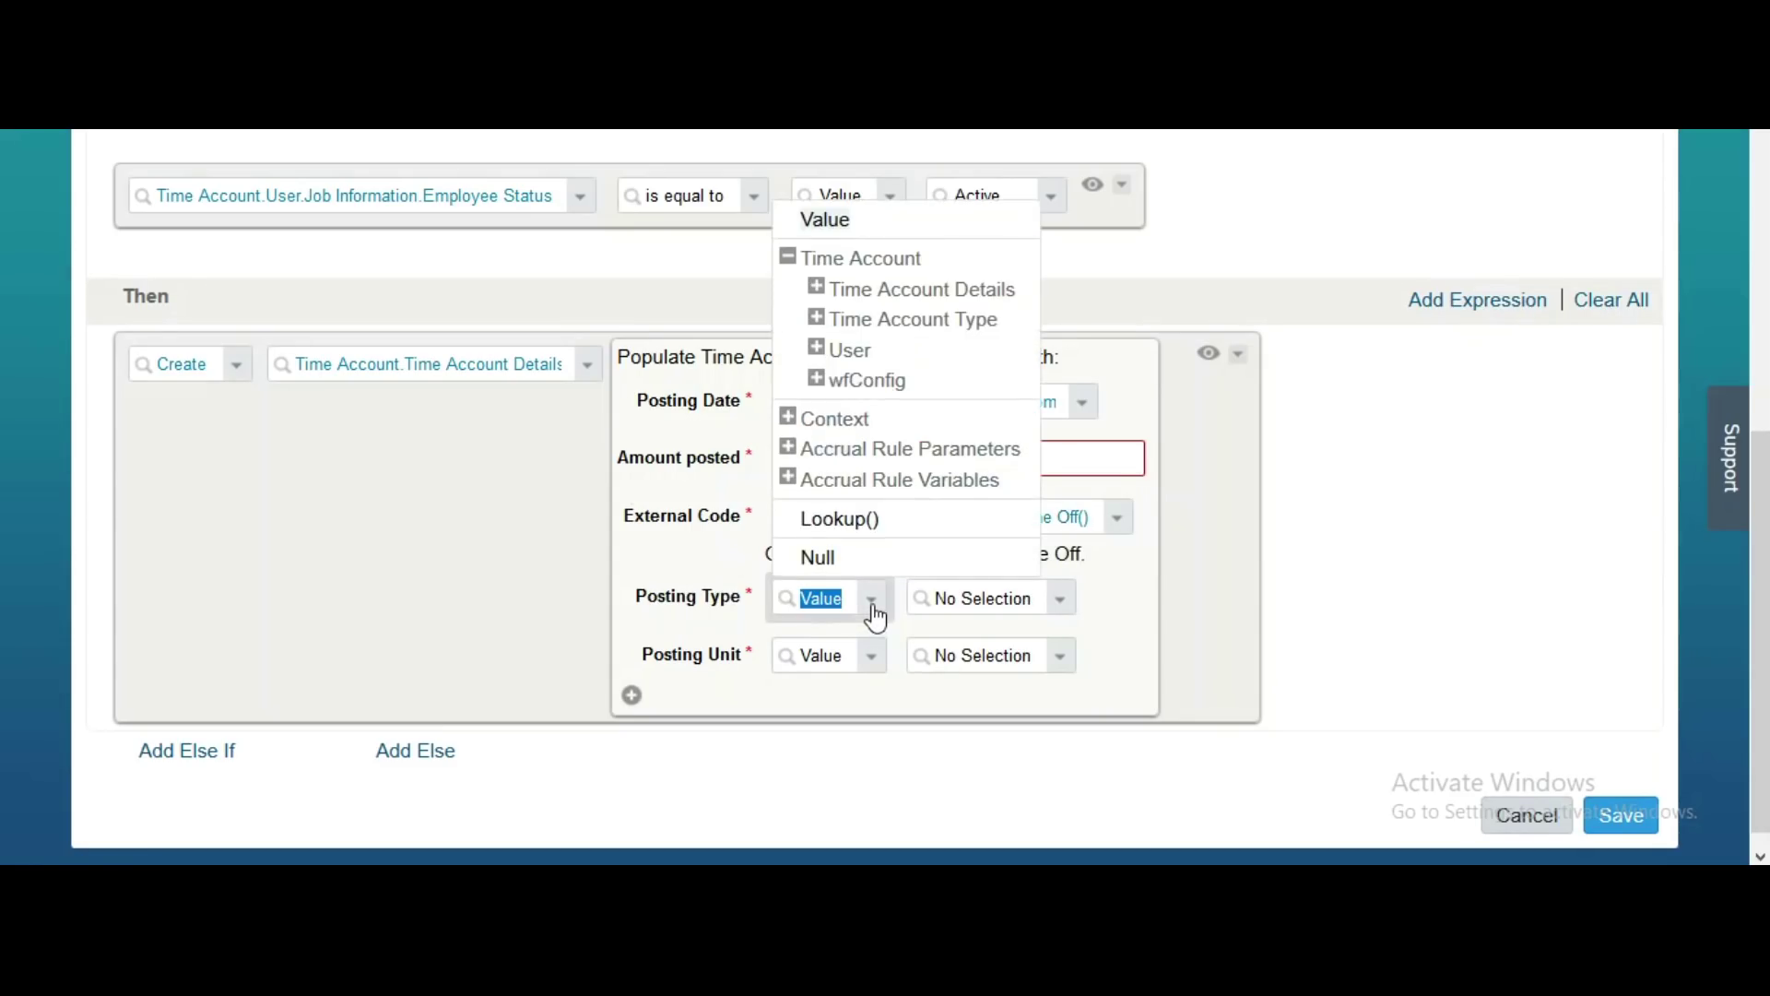
left_click(1117, 610)
left_click(1066, 605)
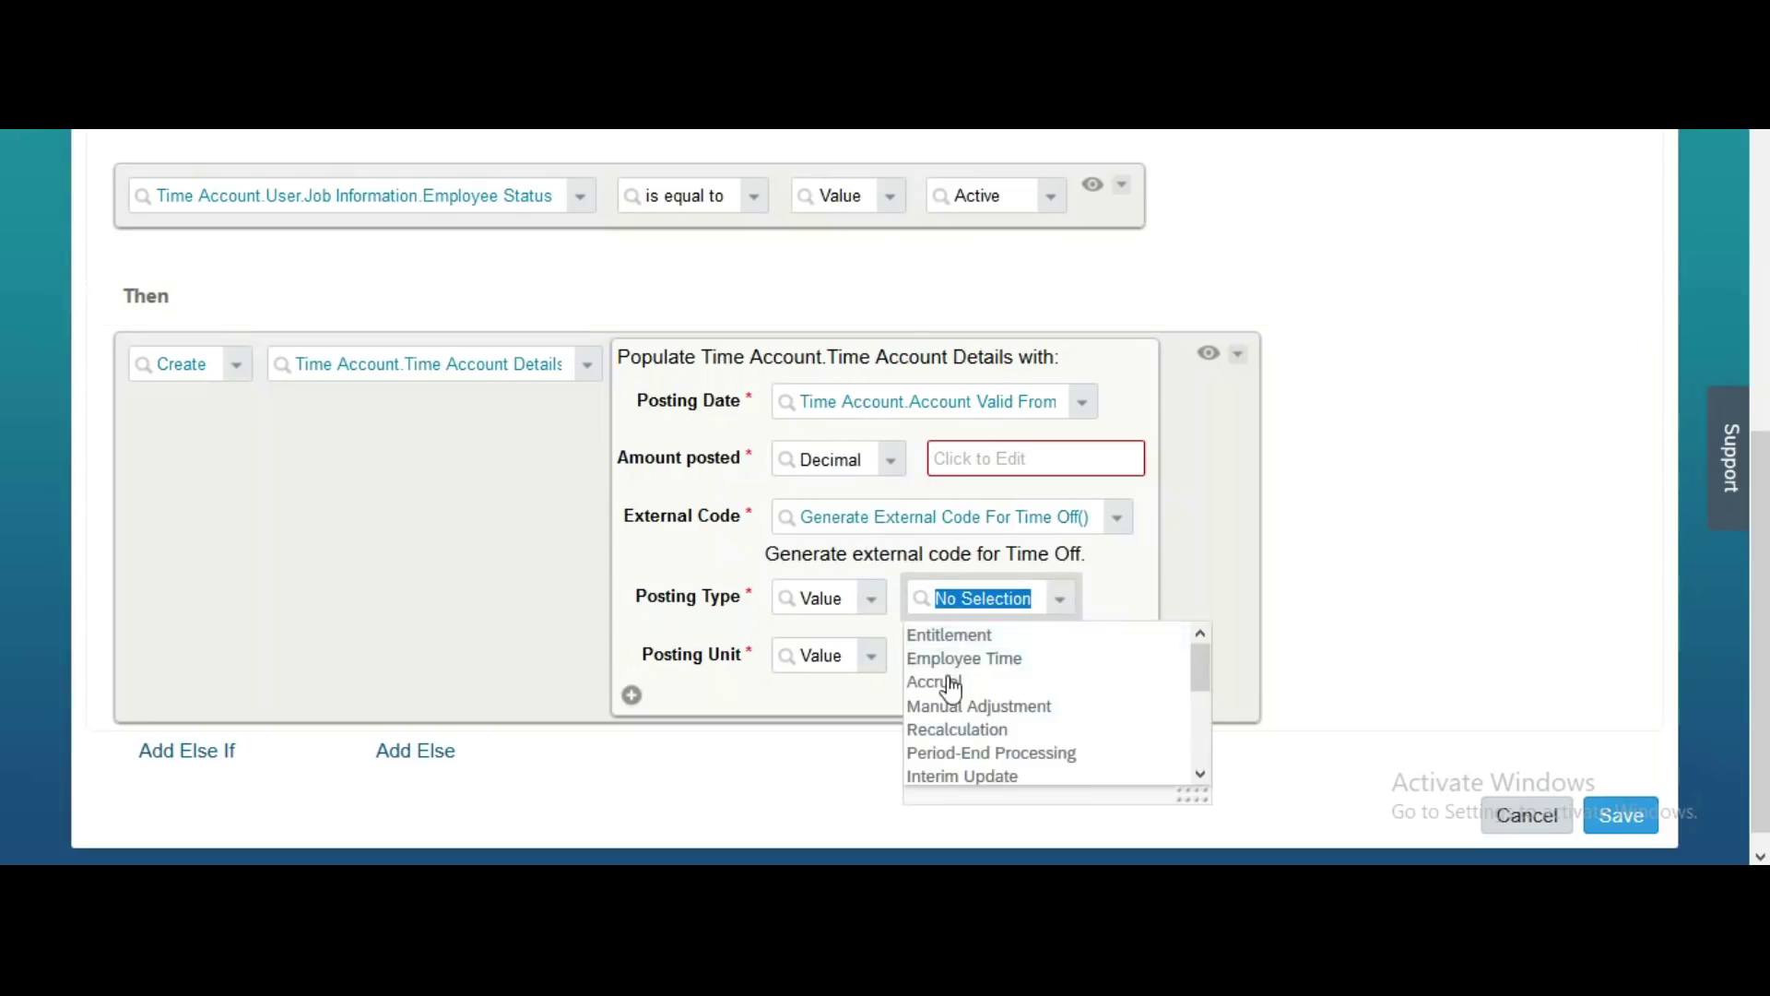
left_click(950, 686)
left_click(885, 671)
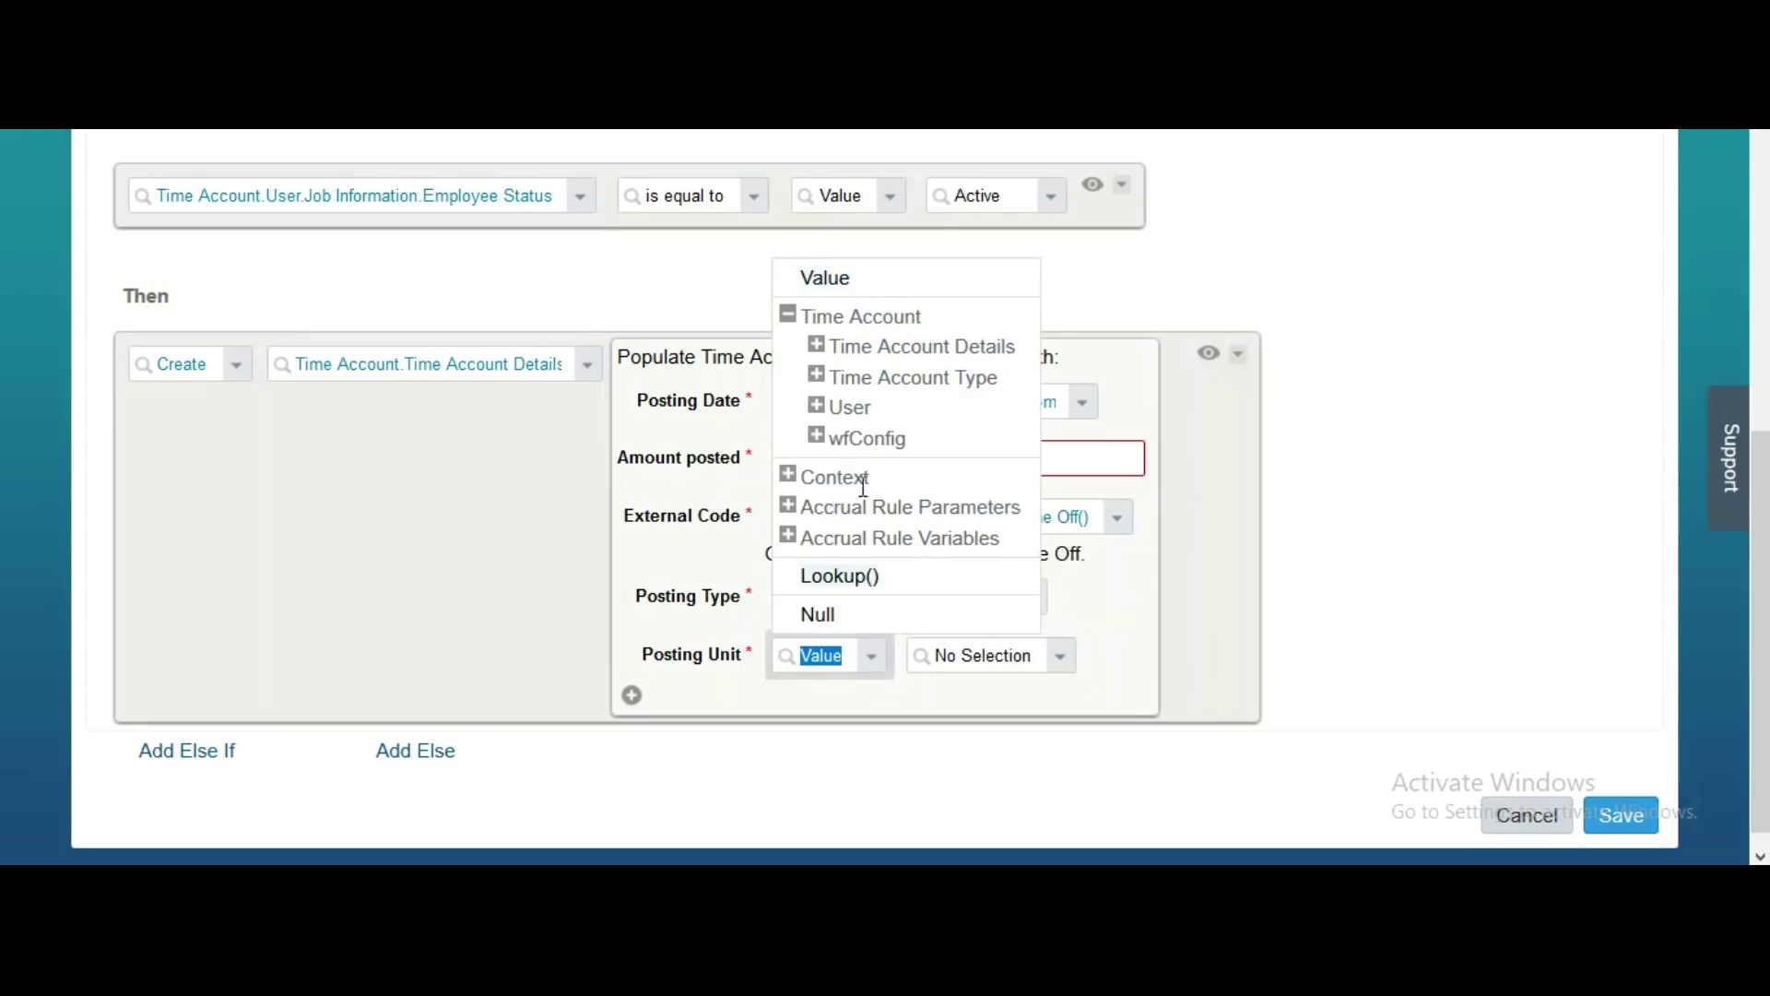
left_click(820, 381)
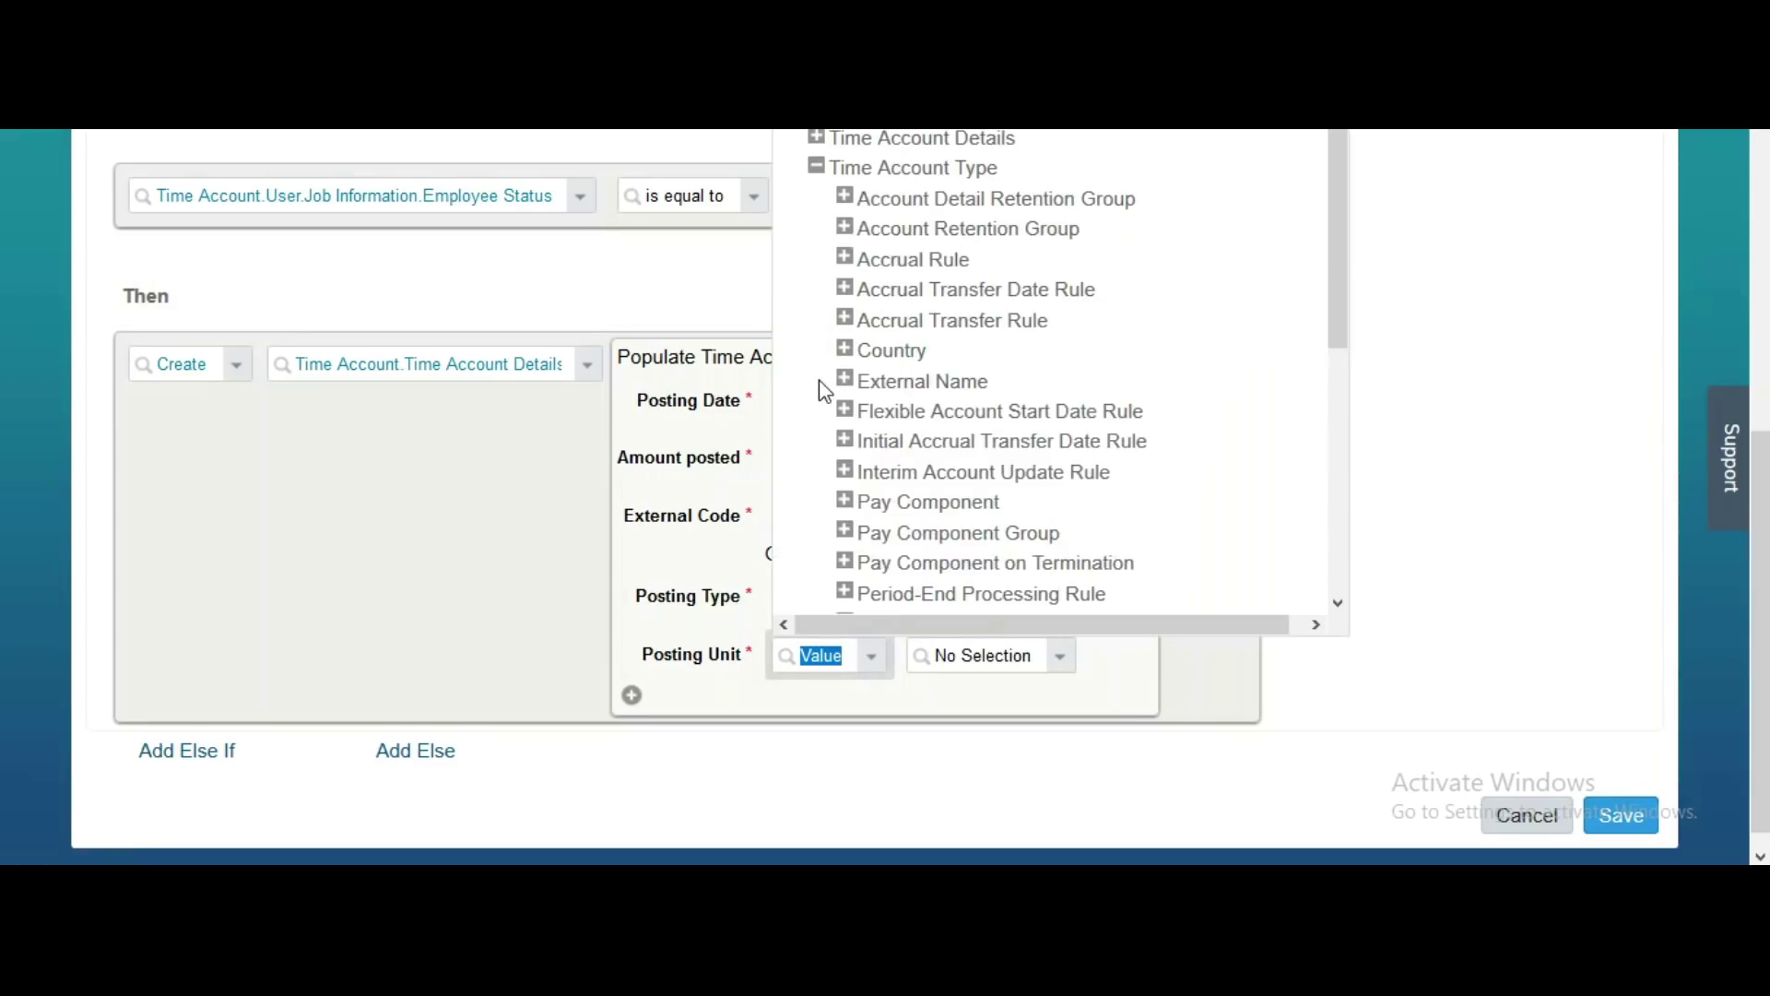
left_click_drag(1337, 277, 1346, 466)
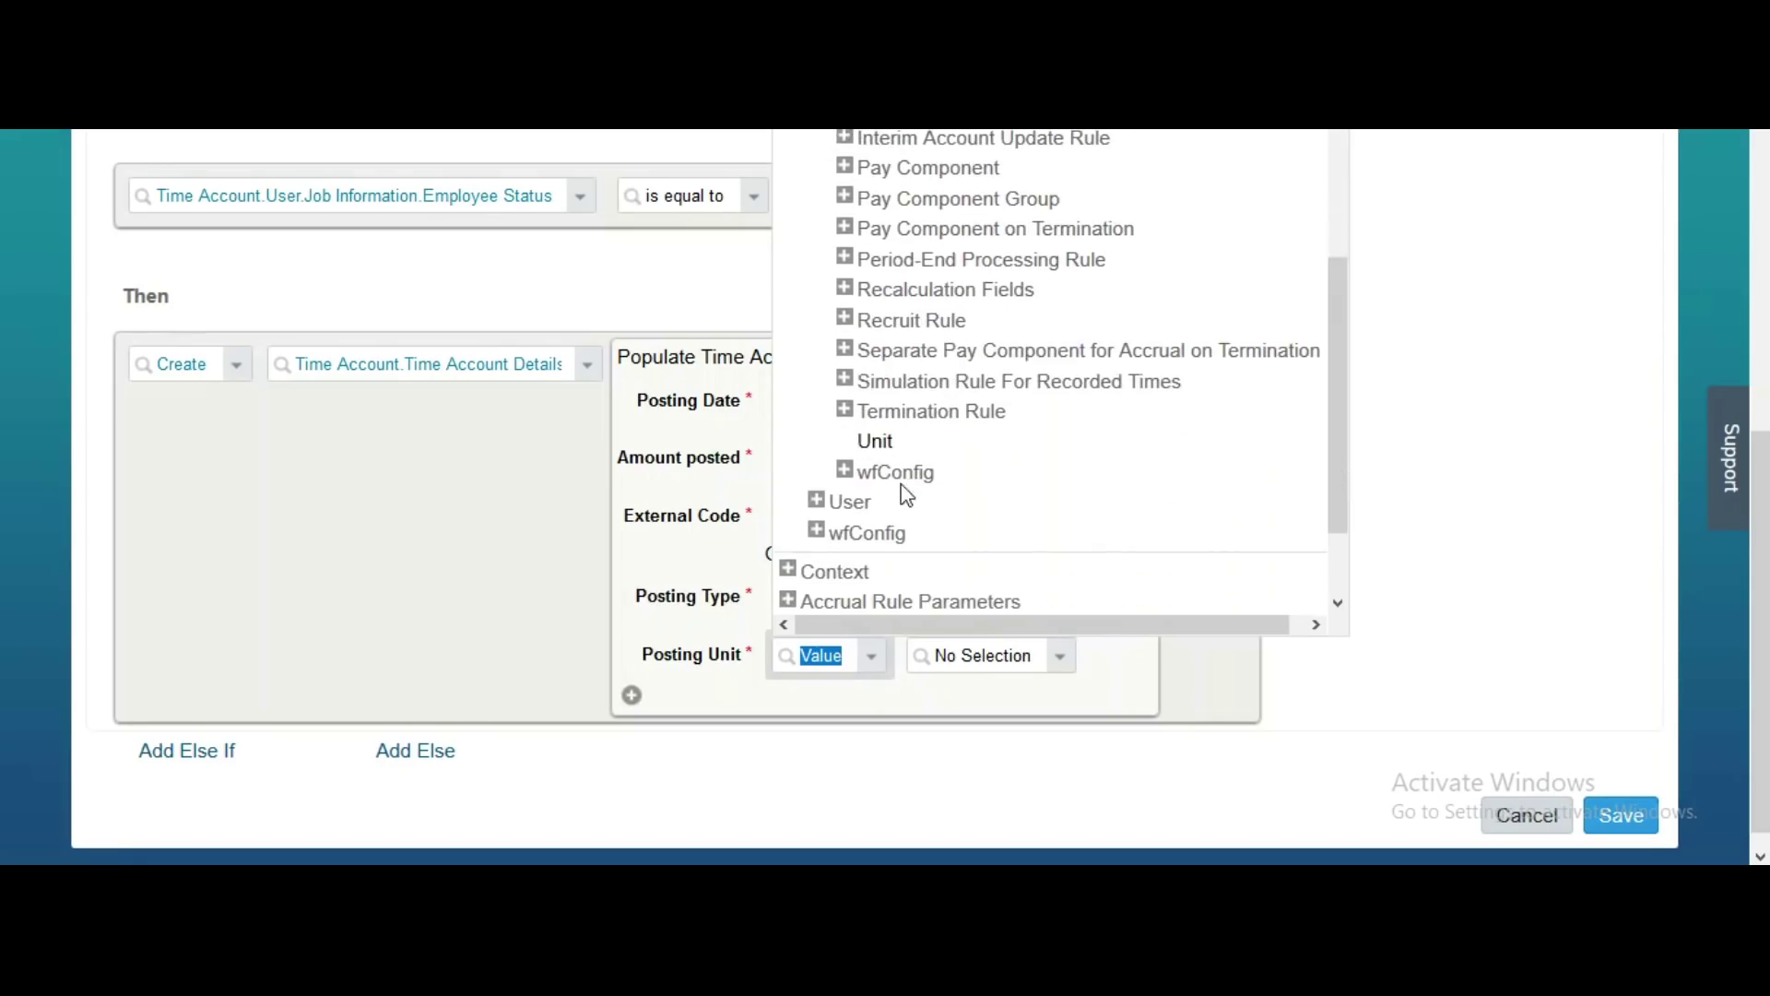
left_click(875, 443)
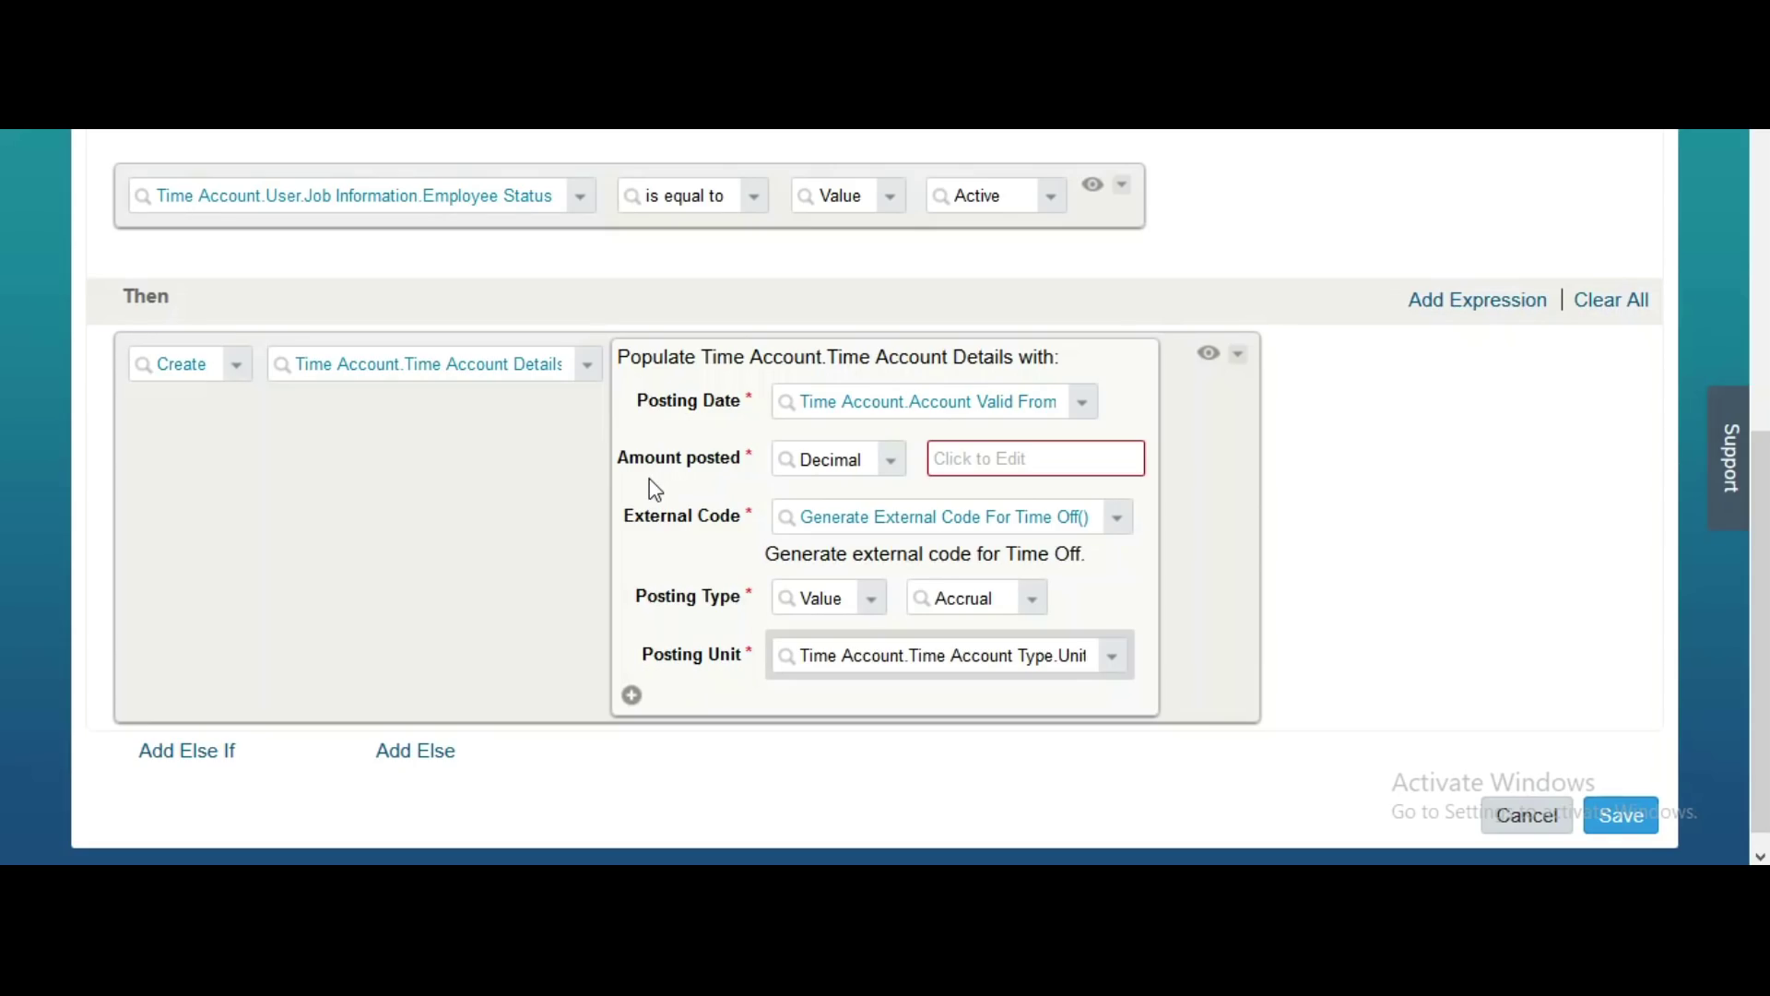
Set Amount posted to Cardinality() with the value Time Account.User.Job Information.Holiday Calendar.Holiday Assignments
left_click(893, 468)
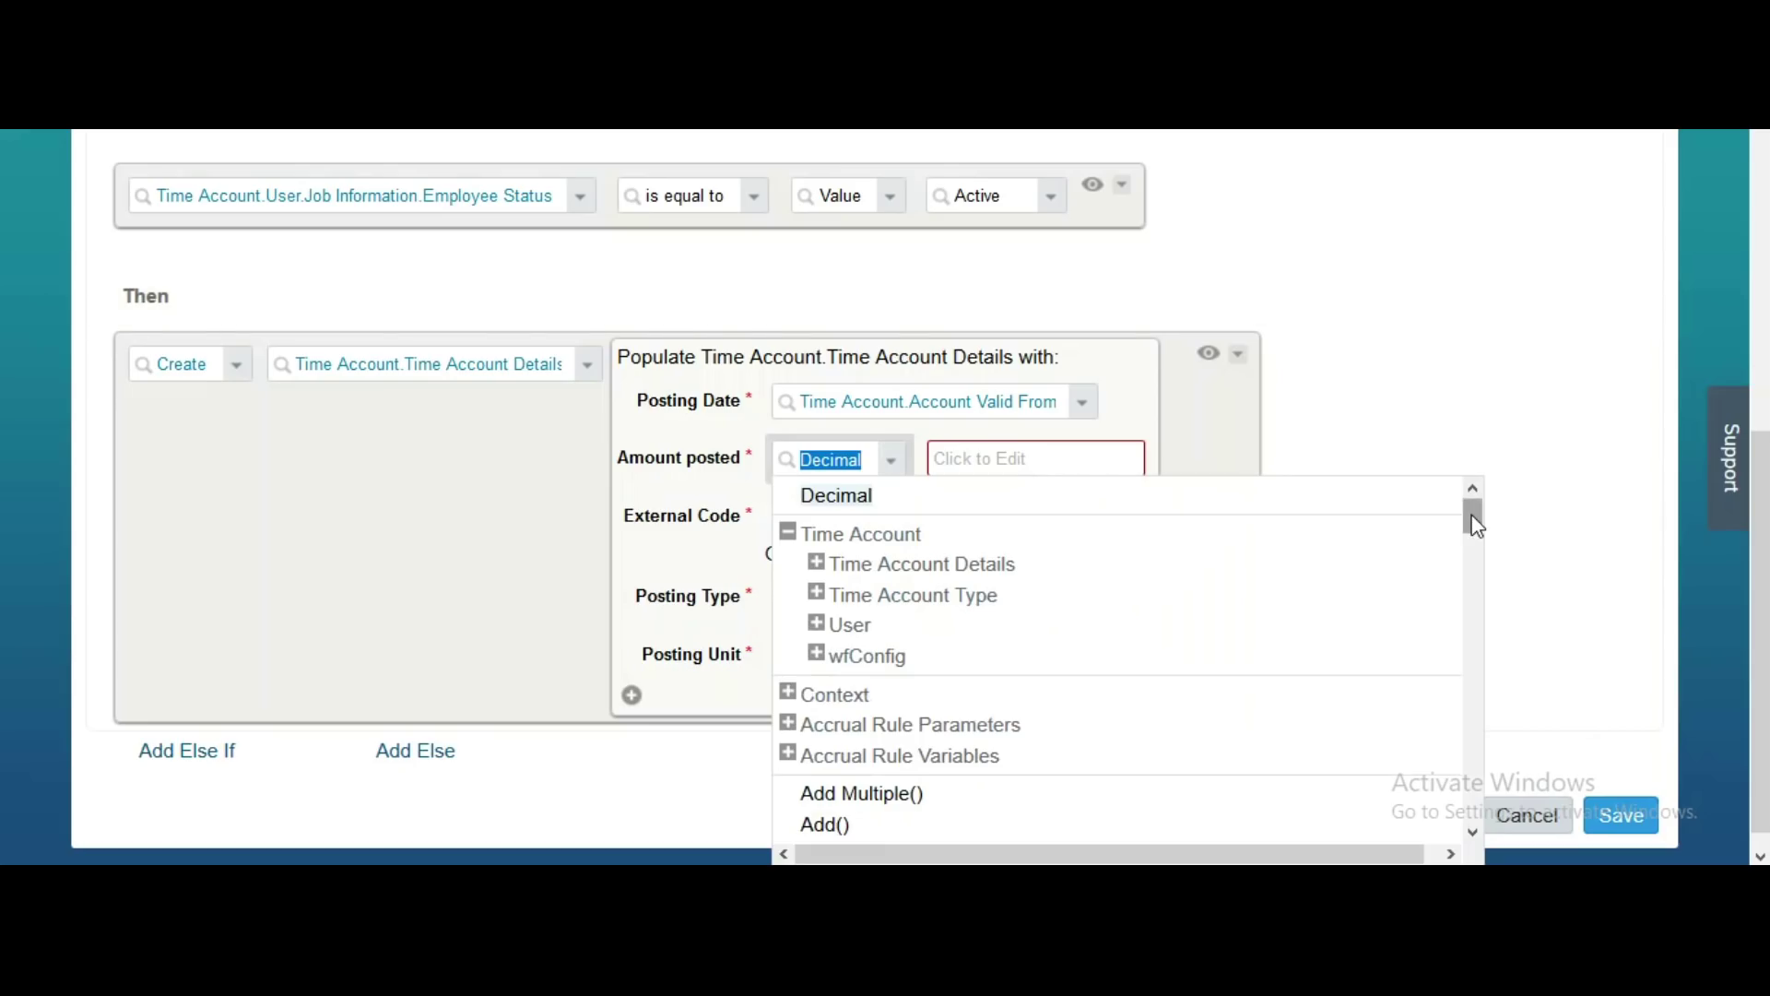
left_click_drag(1473, 518, 1474, 573)
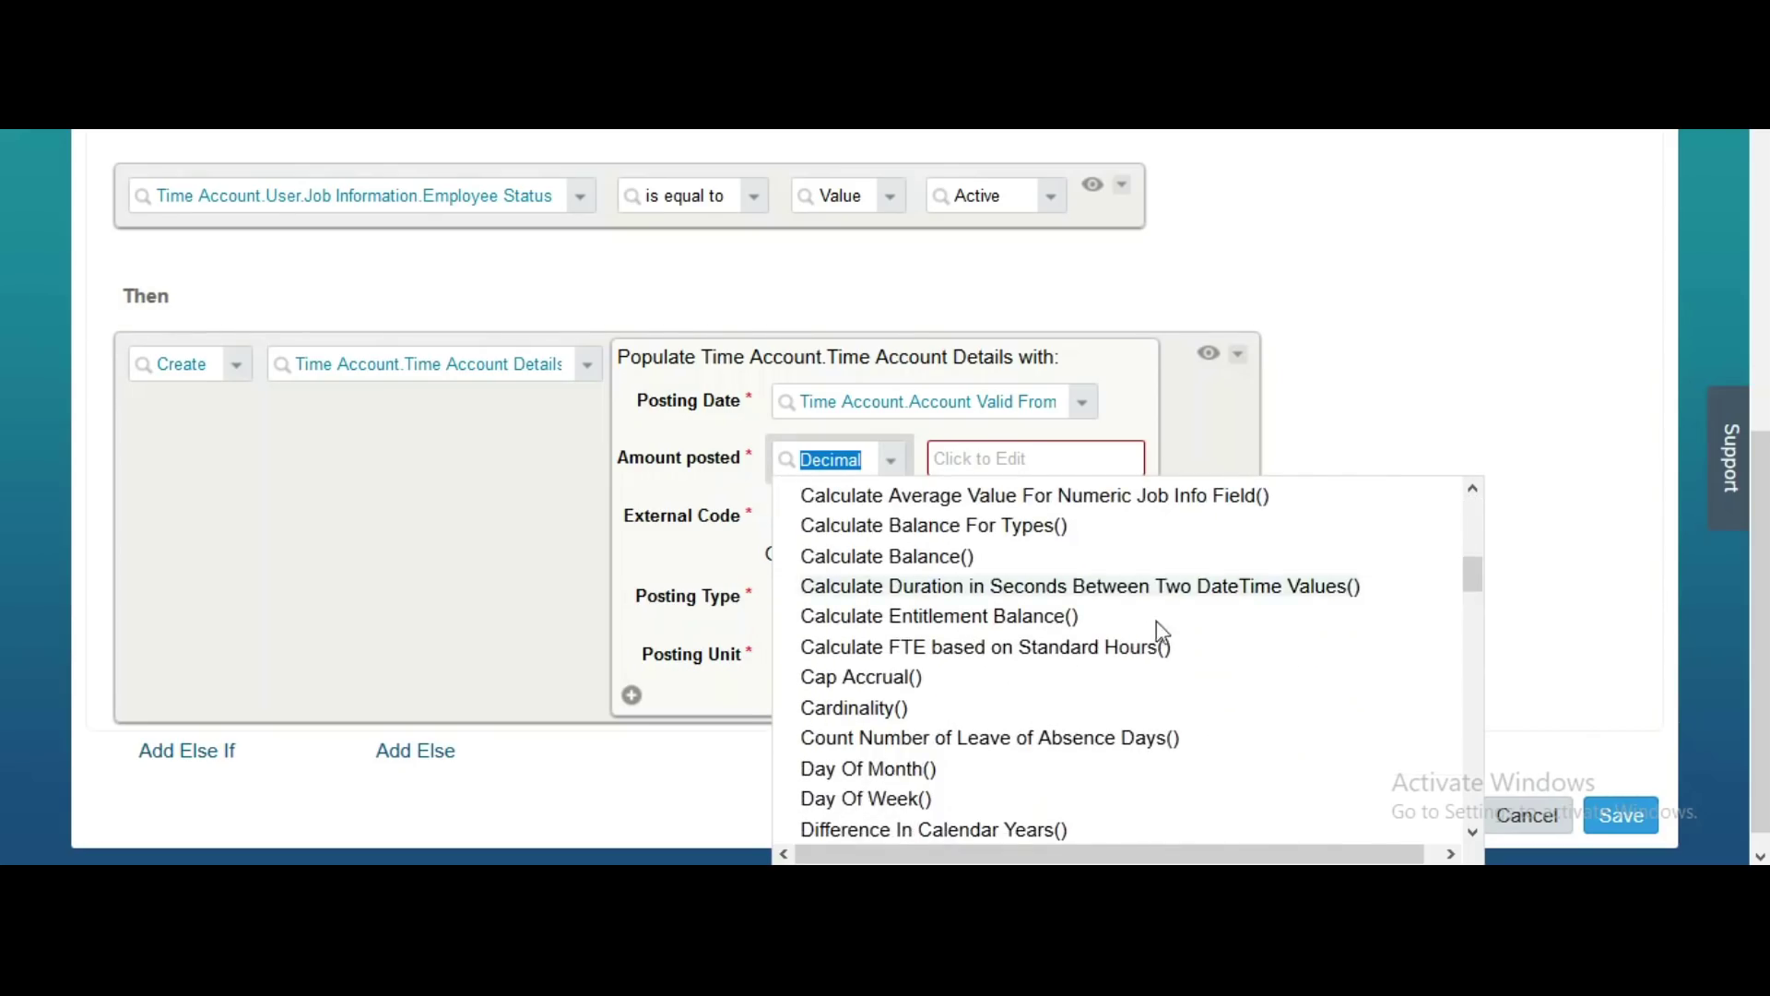
left_click(826, 710)
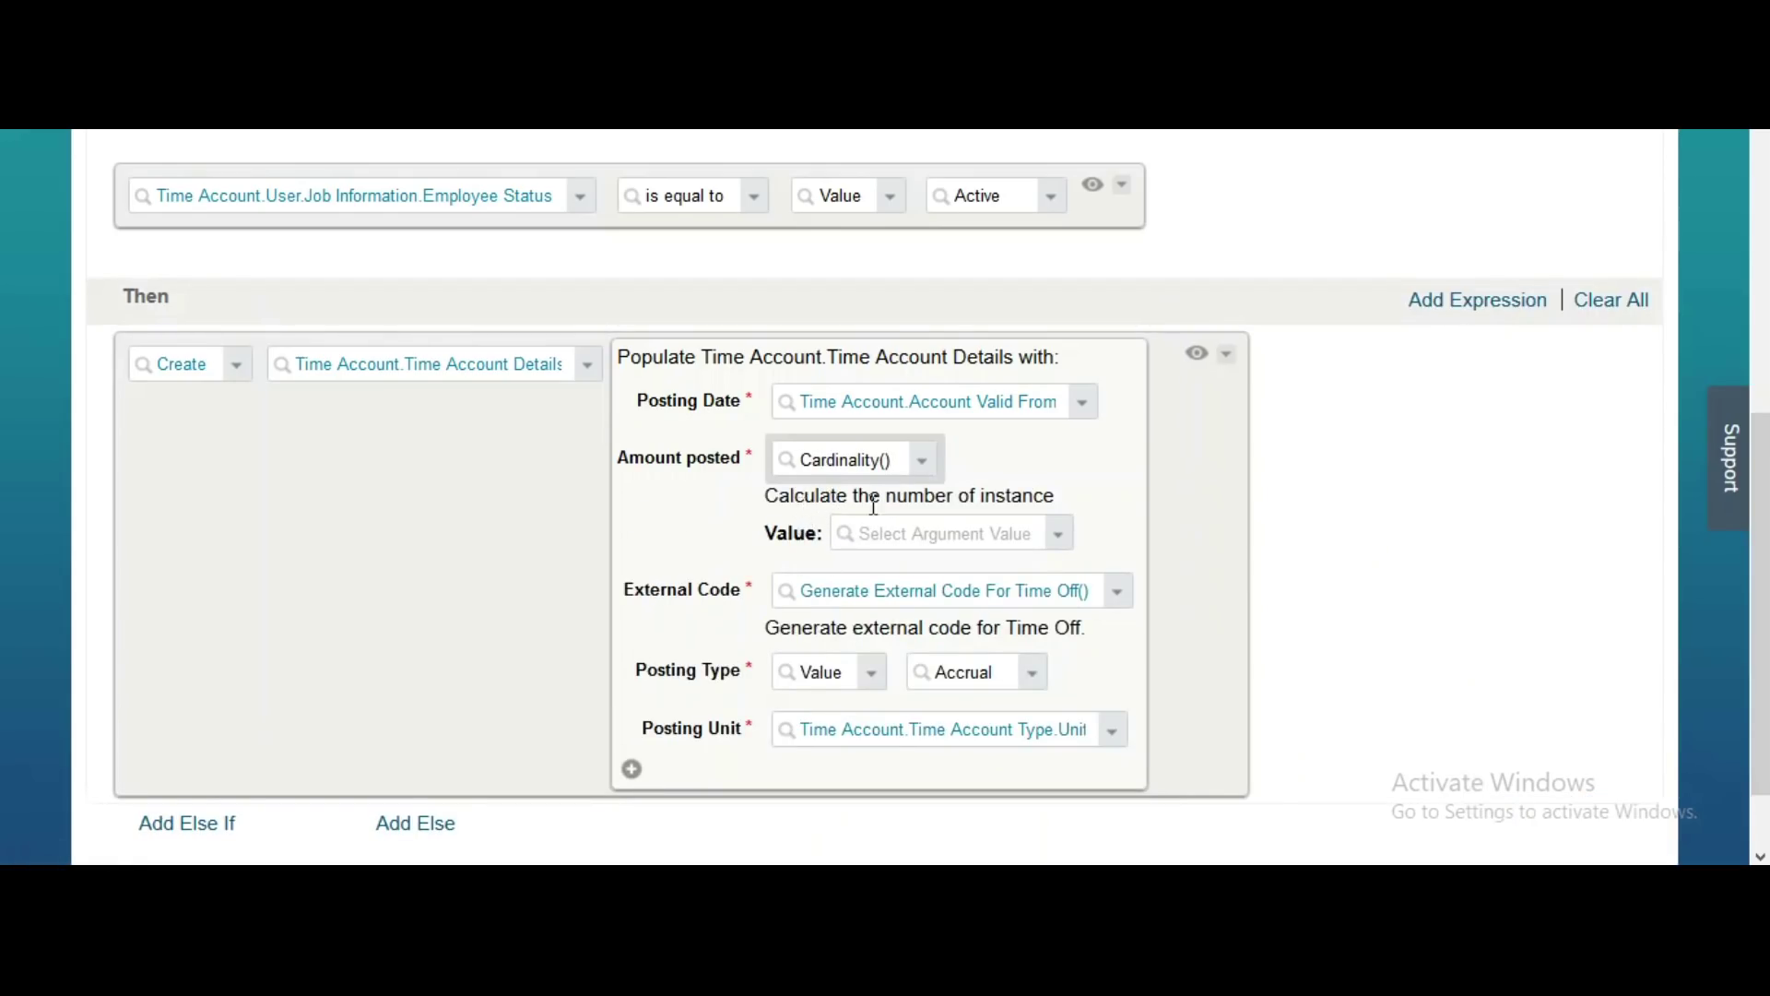
left_click(1061, 536)
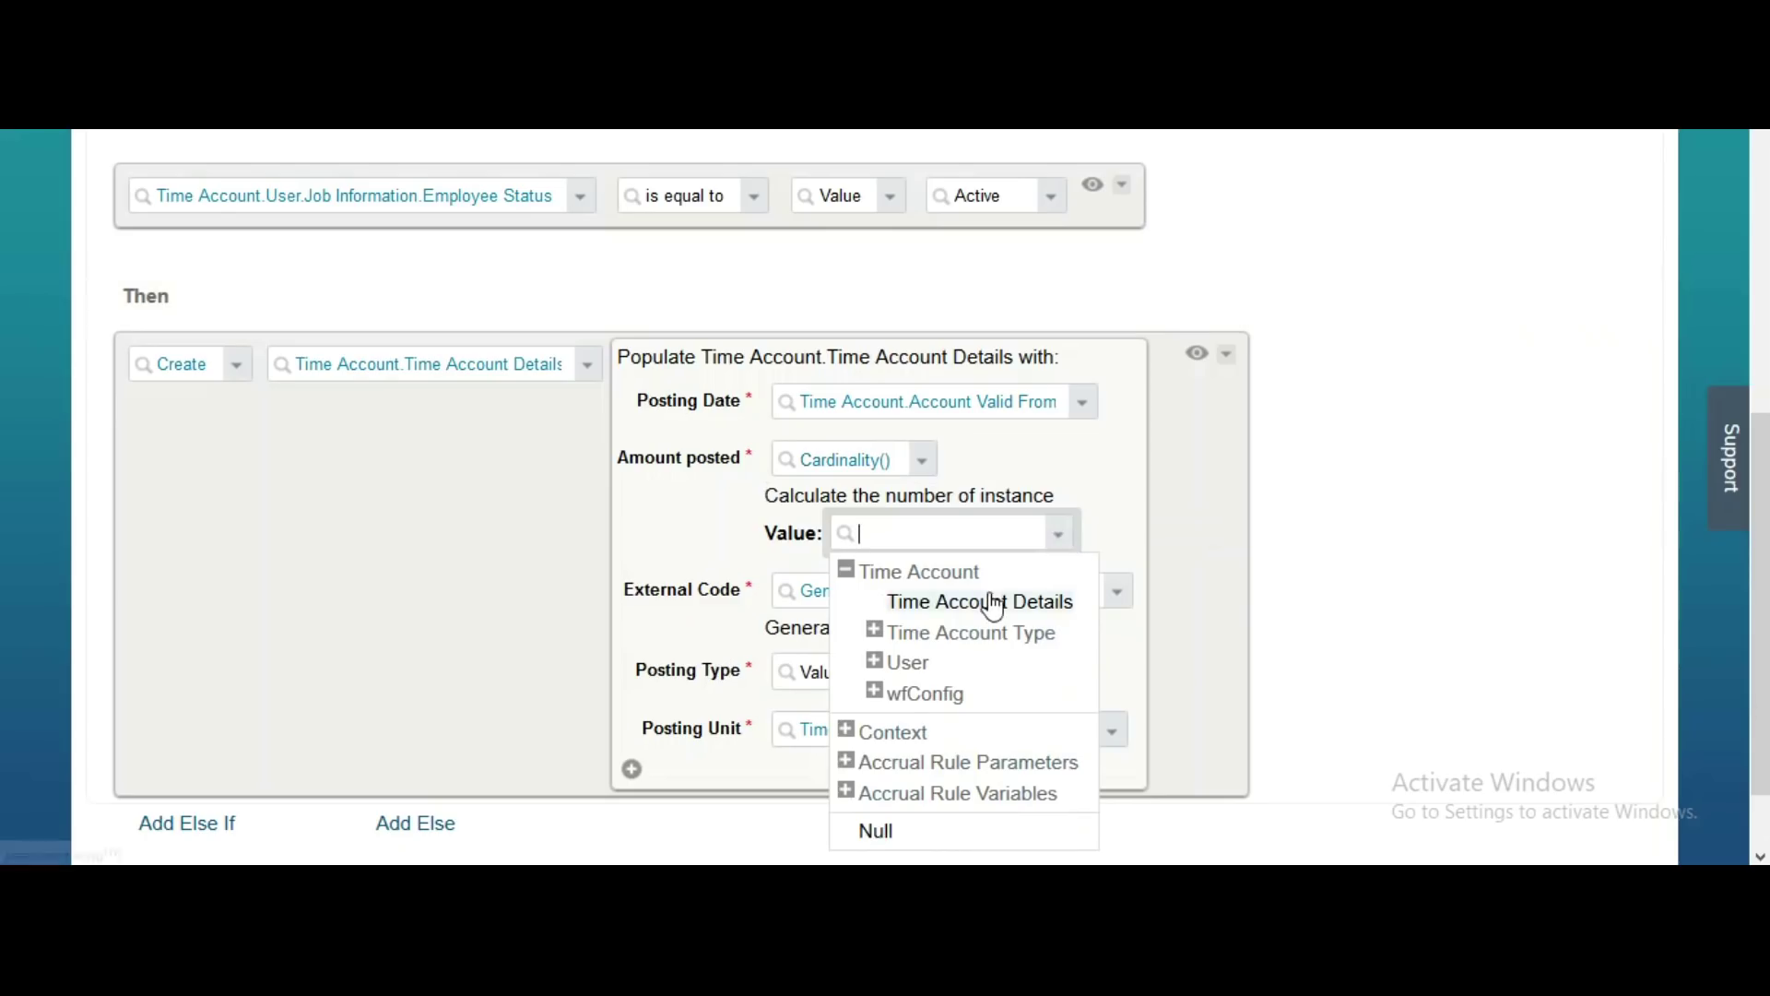
left_click(876, 664)
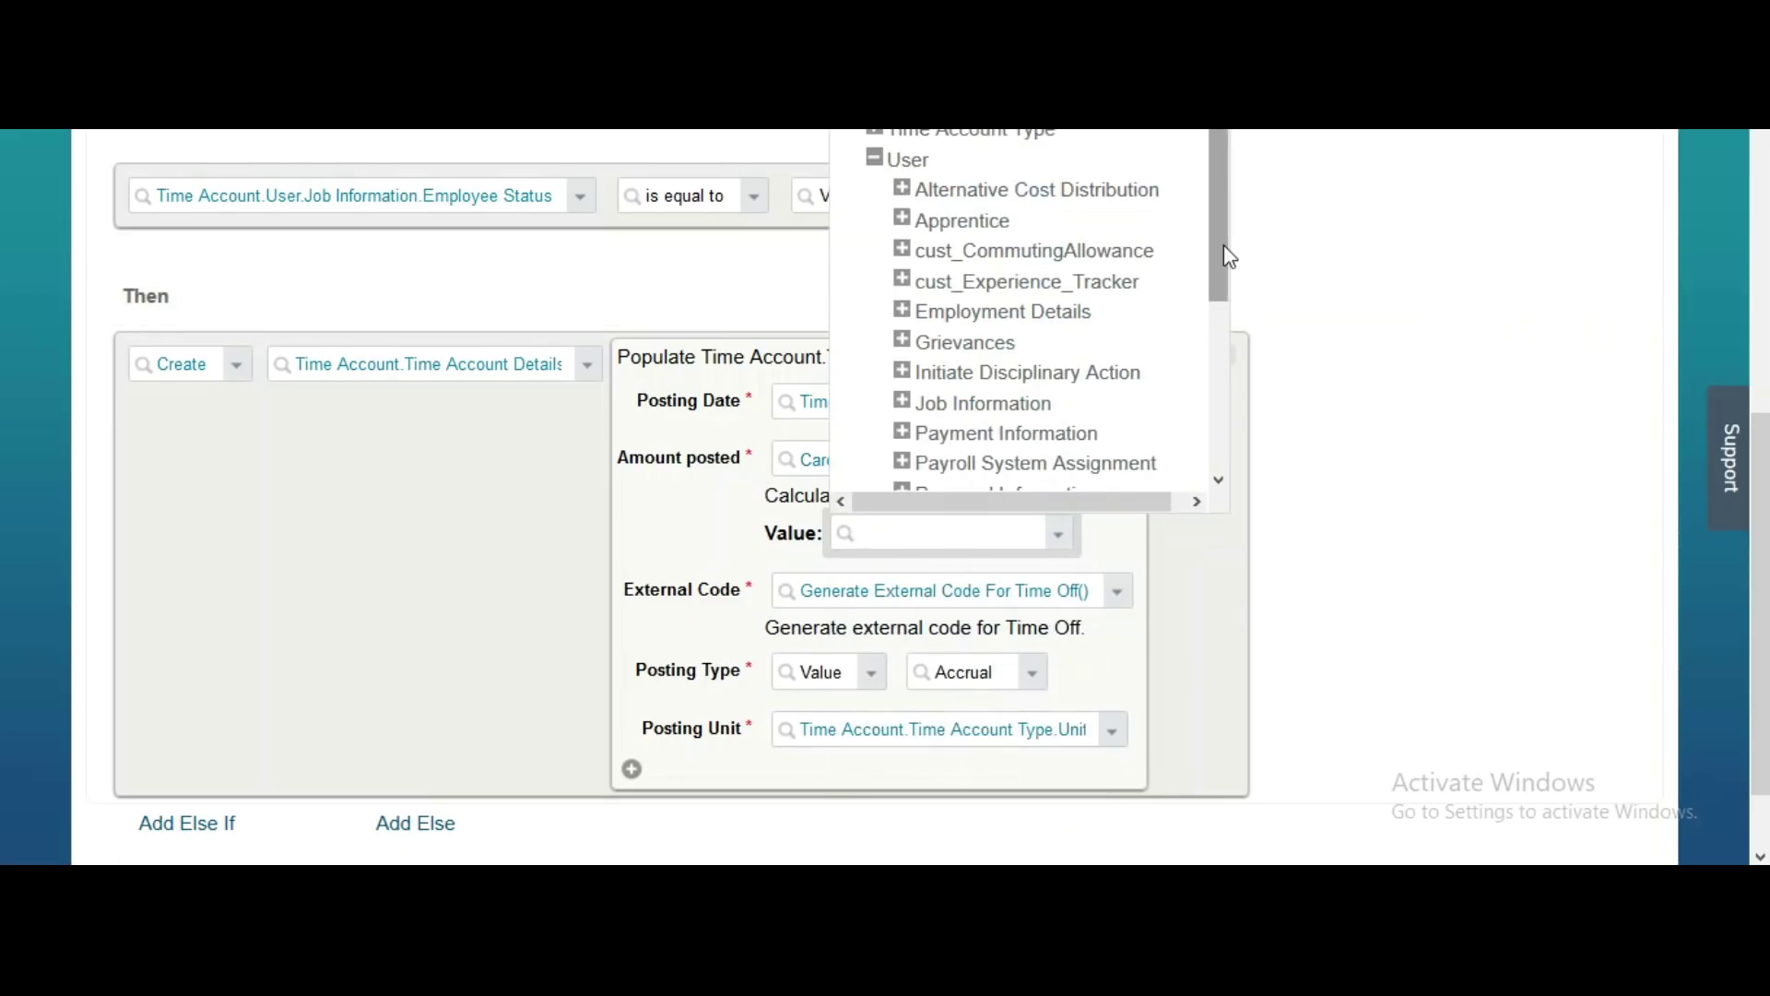
left_click_drag(1221, 258, 1219, 352)
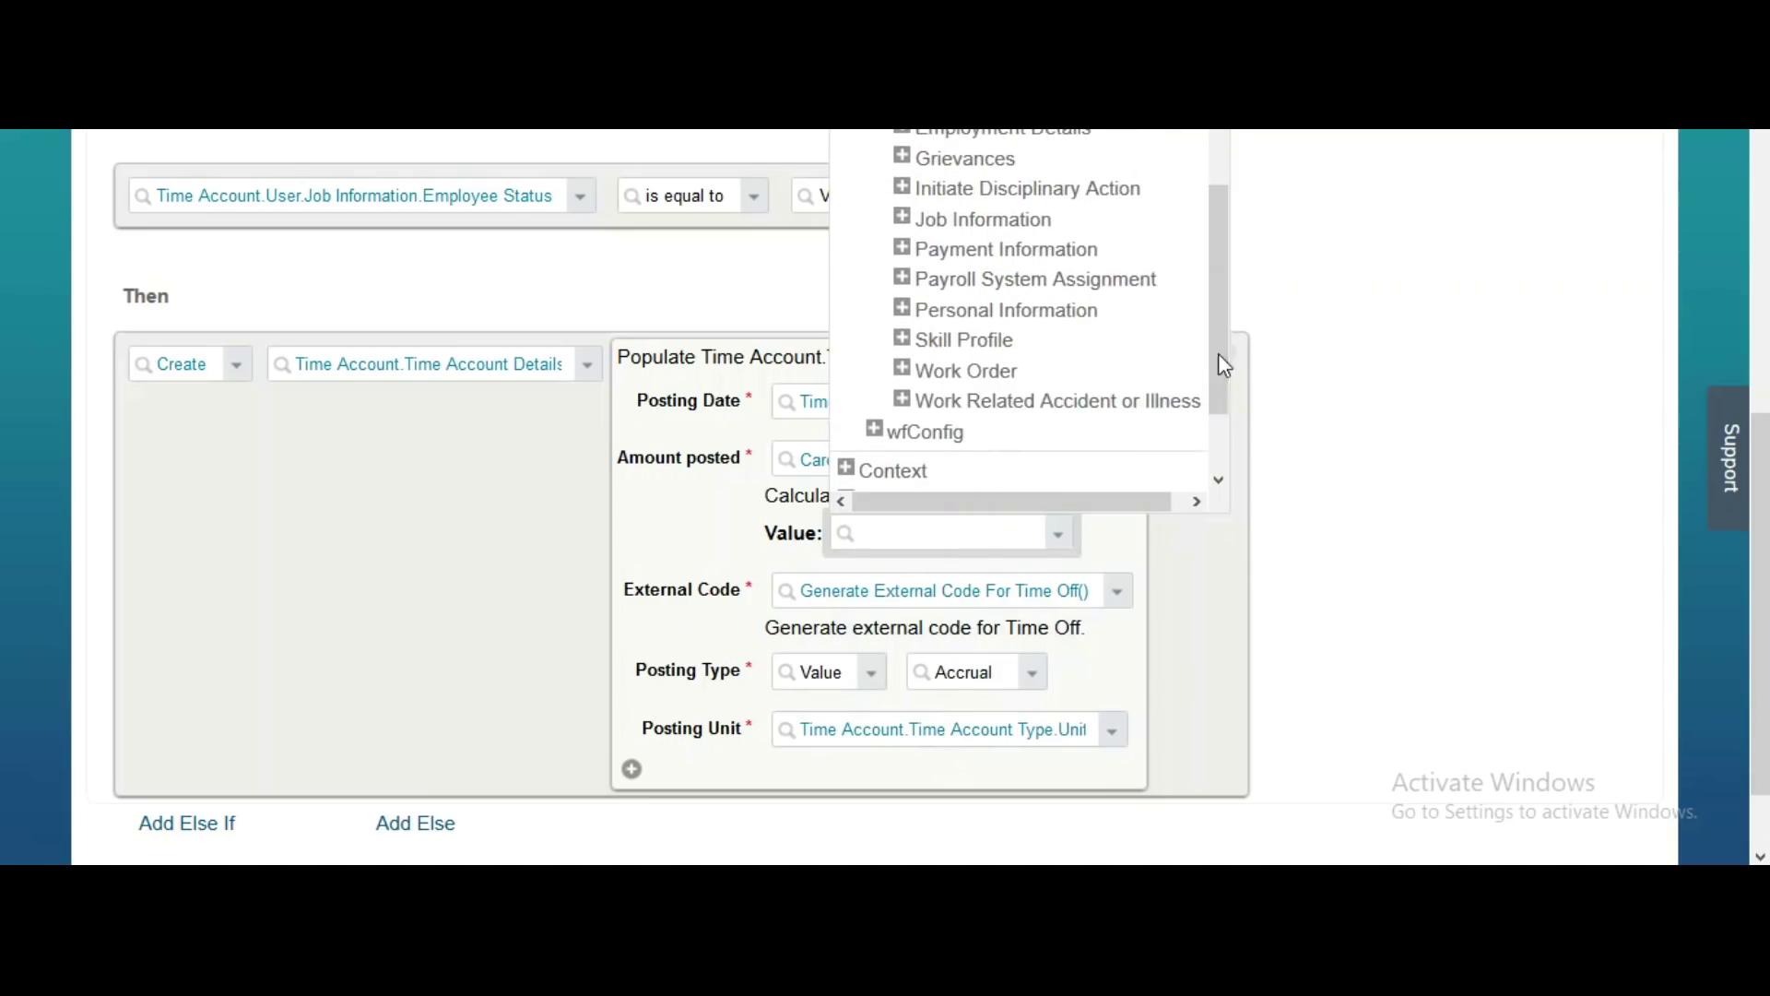
left_click(893, 219)
left_click_drag(1430, 142, 1439, 212)
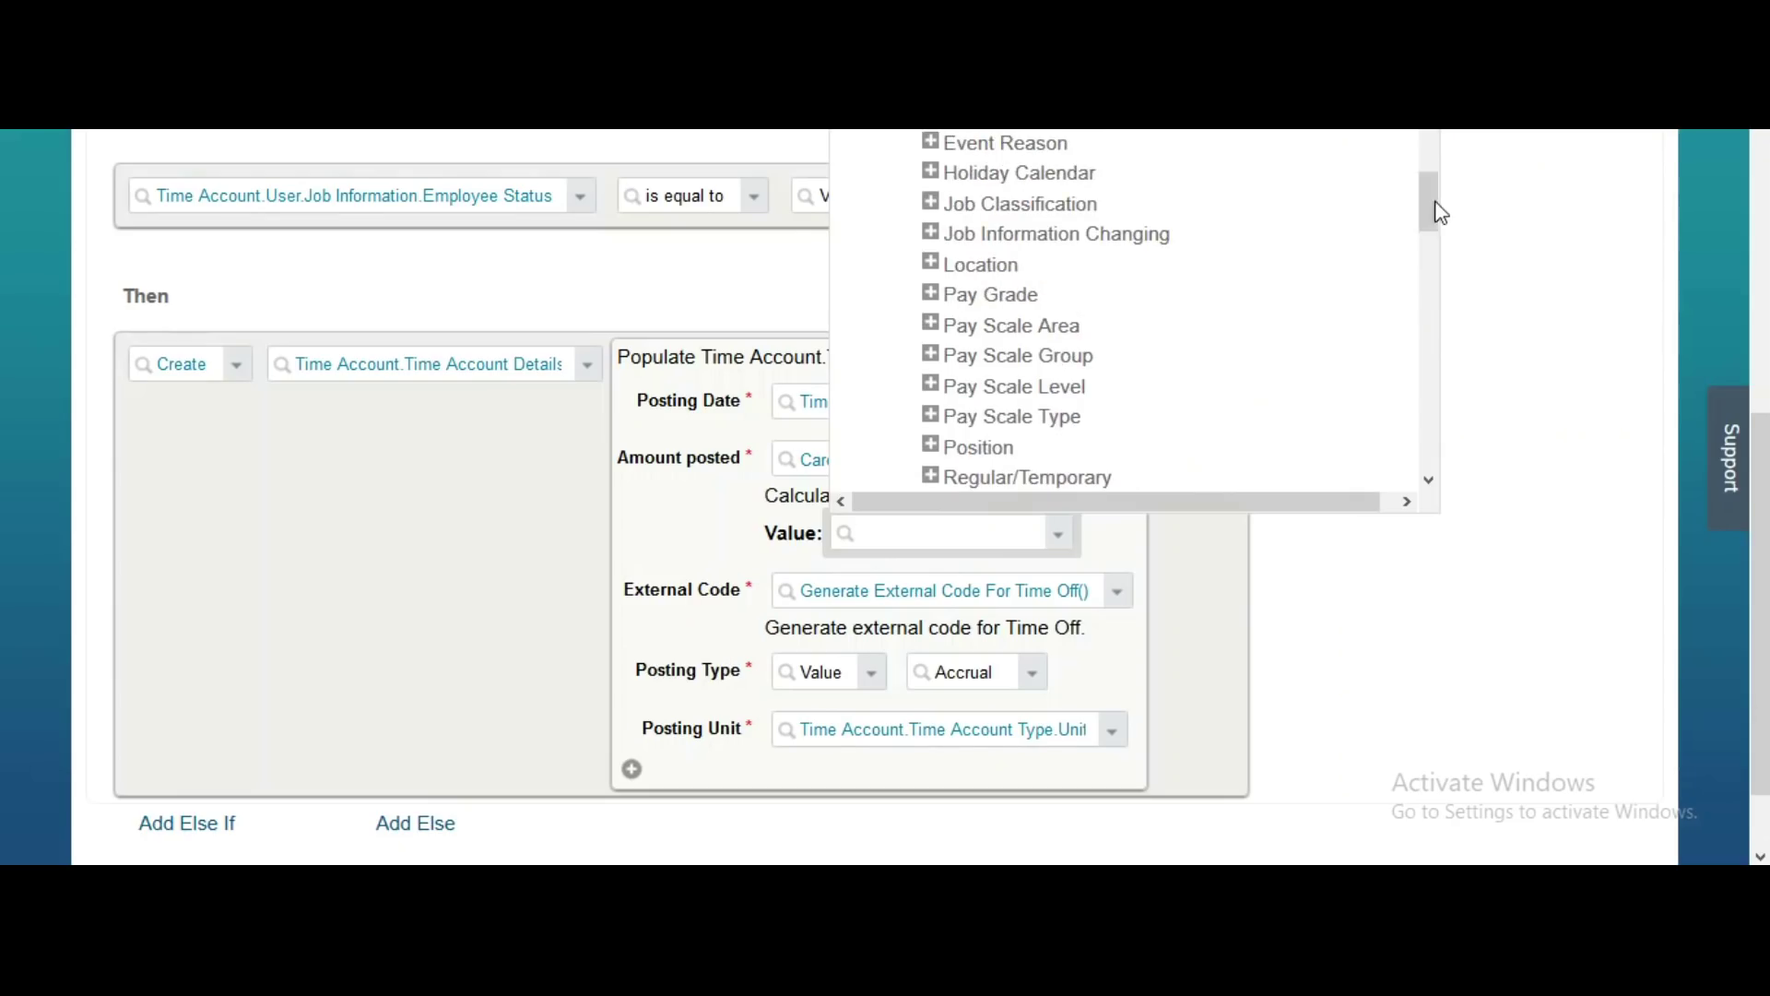
left_click(931, 175)
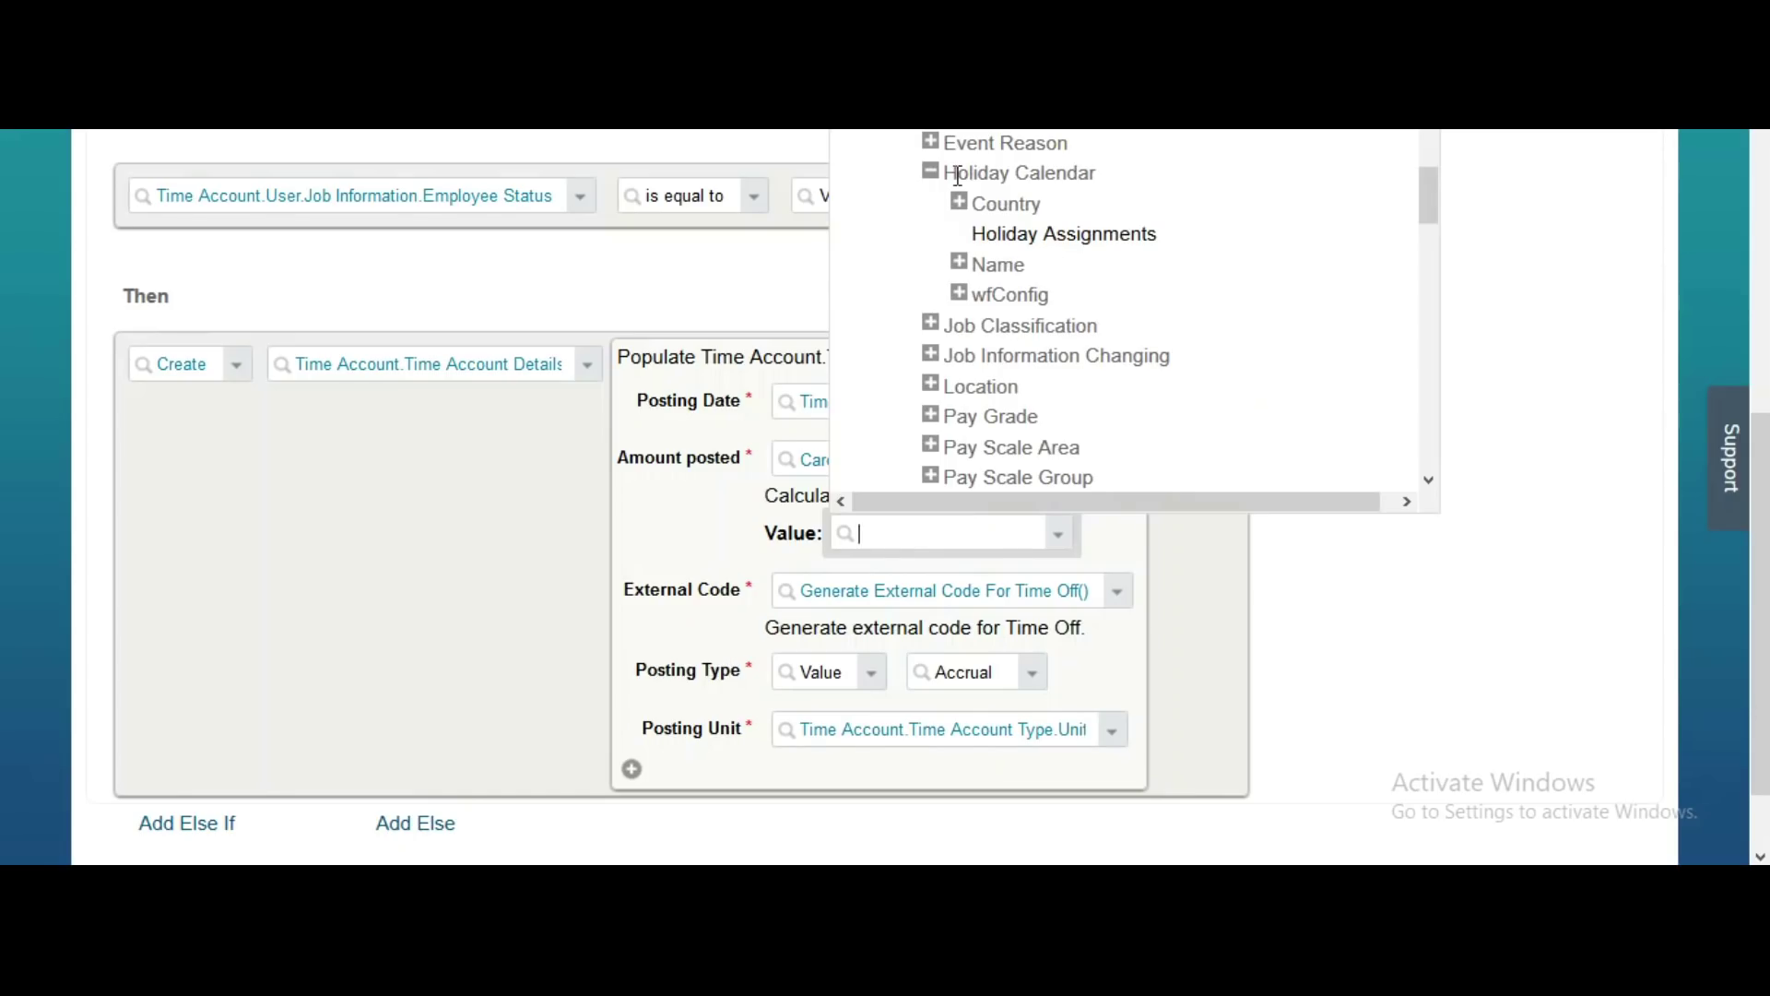
left_click(996, 242)
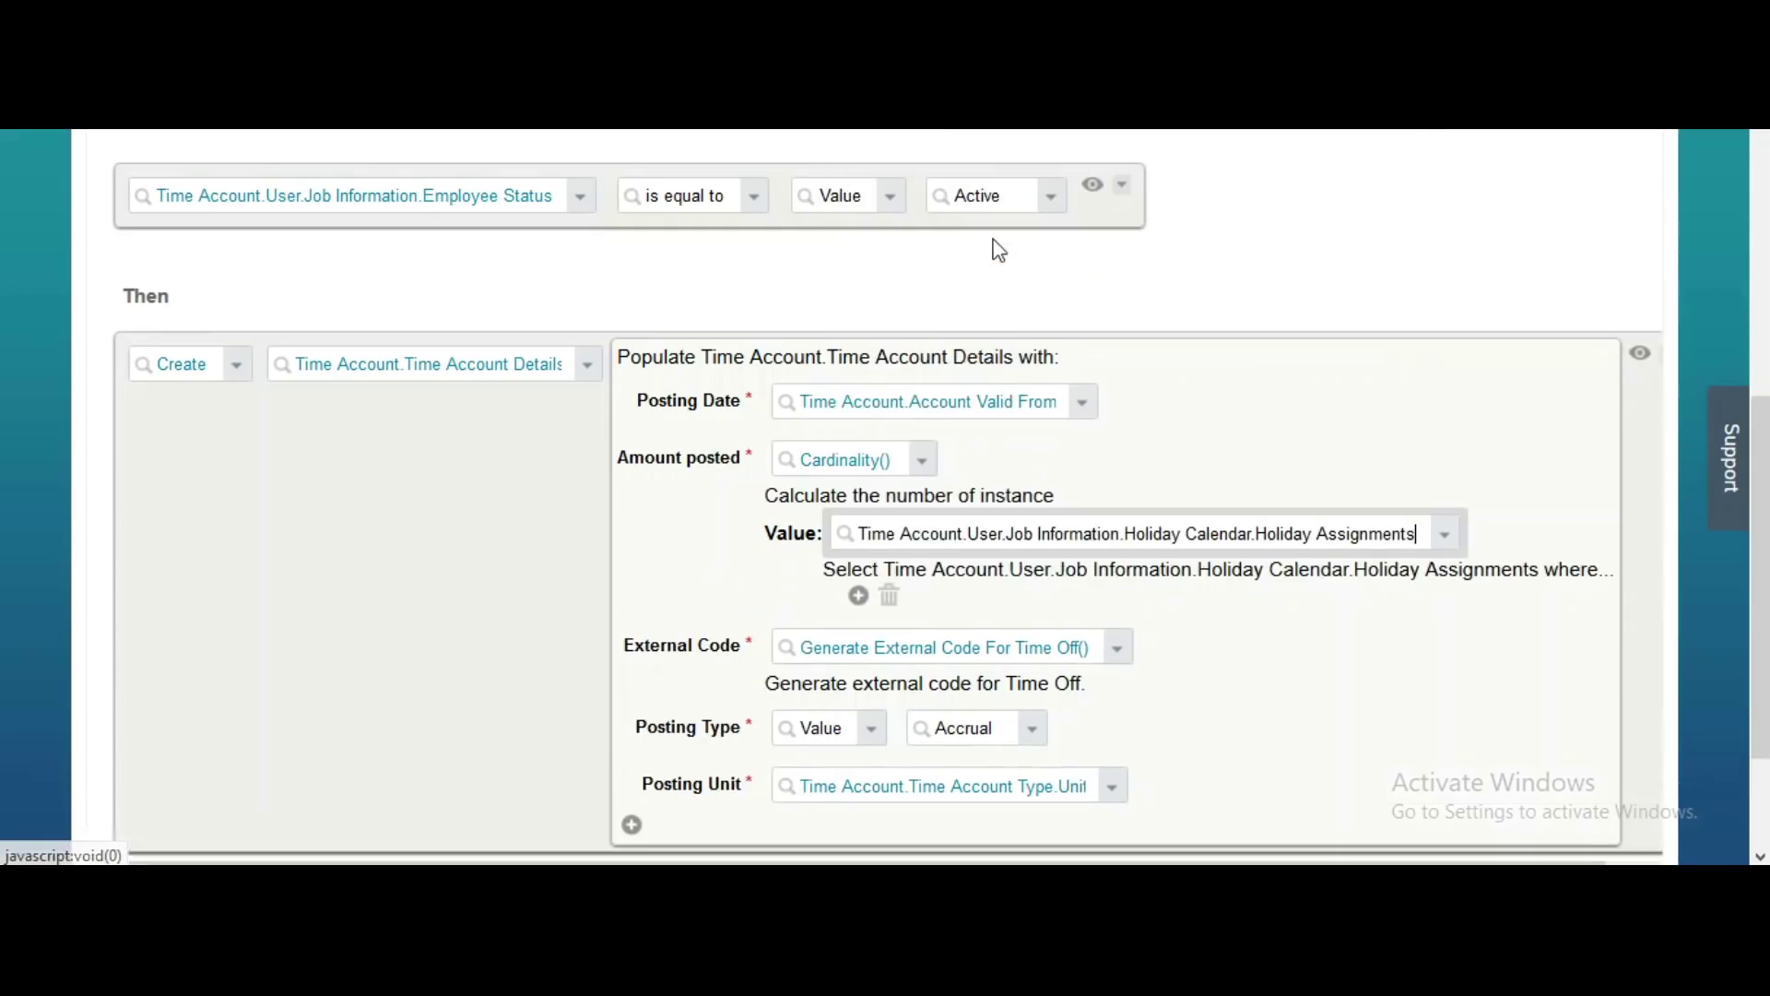
Filter the Holiday Assignments to those whose Holiday Class is equal to the value None, and save the rule
left_click_drag(1766, 424, 1766, 472)
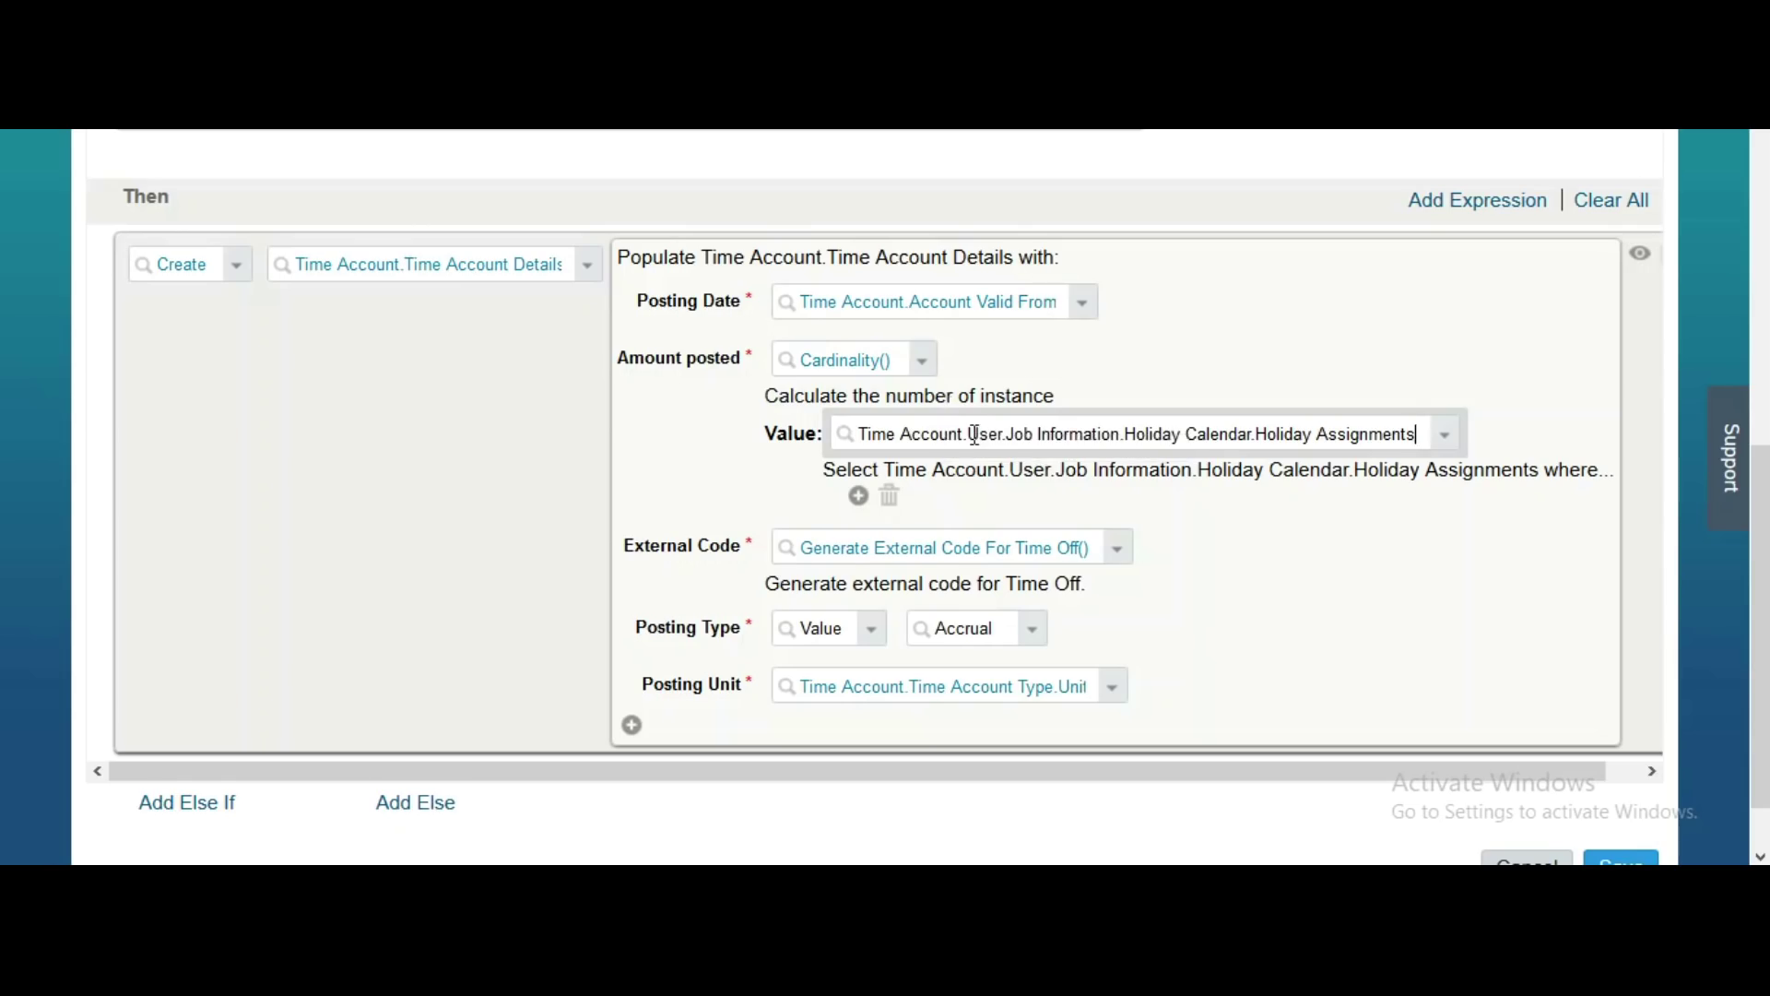
left_click(859, 497)
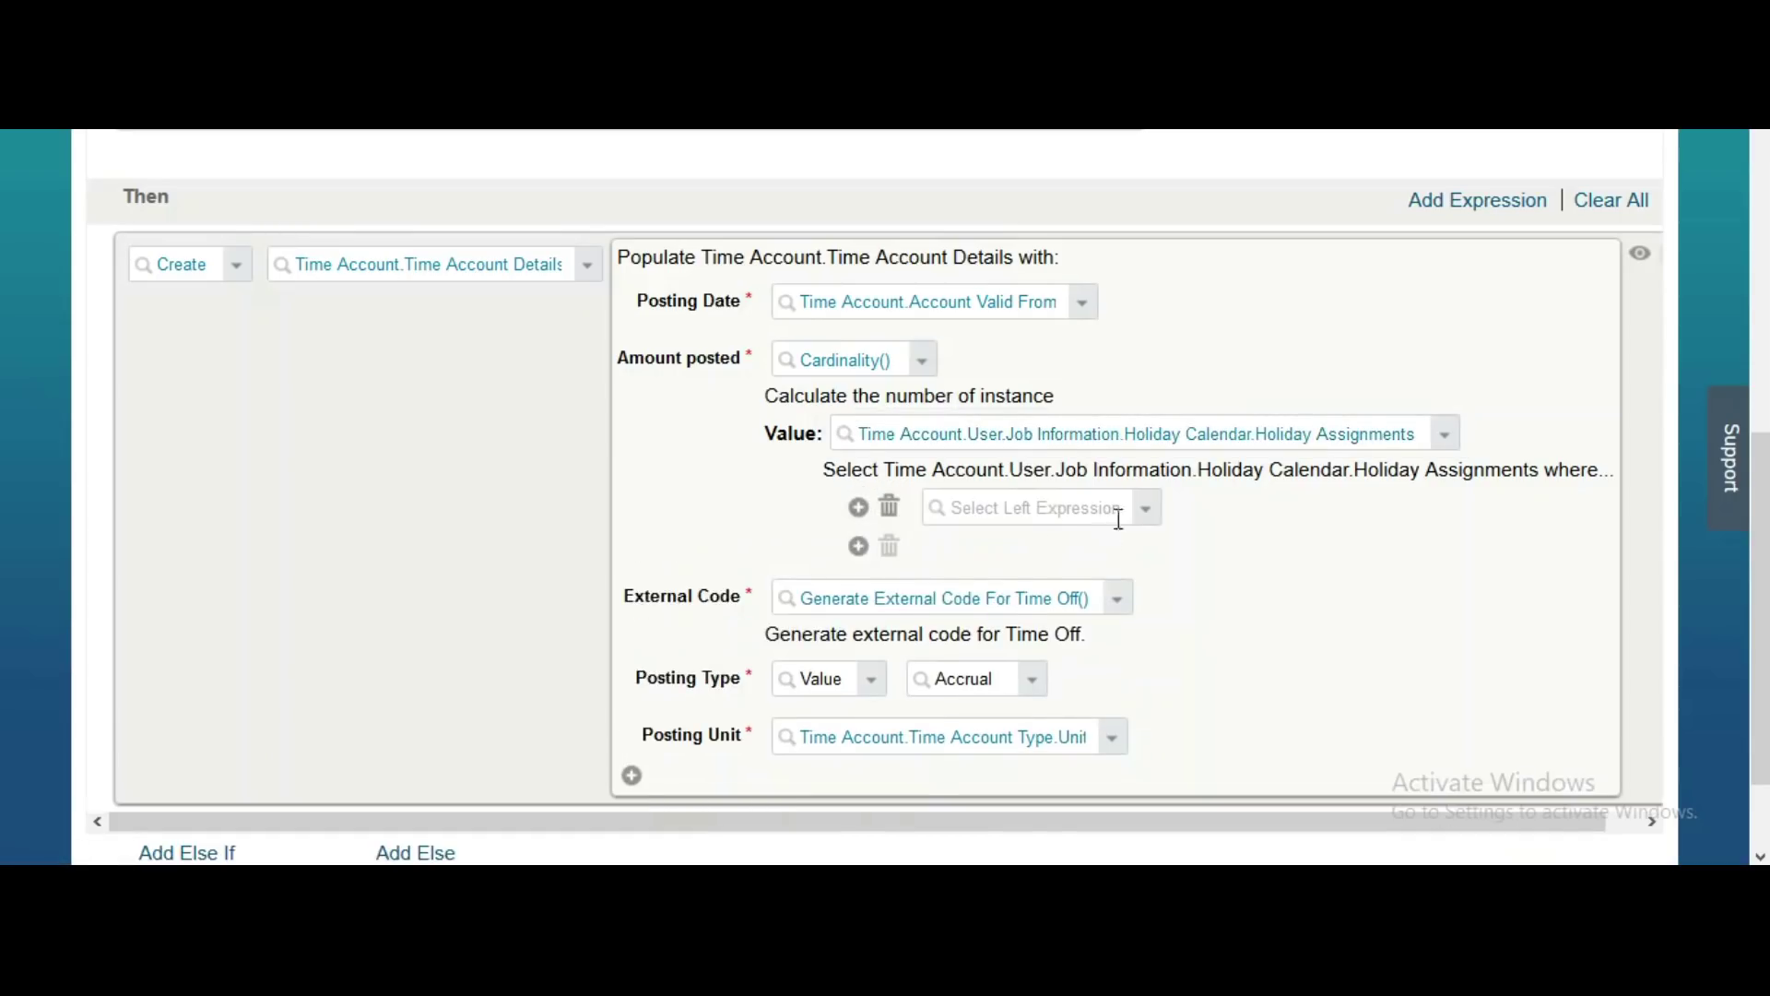
left_click(1148, 512)
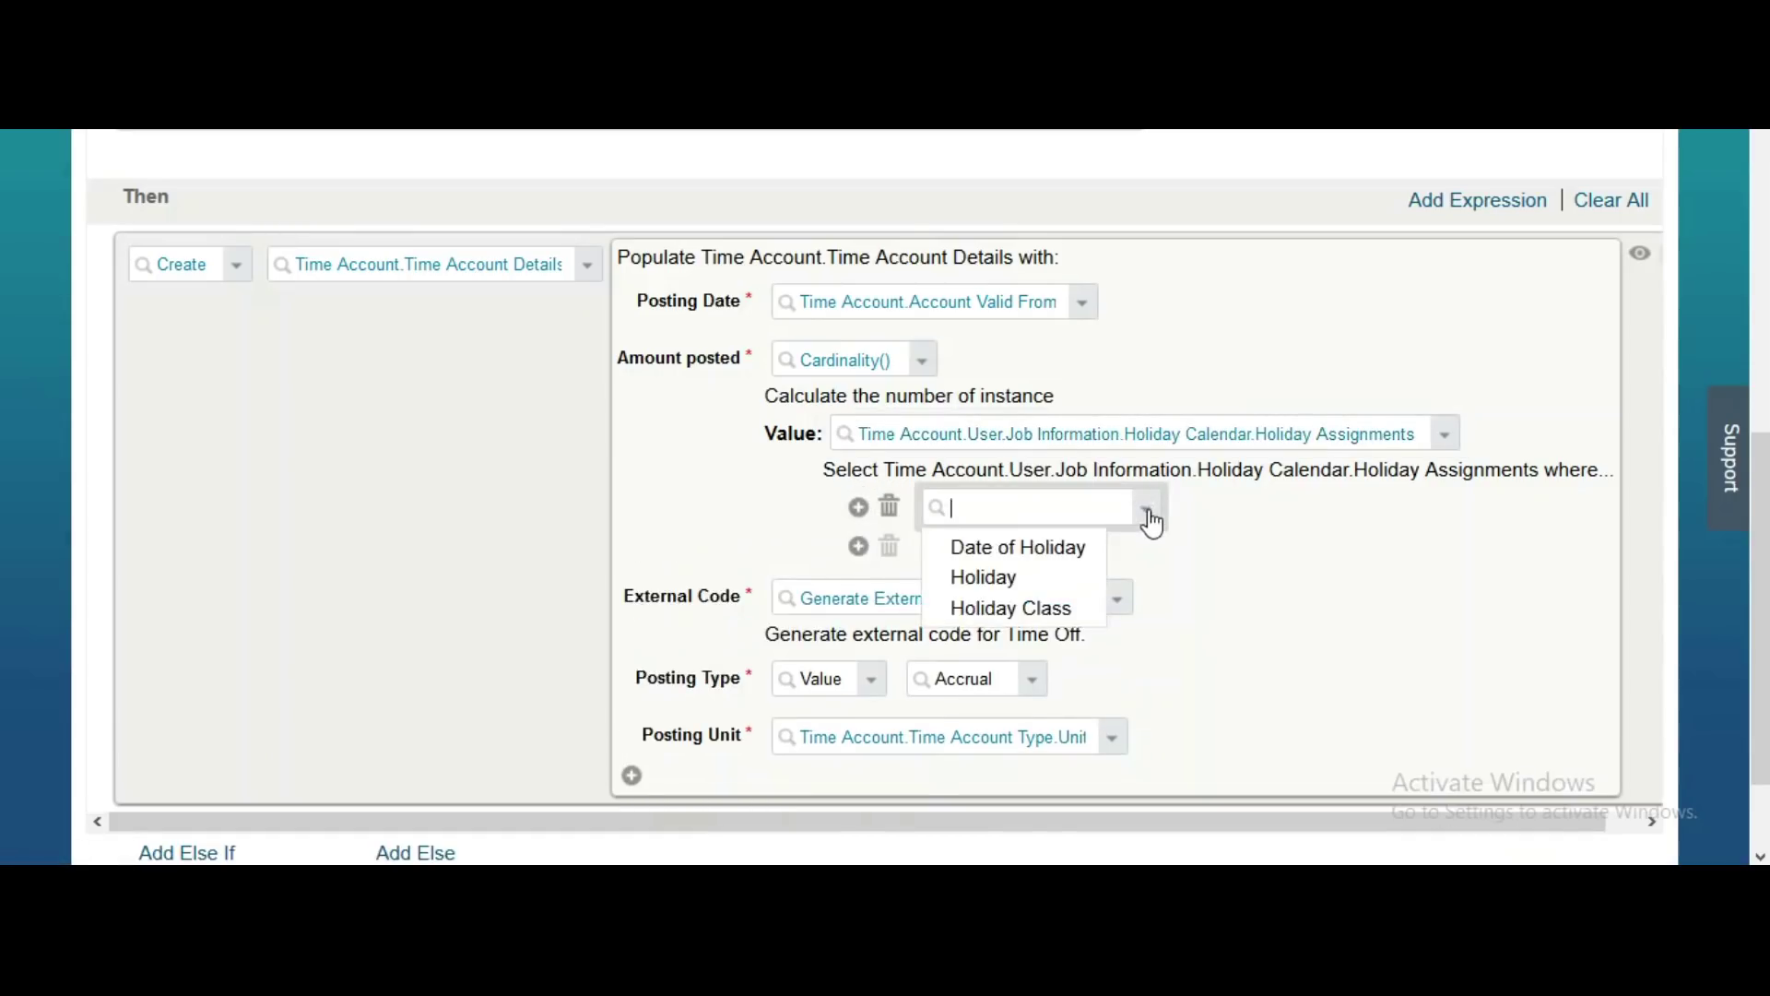
left_click(963, 607)
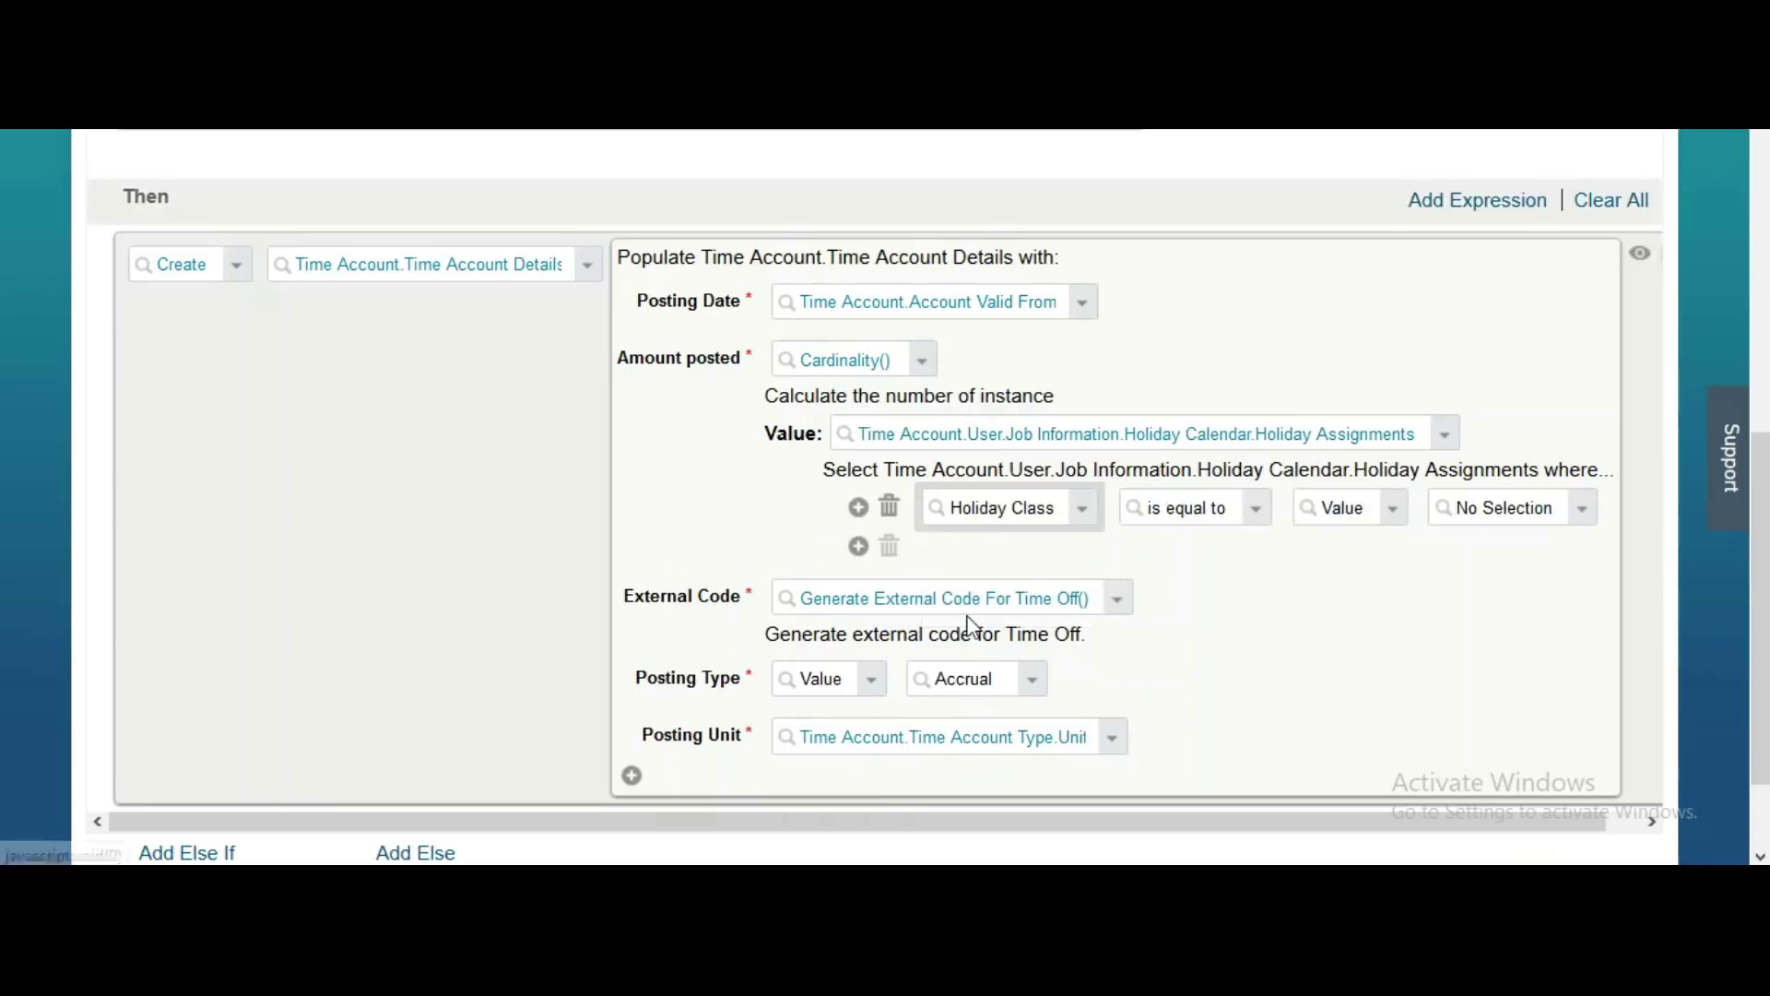
left_click(1585, 517)
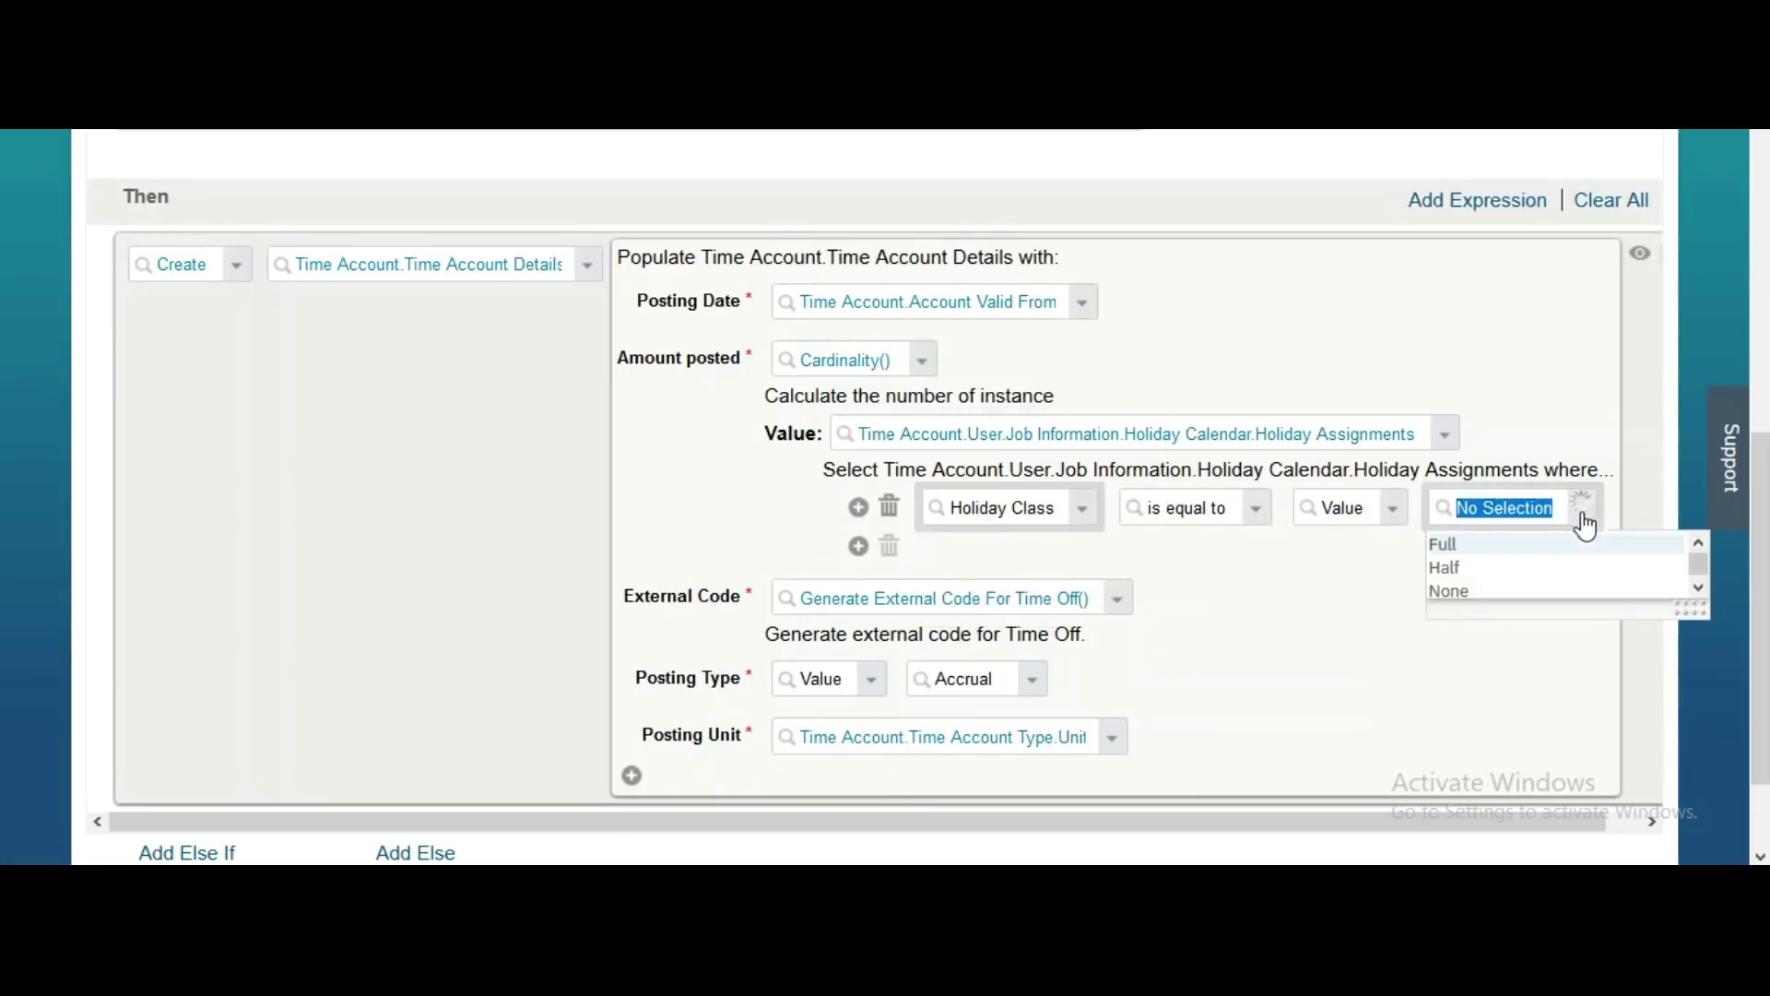
left_click(1464, 593)
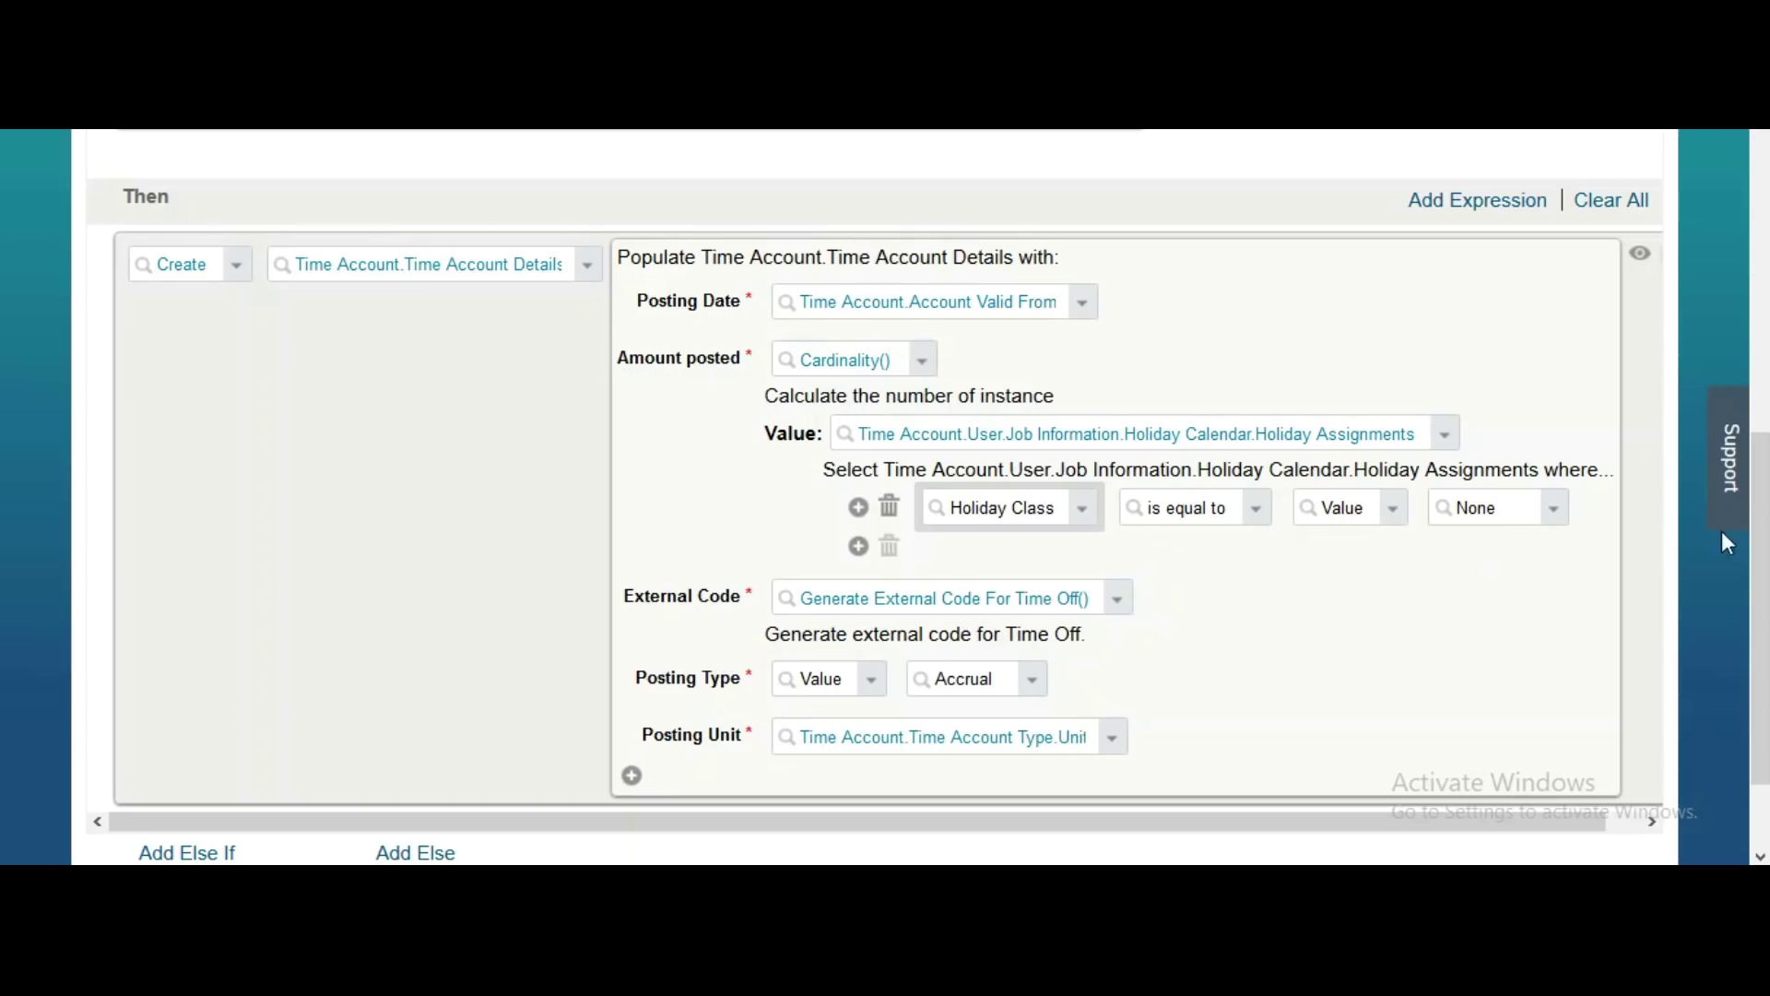
left_click_drag(1764, 539, 1763, 609)
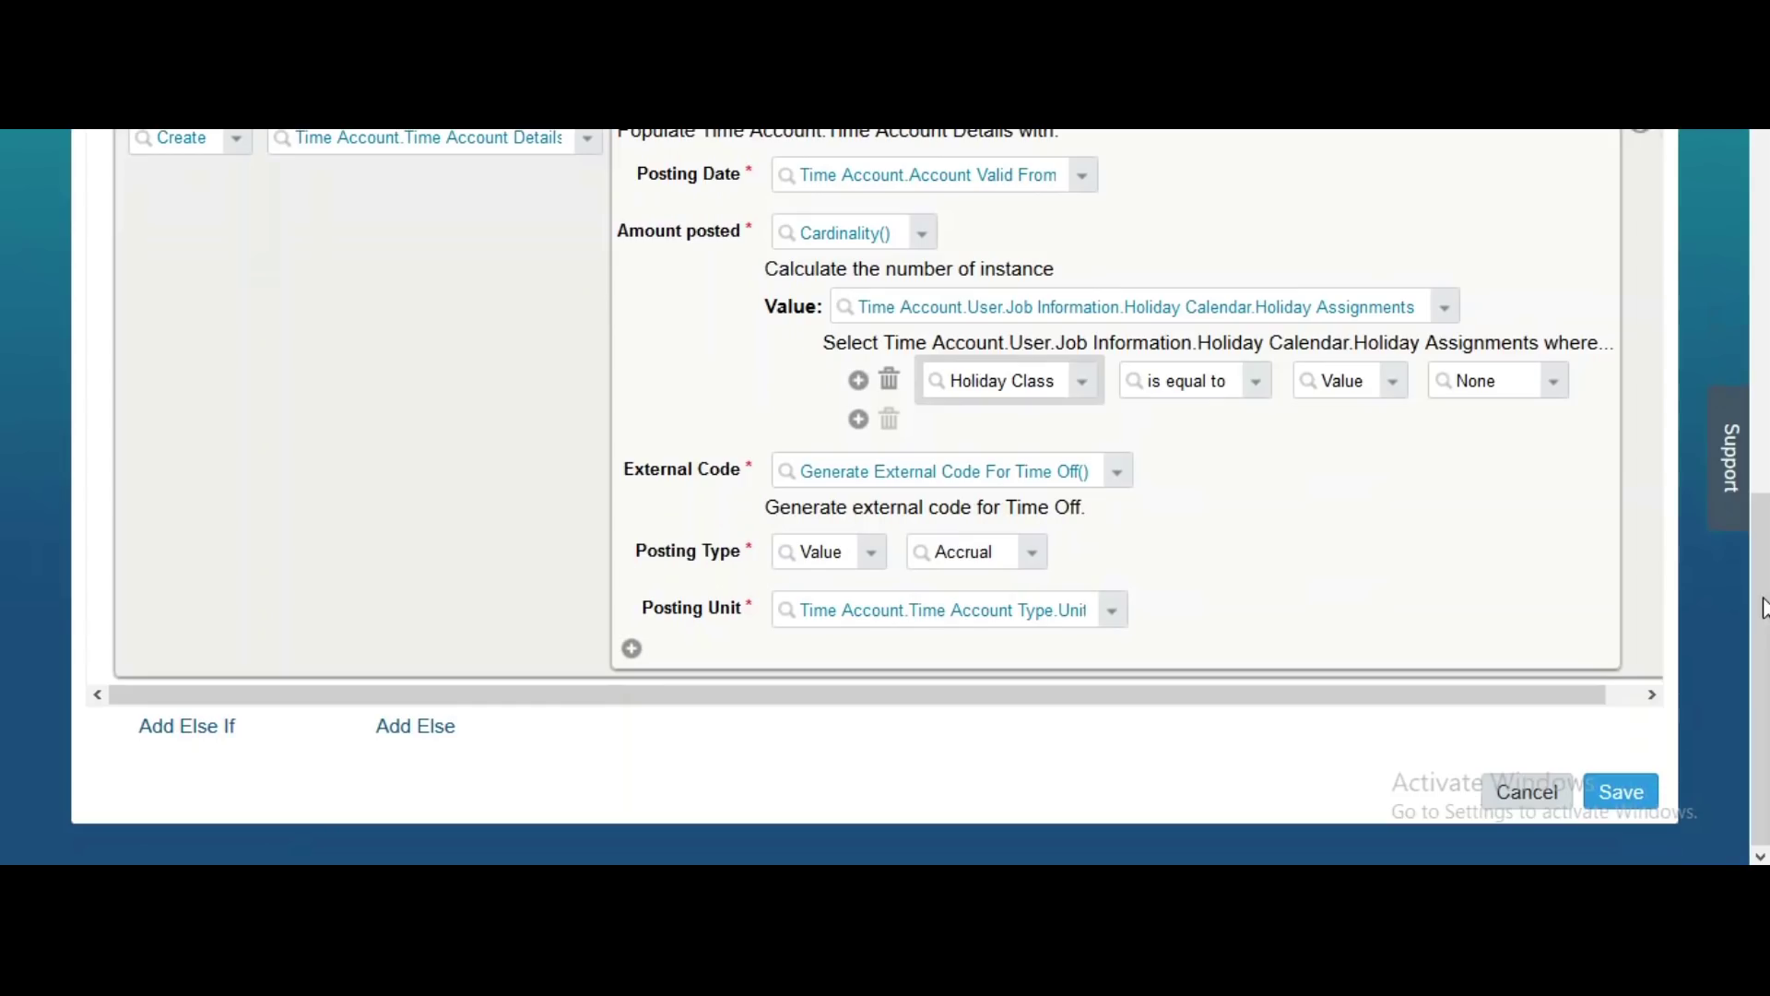
left_click(1618, 791)
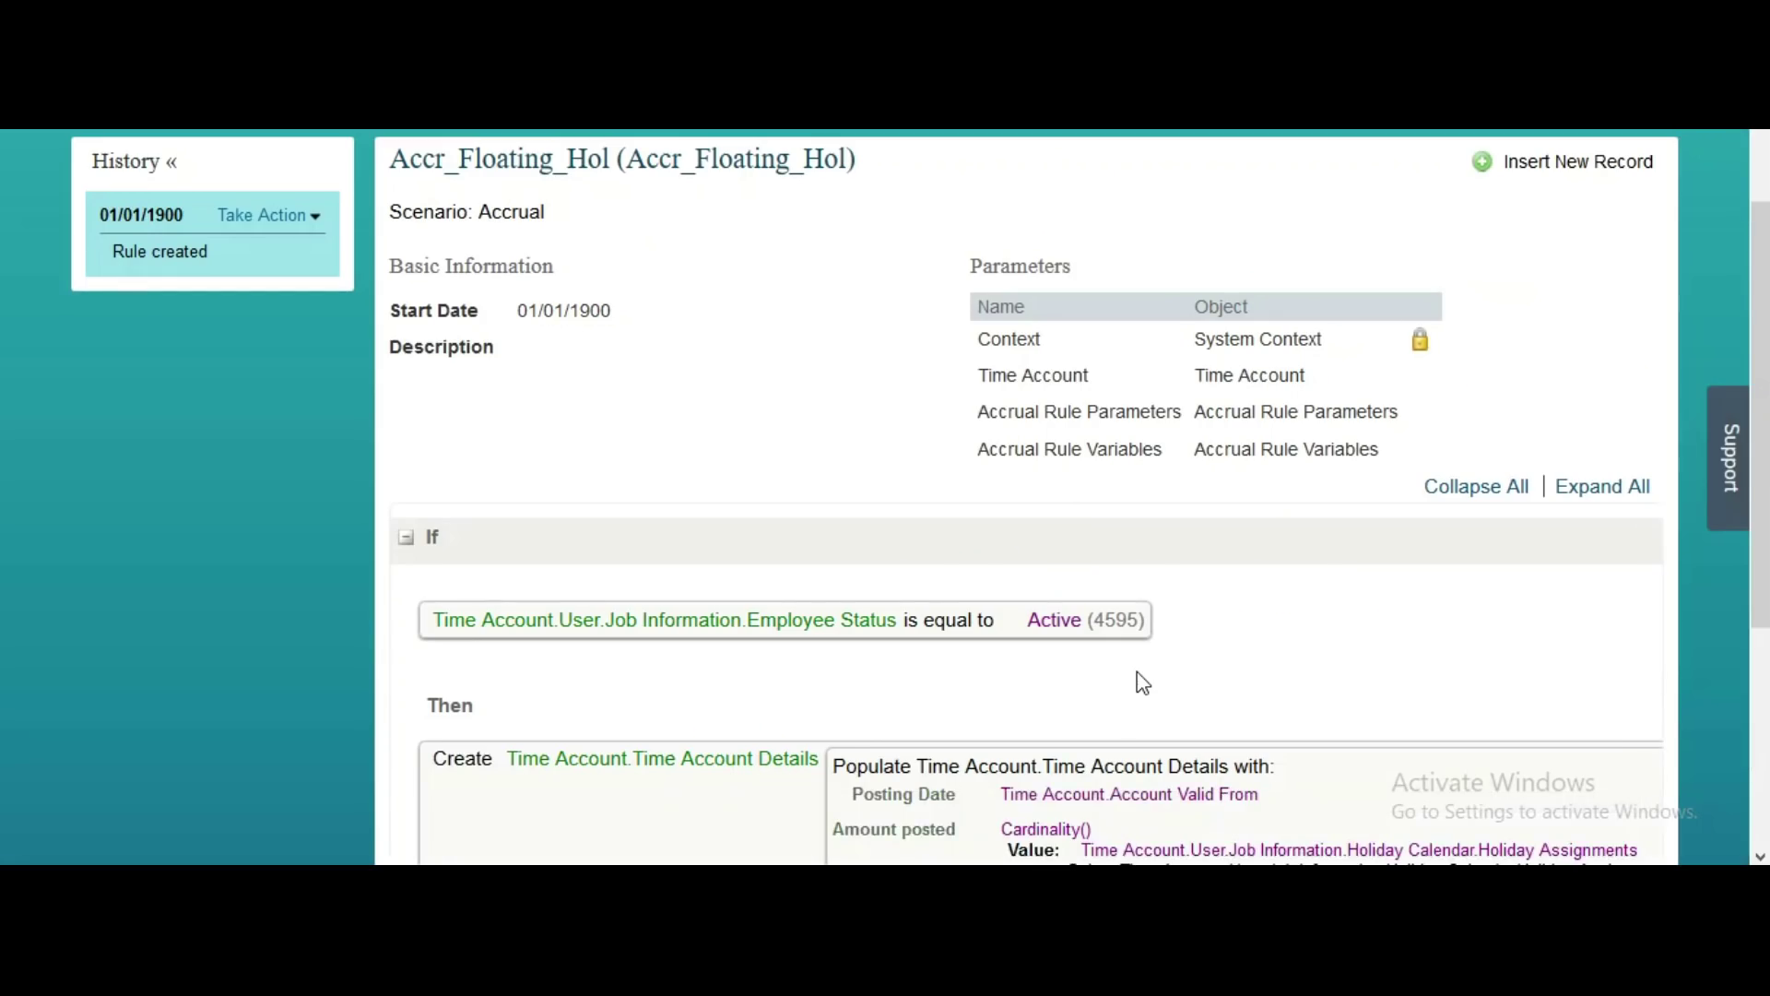
Copy the code of the Accr_Floating_Hol rule and set it as the Accrual Rule of the Floating Holiday TTY time account type
left_click_drag(629, 156, 850, 161)
key("ctrl+c")
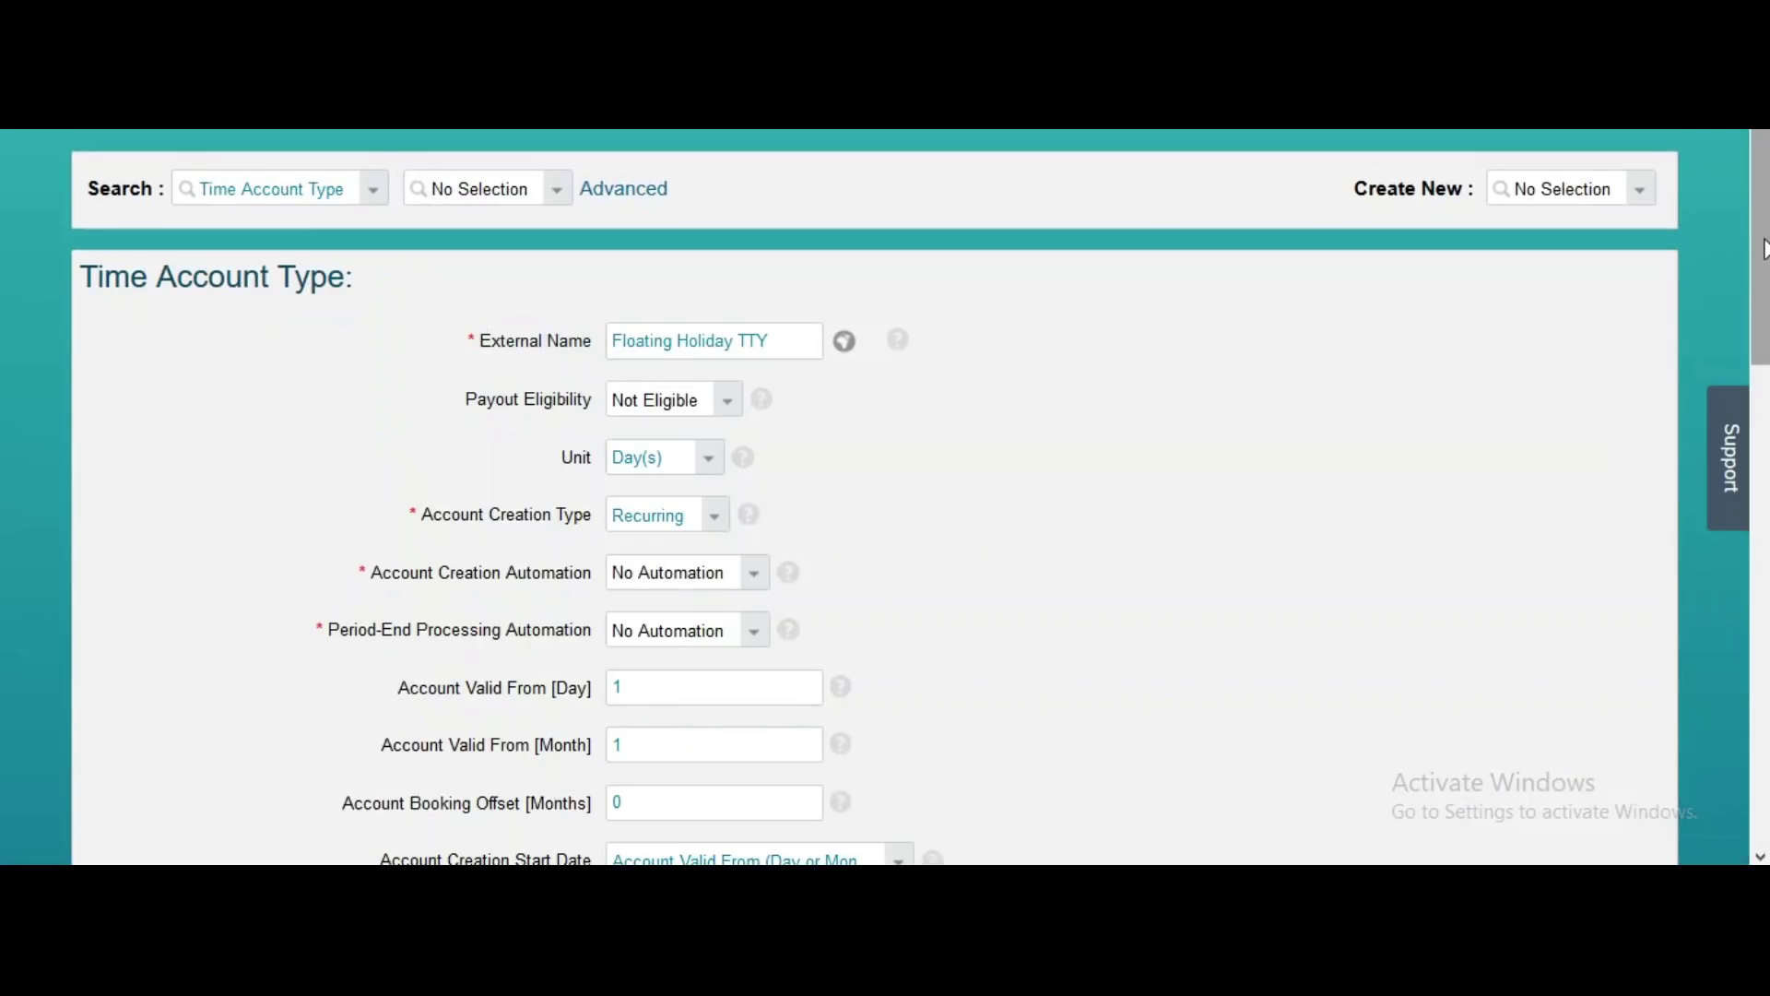
left_click_drag(1763, 247, 1765, 685)
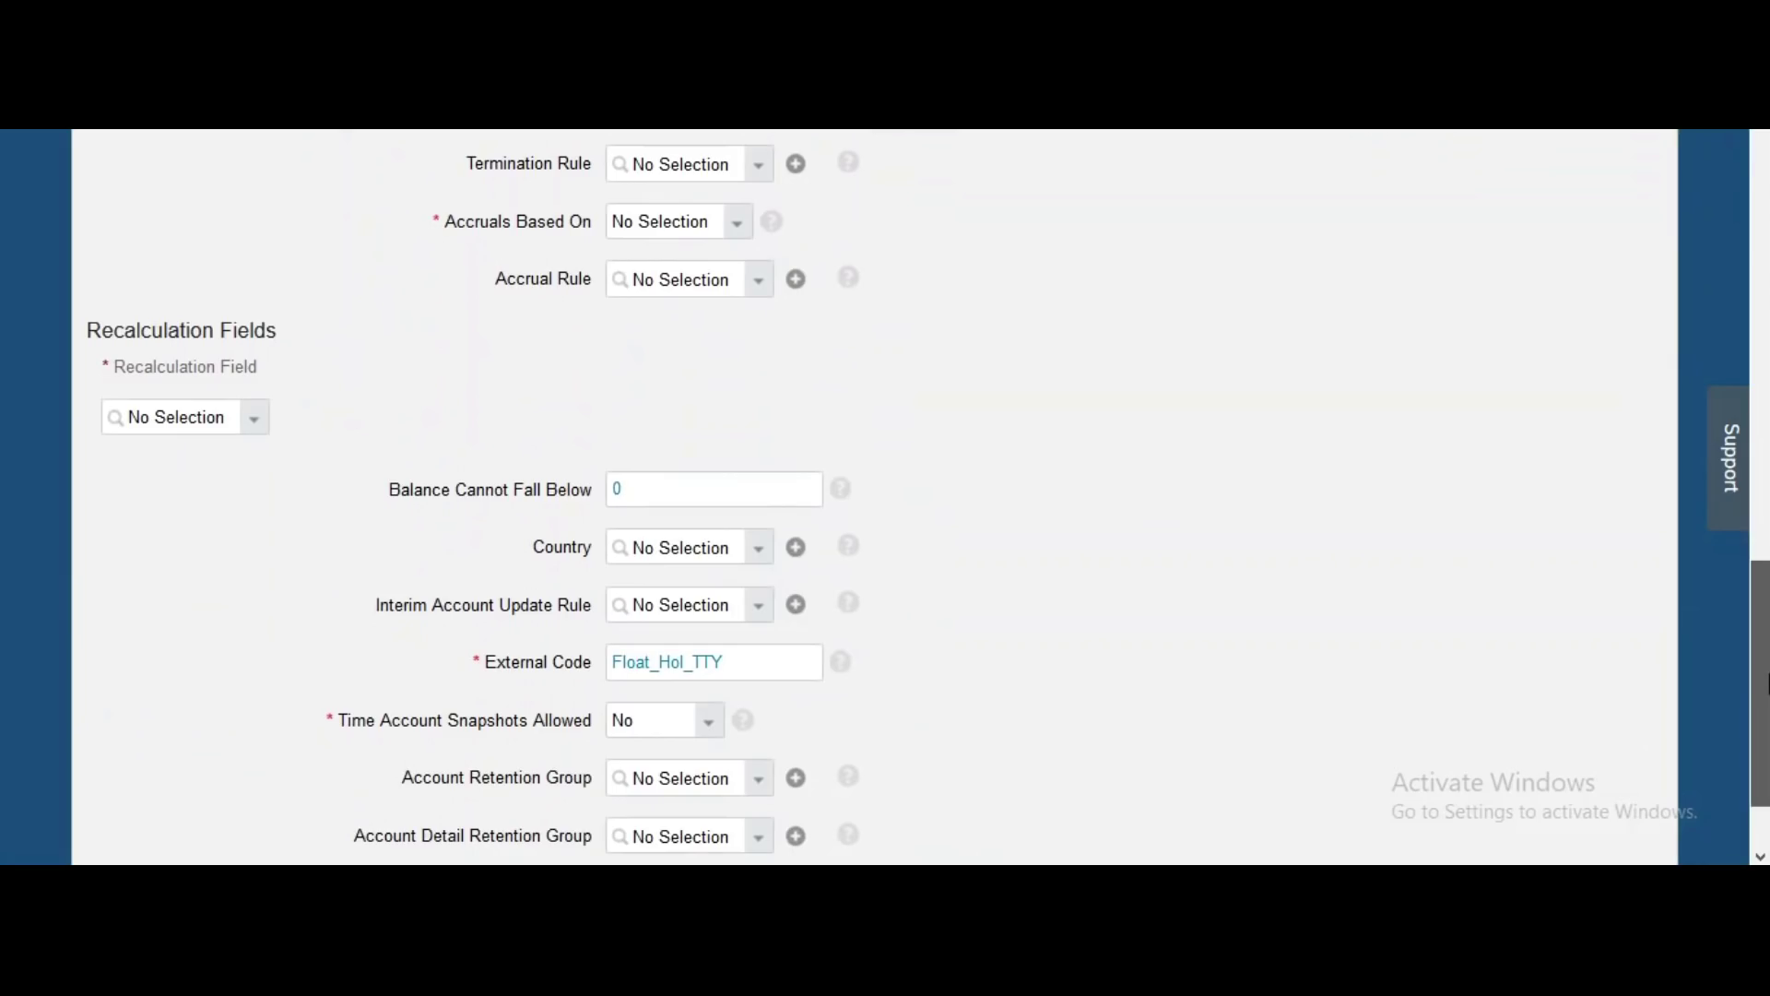
left_click(715, 278)
type("Floating_Hol")
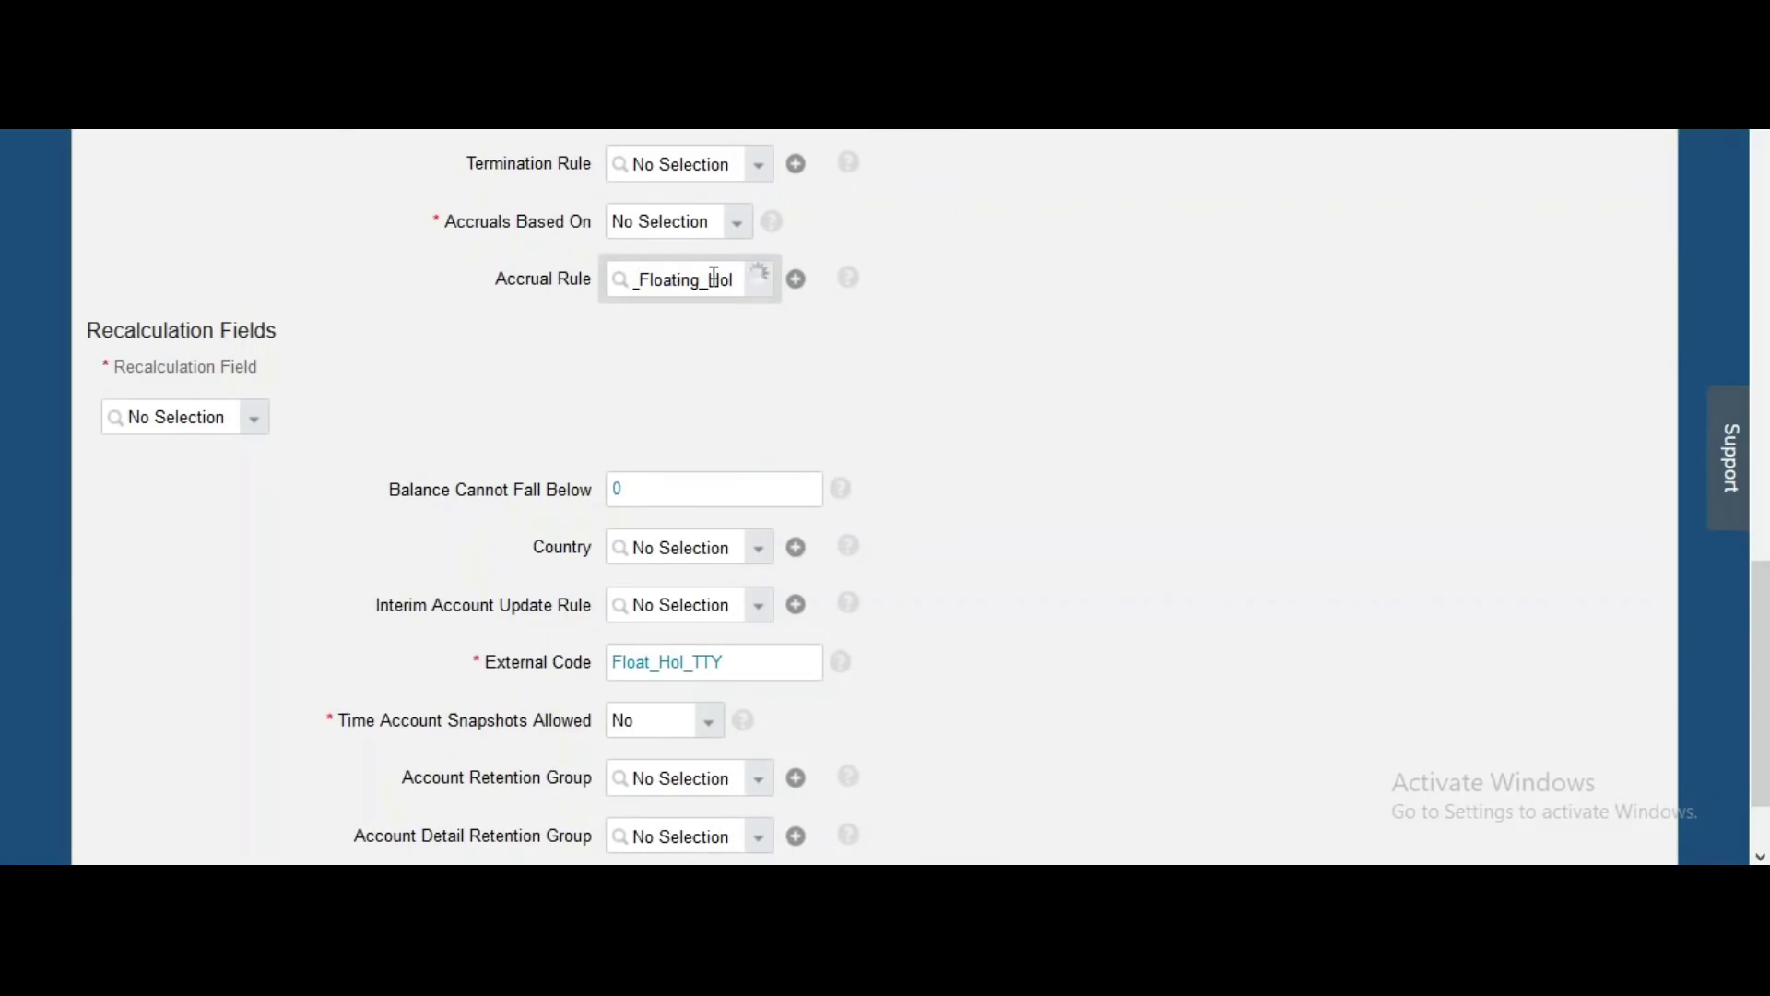
left_click(713, 327)
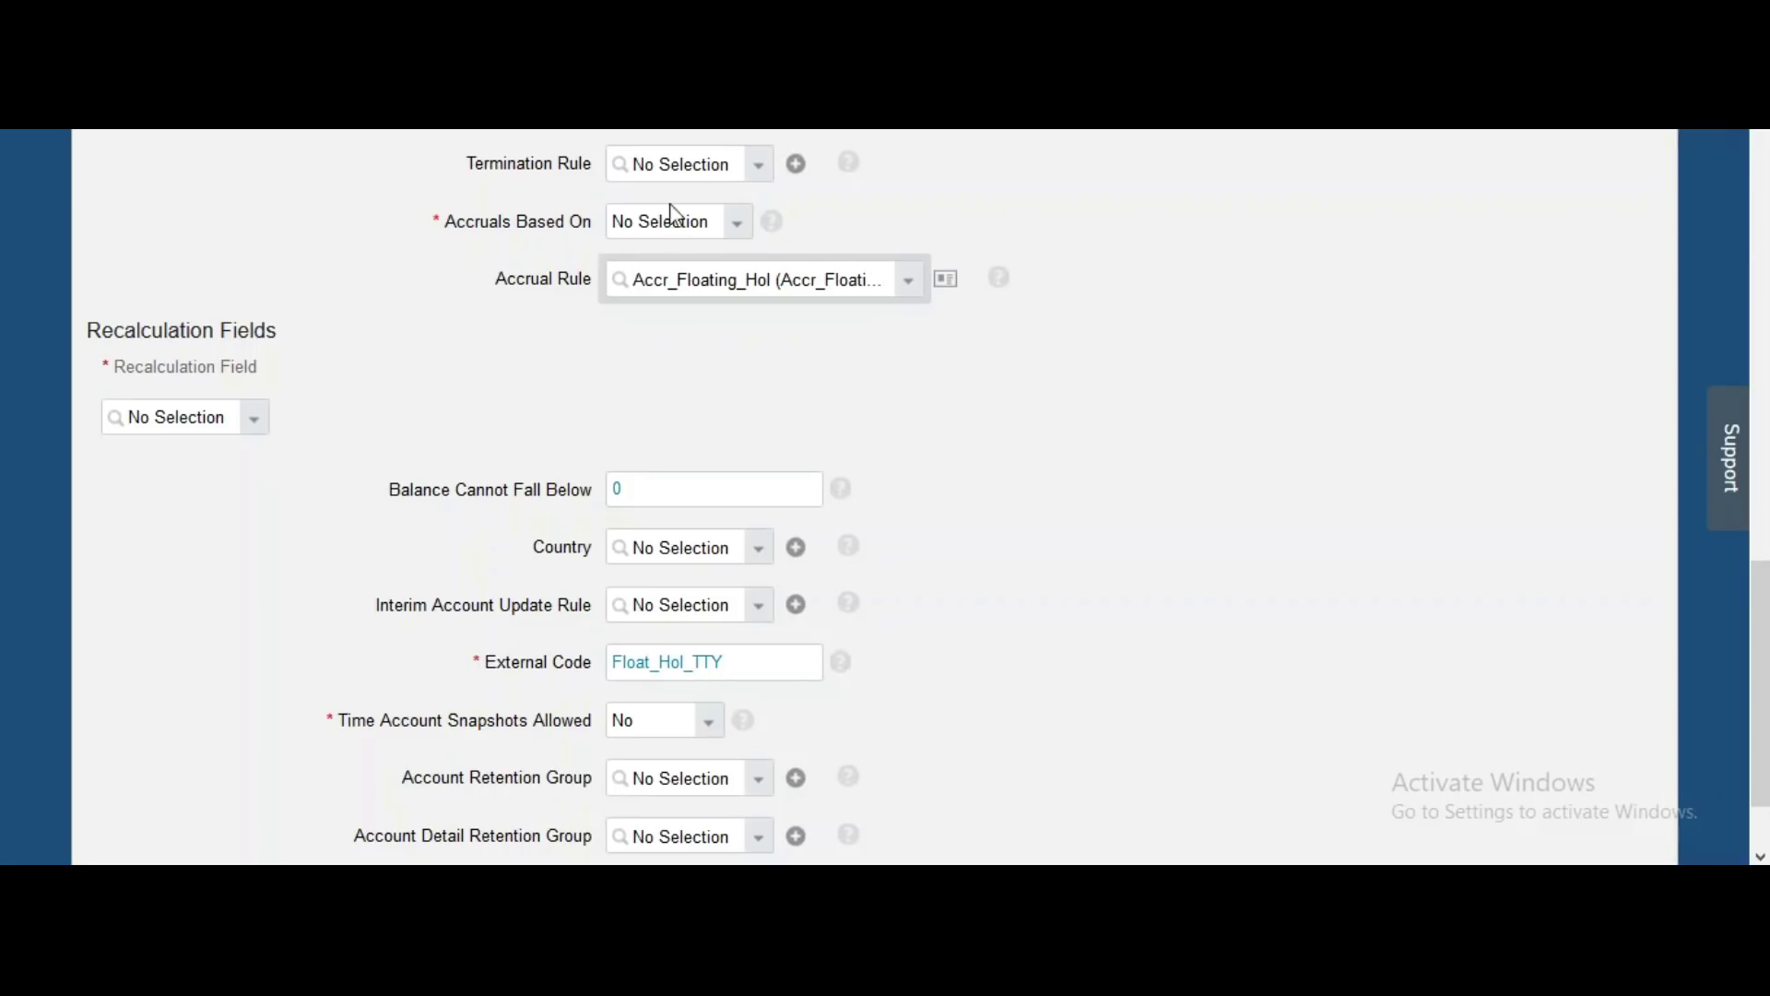
Set the Recruit Rule to Accr_Floating_Hol and try to save the time account type
scroll(1763, 632, "up", 1)
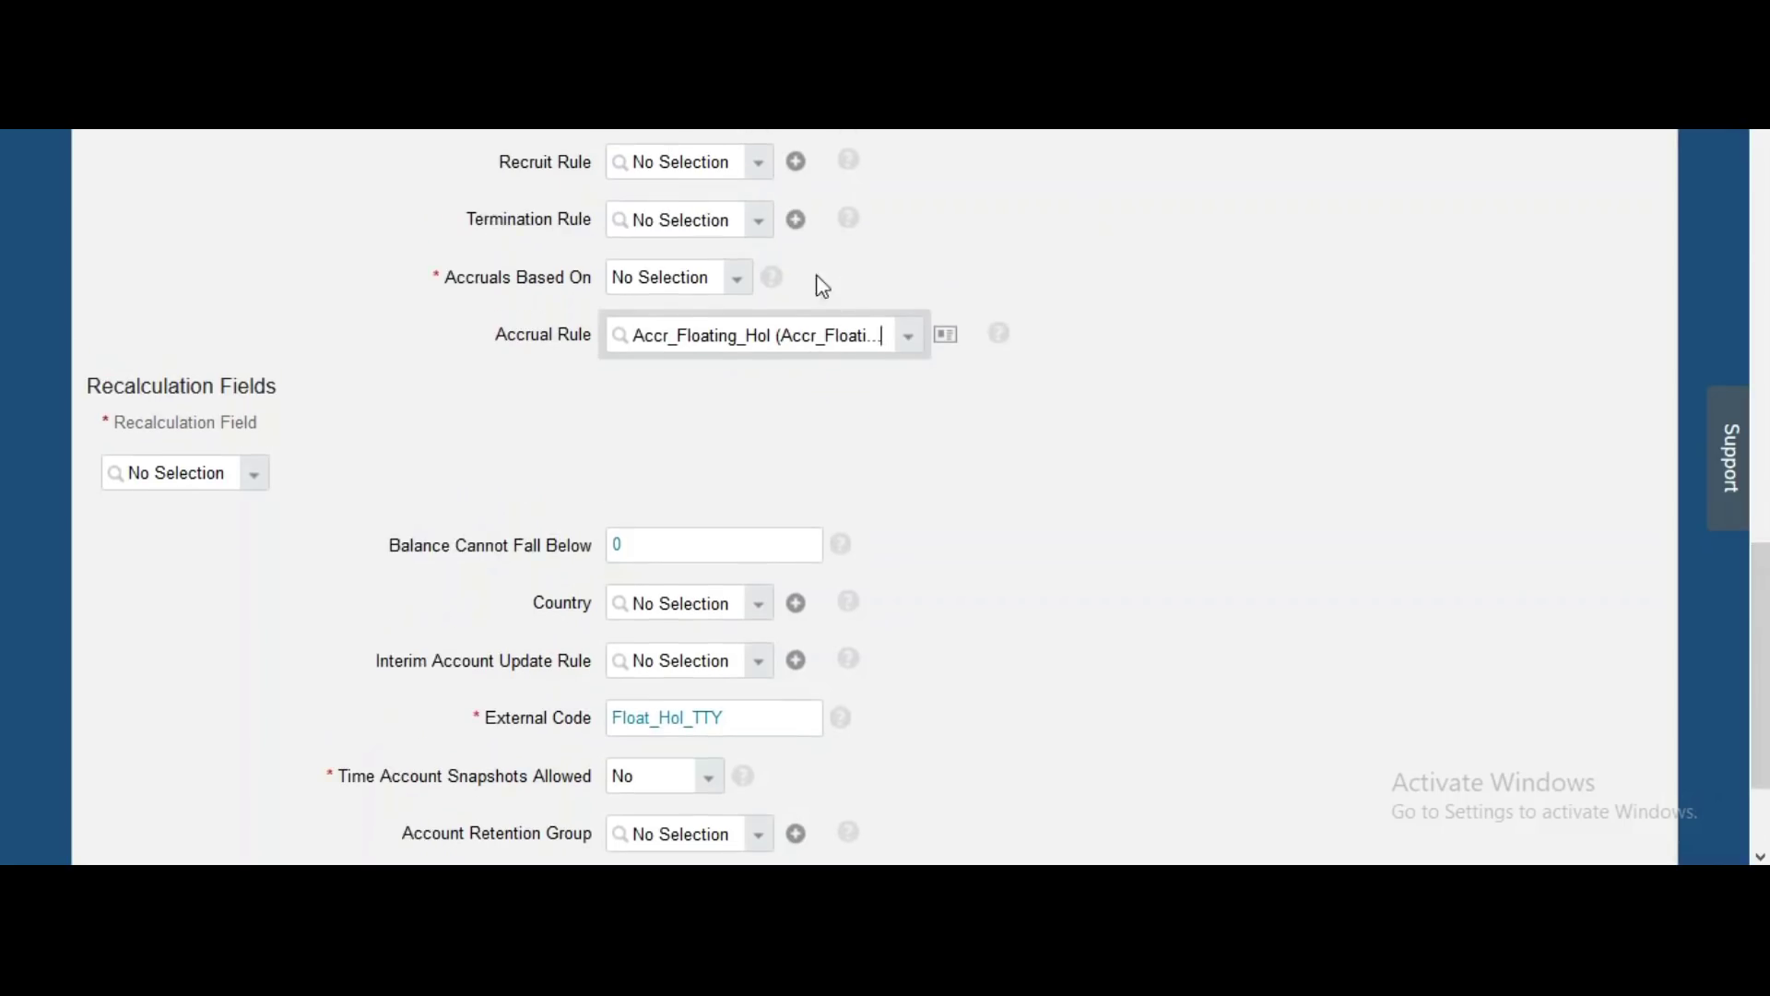
left_click(698, 164)
key("ctrl+v")
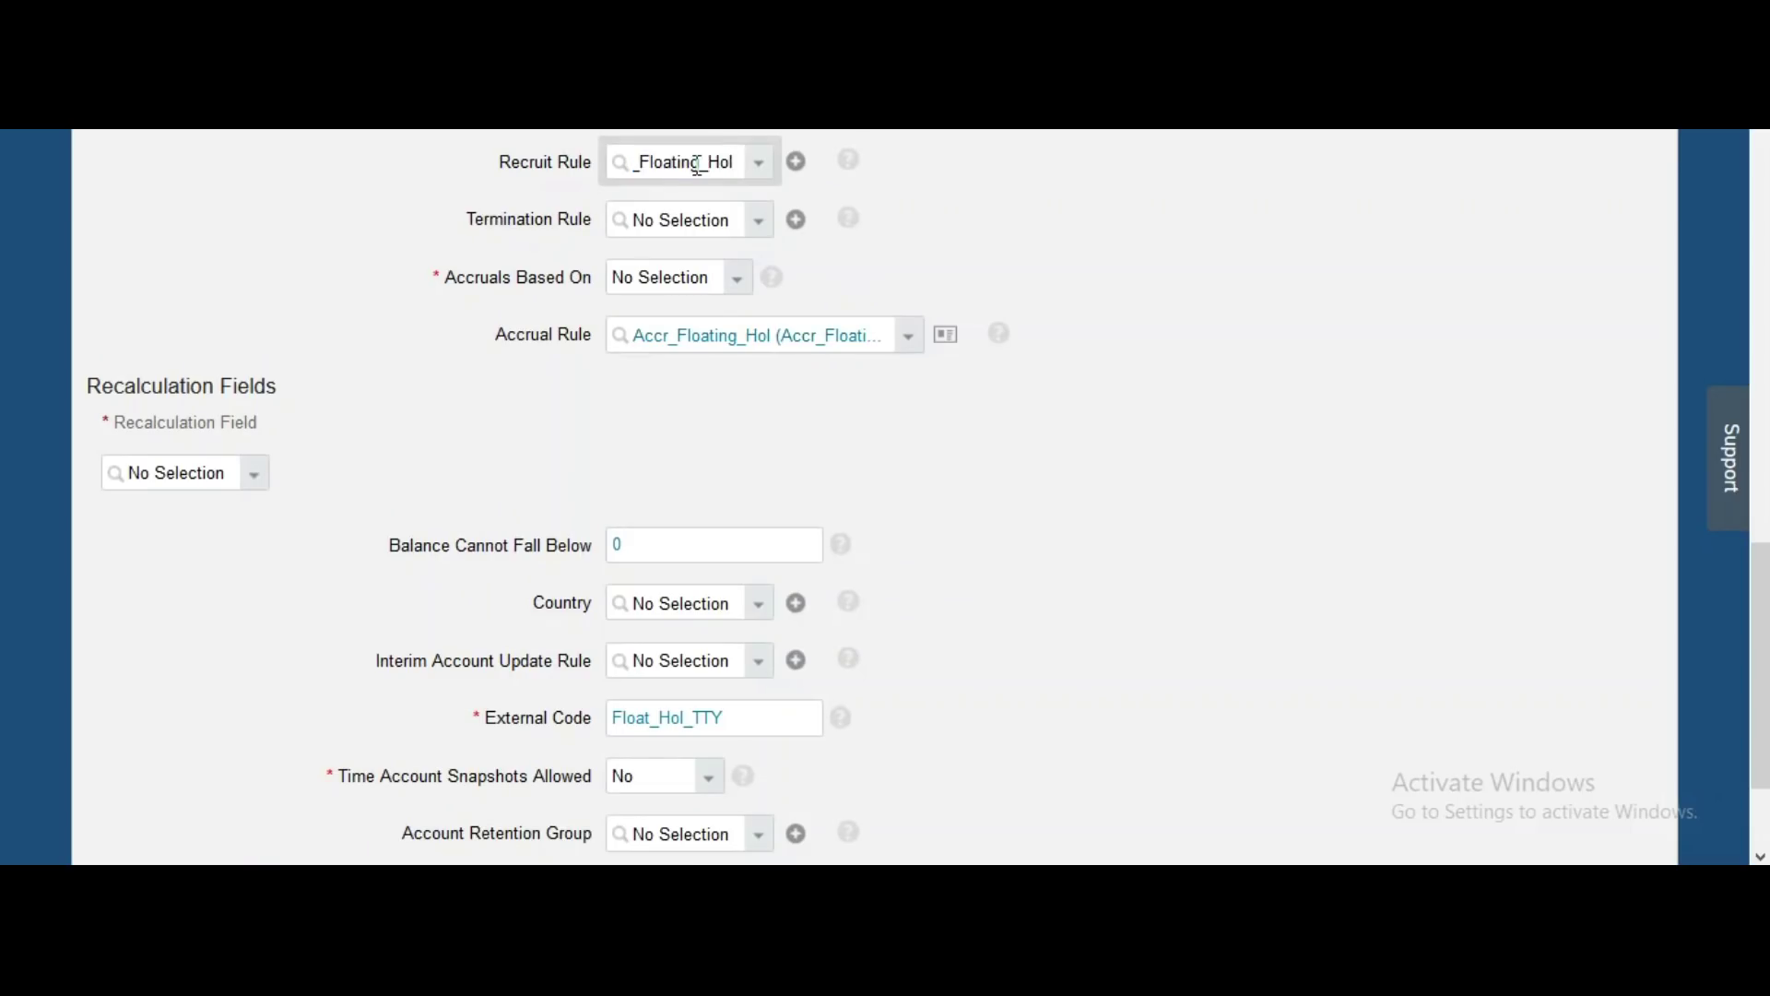
left_click(698, 203)
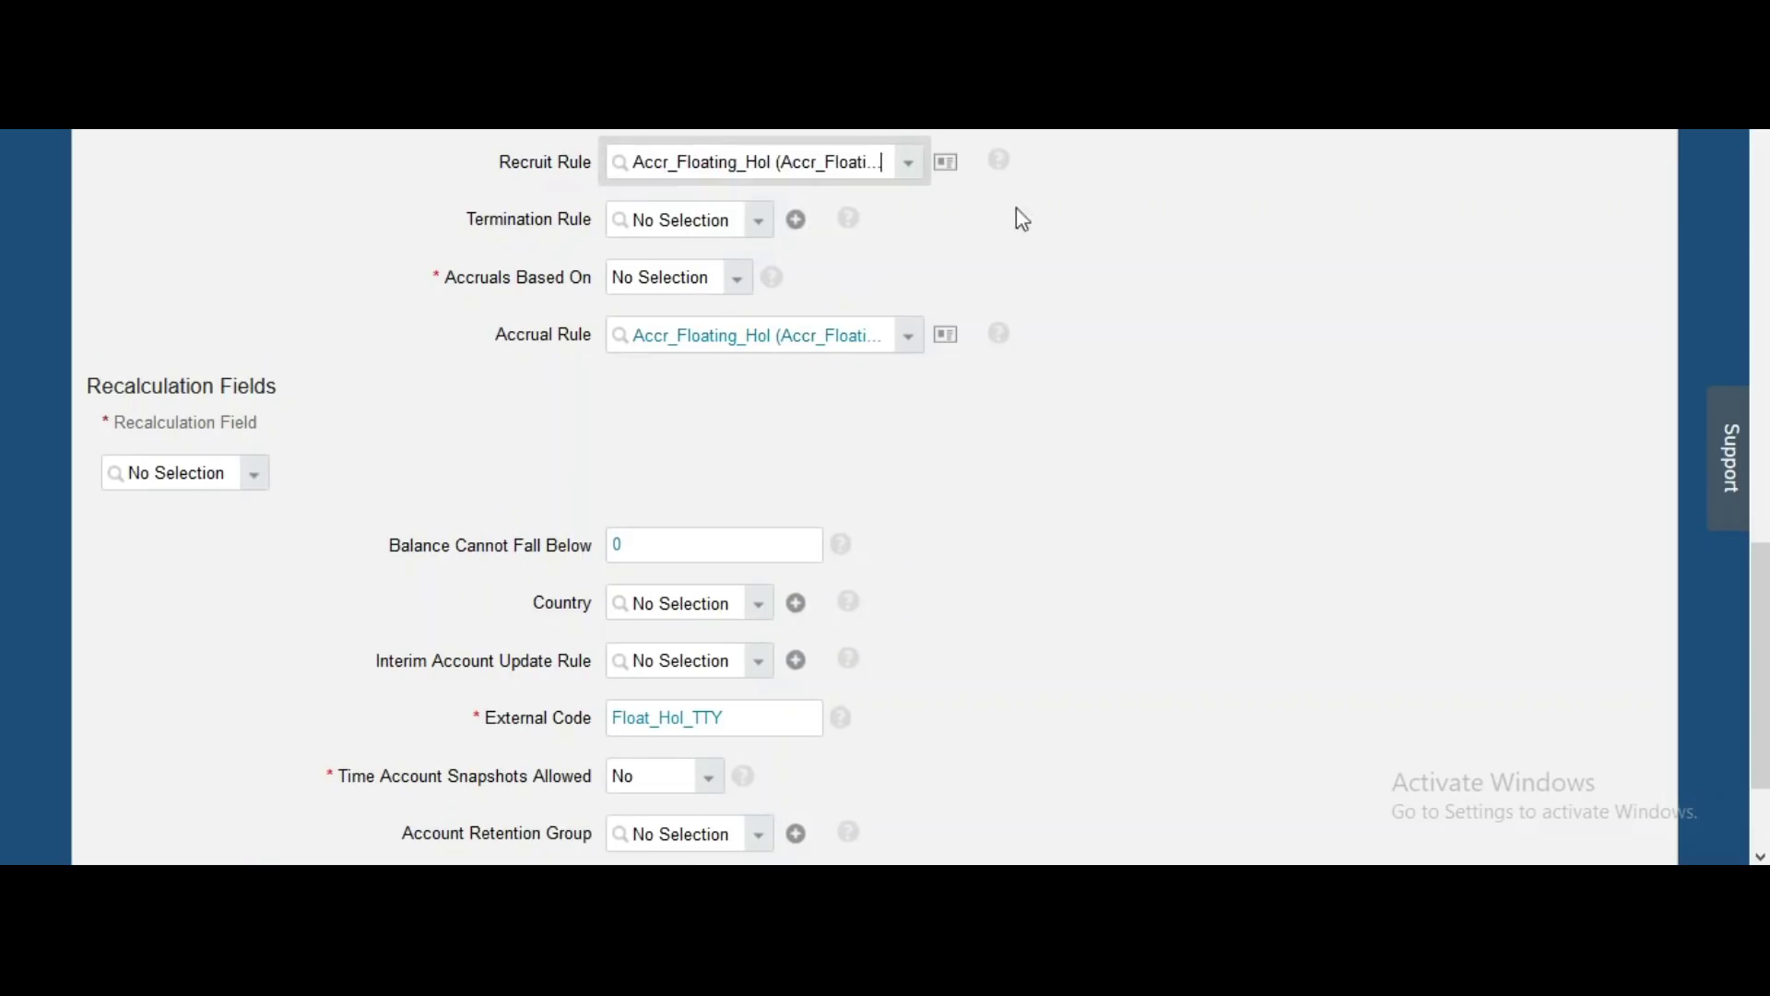
left_click_drag(1762, 599, 1758, 704)
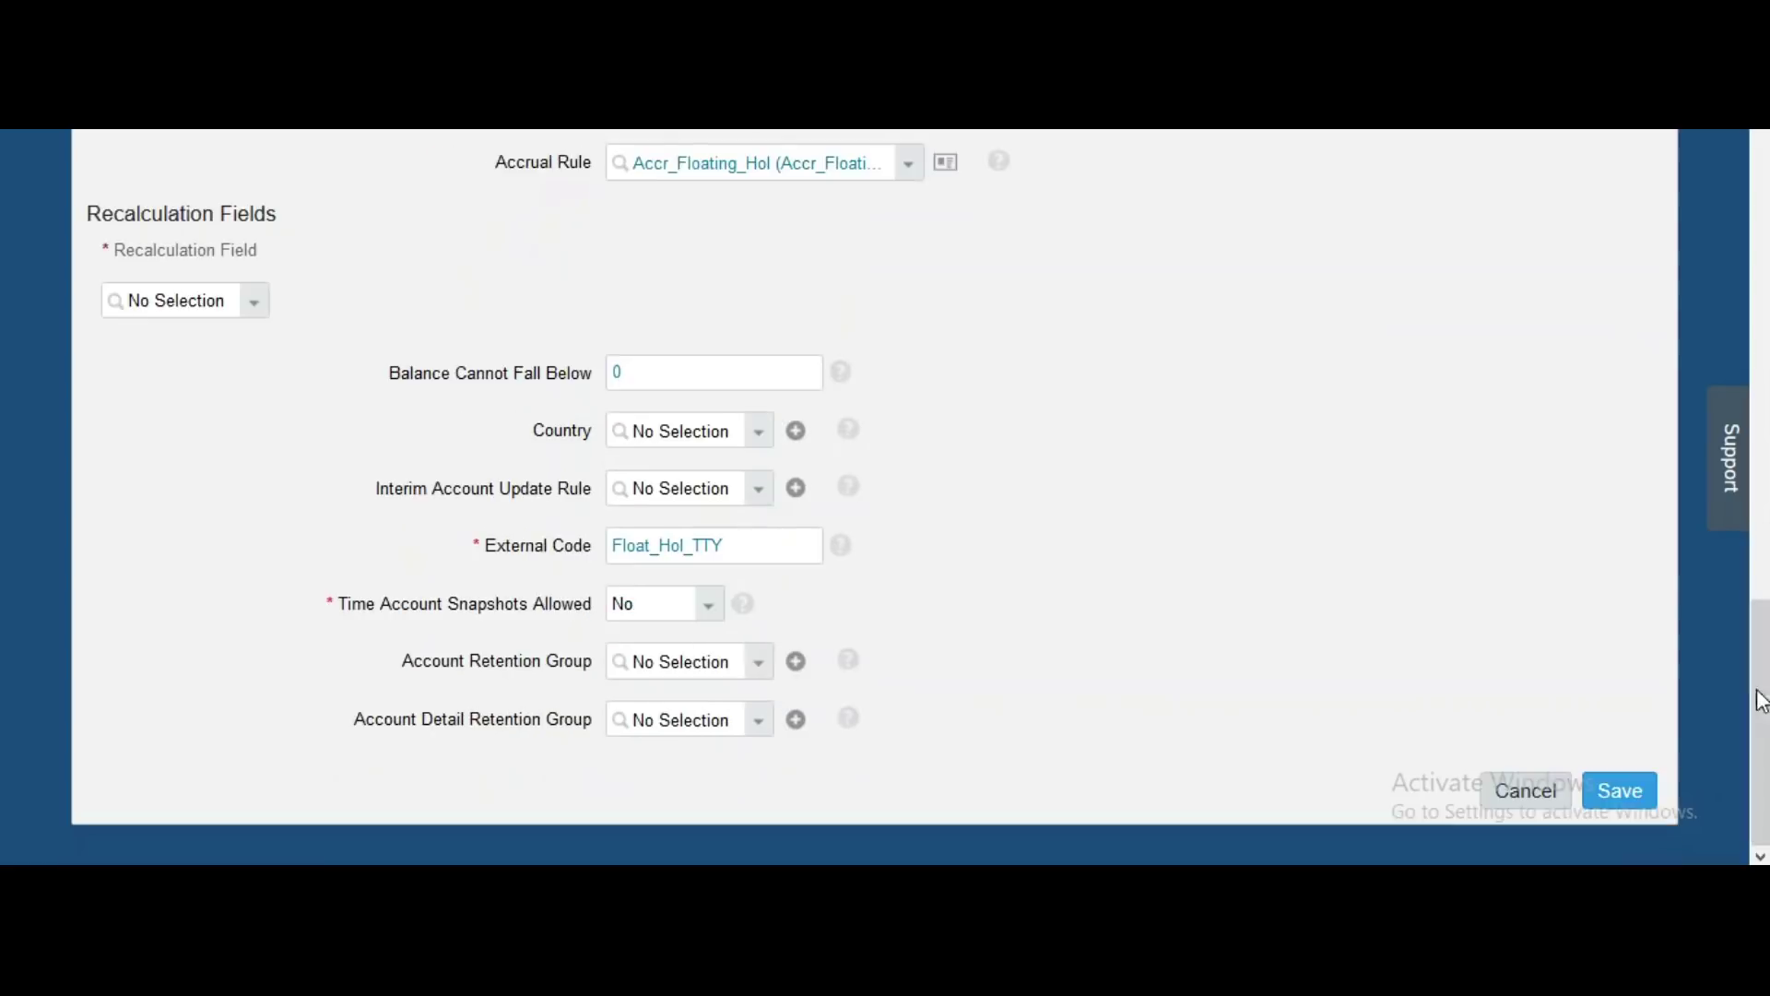
left_click(1632, 795)
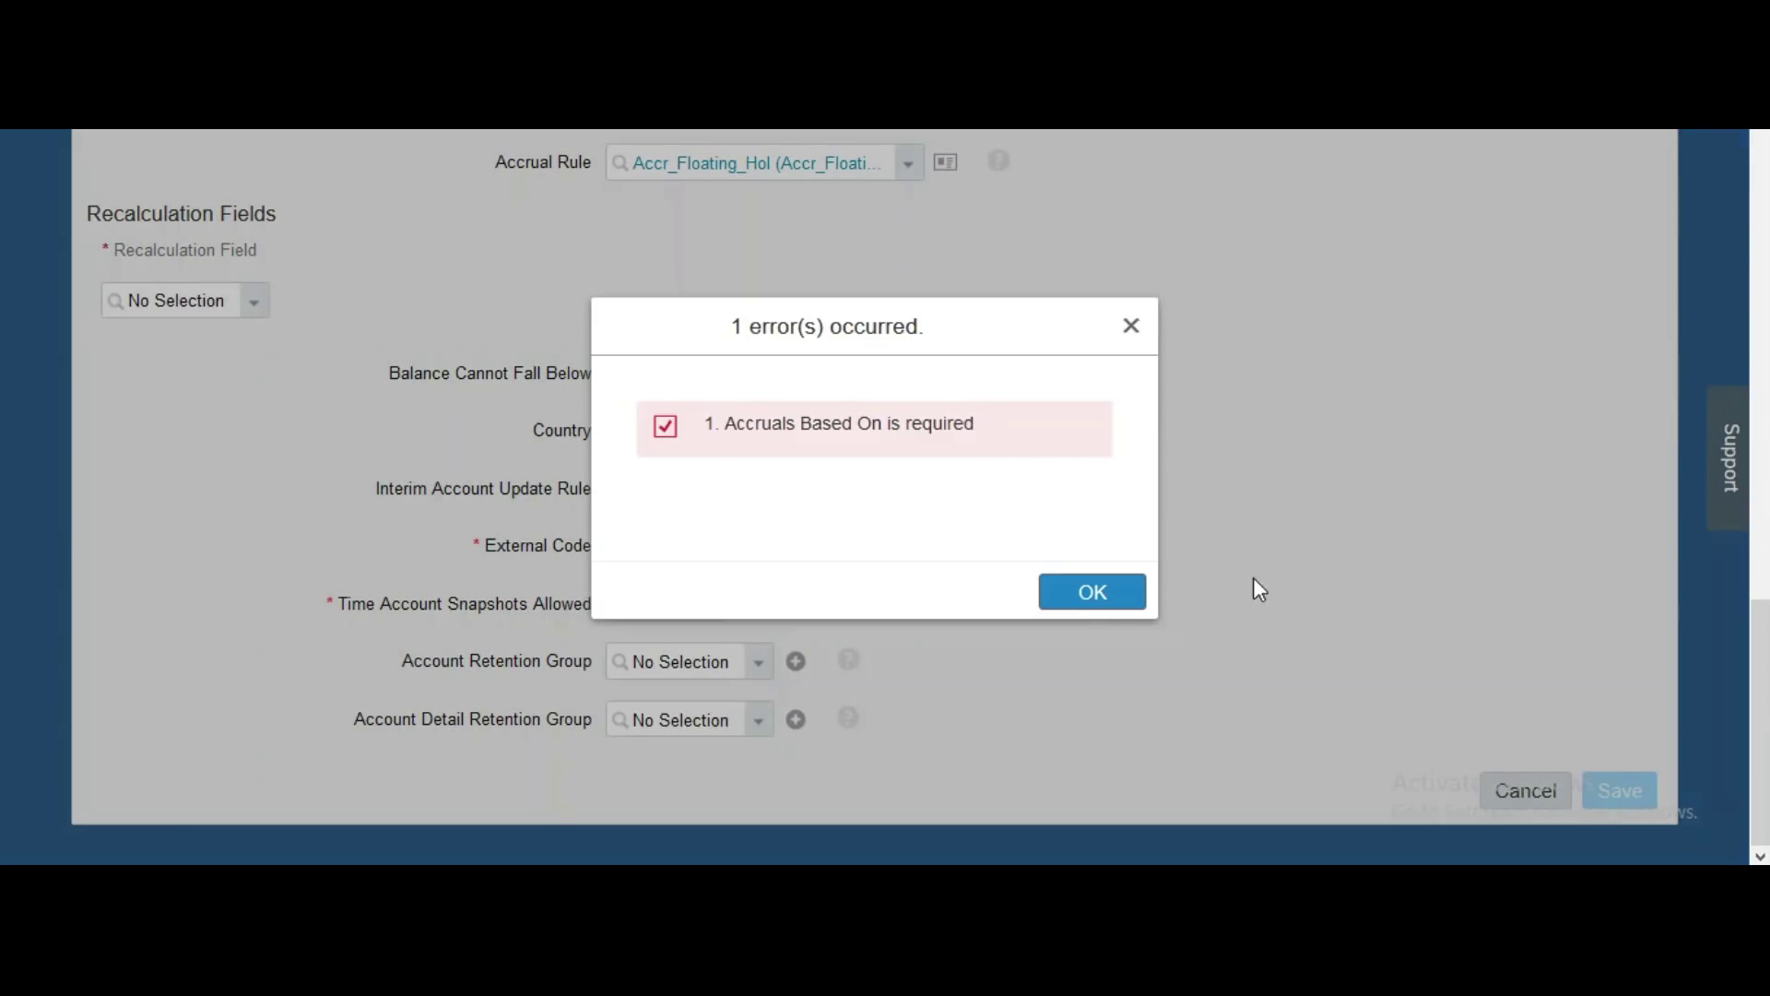
left_click(1075, 603)
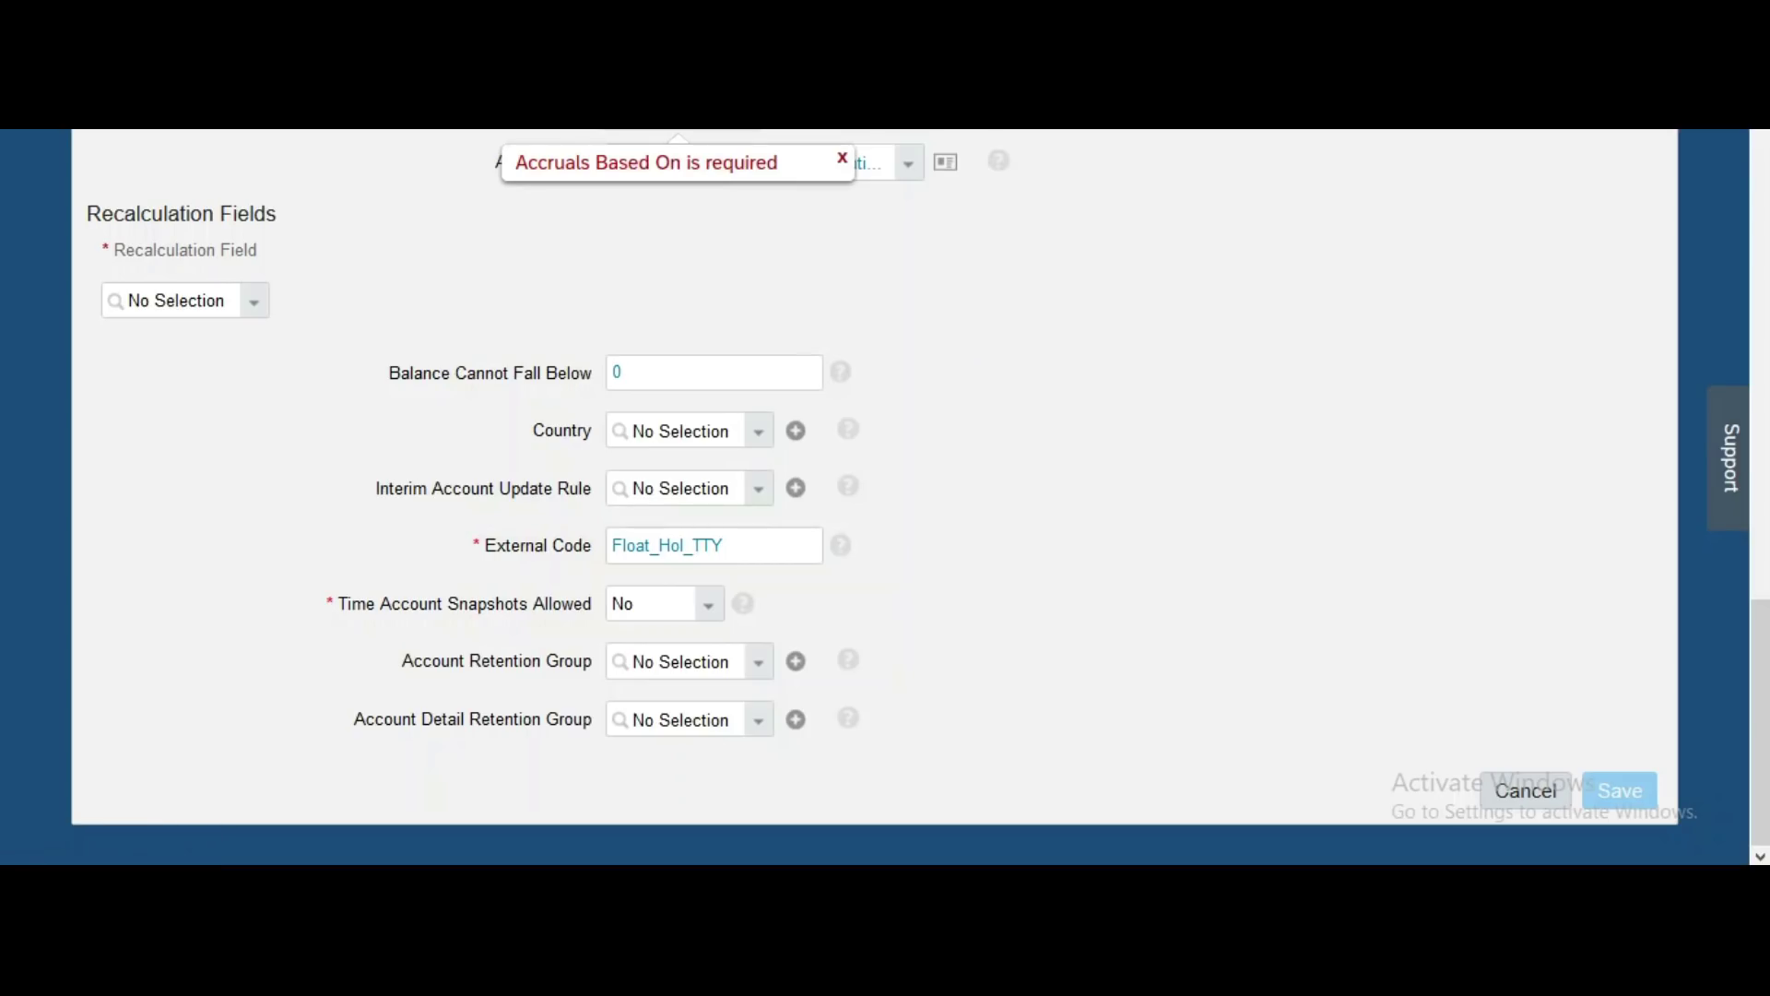
Set Accruals Based On to Standard and save the Floating Holiday TTY time account type
left_click(682, 164)
left_click(686, 175)
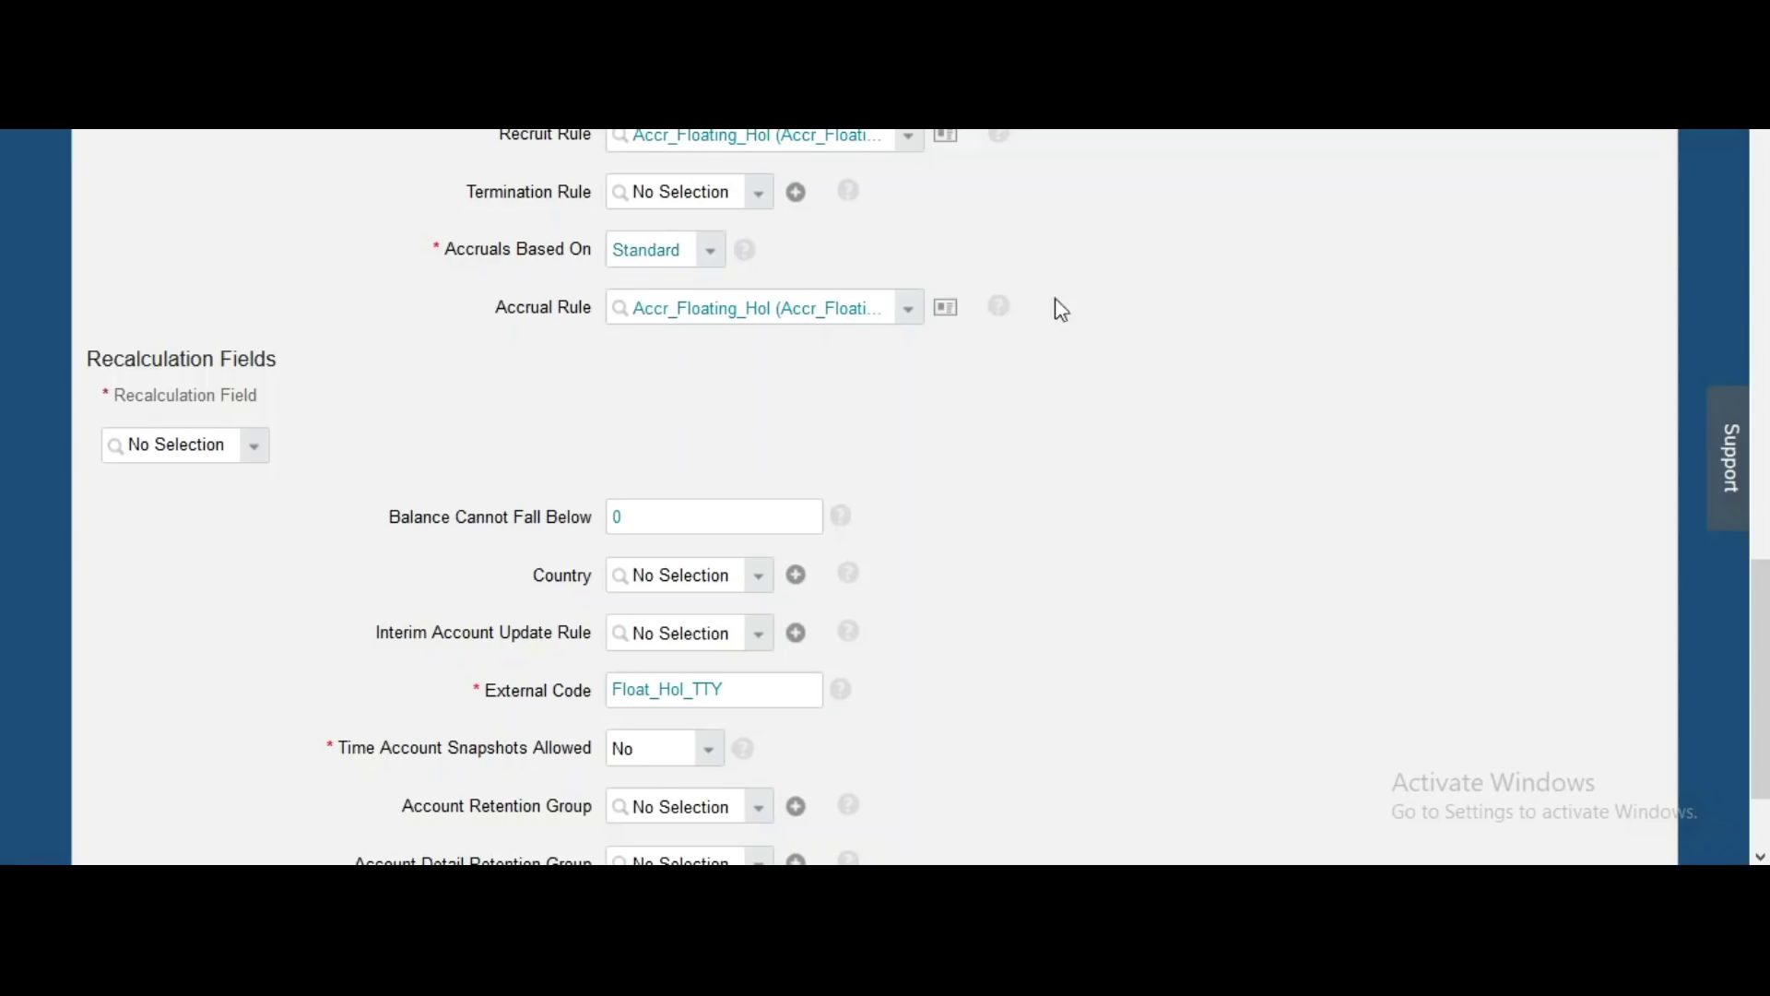
left_click(1763, 817)
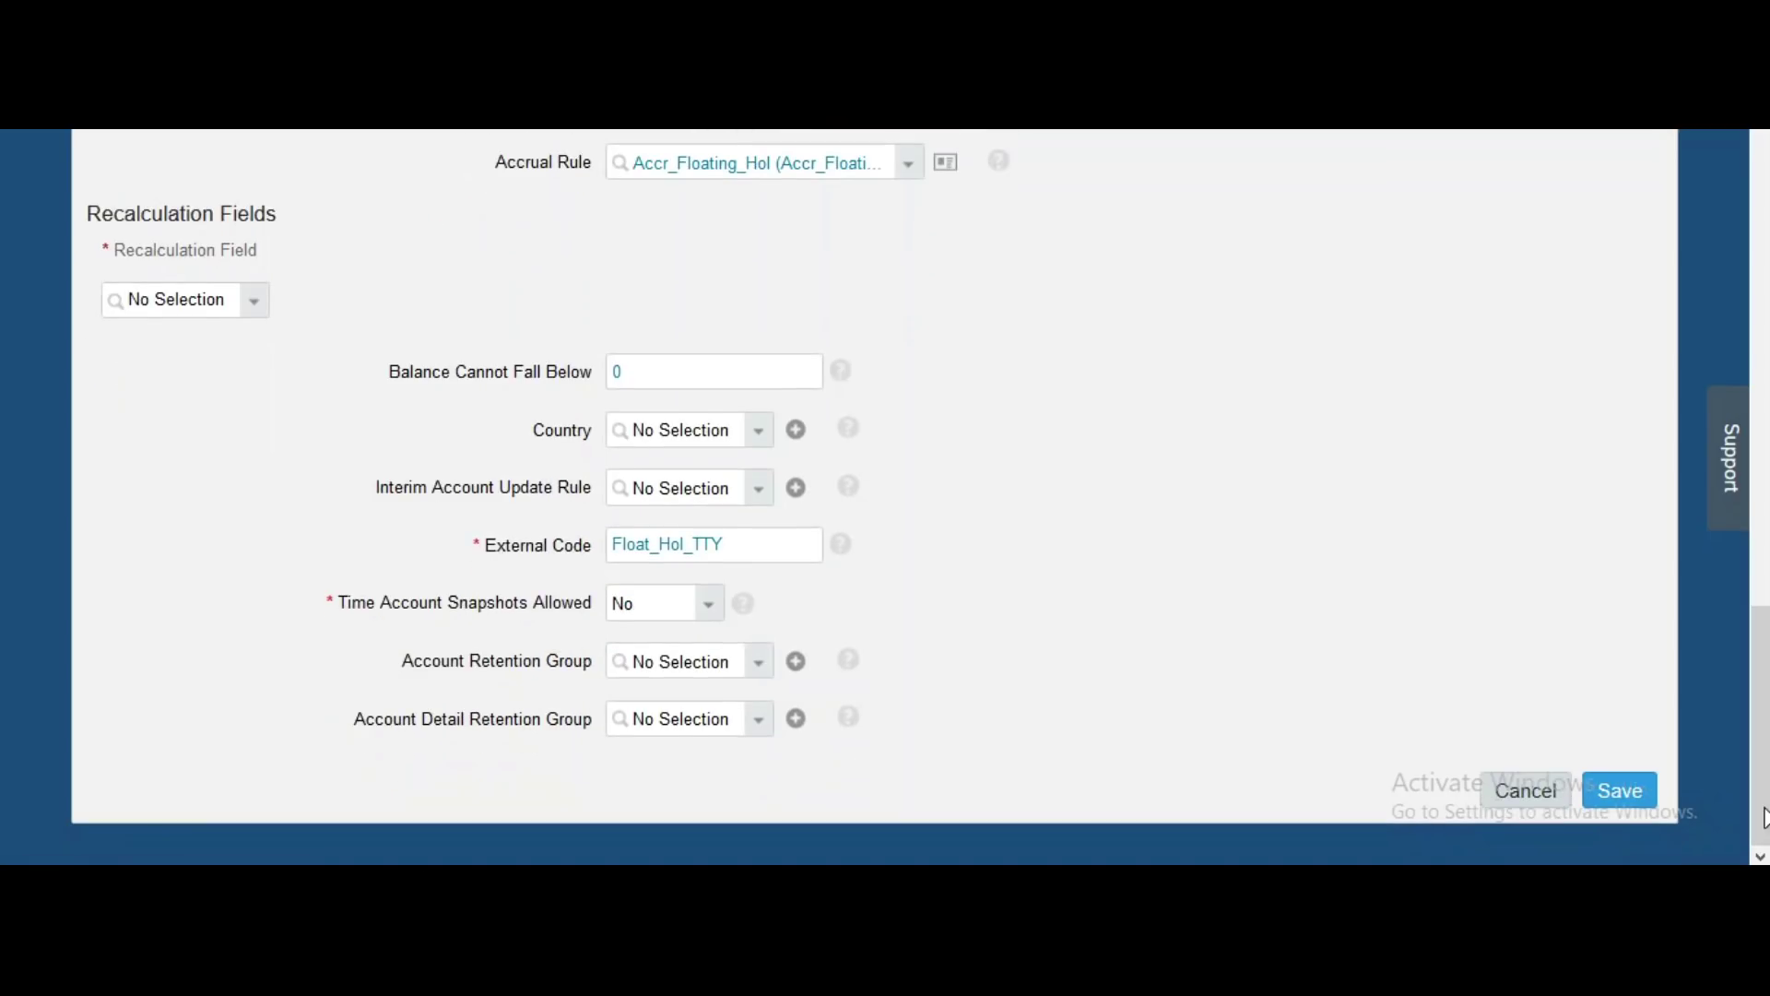
left_click(1643, 789)
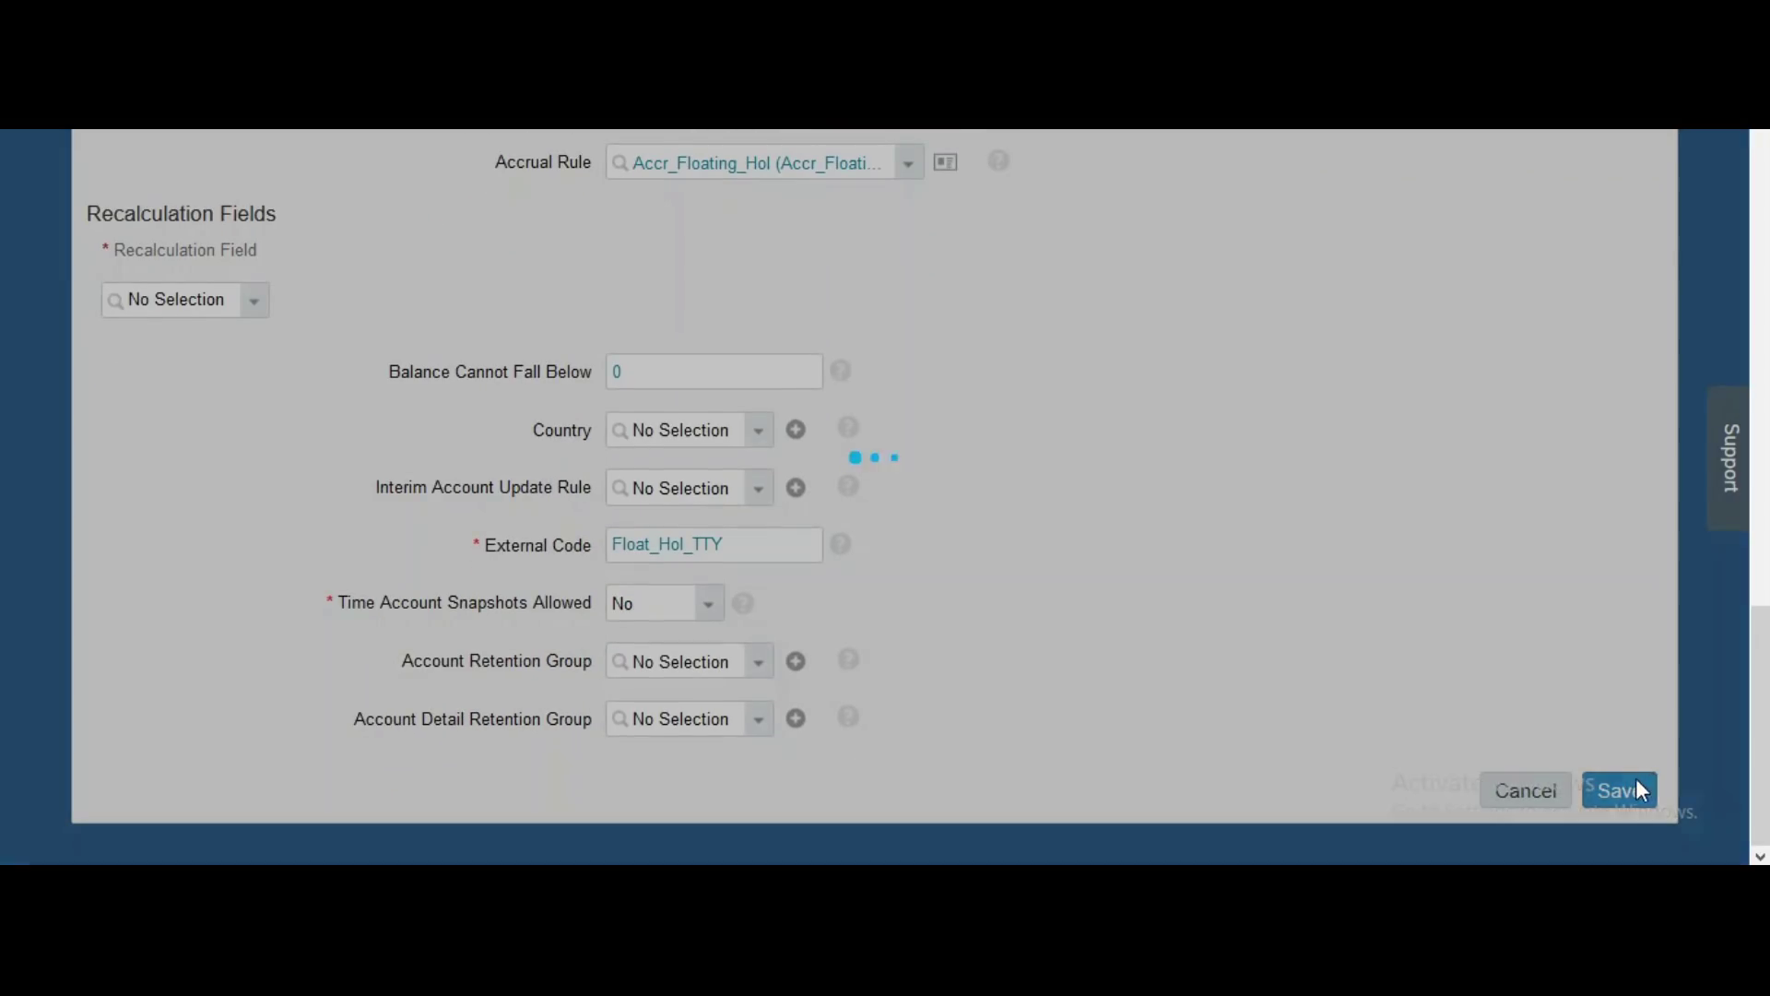
left_click(1070, 646)
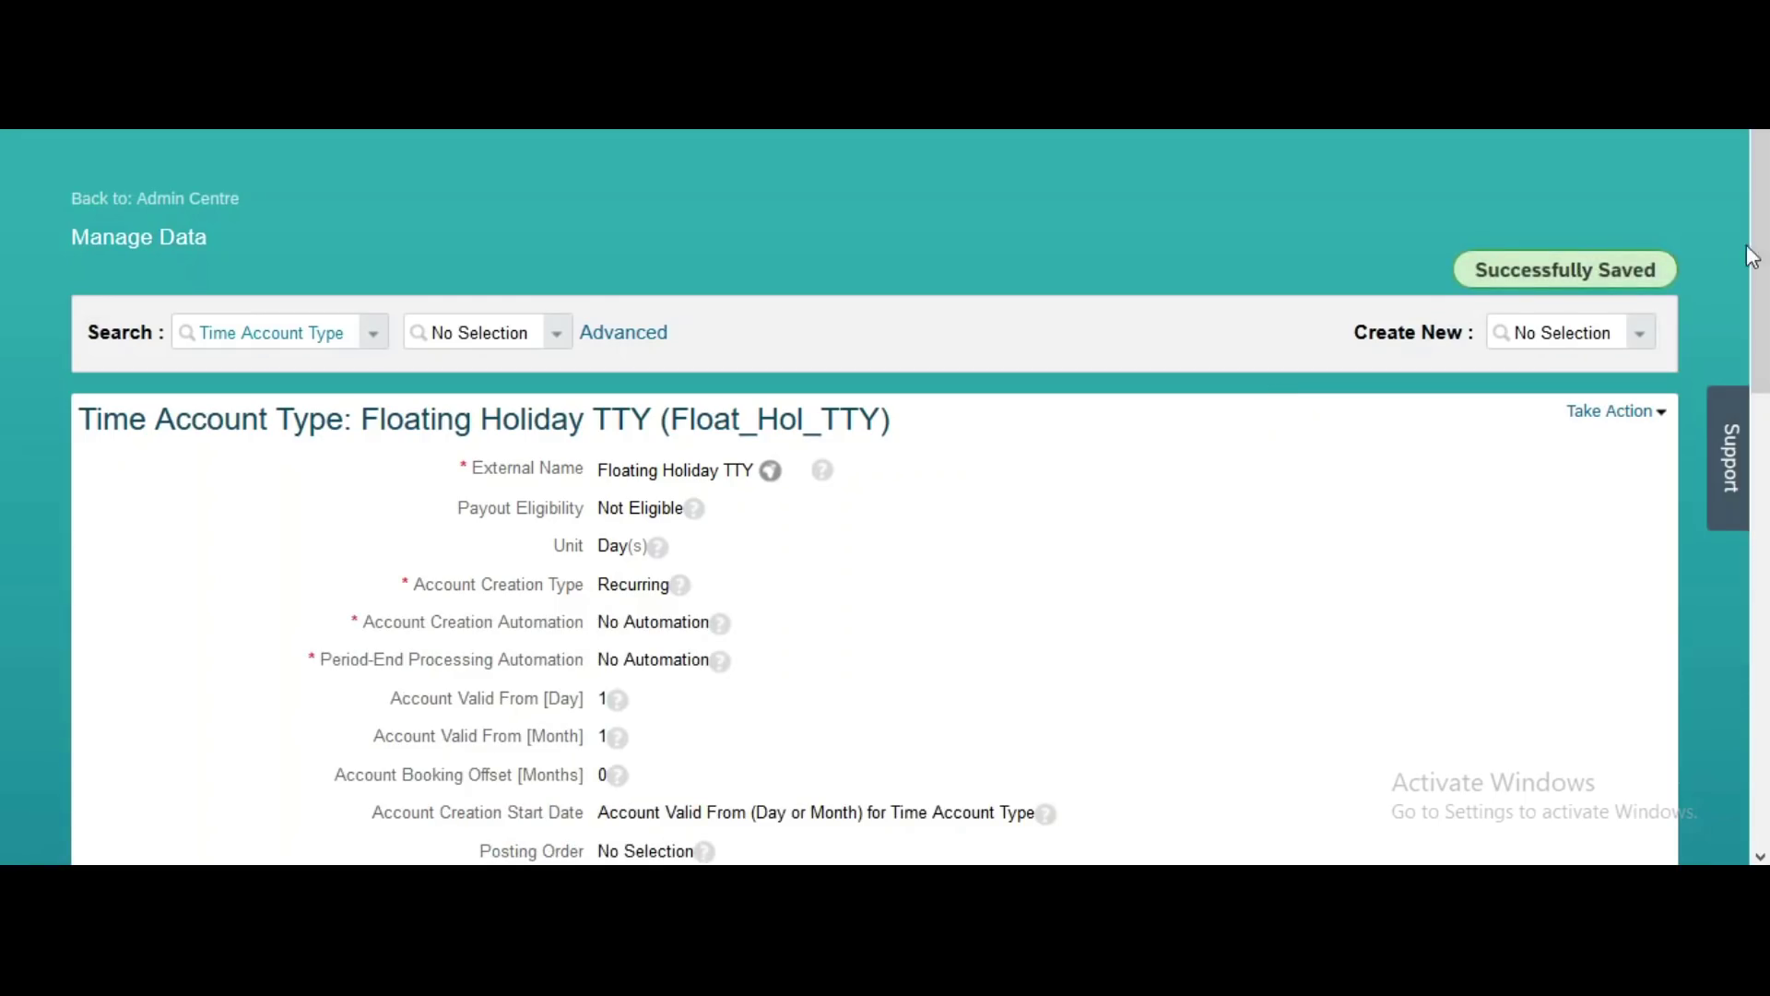
Leave the saved time account type and open a blank Time Type record in Manage Data
scroll(1741, 666, "down", 10)
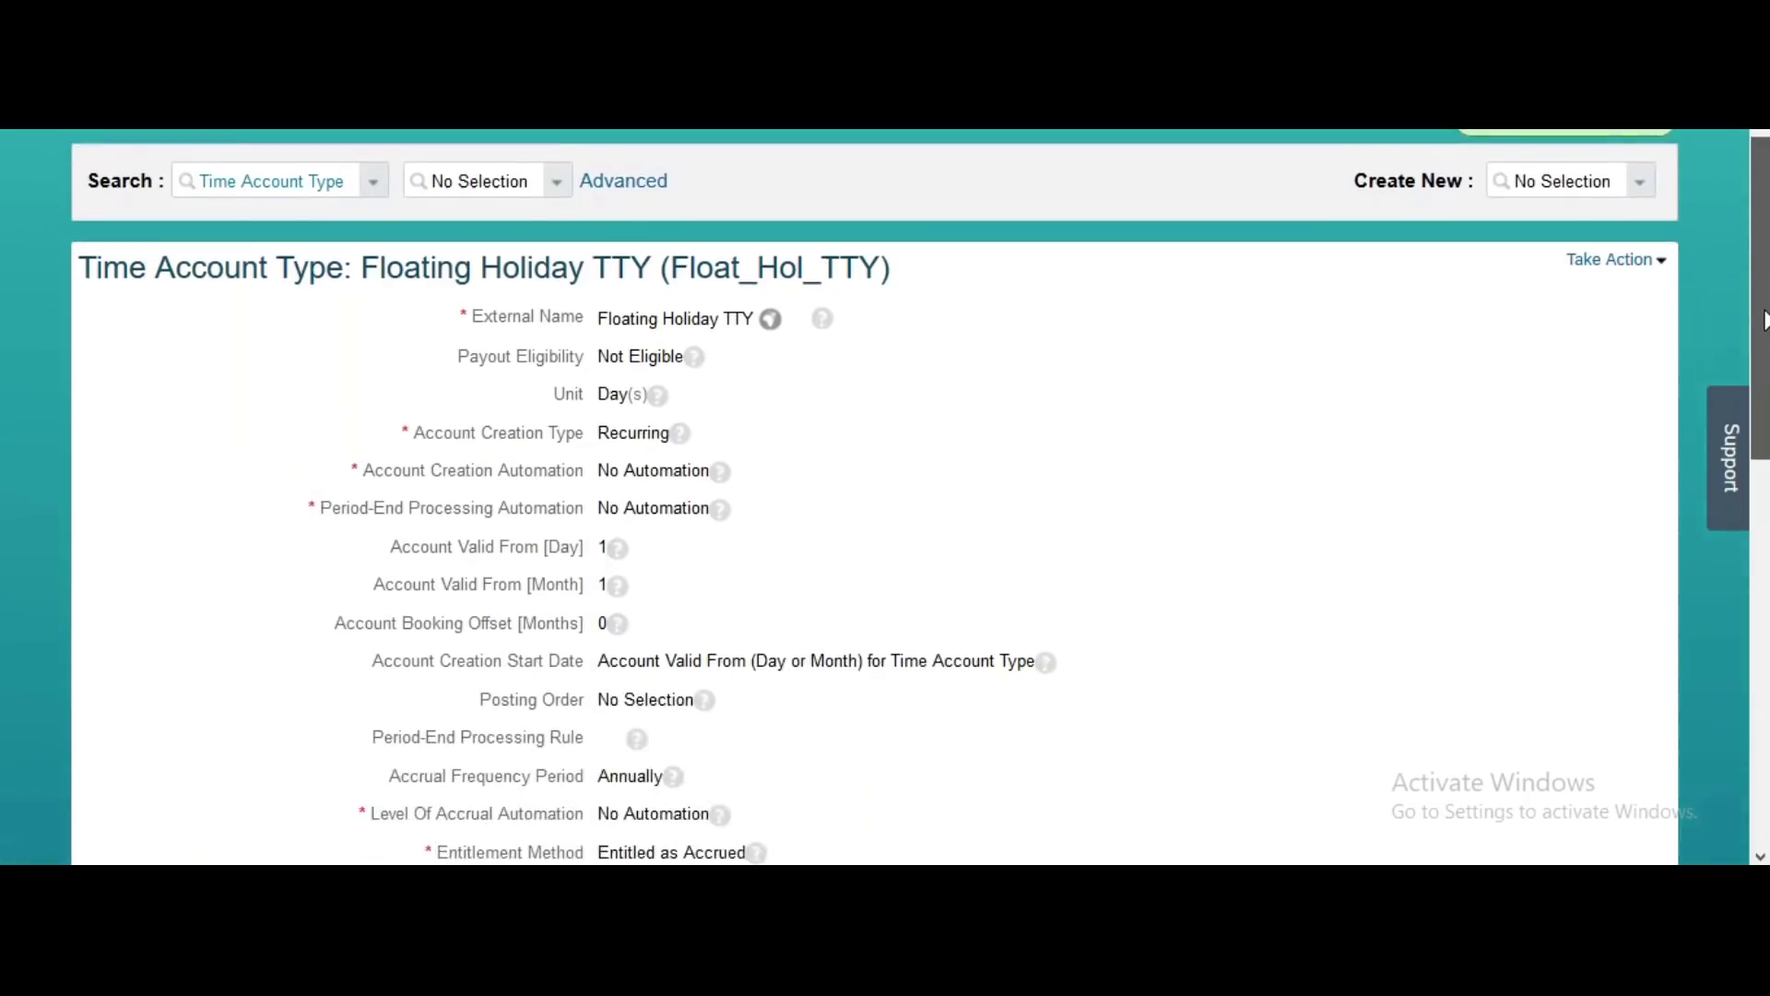
scroll(1741, 665, "up", 10)
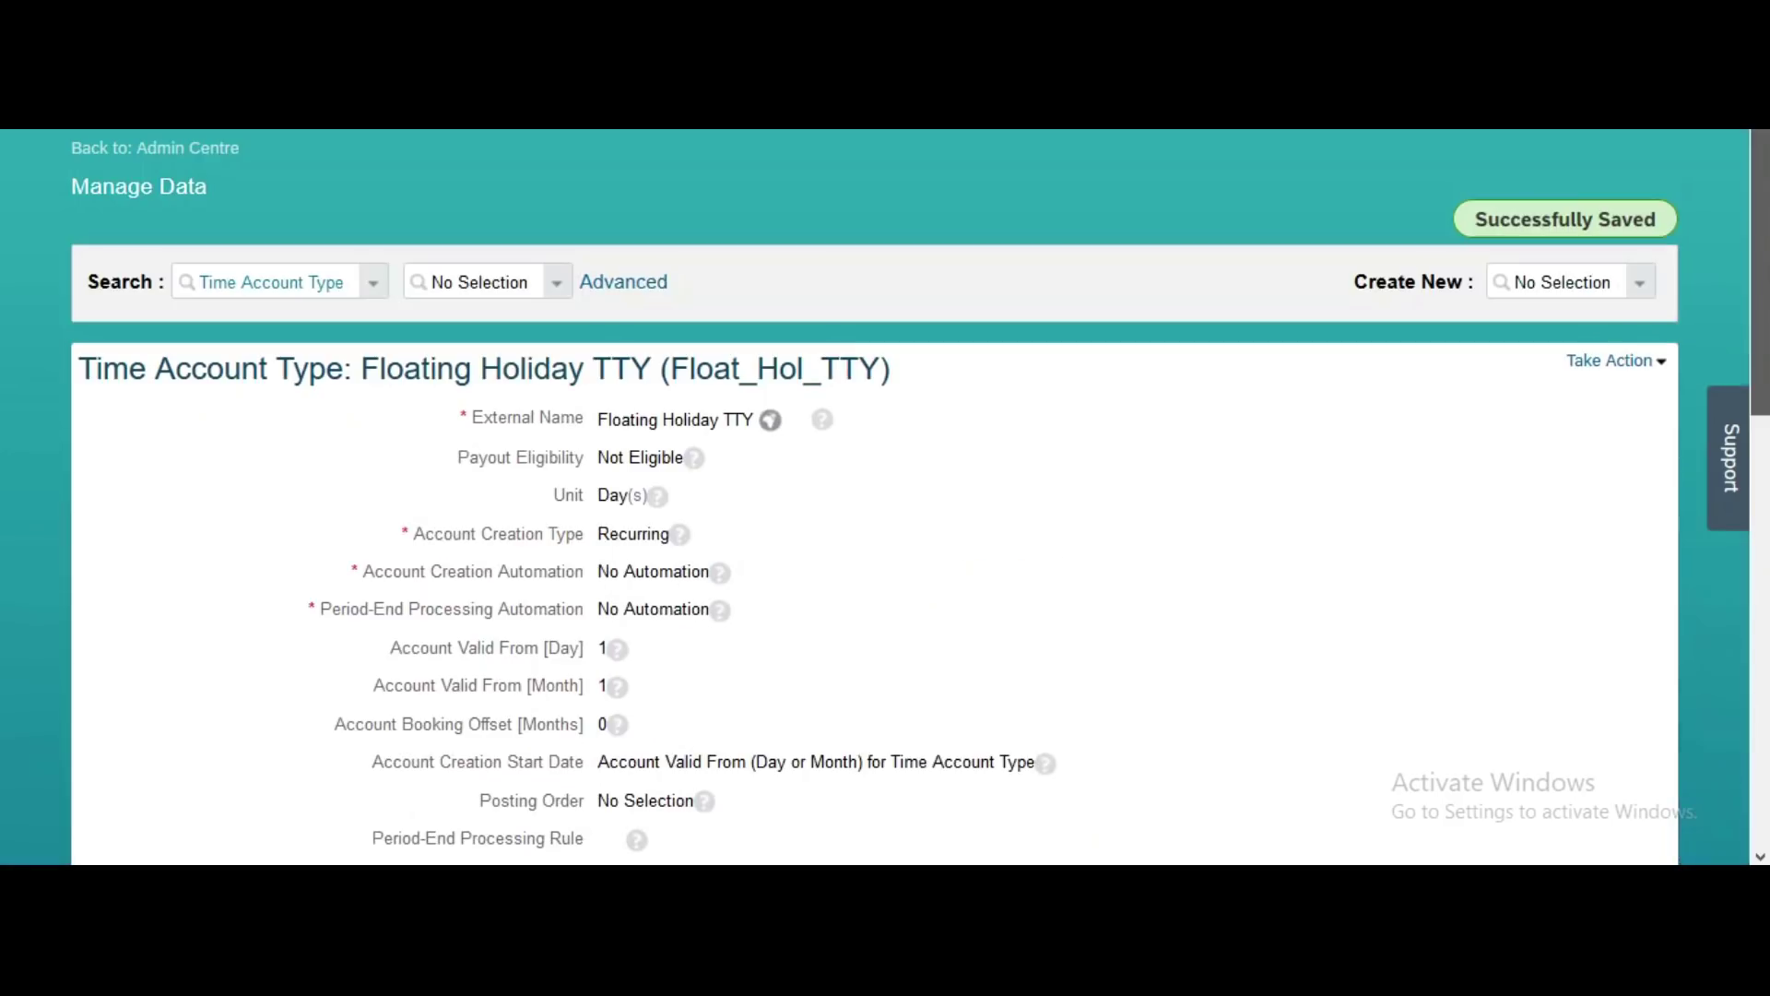
right_click(217, 151)
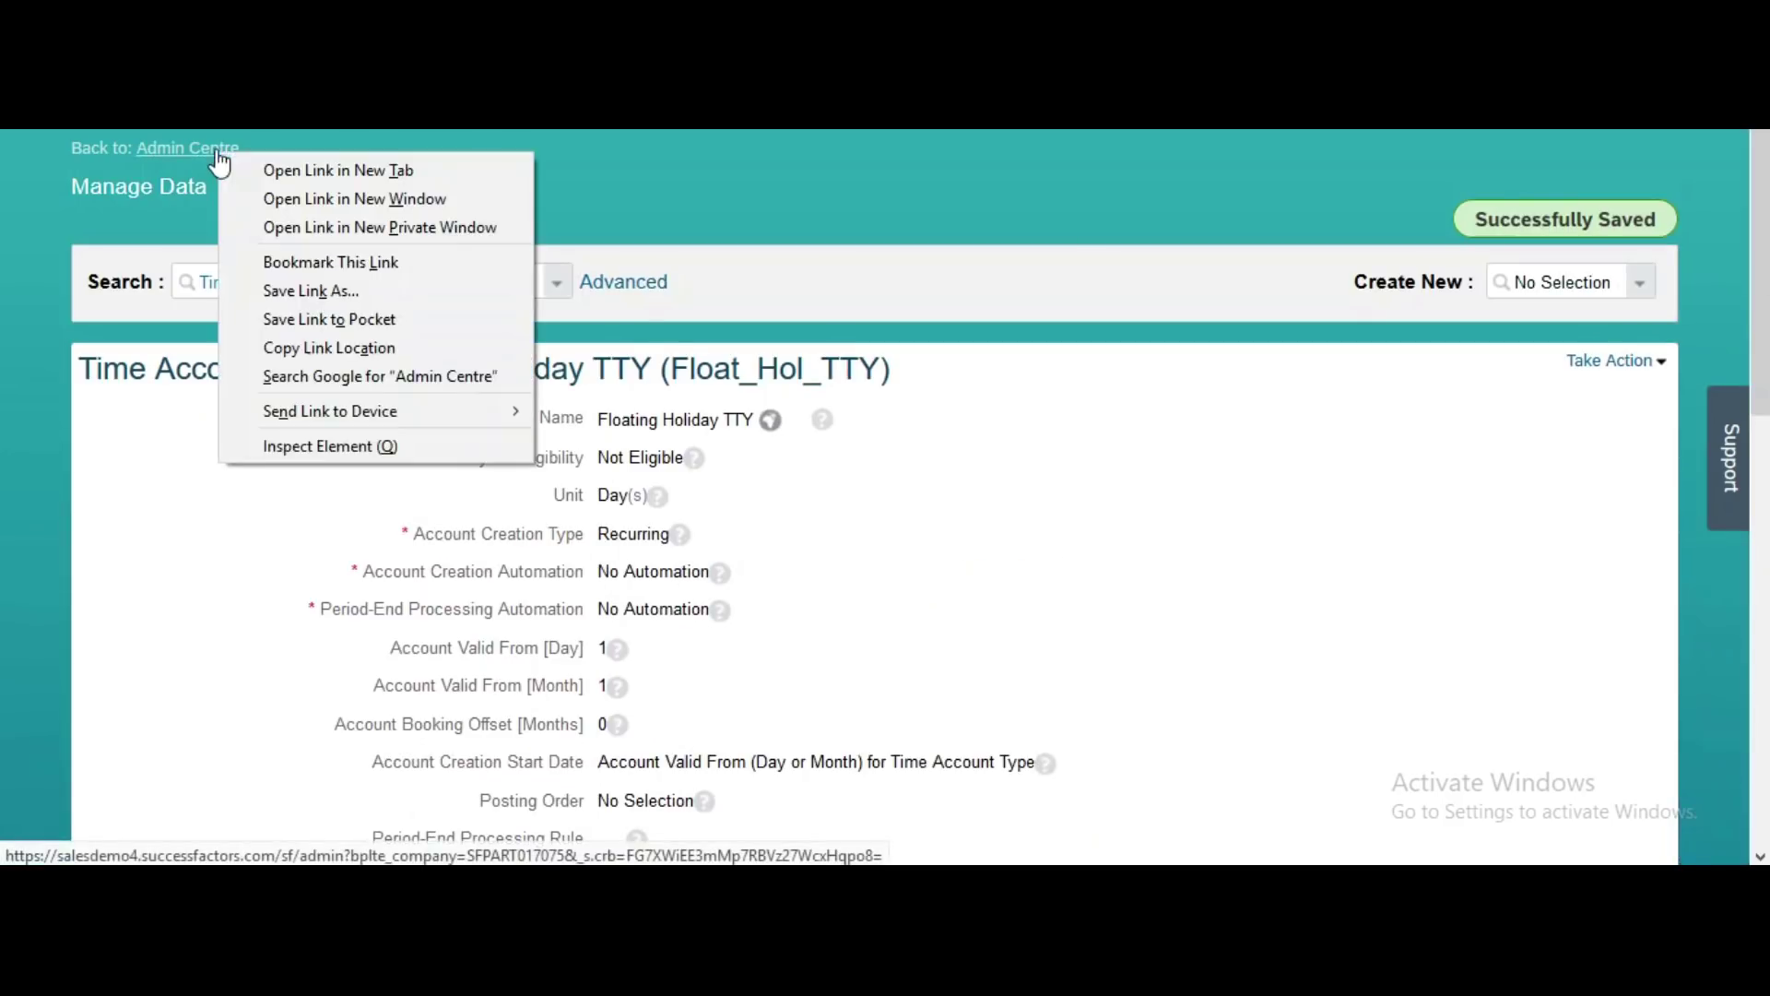
left_click(241, 156)
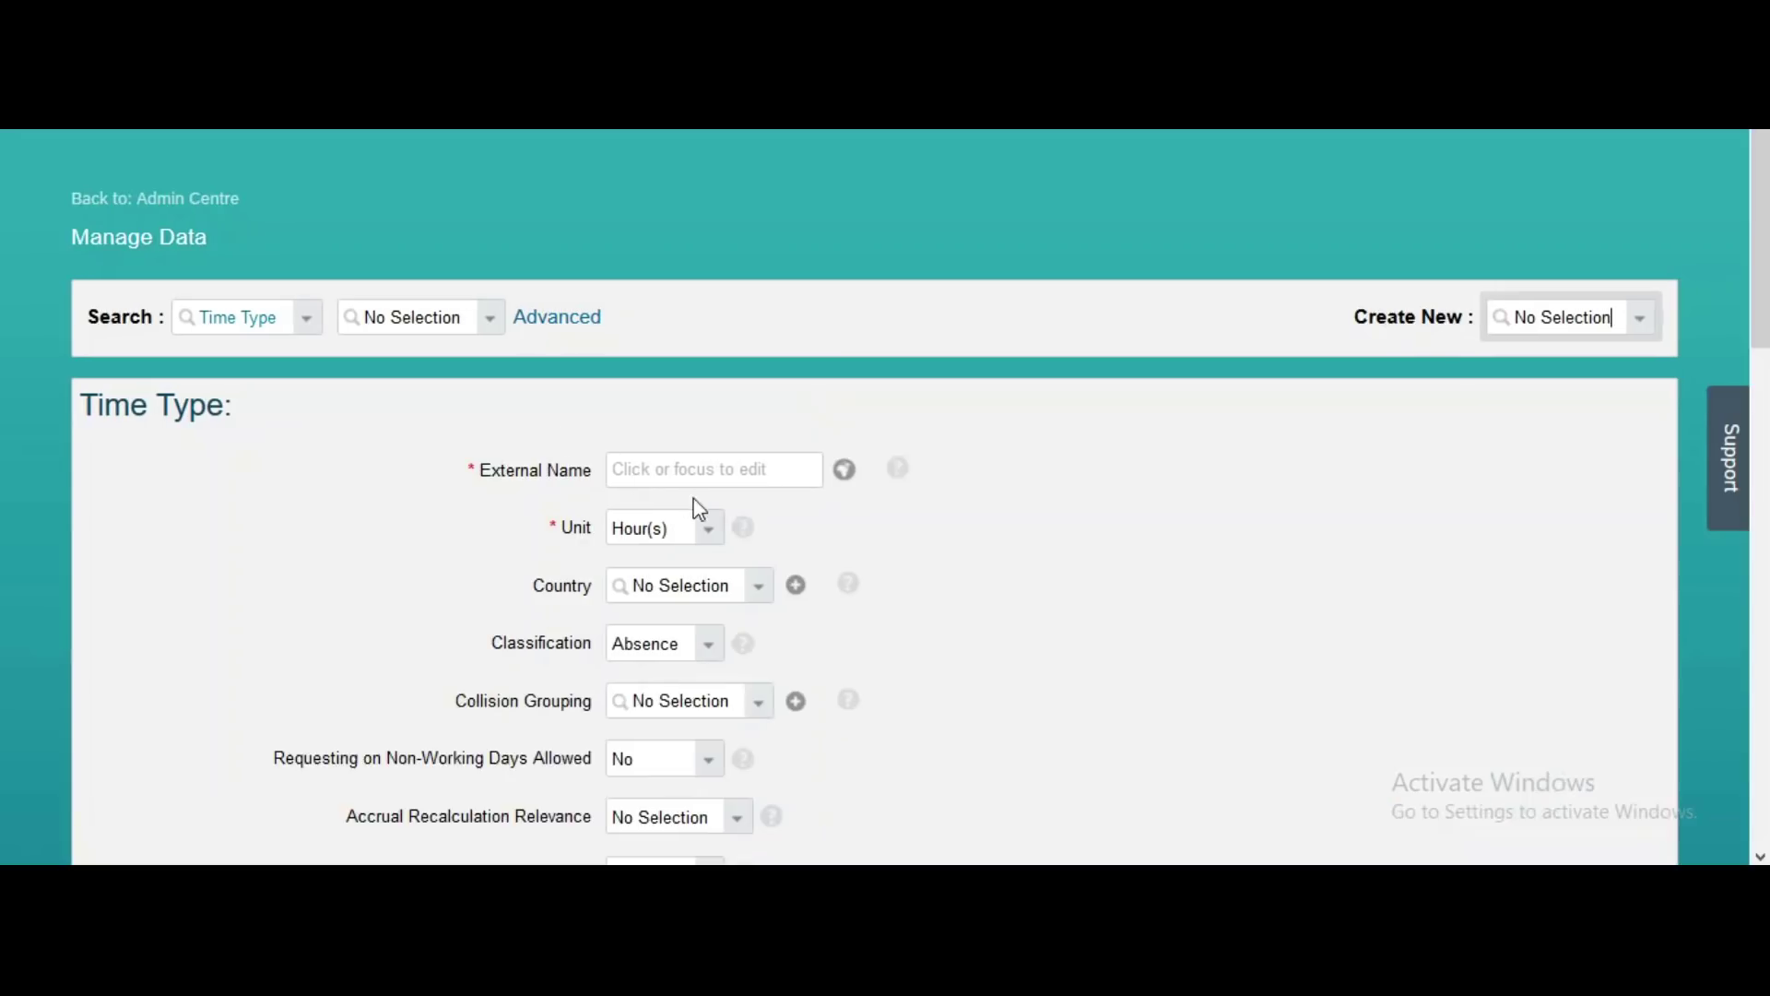
Enter Floating_hol_Type as both the External Name and the External Code of the new time type
left_click(683, 458)
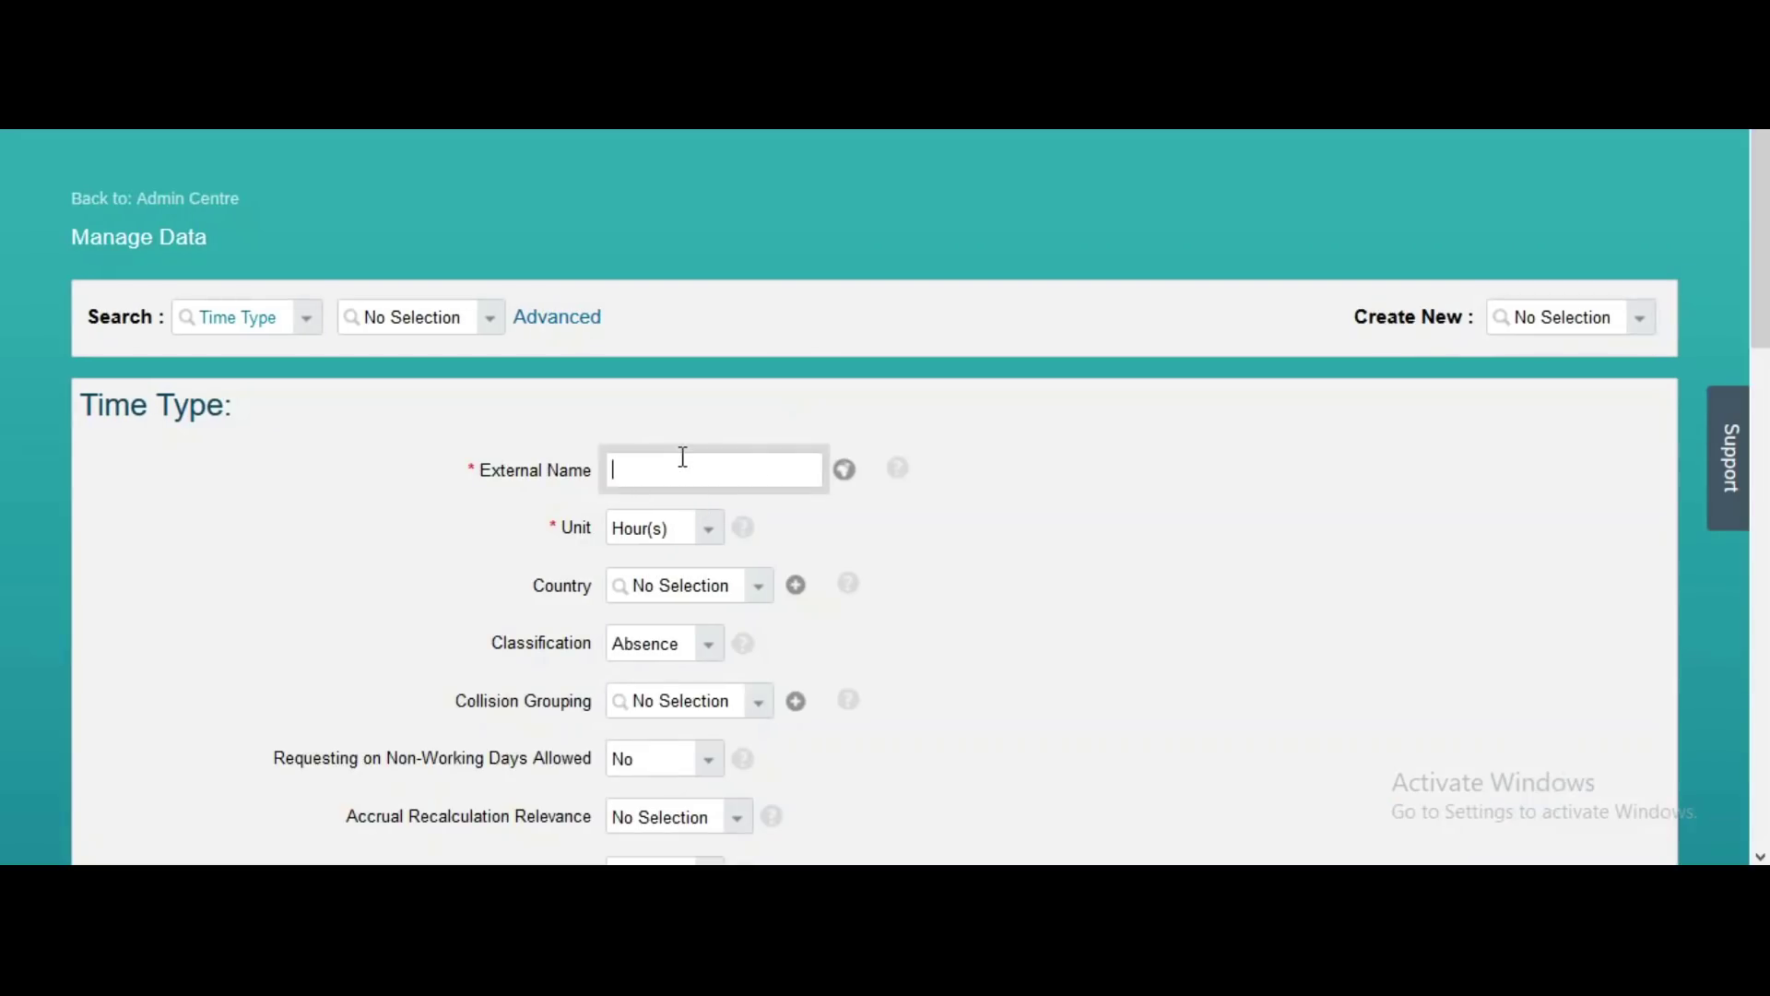
type("Floating_hol_Type")
key("ctrl+a")
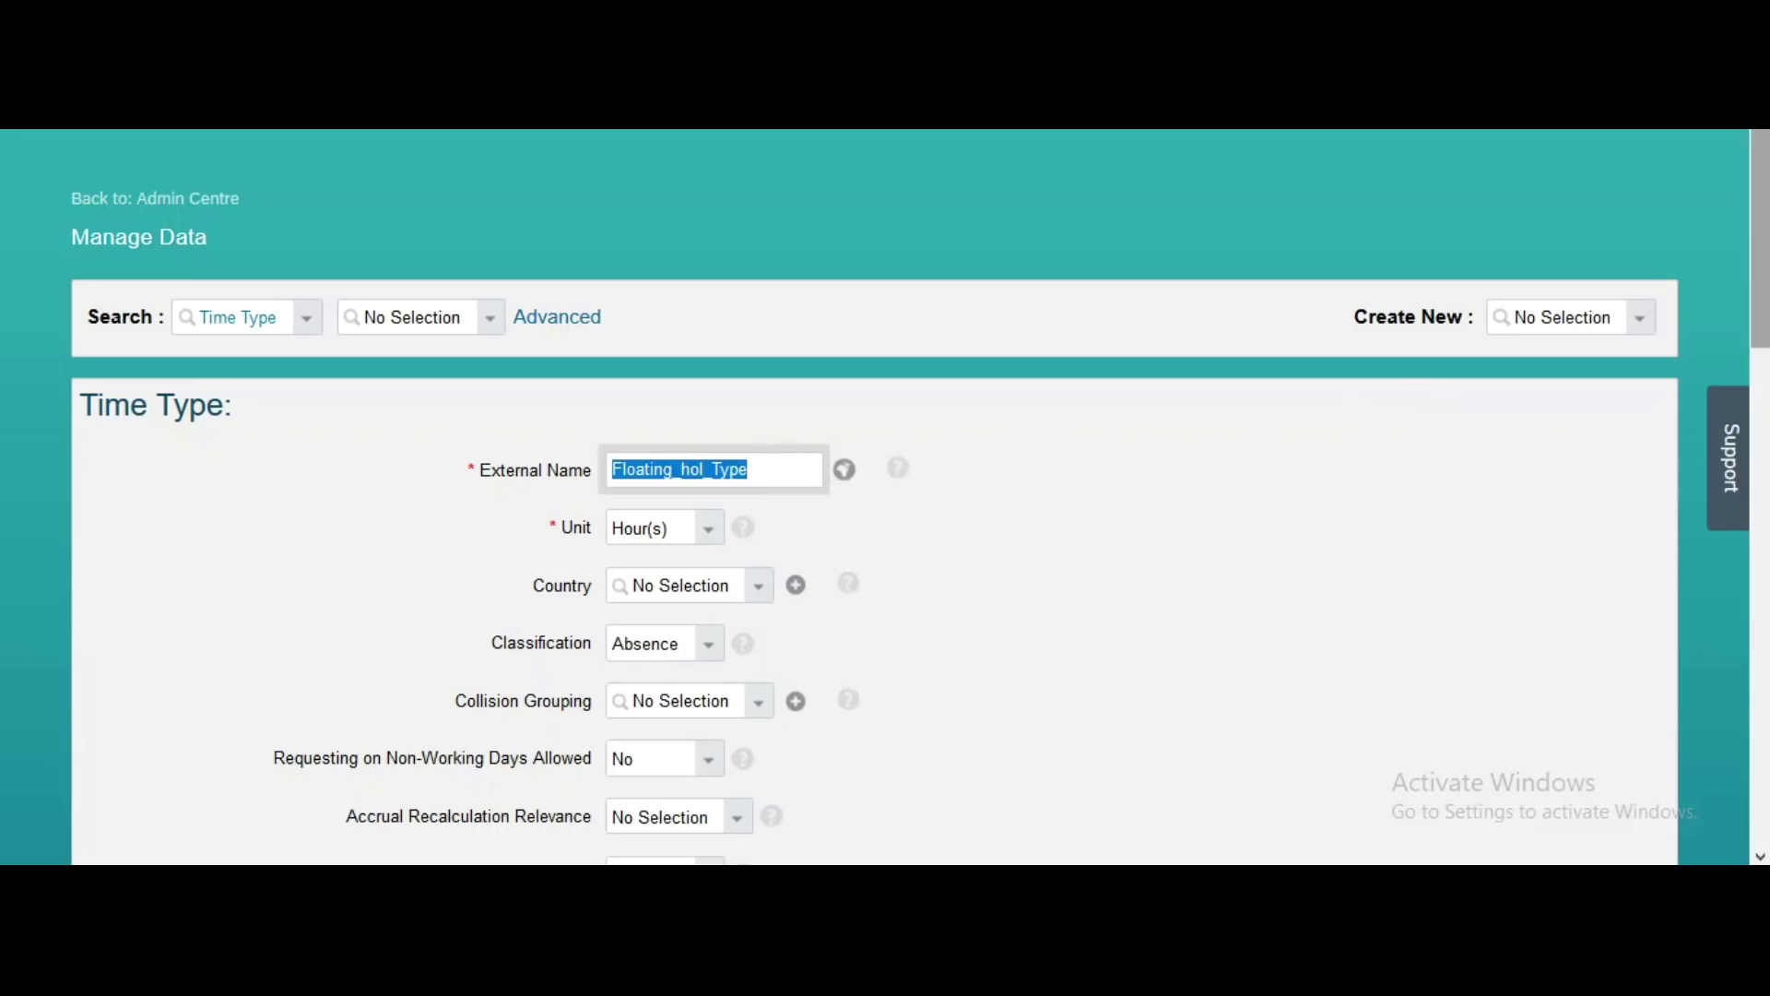
scroll(1411, 384, "down", 3)
scroll(1738, 809, "down", 10)
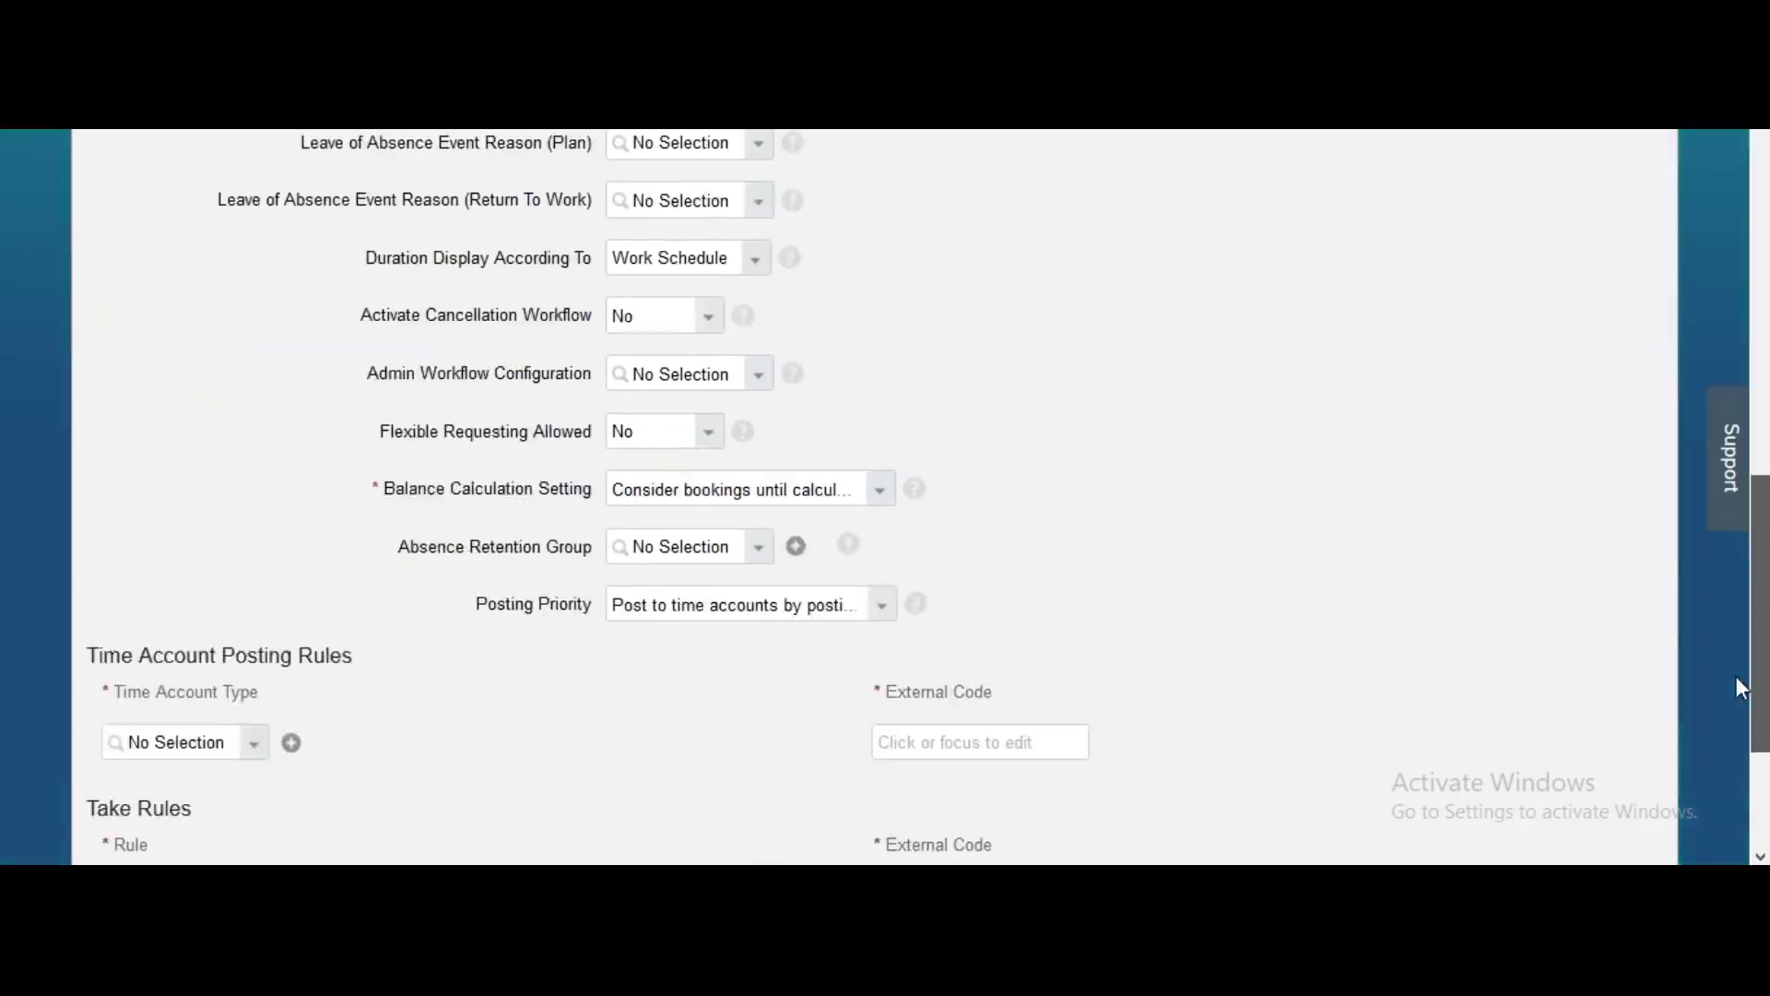
left_click(688, 716)
type("Floating_Hol_Type")
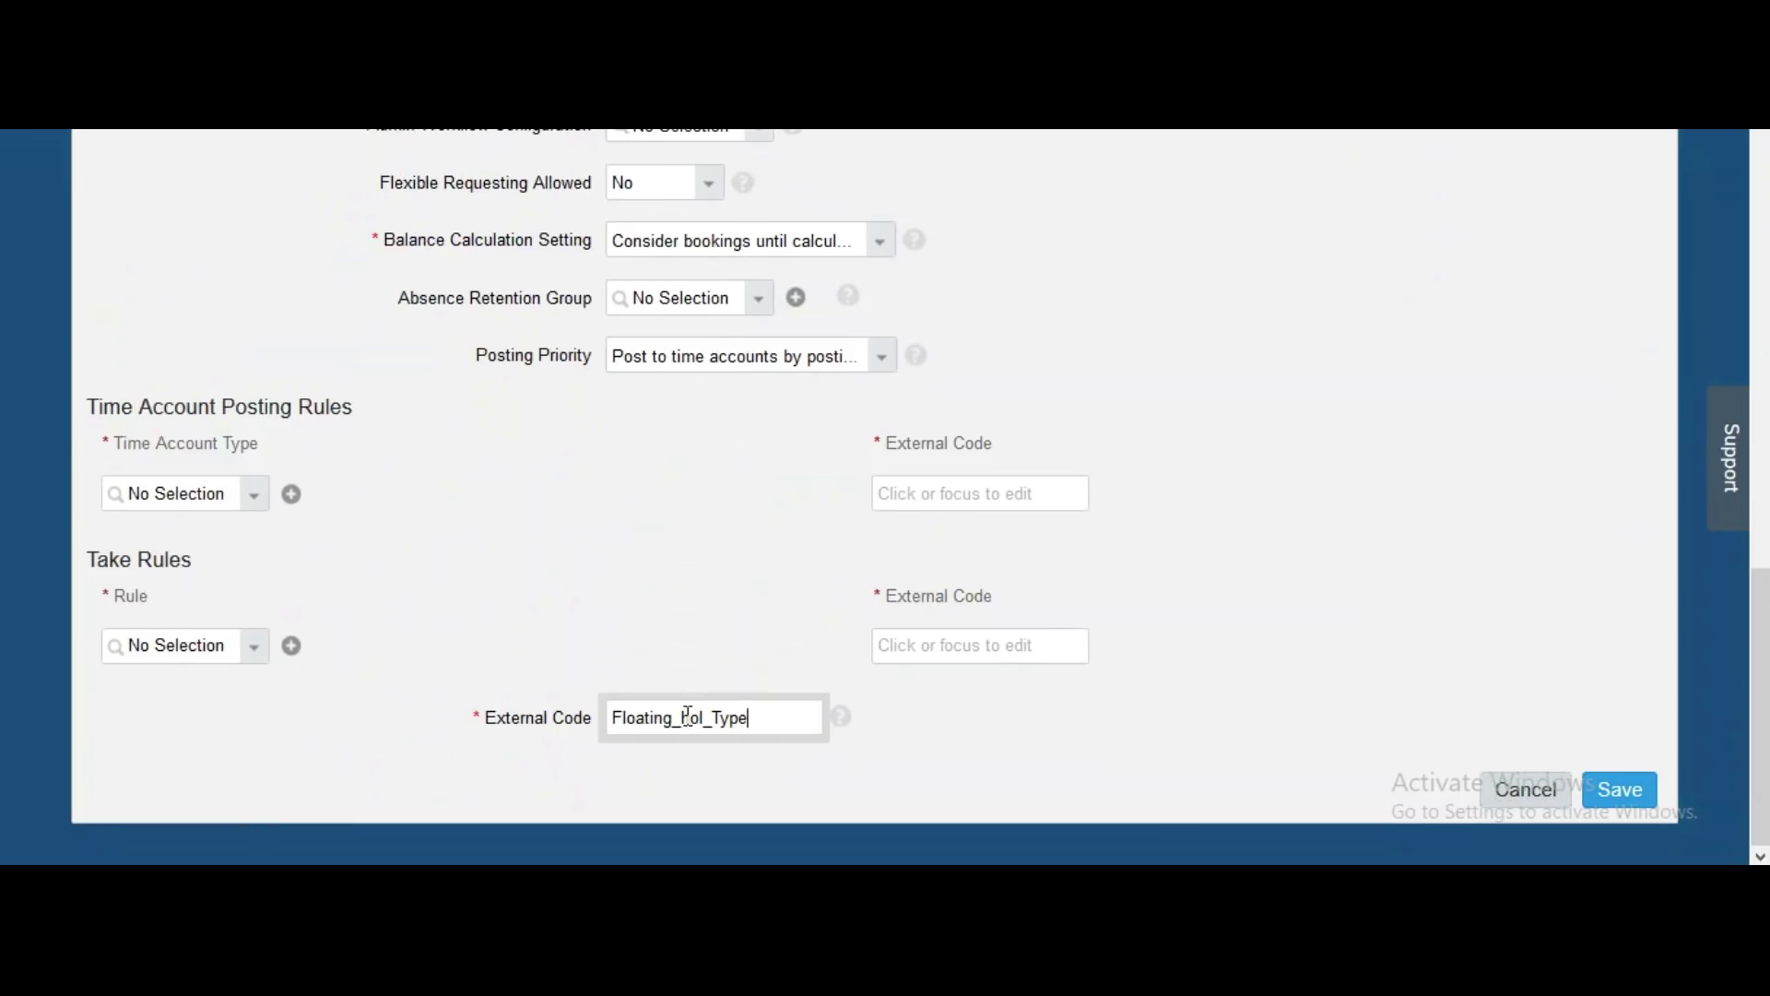
Set the time type's Unit to Day(s) and Permitted Fractions For Unit Day to Only full day bookings allowed
left_click_drag(1763, 590, 1766, 154)
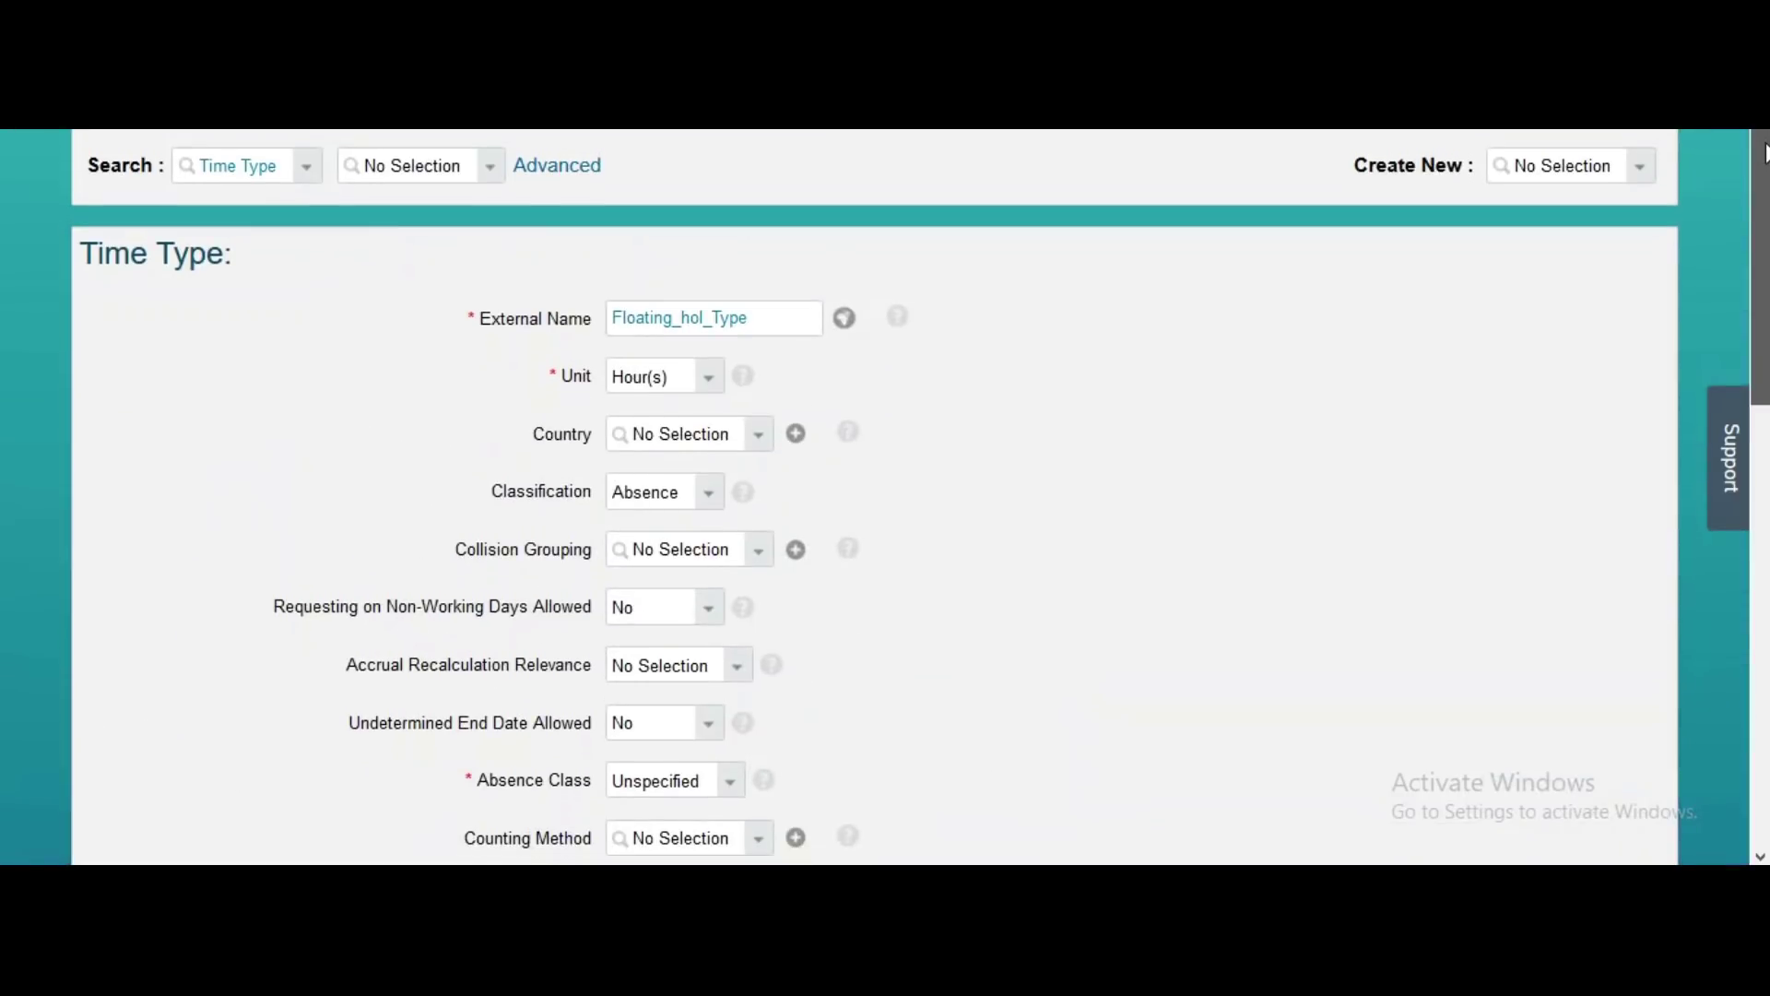
left_click(718, 381)
left_click(658, 437)
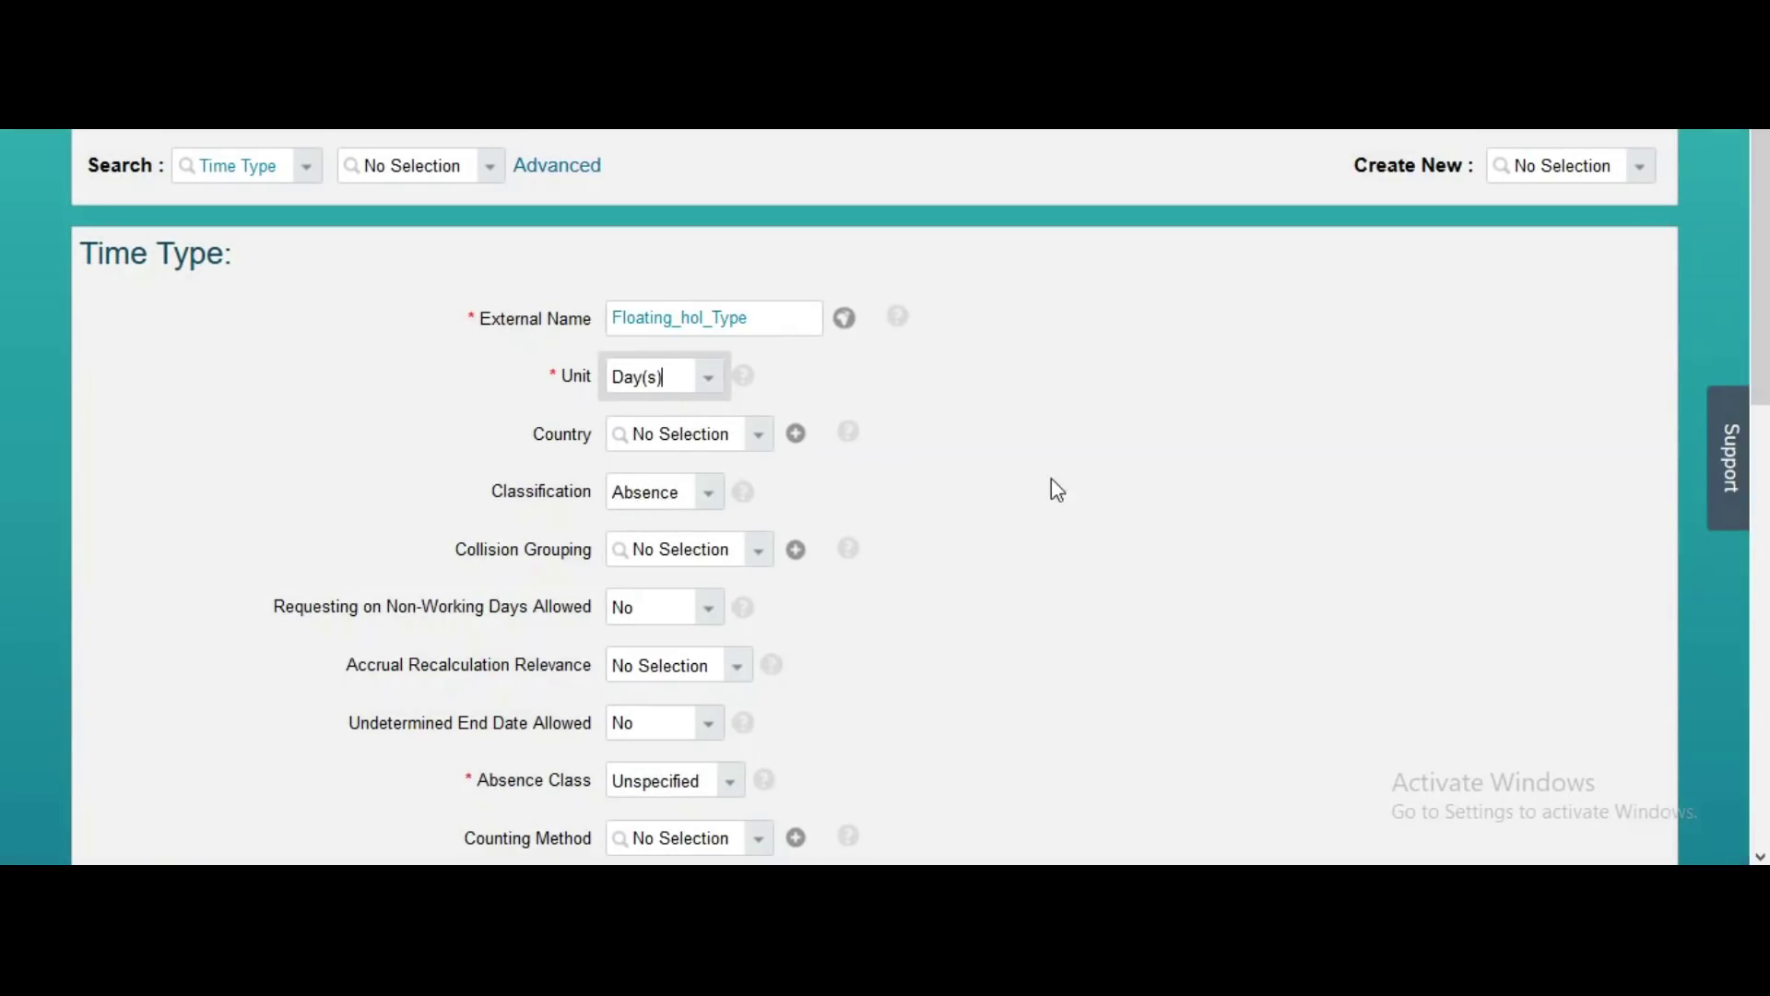
left_click_drag(1758, 299, 1741, 540)
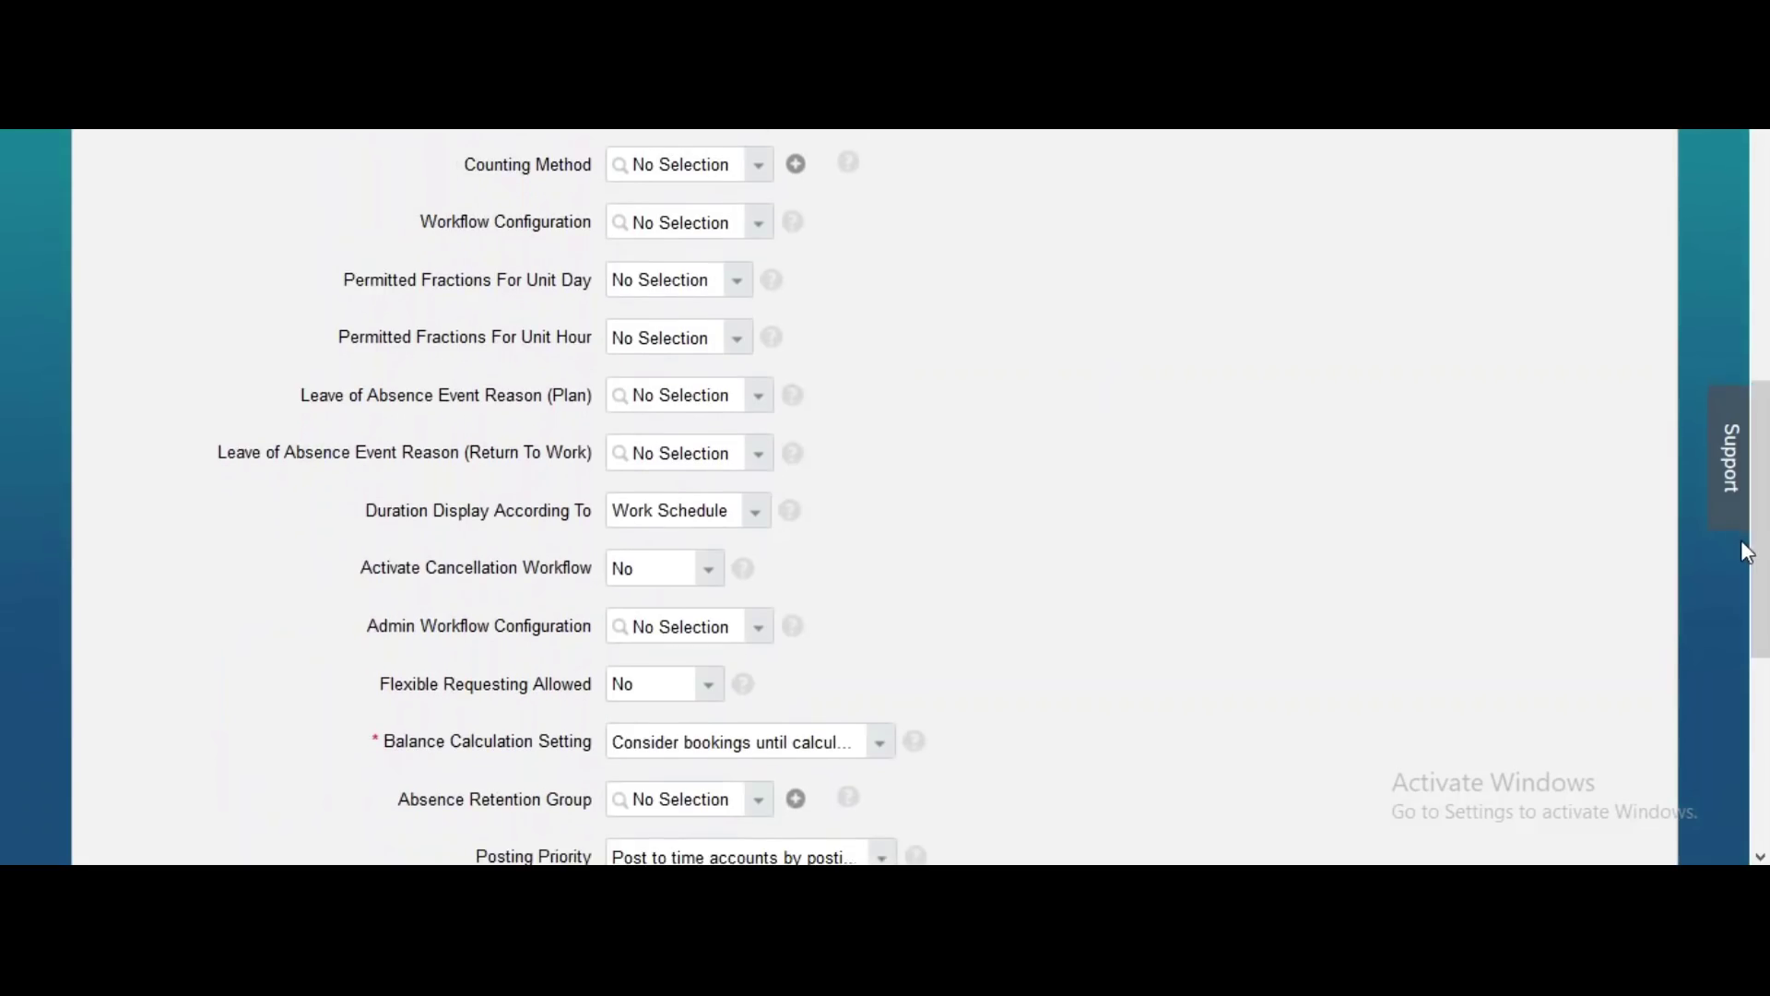
left_click(735, 284)
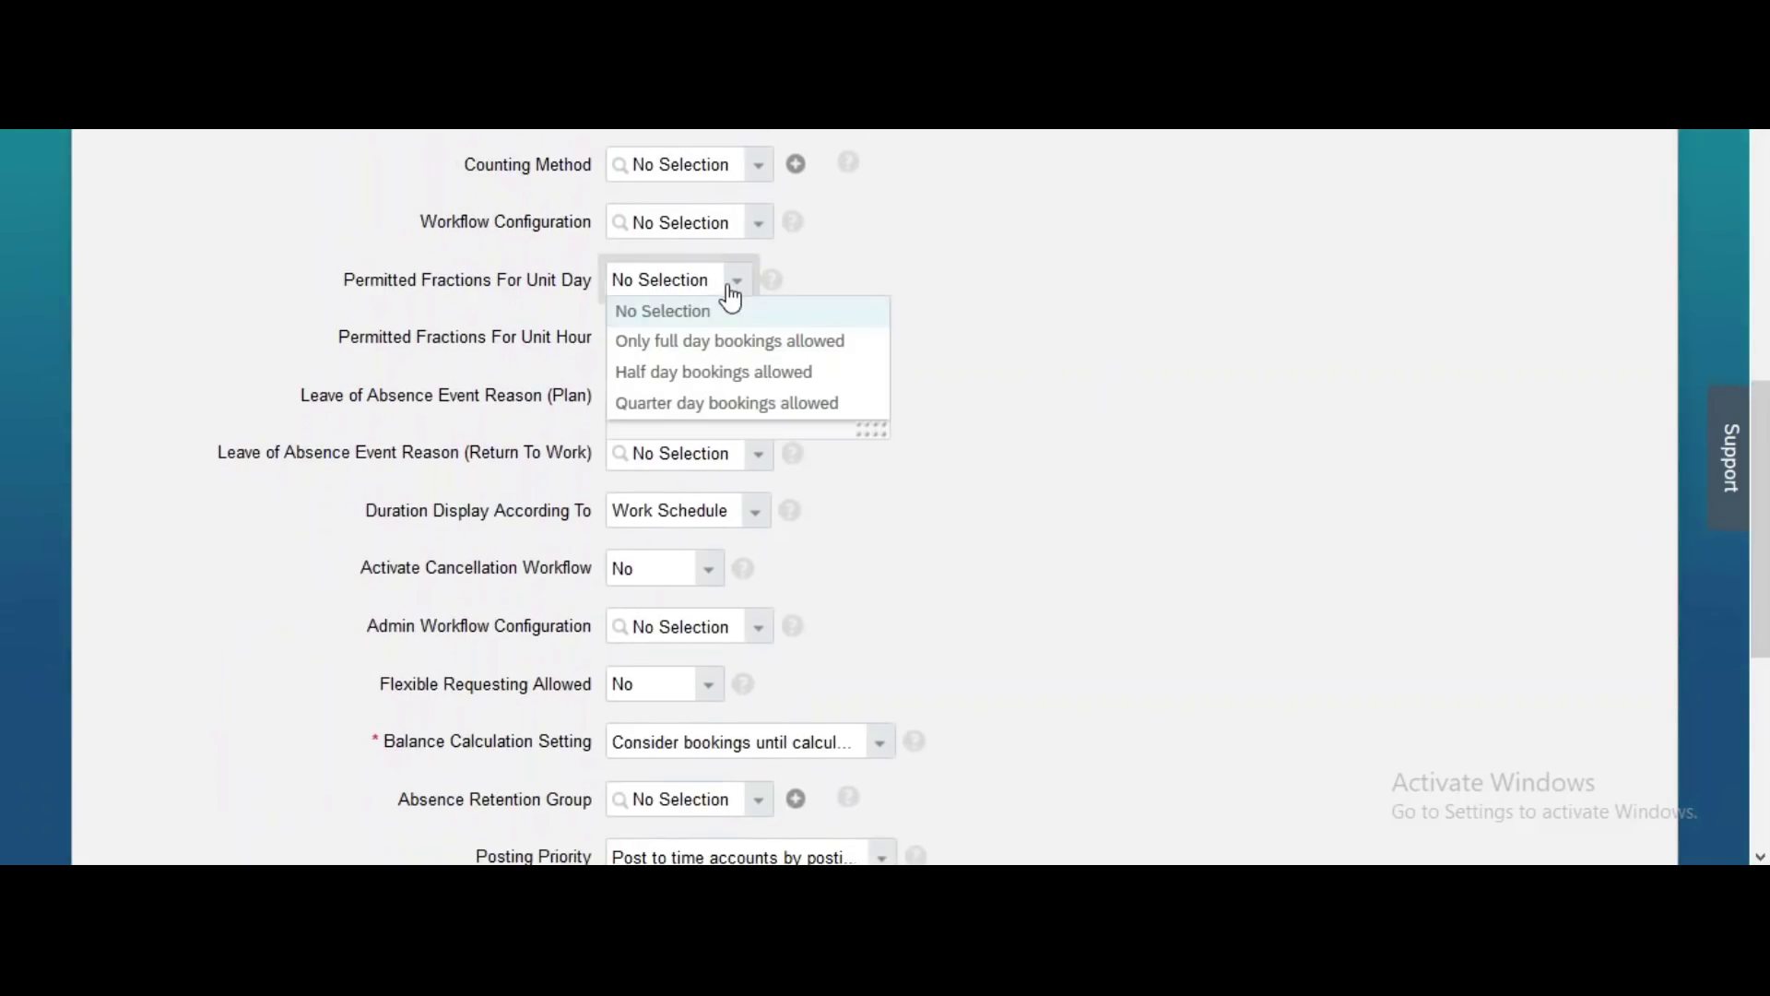
left_click(699, 343)
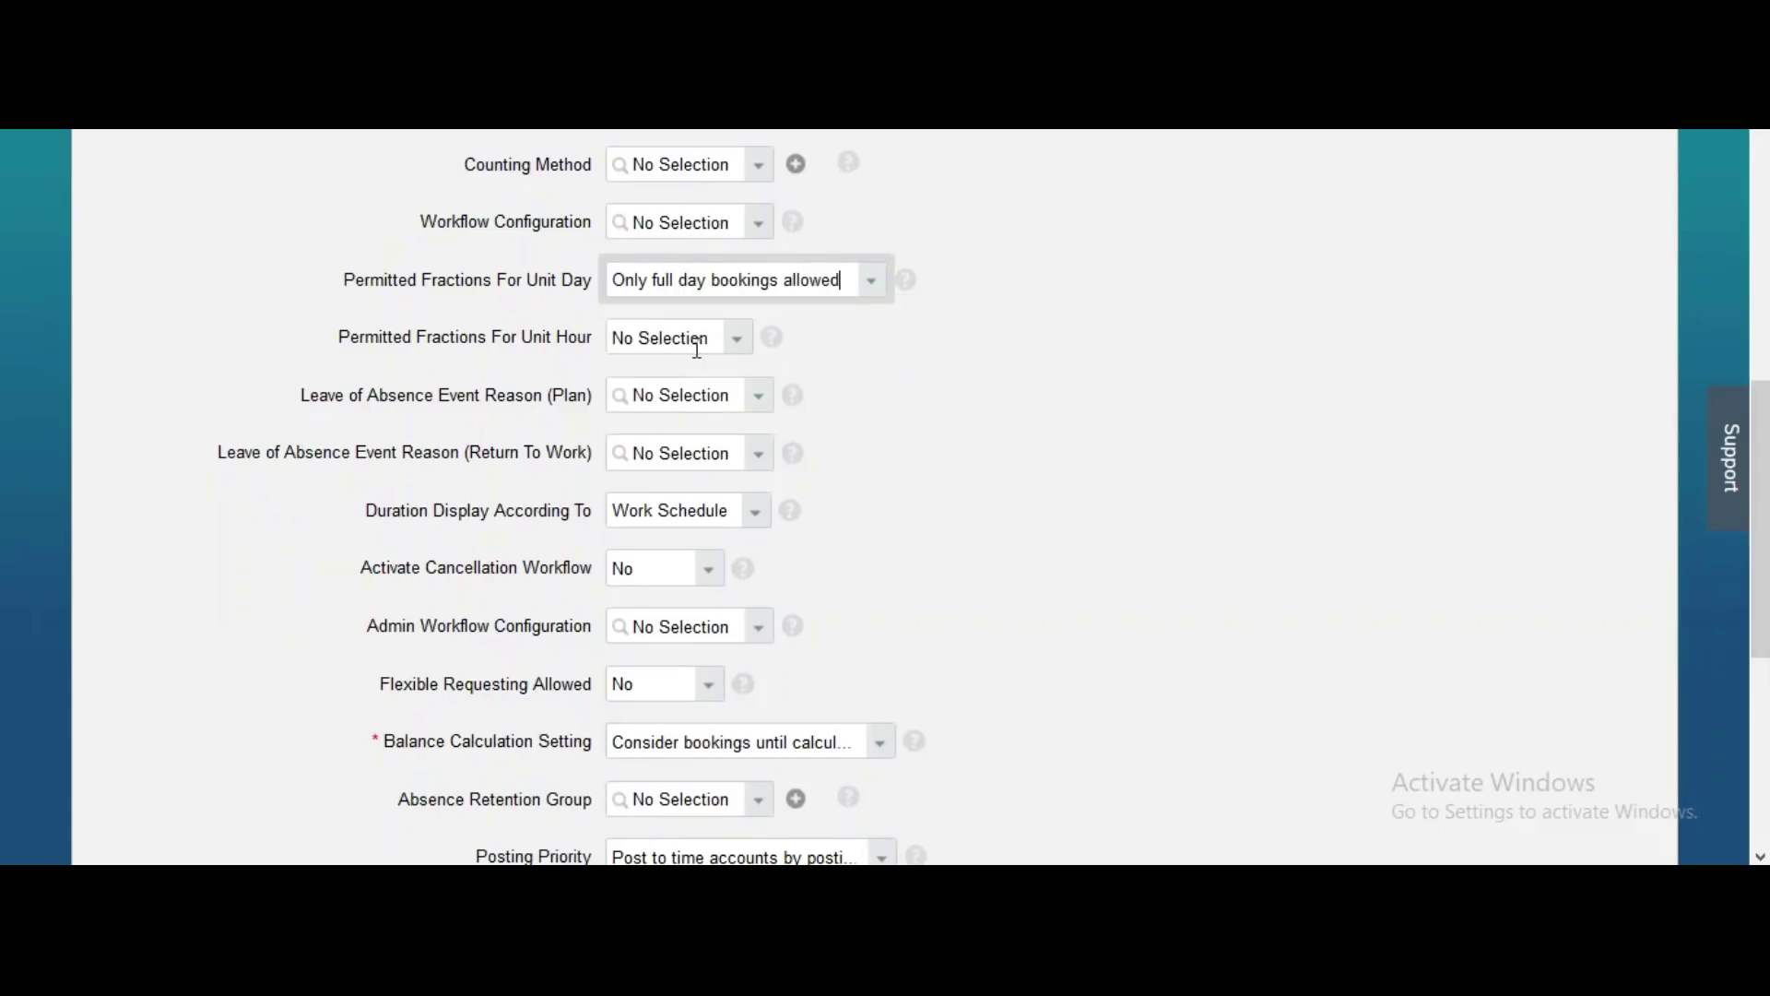
Add a time account posting rule with Time Account Type Floating Holiday TTY and External Code EC1
scroll(885, 498, "down", 2)
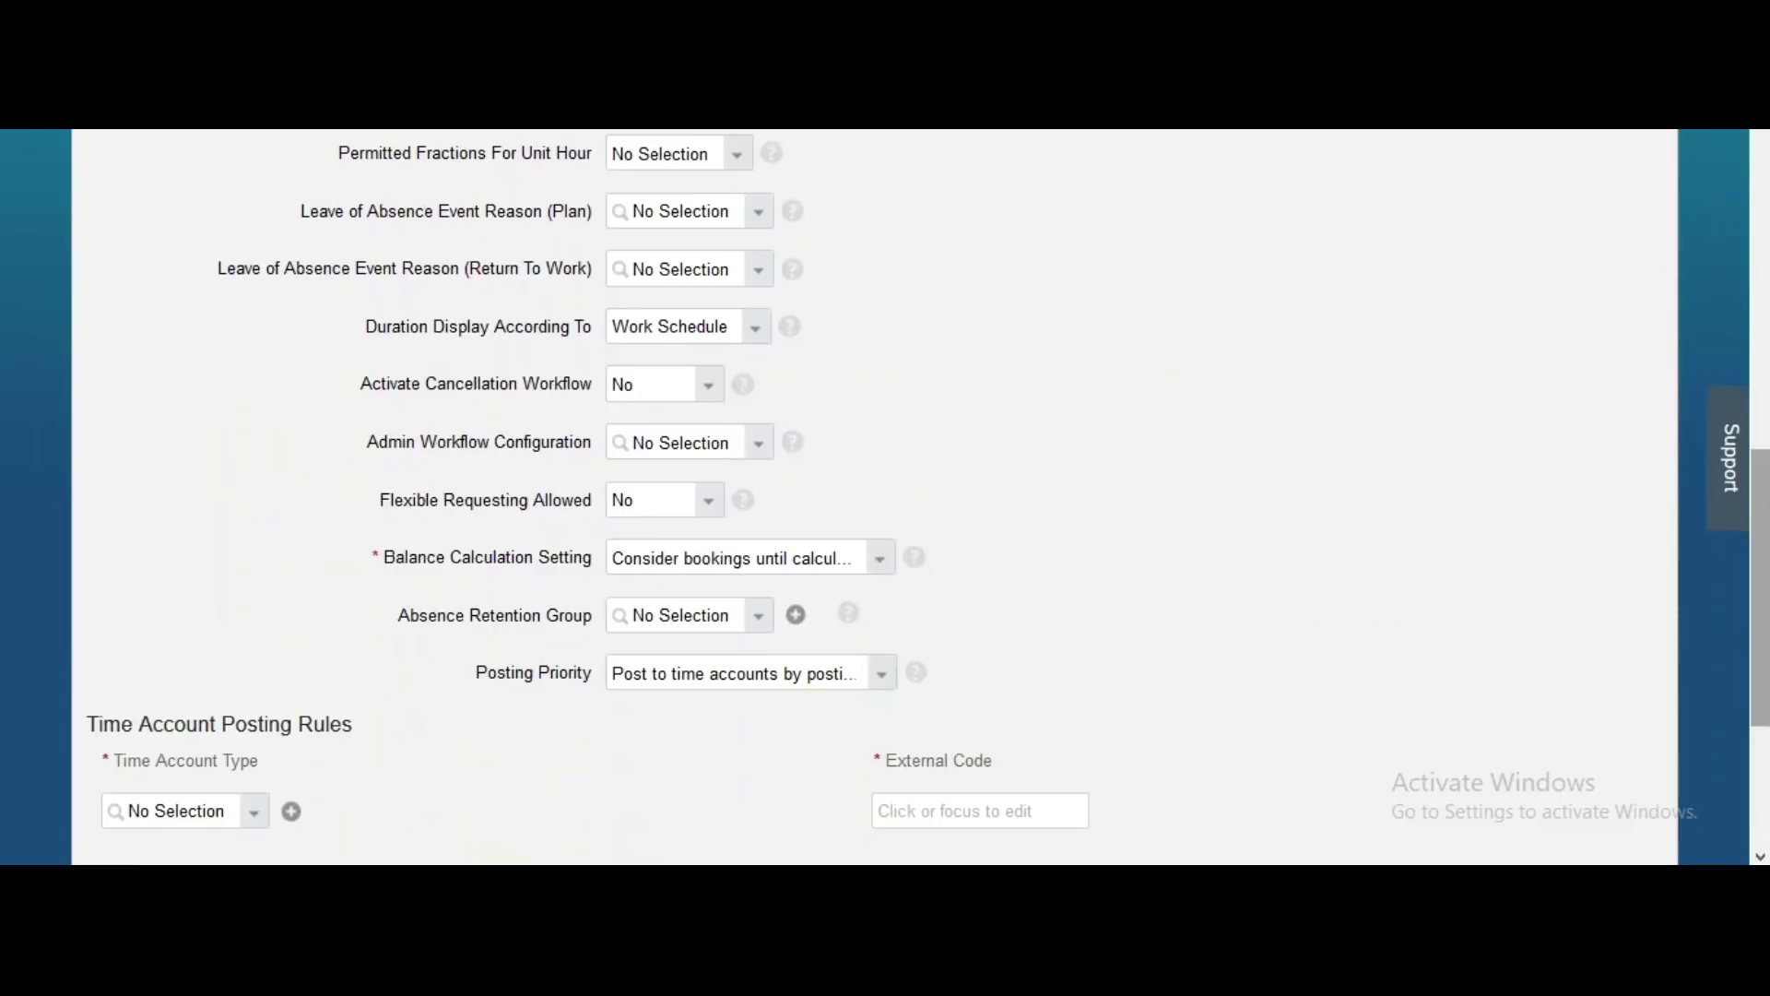
scroll(1763, 671, "down", 3)
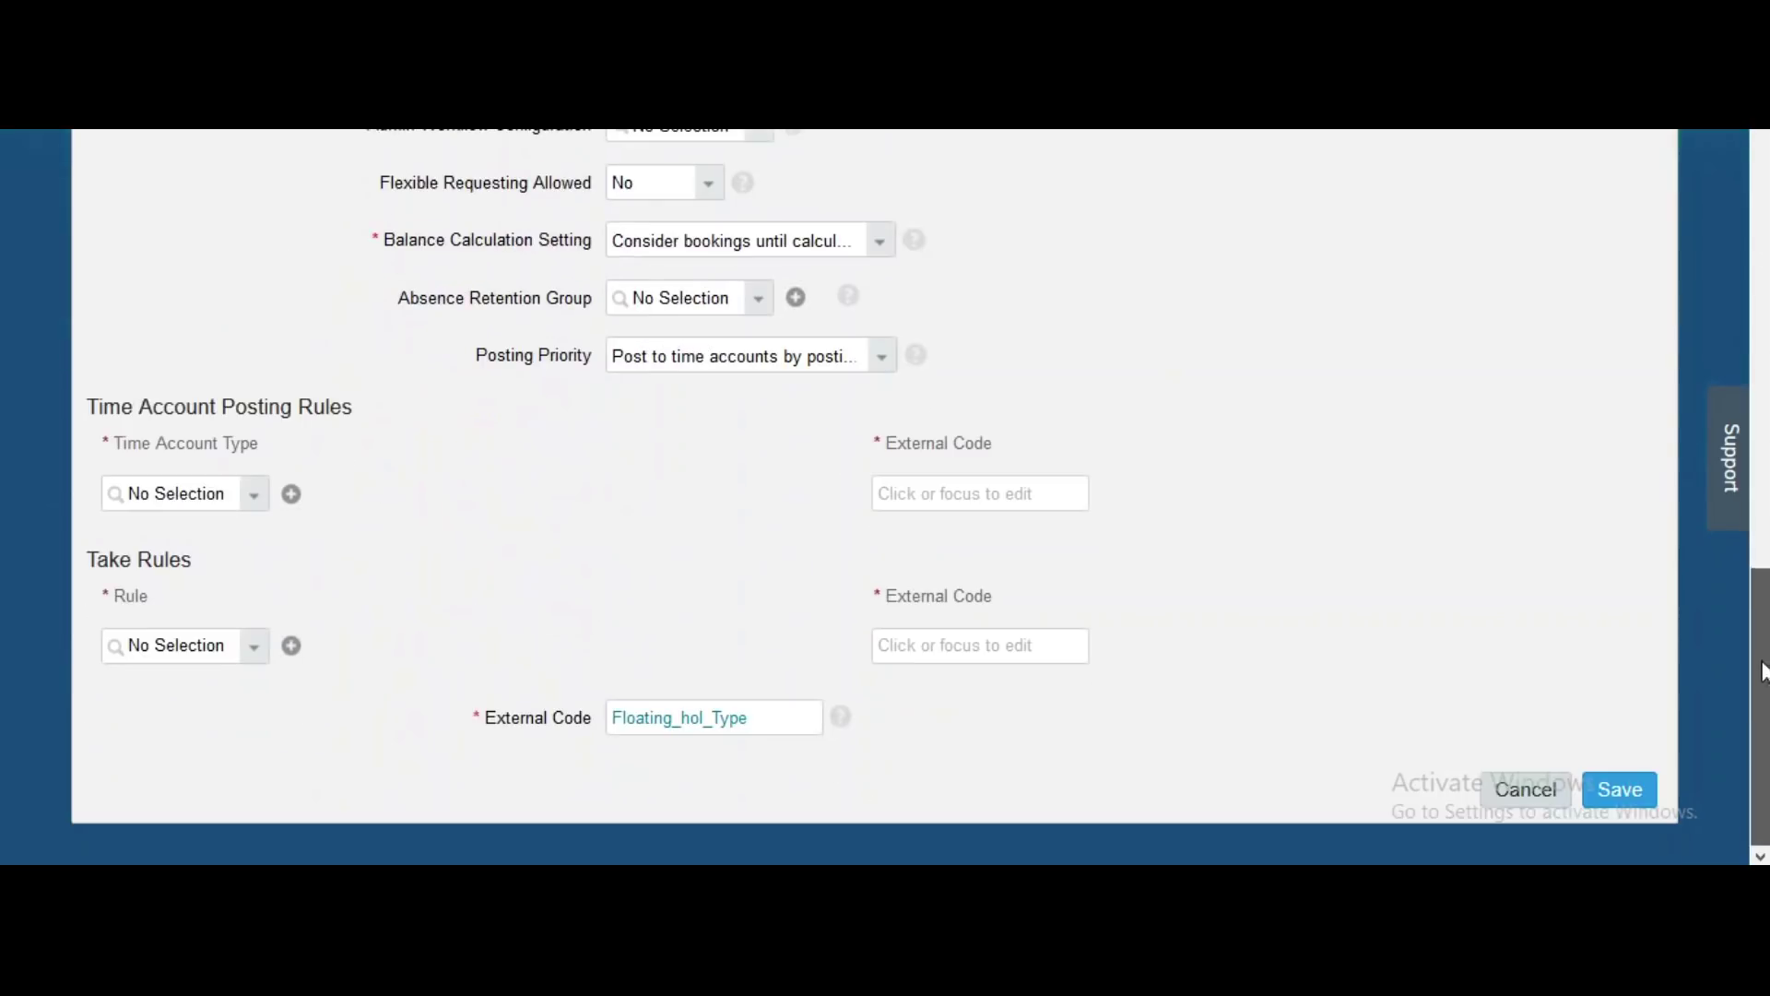
left_click(183, 491)
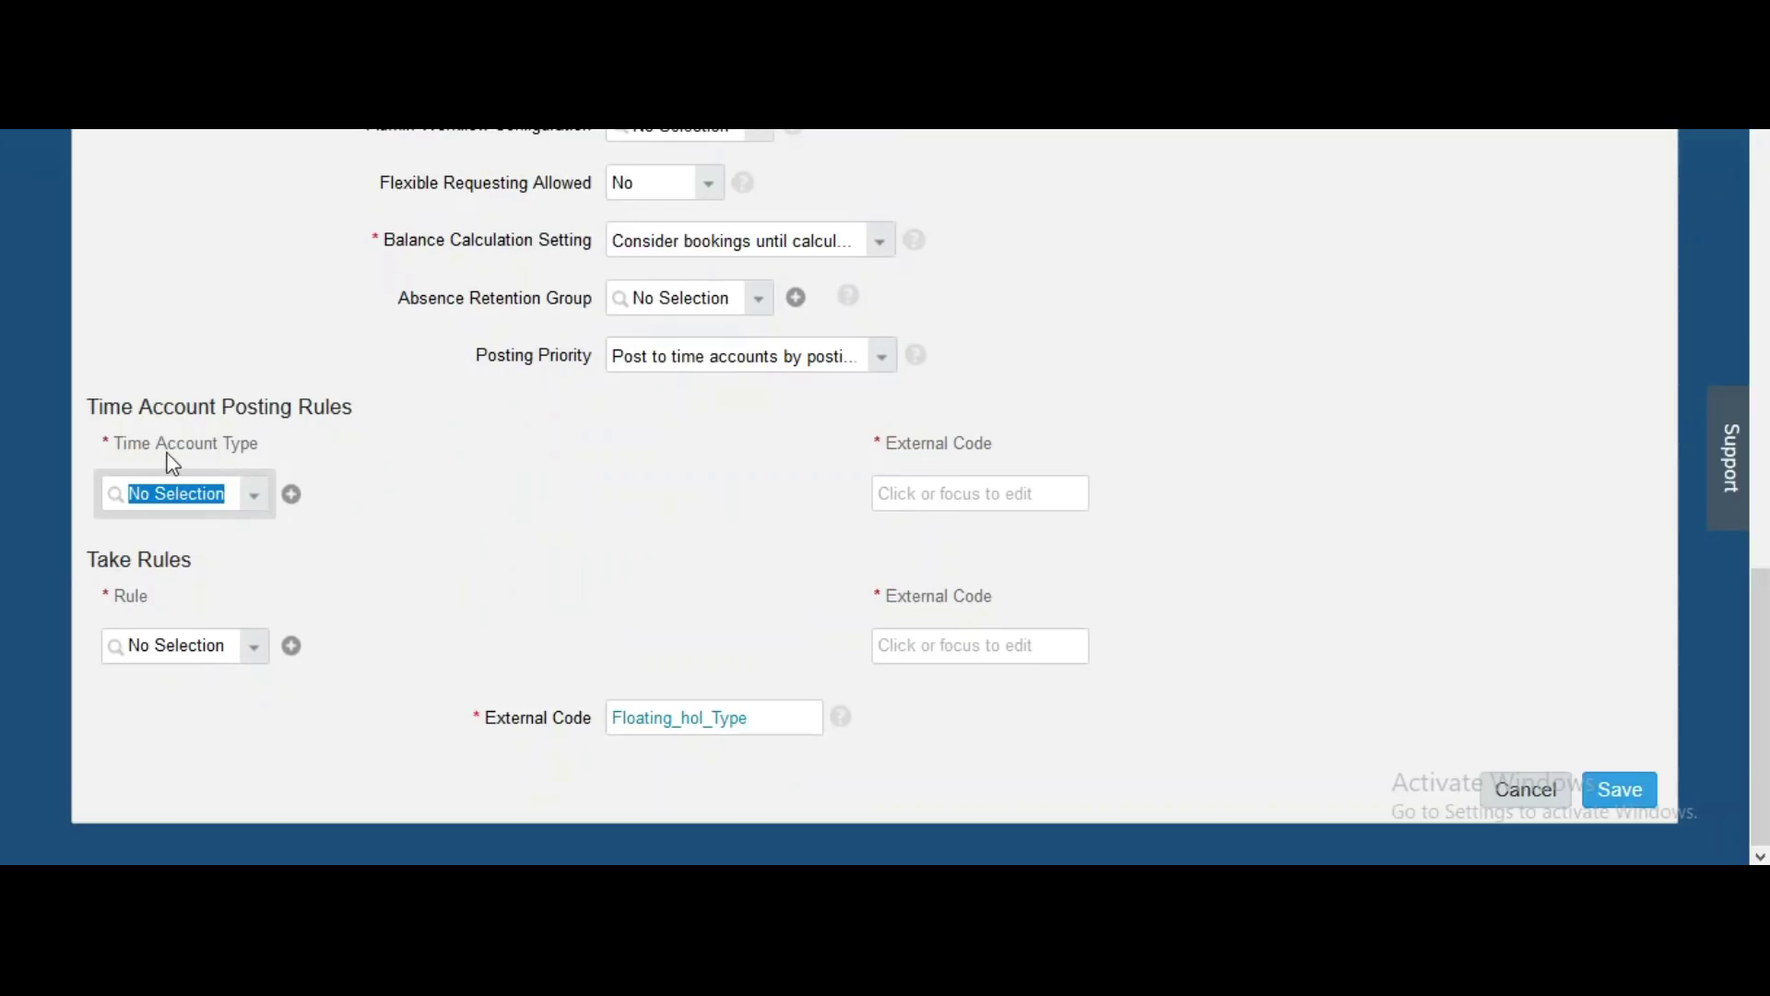
type("float")
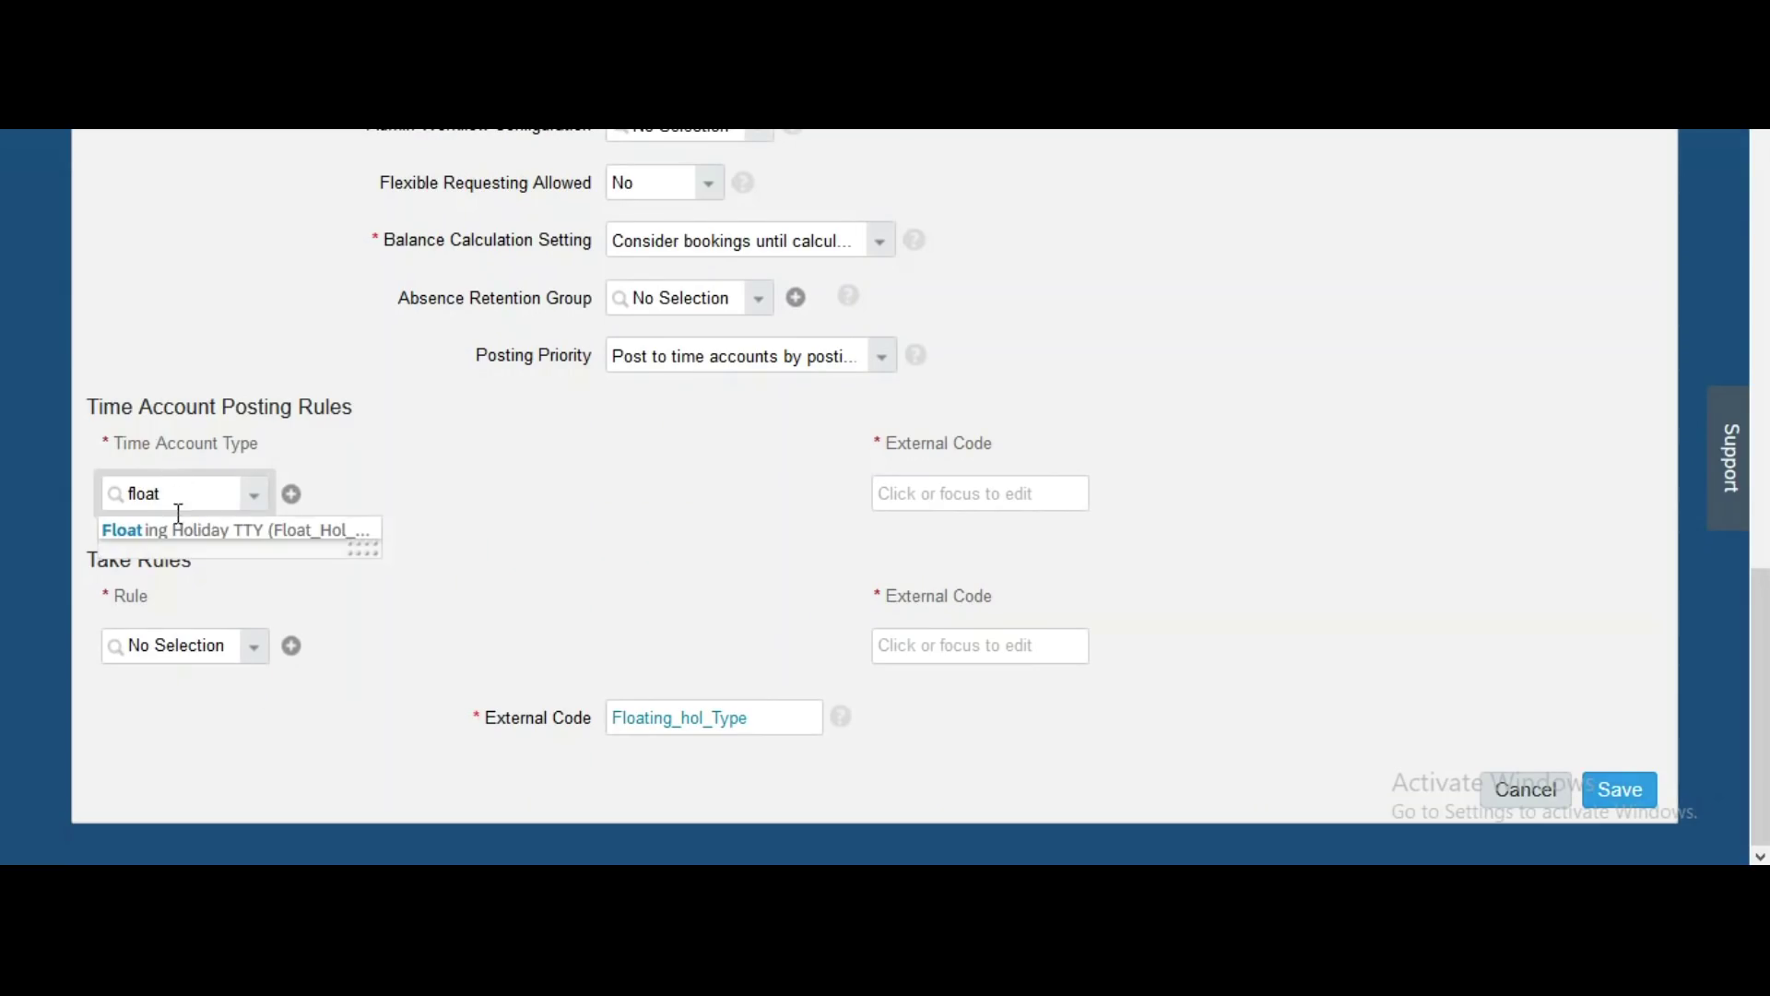
left_click(182, 531)
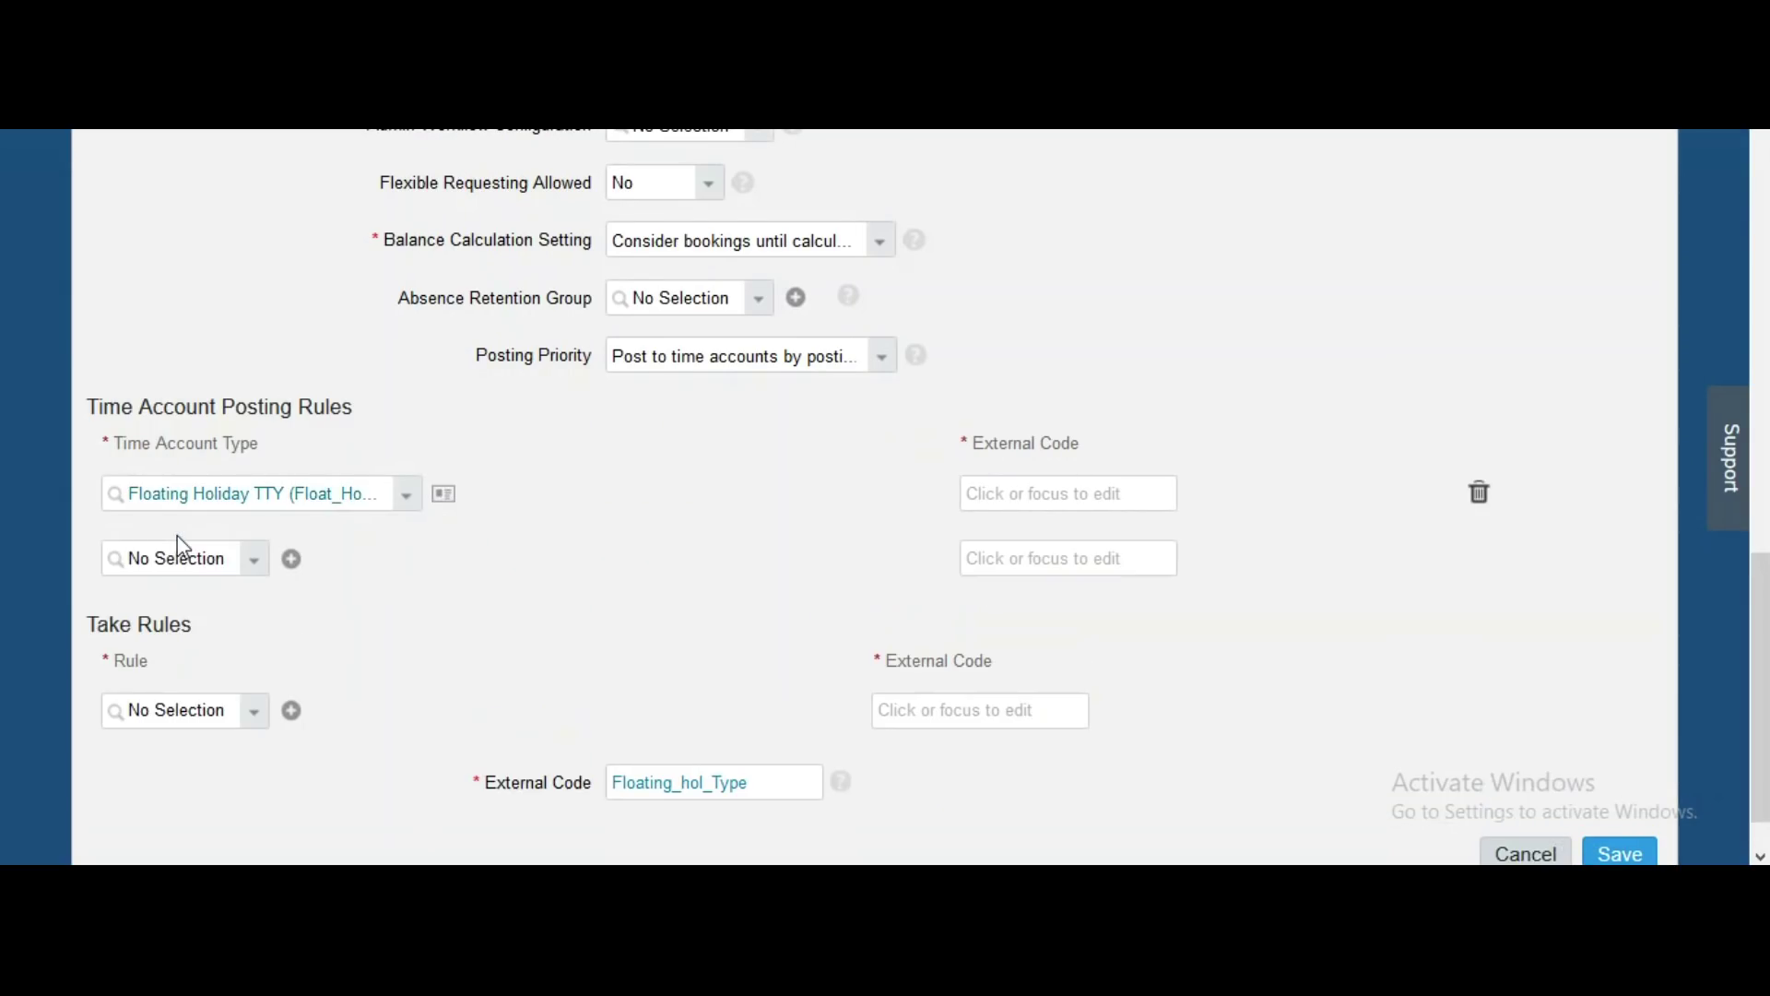
left_click(1028, 494)
type("EC1")
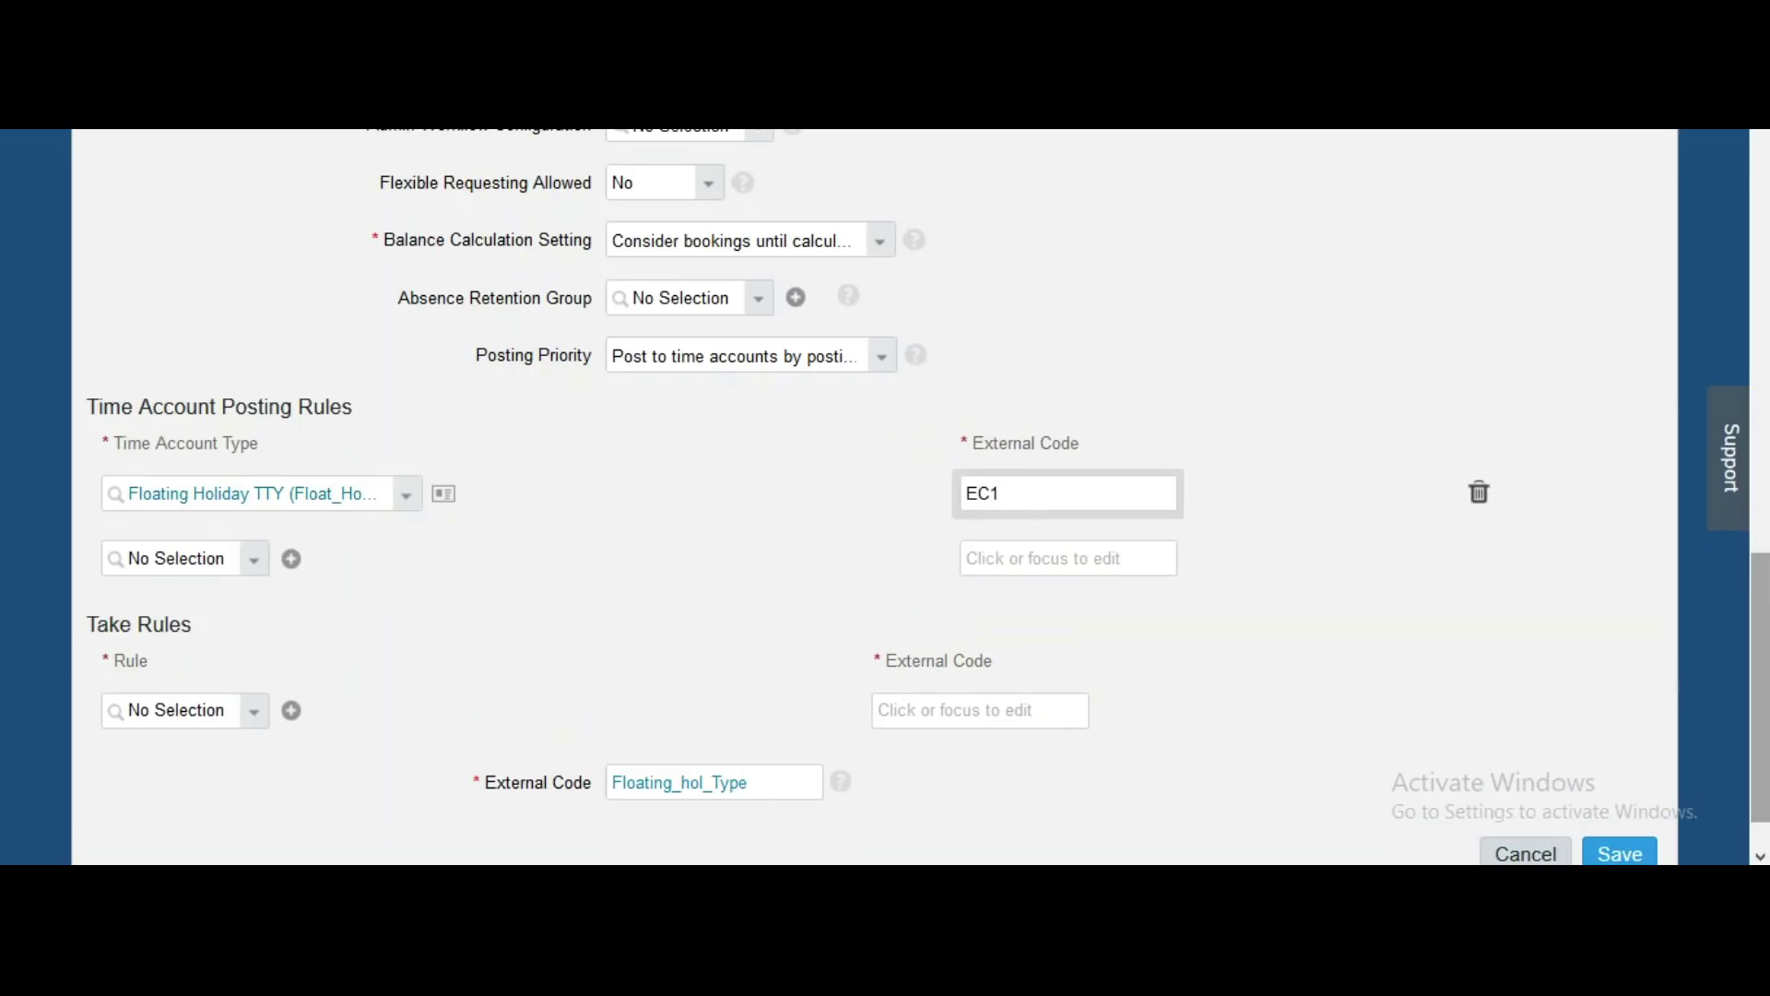
Start a new business rule in Configure Business Rules using the Basic scenario
left_click_drag(1762, 604, 1761, 632)
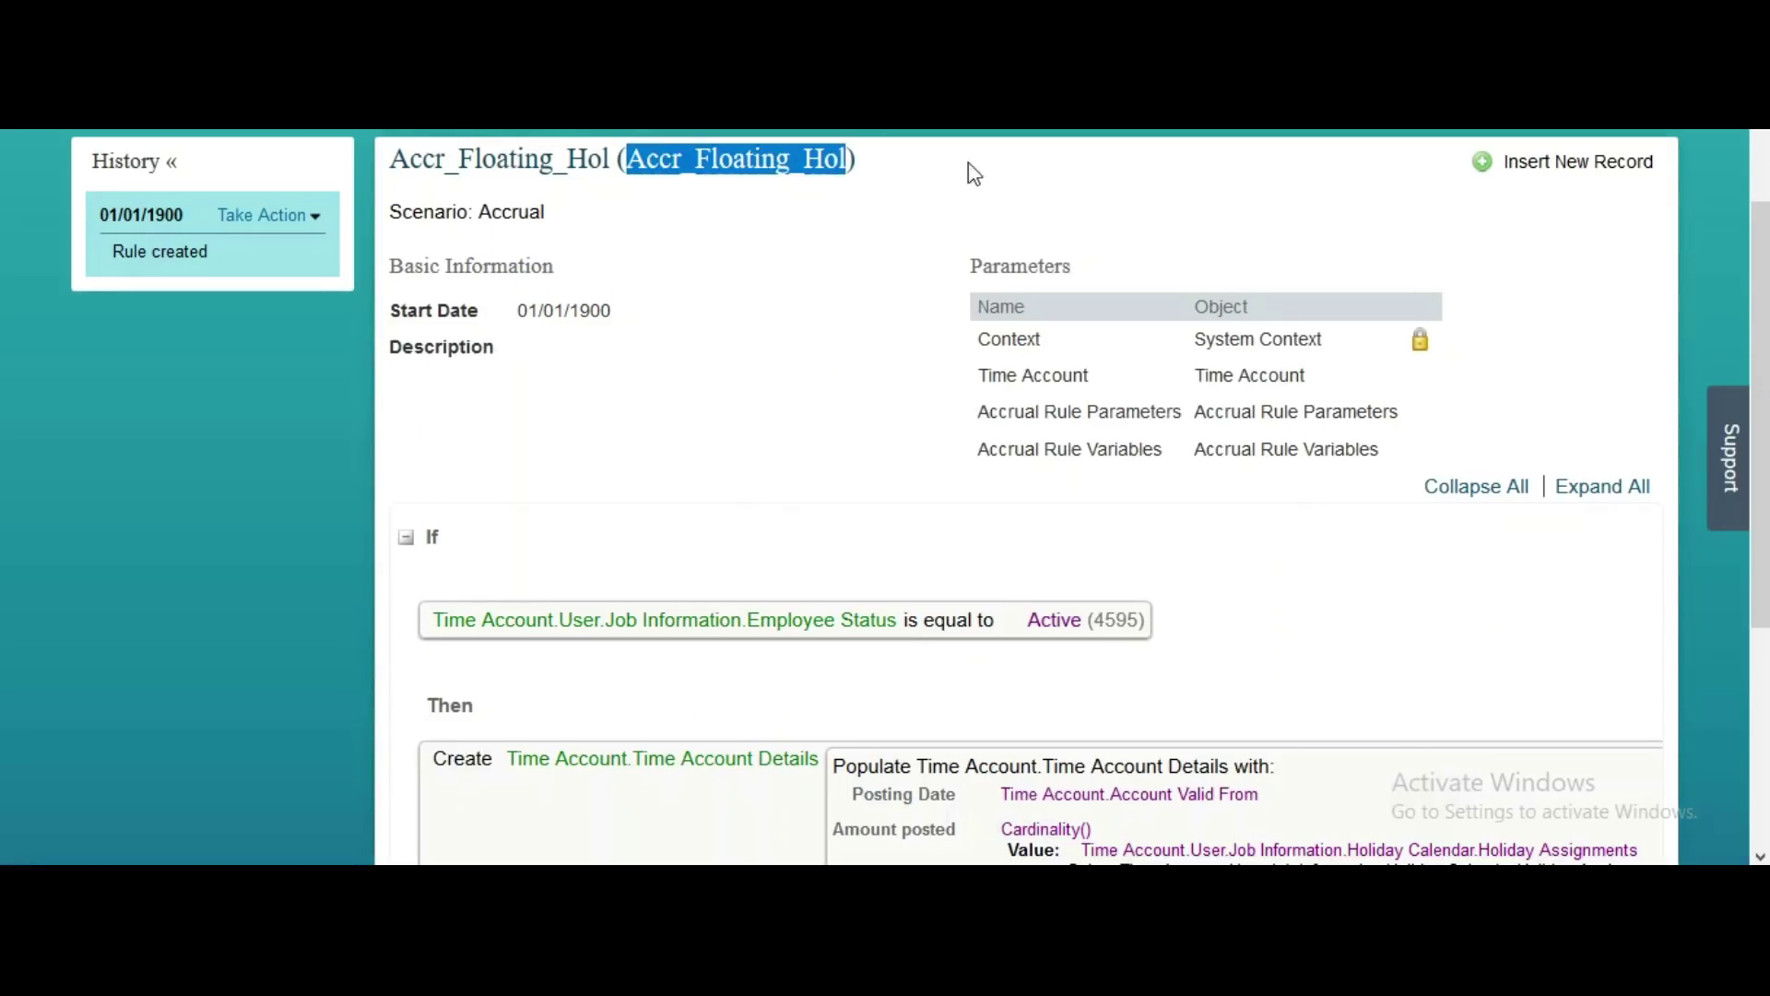
scroll(1766, 364, "up", 3)
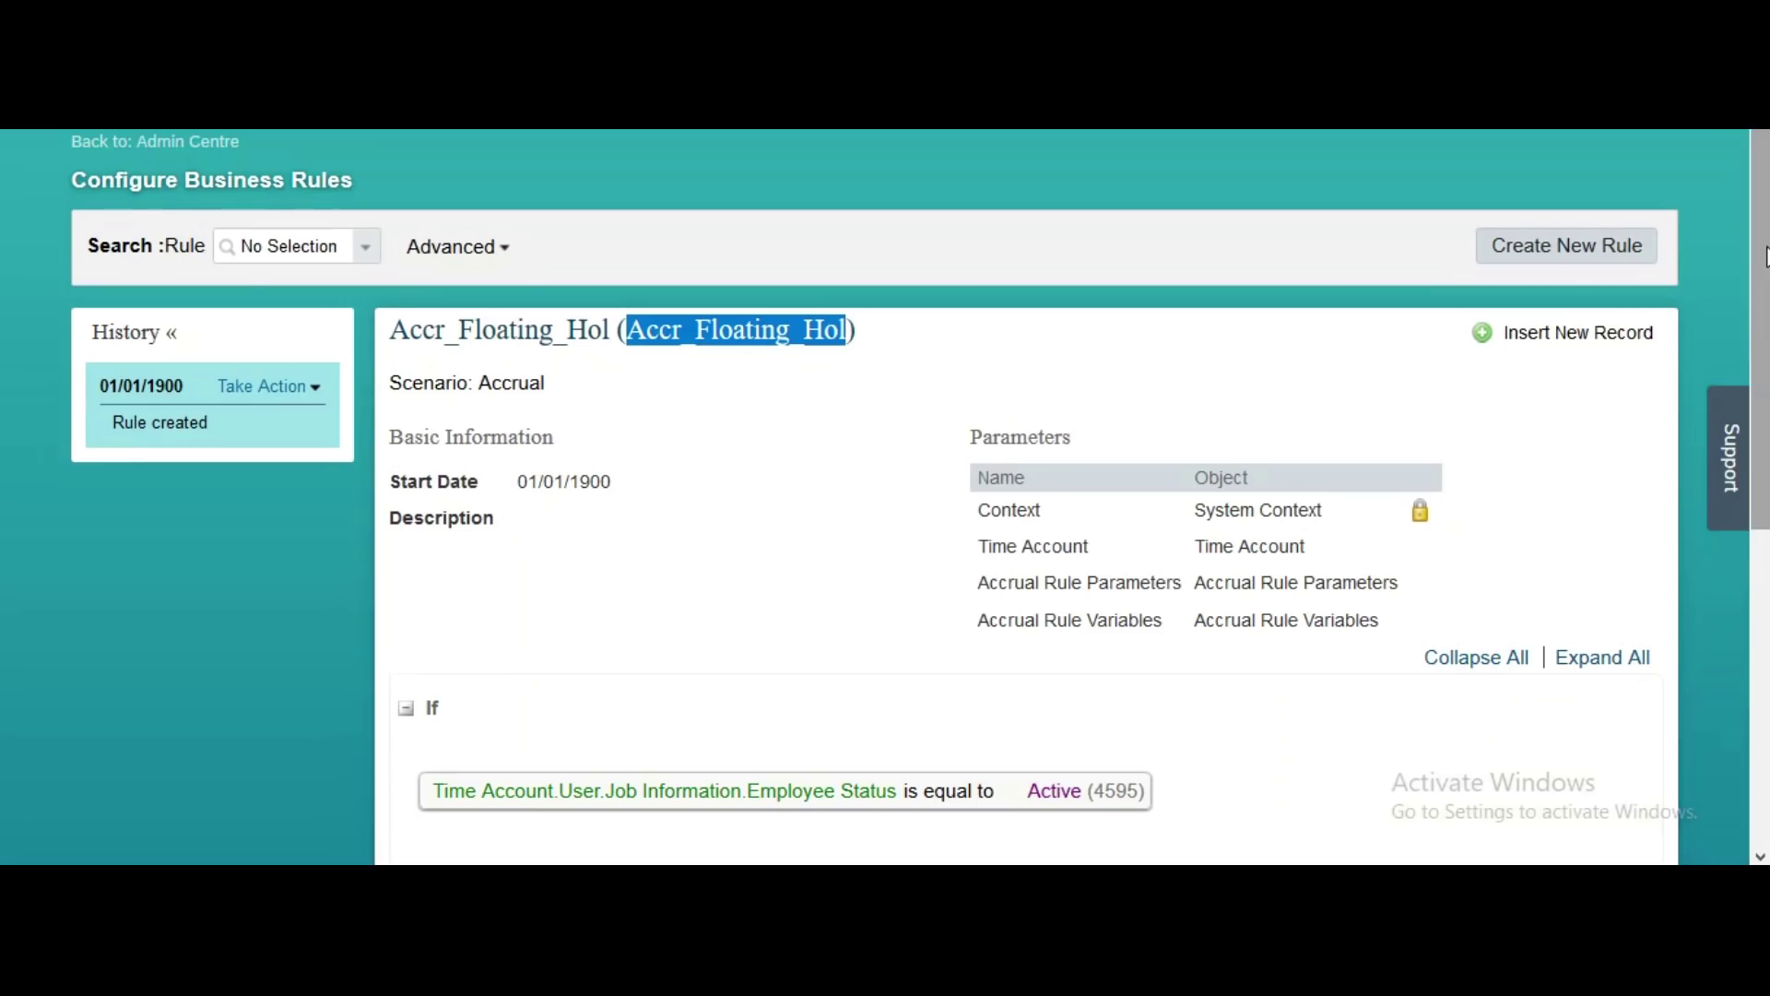
left_click(1532, 261)
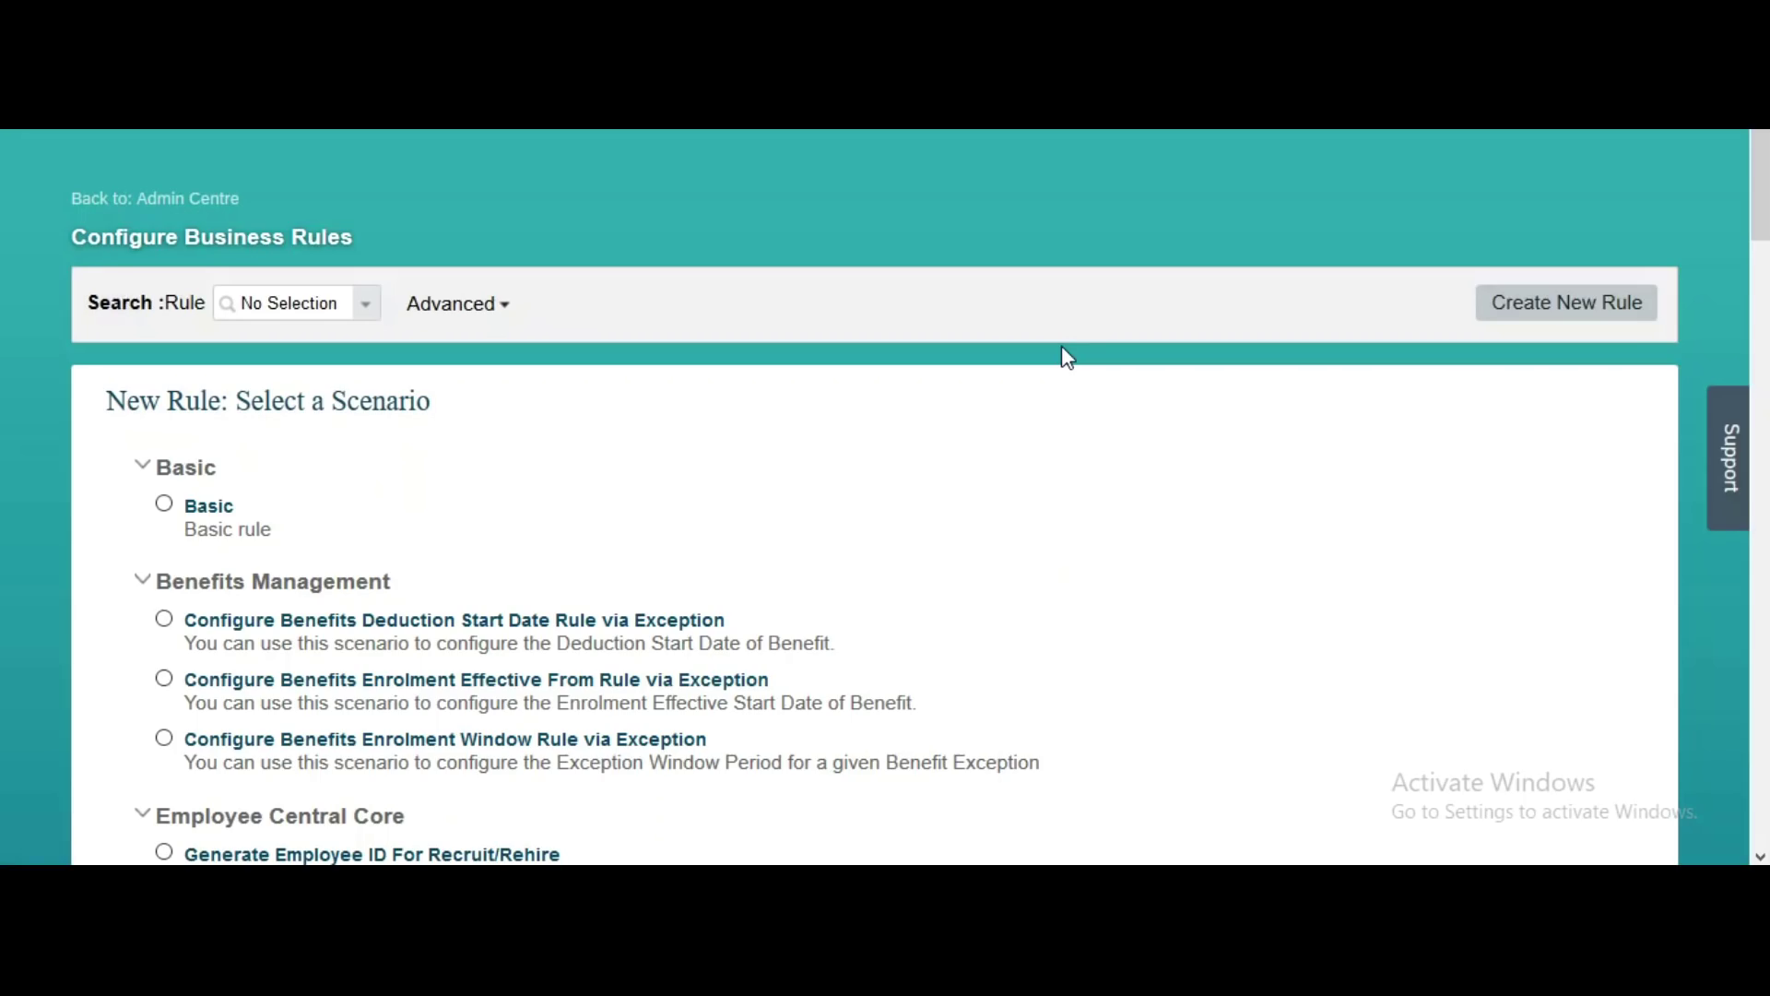
left_click(168, 506)
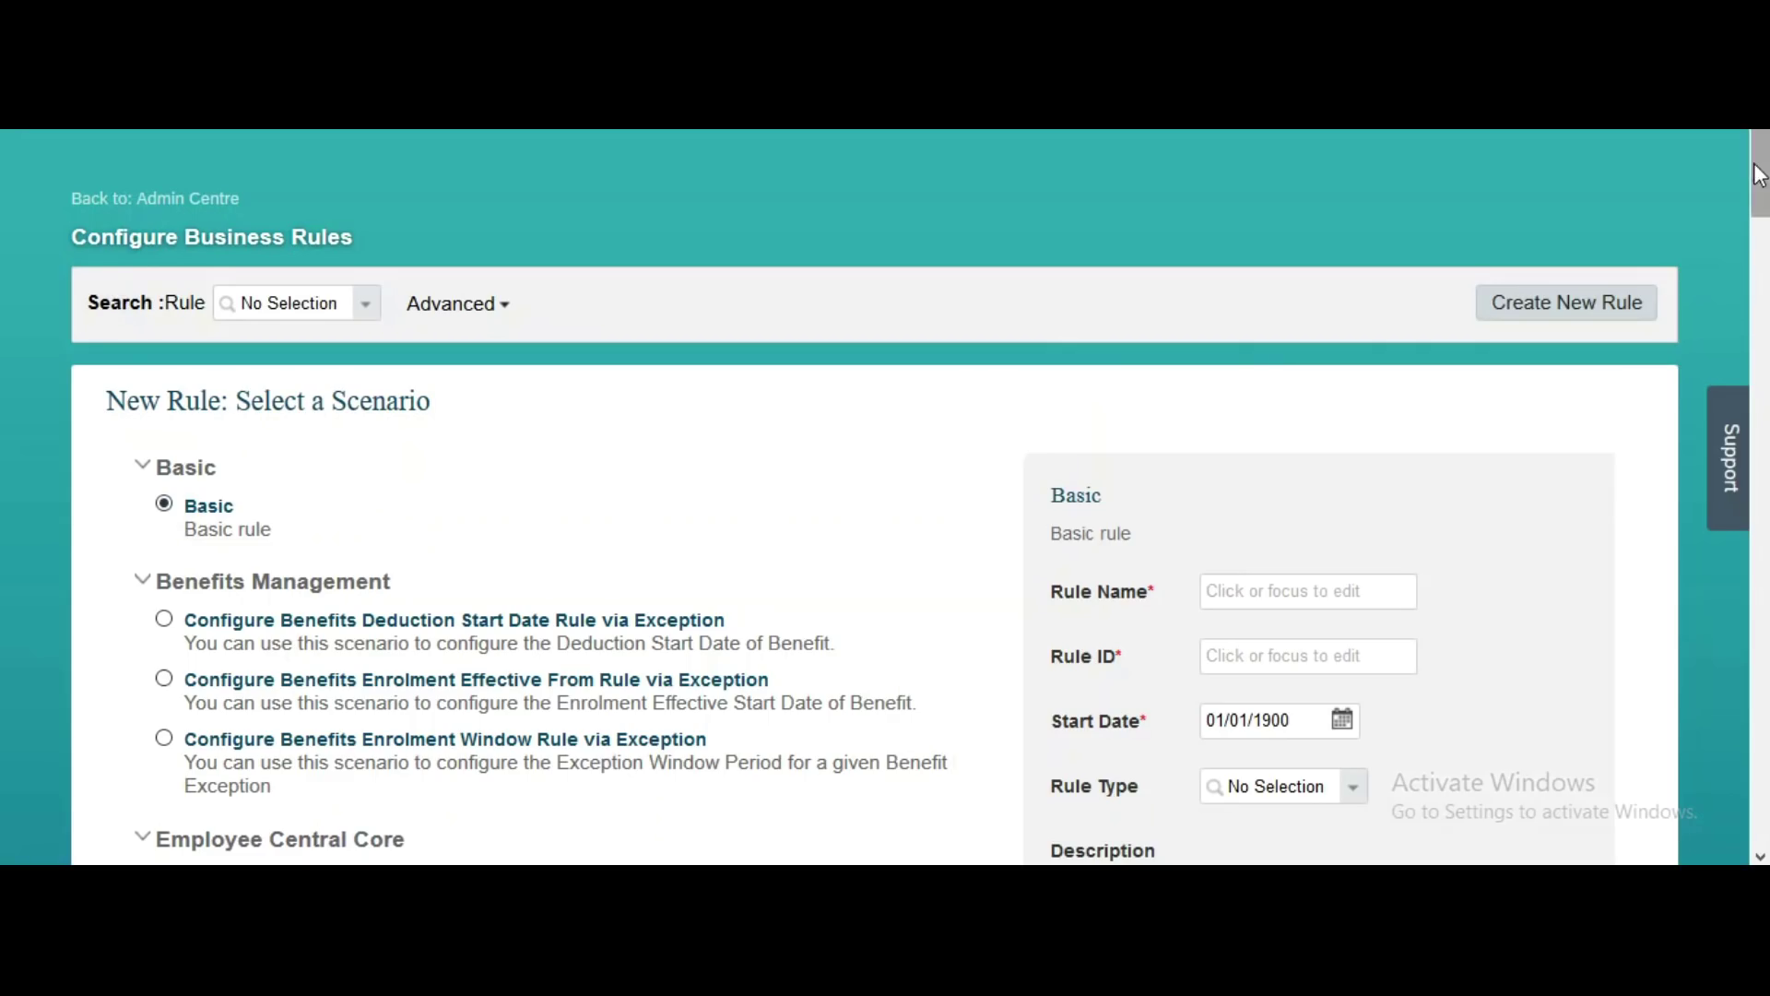
Enter TakeRule_Floating as the new rule's Rule Name and Rule ID
left_click_drag(1760, 175, 1766, 247)
left_click(1229, 194)
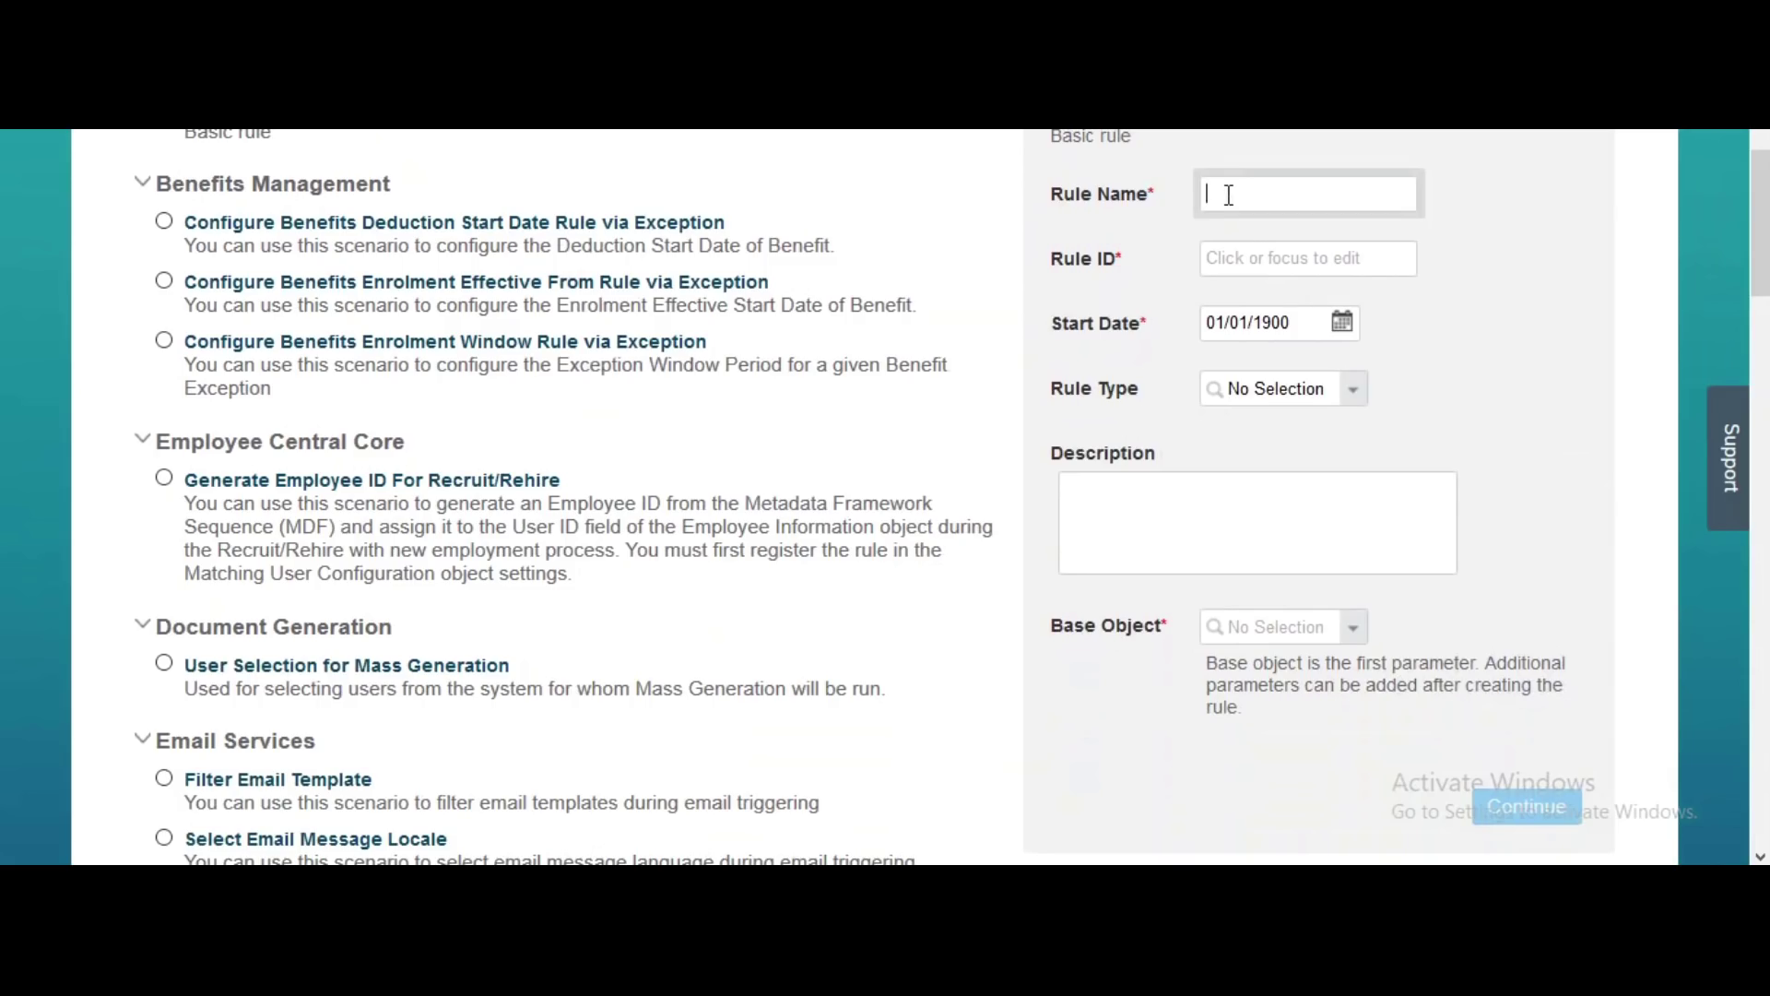
type("TakeRule_Floating")
left_click(1177, 510)
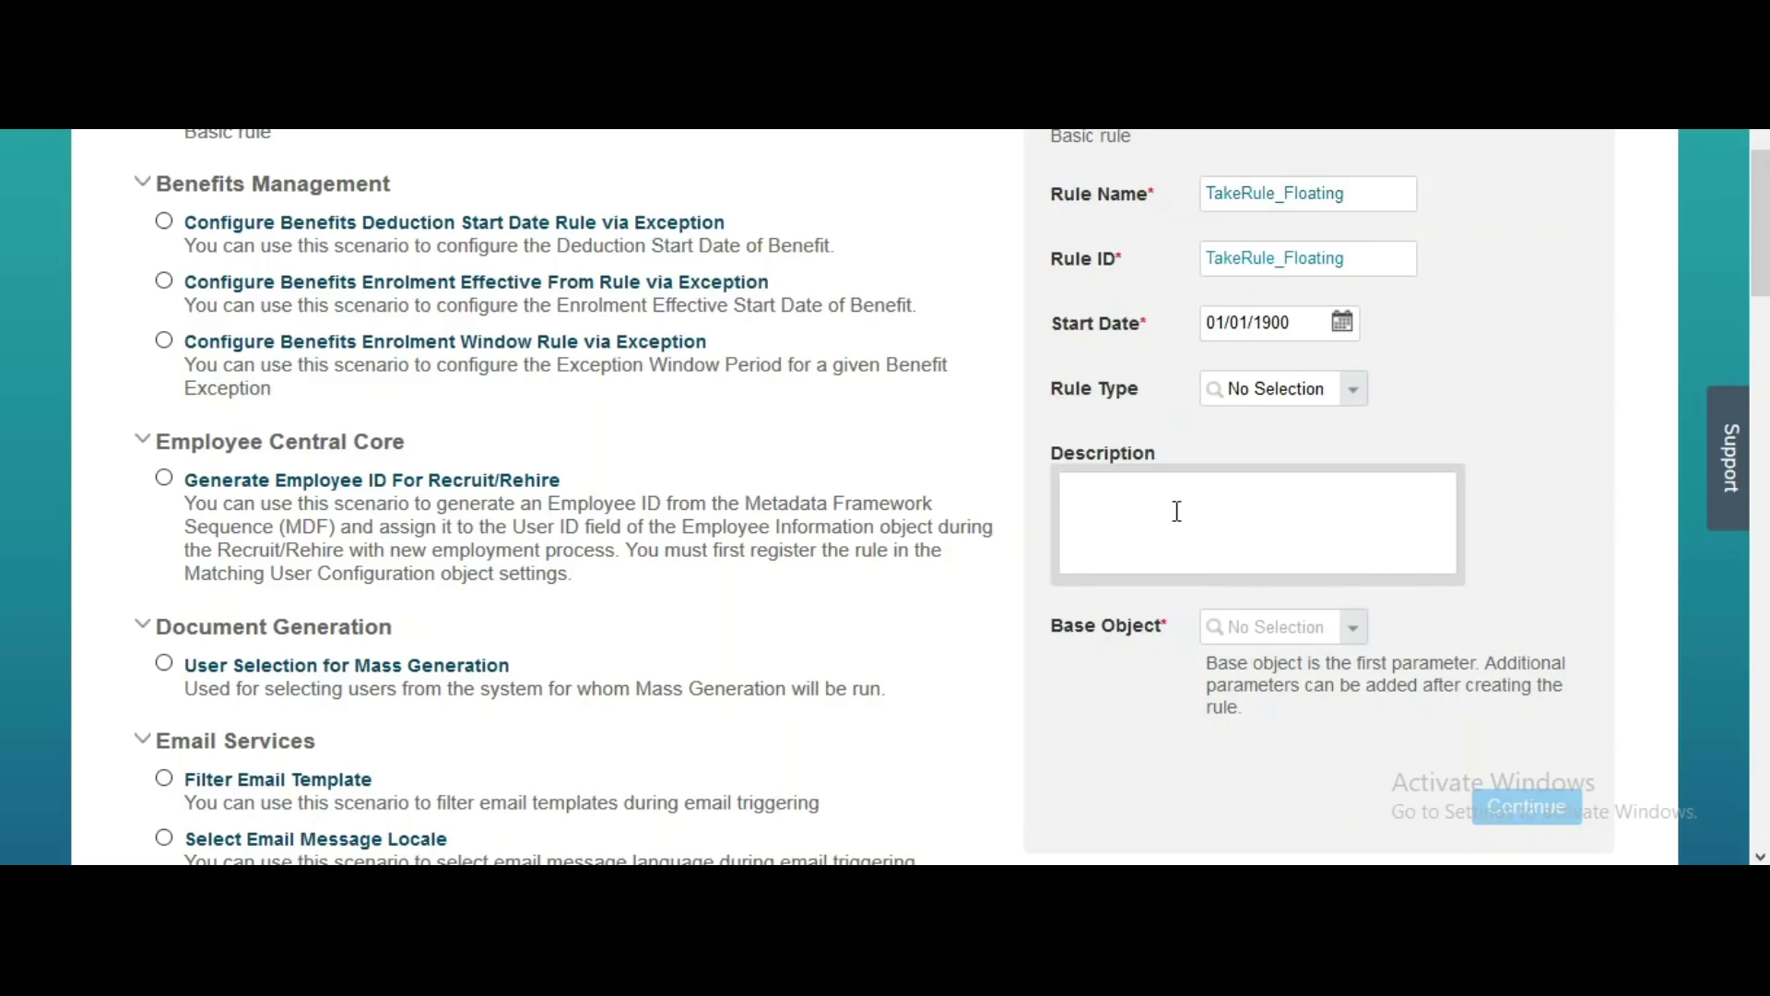
Set the rule's Base Object to Employee Time and continue to the rule editor
left_click(1279, 637)
type("employe")
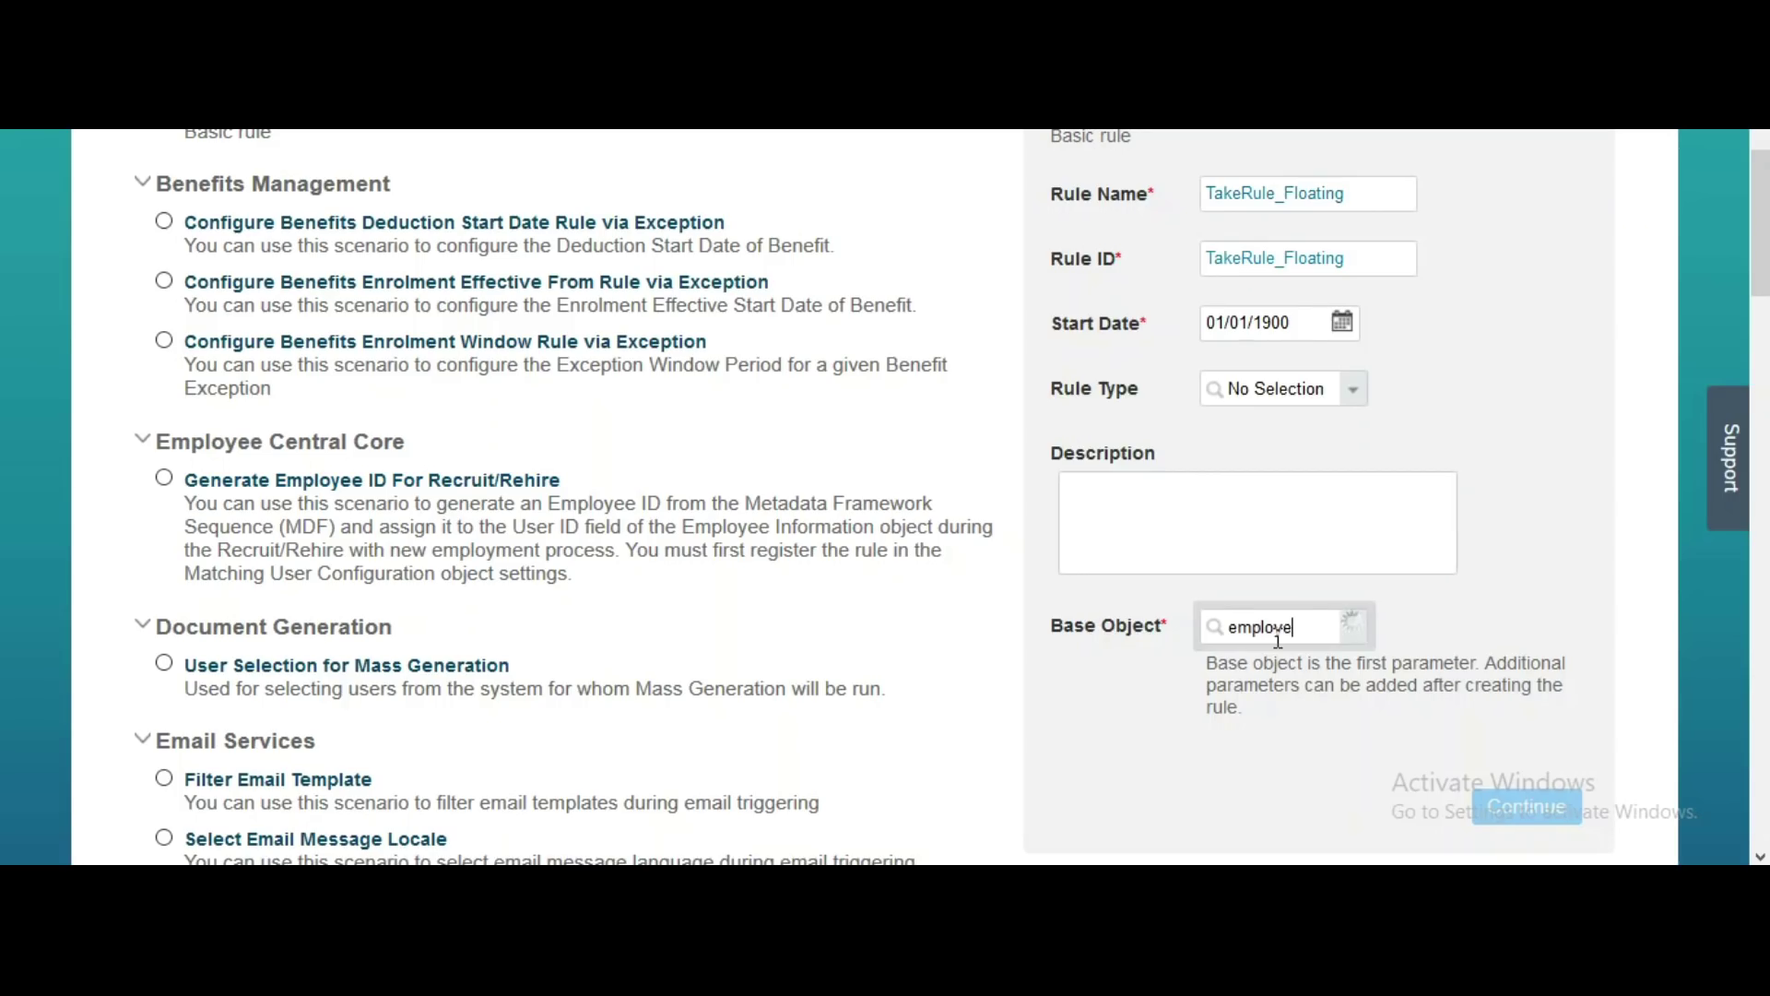
type("e time")
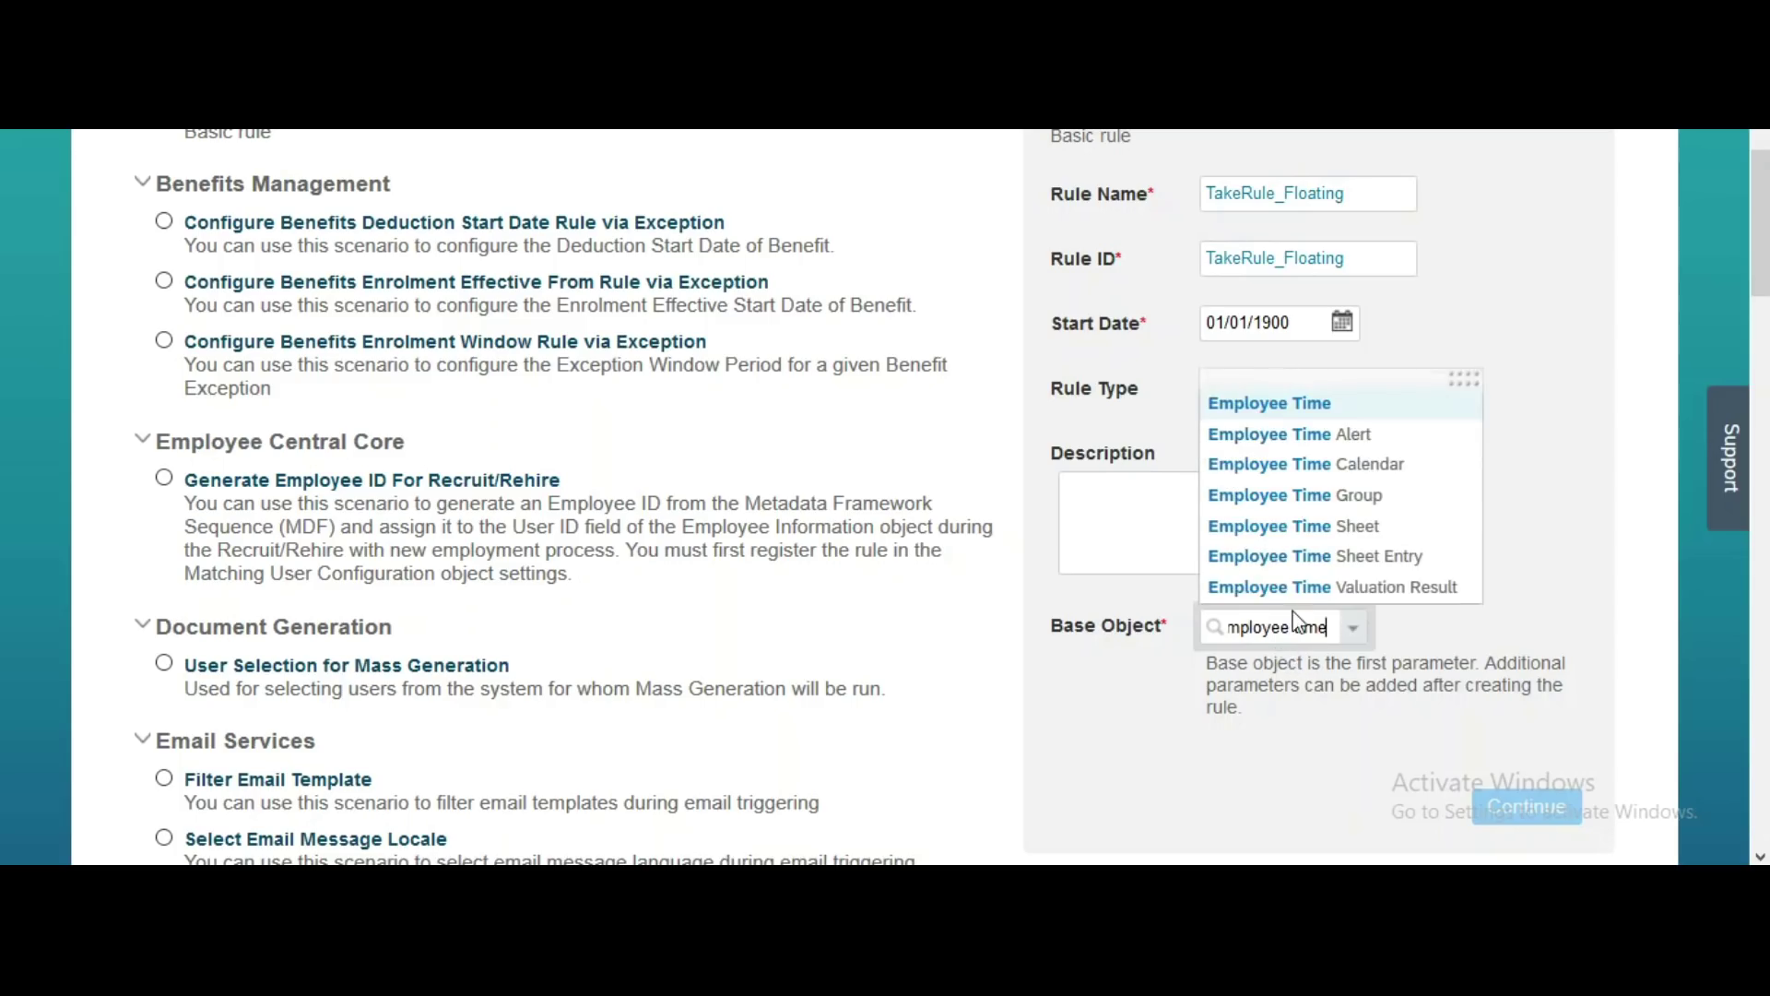
left_click(1324, 406)
left_click(1542, 799)
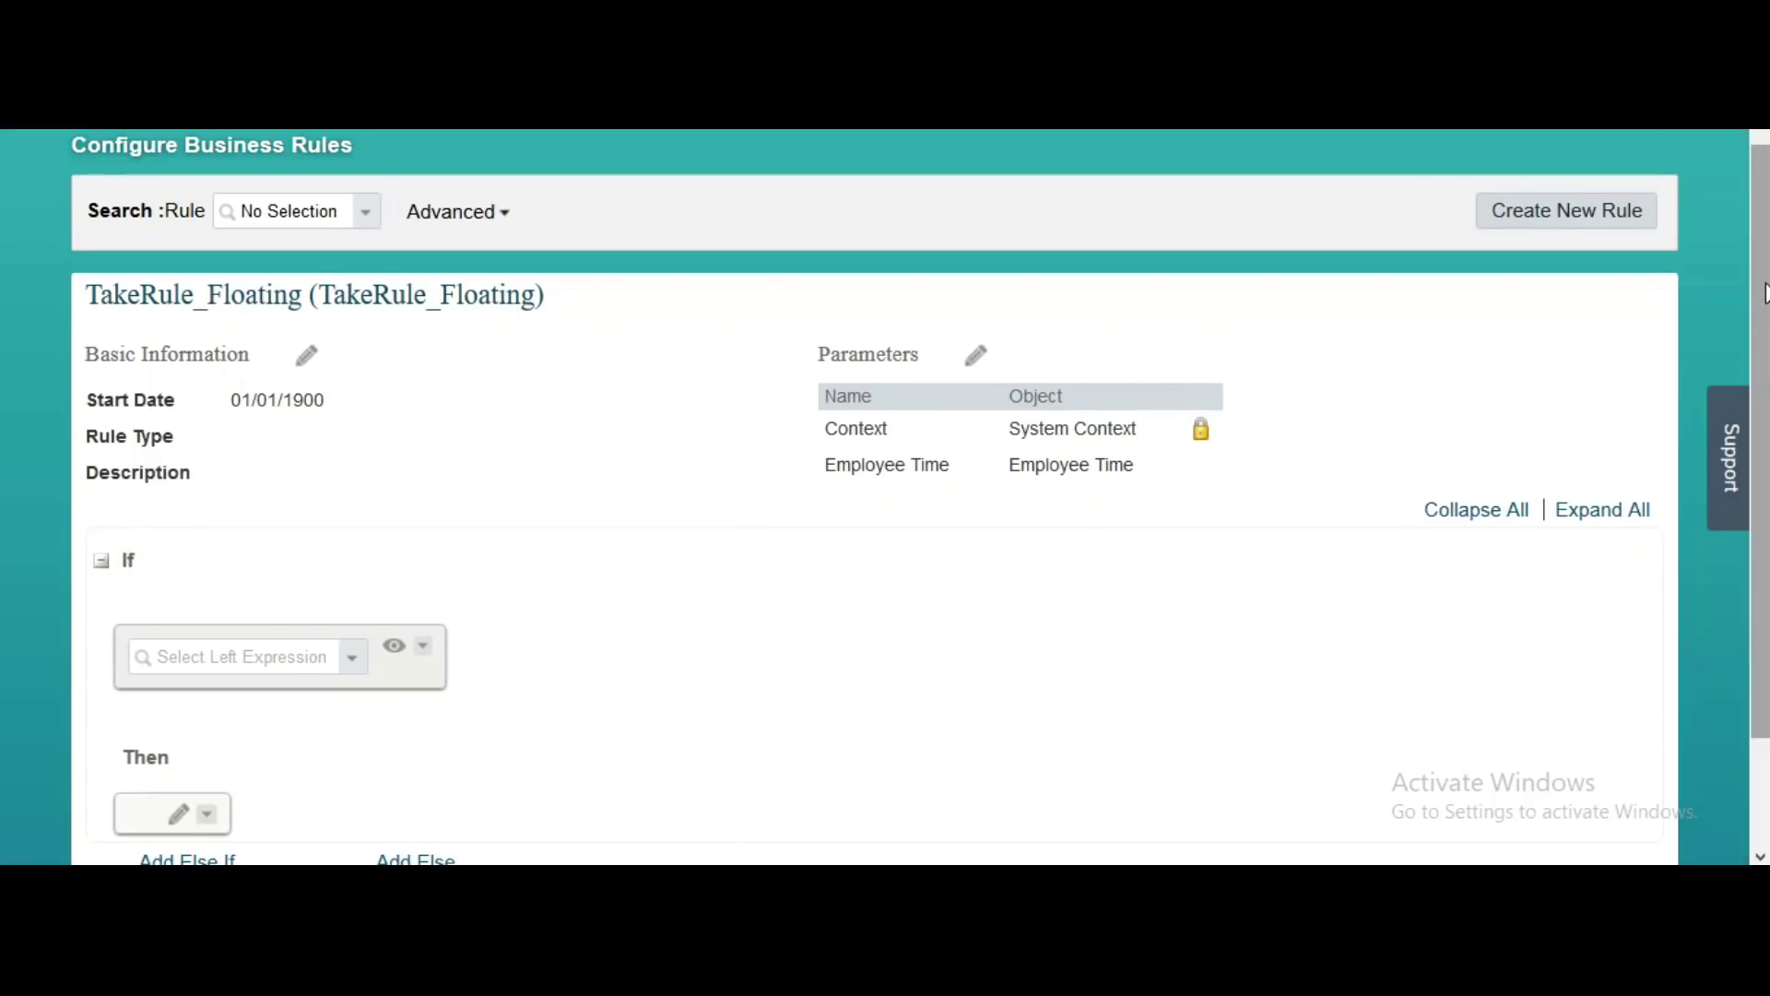
Set the If condition to compare Employee Time.Start Date with a Lookup() function
scroll(886, 415, "down", 1)
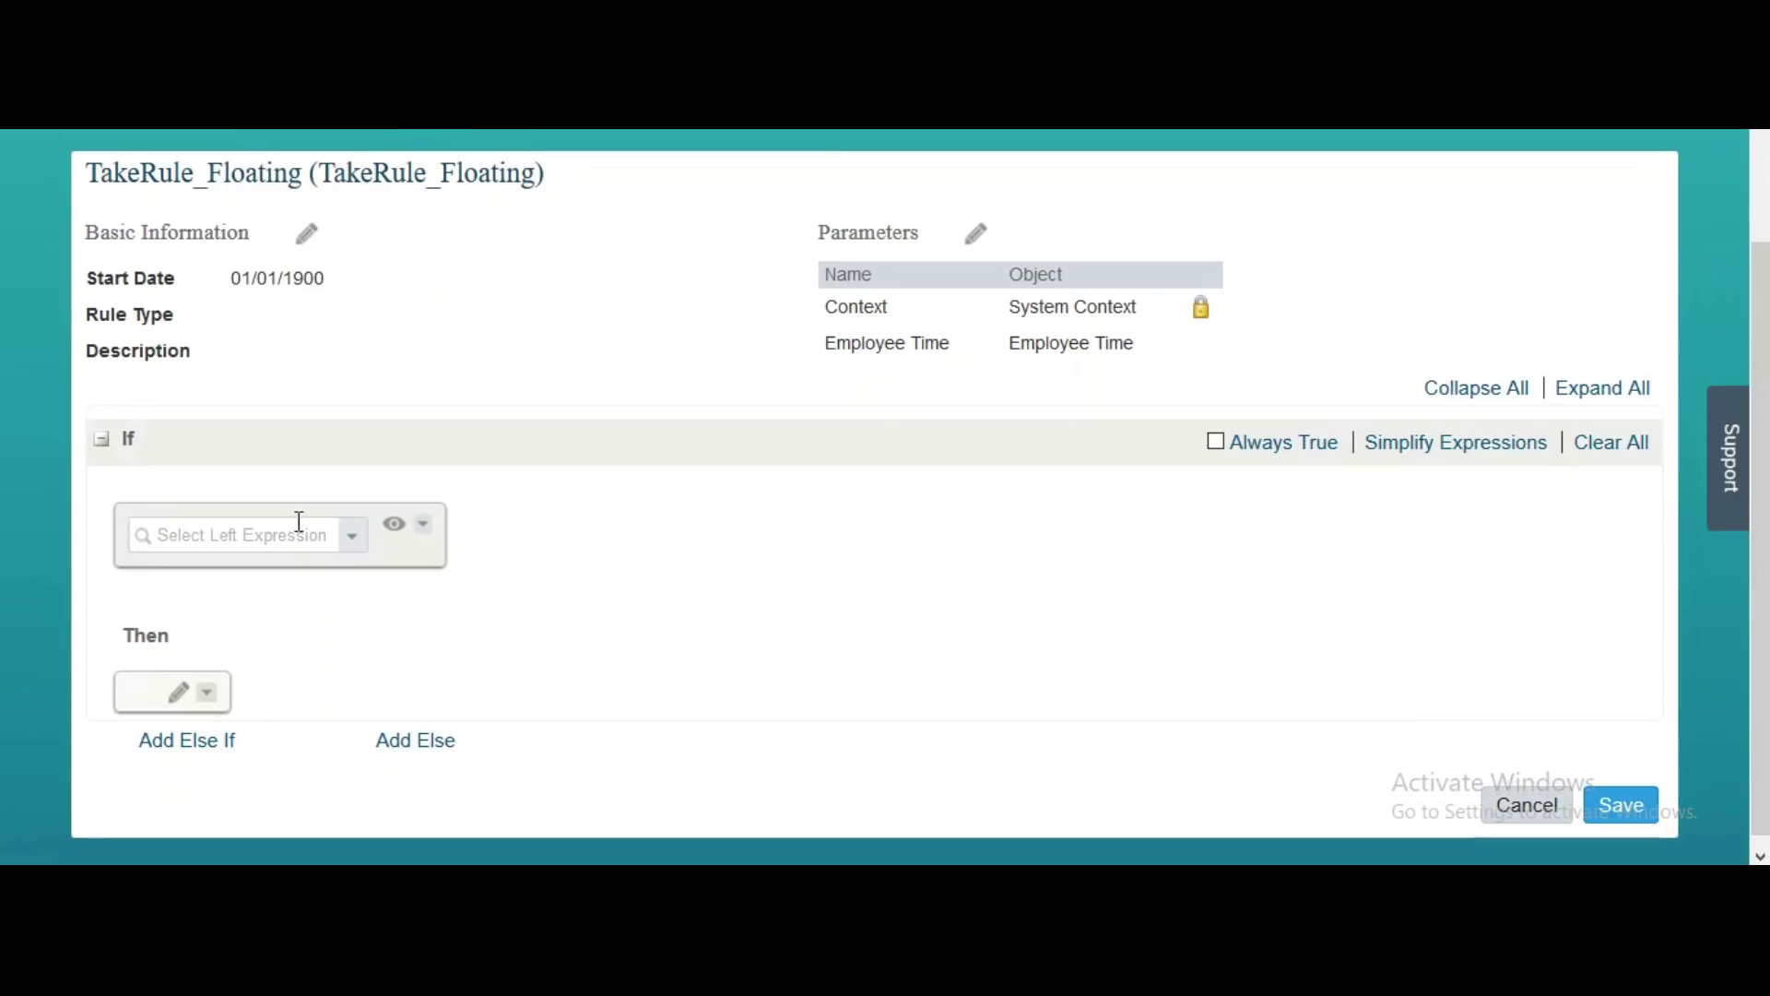
left_click(298, 522)
left_click(252, 377)
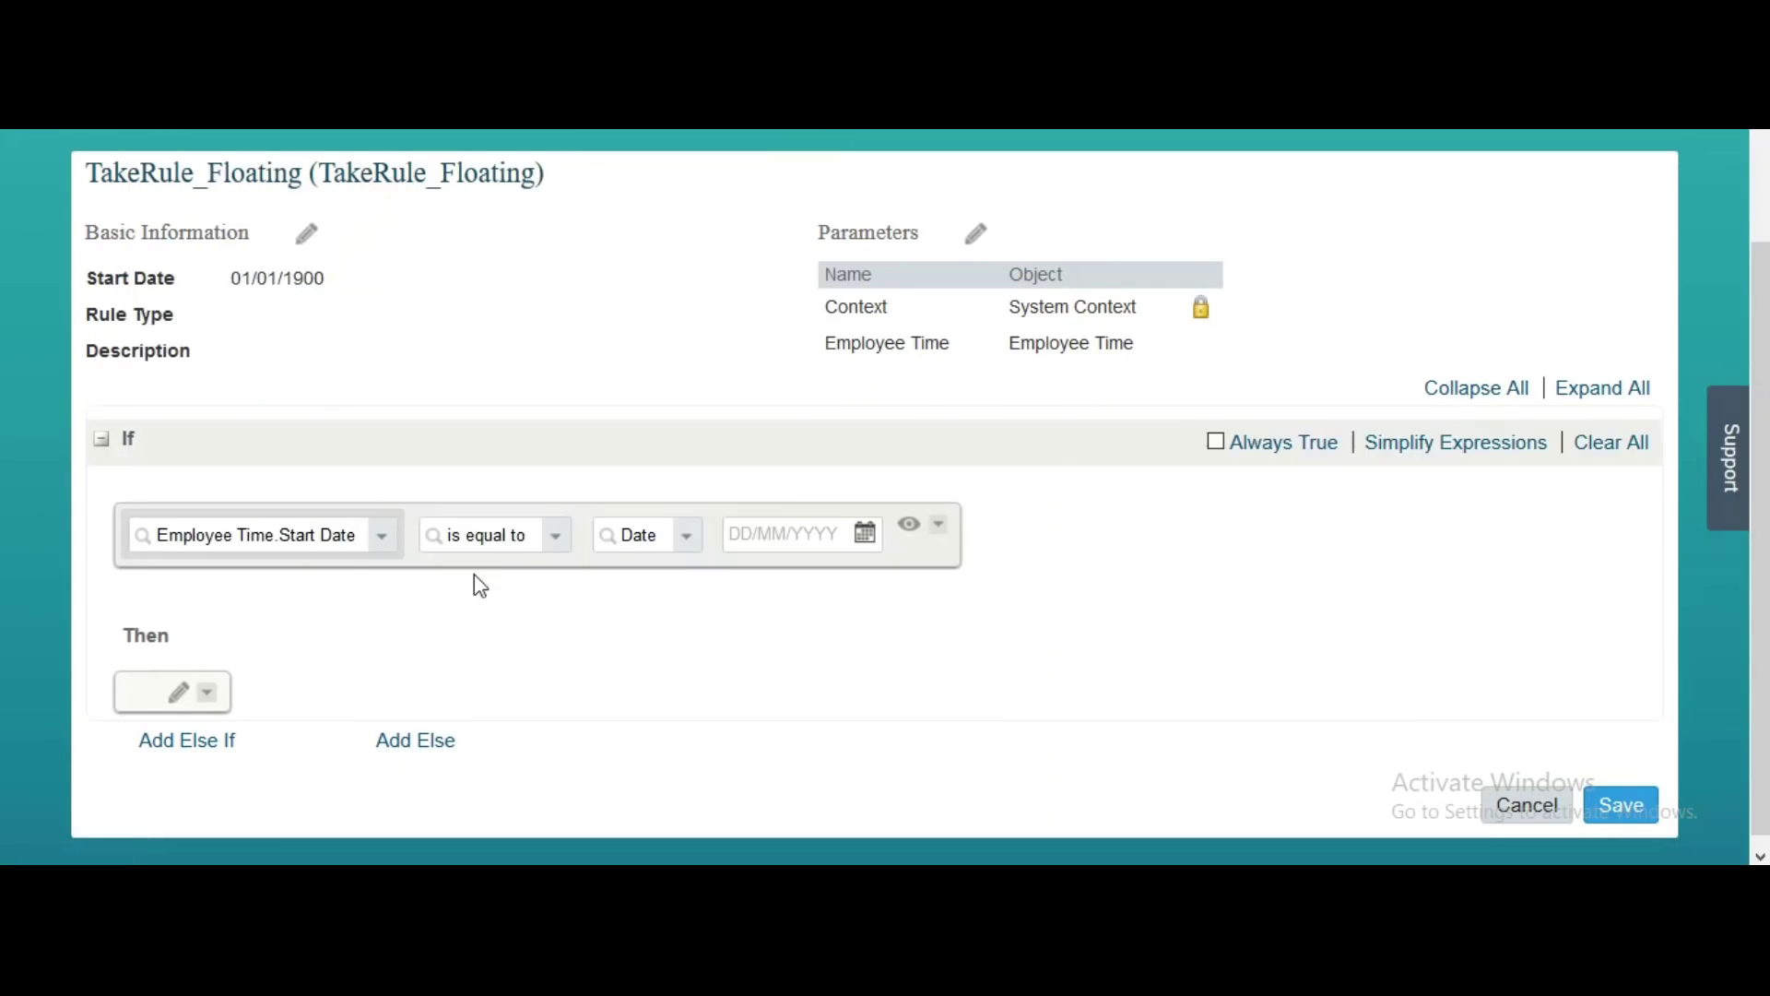
left_click(684, 539)
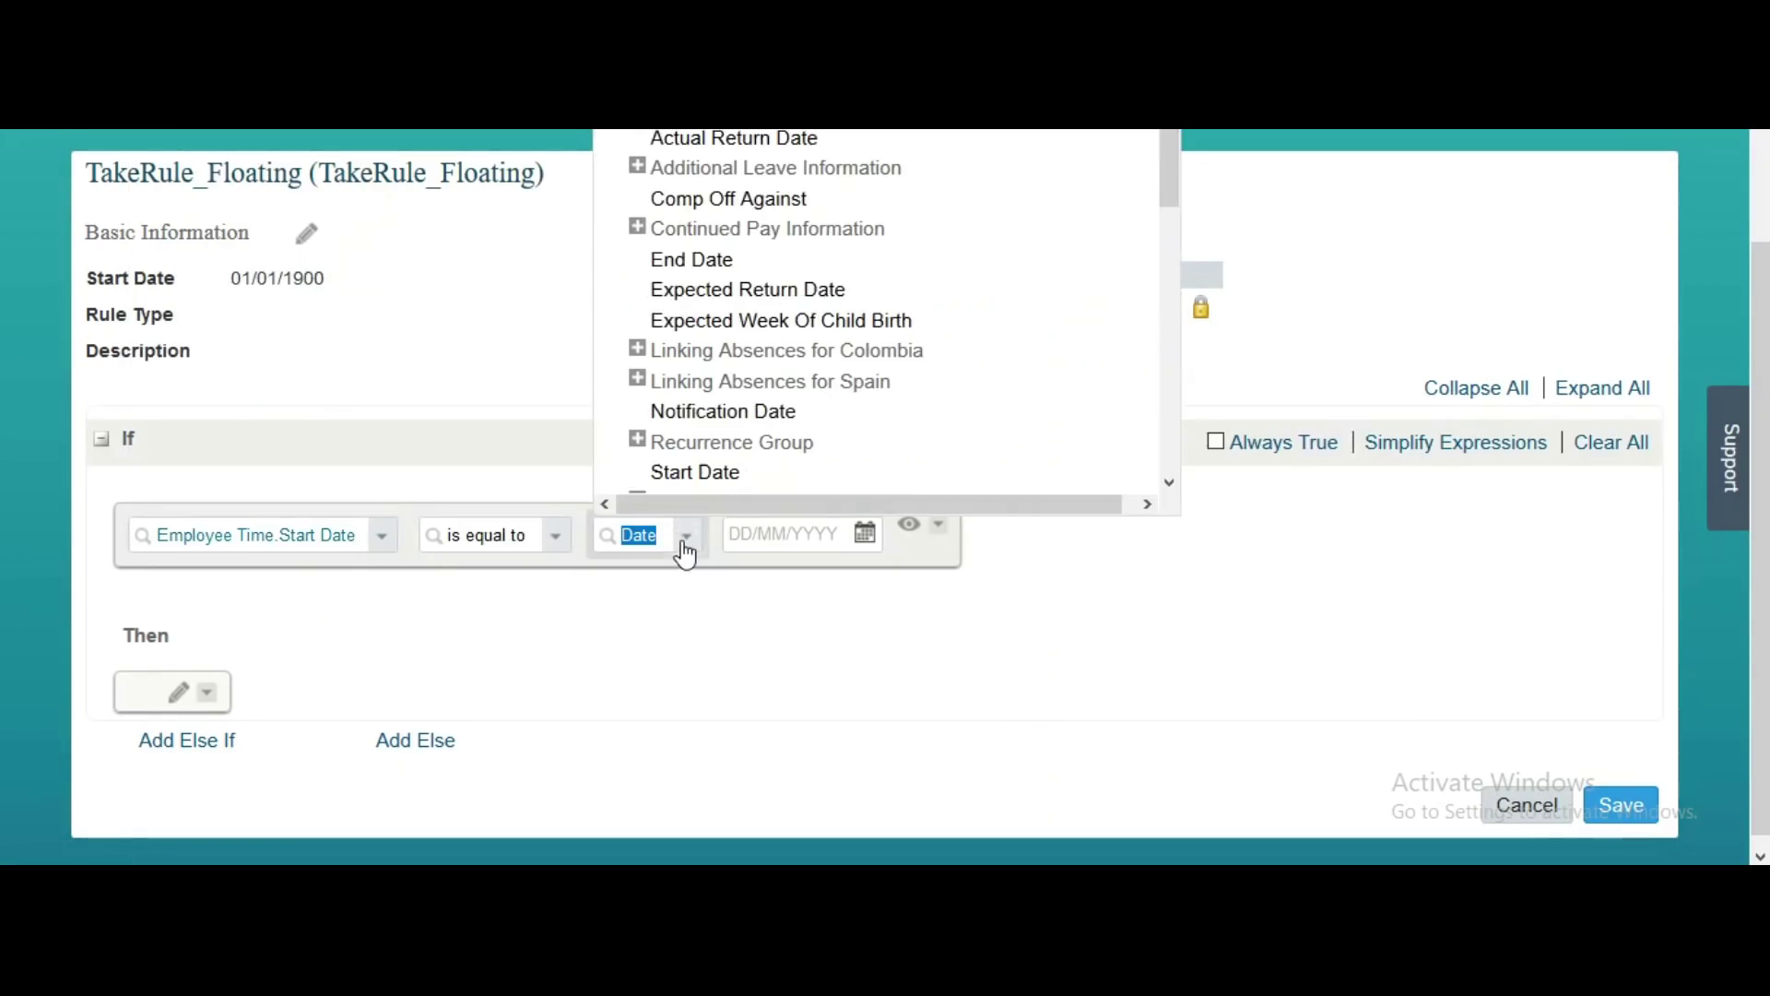
left_click_drag(1165, 164, 1162, 474)
left_click(662, 443)
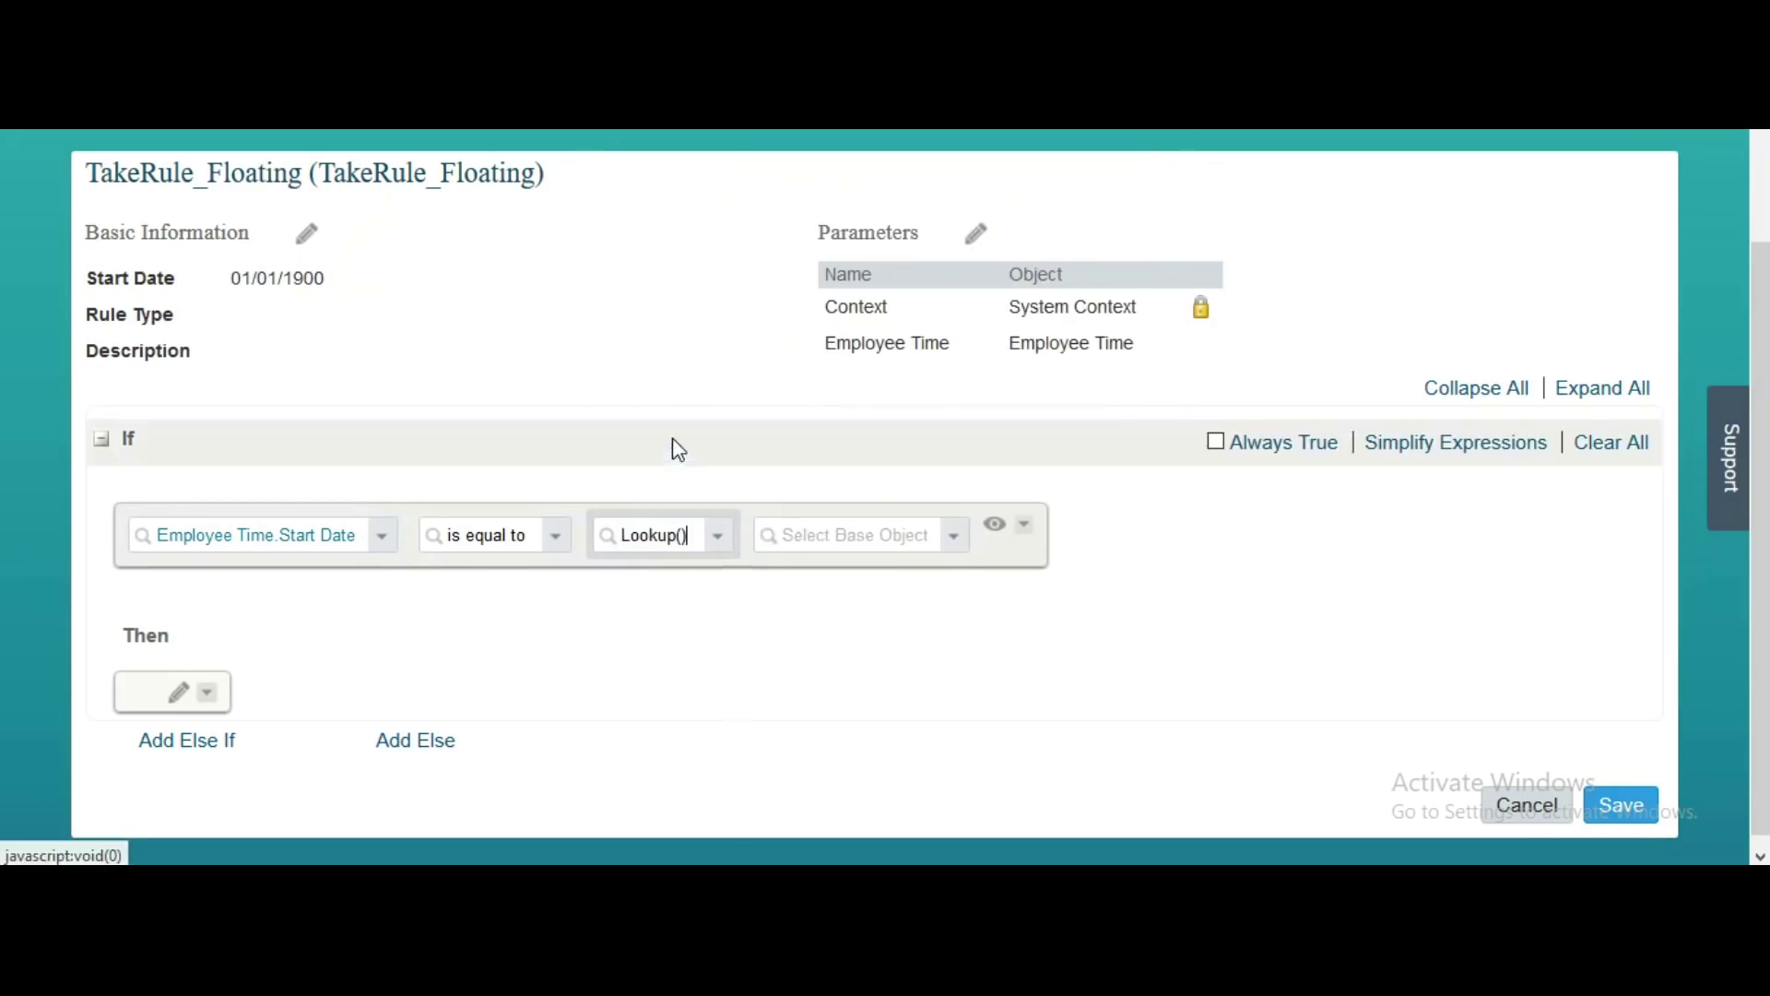
Make the lookup use Holiday Assignment as its base object and Date of Holiday as its output field
left_click(864, 537)
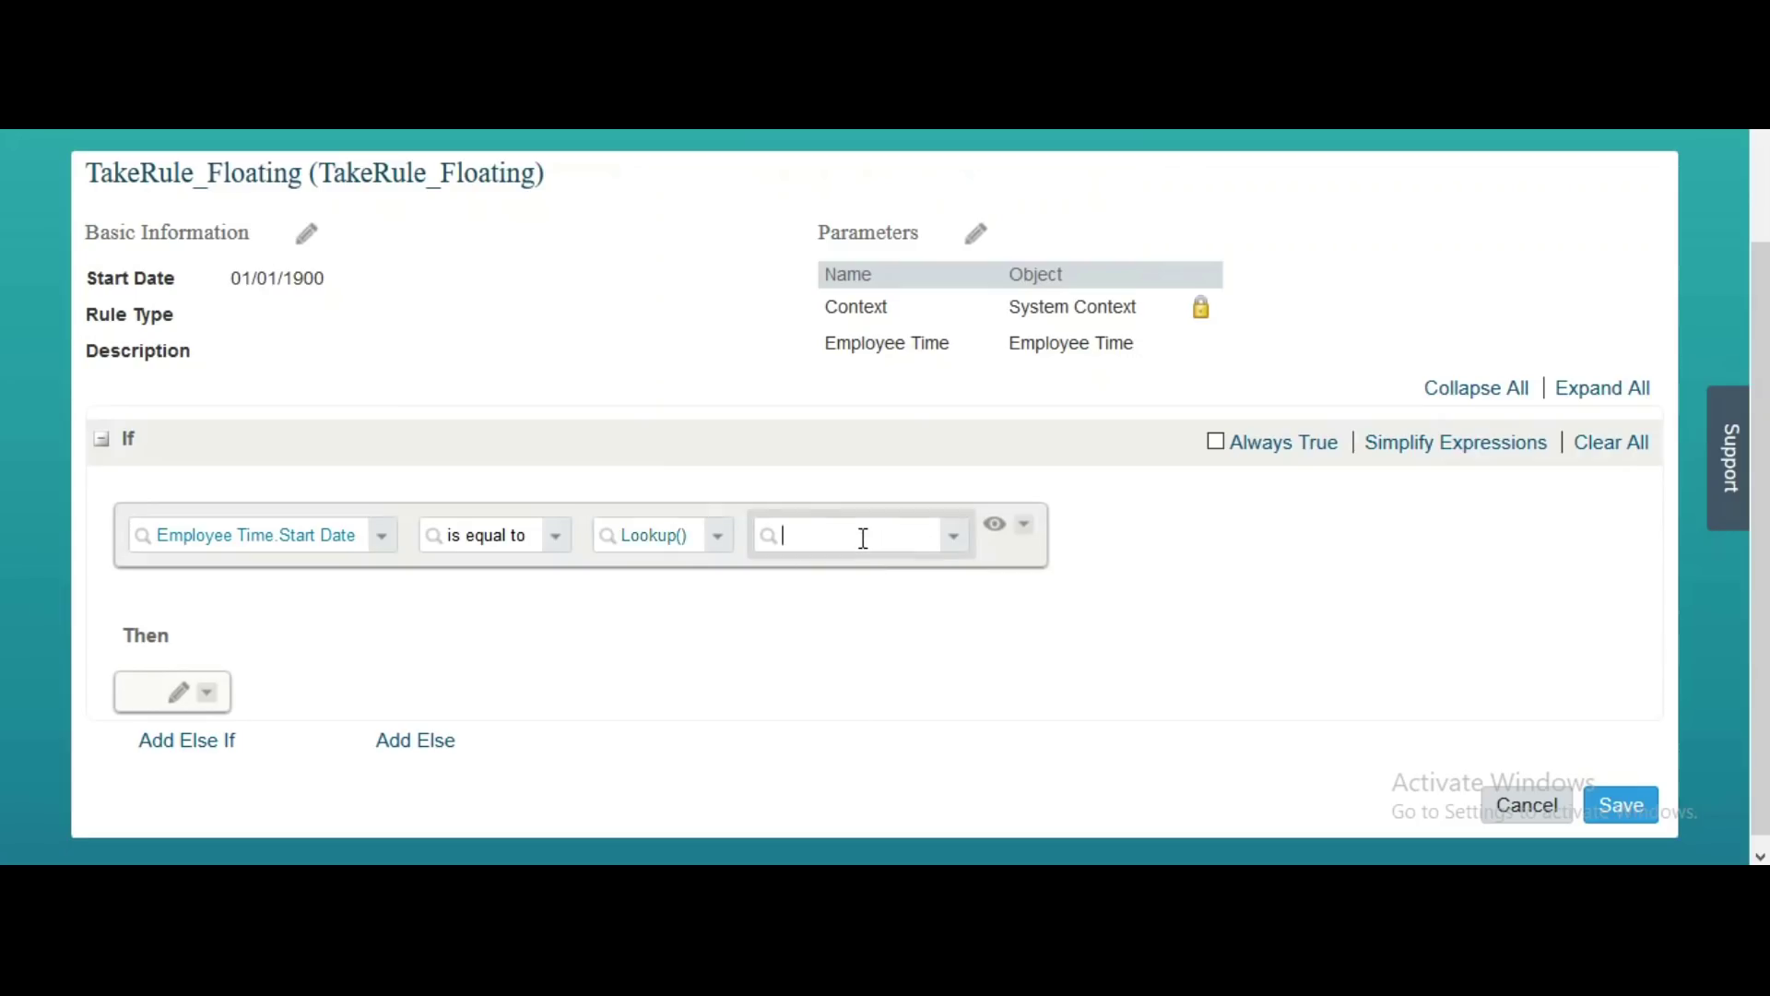
type("holiday")
left_click(858, 600)
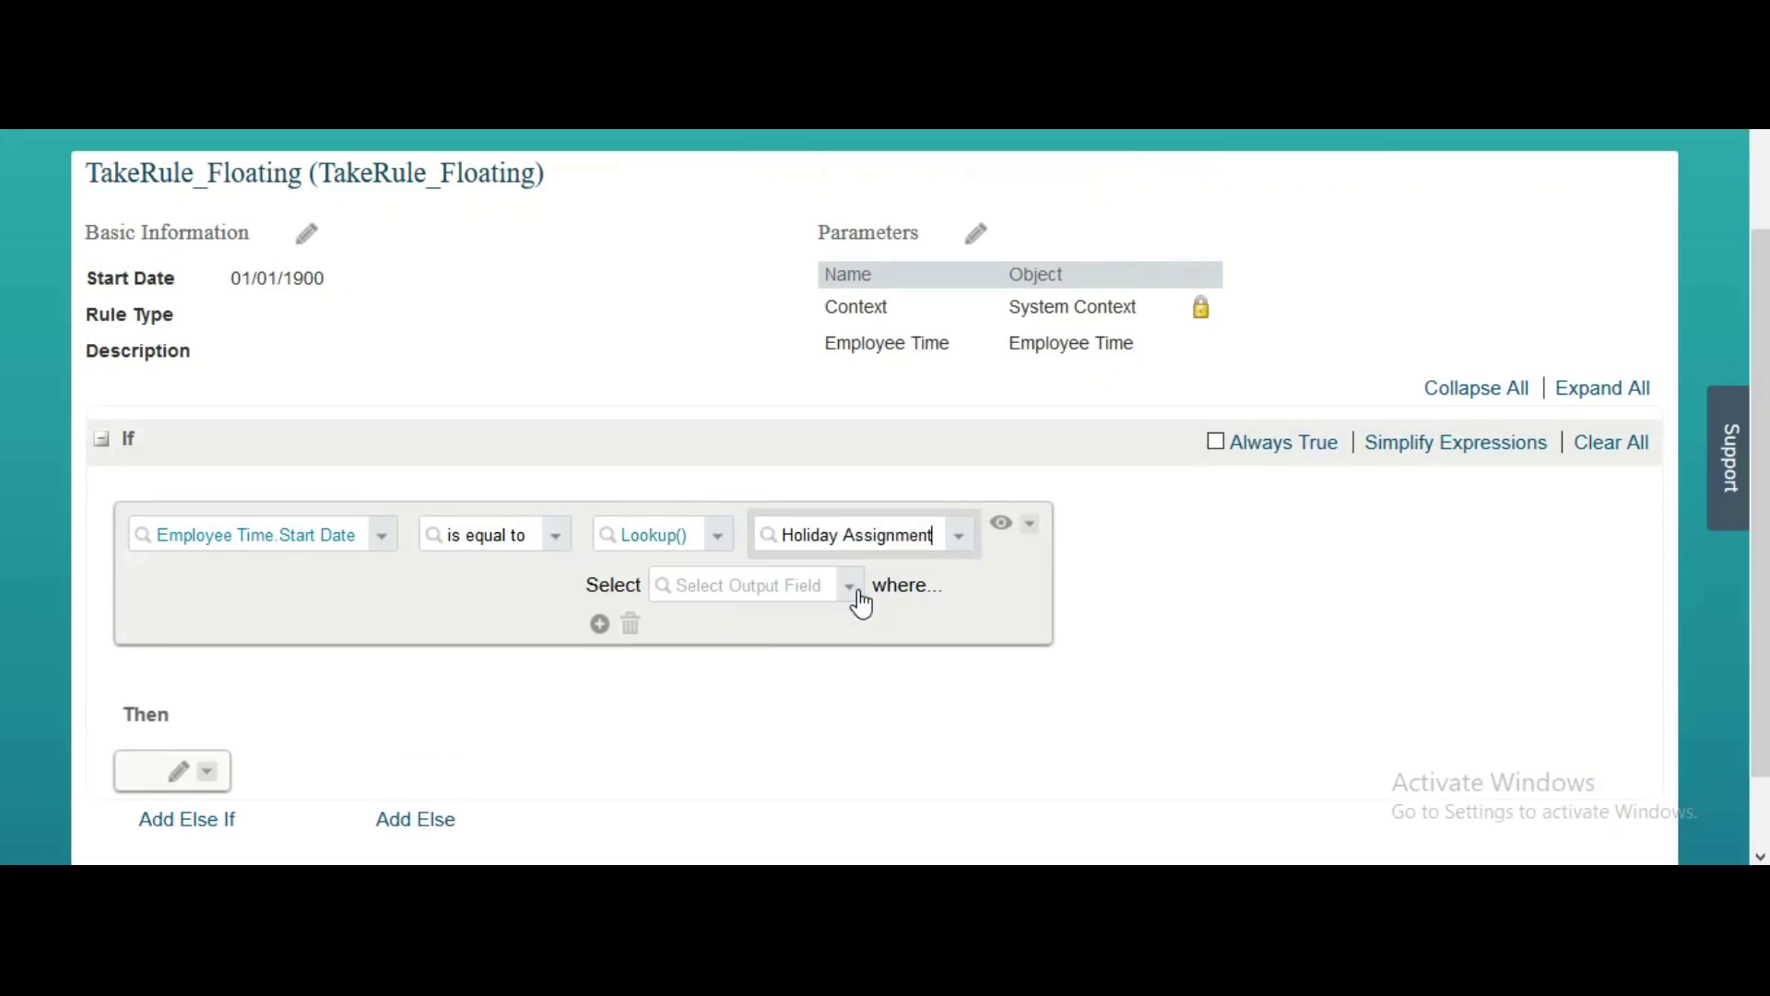
left_click(850, 590)
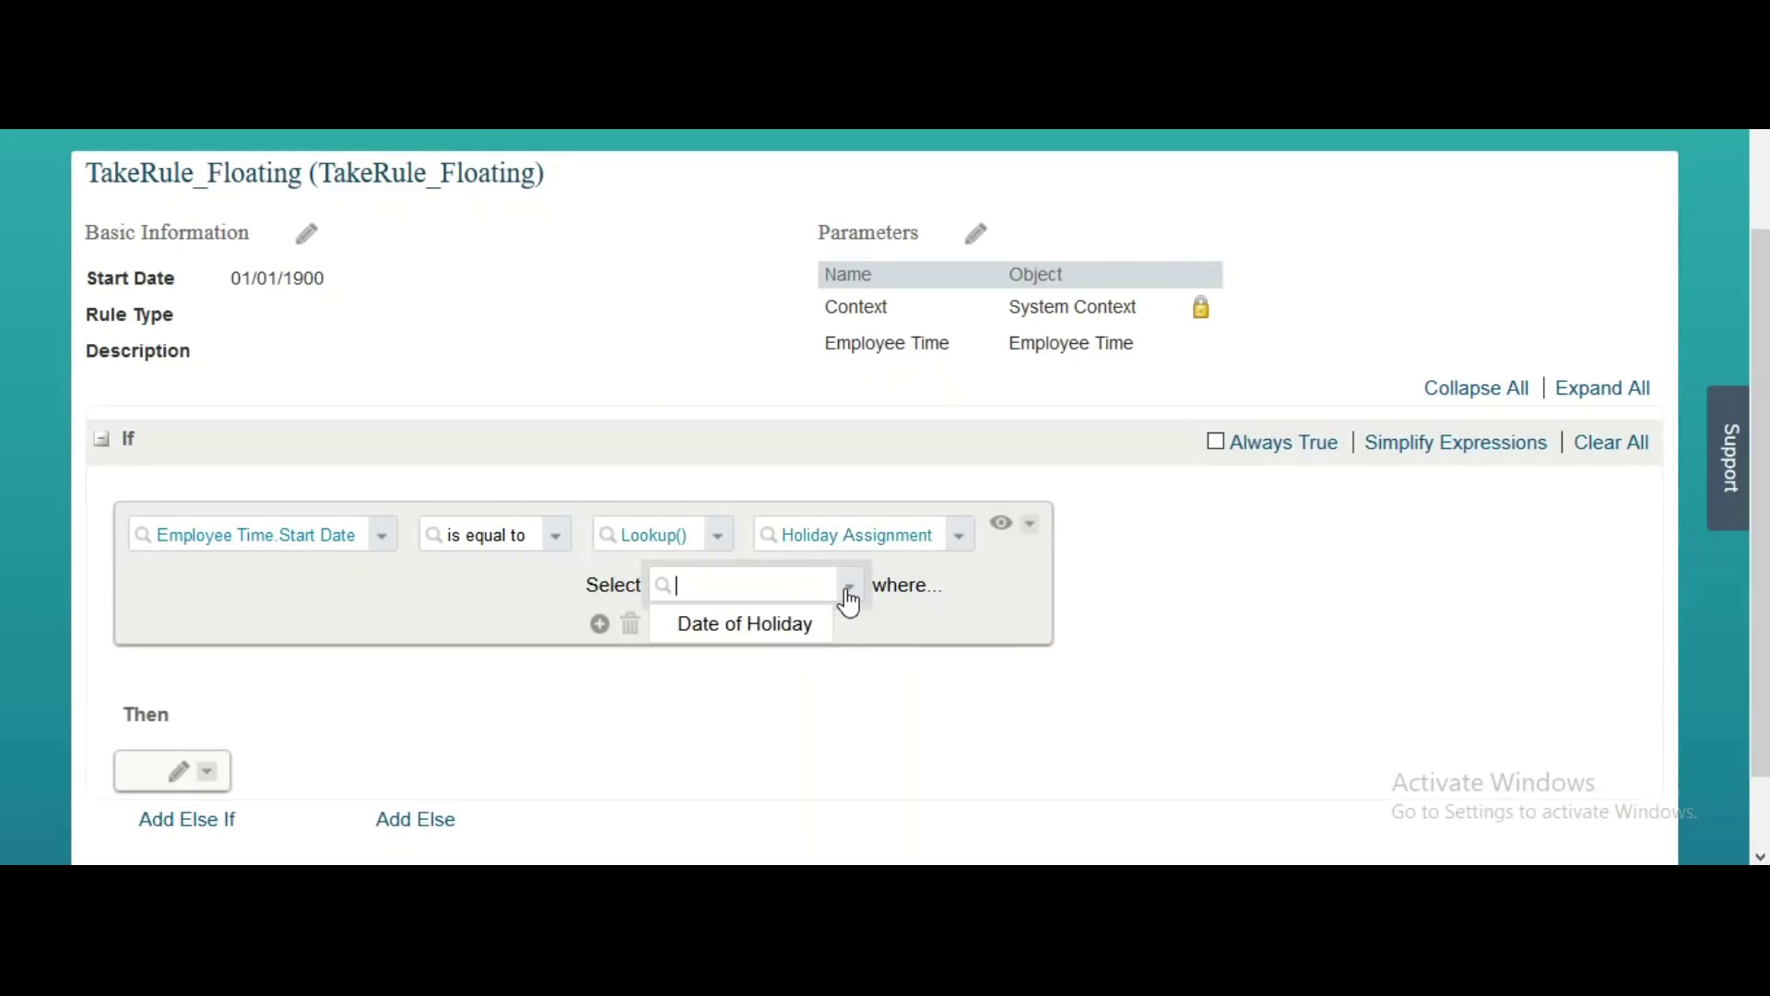
left_click(794, 631)
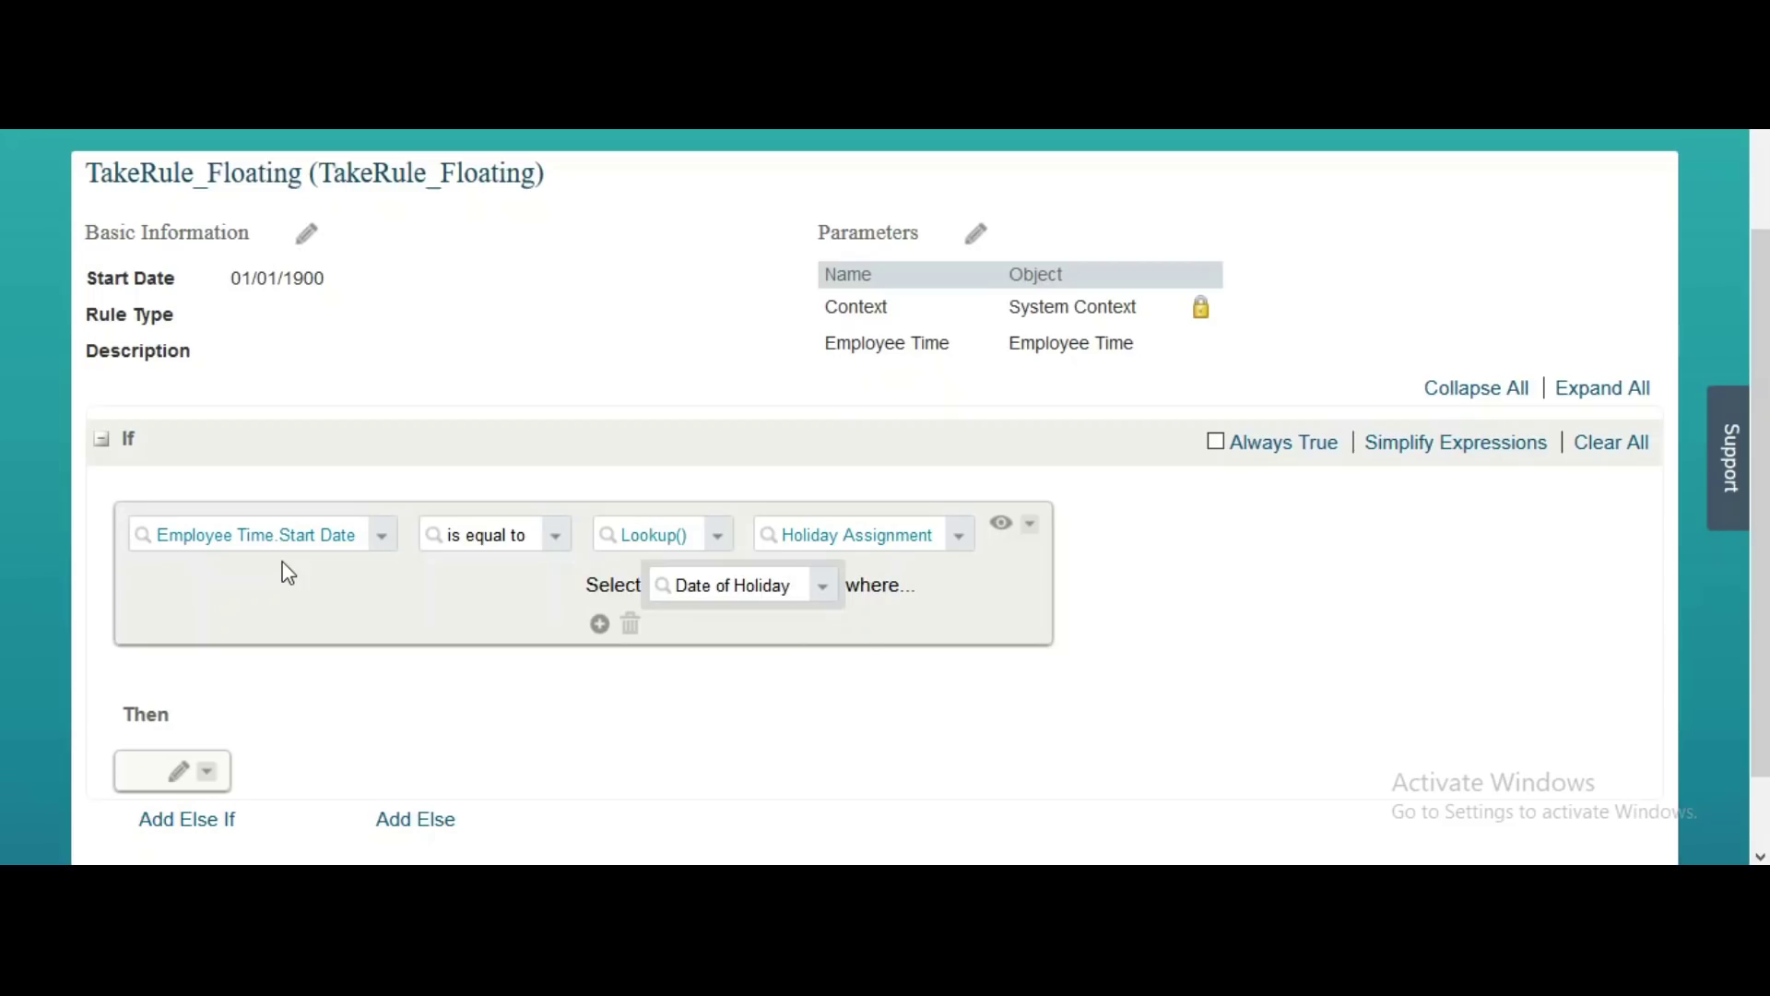
Add a lookup criterion requiring the Holiday Assignment's Holiday Class to be equal to the value None
left_click(599, 626)
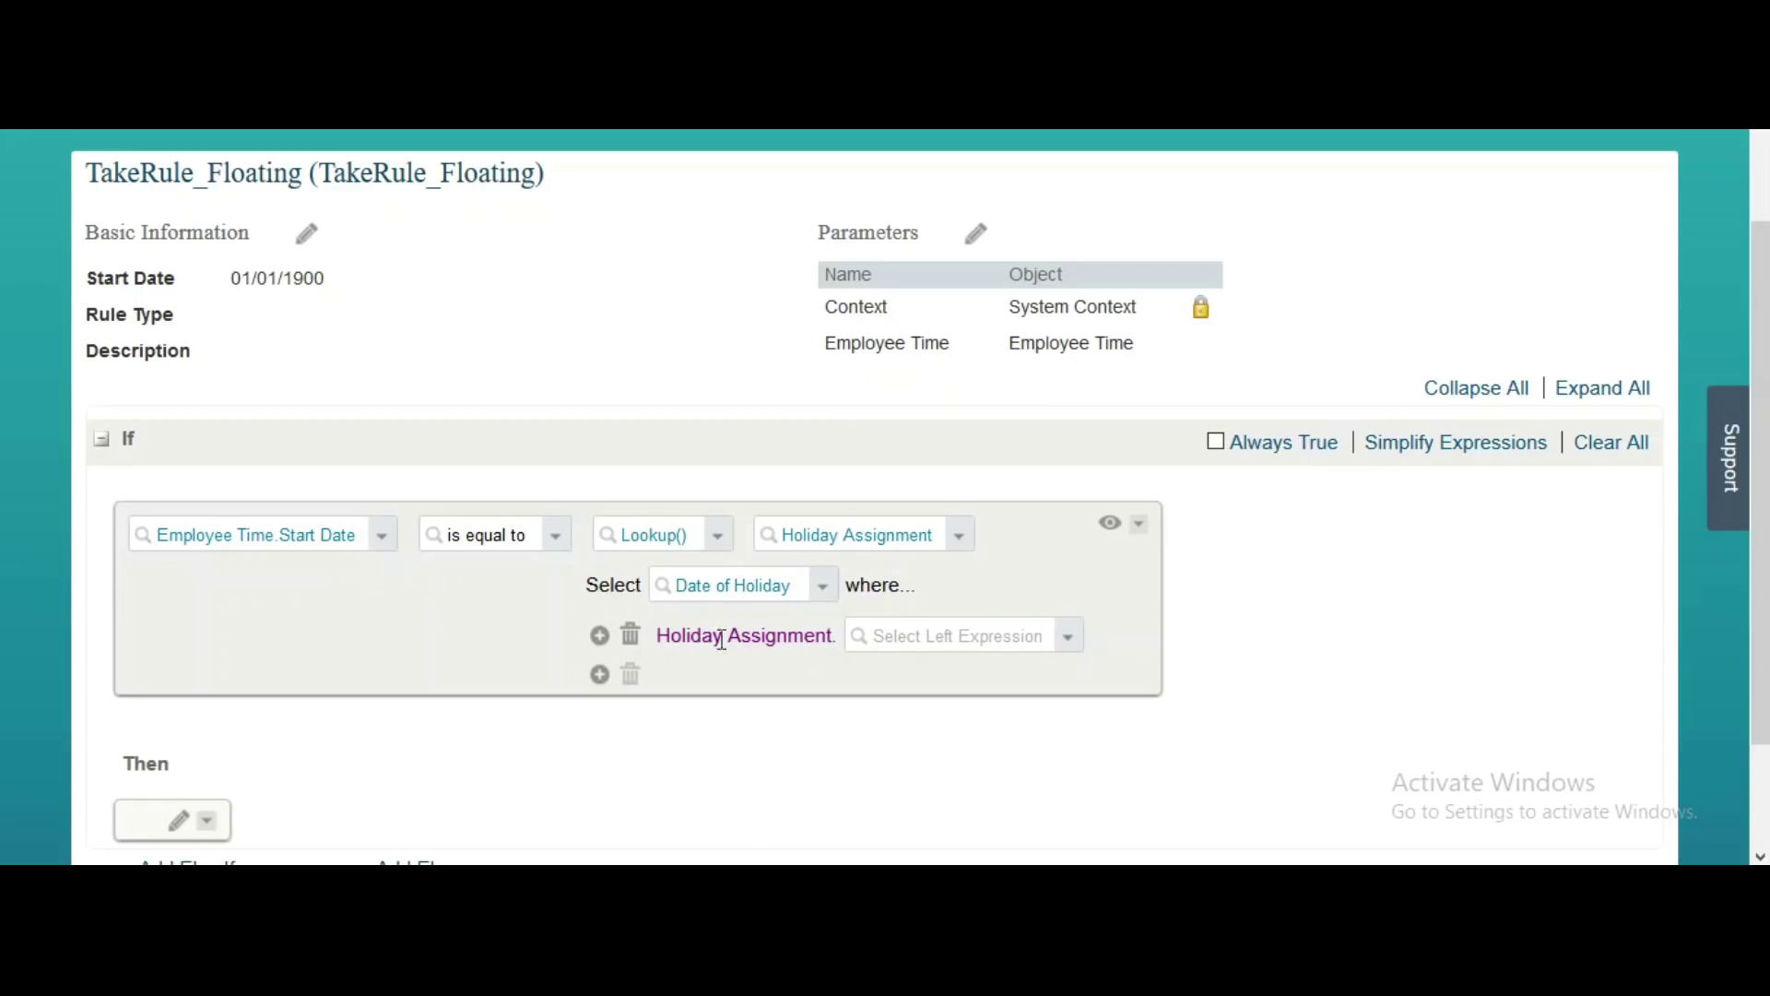
left_click(1067, 645)
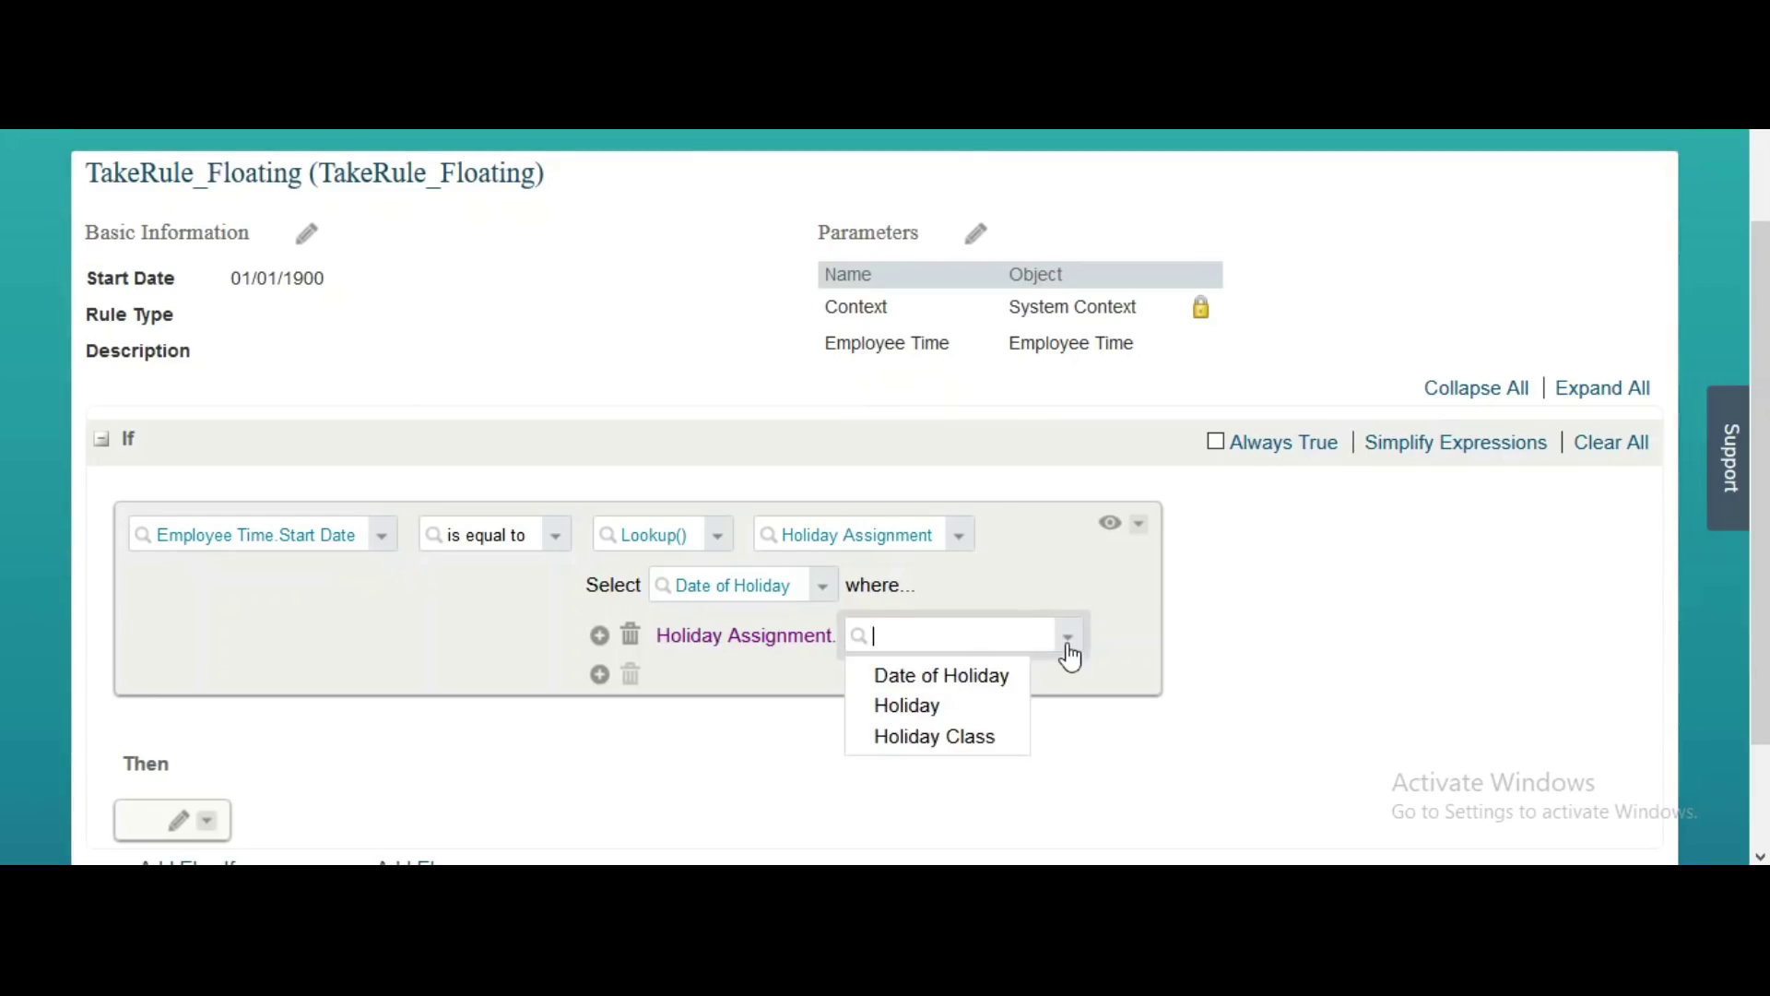
left_click(920, 737)
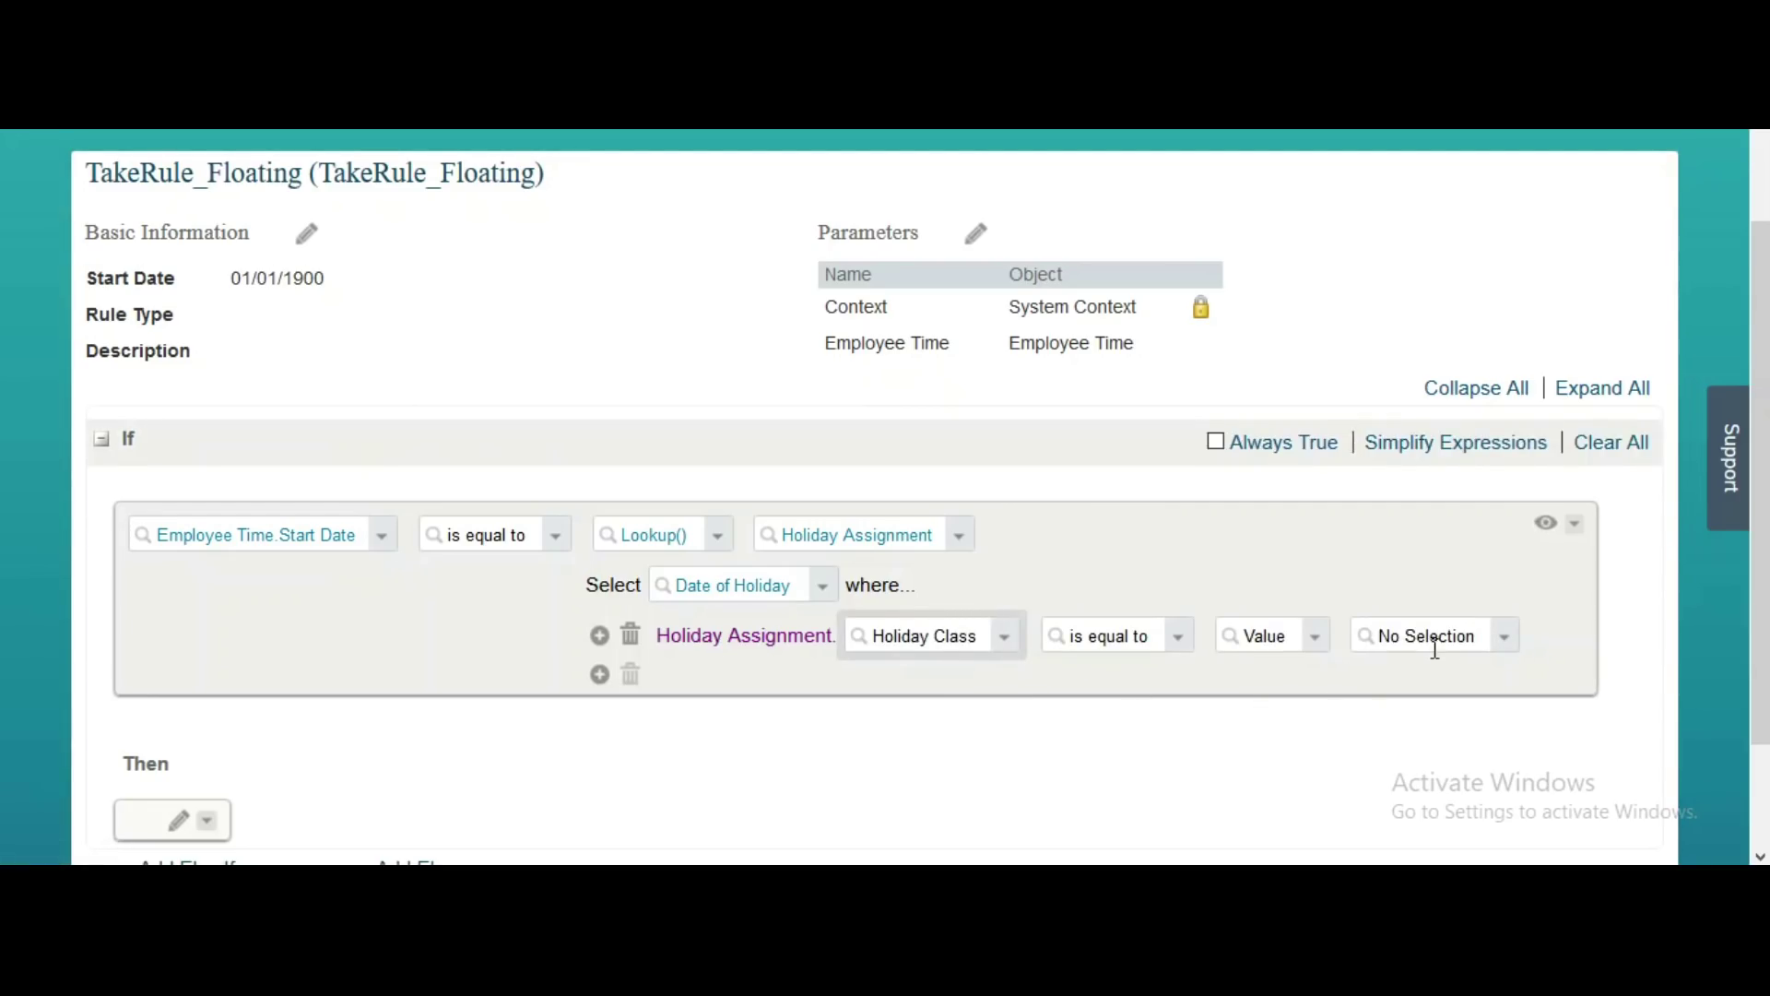
left_click(1513, 636)
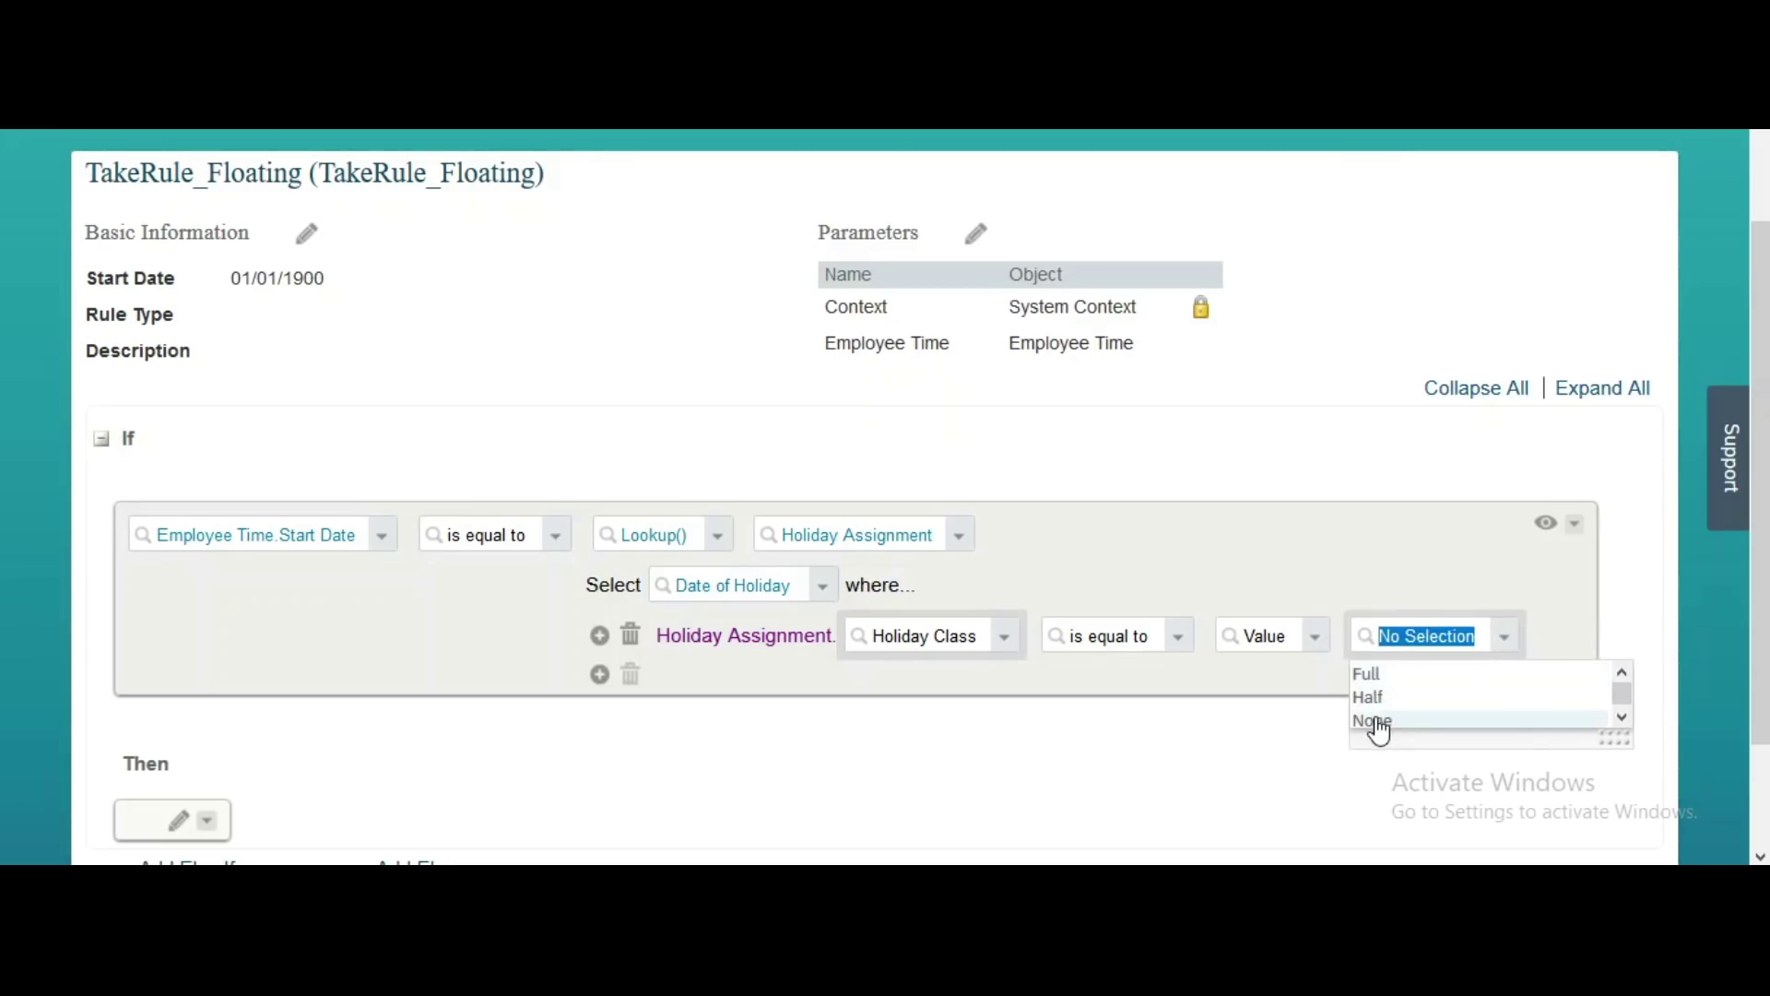
left_click(1378, 722)
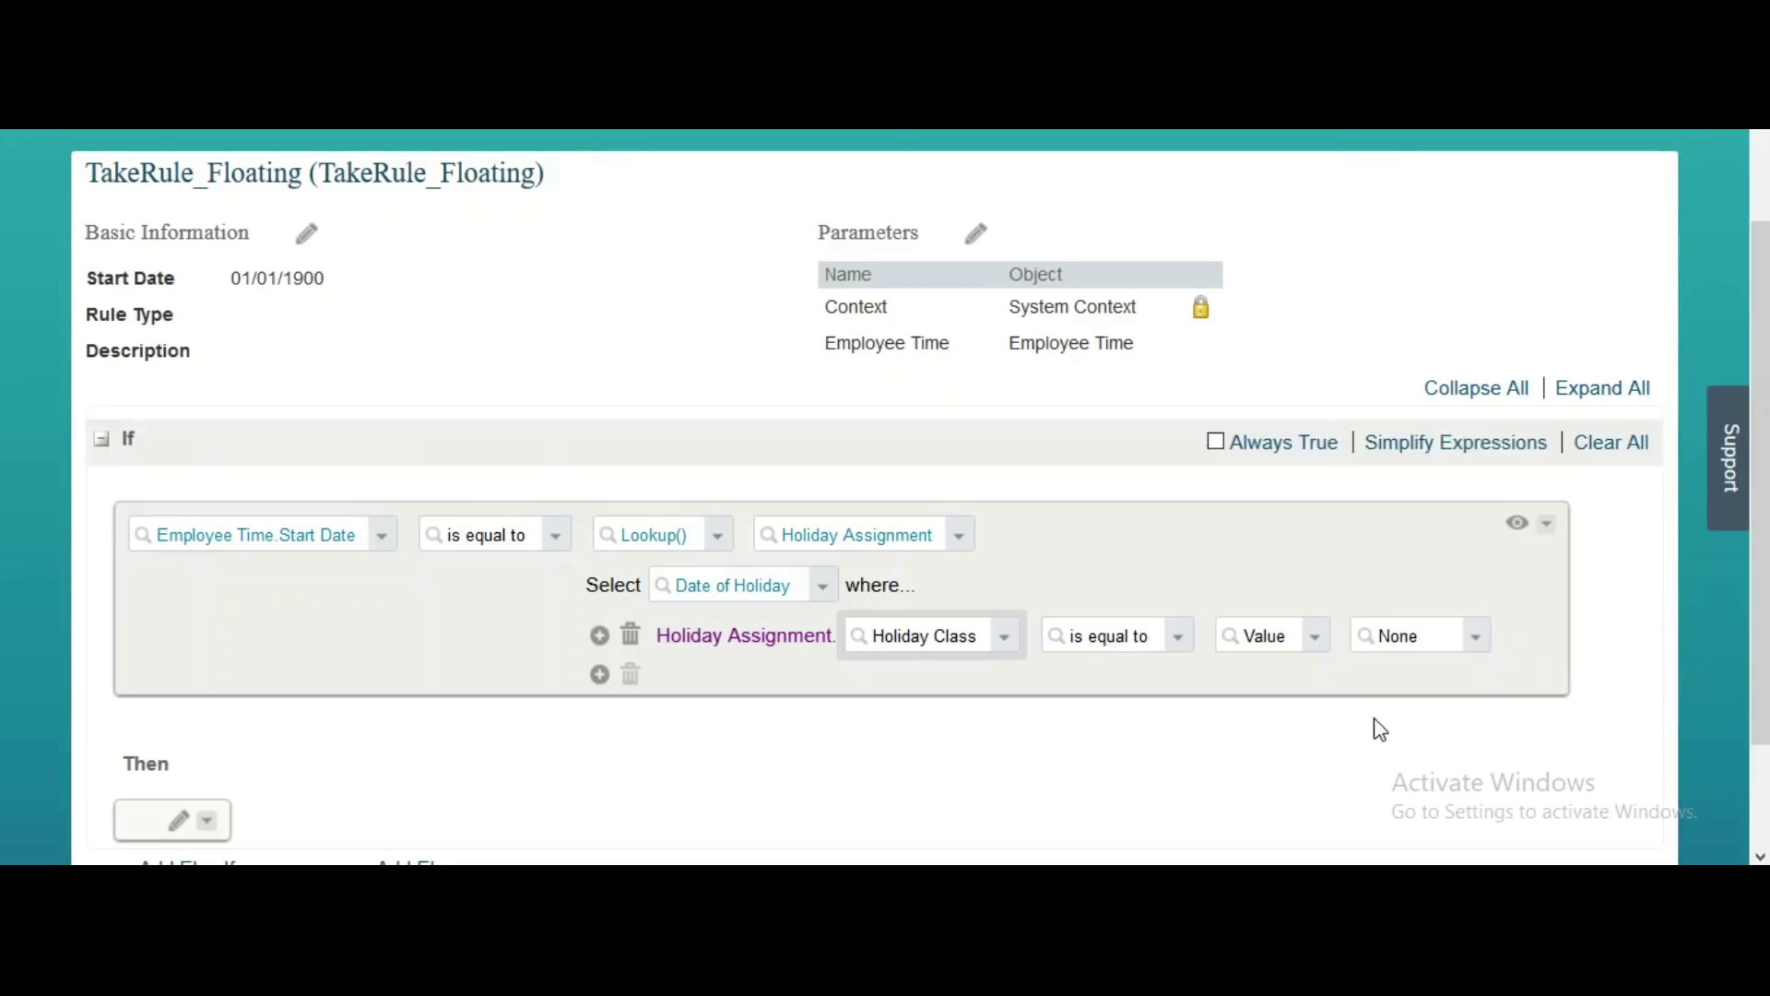
Add a second lookup criterion requiring the Holiday Assignment's Date of Holiday to be equal to Employee Time.Start Date
left_click(599, 674)
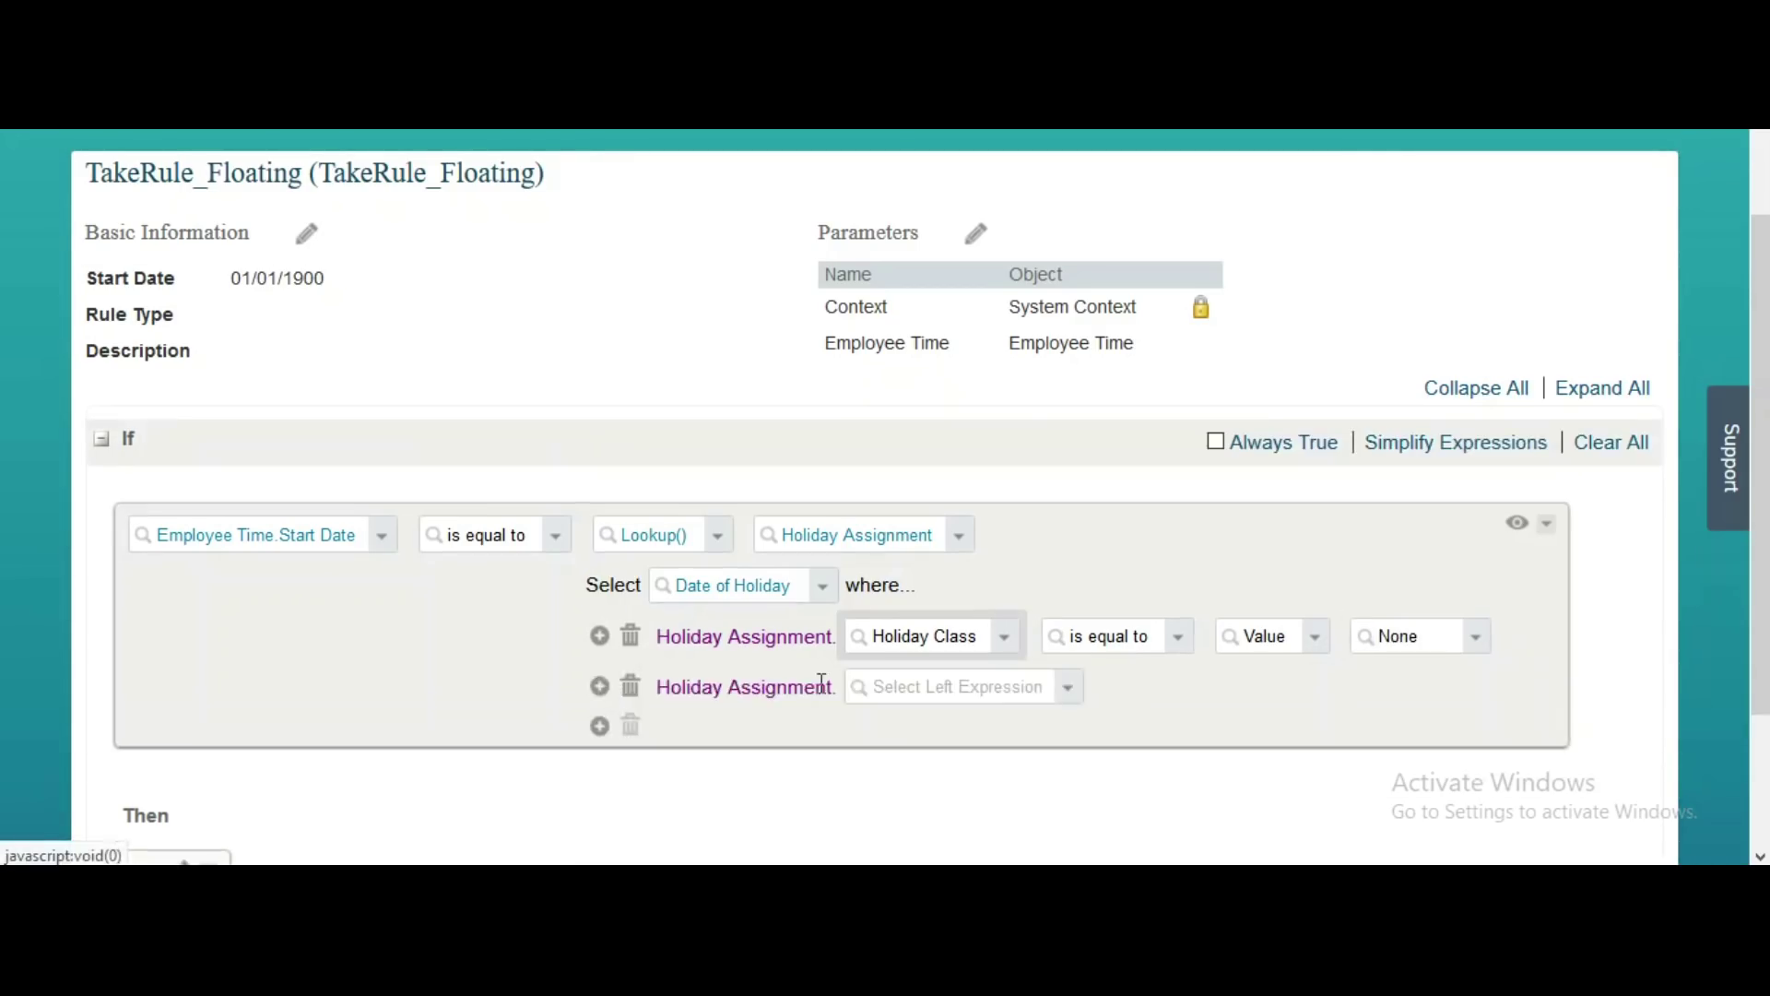
left_click(1072, 697)
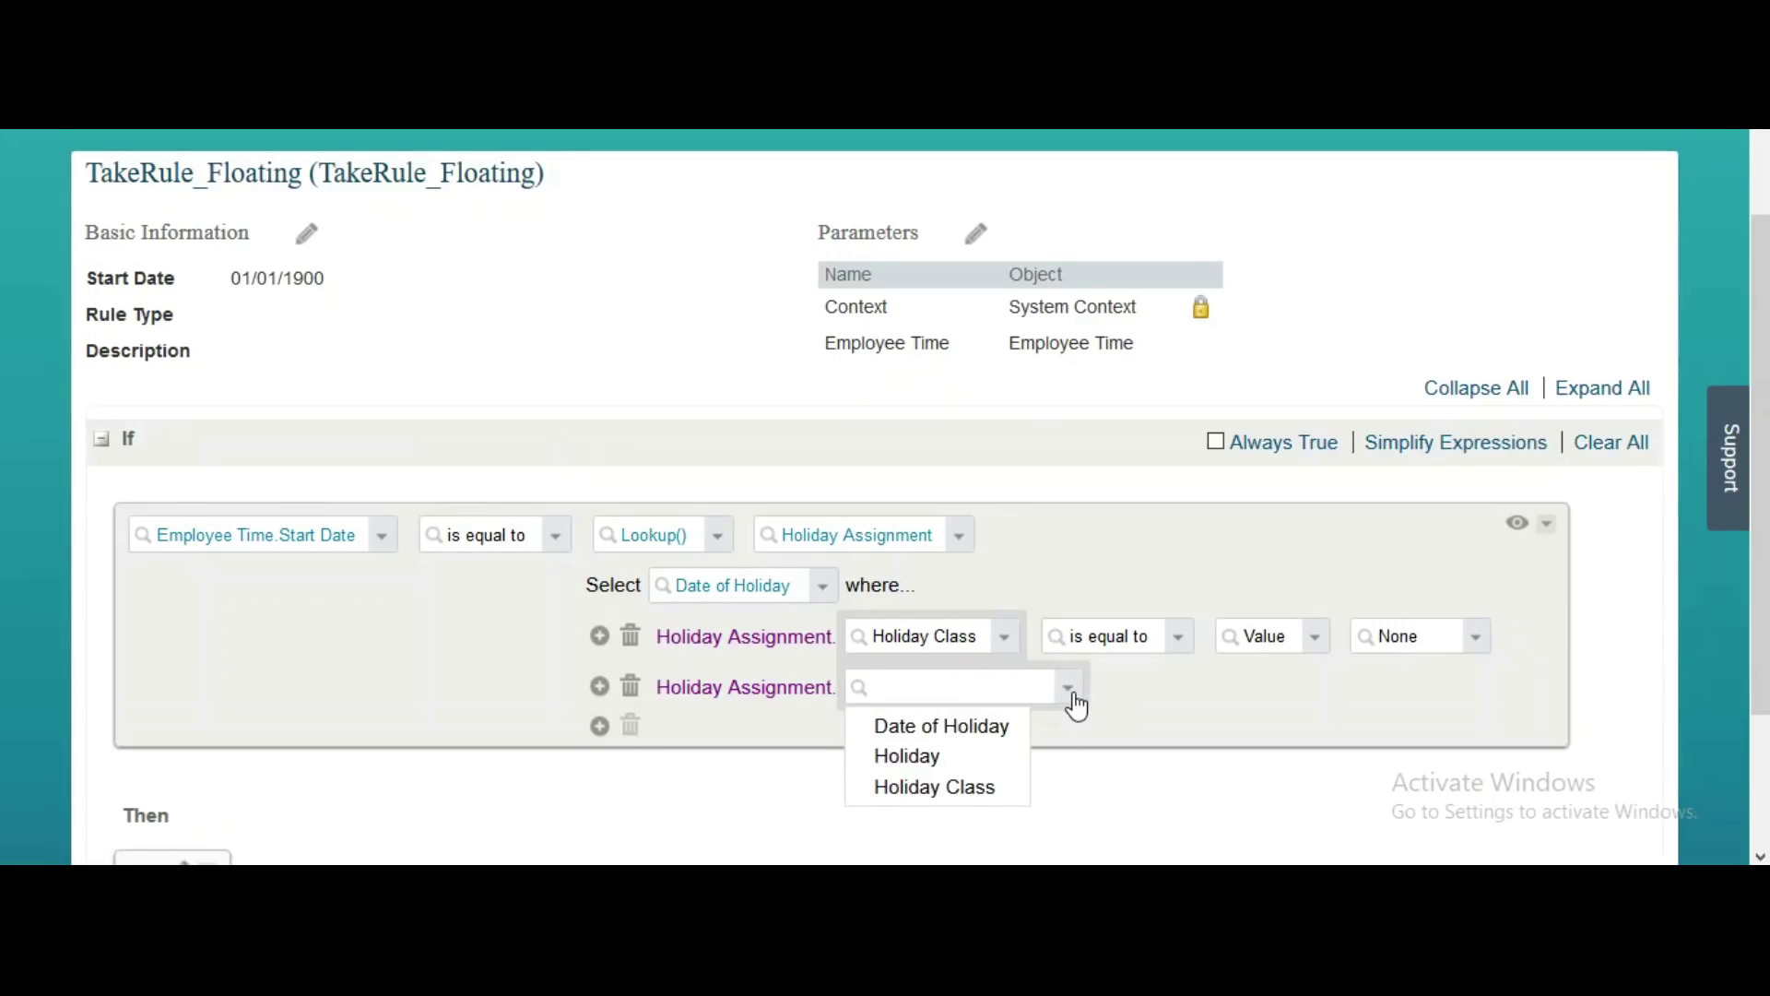
left_click(986, 729)
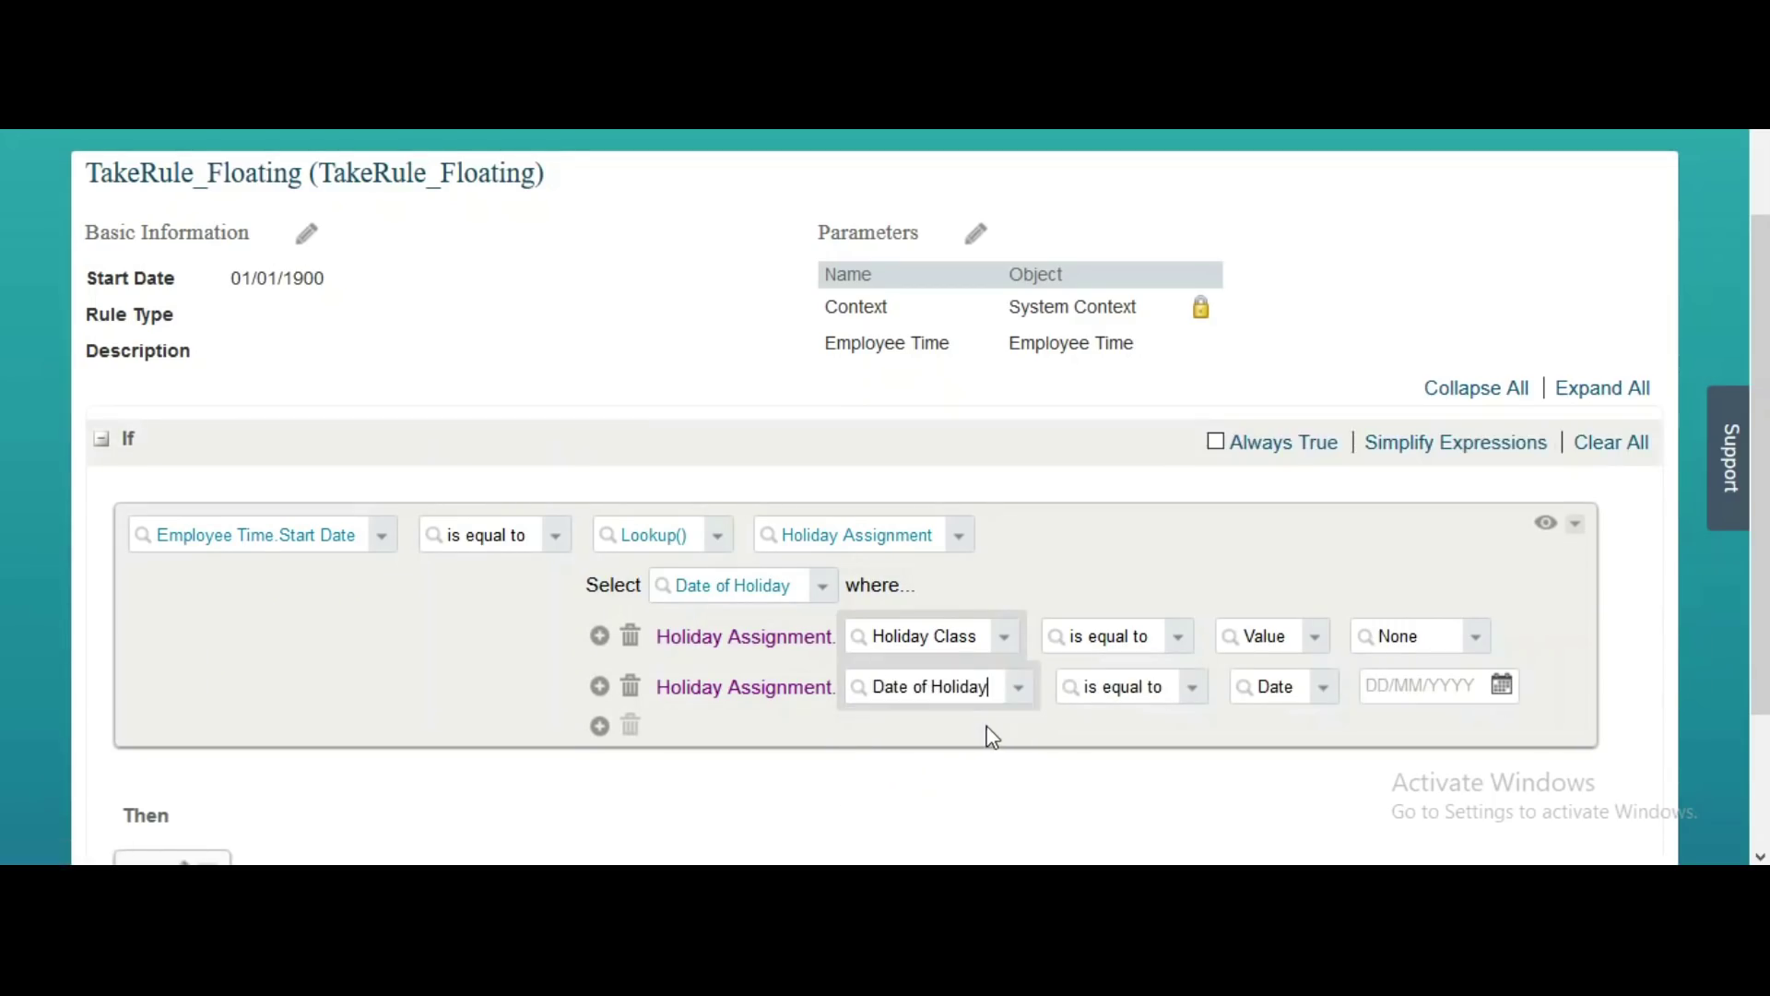
left_click(1322, 692)
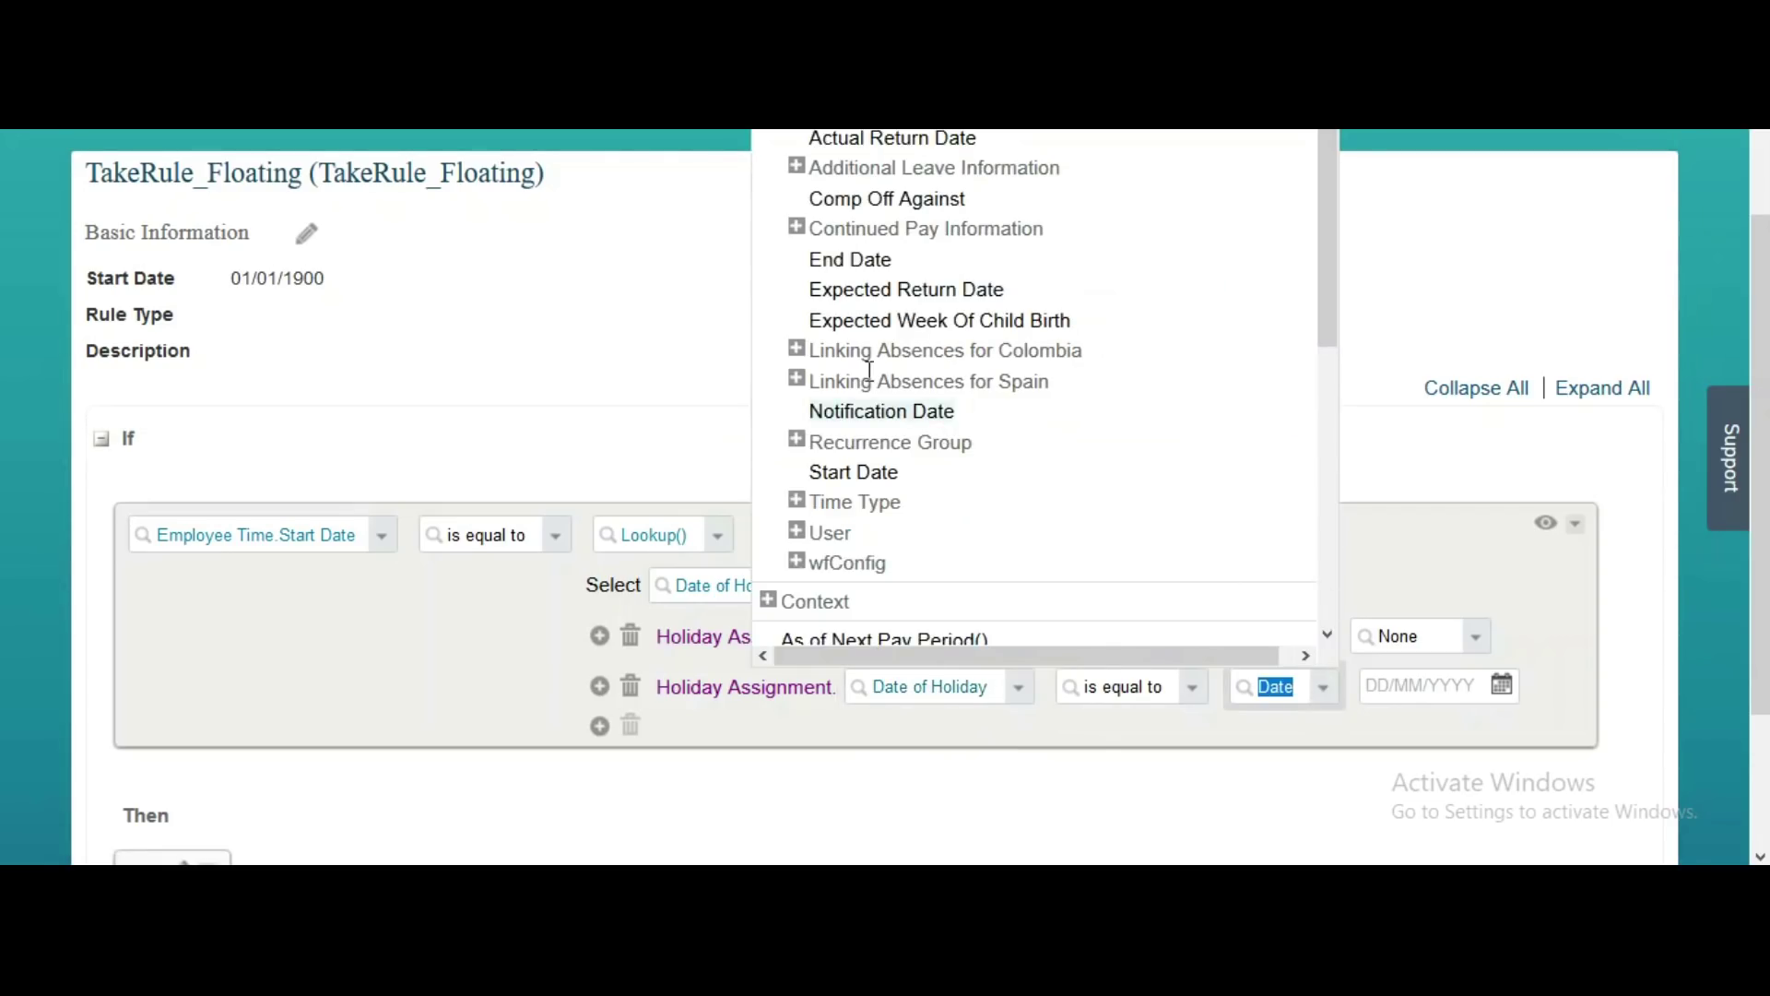
left_click(885, 477)
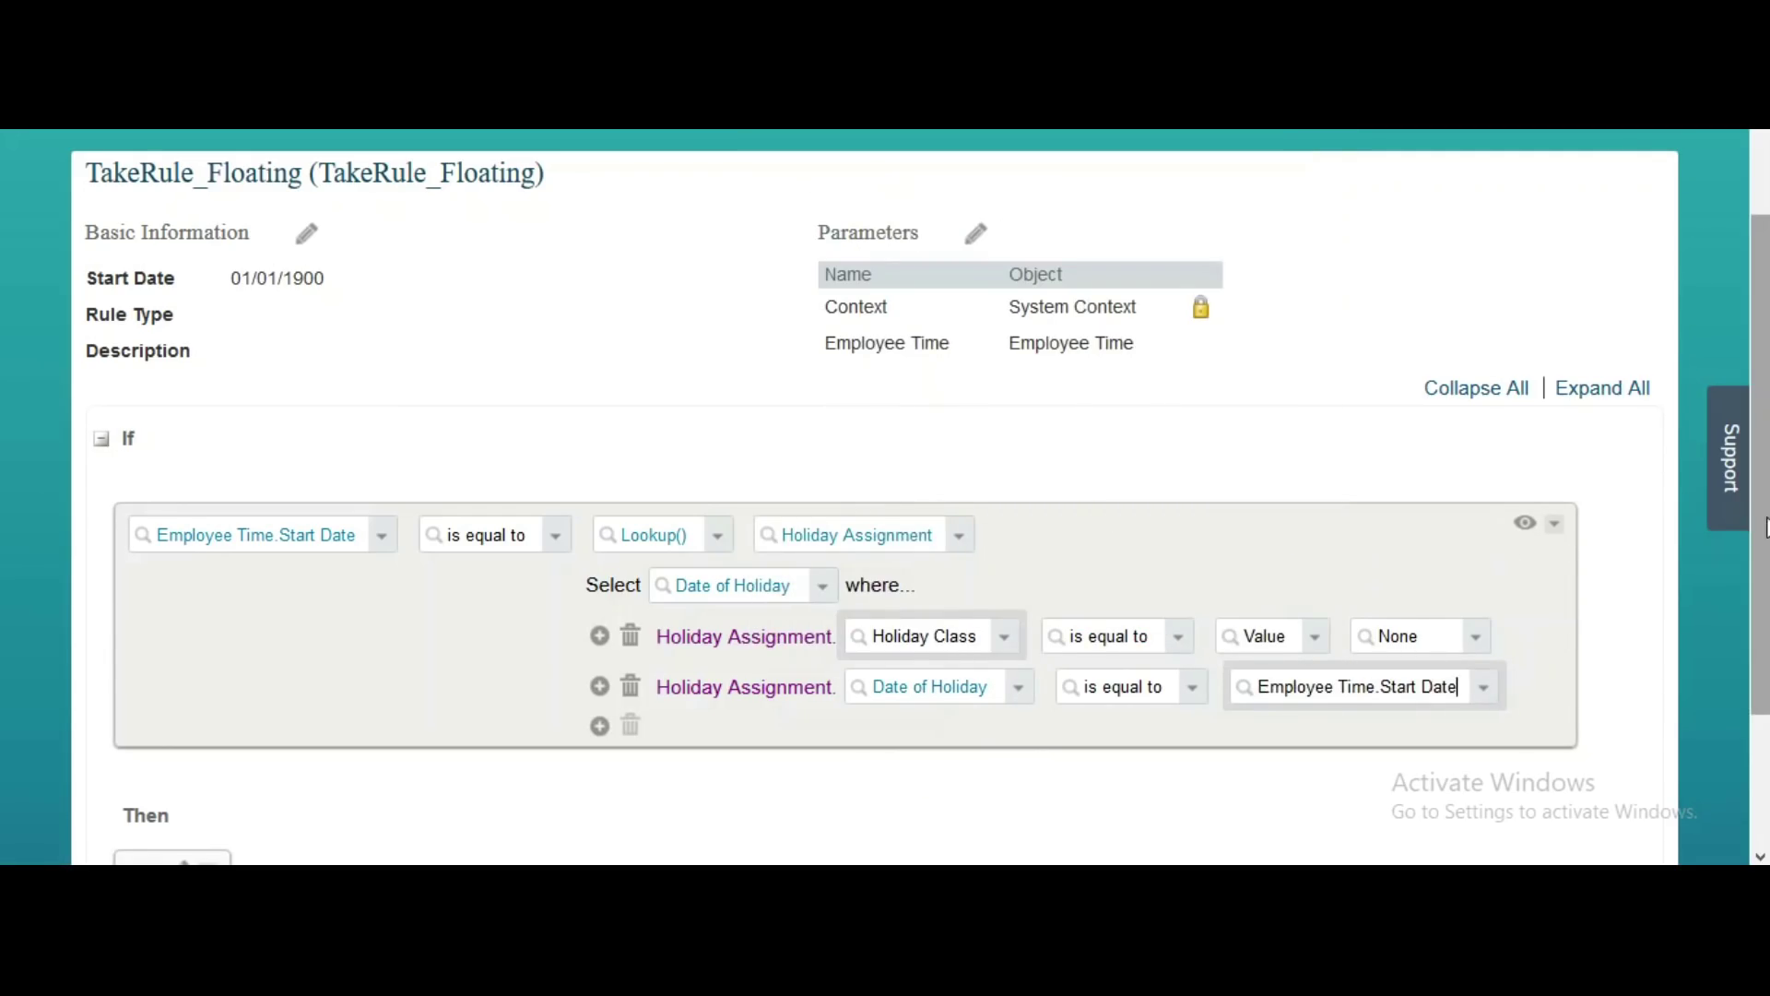
Open the empty Then expression for editing and change the main If condition's operator to is not equal to
left_click_drag(1765, 528, 1762, 644)
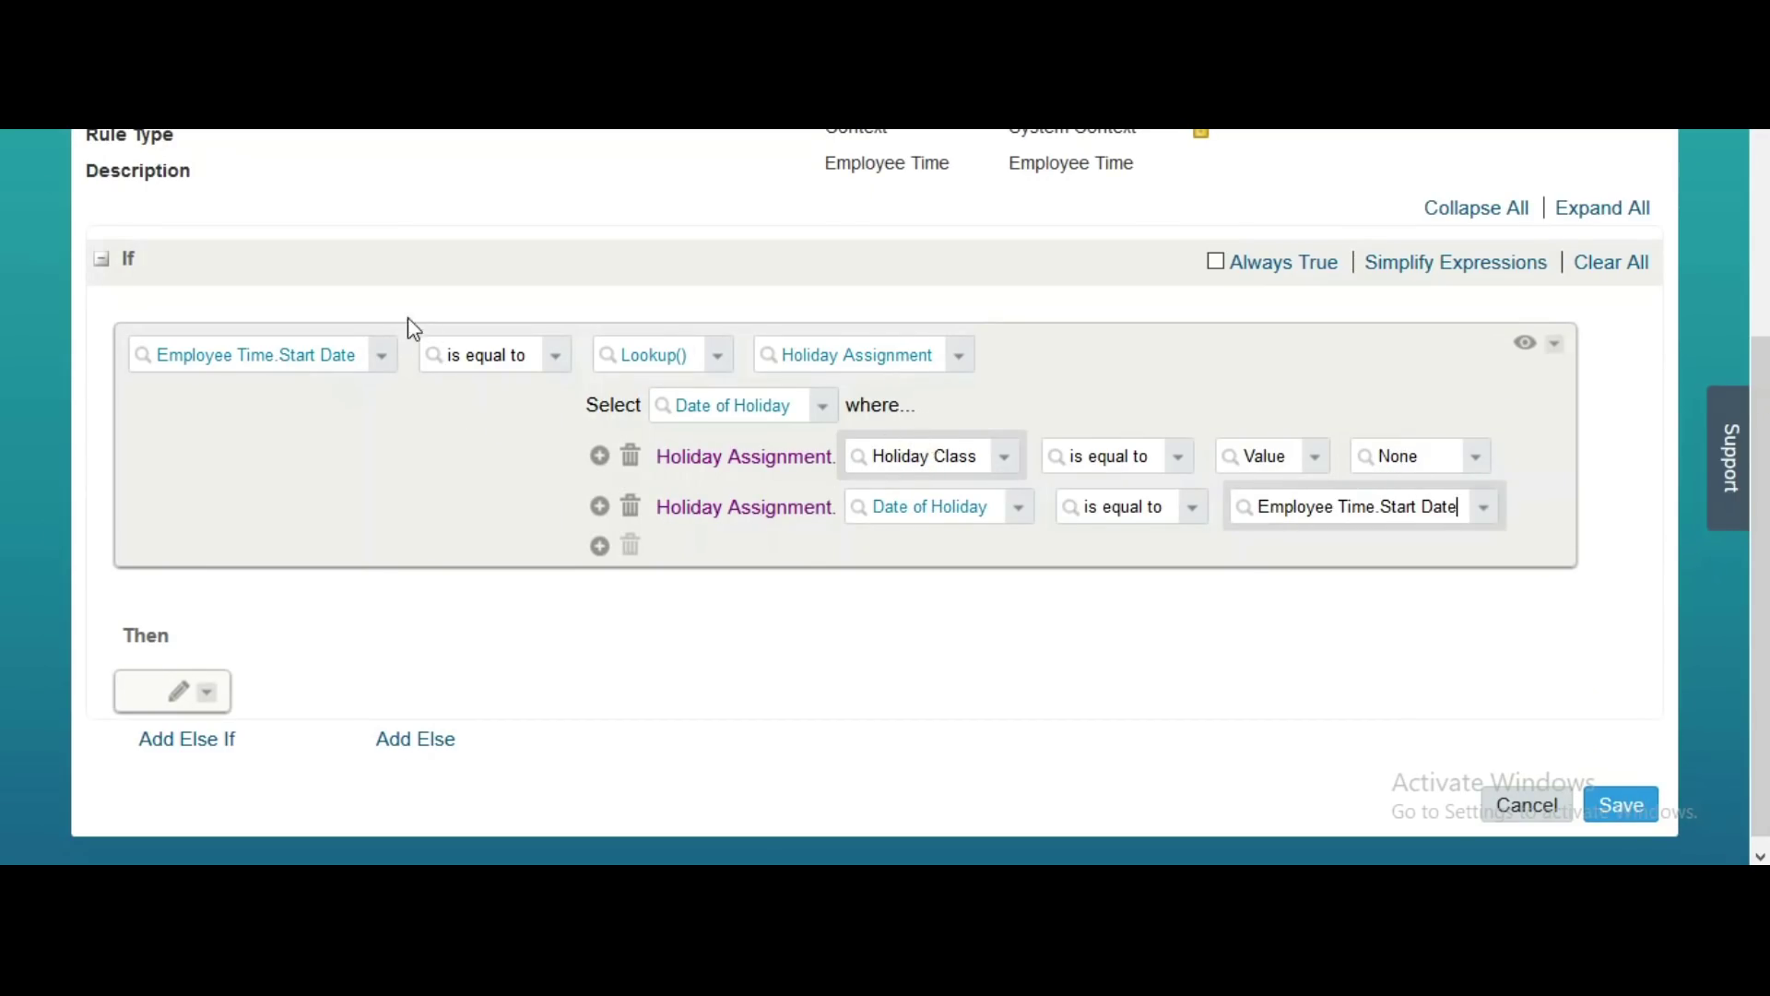
left_click(182, 694)
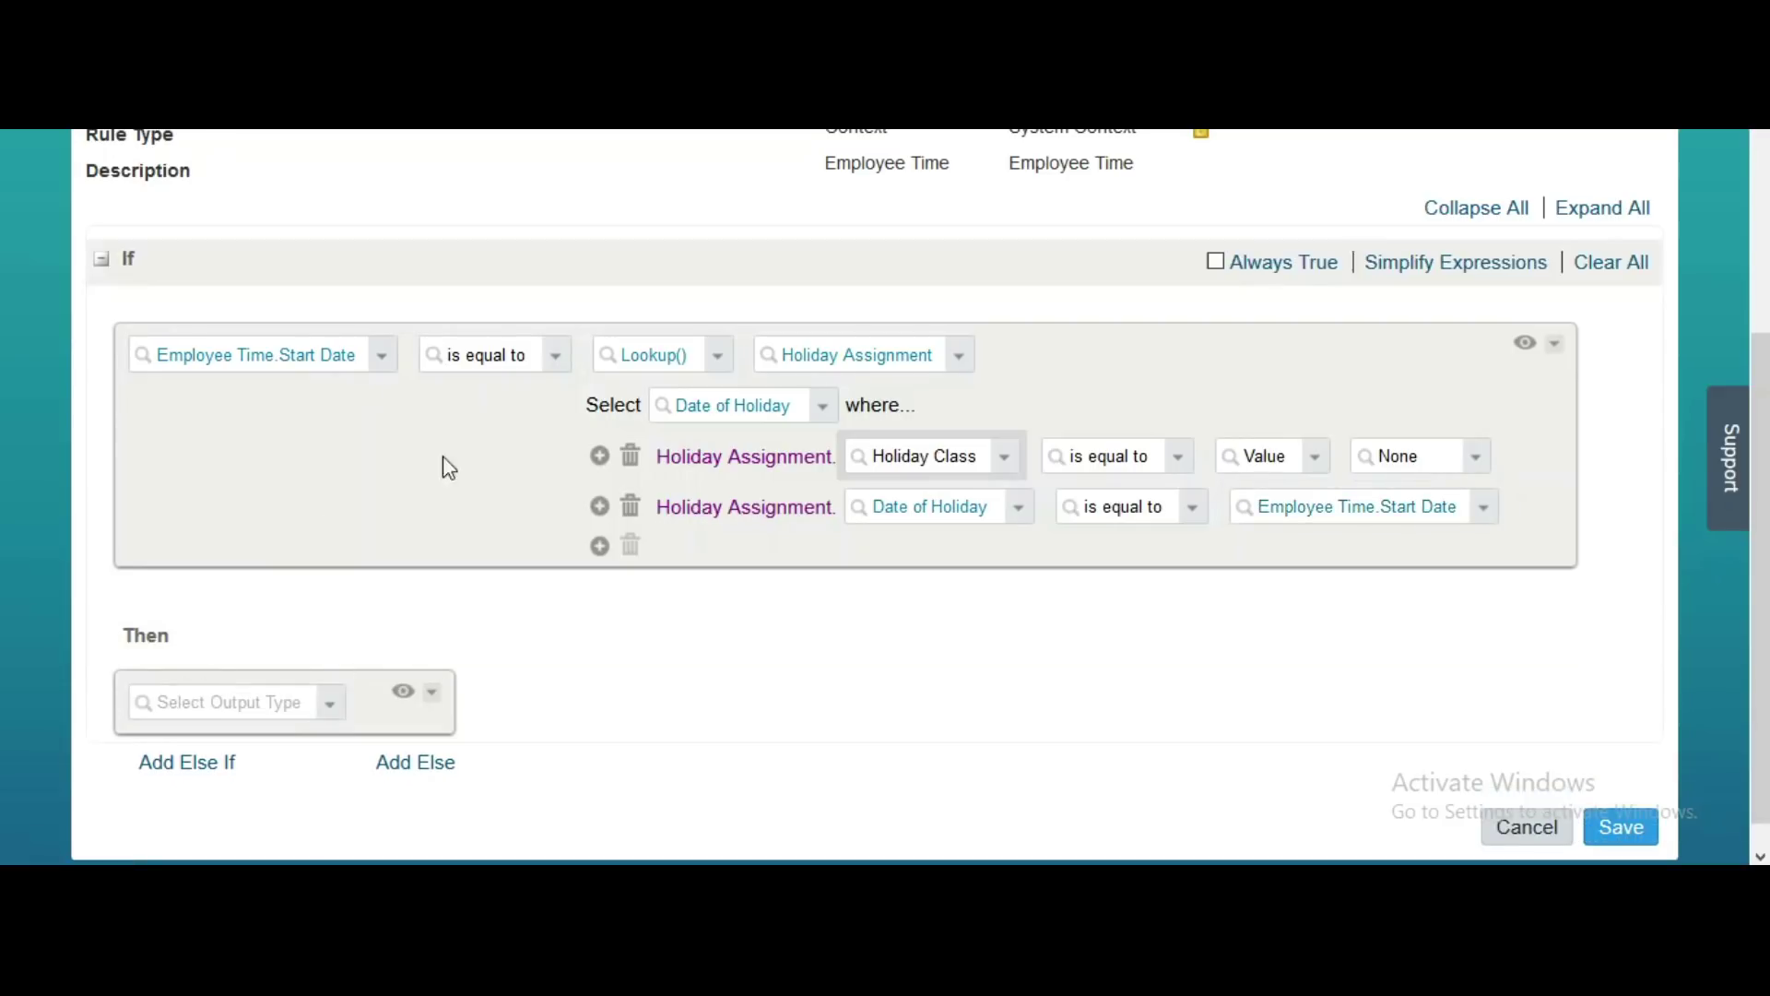
left_click(557, 357)
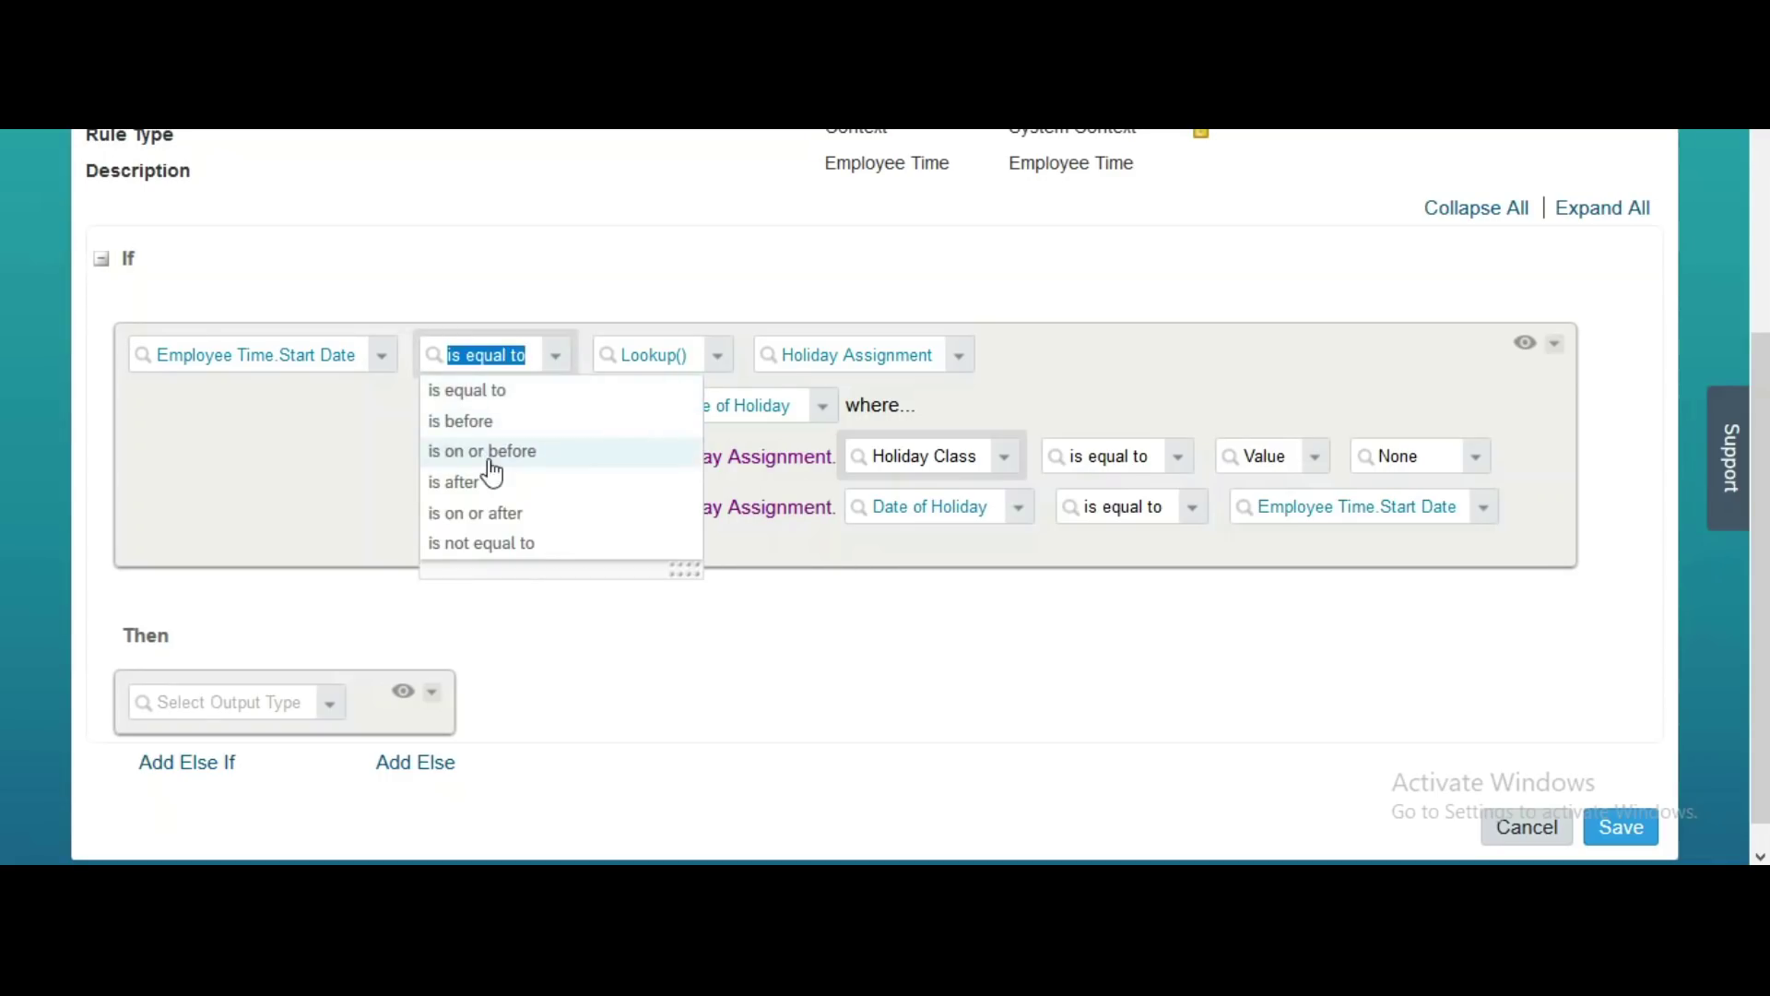
left_click(482, 543)
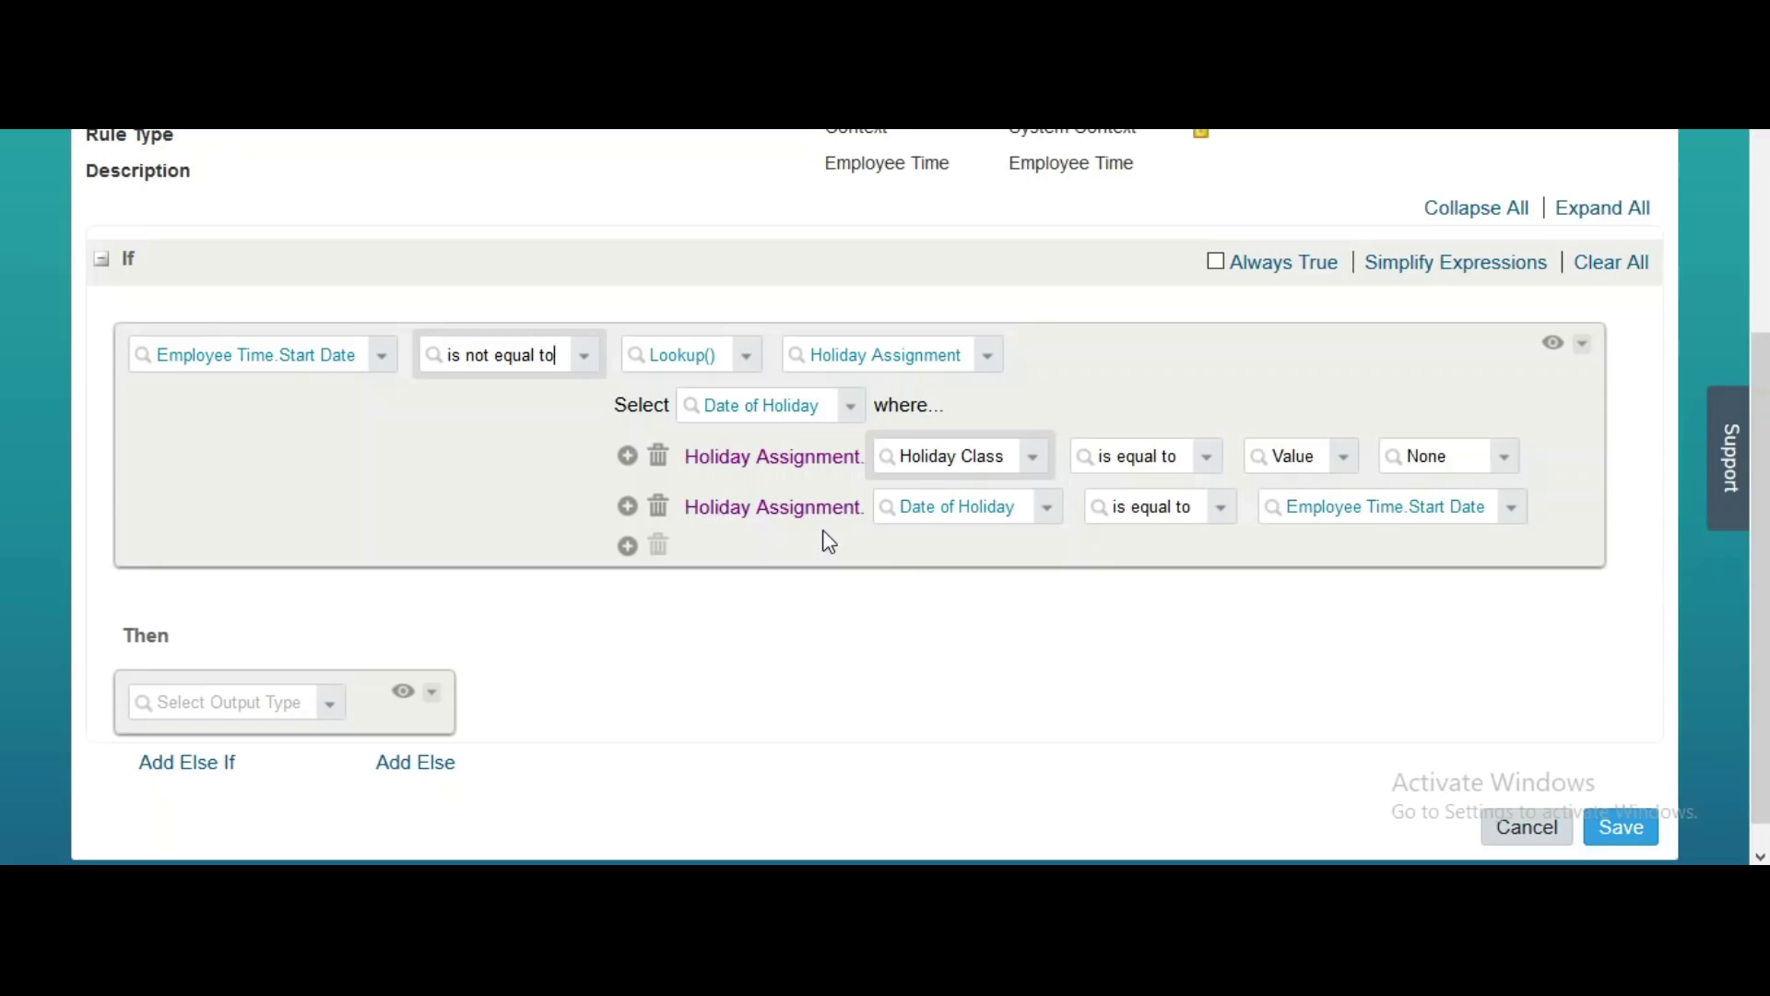
Make the Then branch raise the message Floating_Holiday_Restriction with severity Error, and save the rule
left_click(332, 712)
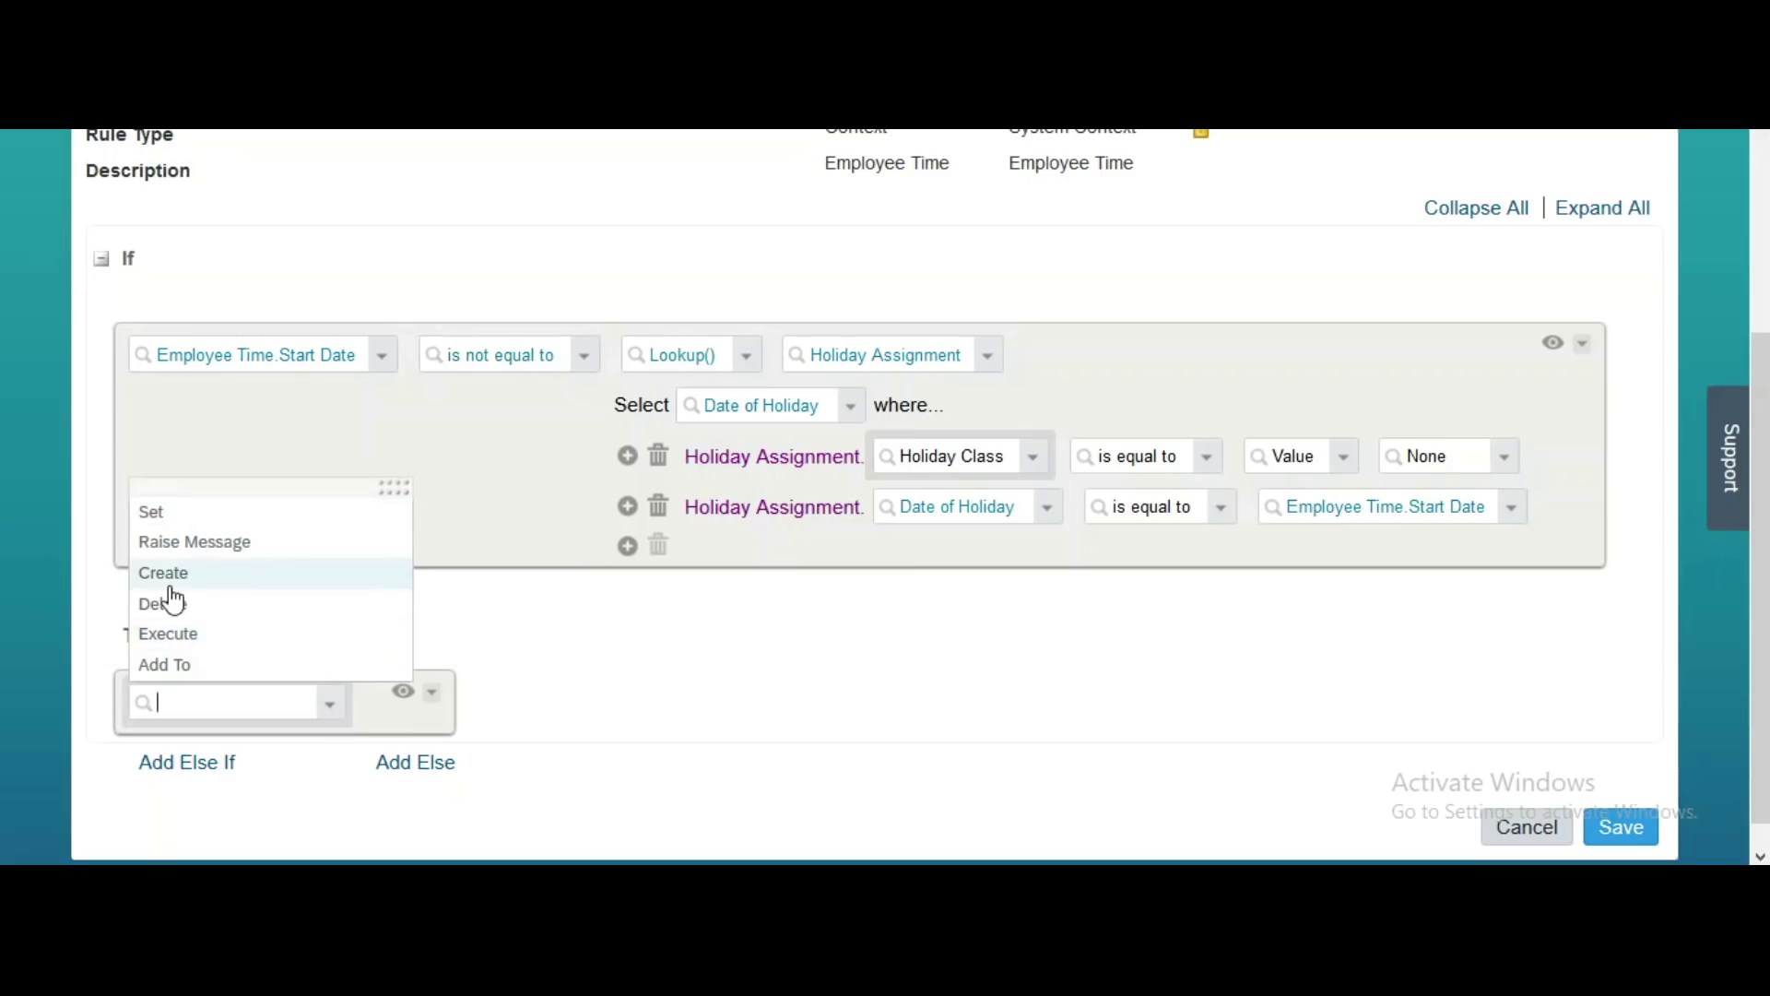
left_click(170, 548)
left_click(522, 694)
type("floa")
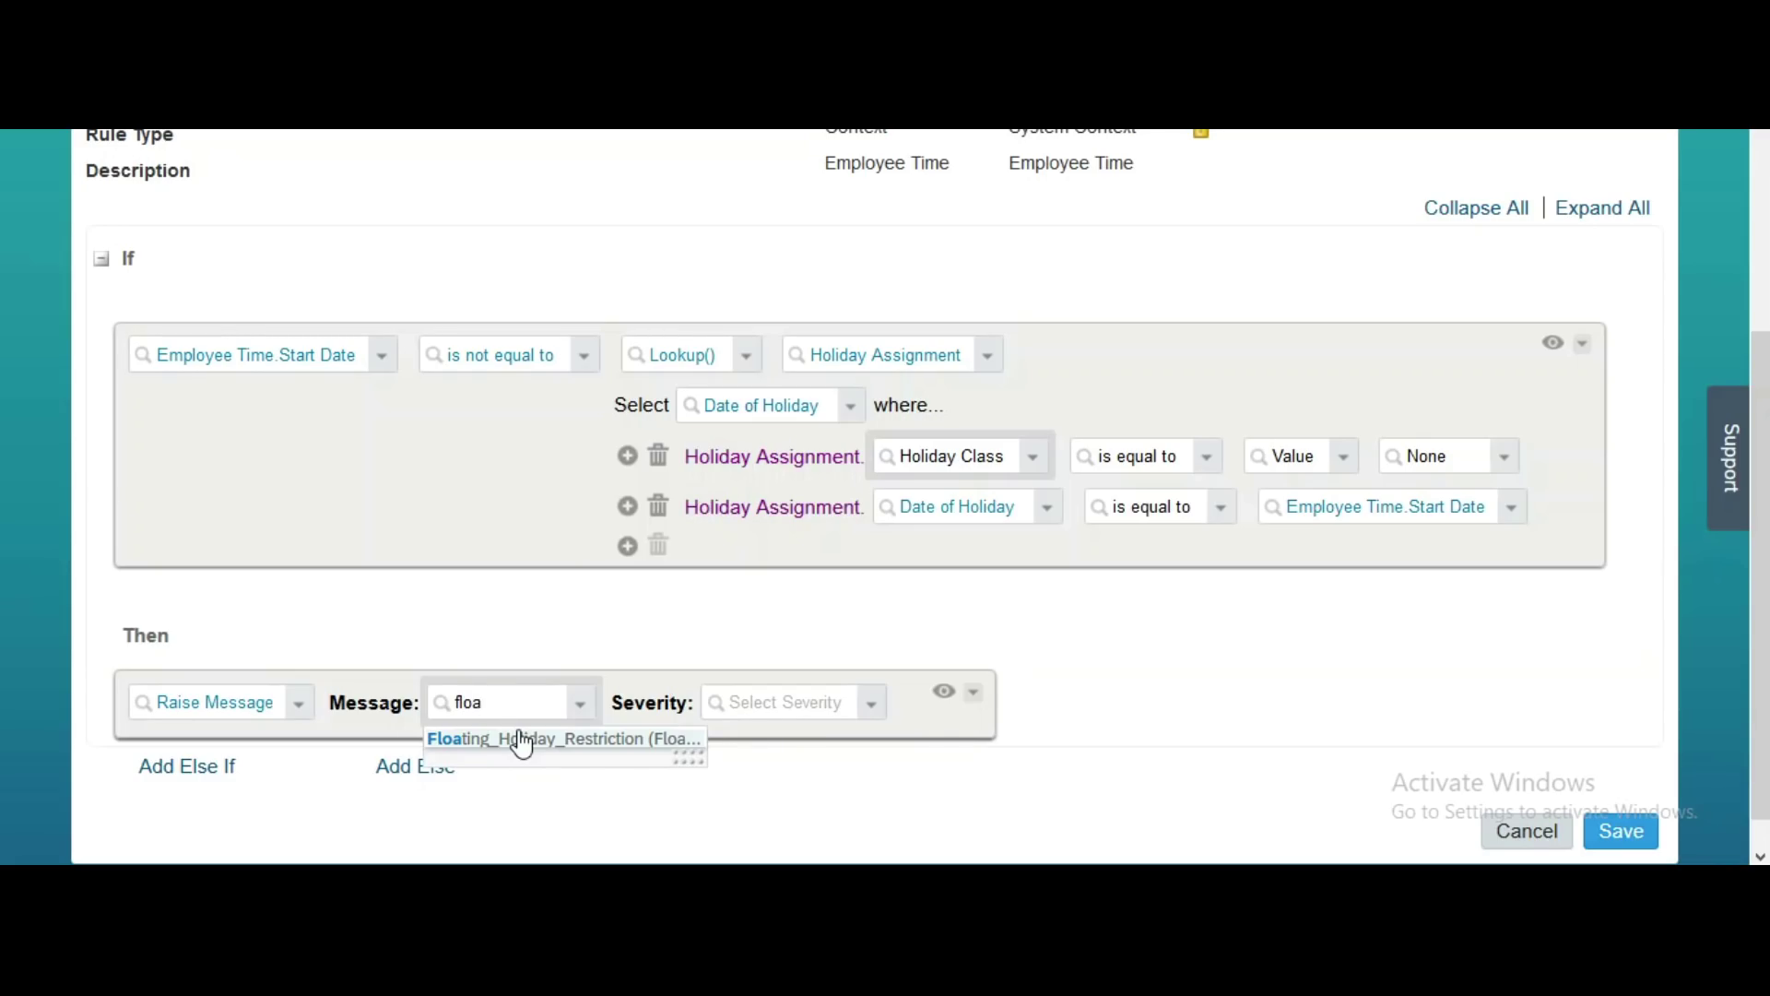
left_click(522, 743)
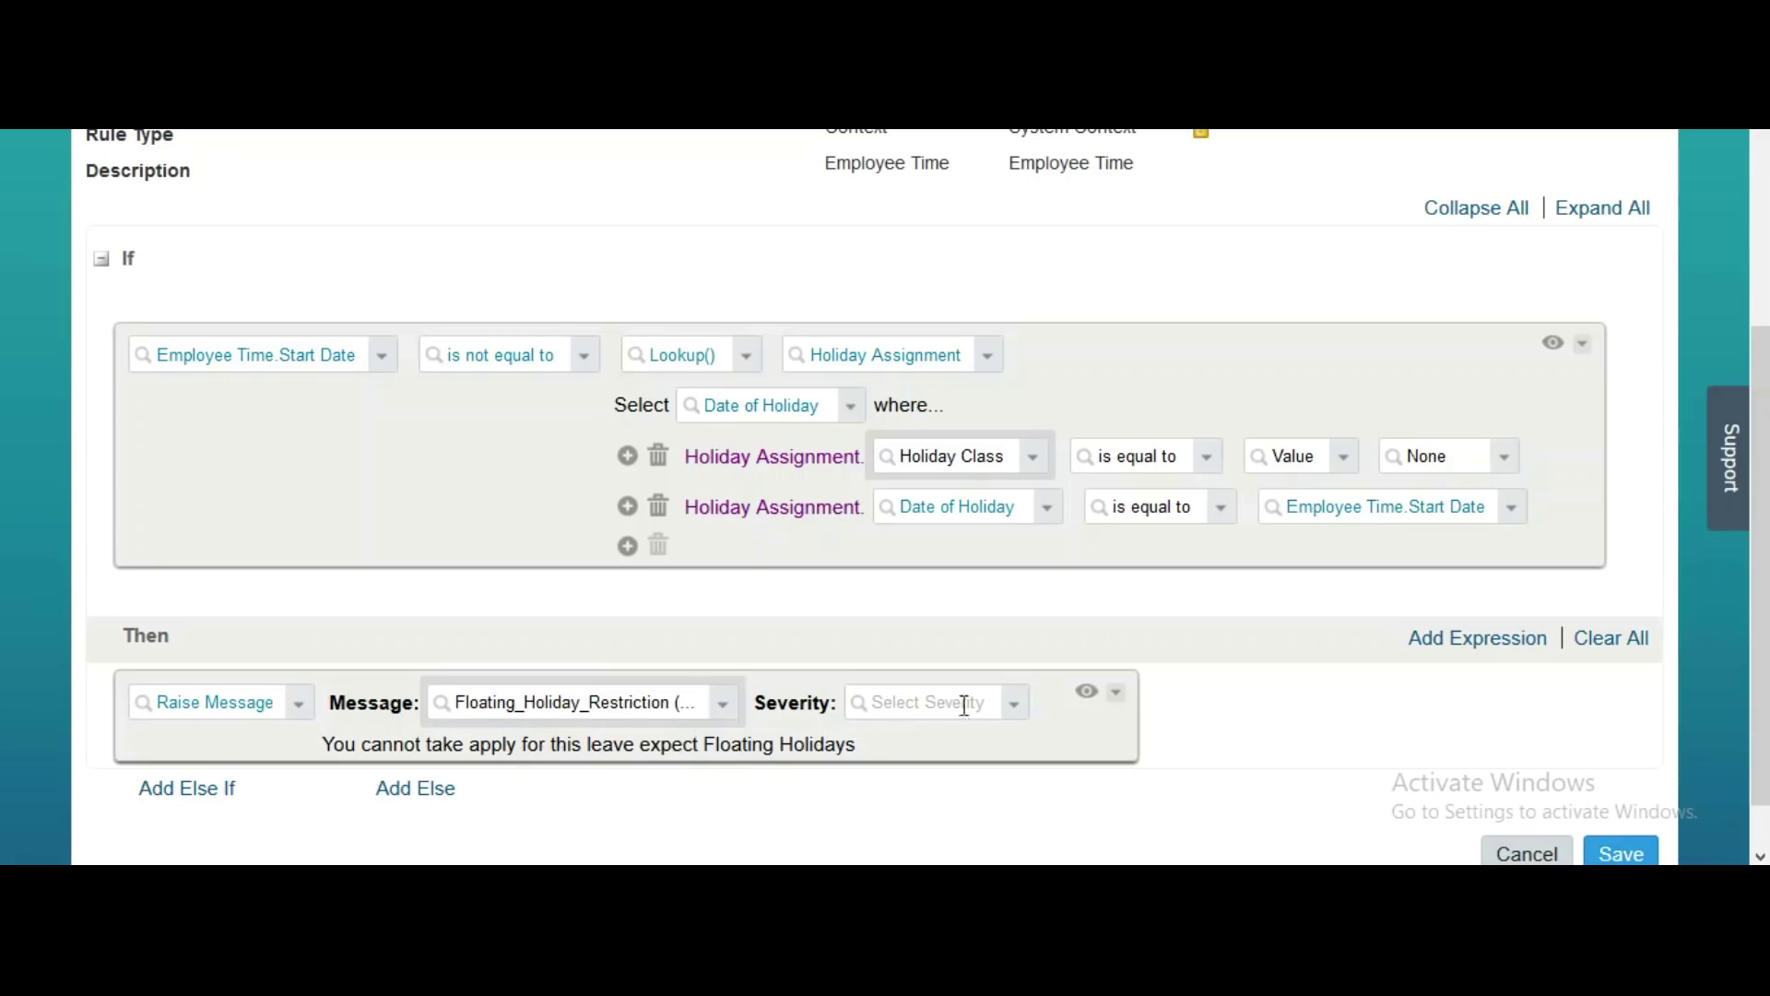
left_click(1012, 709)
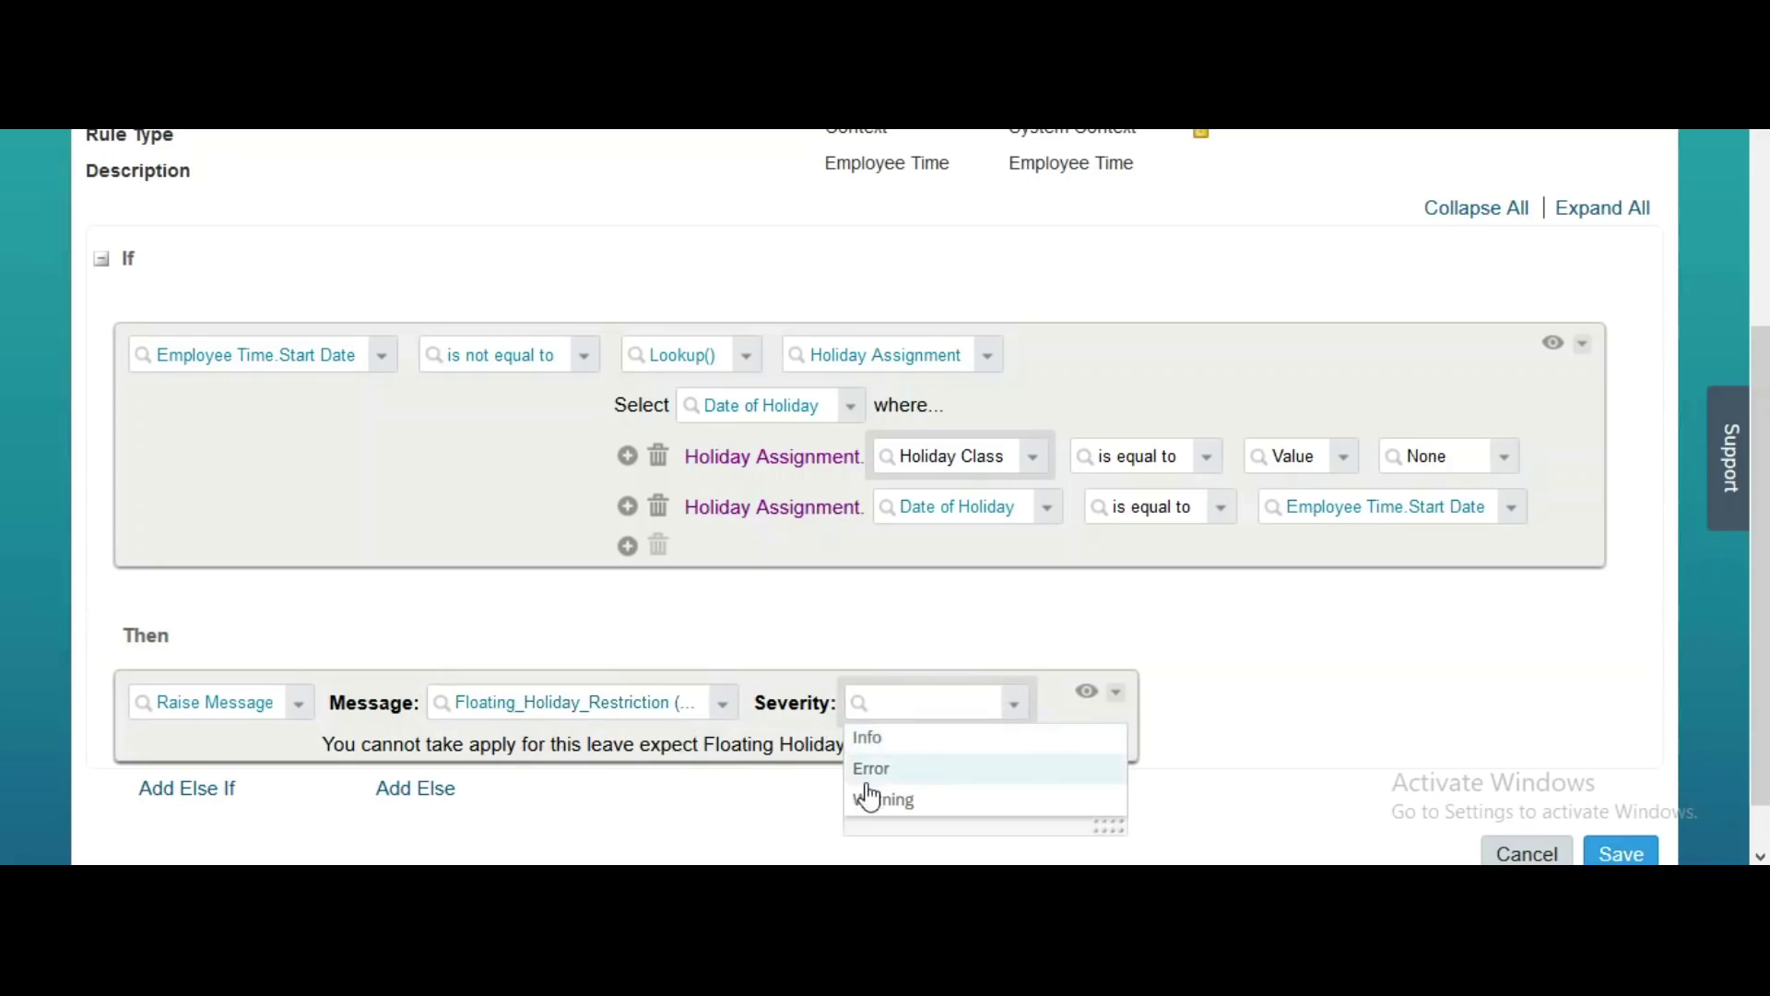
left_click(870, 770)
left_click(1612, 855)
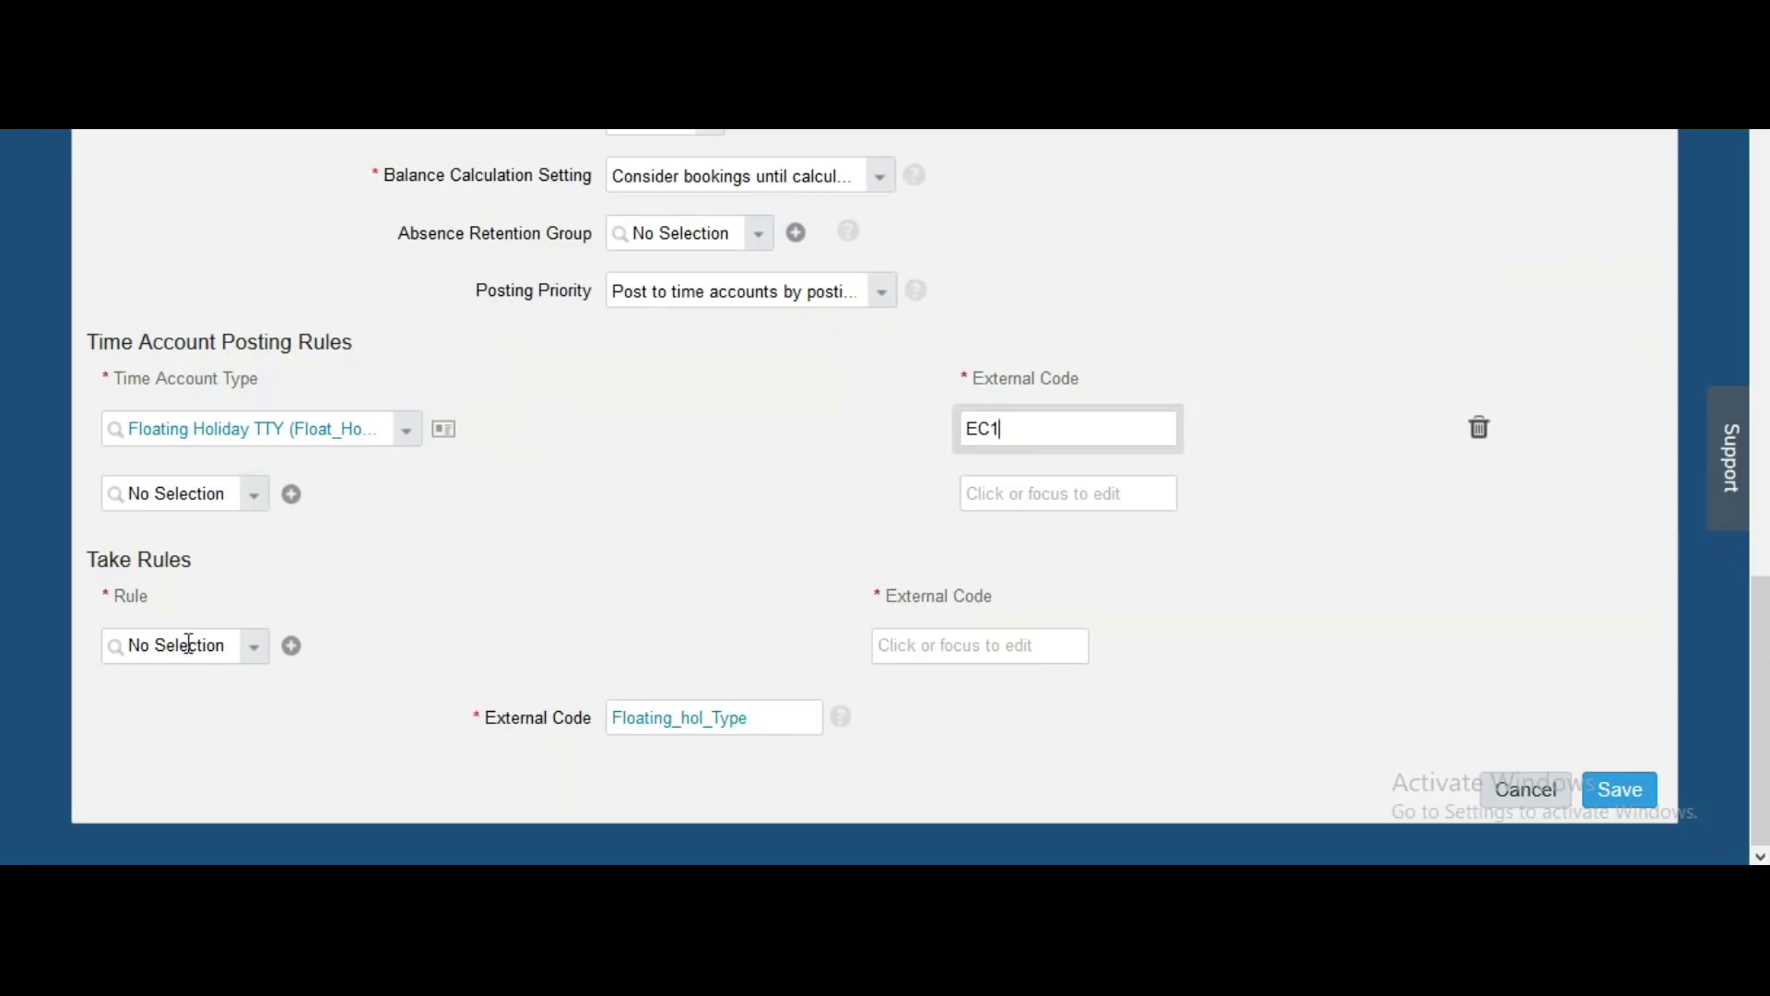
Assign take rule TakeRule_Floating with external code EC2 to the time type and save it, accepting the confirmation
left_click(188, 643)
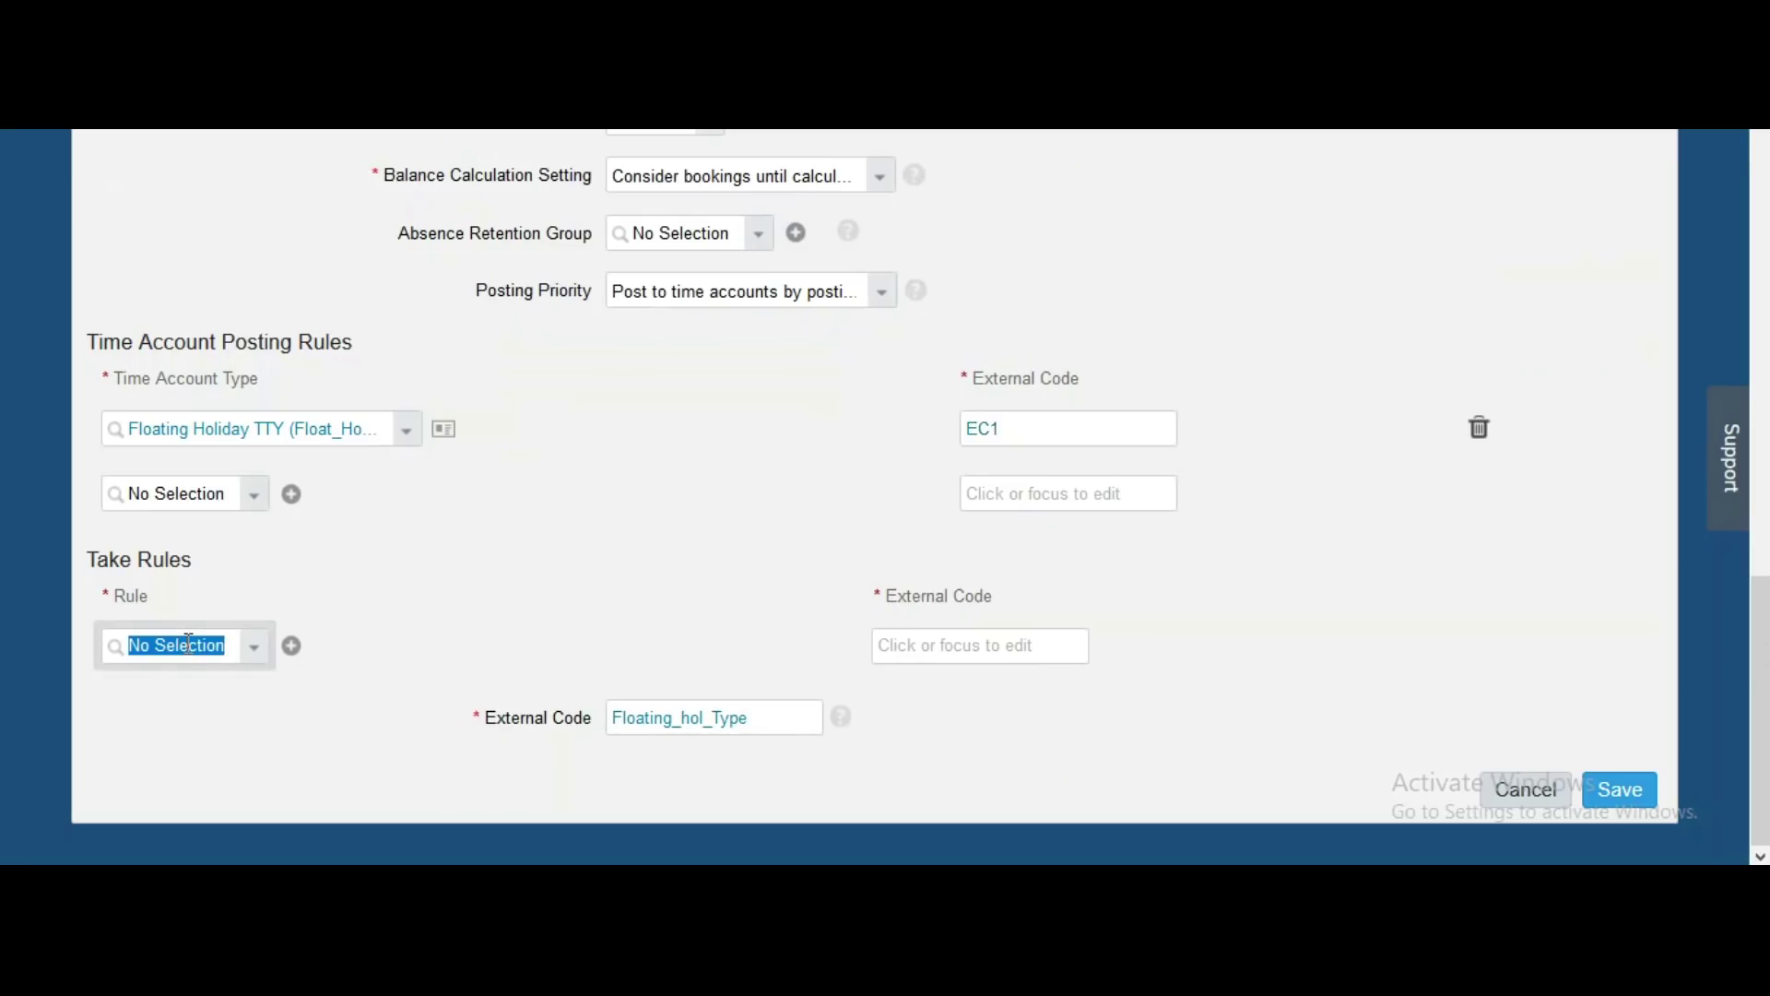
type("TakeRule_Floating")
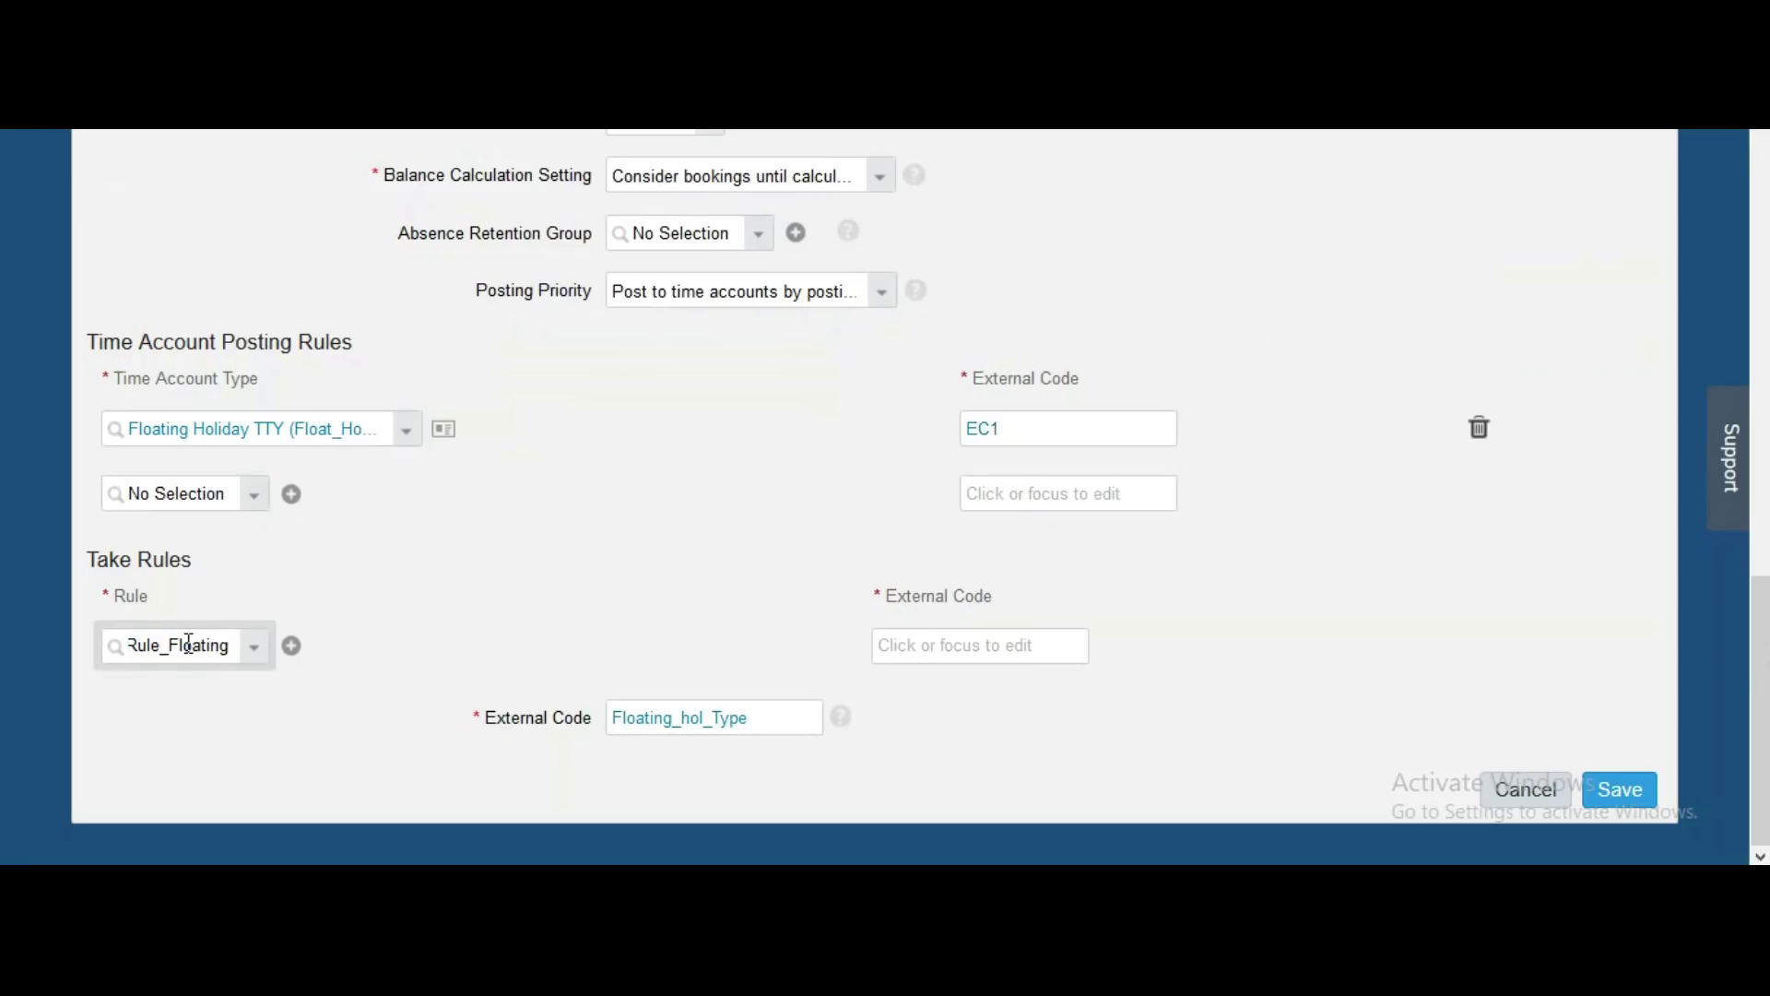
left_click(197, 699)
left_click(1054, 655)
type("EC2")
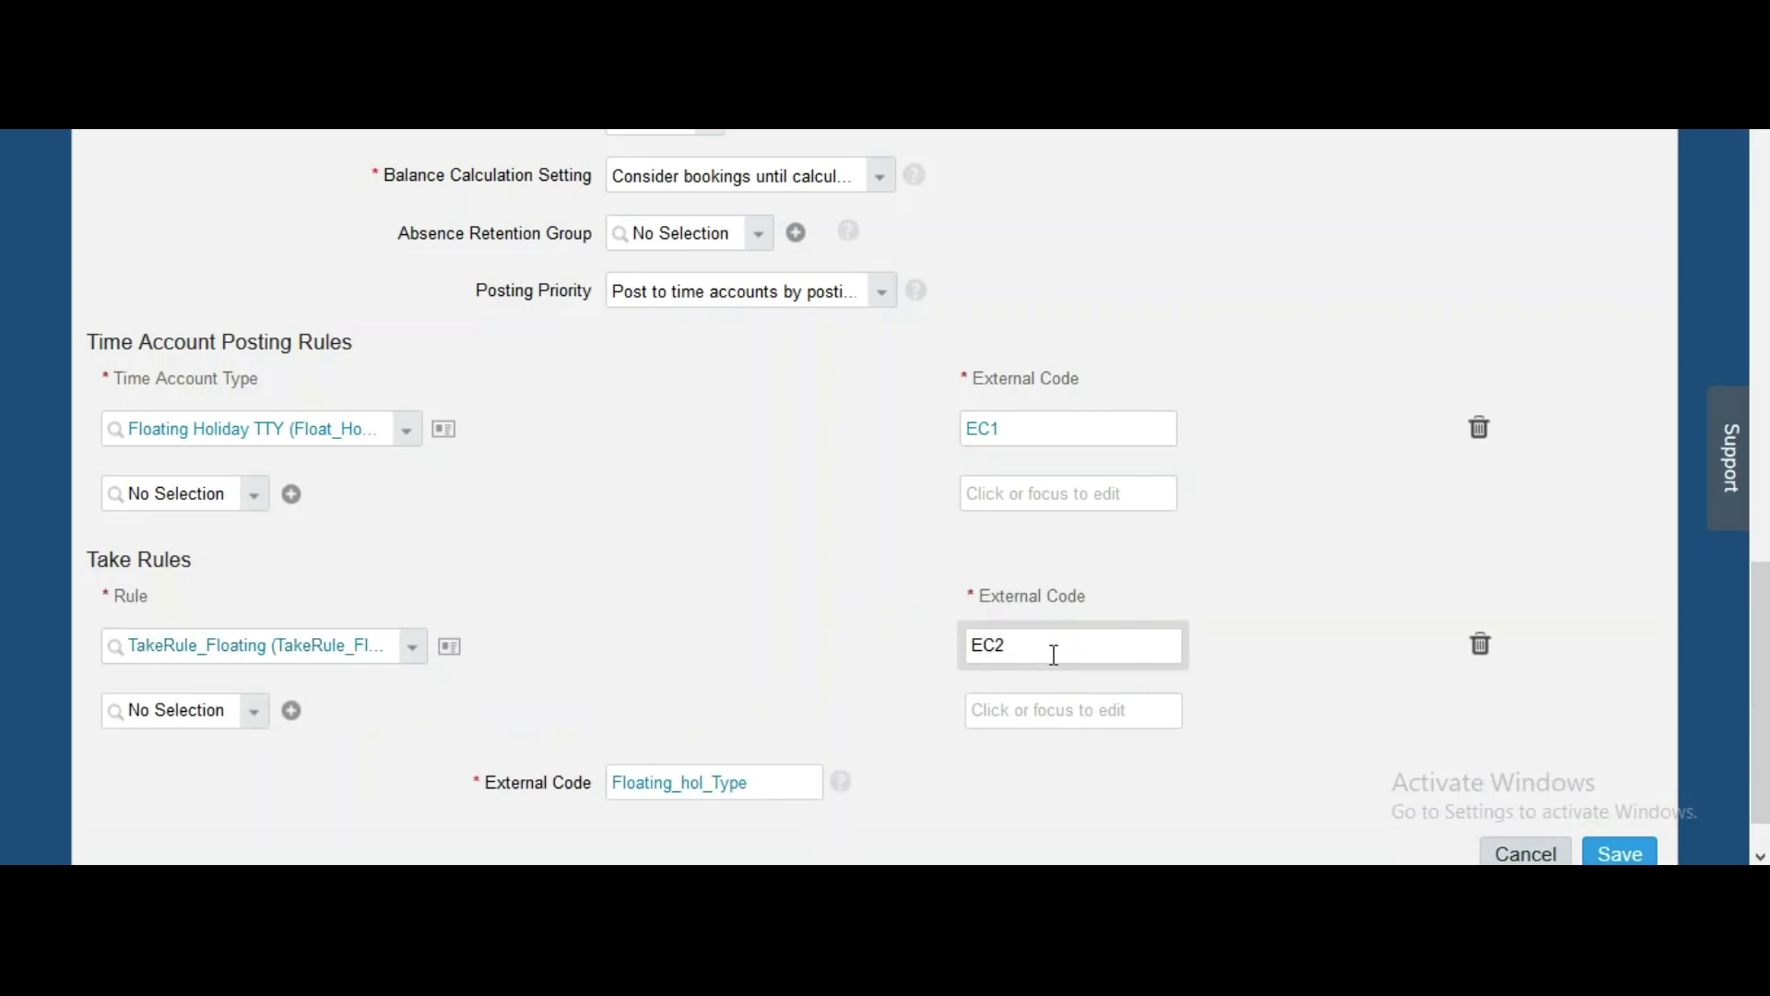
left_click(1623, 853)
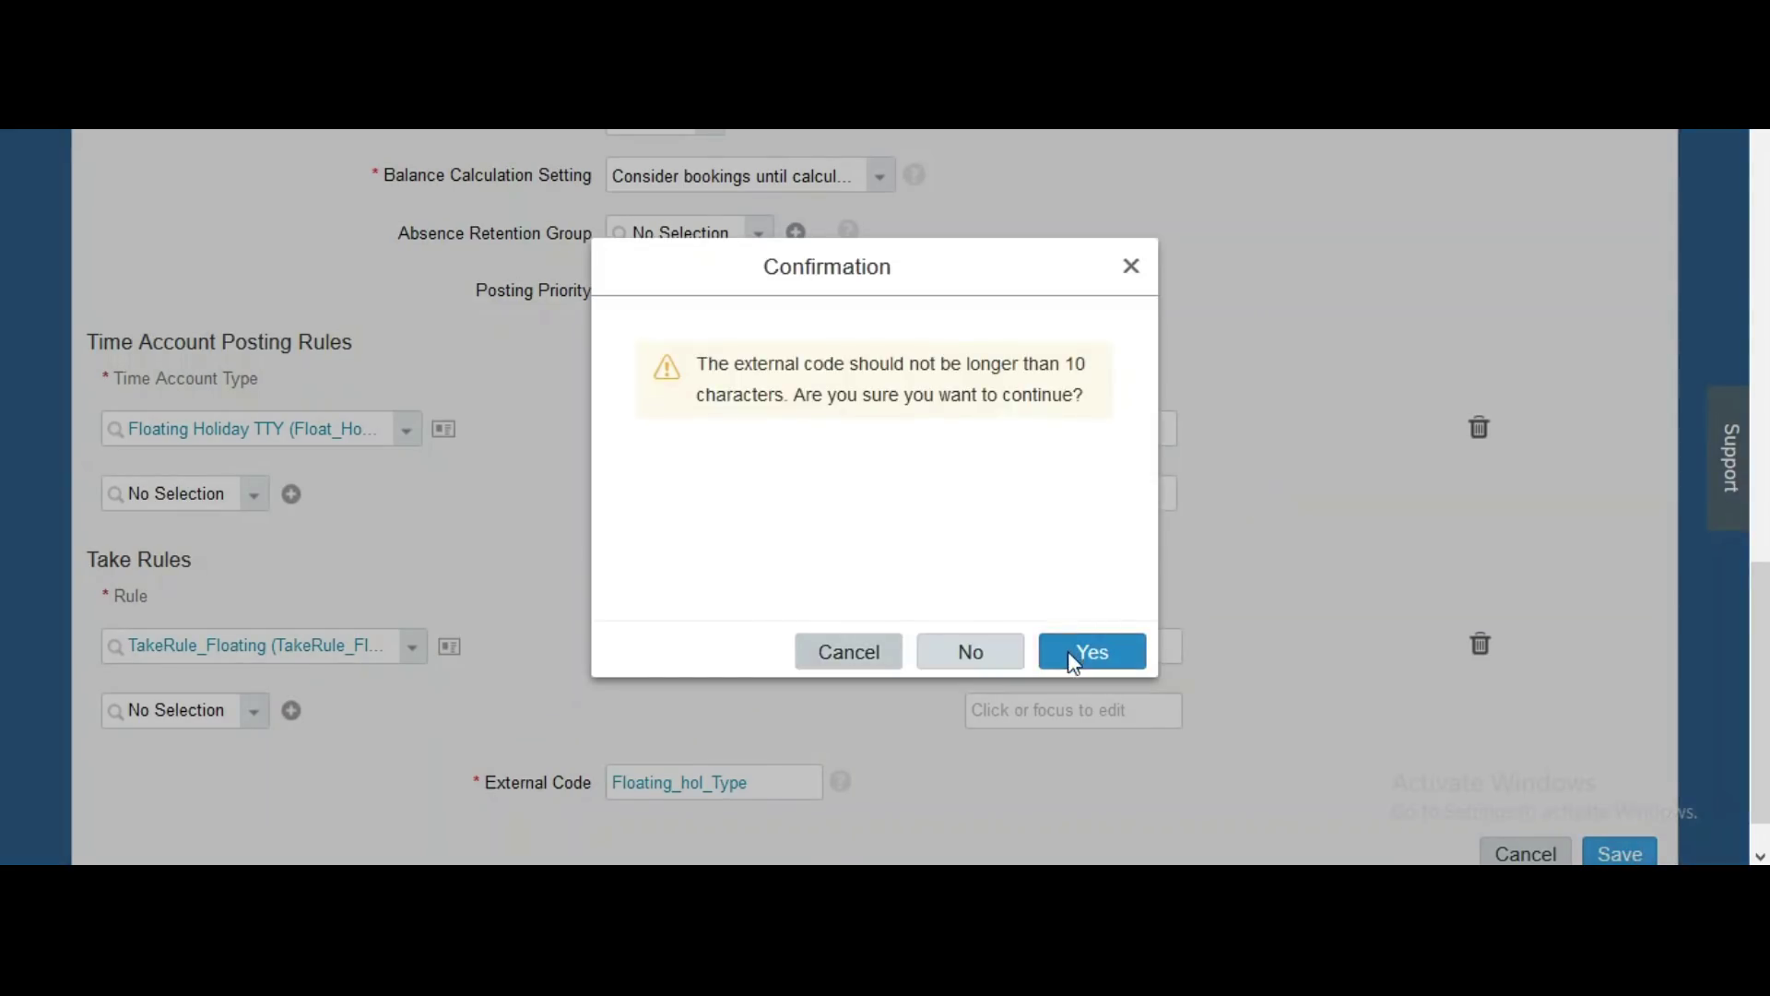
left_click(1073, 656)
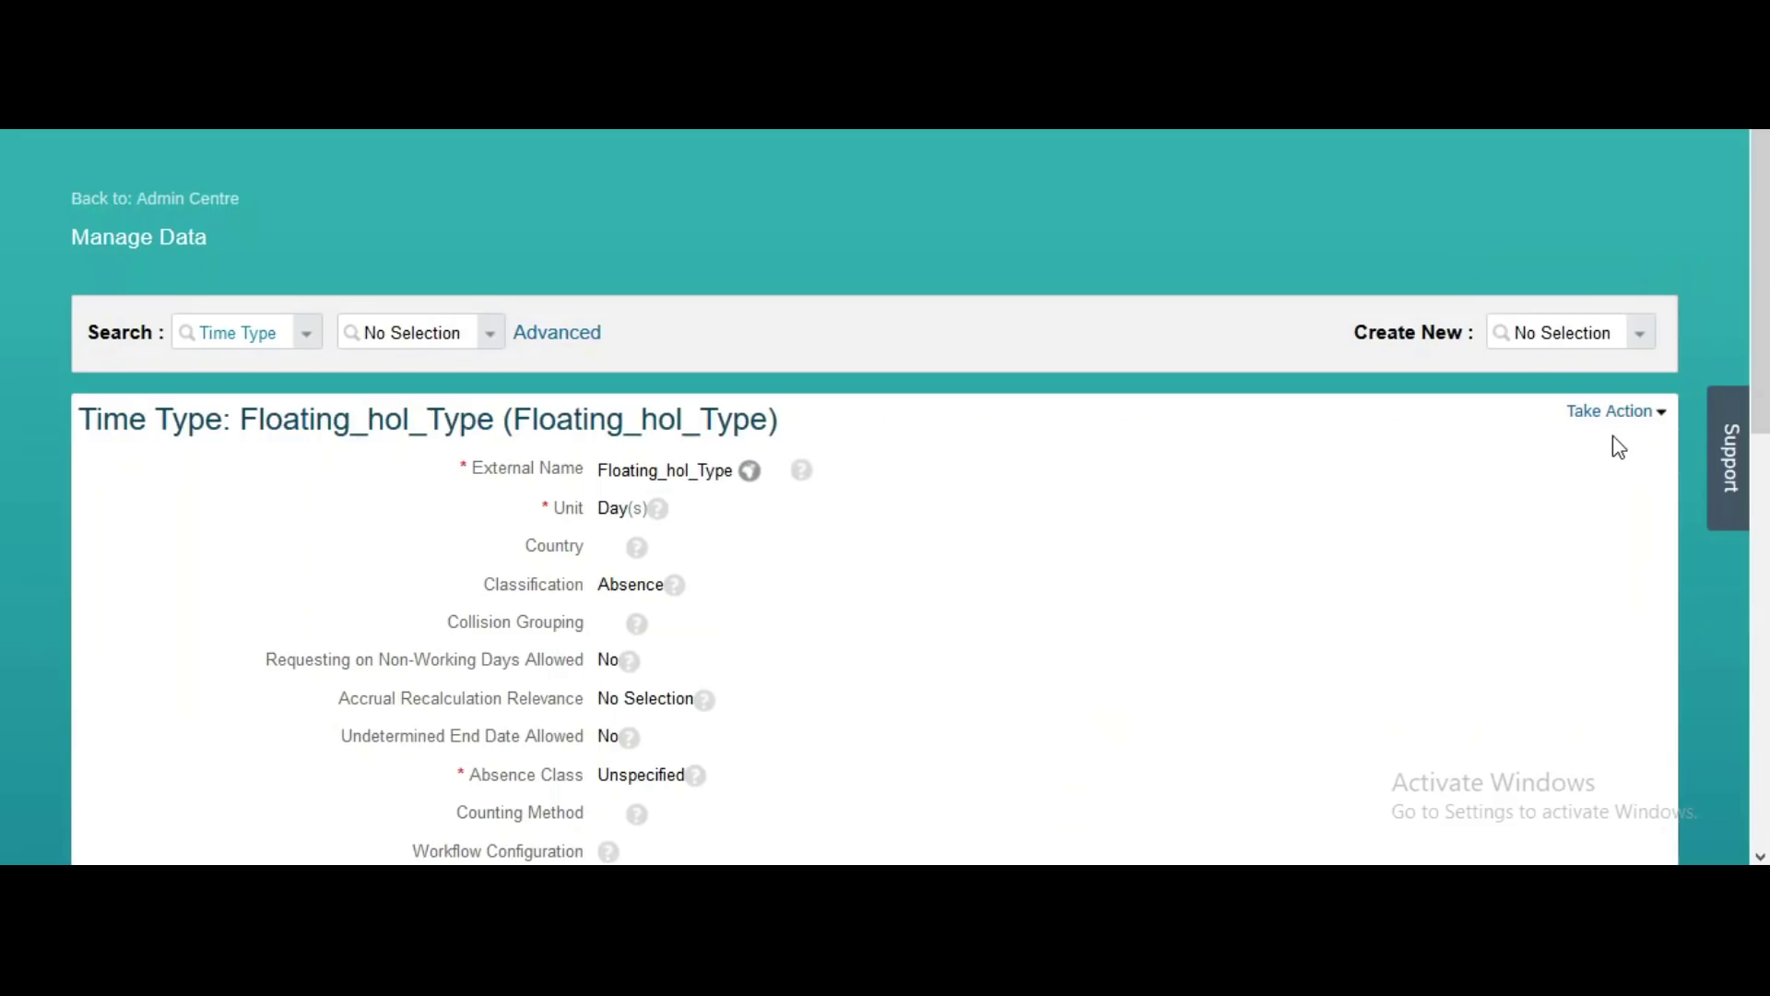
left_click(1612, 411)
double_click(214, 198)
left_click(651, 240)
Find the Time Profile record Demo Time Profile (Demo_TP) and open it for editing
left_click(255, 341)
type("time")
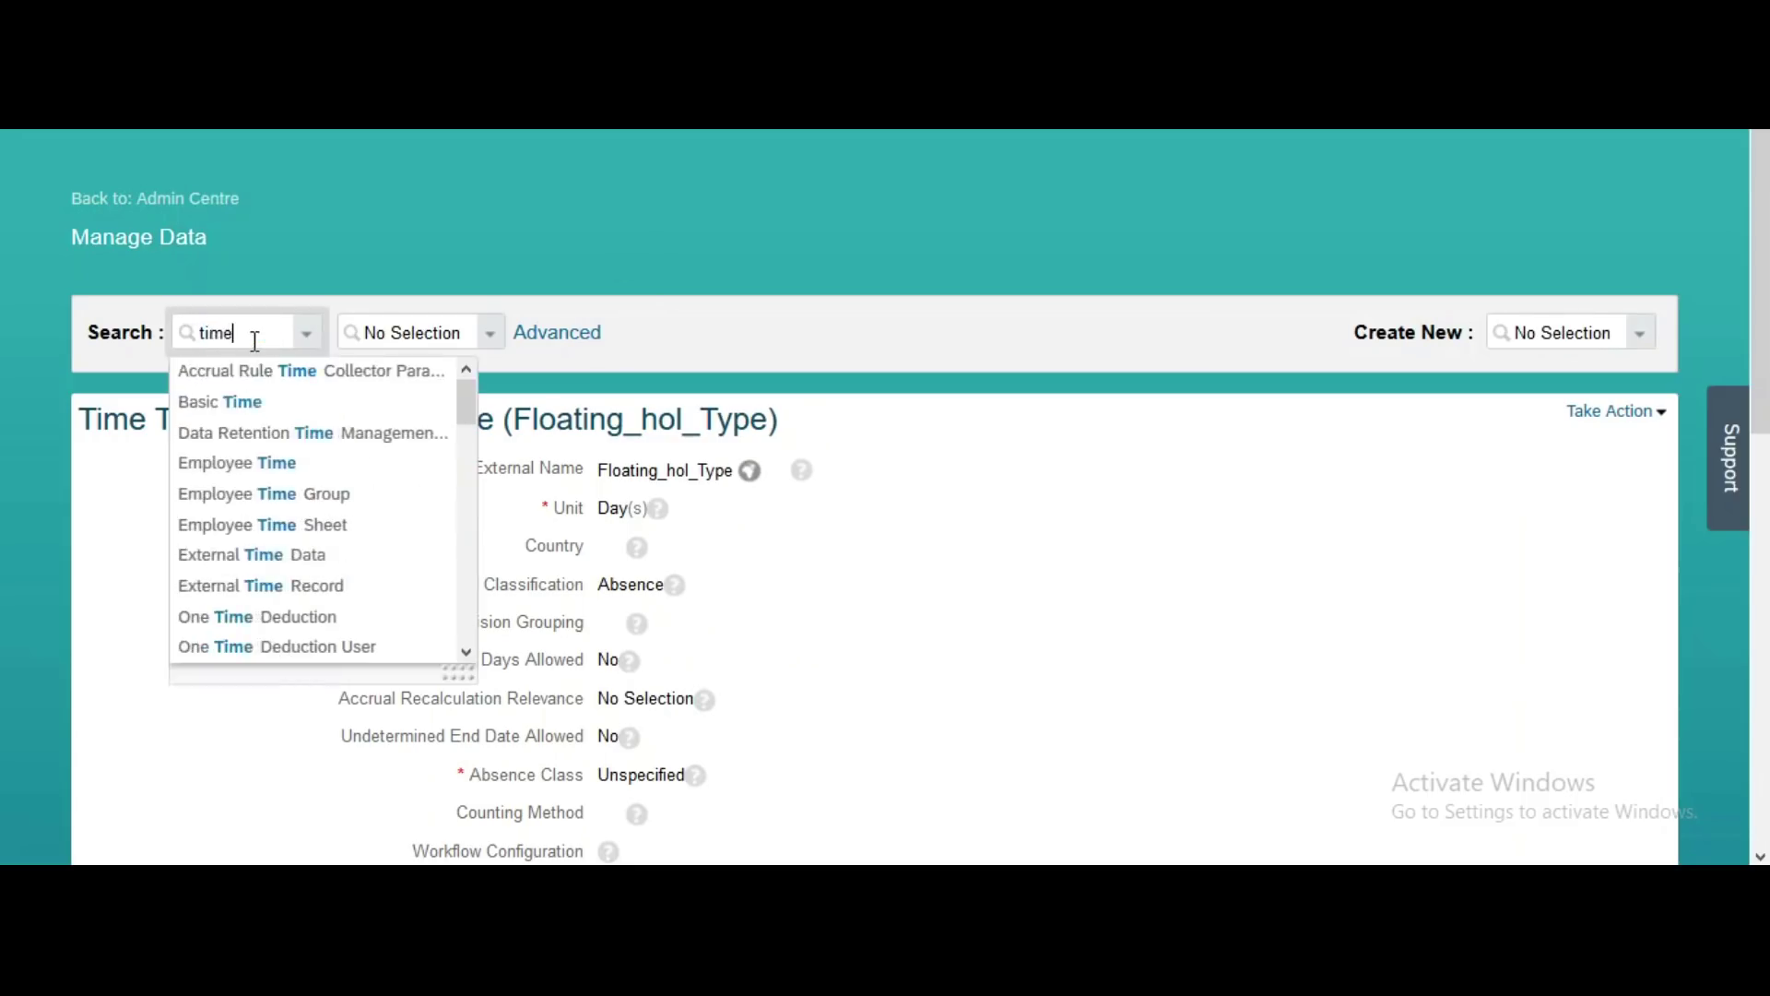
type(" pr")
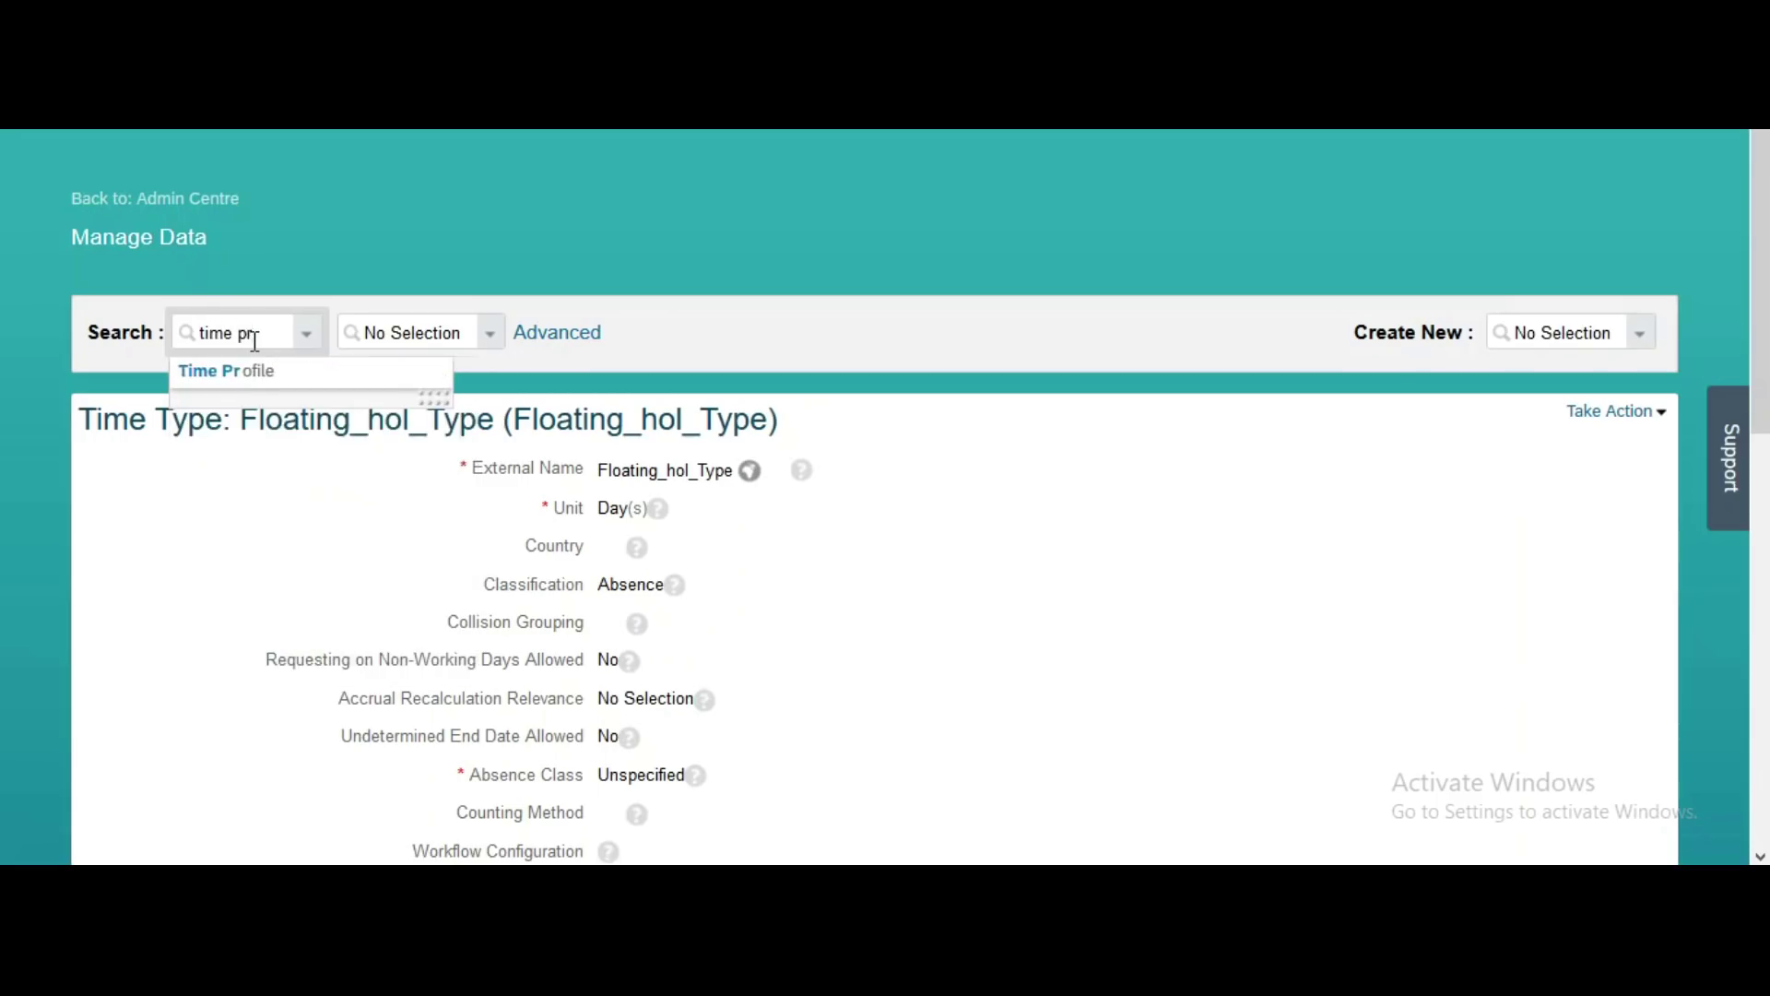
left_click(249, 373)
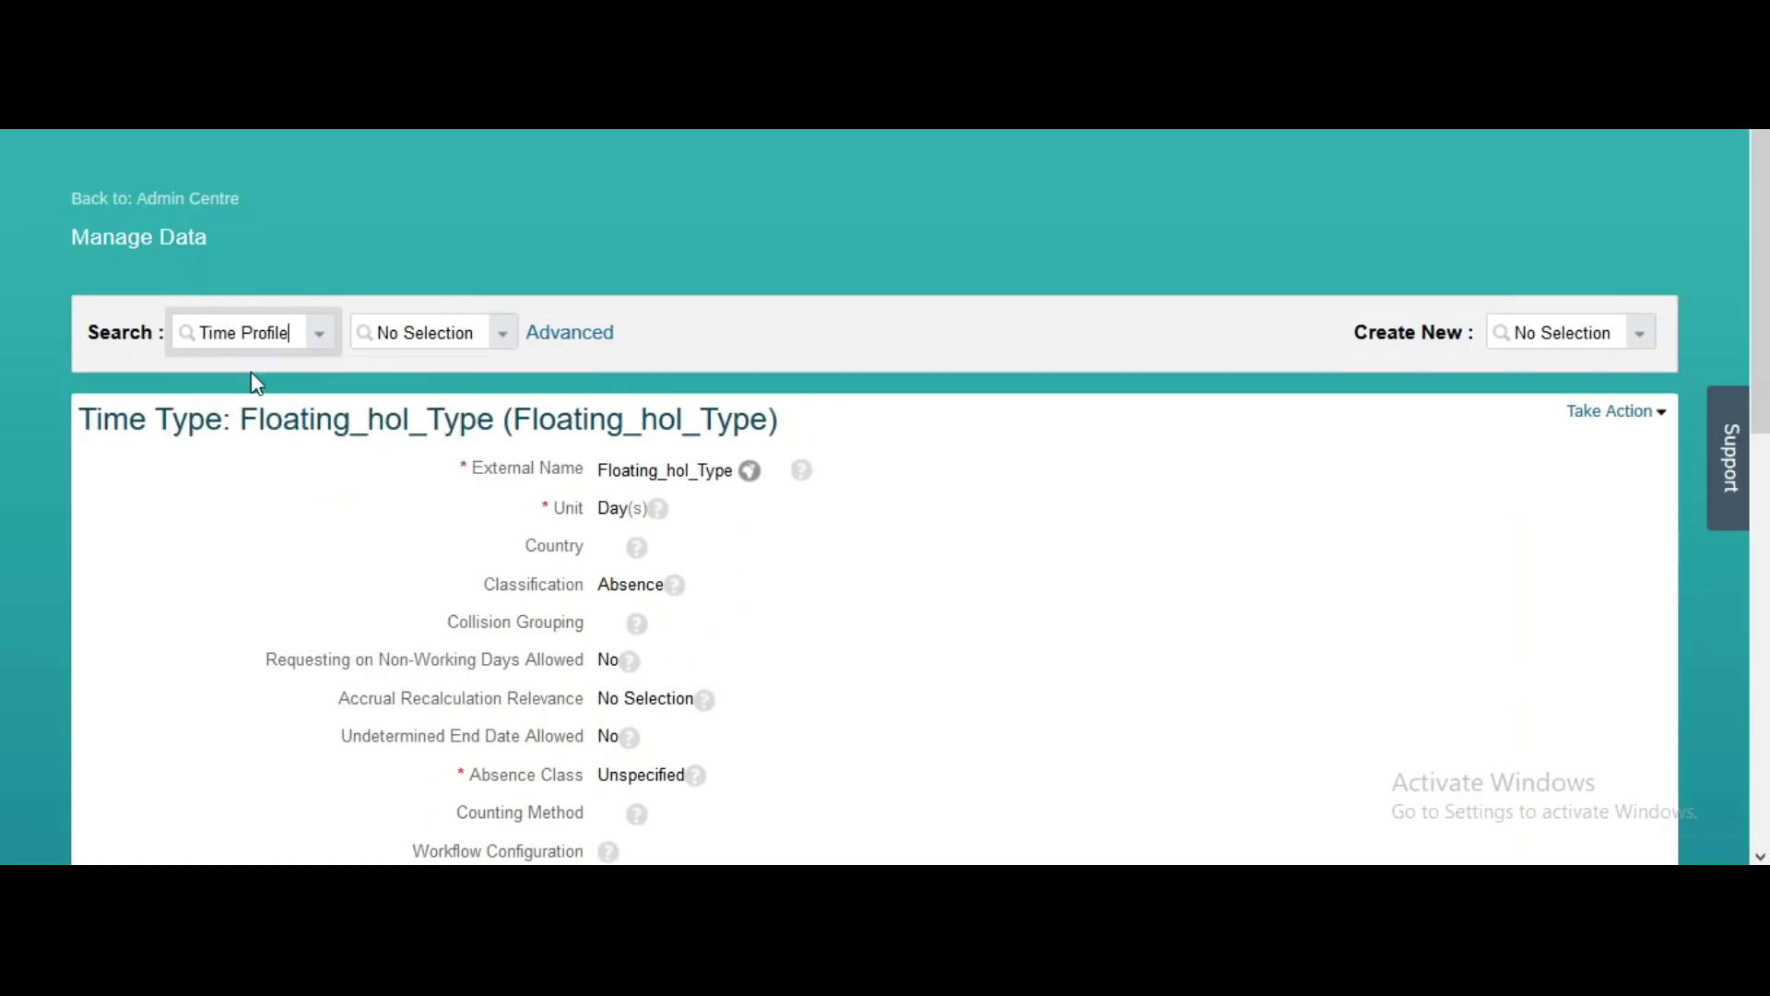
left_click(421, 337)
type("demo")
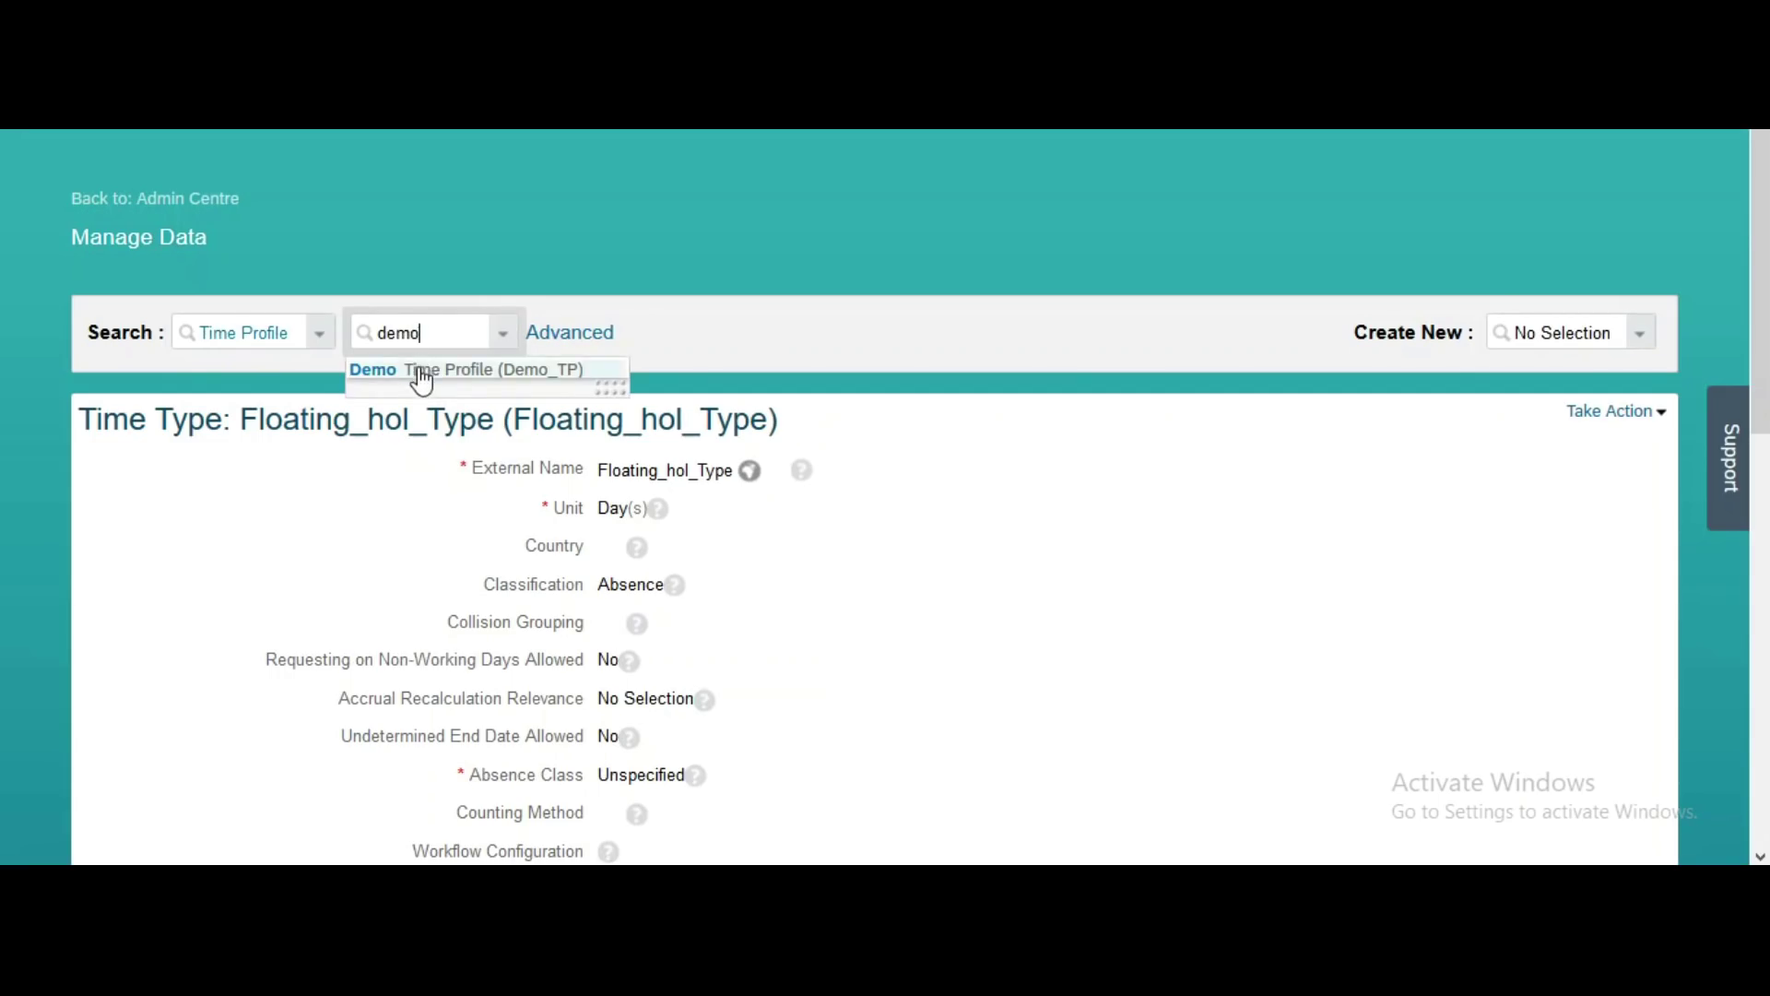
left_click(419, 377)
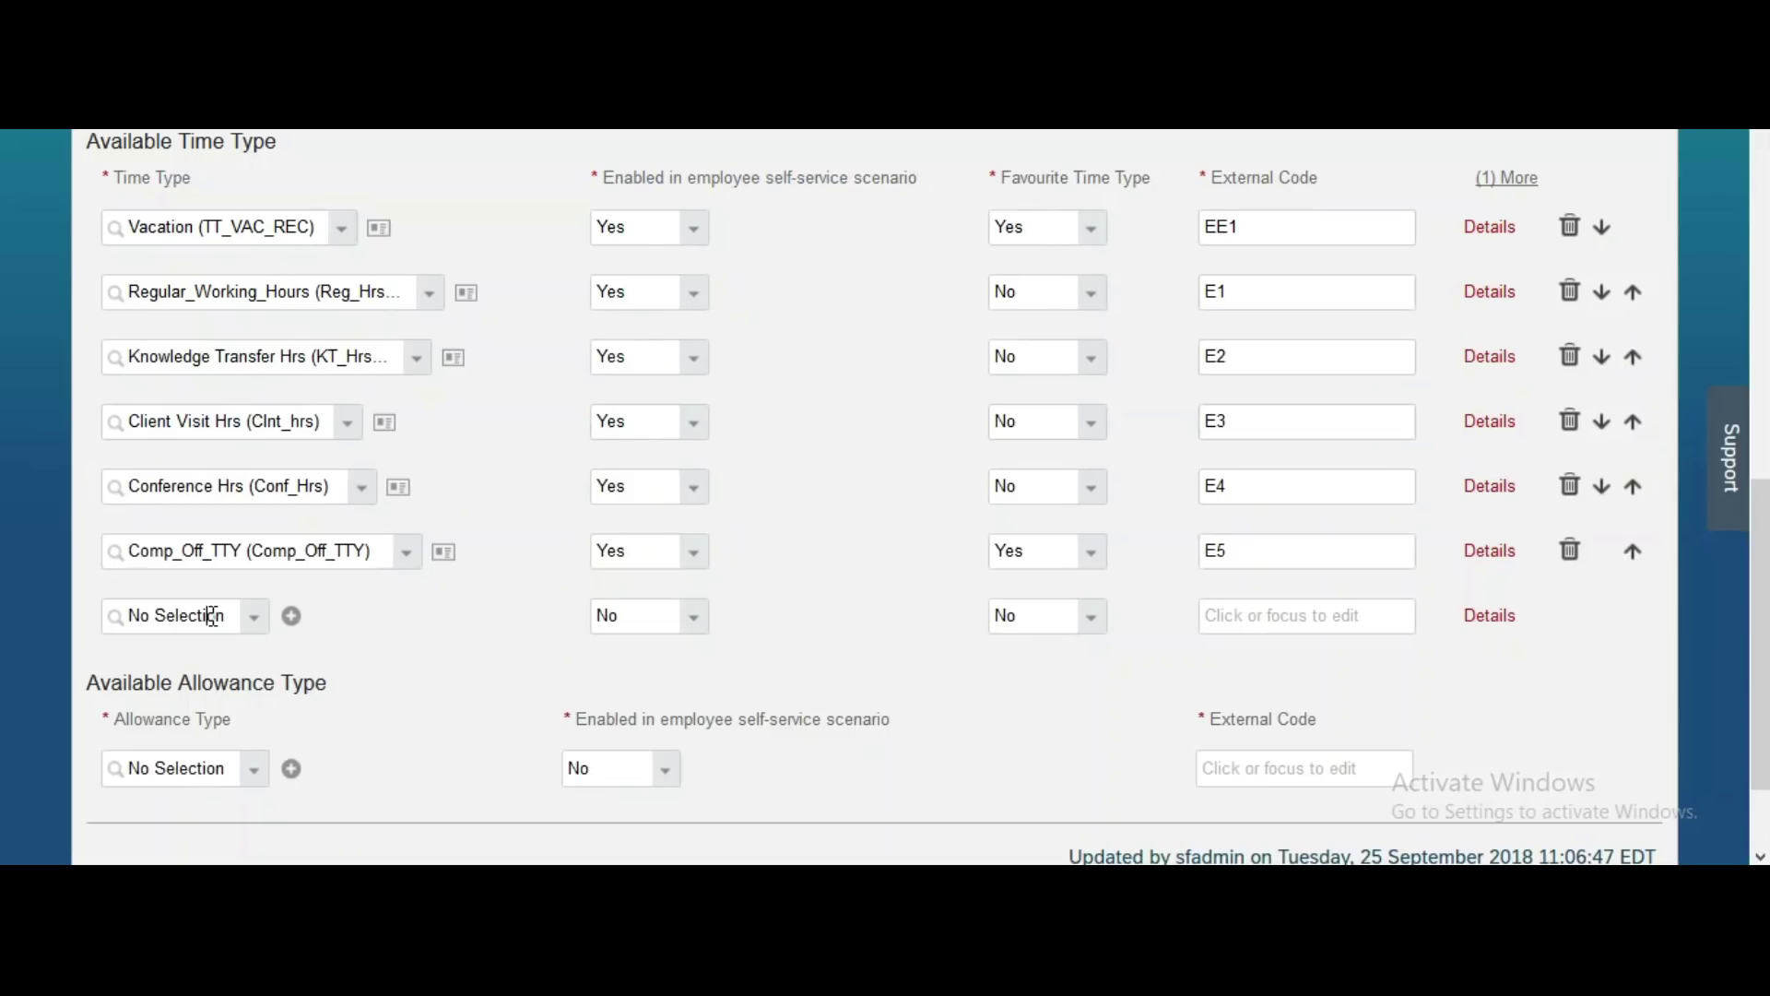
Add Floating_hol_Type to the profile's available time types and enable it in the employee self-service scenario
left_click(212, 616)
type("float")
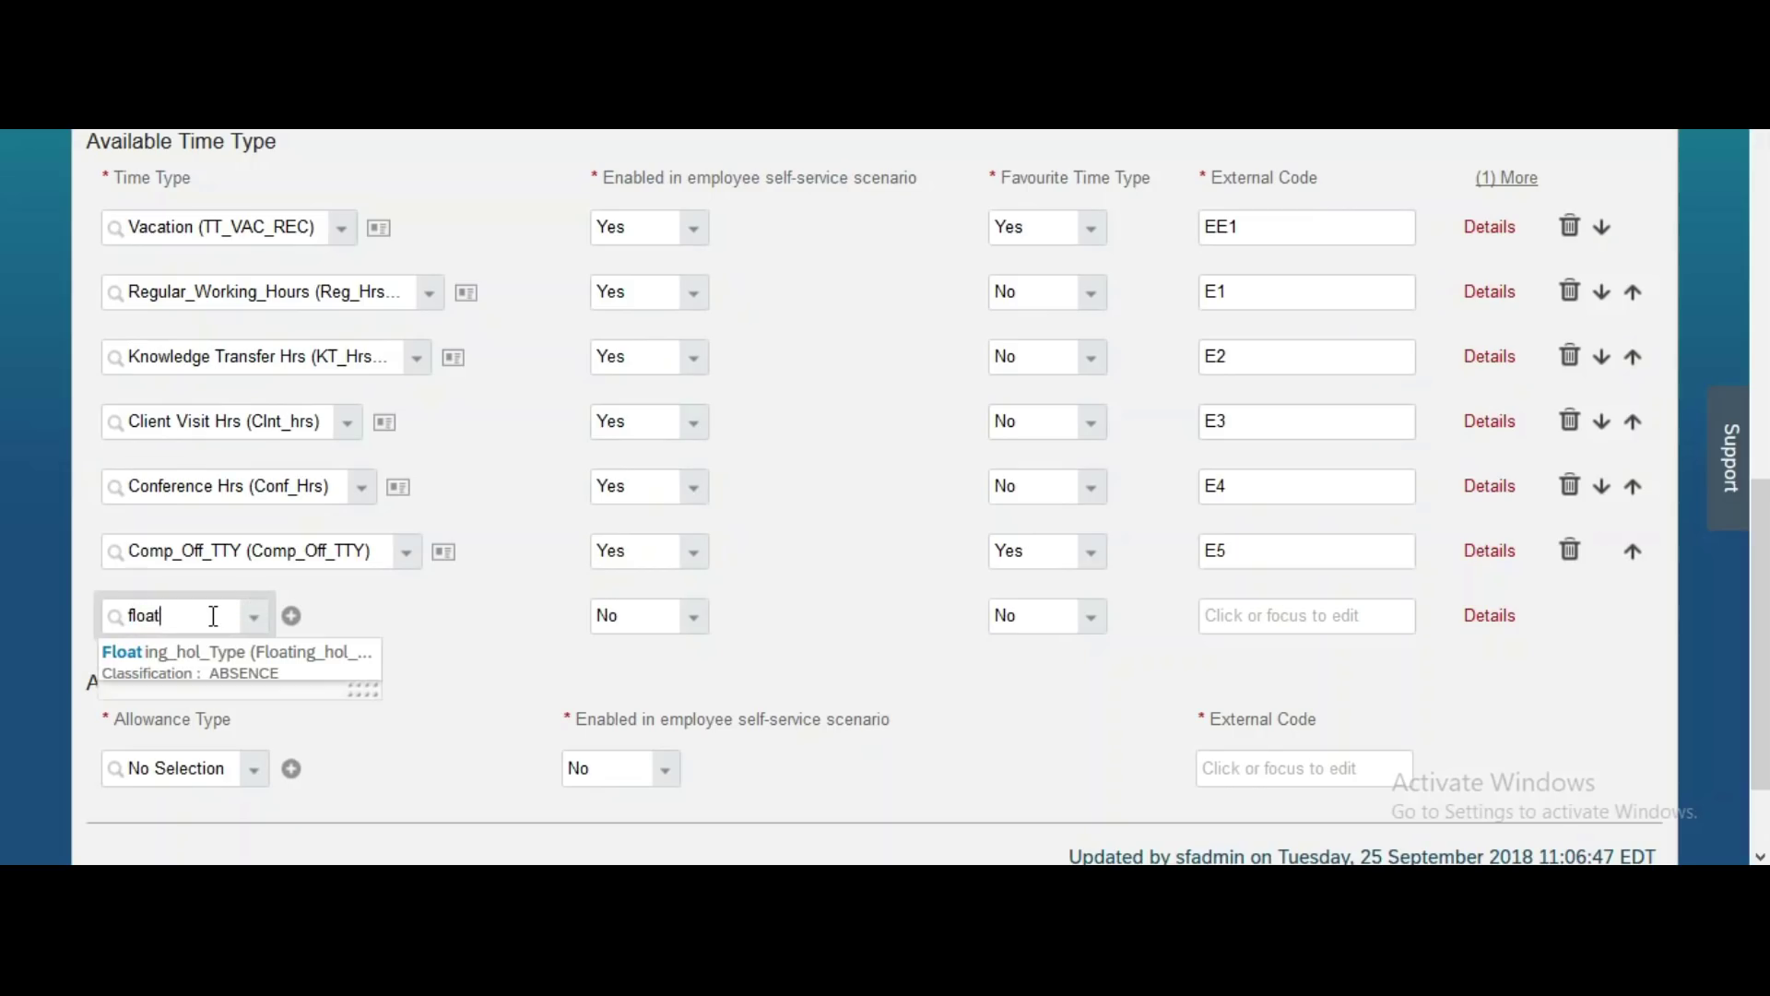
left_click(212, 662)
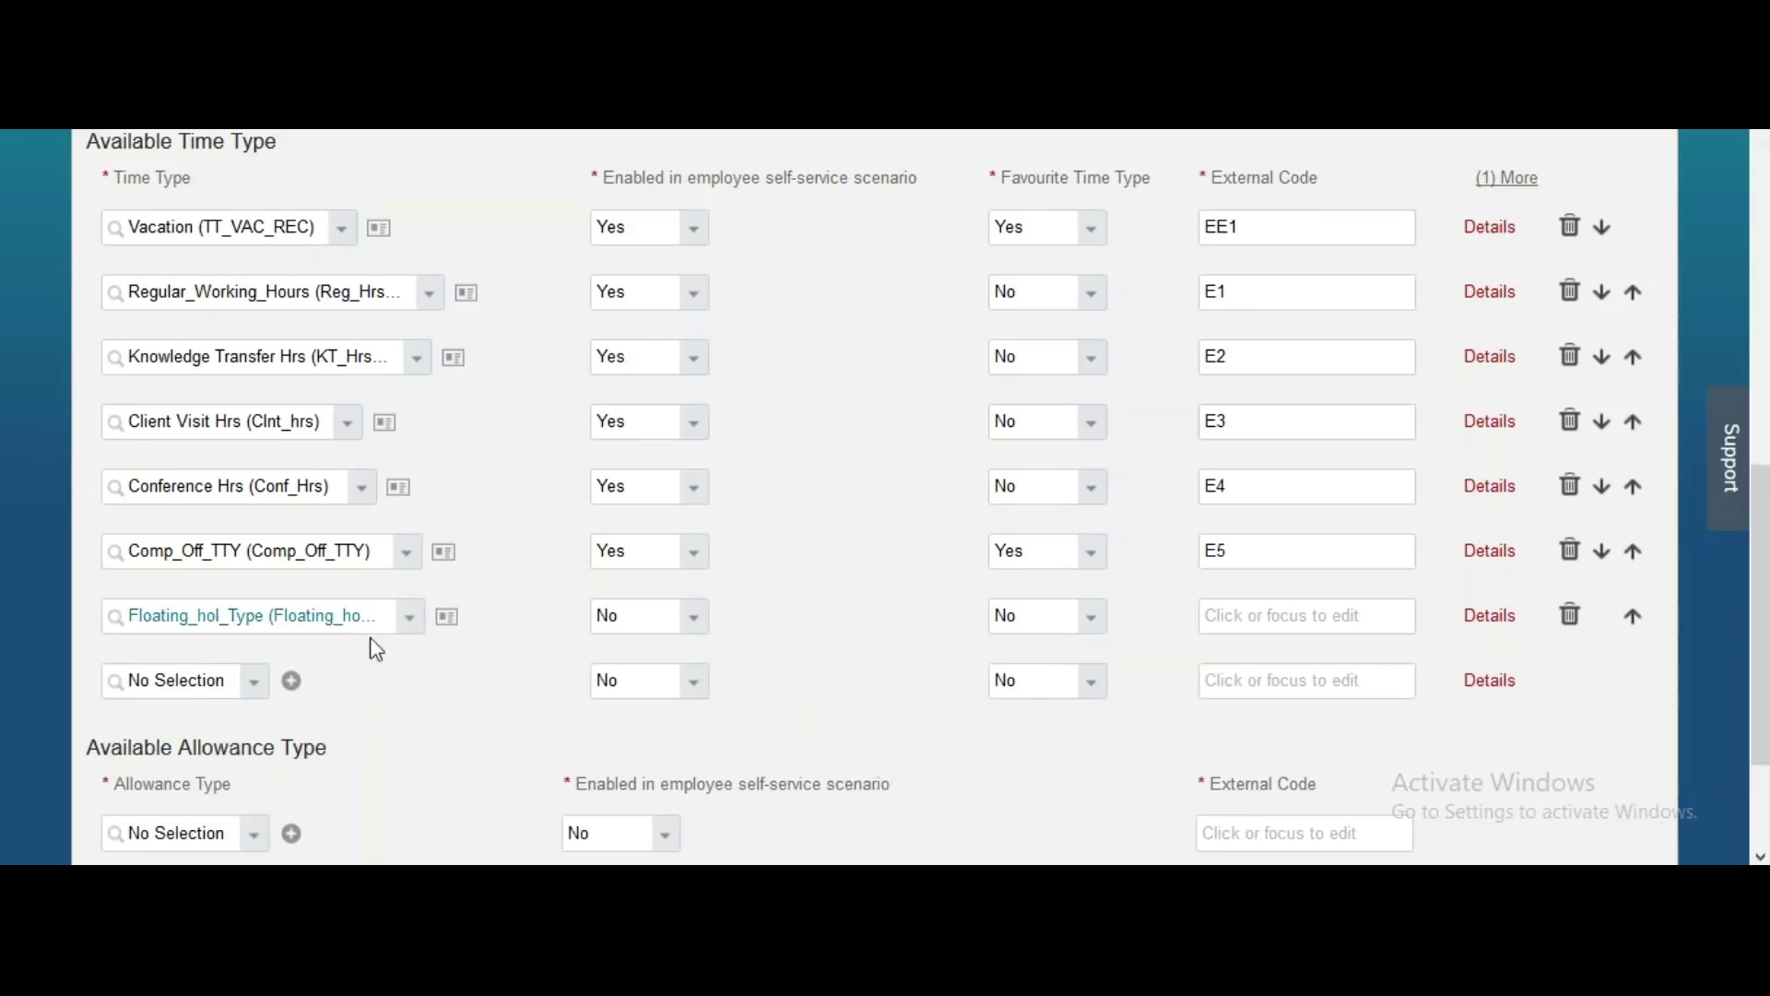
left_click(706, 631)
left_click(632, 680)
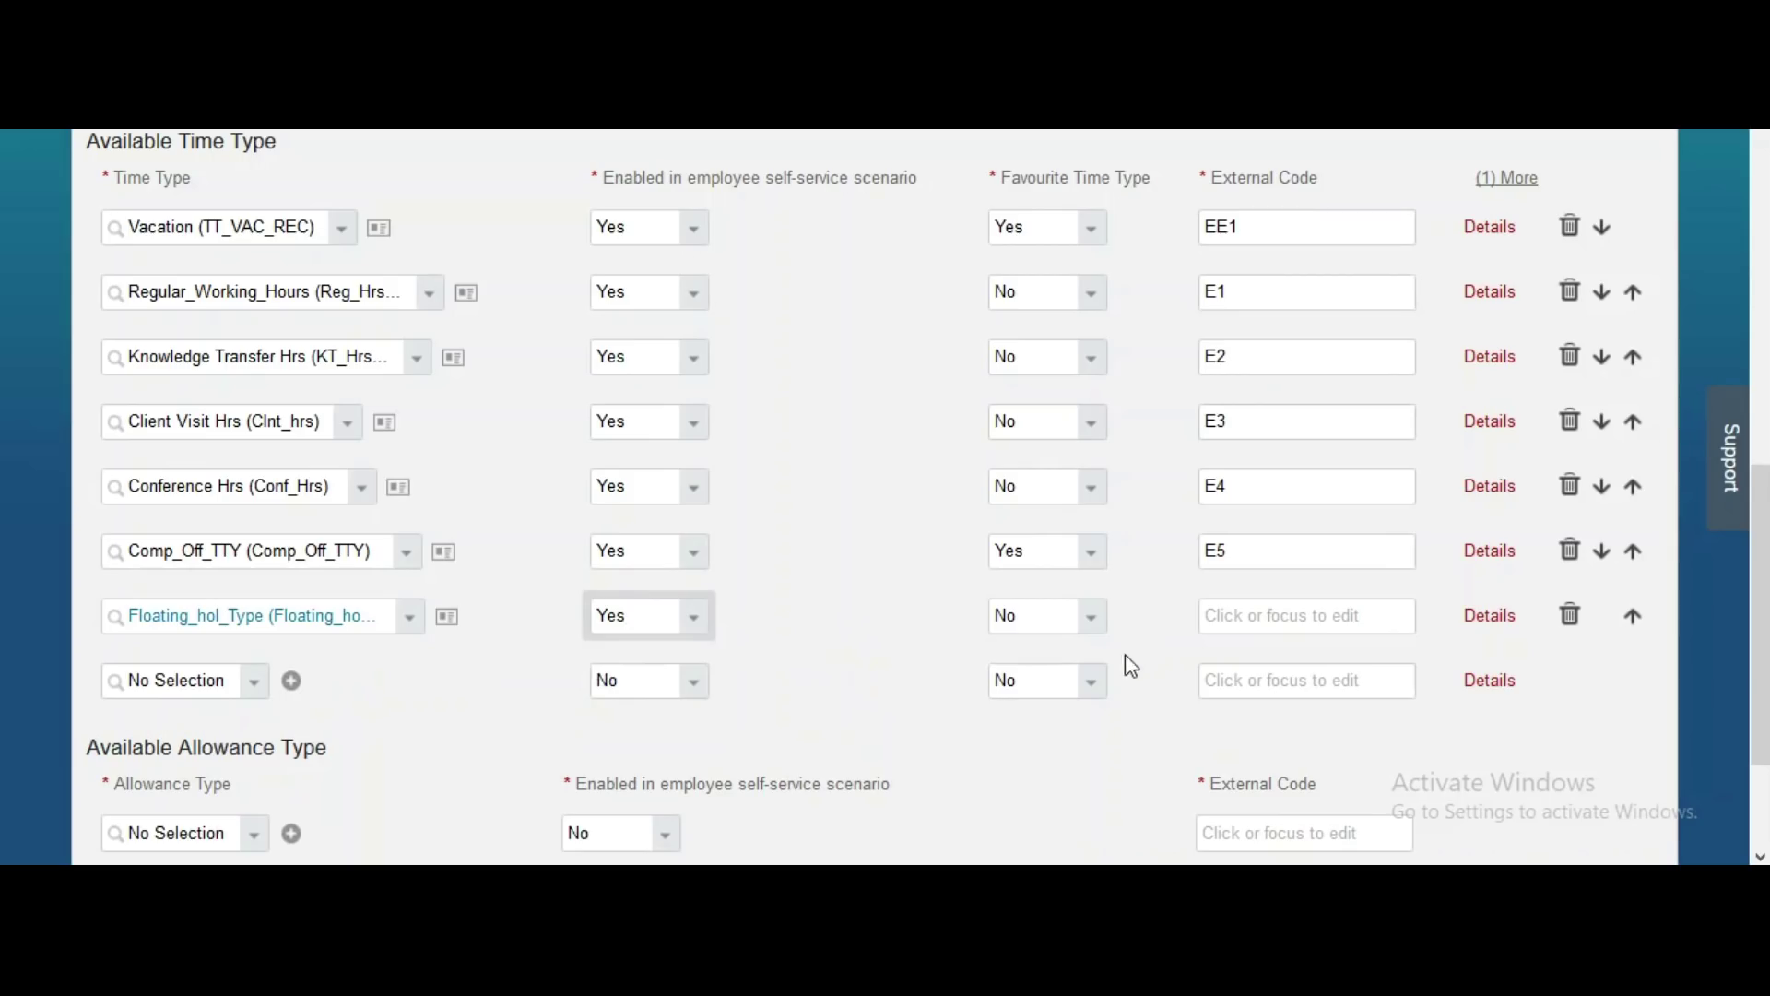
Mark Floating_hol_Type as a favourite time type with external code E6 and save the time profile
left_click(1094, 618)
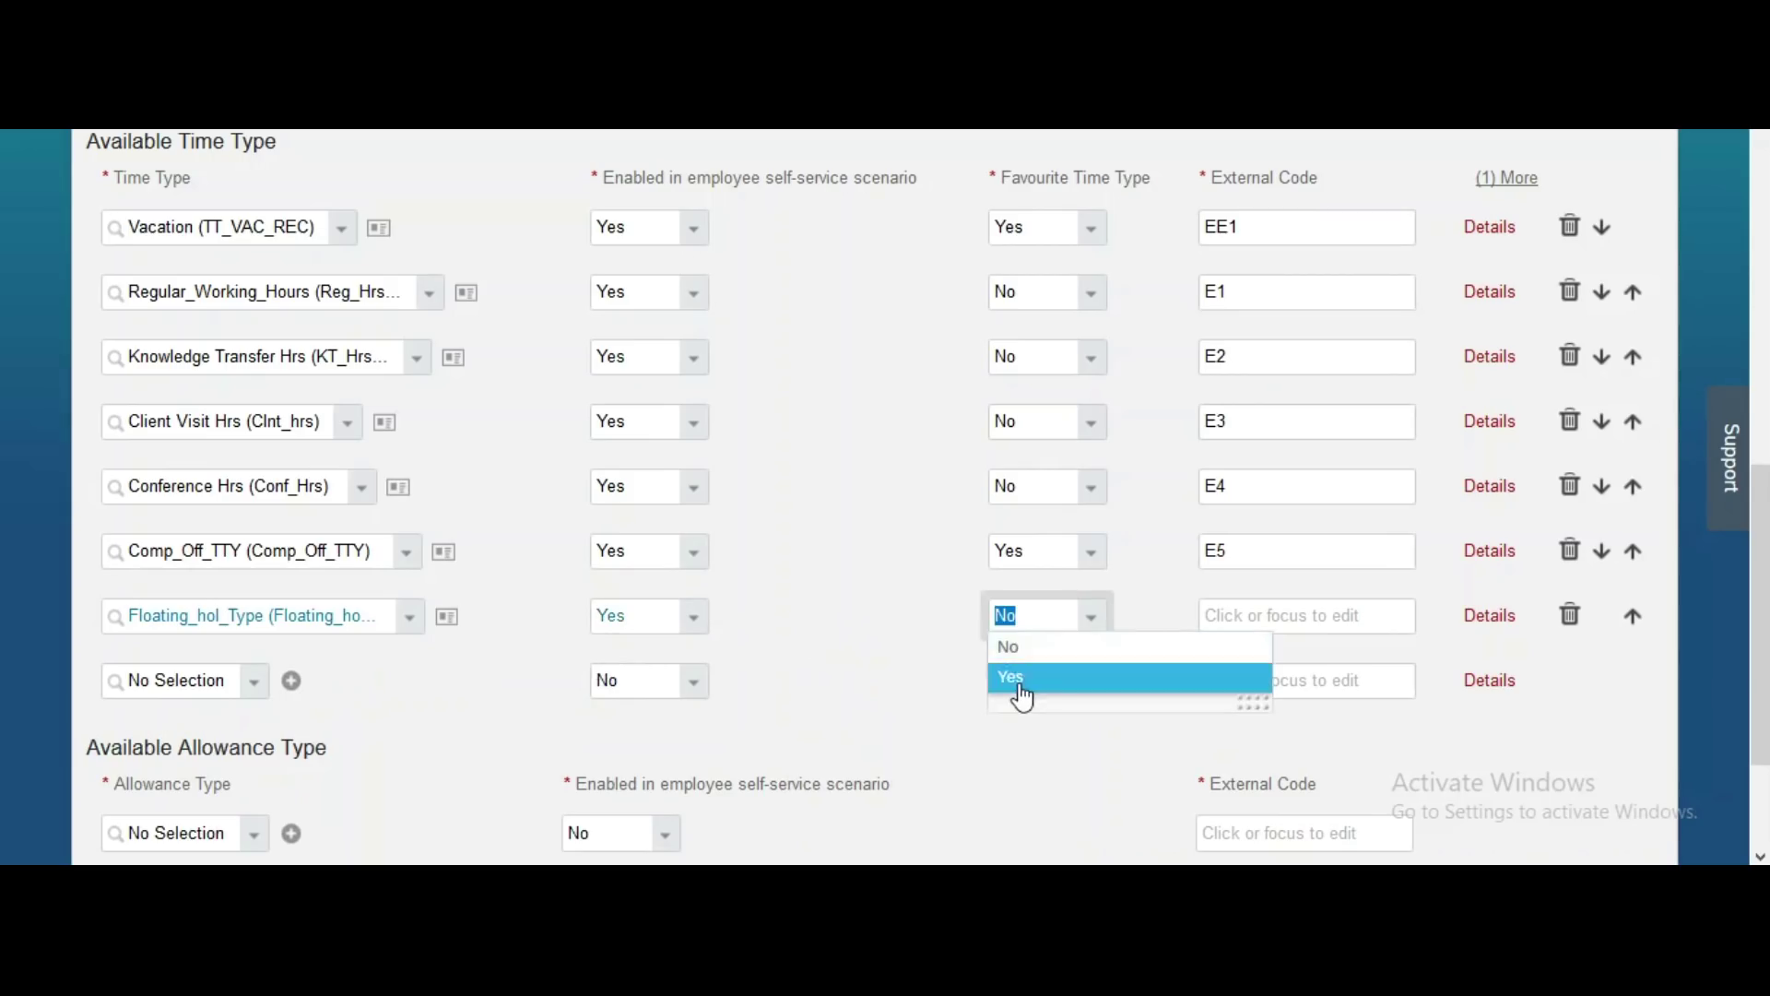
left_click(1019, 679)
left_click(1239, 618)
type("E")
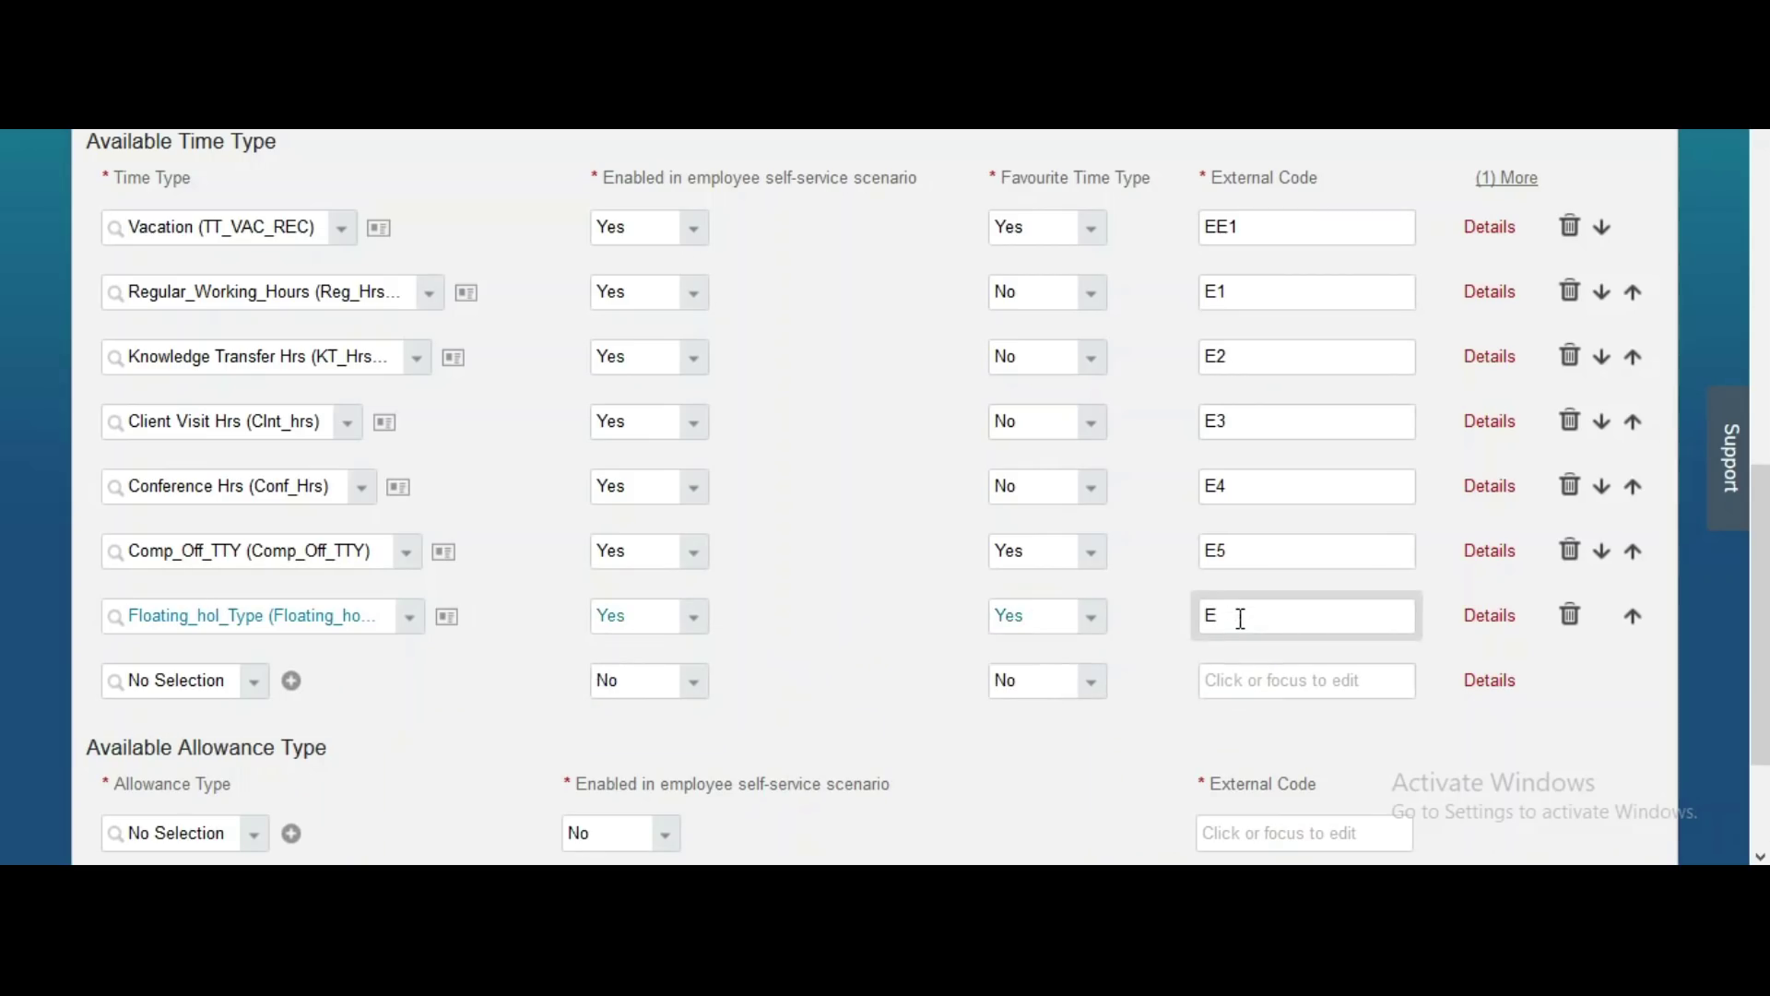
type("6")
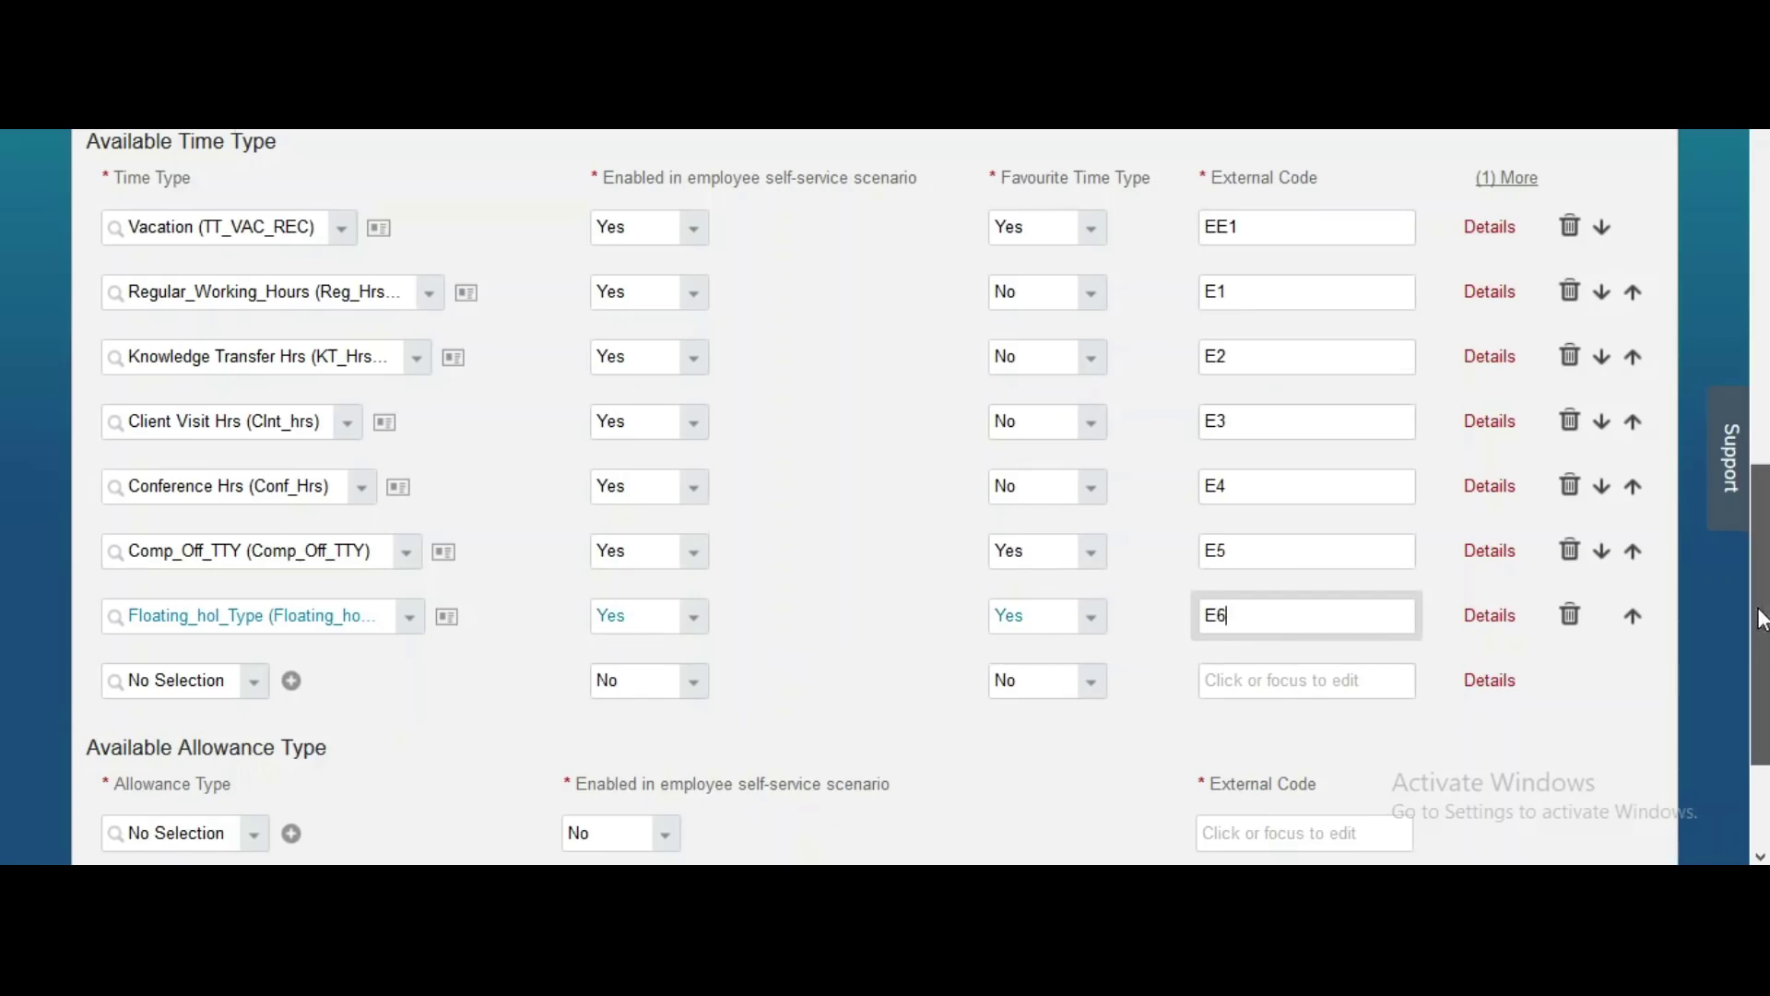
left_click_drag(1762, 616, 1760, 856)
left_click(1639, 800)
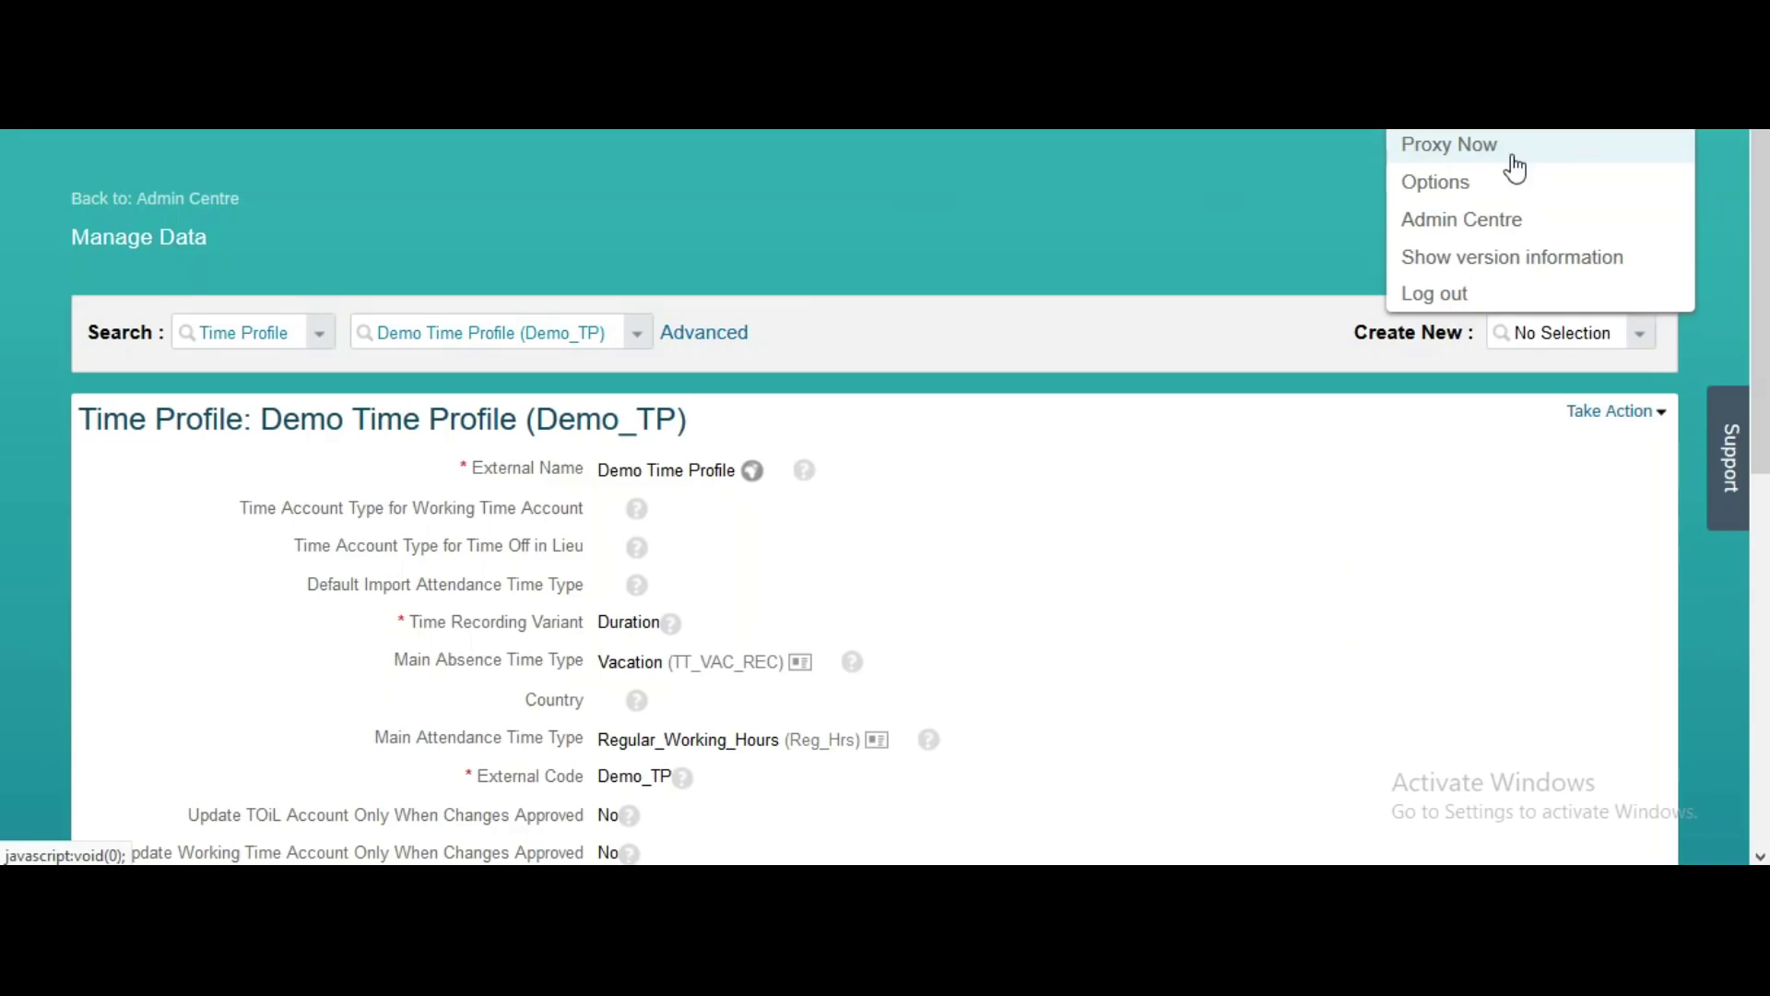
Proxy as the last test employee suggested for "Test emp" and examine that employee's Time Off balances and calendar
left_click(1513, 157)
type("Test emp")
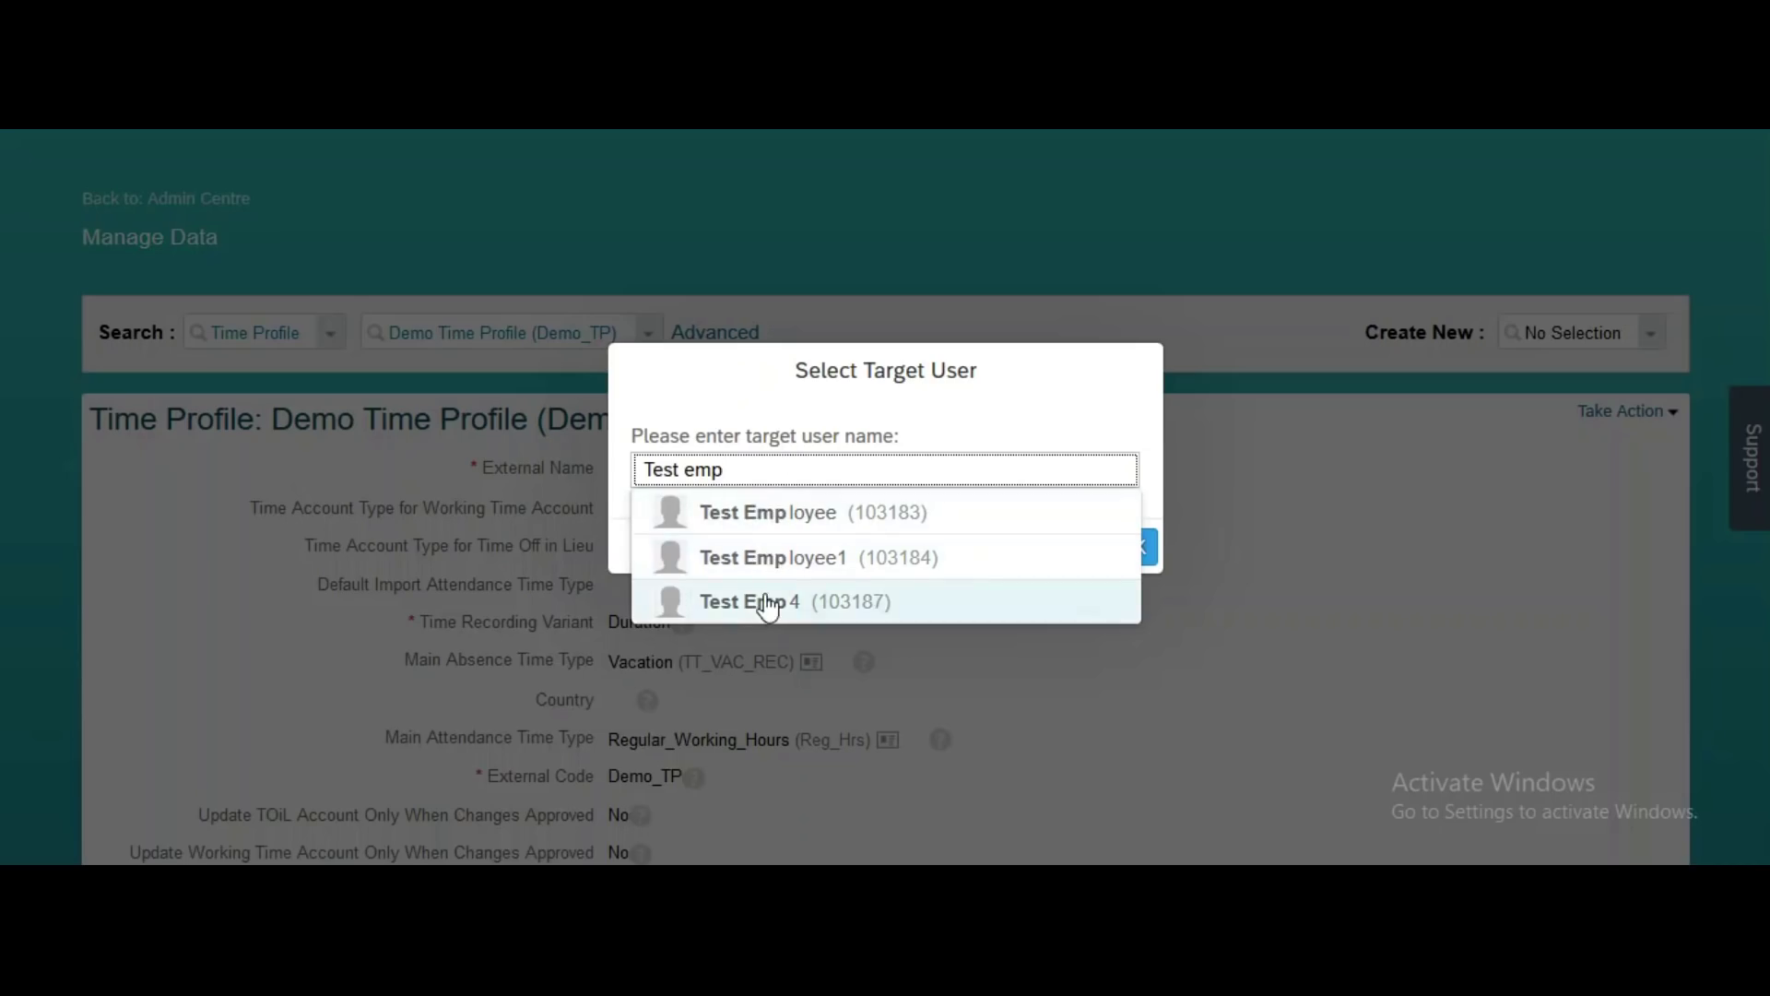
left_click(766, 601)
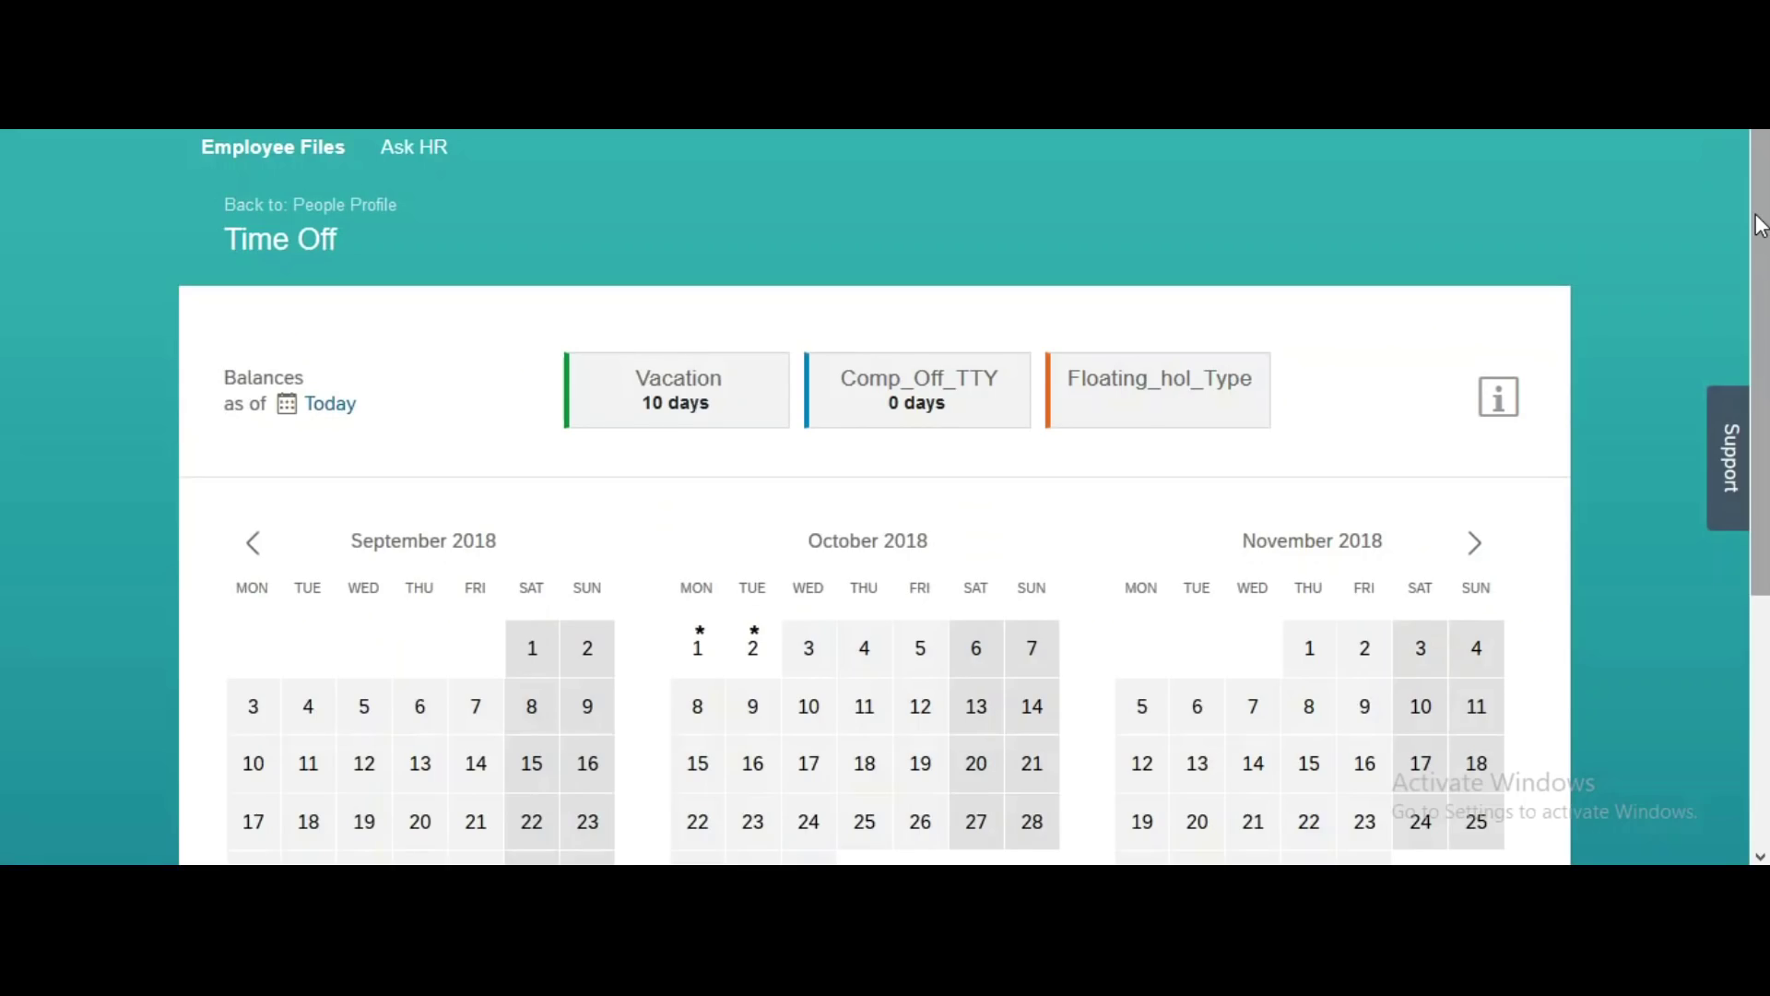
left_click_drag(1760, 226, 1760, 265)
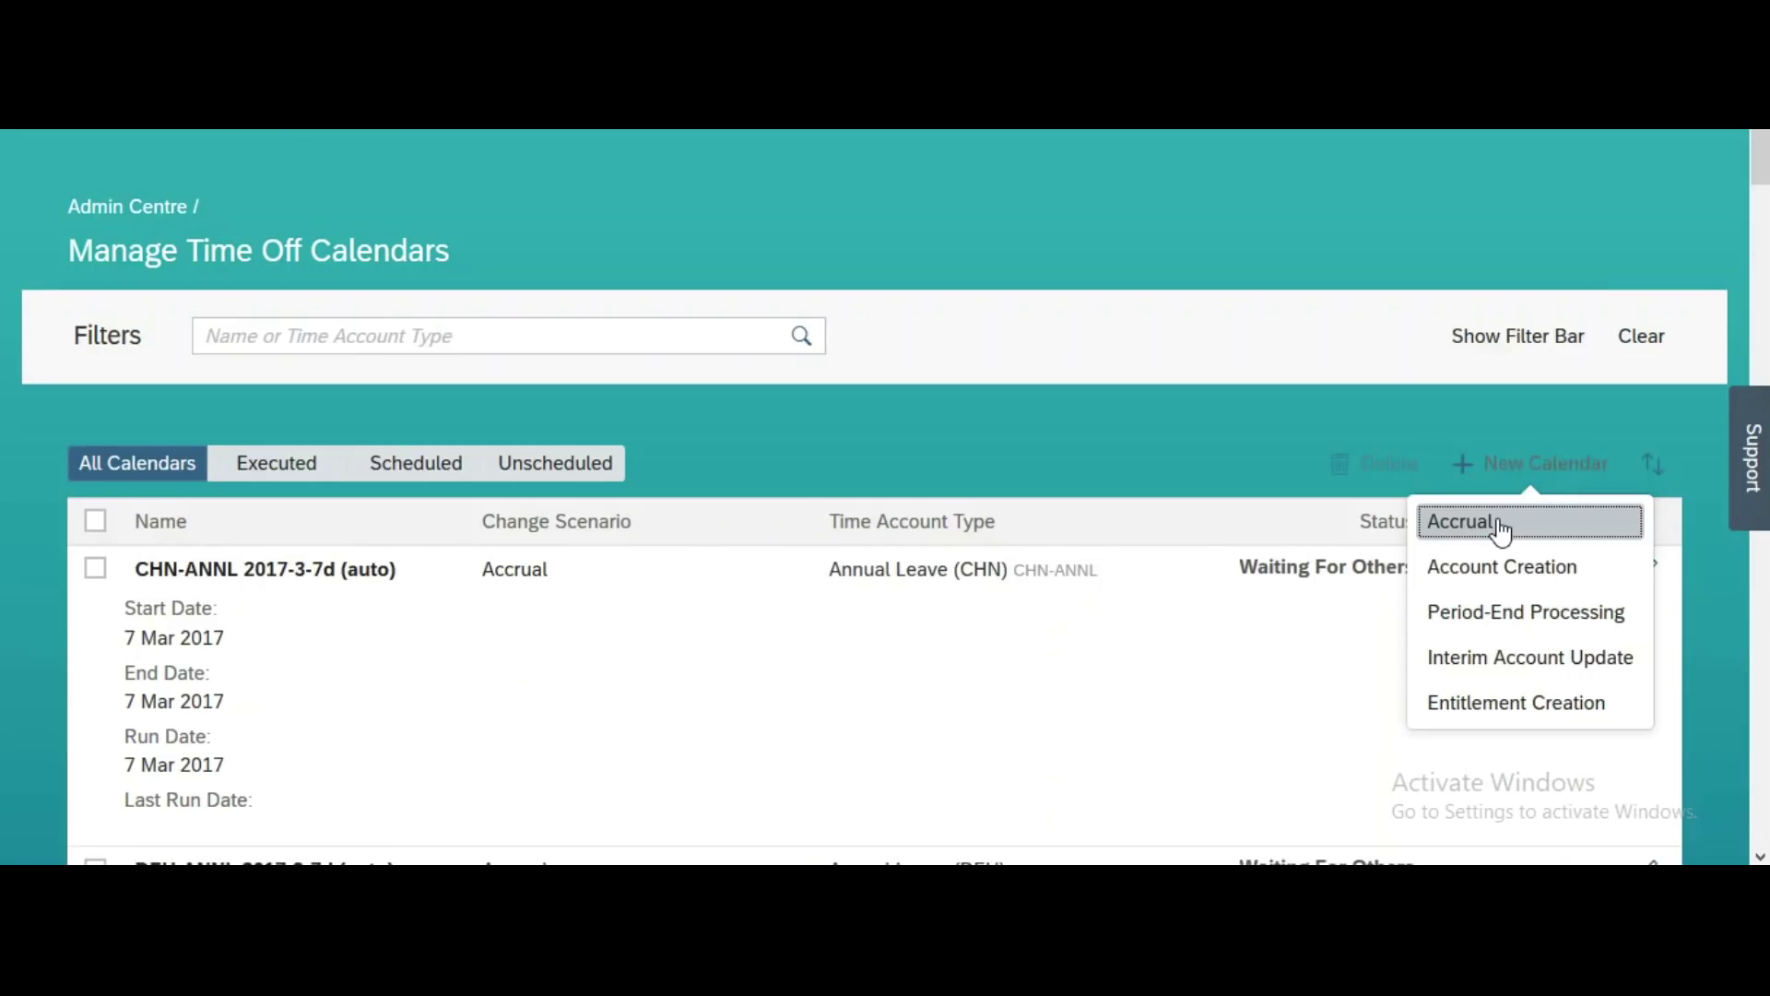
Start a new accrual calendar named Floating for the time account type Floating Holiday TTY (Float_Hol_TTY)
left_click(1500, 532)
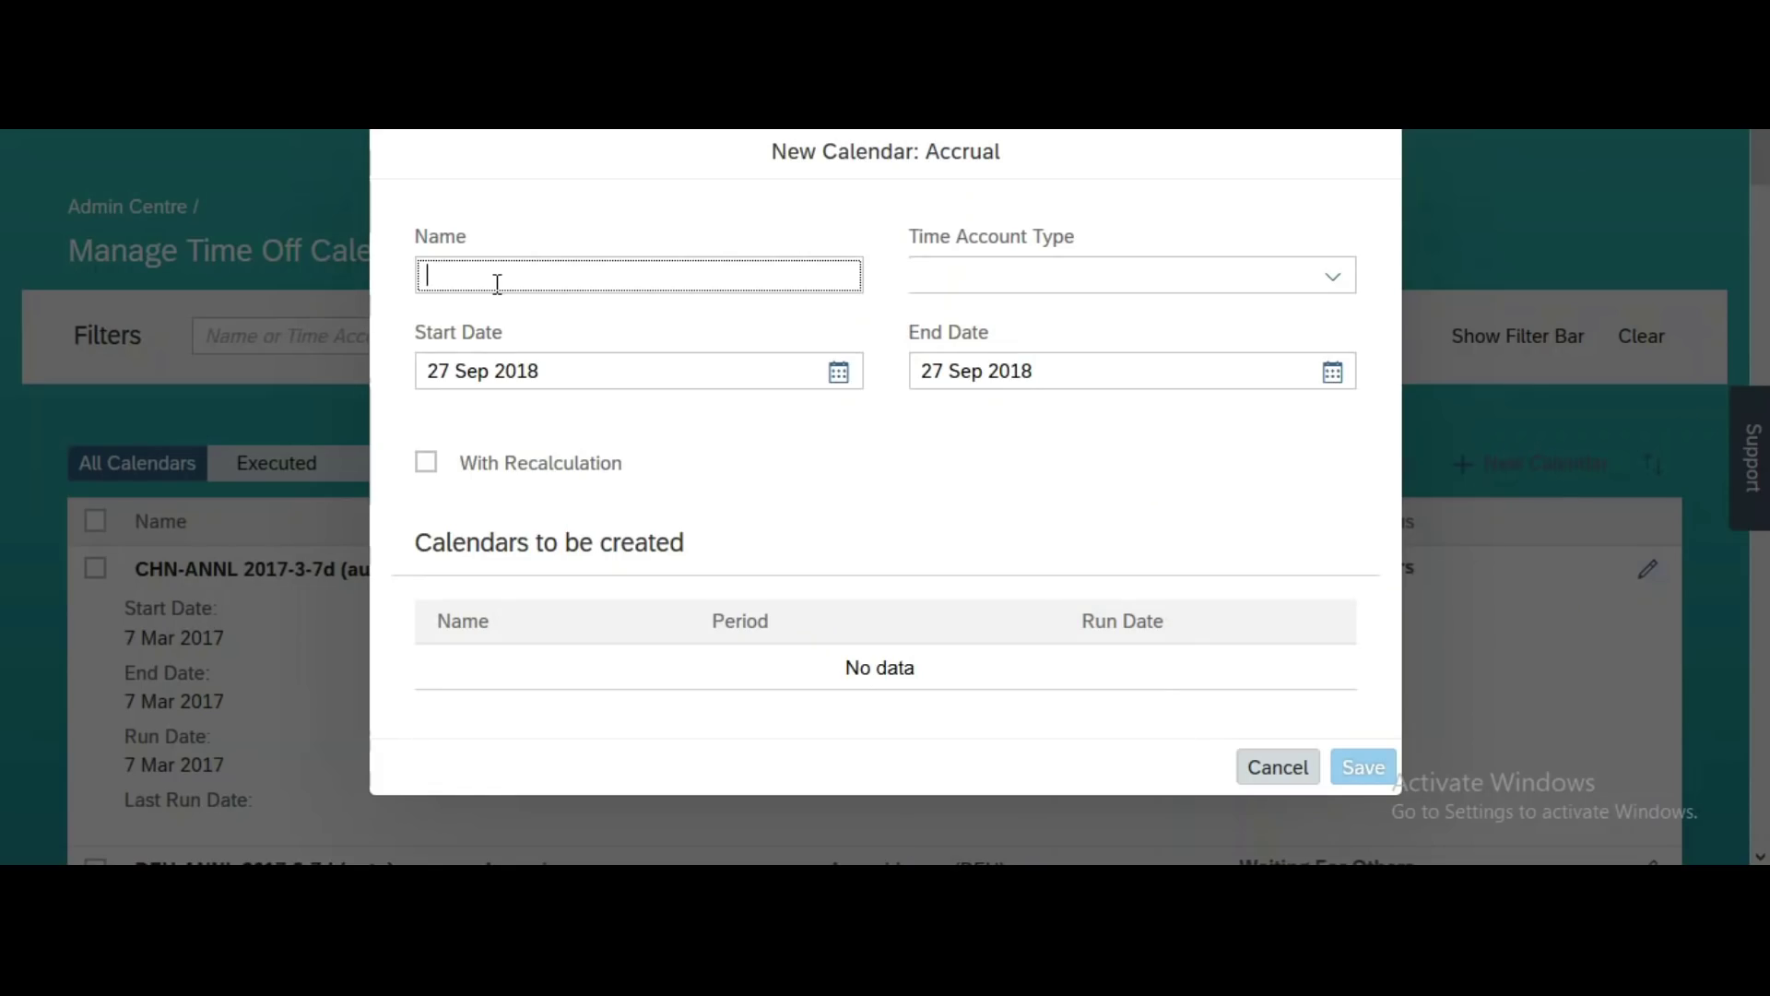
type("Floating")
left_click(968, 270)
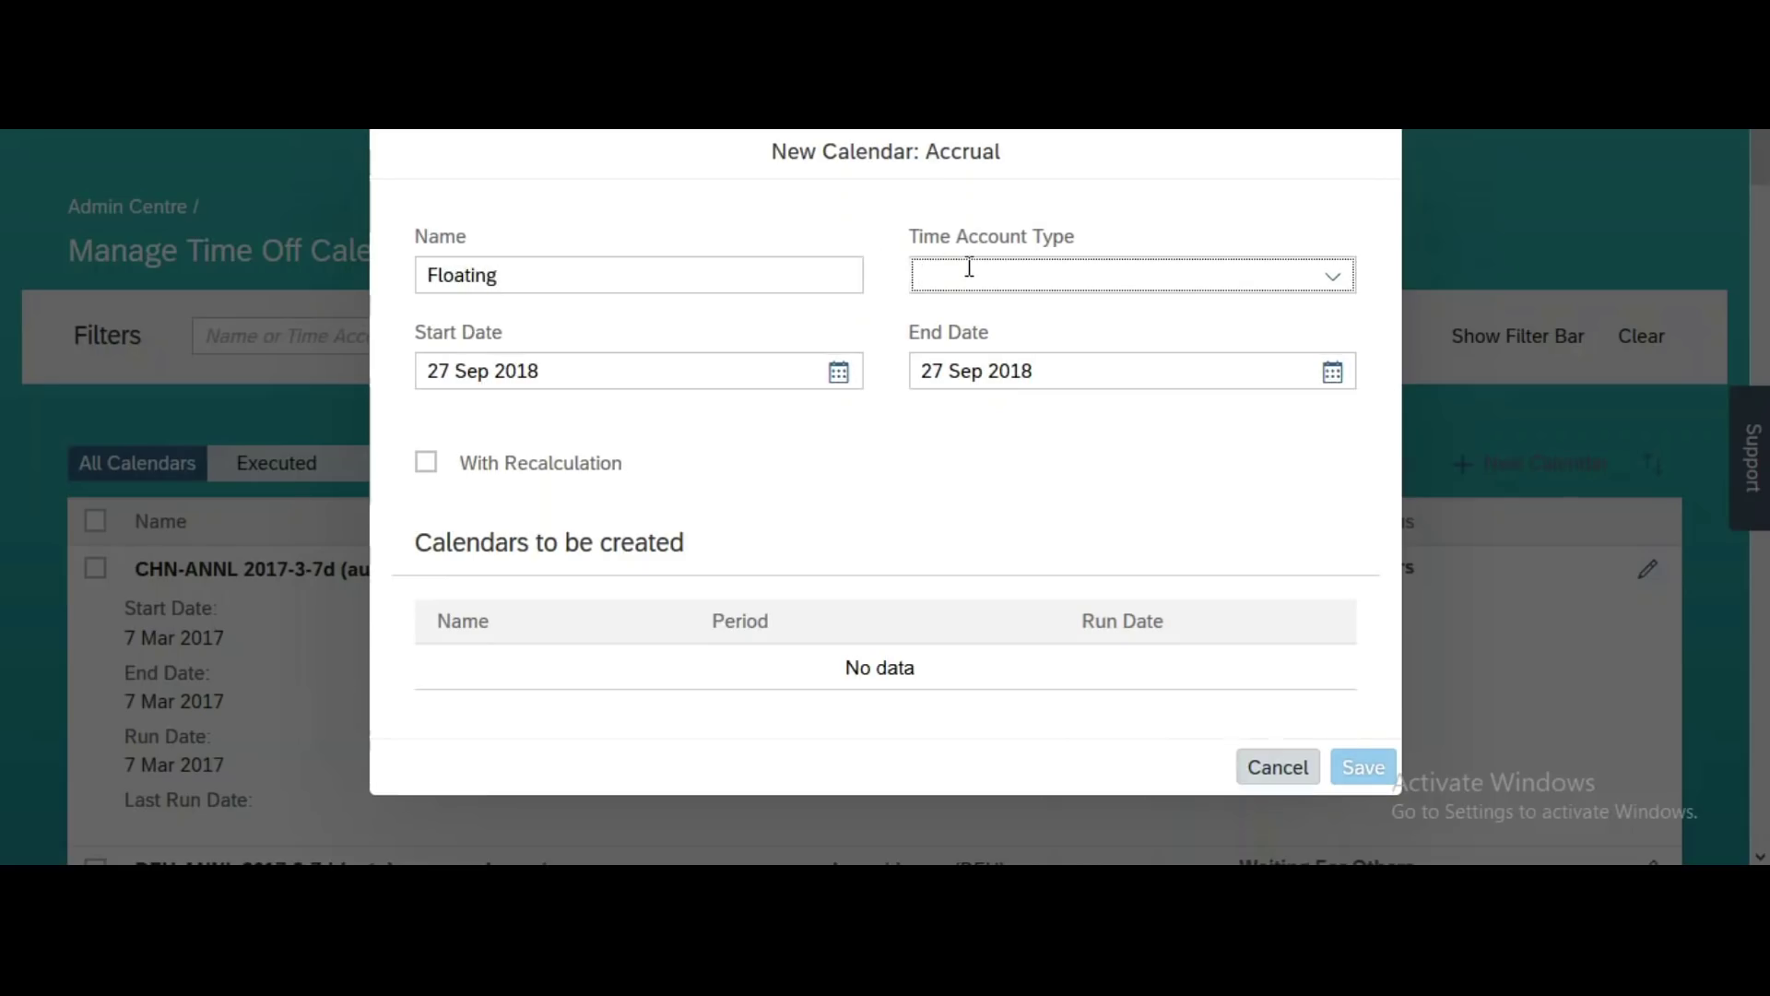
type("Flo_Hol_TAT (Flo_Hol_TAT")
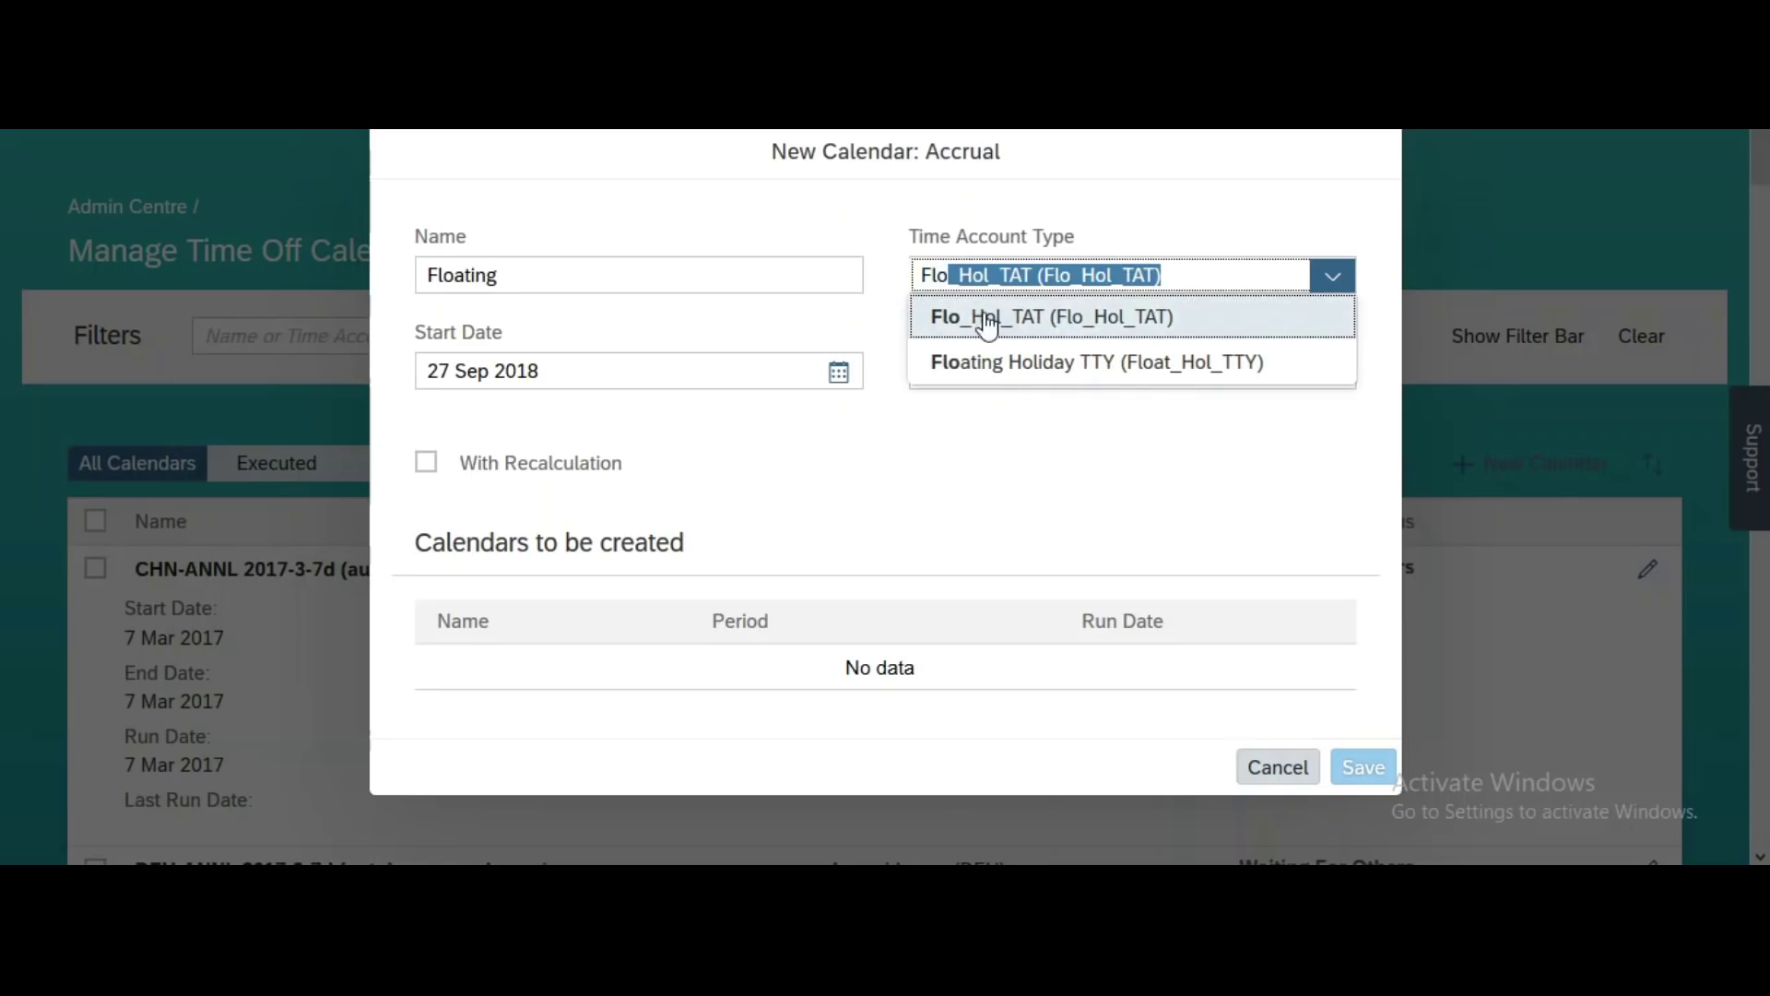
left_click(1010, 365)
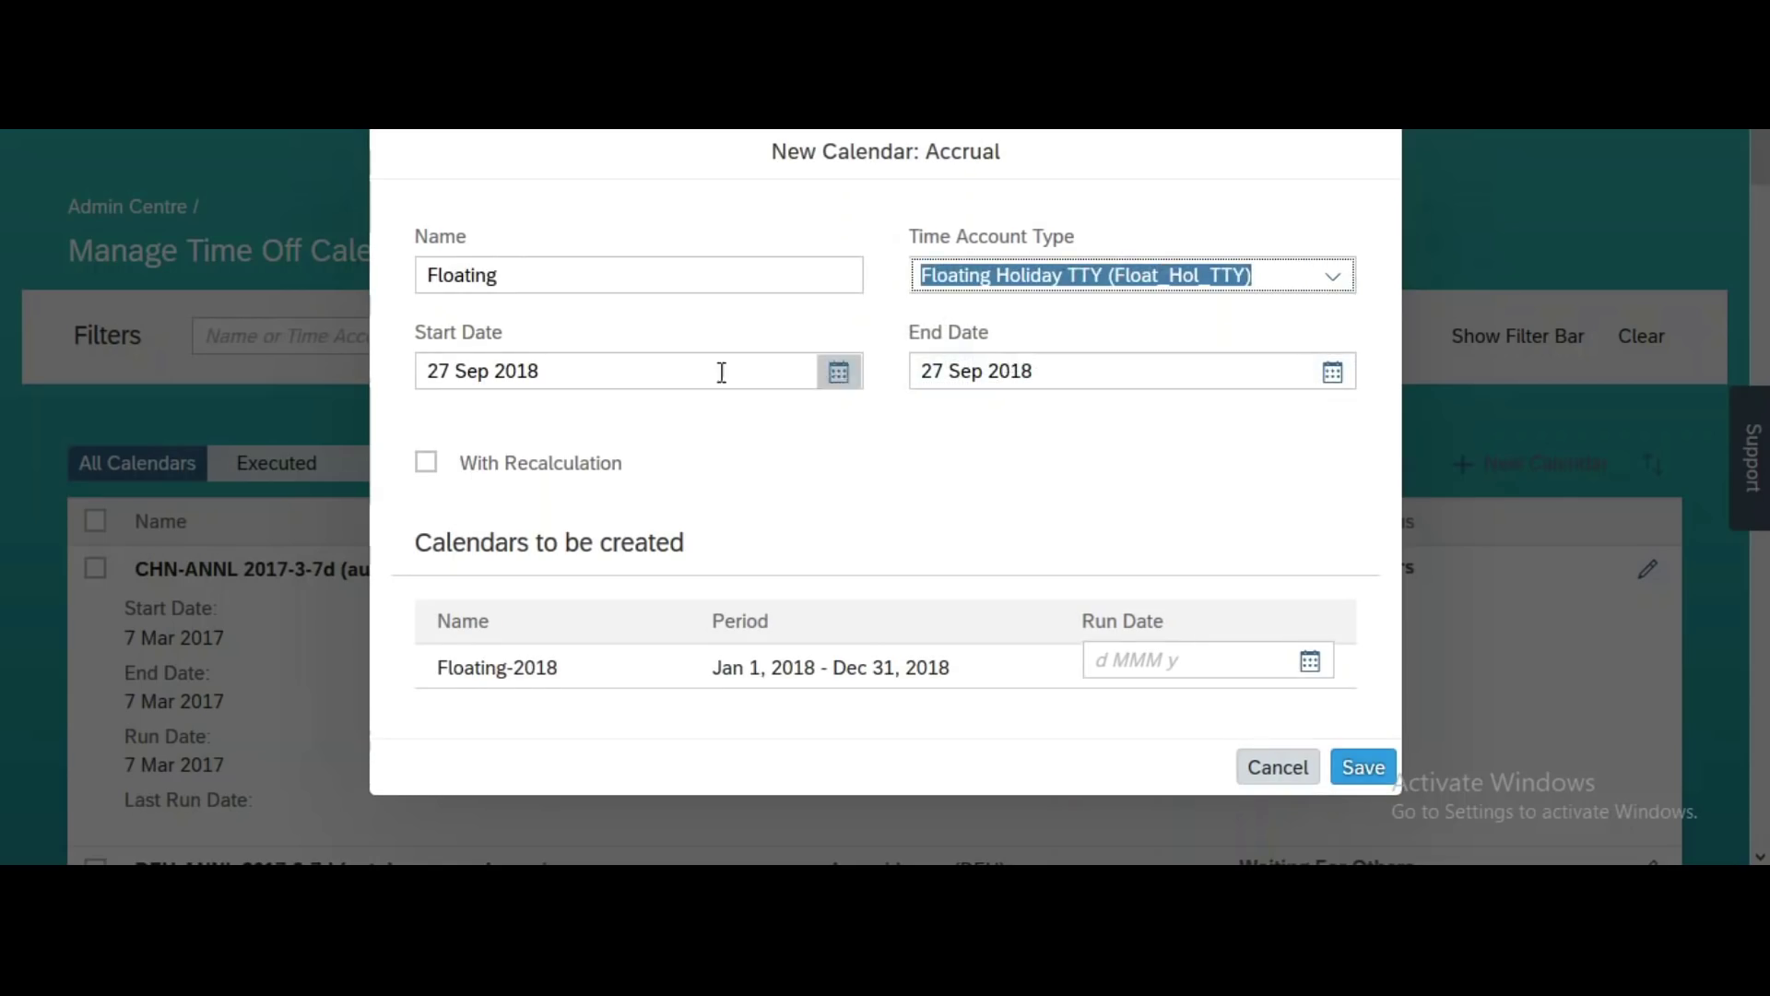
Set the accrual calendar's period from 1 Jan 2018 to 31 Dec 2018 and save the calendar
left_click(854, 378)
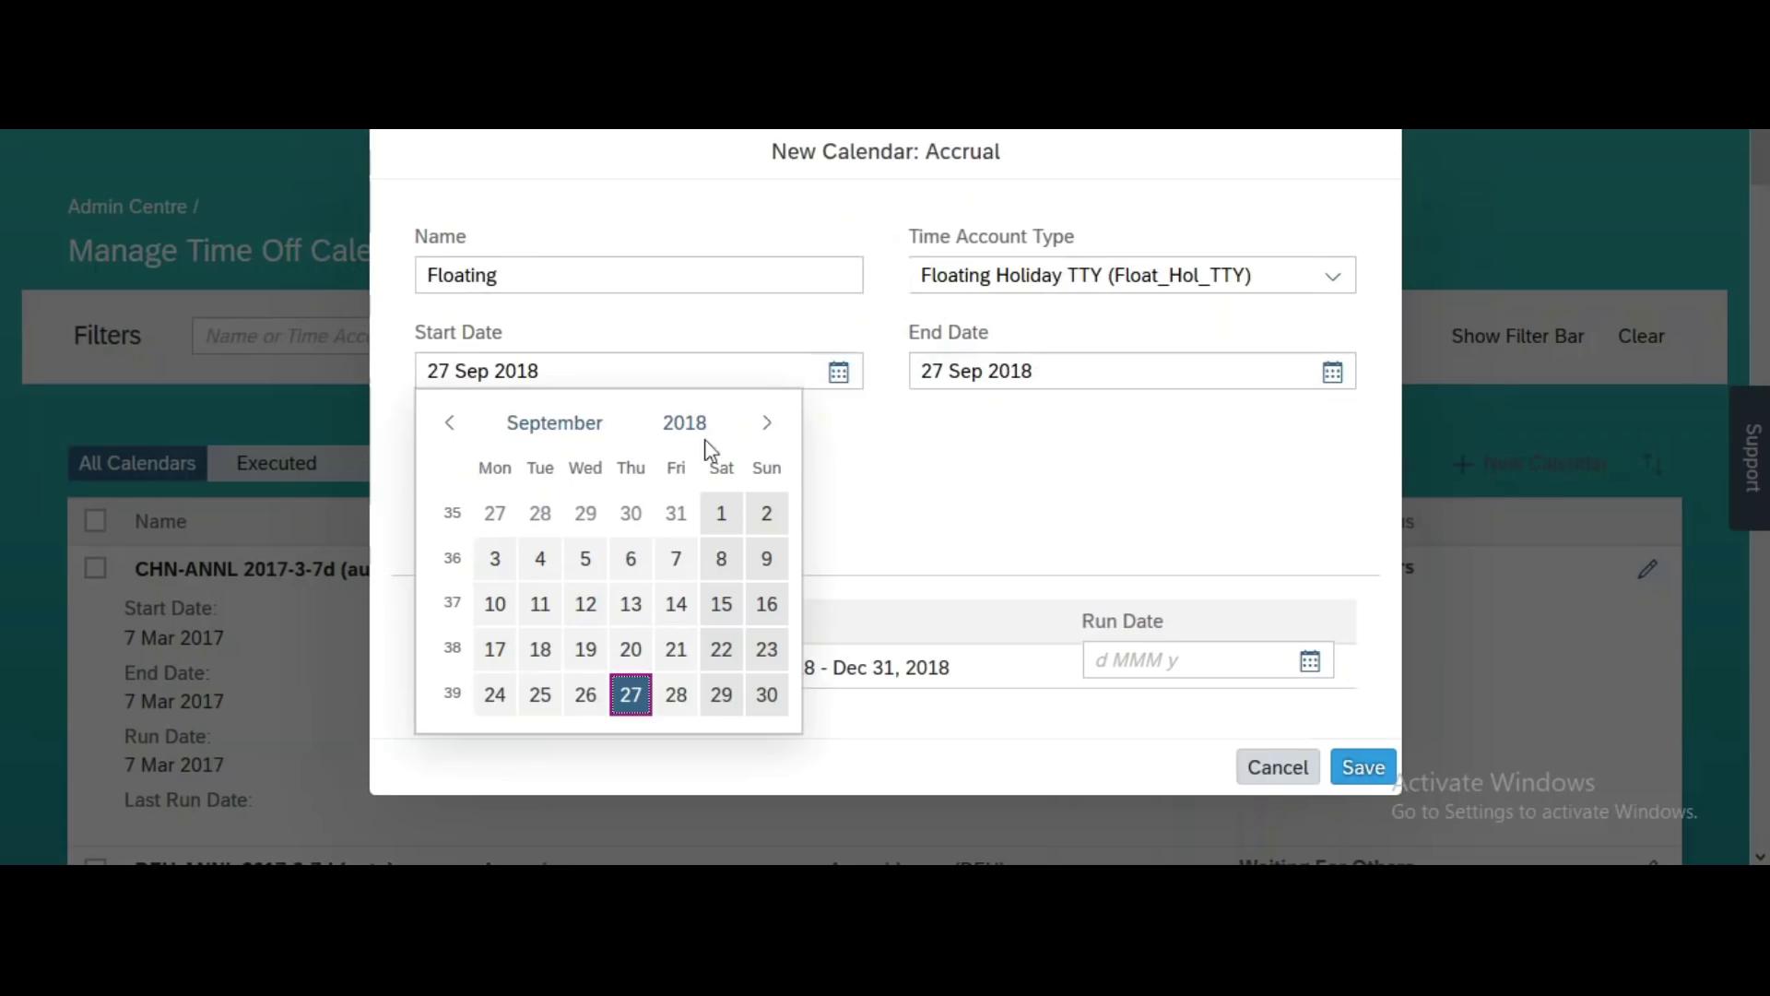
left_click(555, 423)
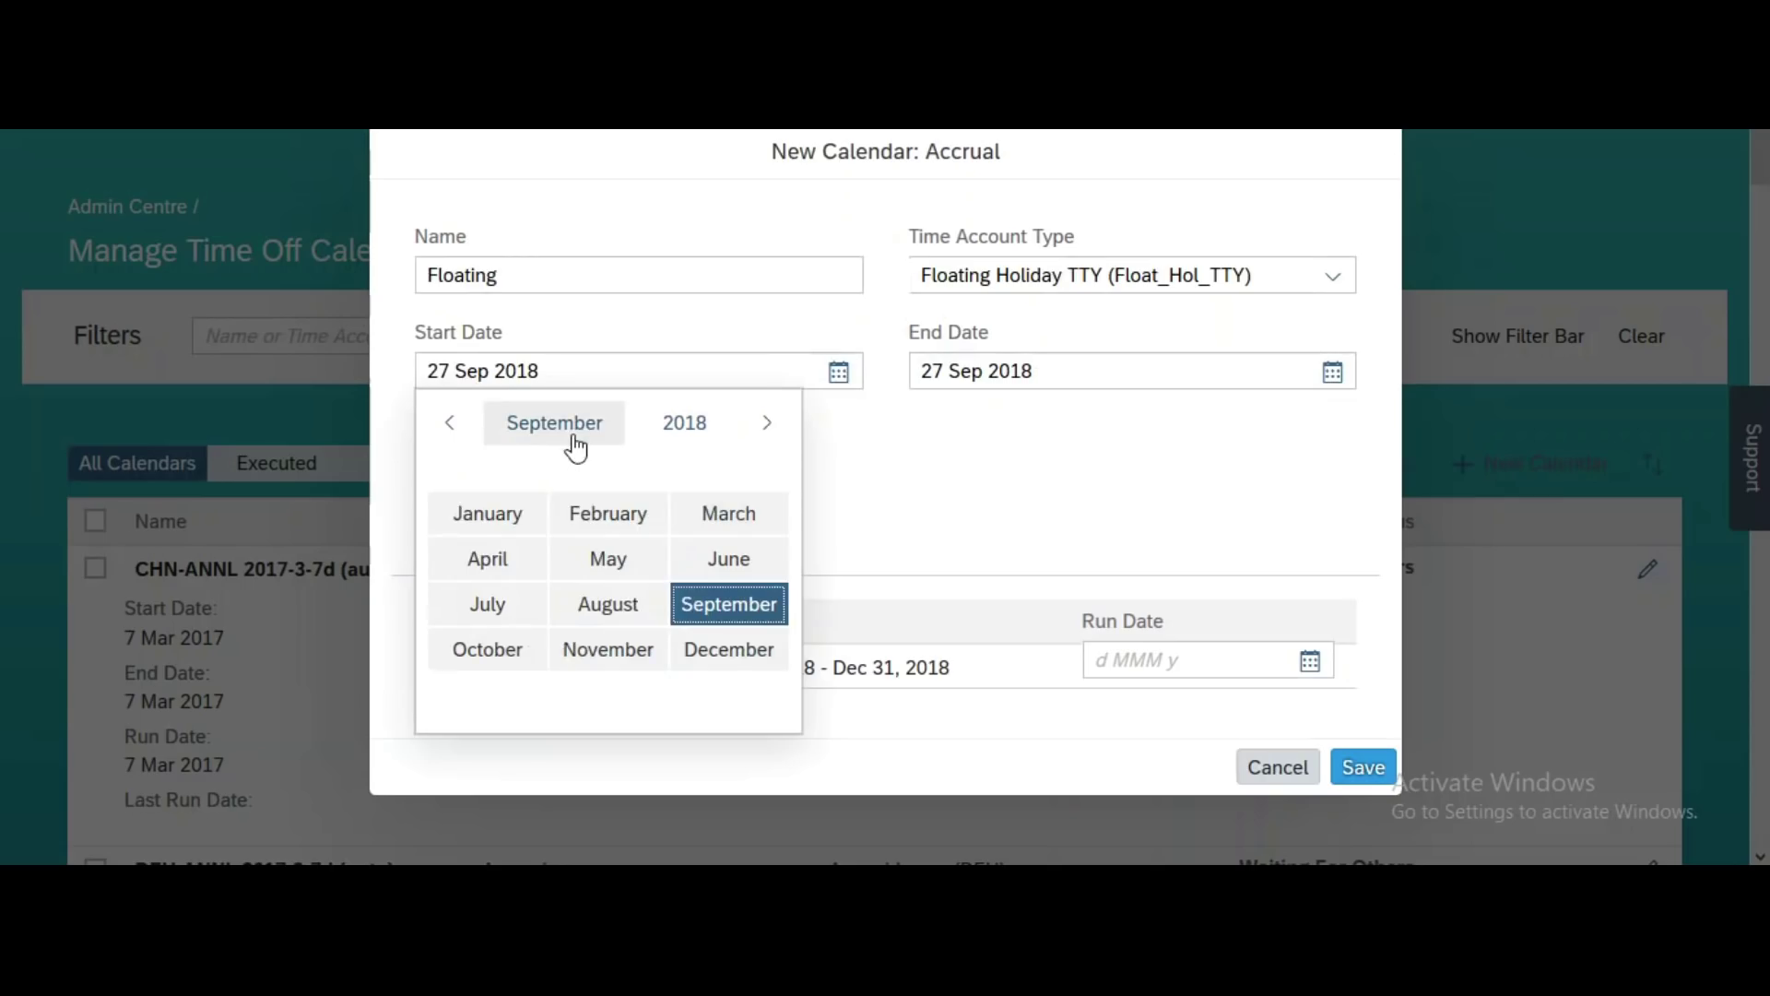
left_click(505, 511)
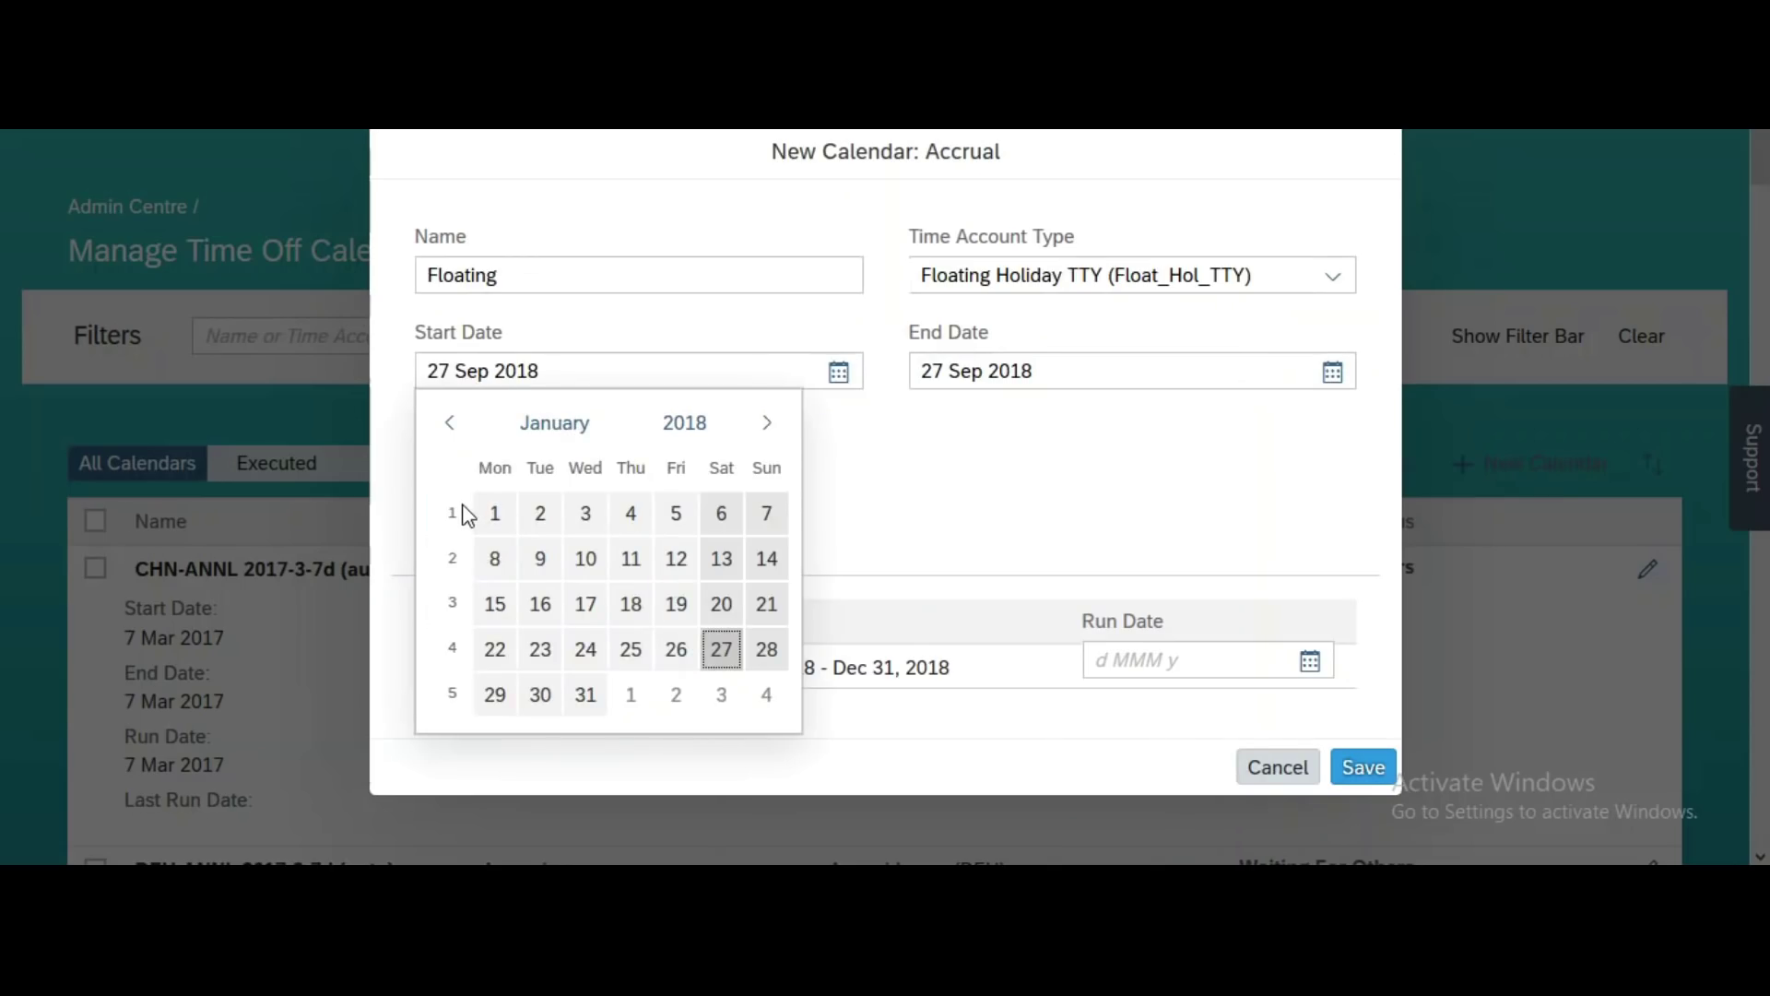
left_click(488, 520)
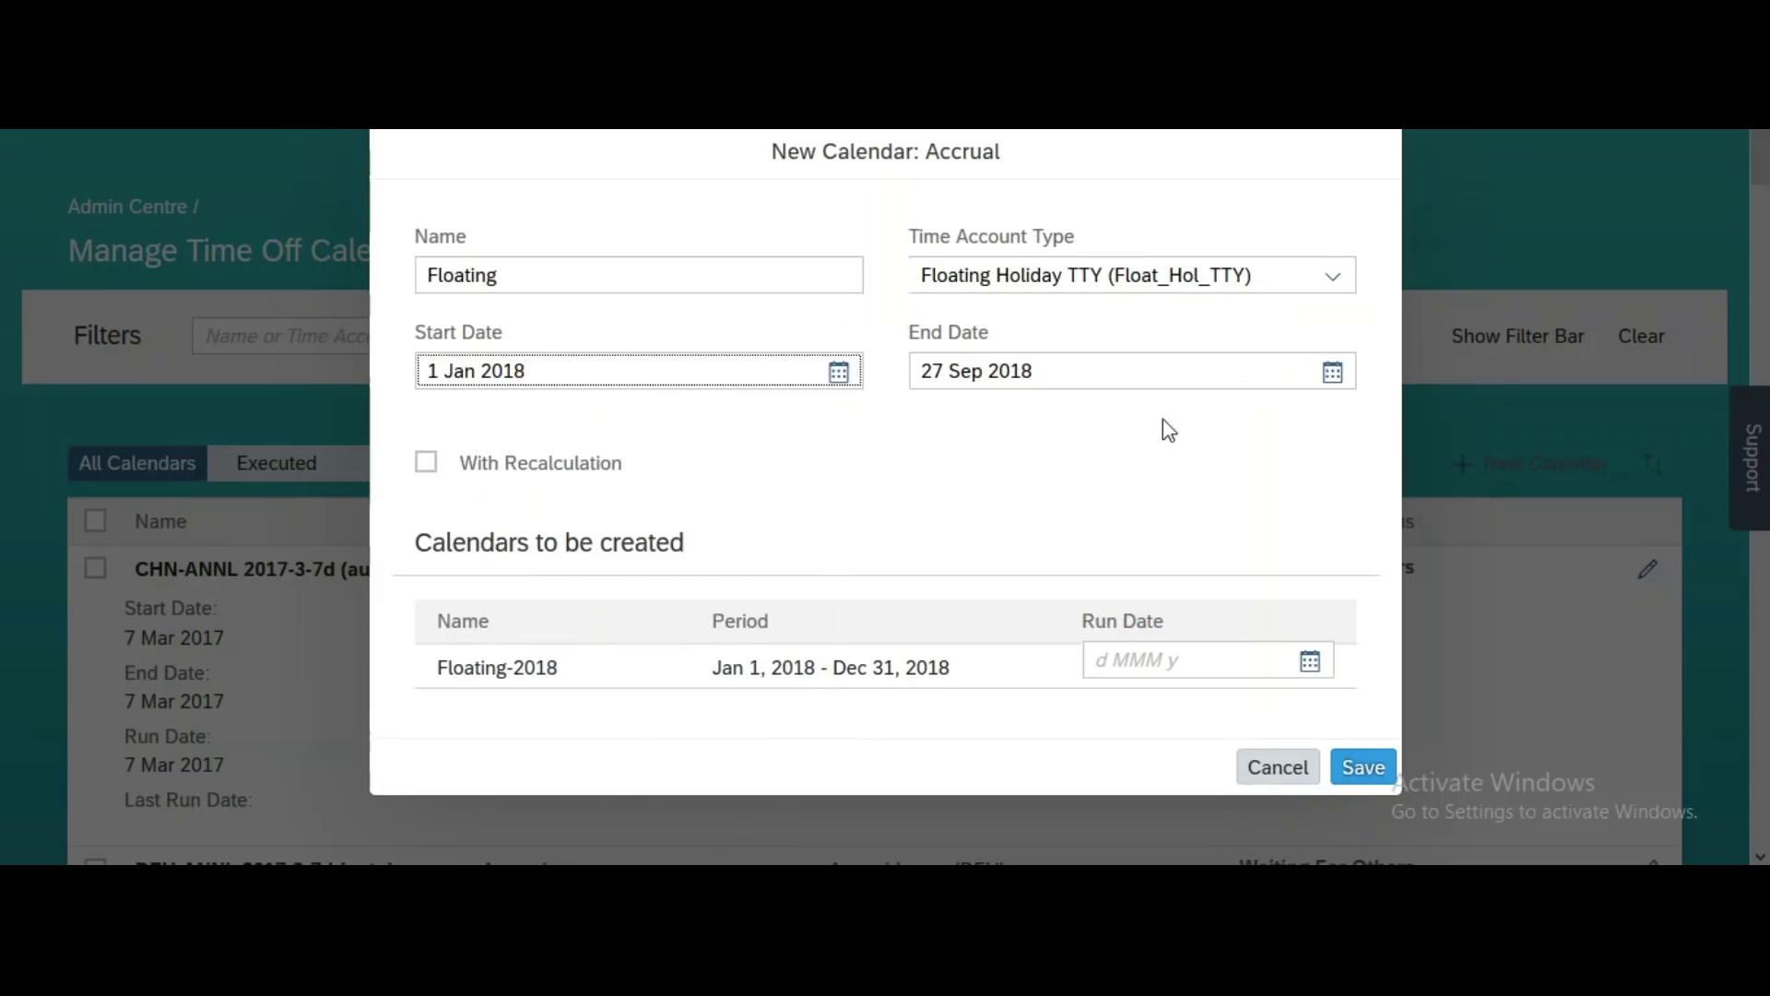
left_click(1337, 374)
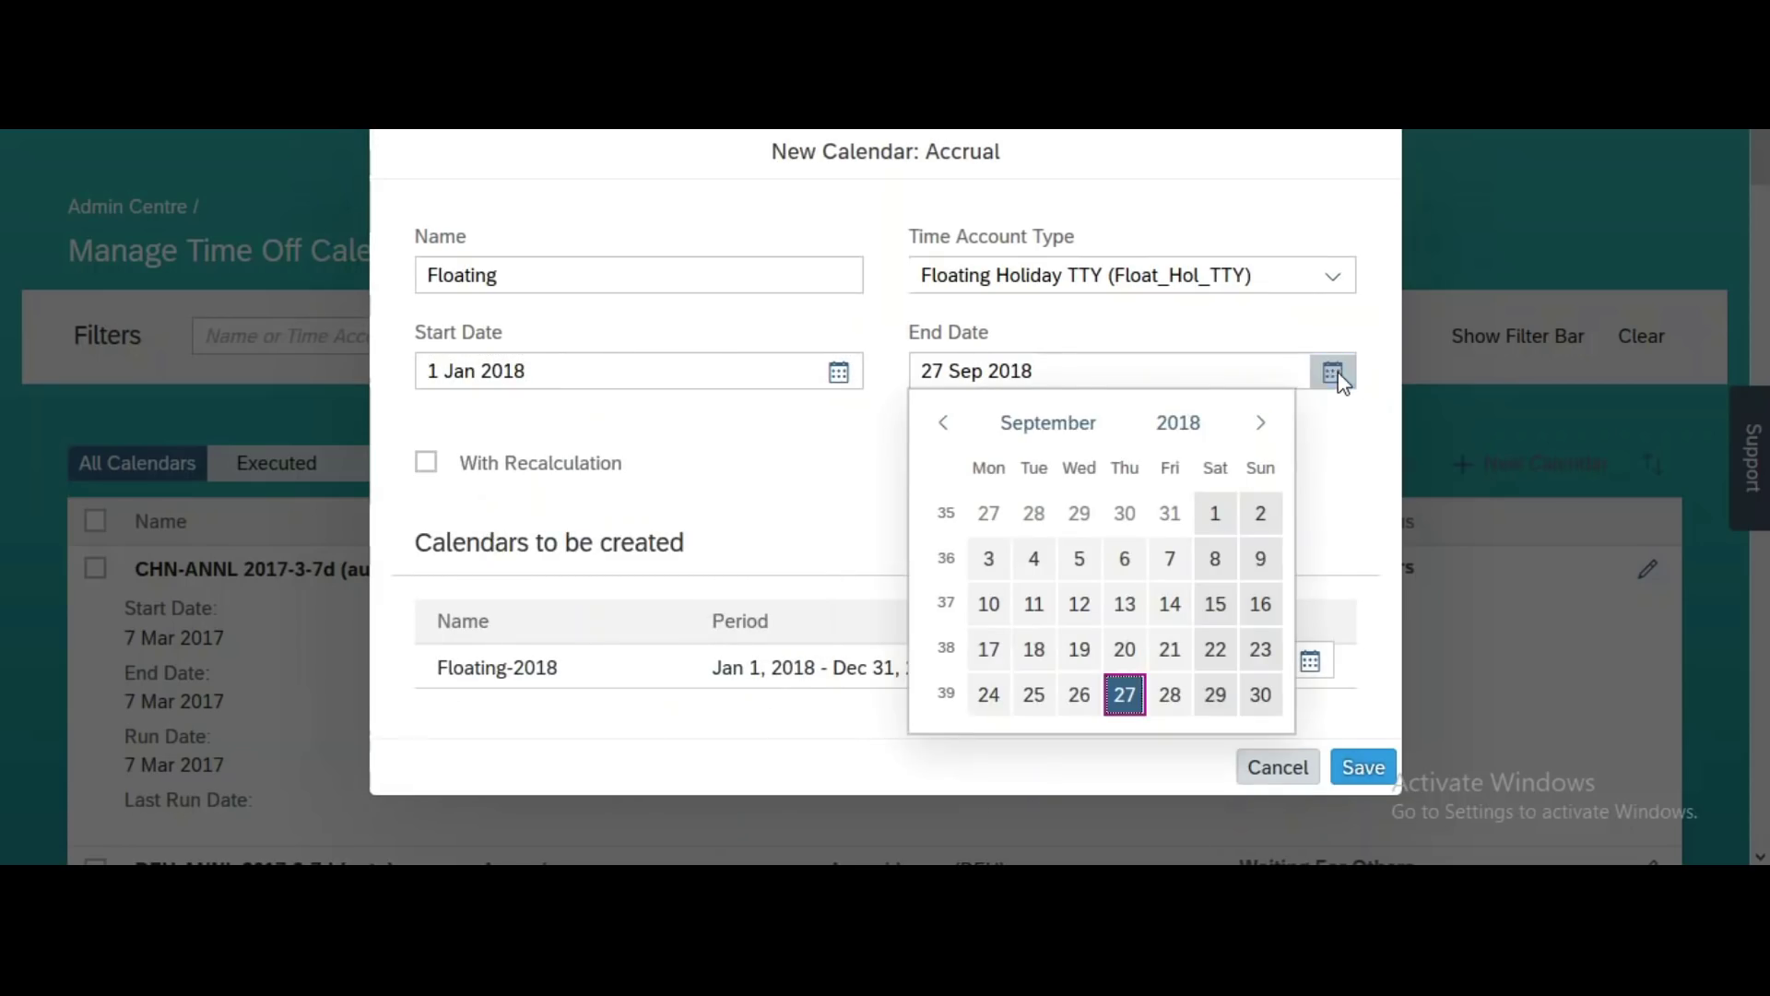
left_click(1063, 427)
left_click(1180, 649)
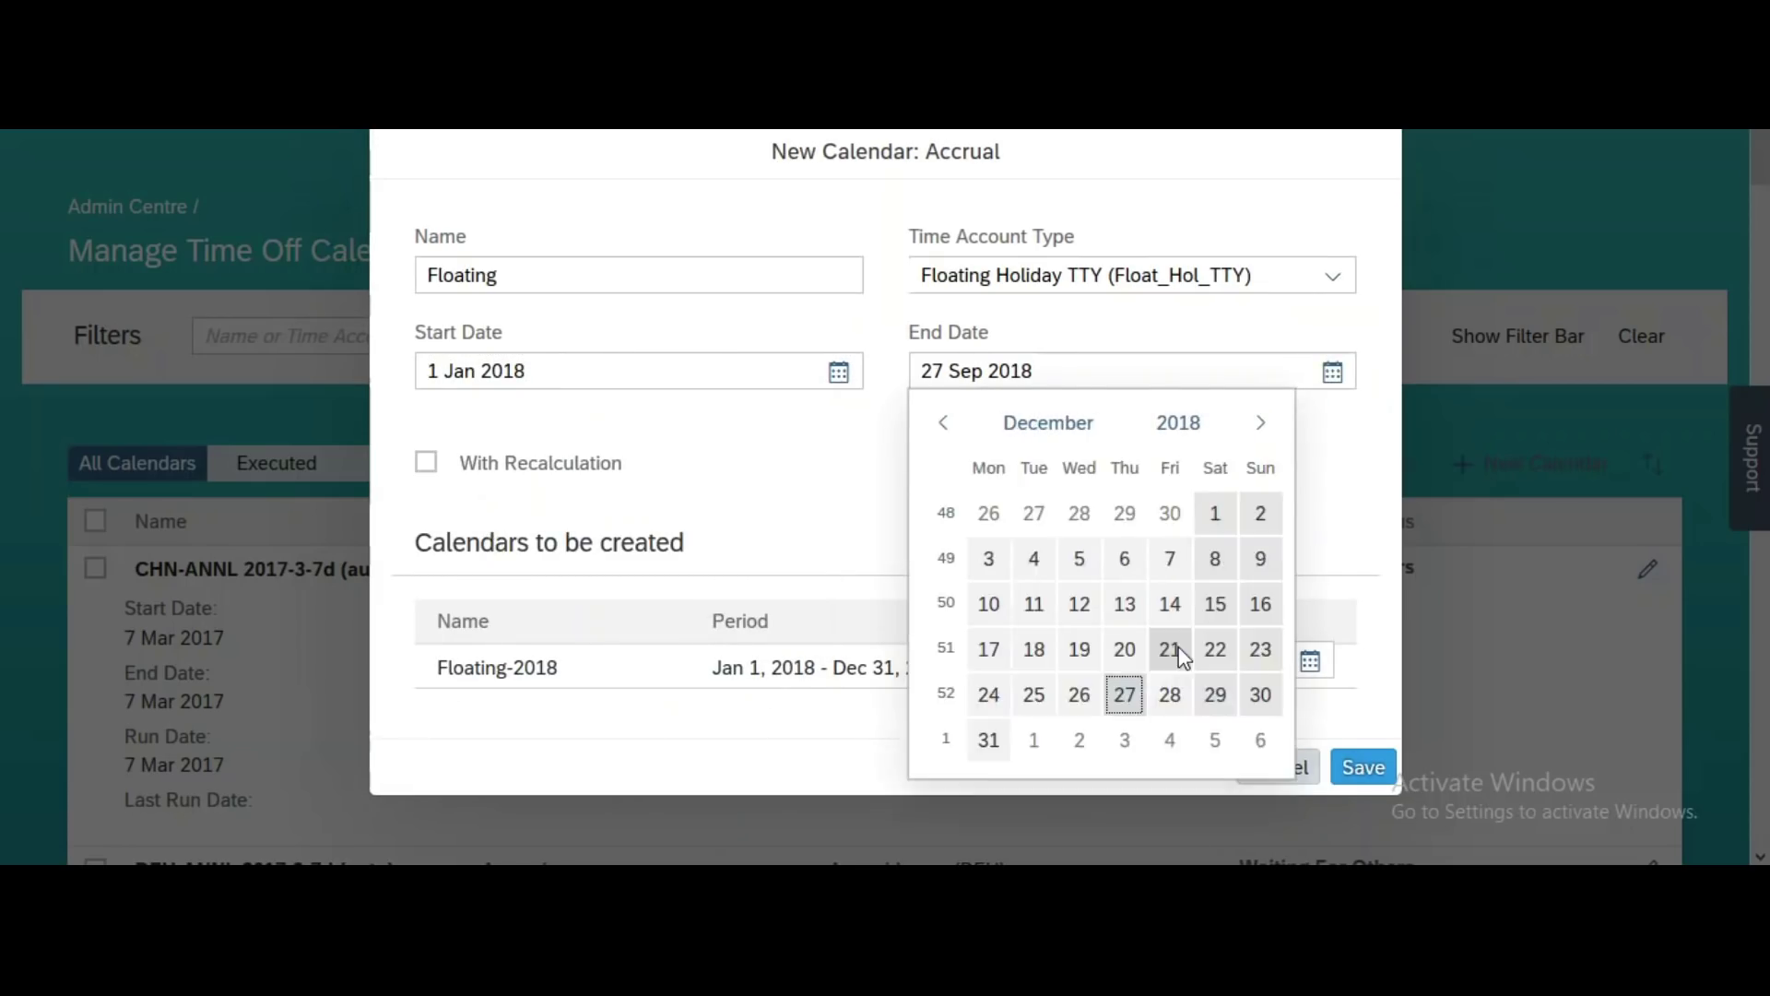
left_click(988, 740)
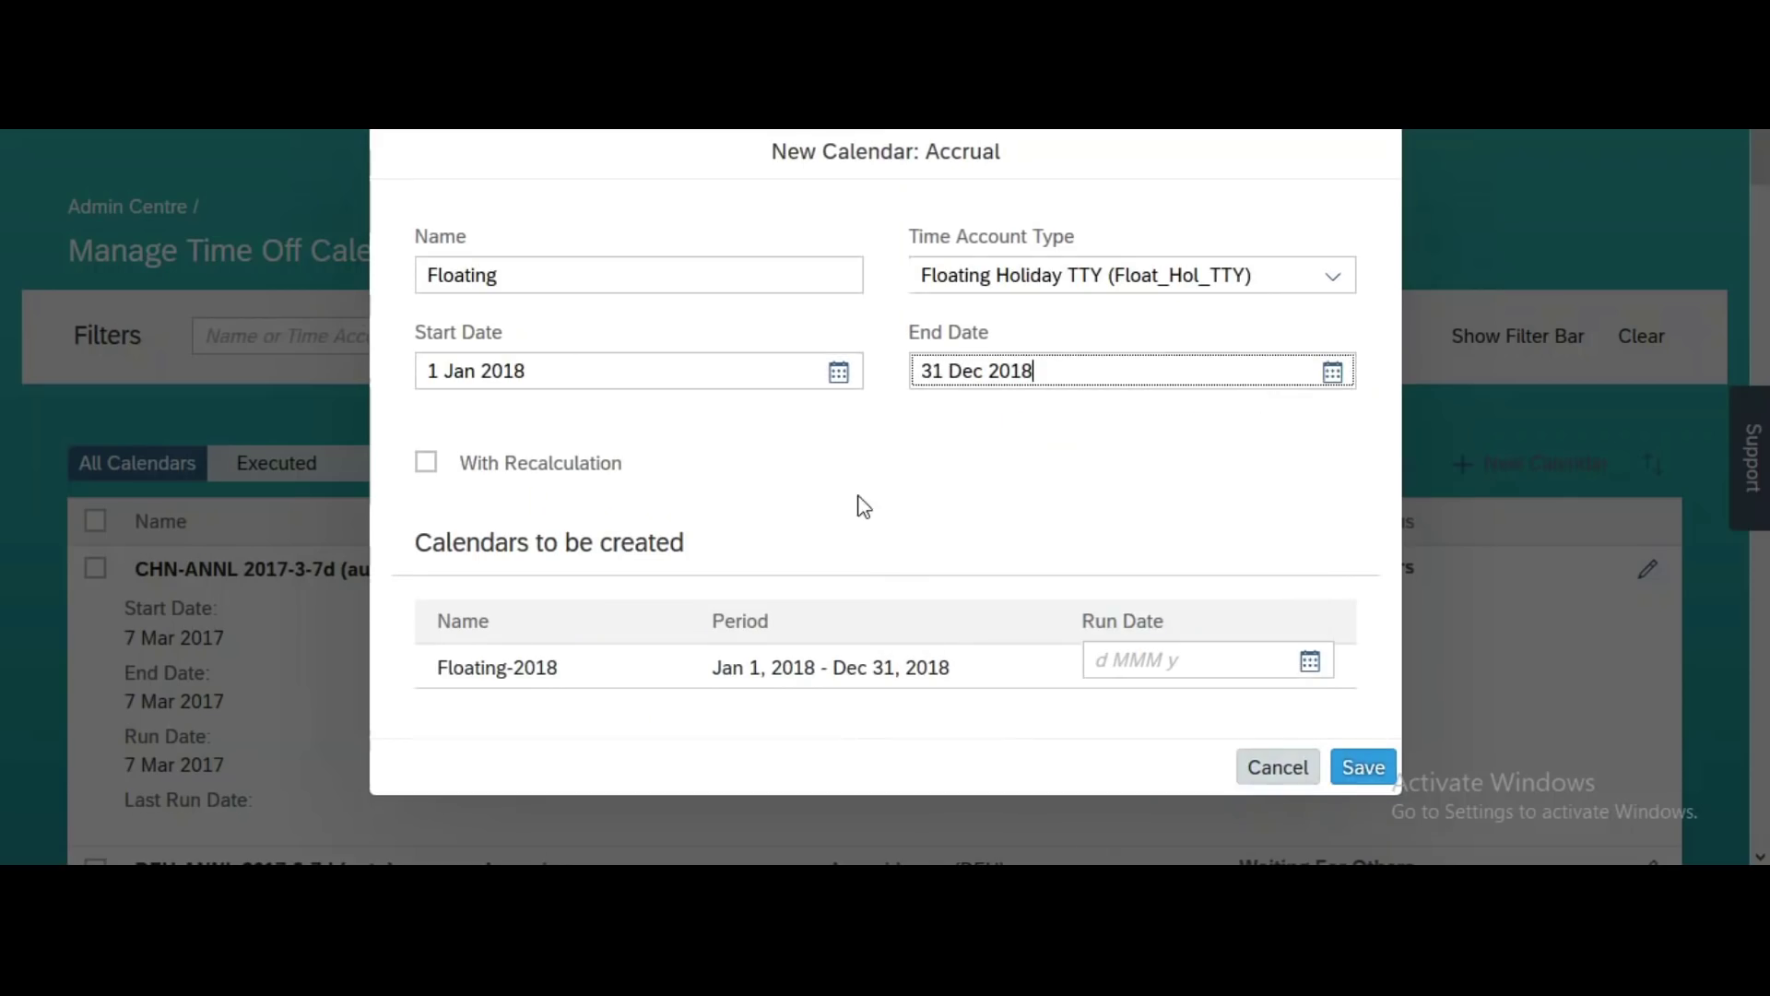
left_click(1361, 777)
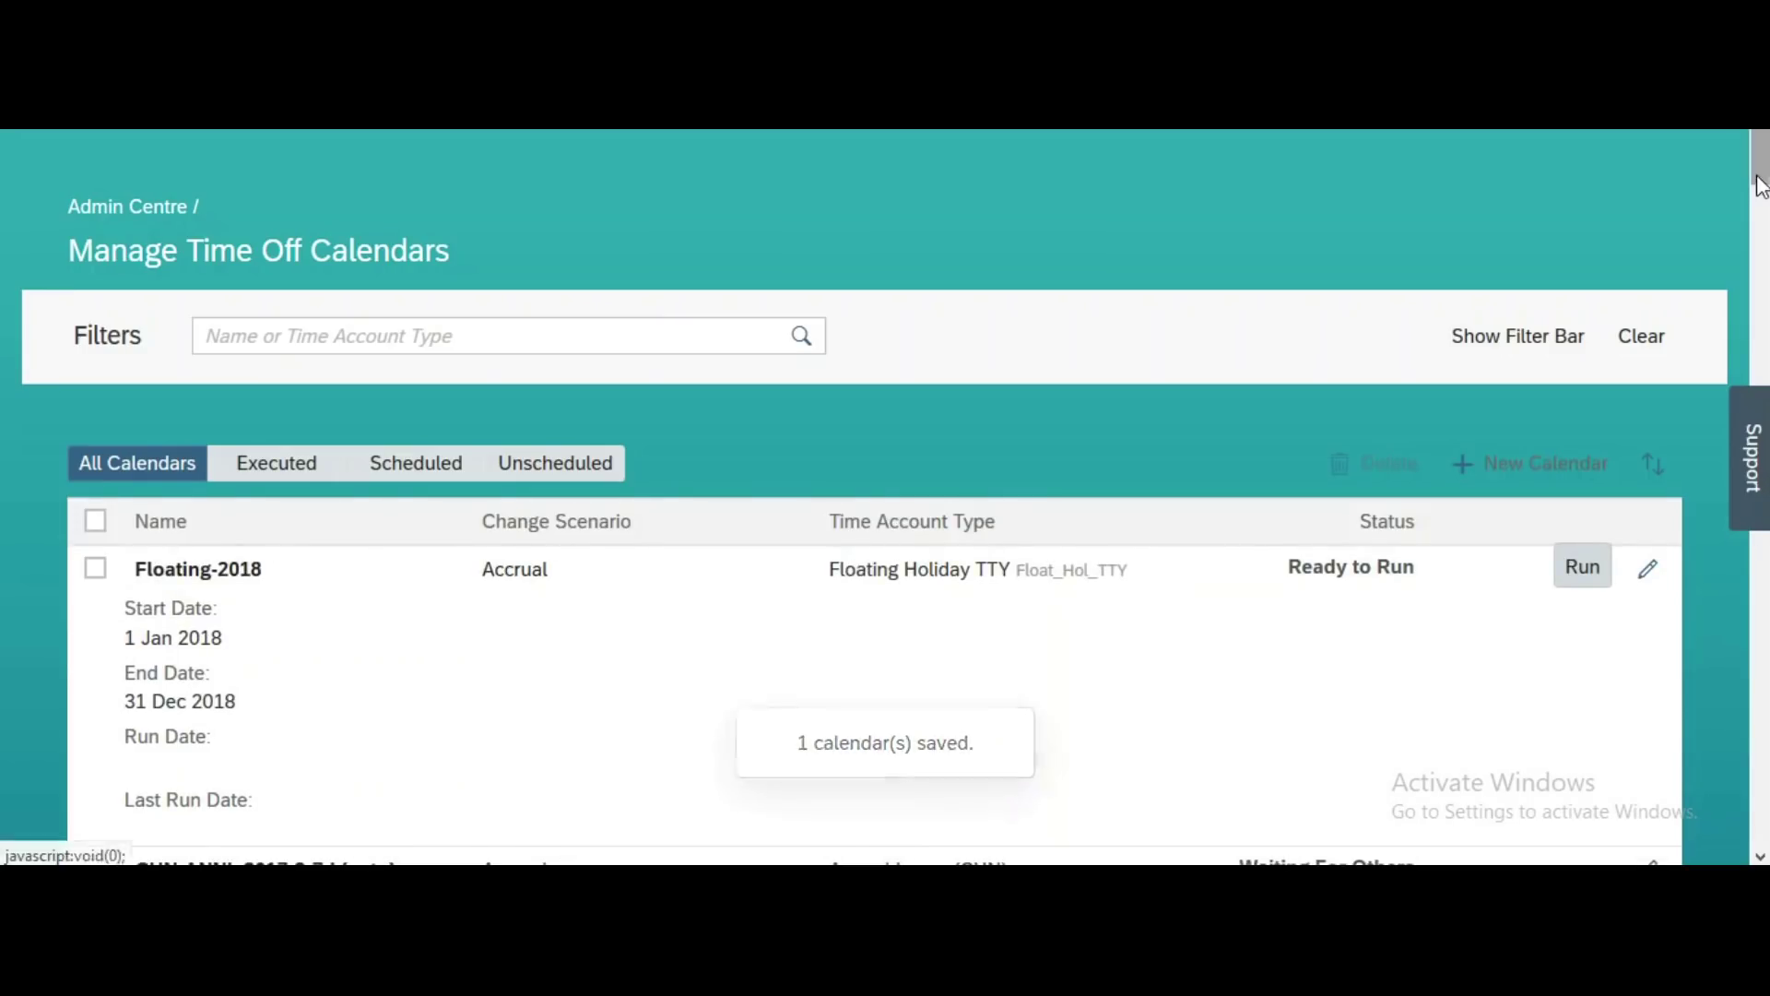
Run the Floating-2018 accrual calendar directly, without simulating it
scroll(1760, 140, "down", 1)
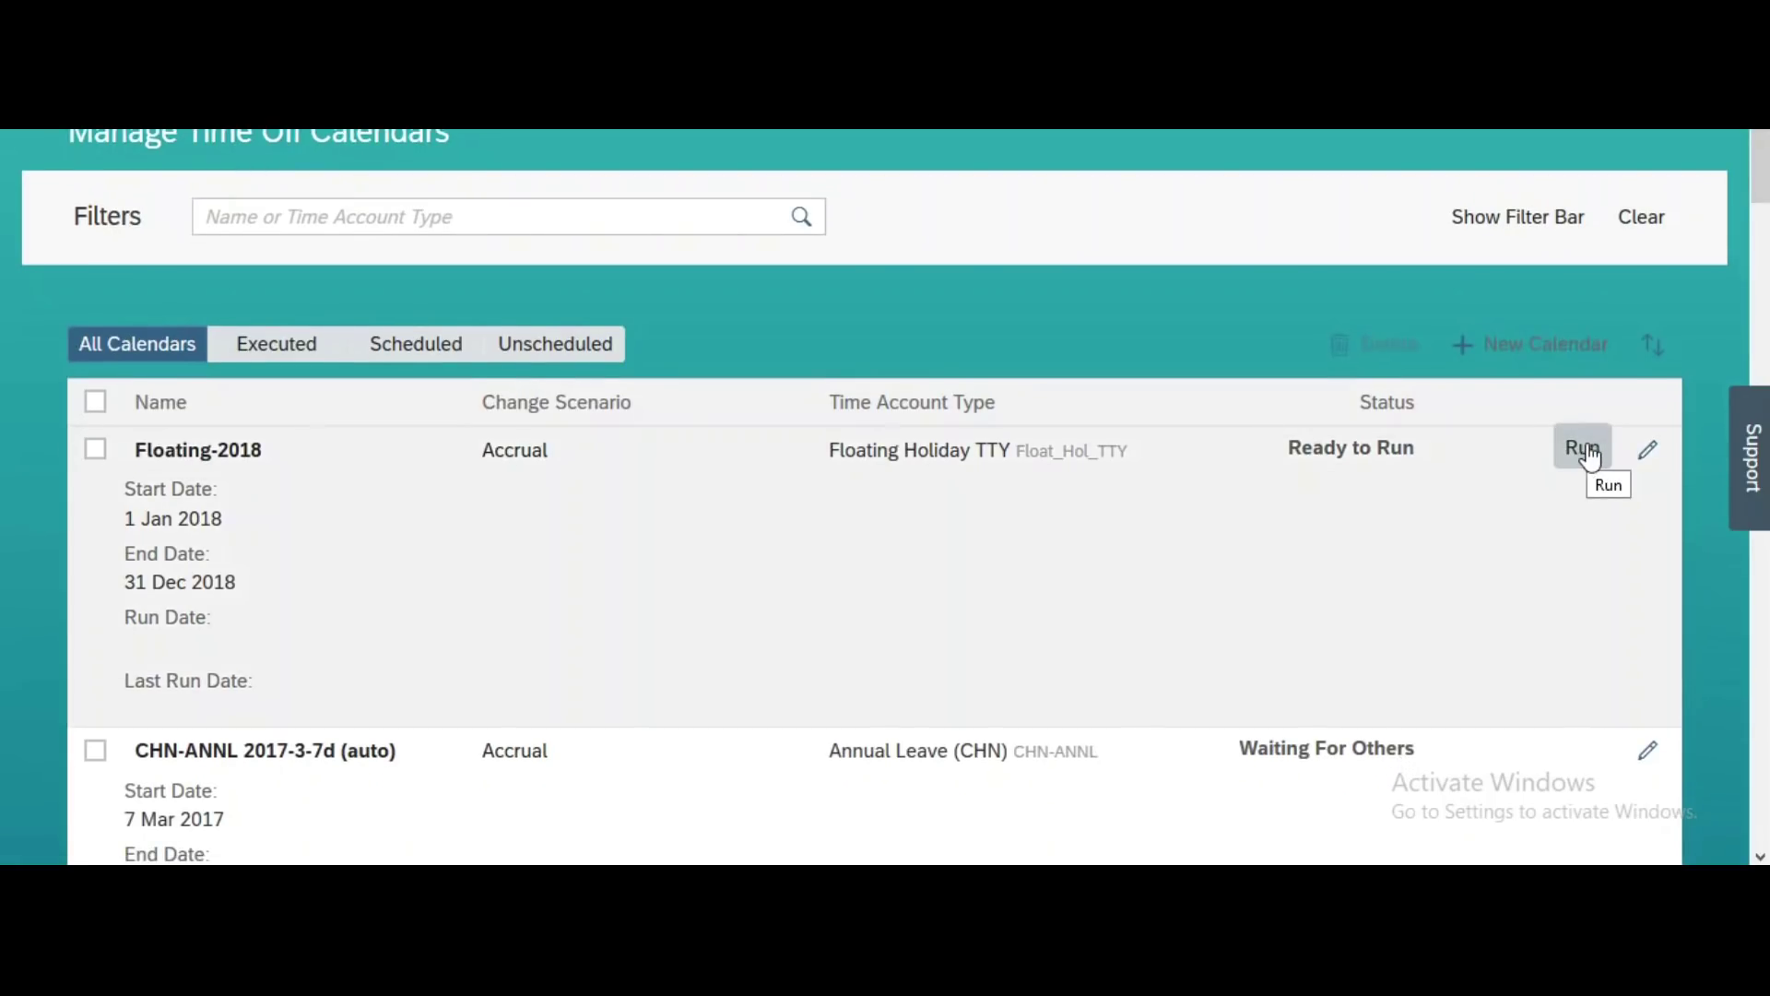
left_click(1586, 450)
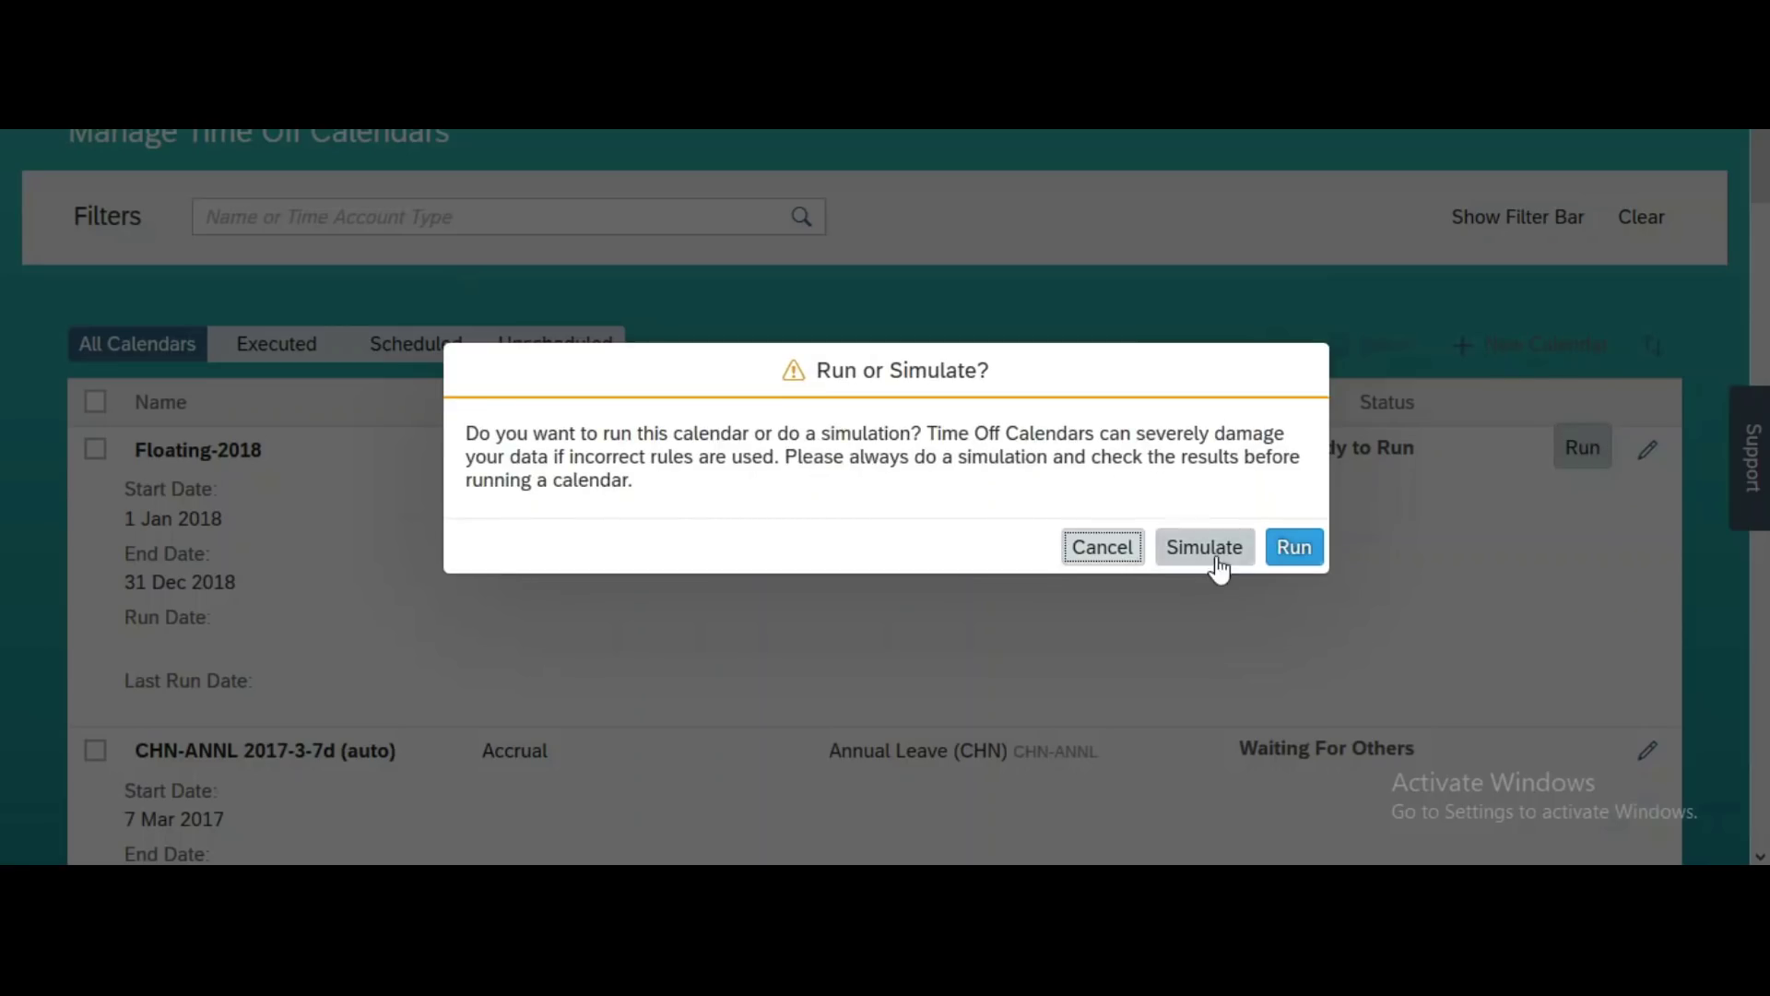
left_click(1294, 546)
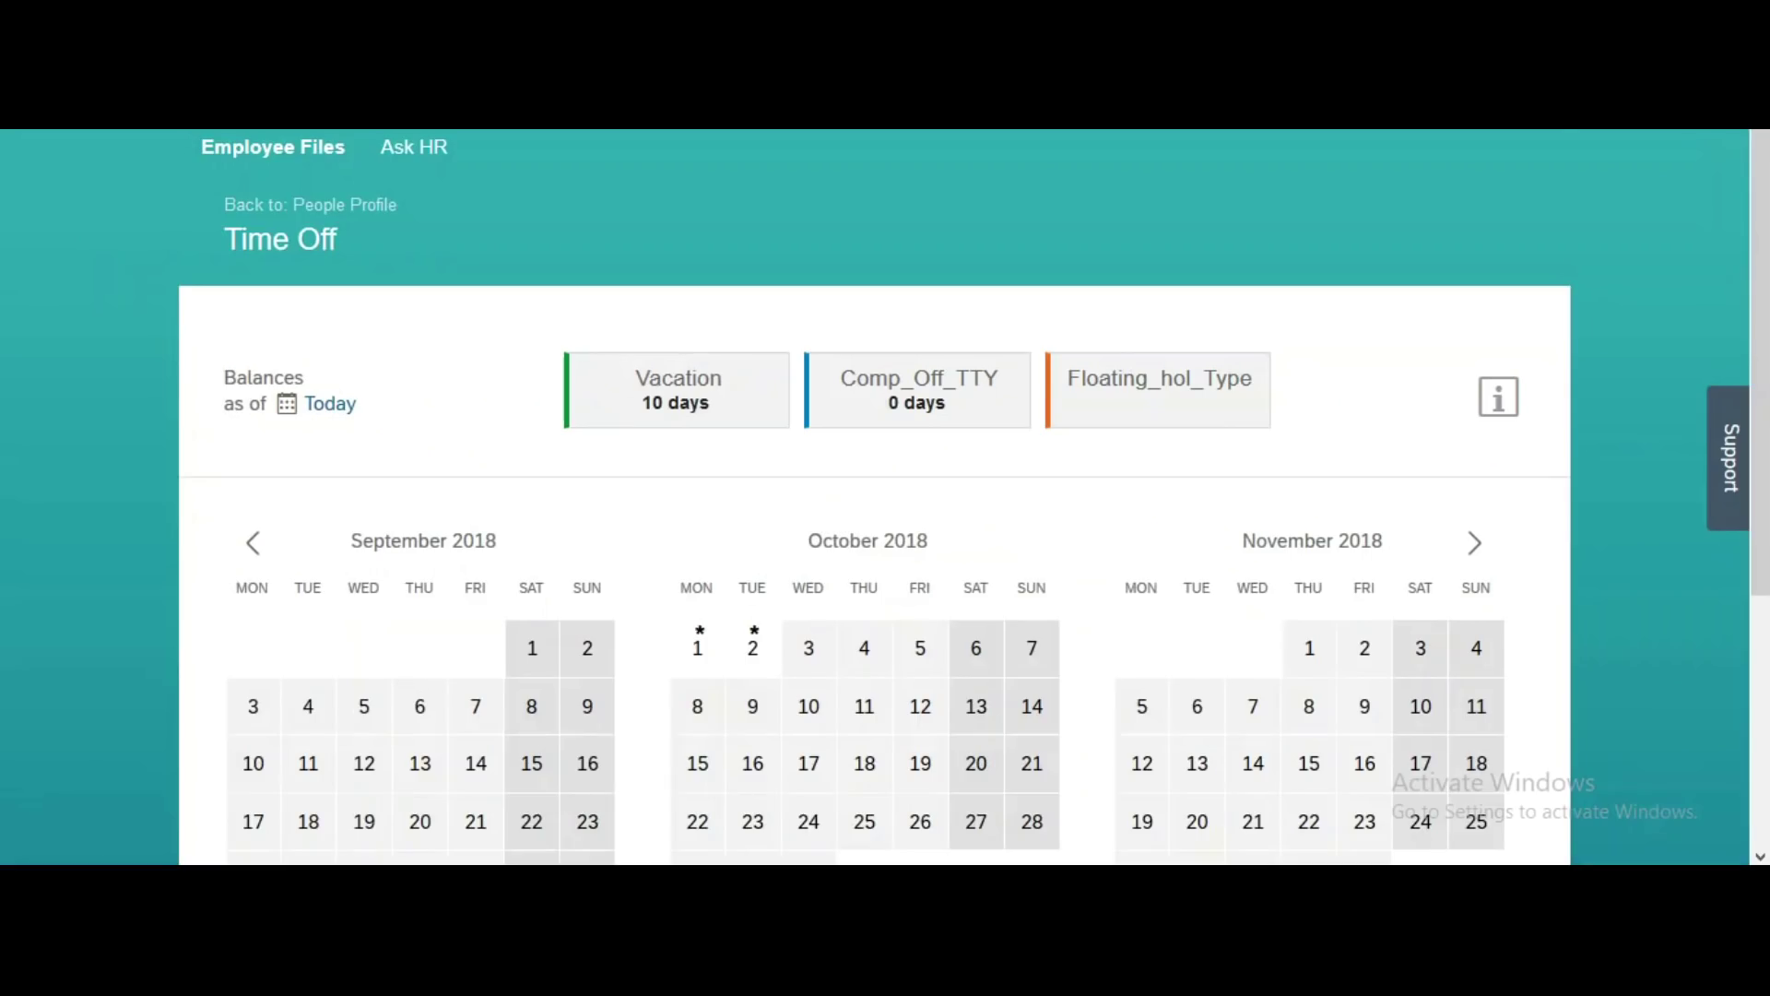
Check the test employee's Floating_hol_Type balance and the holidays marked on 1 and 2 October 2018 in Time Off
scroll(874, 498, "down", 2)
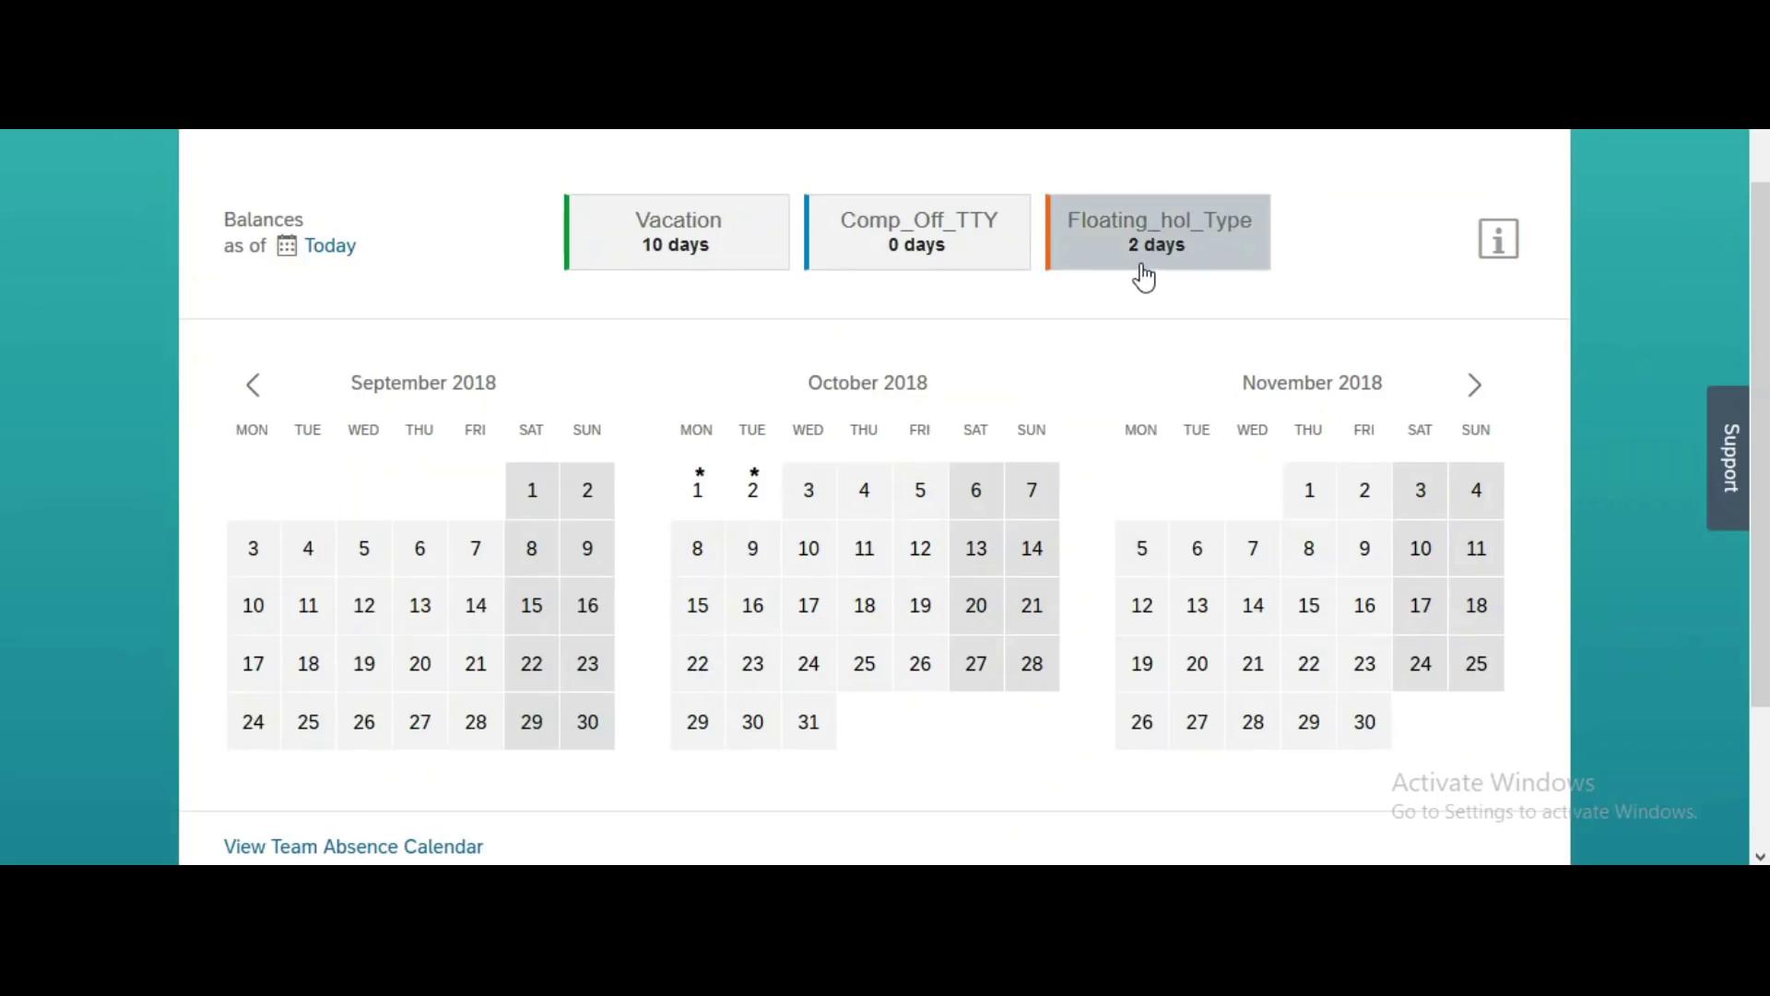
left_click(1199, 245)
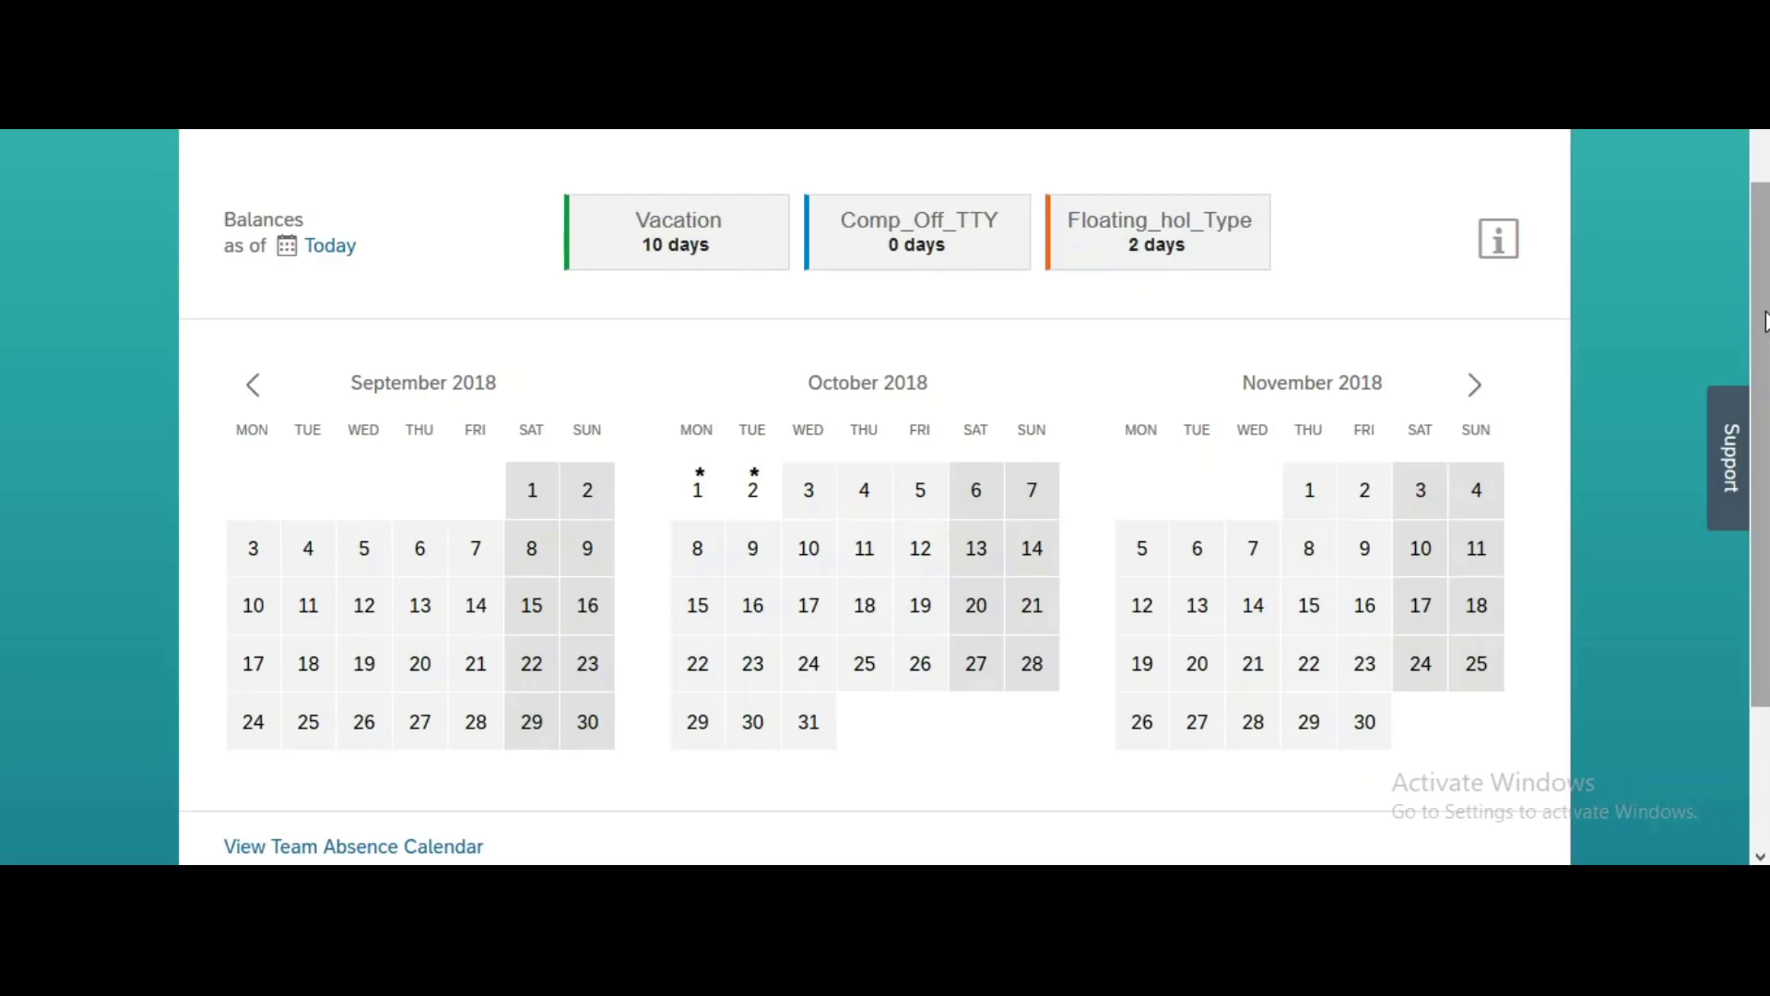
left_click_drag(1766, 321, 1766, 359)
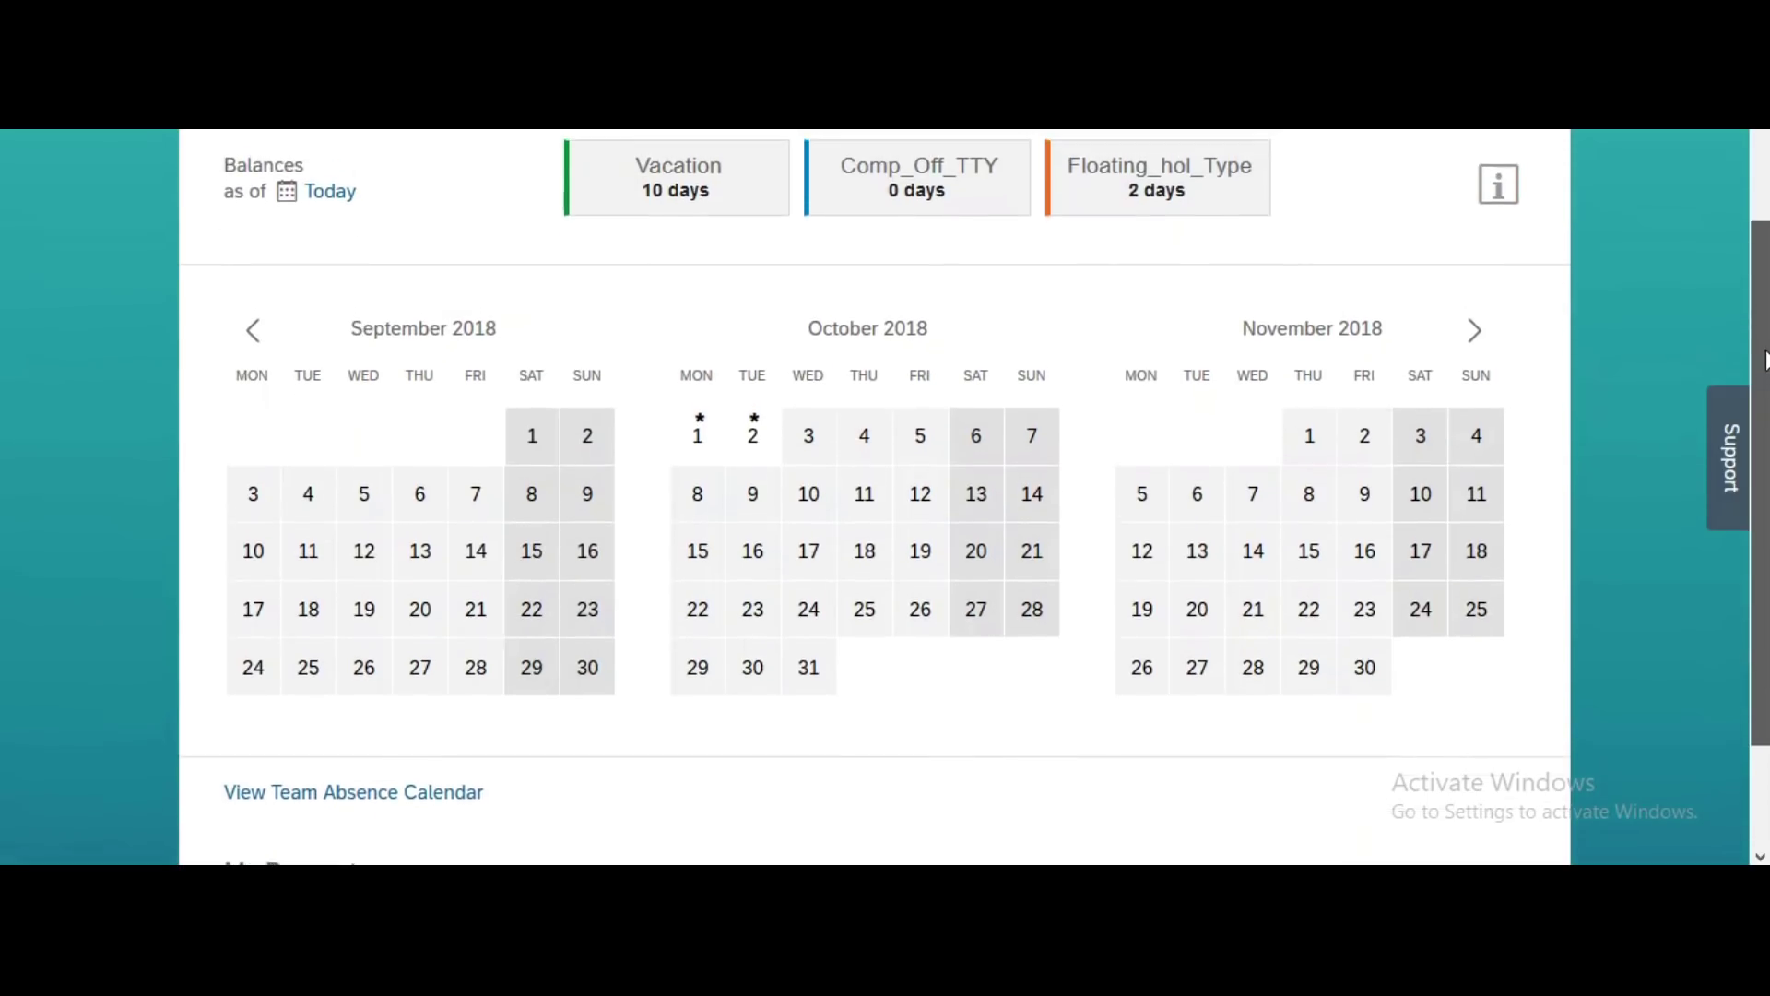
left_click_drag(1764, 360, 1764, 406)
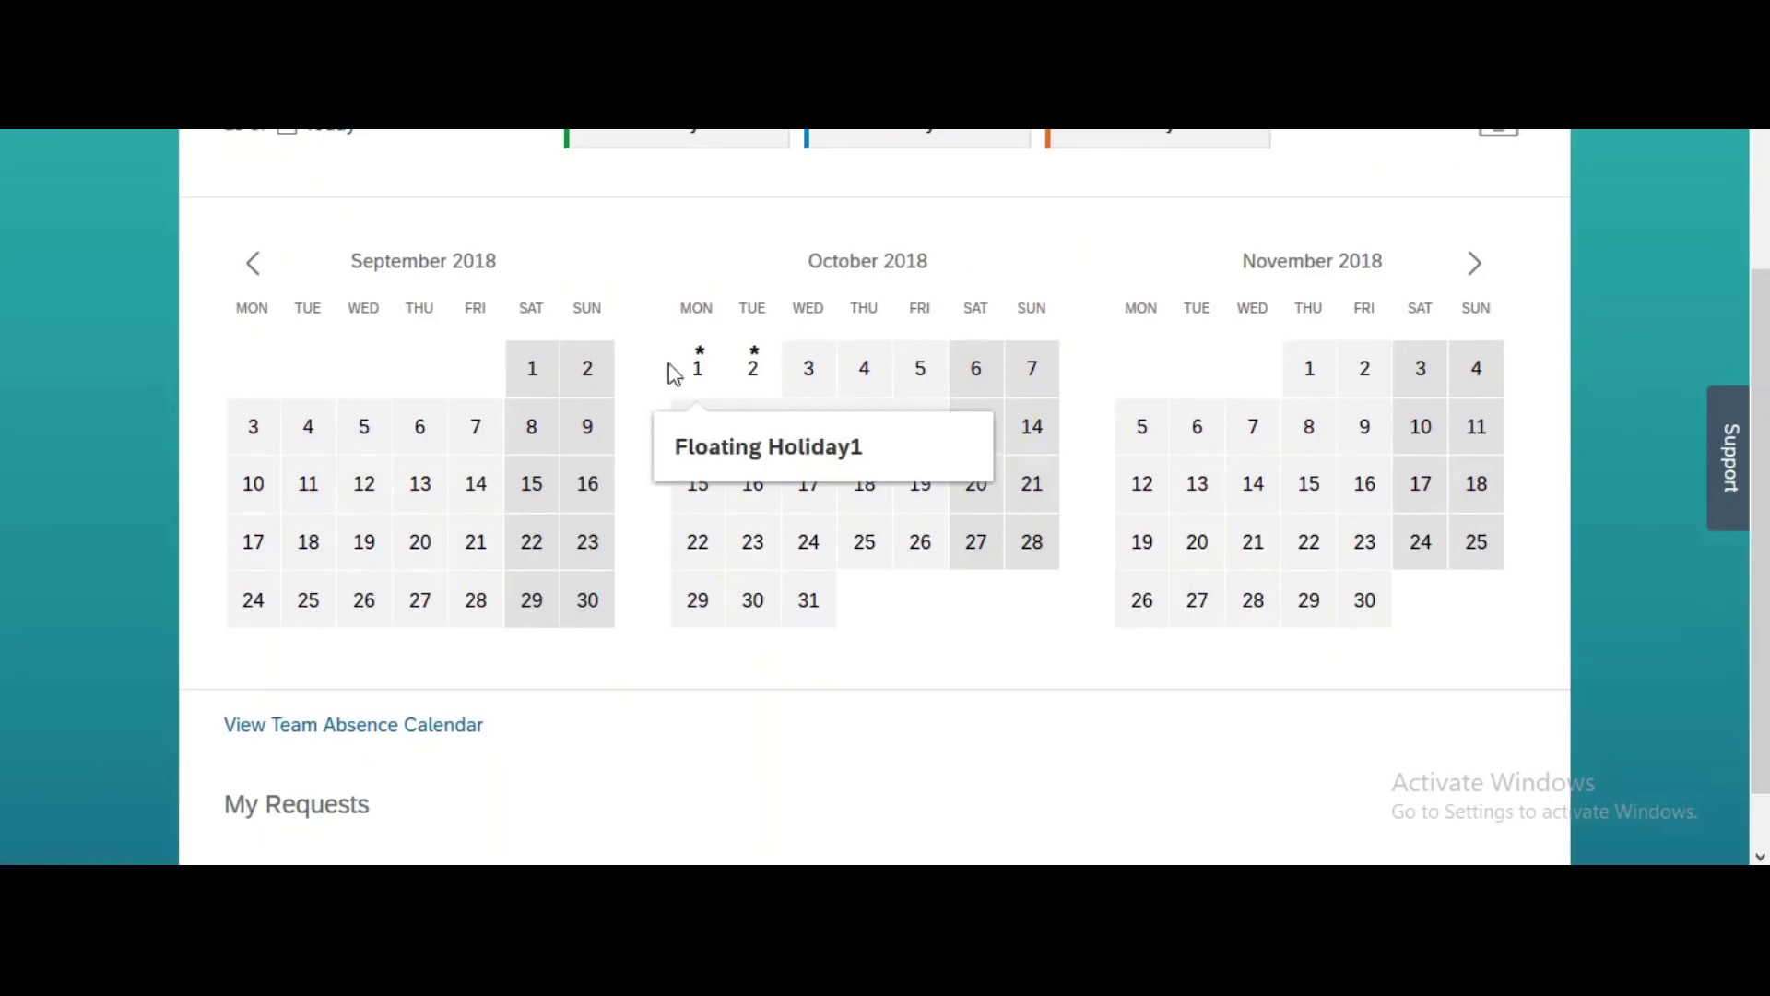
mouse_move(686, 362)
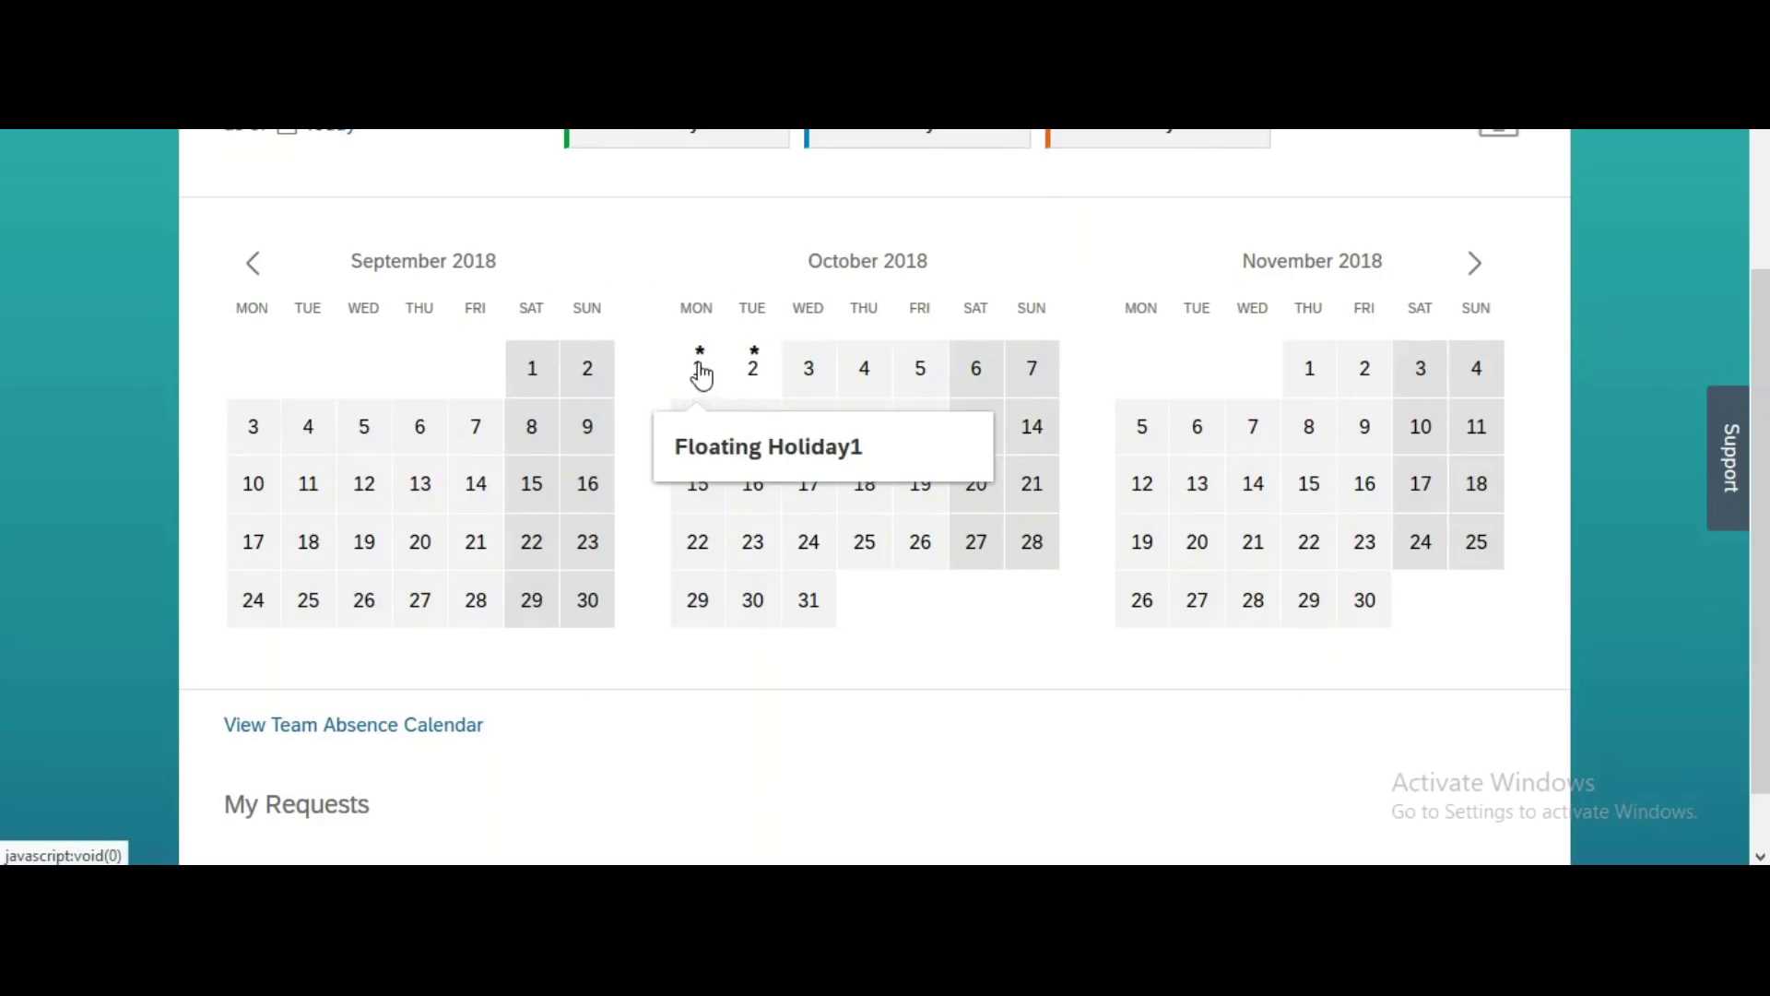
mouse_move(752, 395)
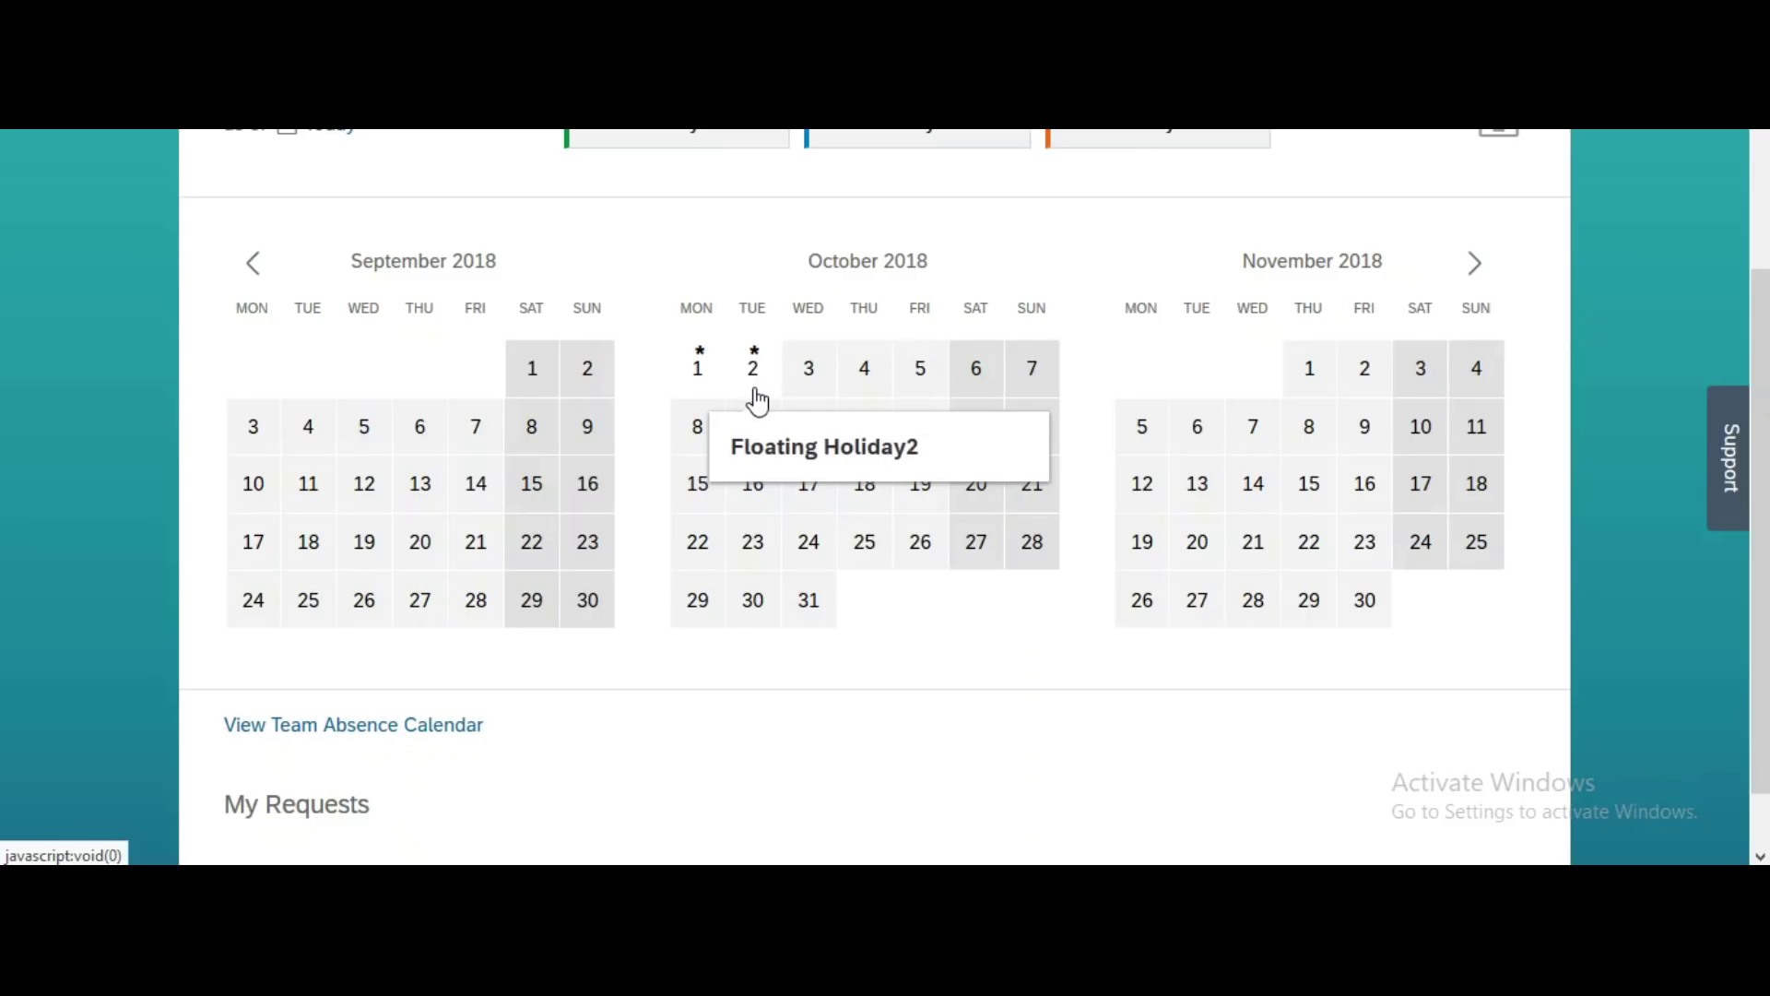
Browse the Time Off calendar back to April 2018, examine the holiday marked on 28 May, and return to October 2018
left_click(252, 270)
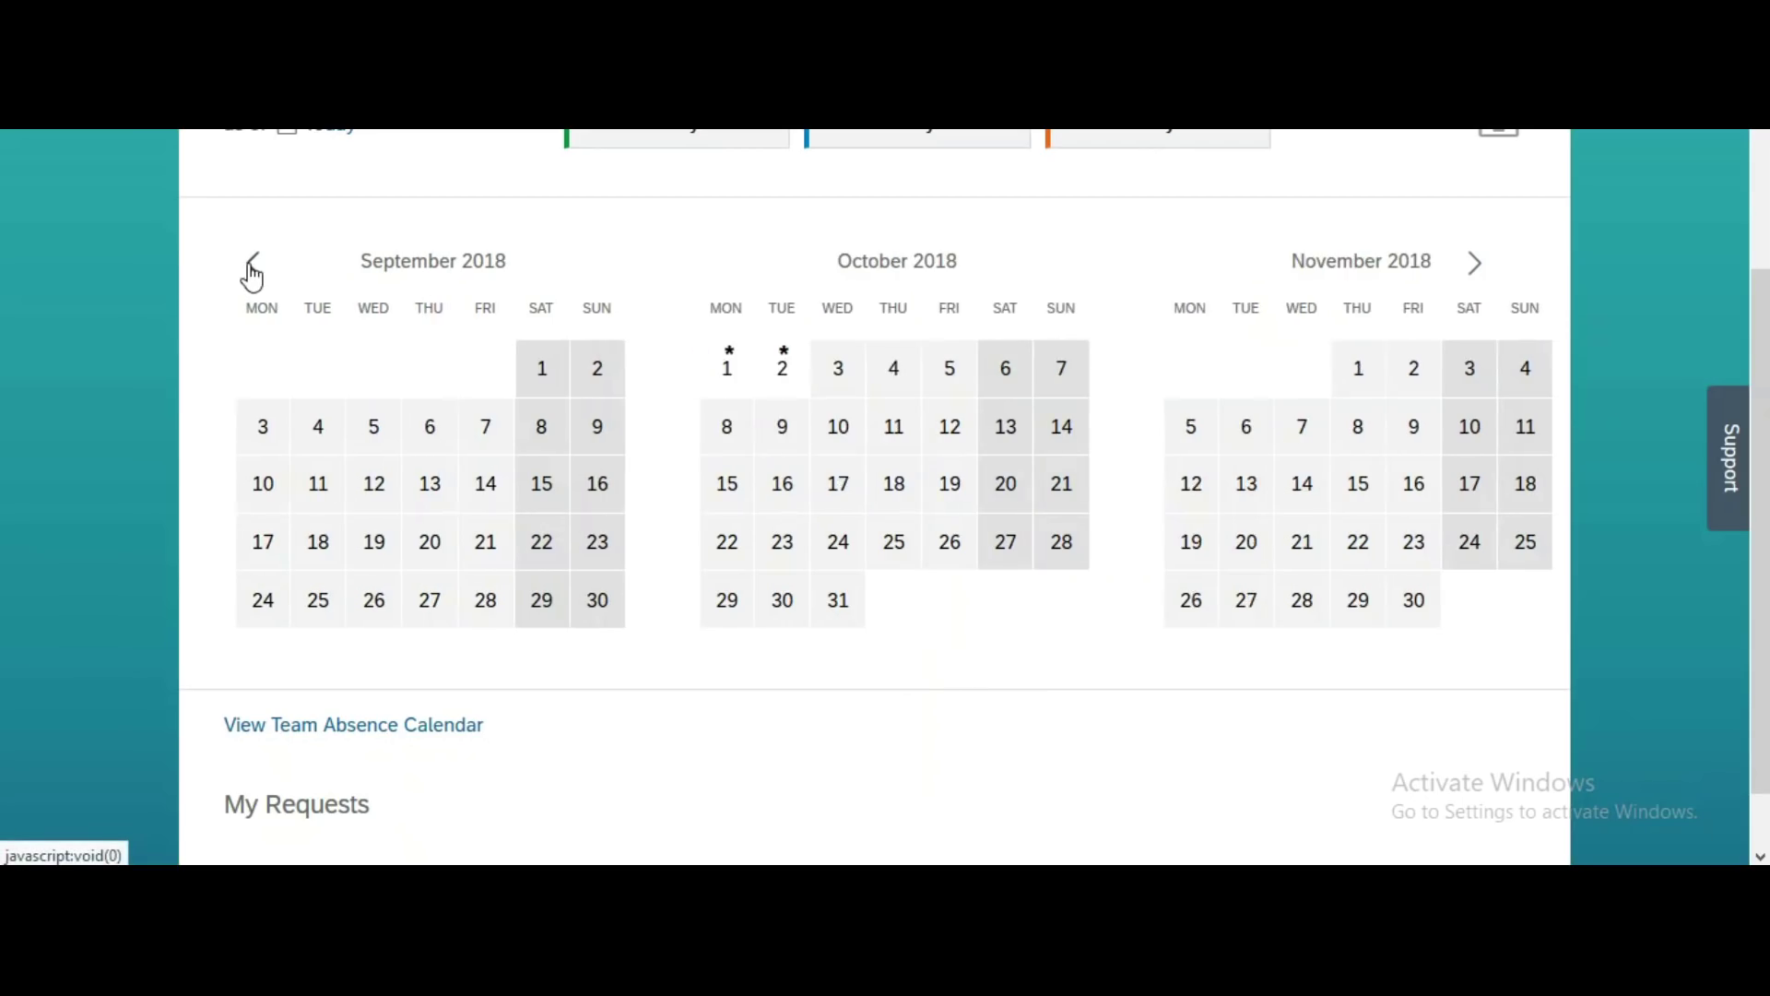
left_click(252, 269)
left_click(251, 270)
left_click(251, 269)
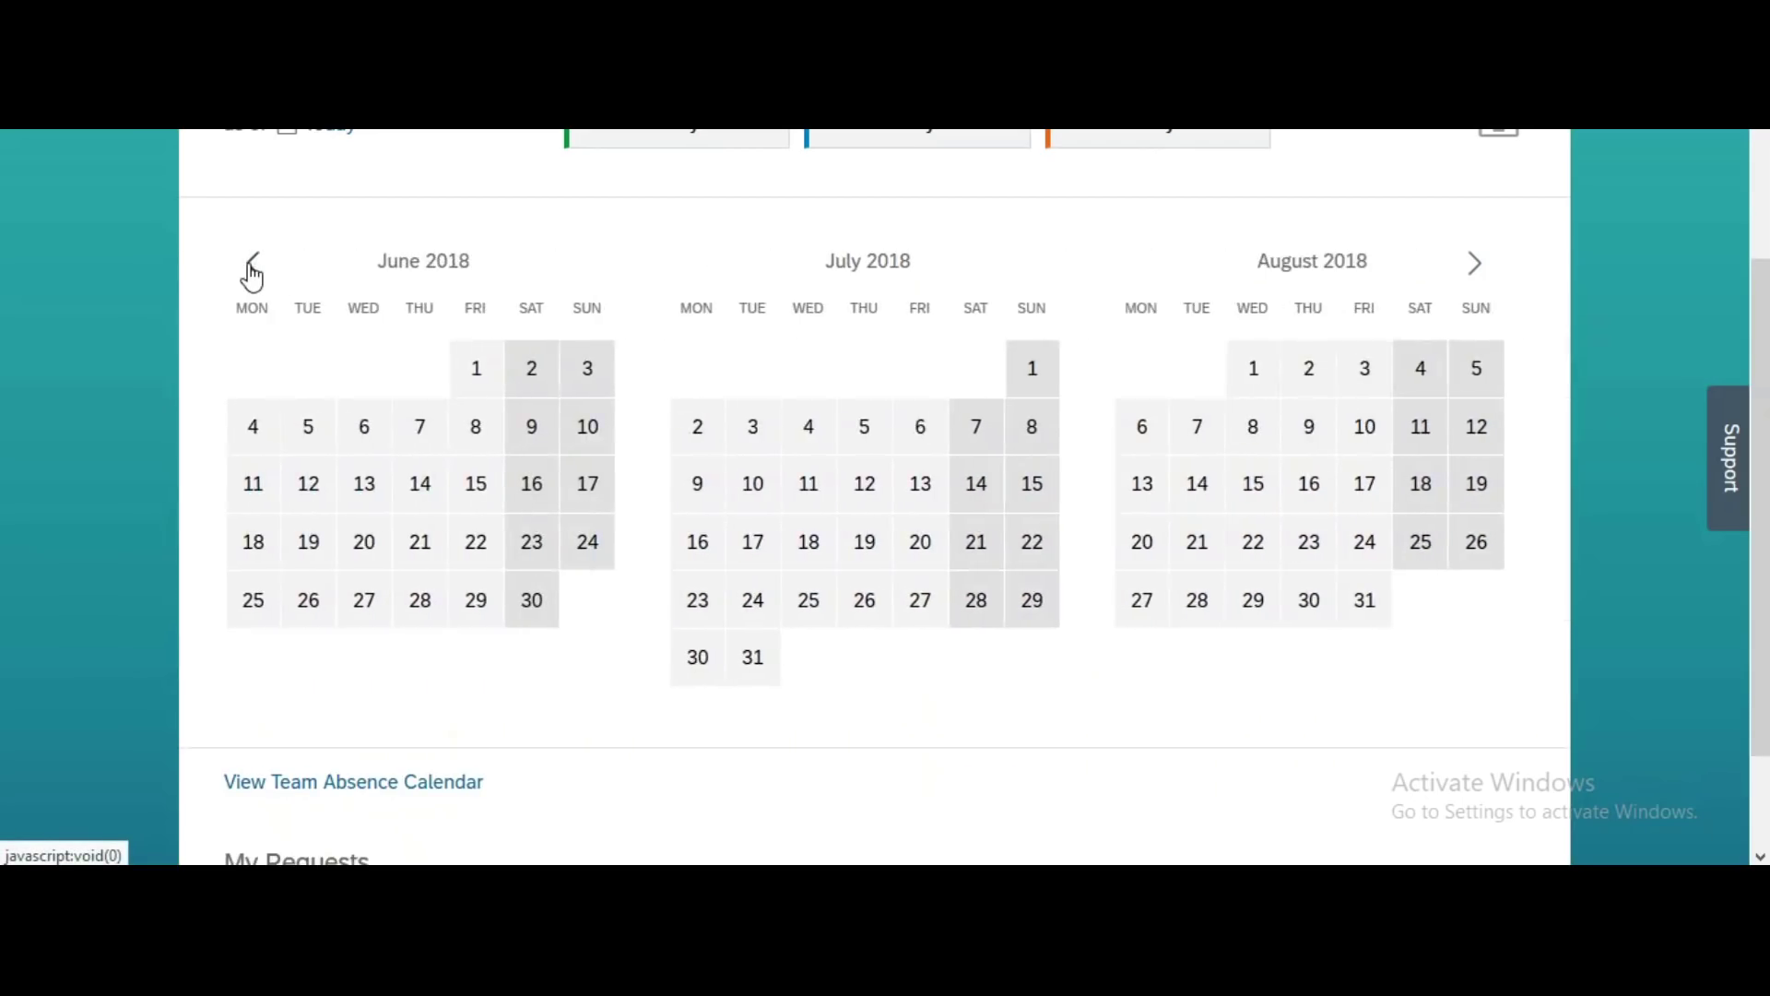
left_click(252, 269)
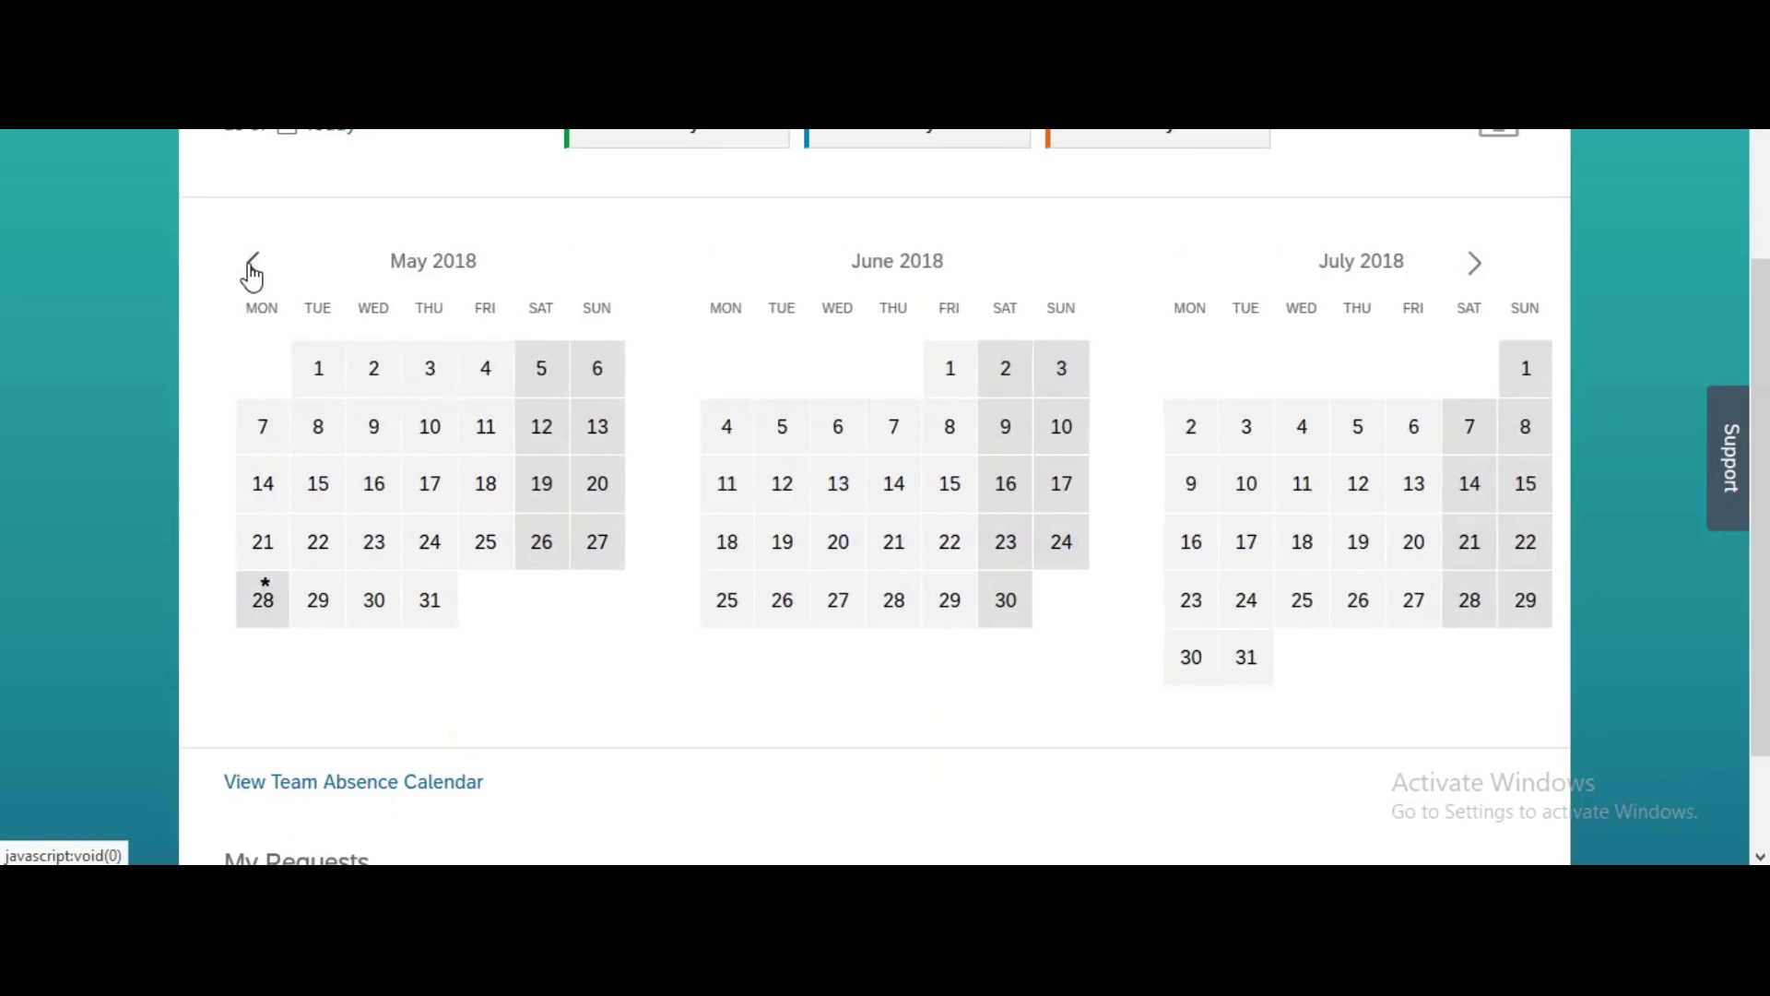
left_click(252, 269)
mouse_move(698, 609)
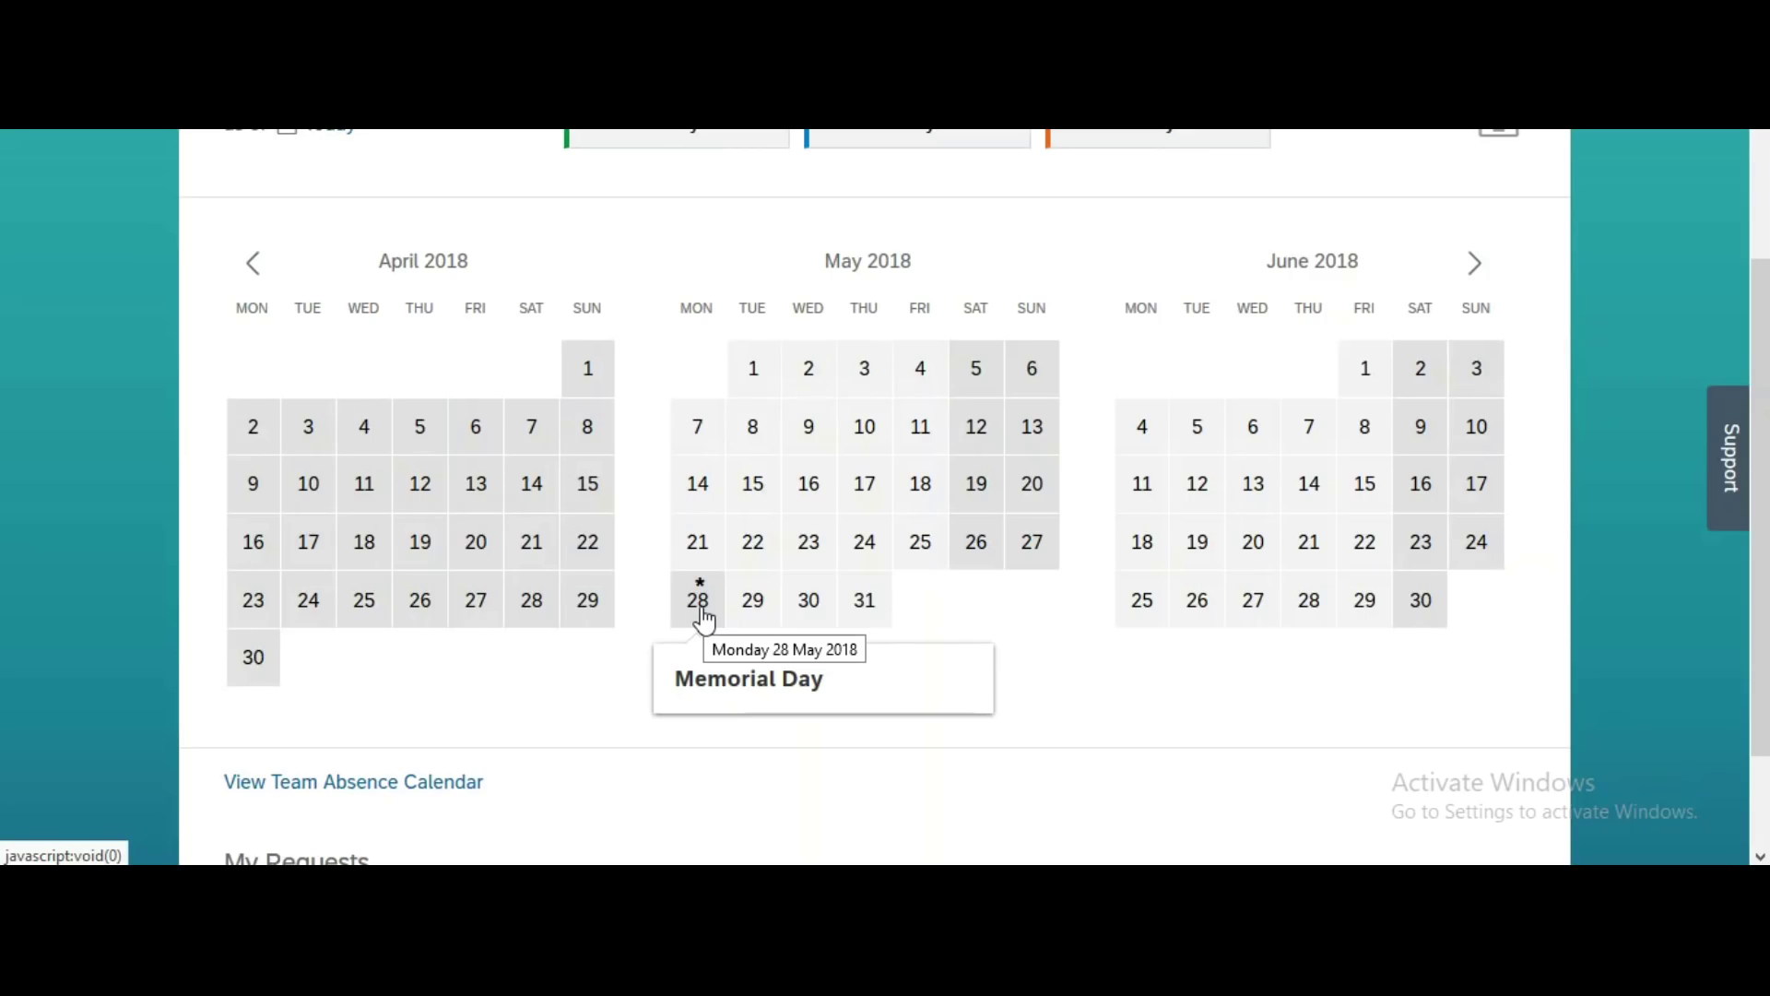
left_click(1477, 265)
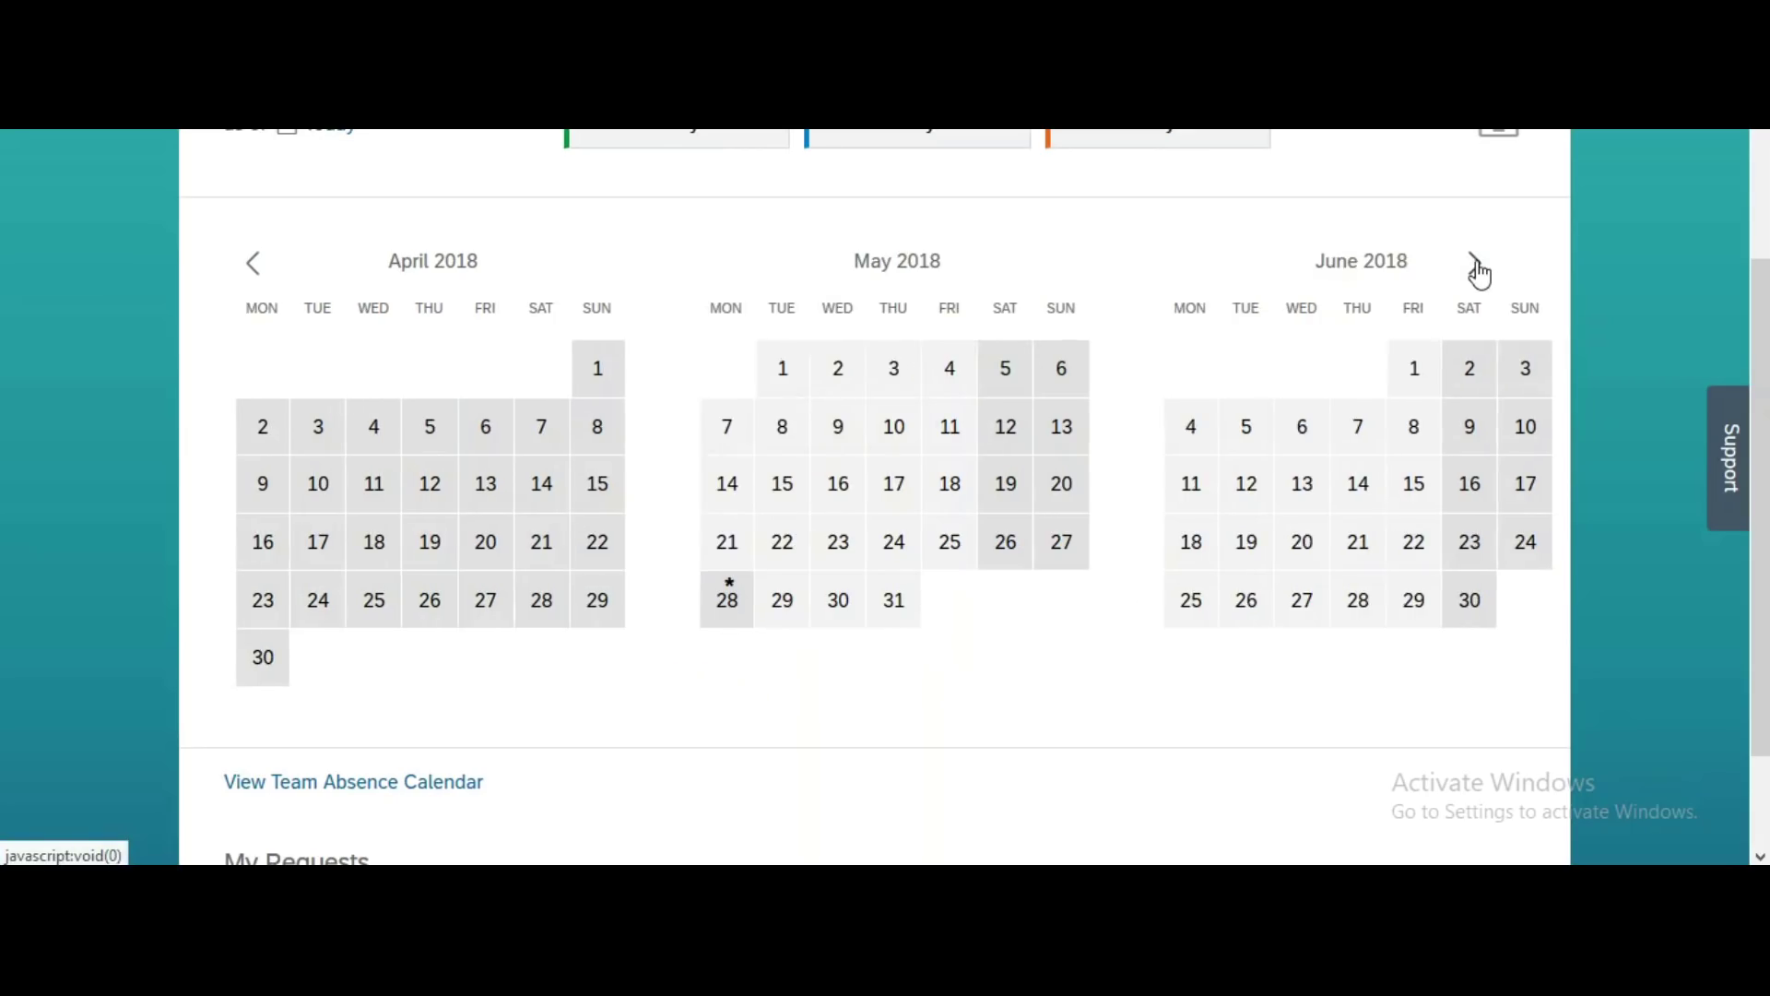
left_click(1476, 264)
left_click(1476, 265)
left_click(1476, 265)
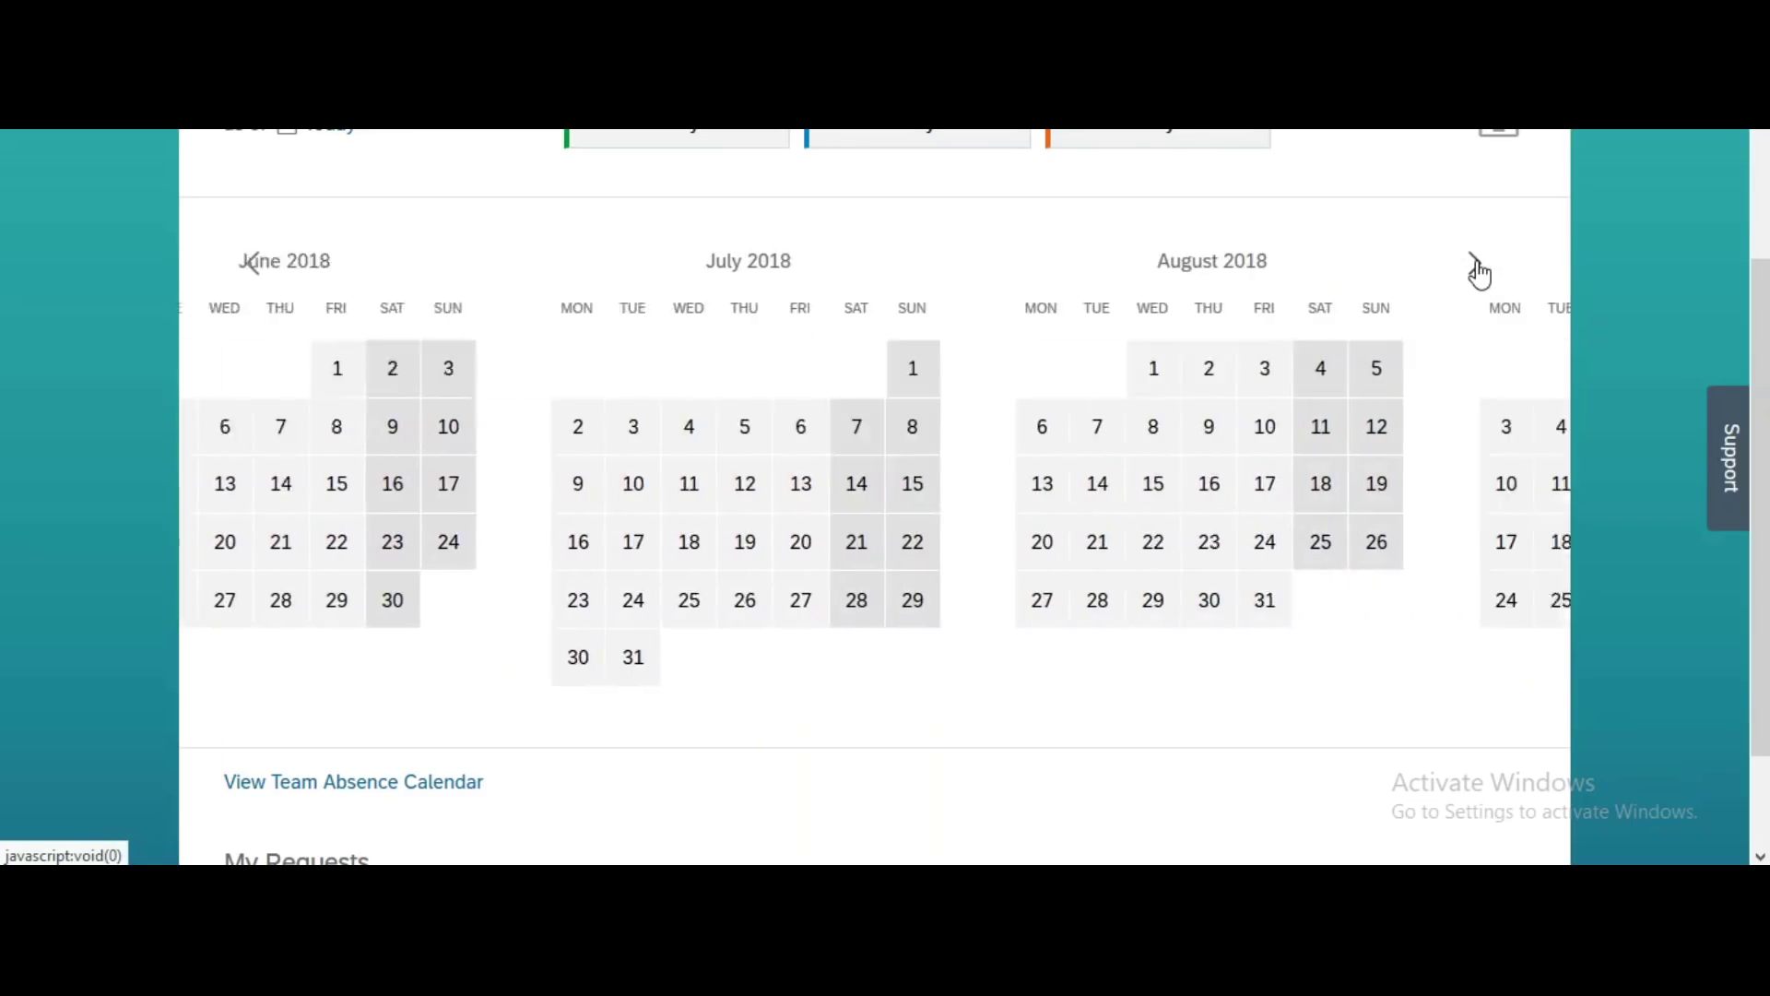
left_click(1476, 265)
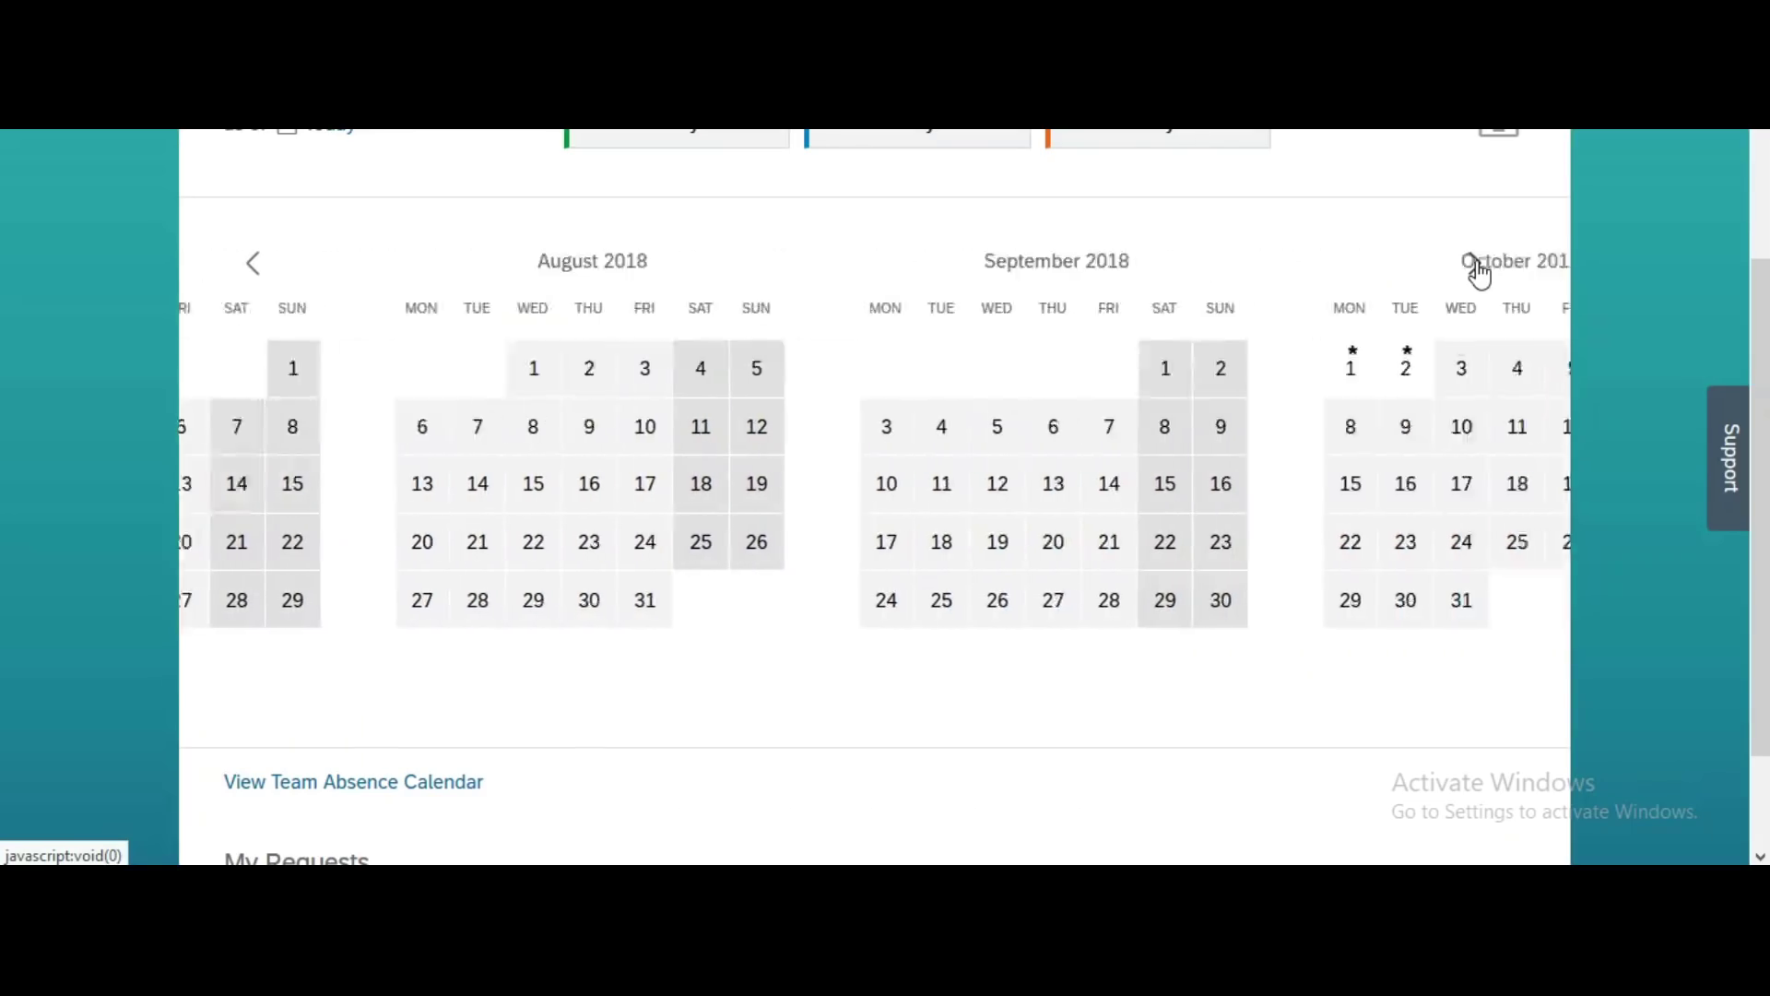
mouse_move(1167, 388)
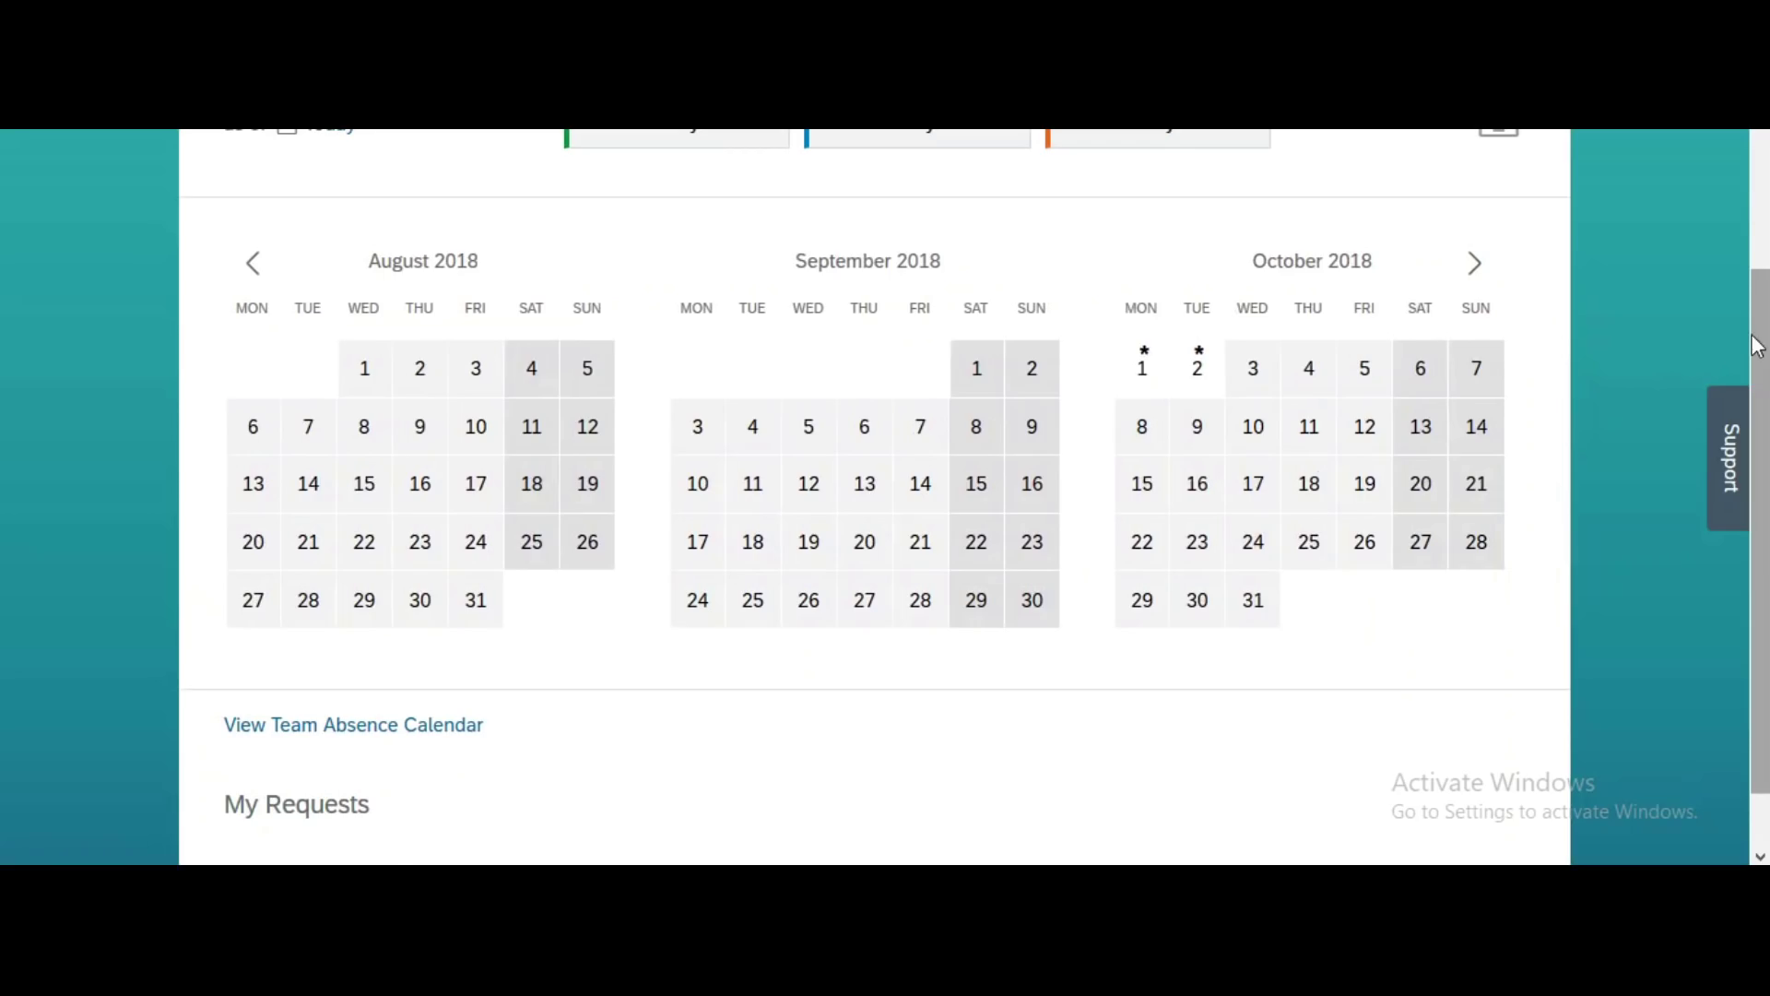
Start a Floating_hol_Type request for 3 October 2018 and check the request form's validation
left_click_drag(1756, 346, 1762, 392)
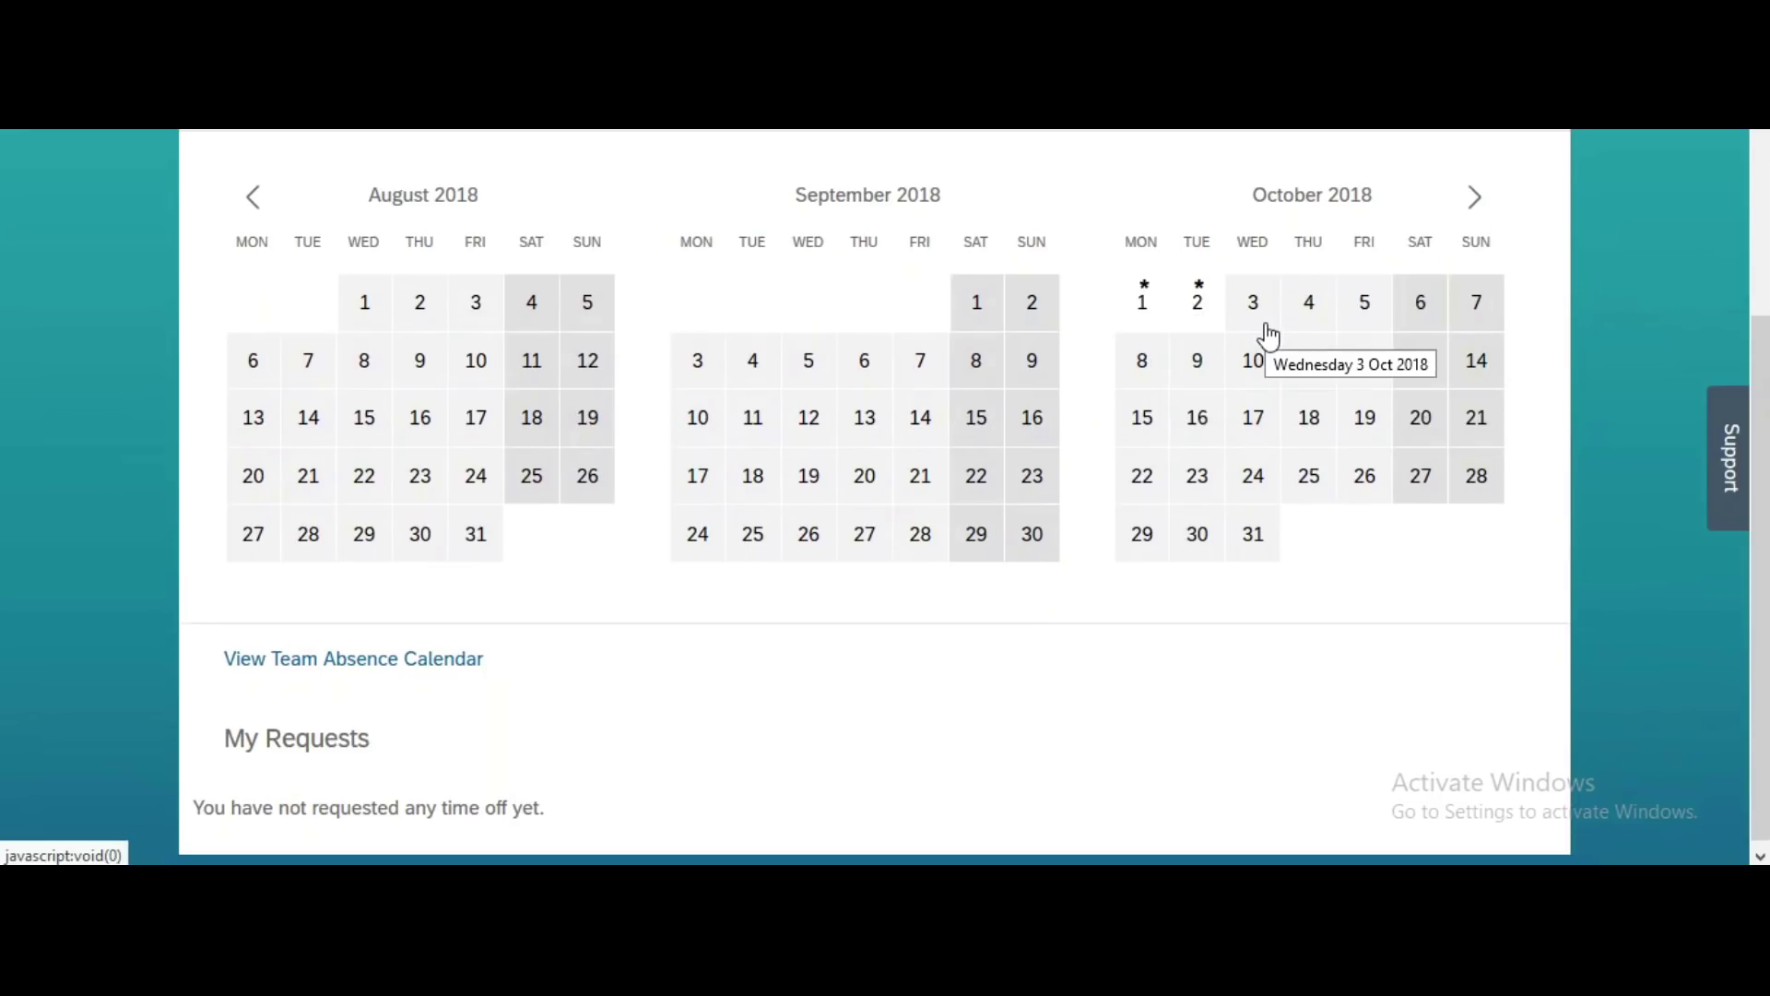
left_click(864, 534)
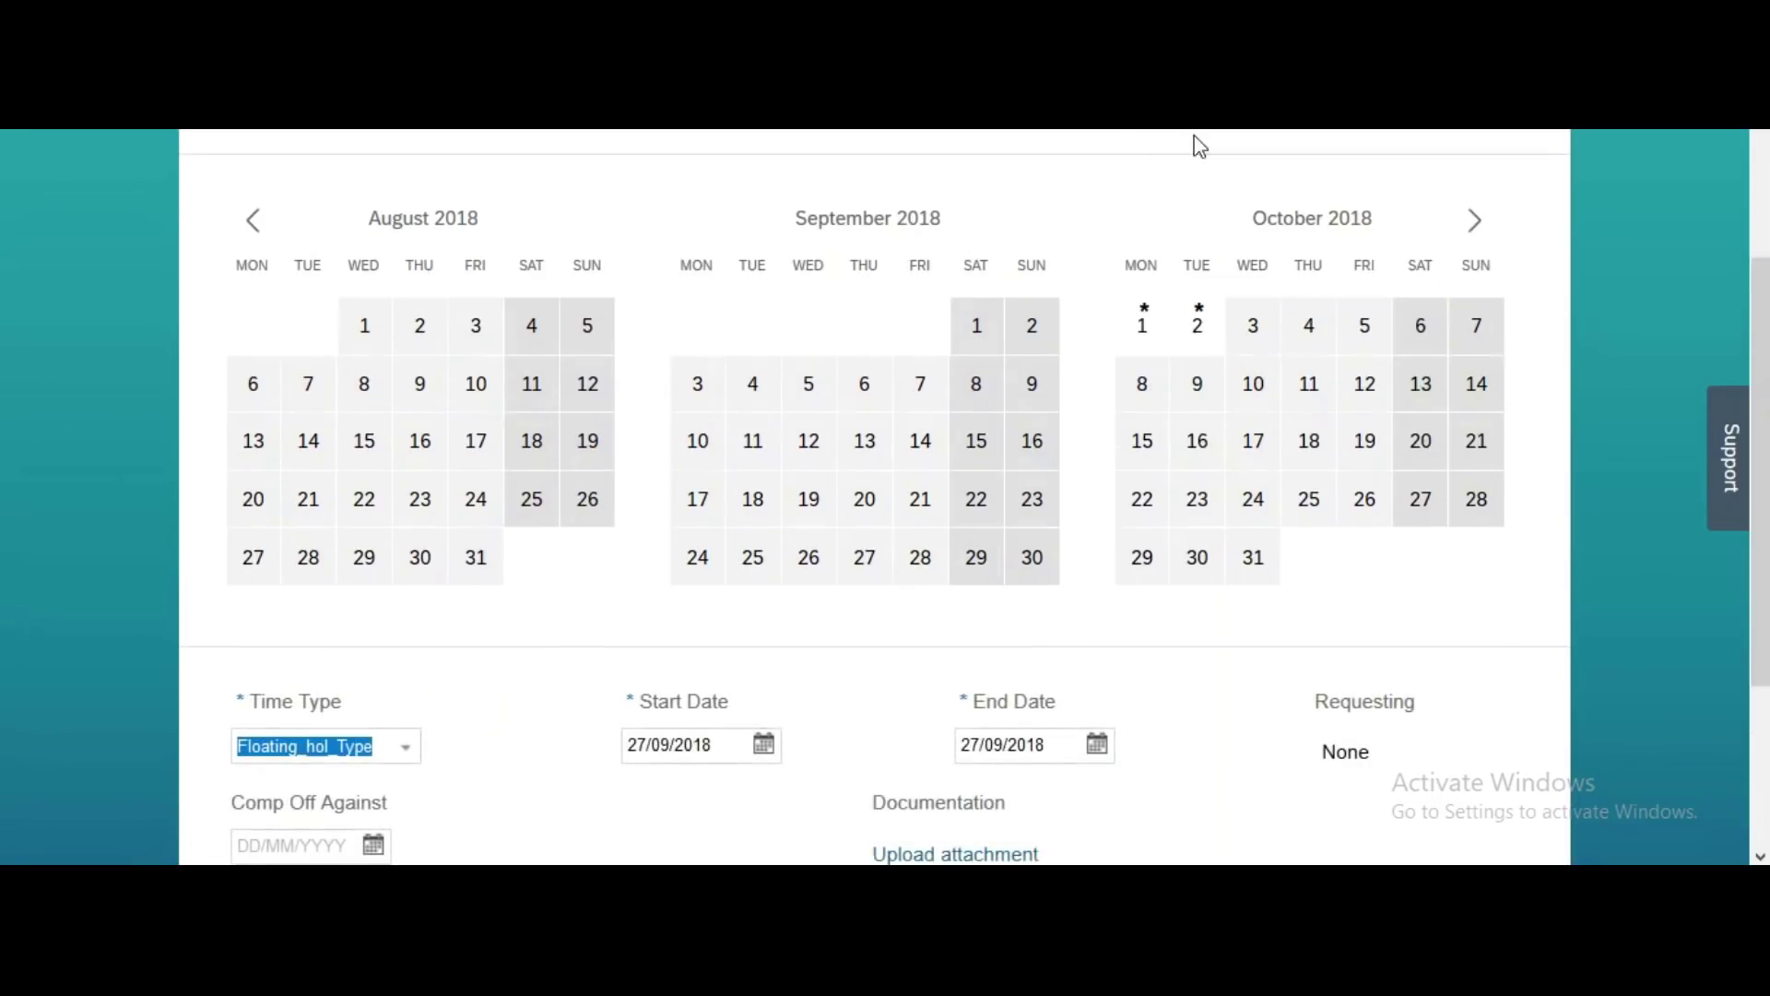
scroll(1762, 351, "up", 2)
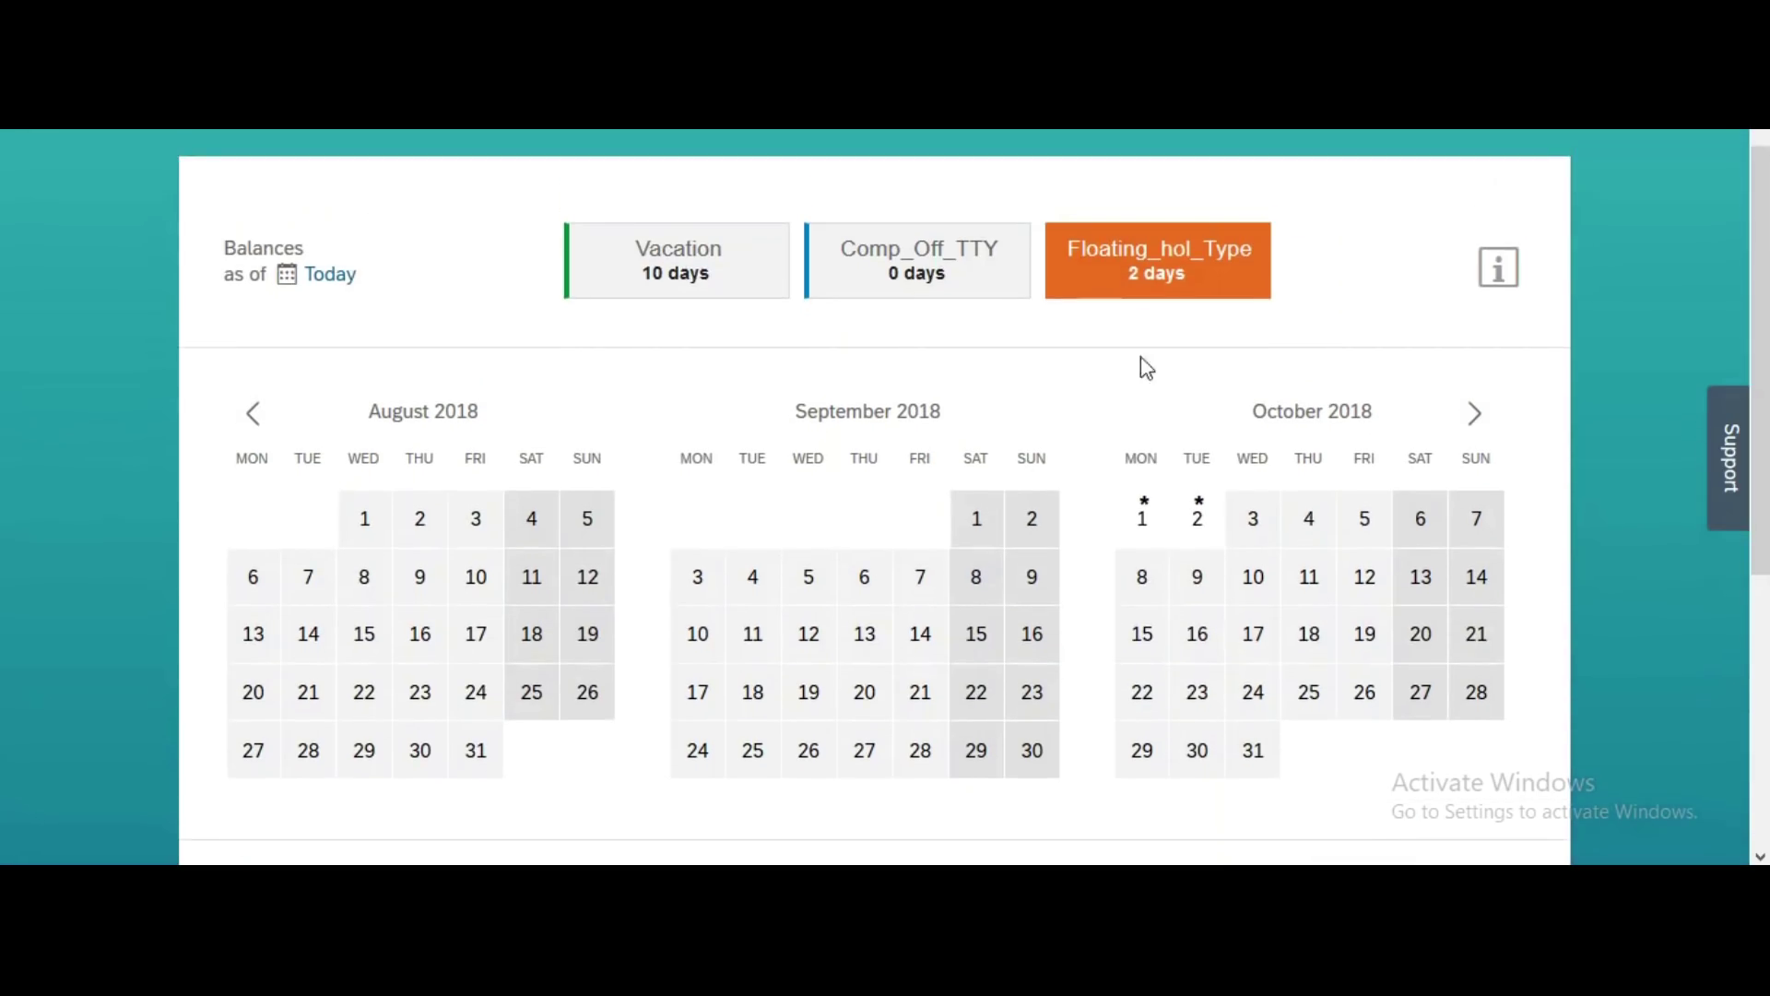
scroll(1761, 276, "down", 2)
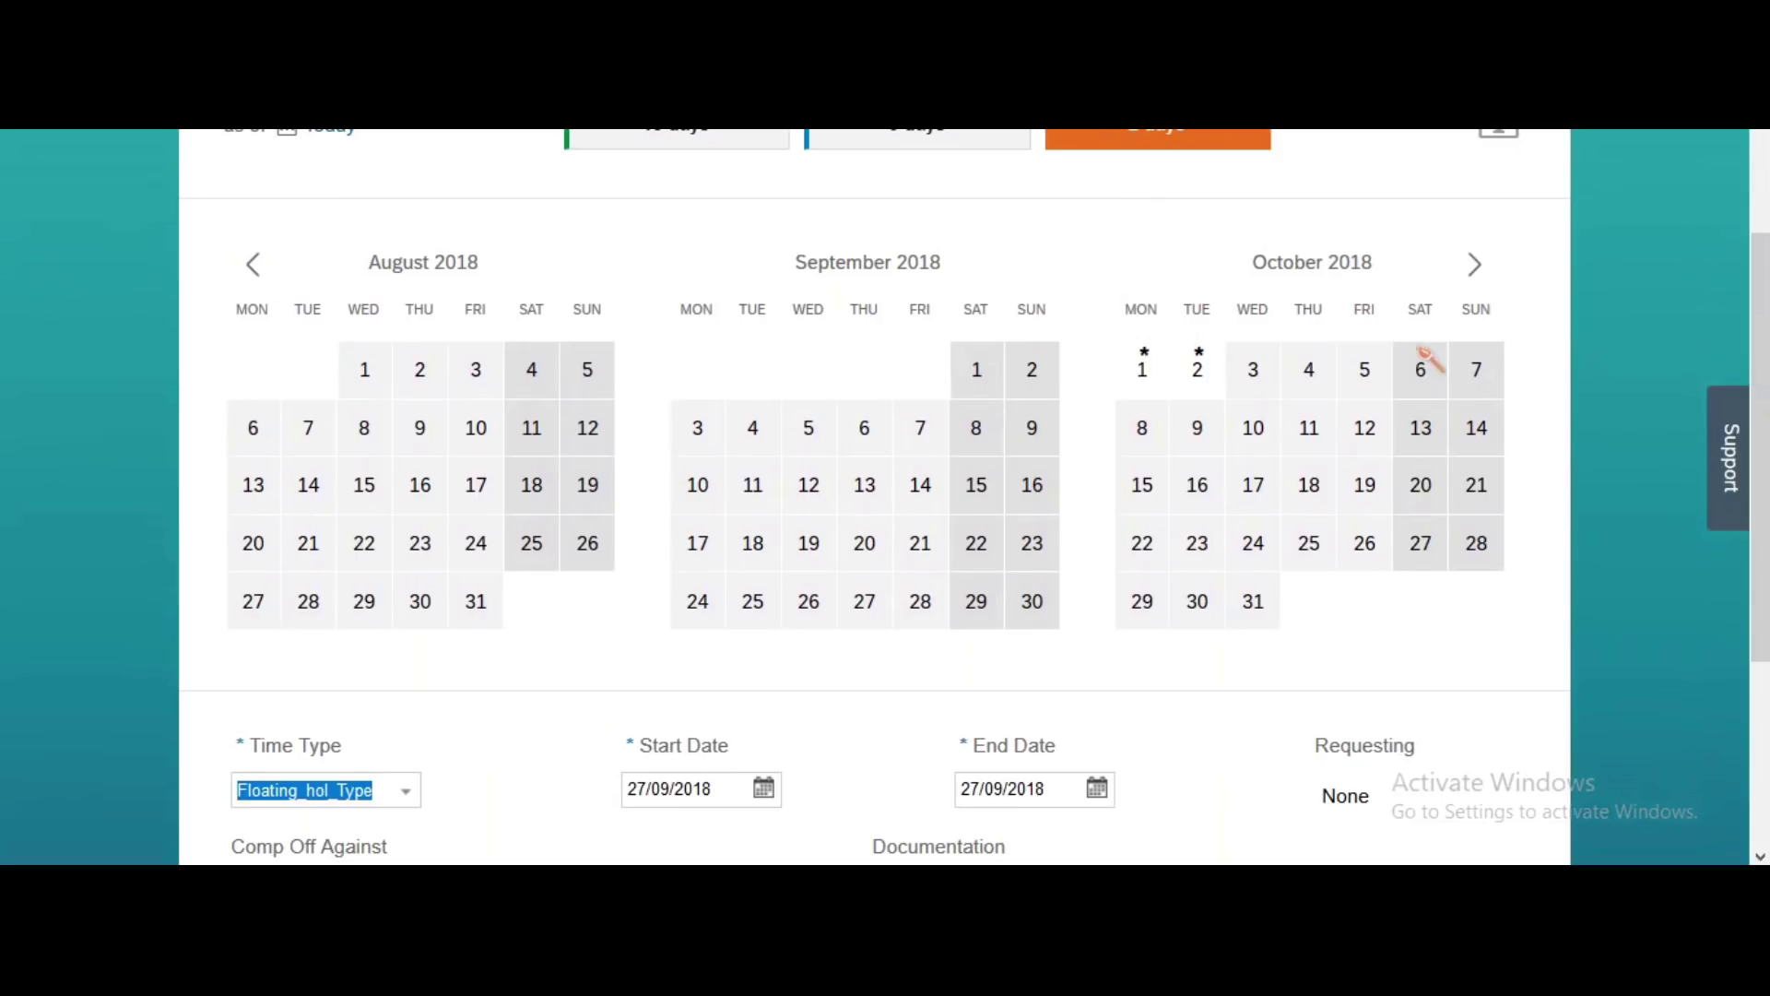
left_click(1260, 371)
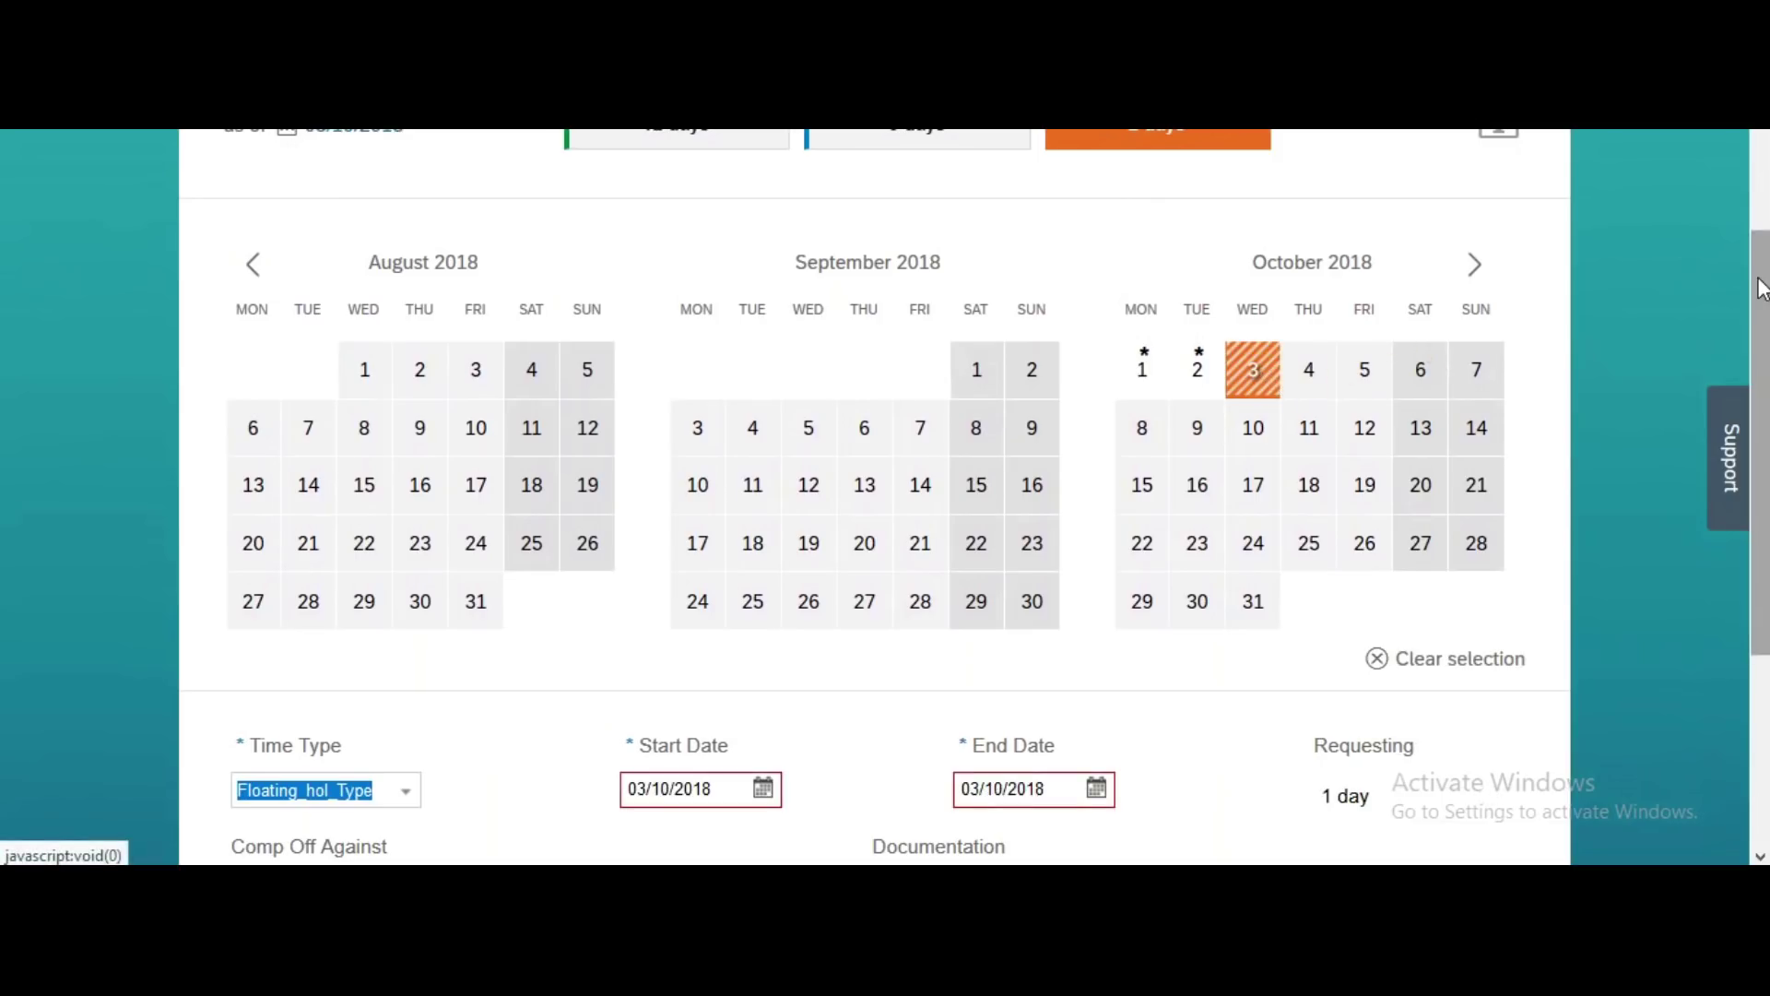
scroll(1263, 373, "down", 1)
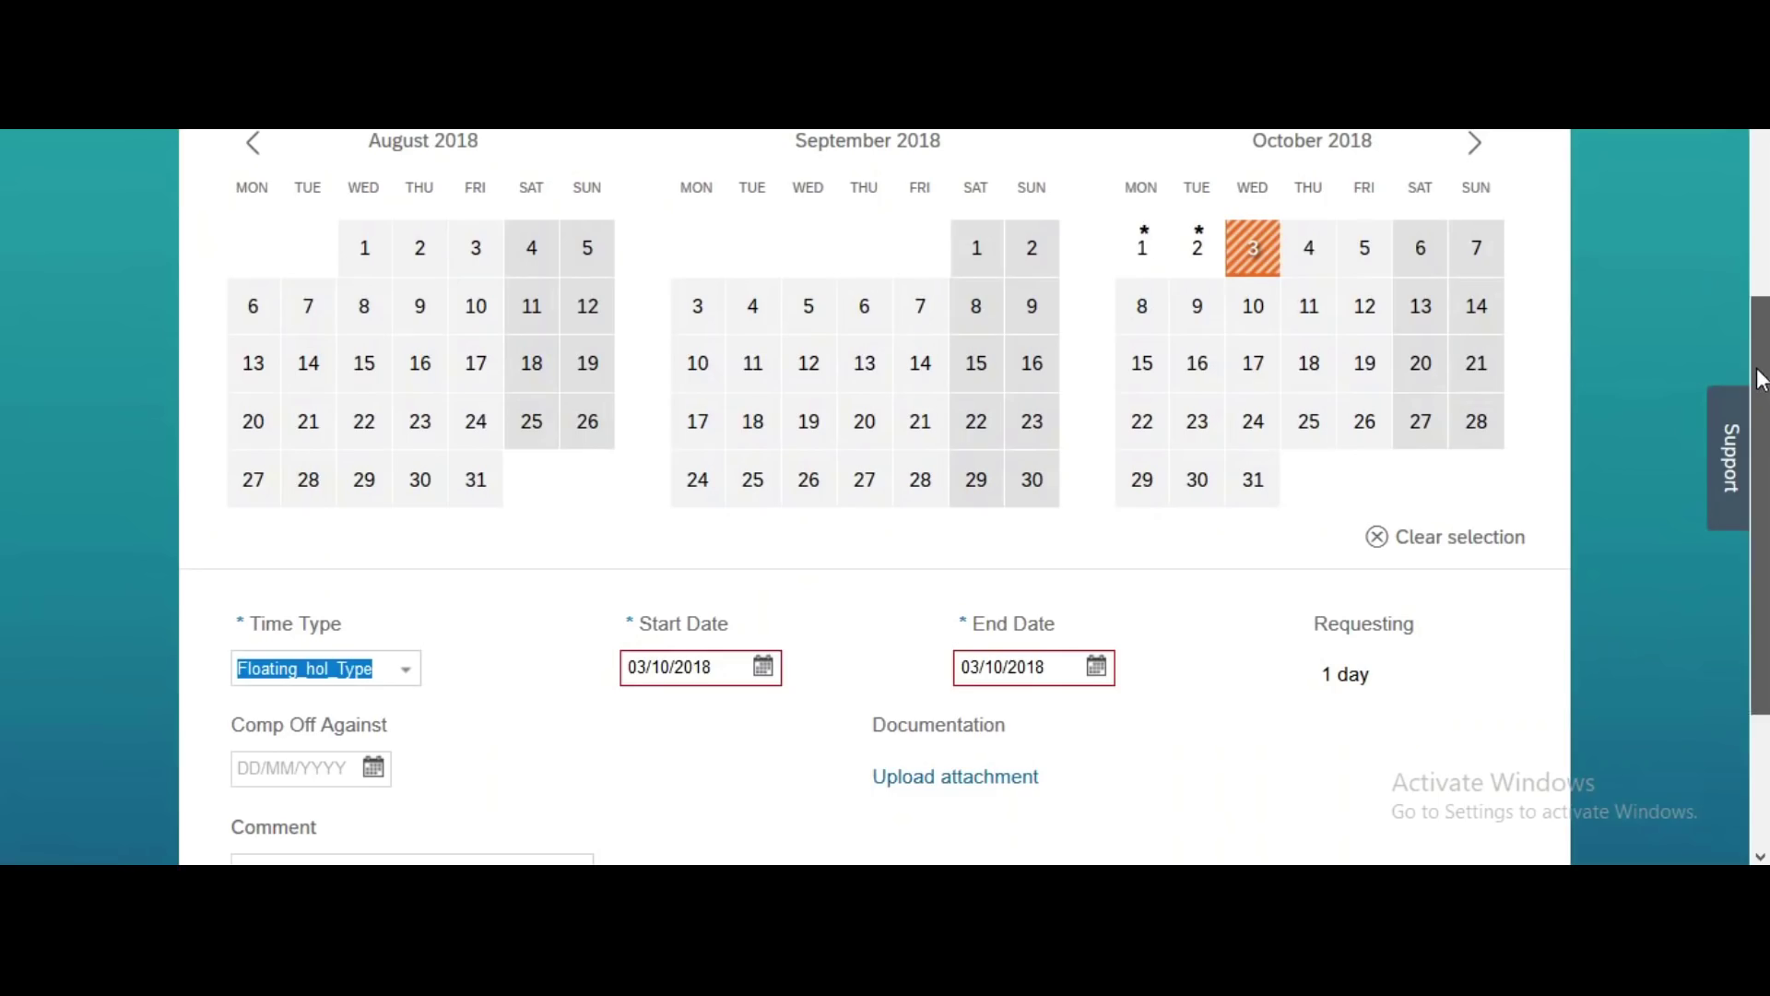
scroll(1761, 378, "down", 1)
scroll(1763, 544, "down", 1)
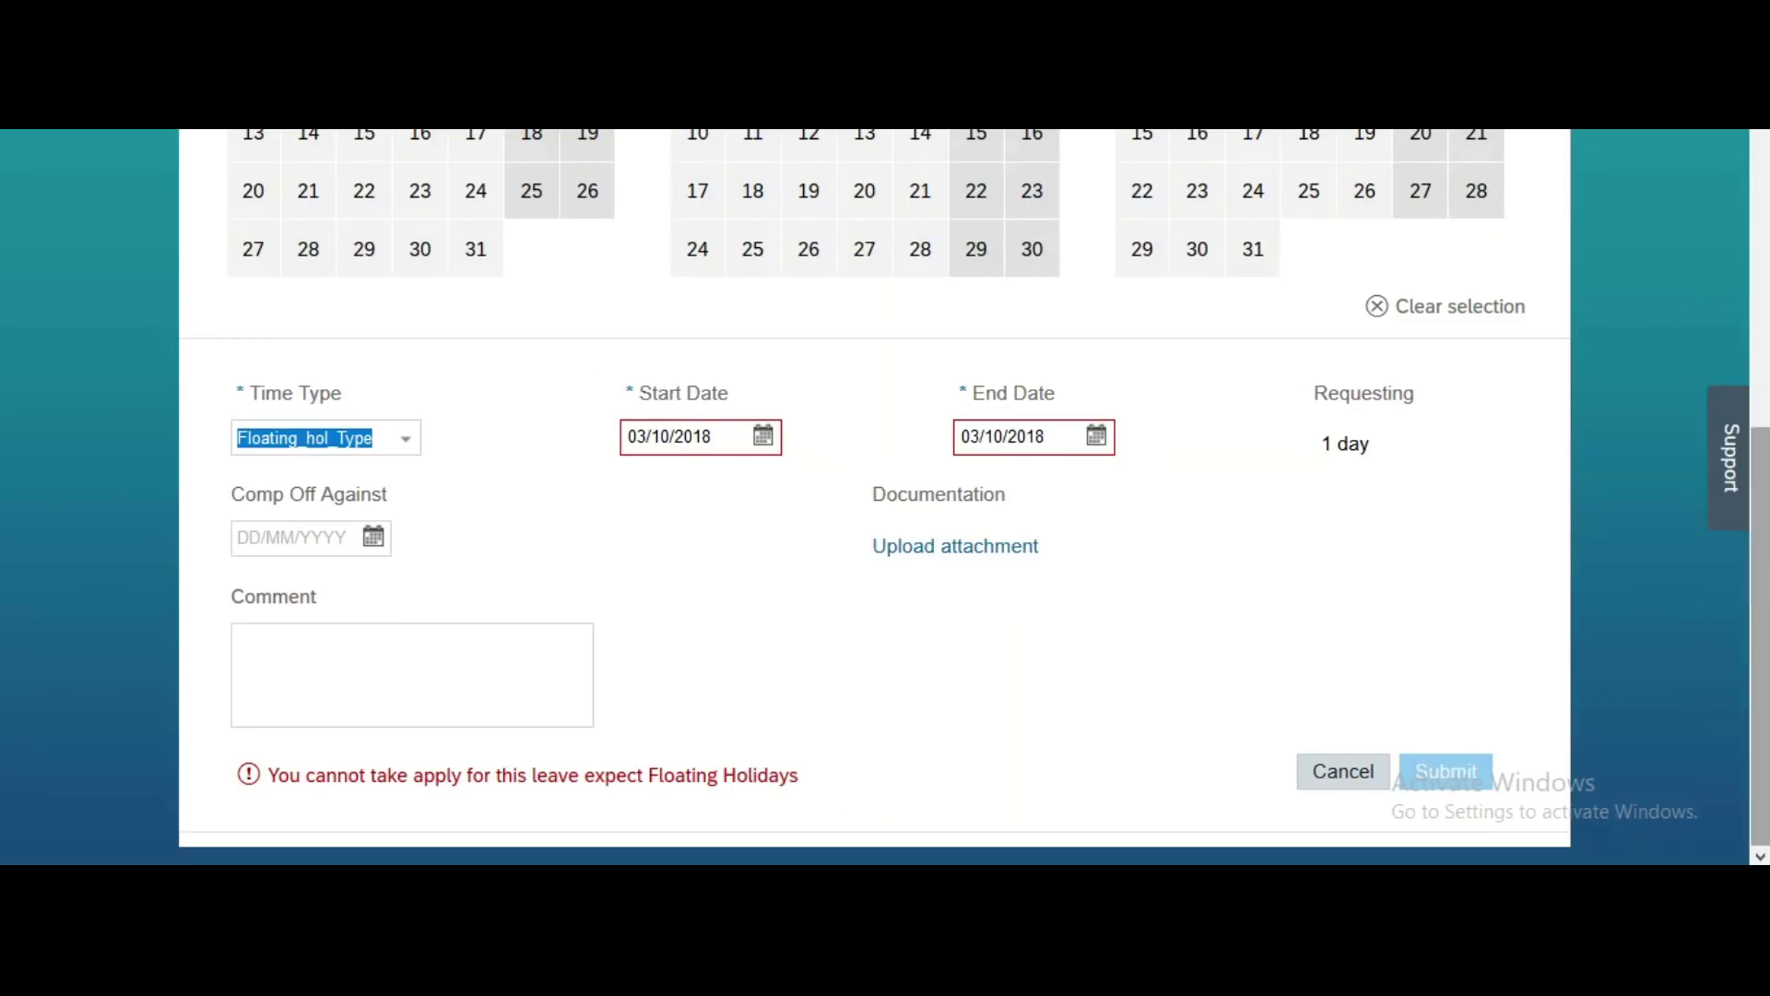
Set both the start date and end date of the Floating_hol_Type request to 01/10/2018
scroll(974, 496, "up", 2)
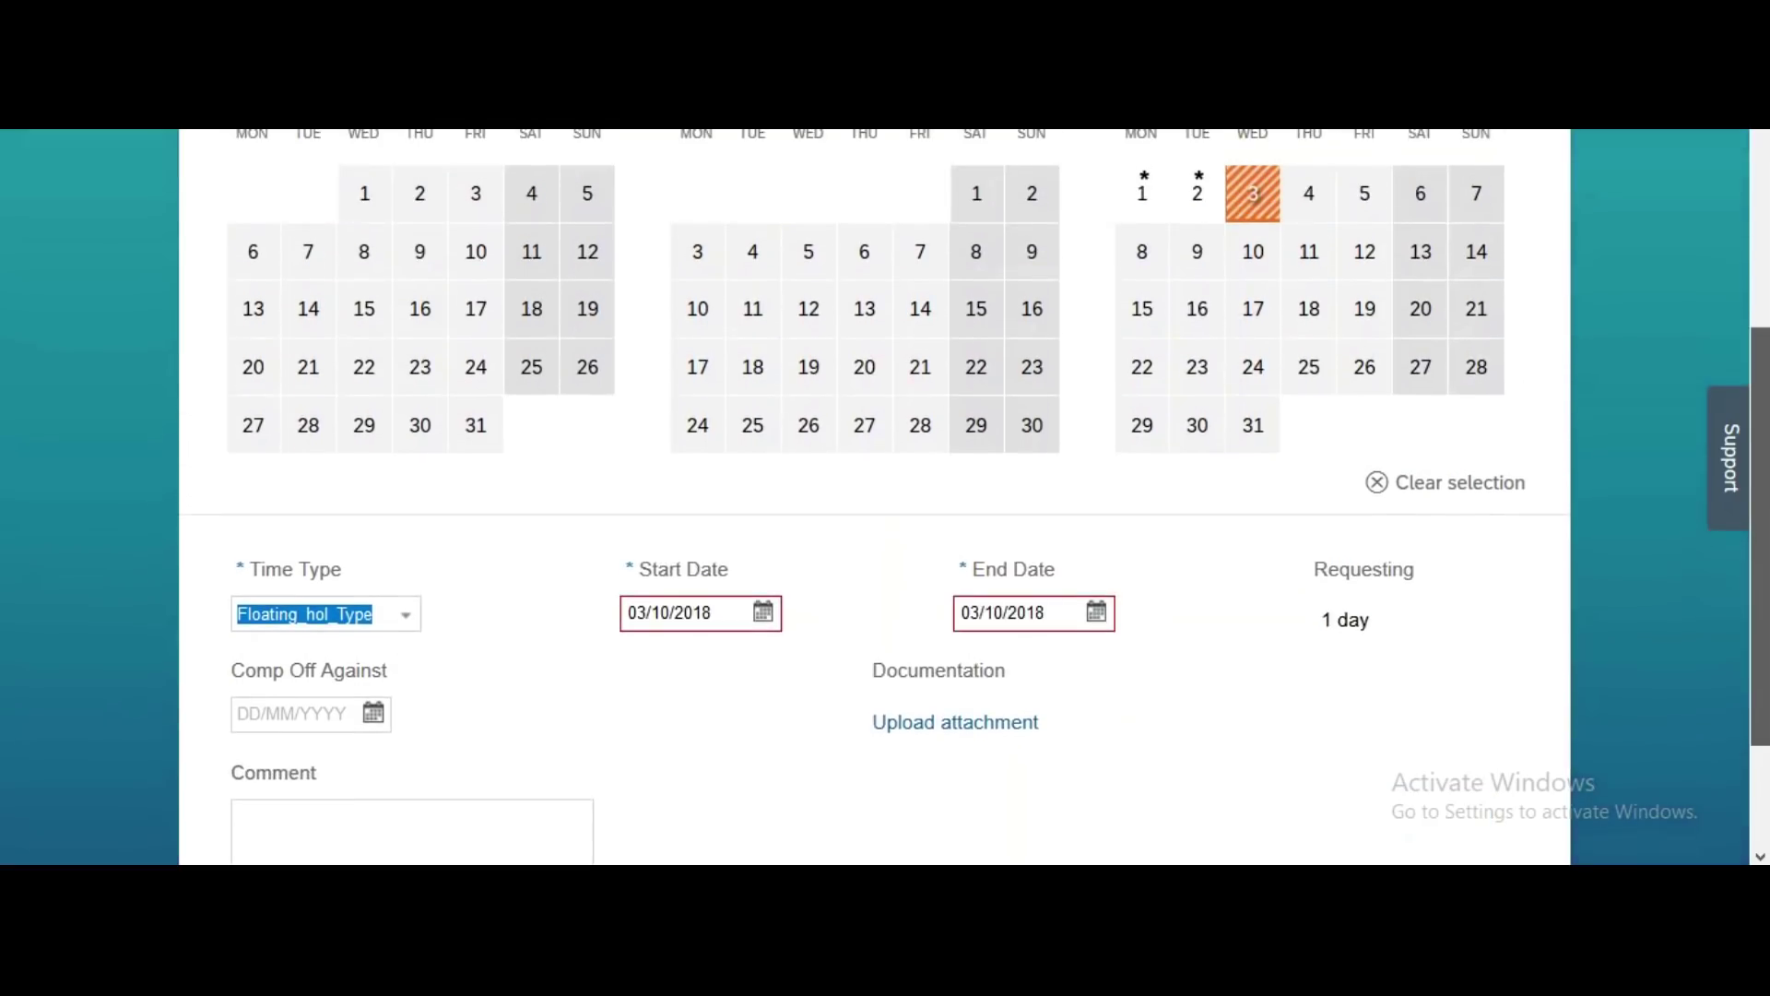
scroll(973, 496, "up", 1)
scroll(974, 496, "down", 1)
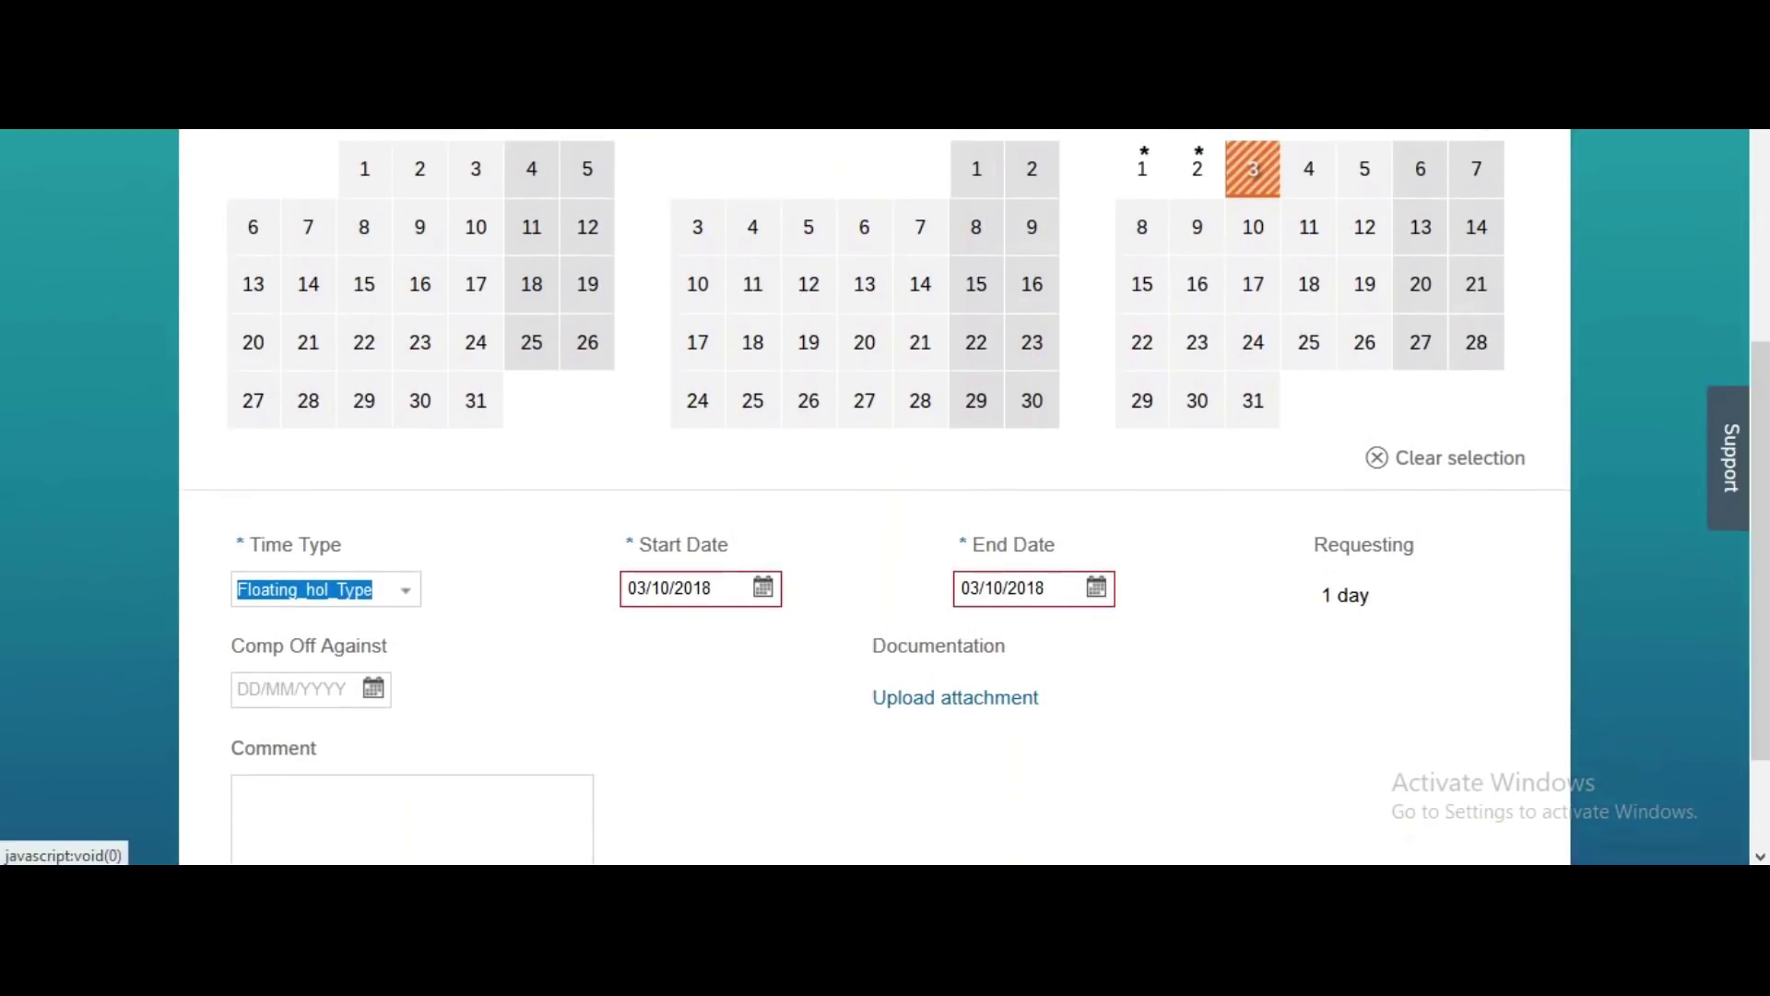
left_click(777, 589)
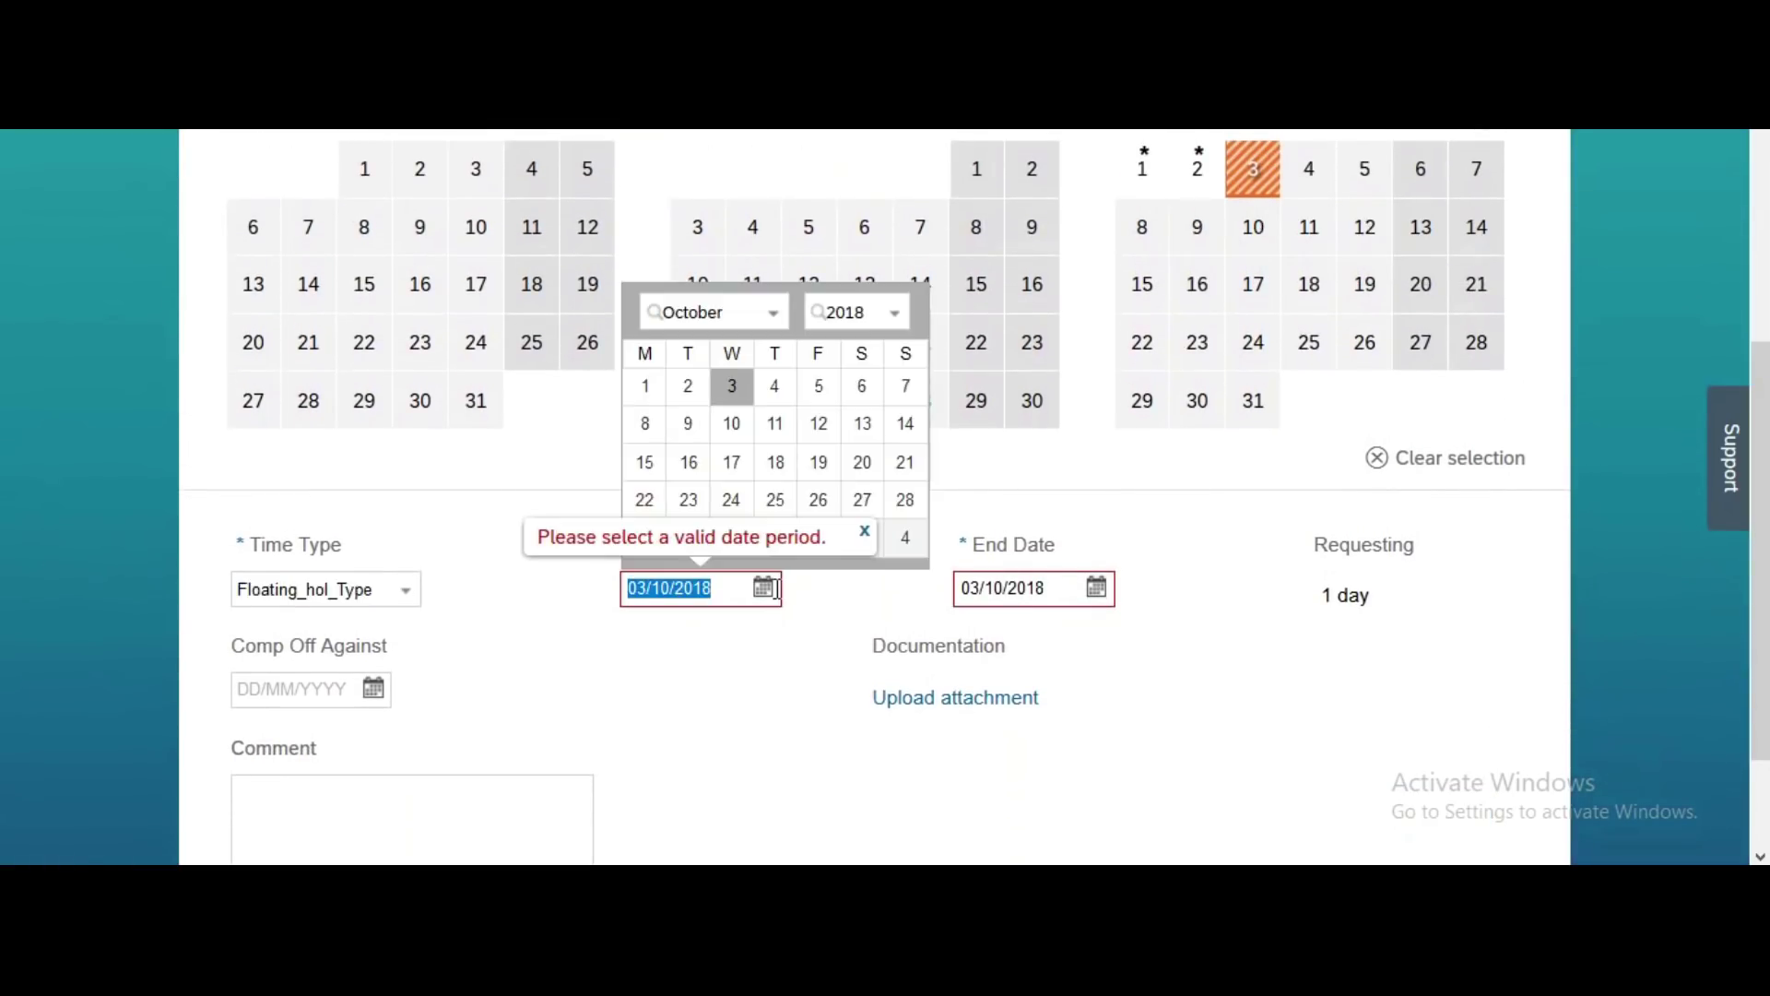
left_click(645, 387)
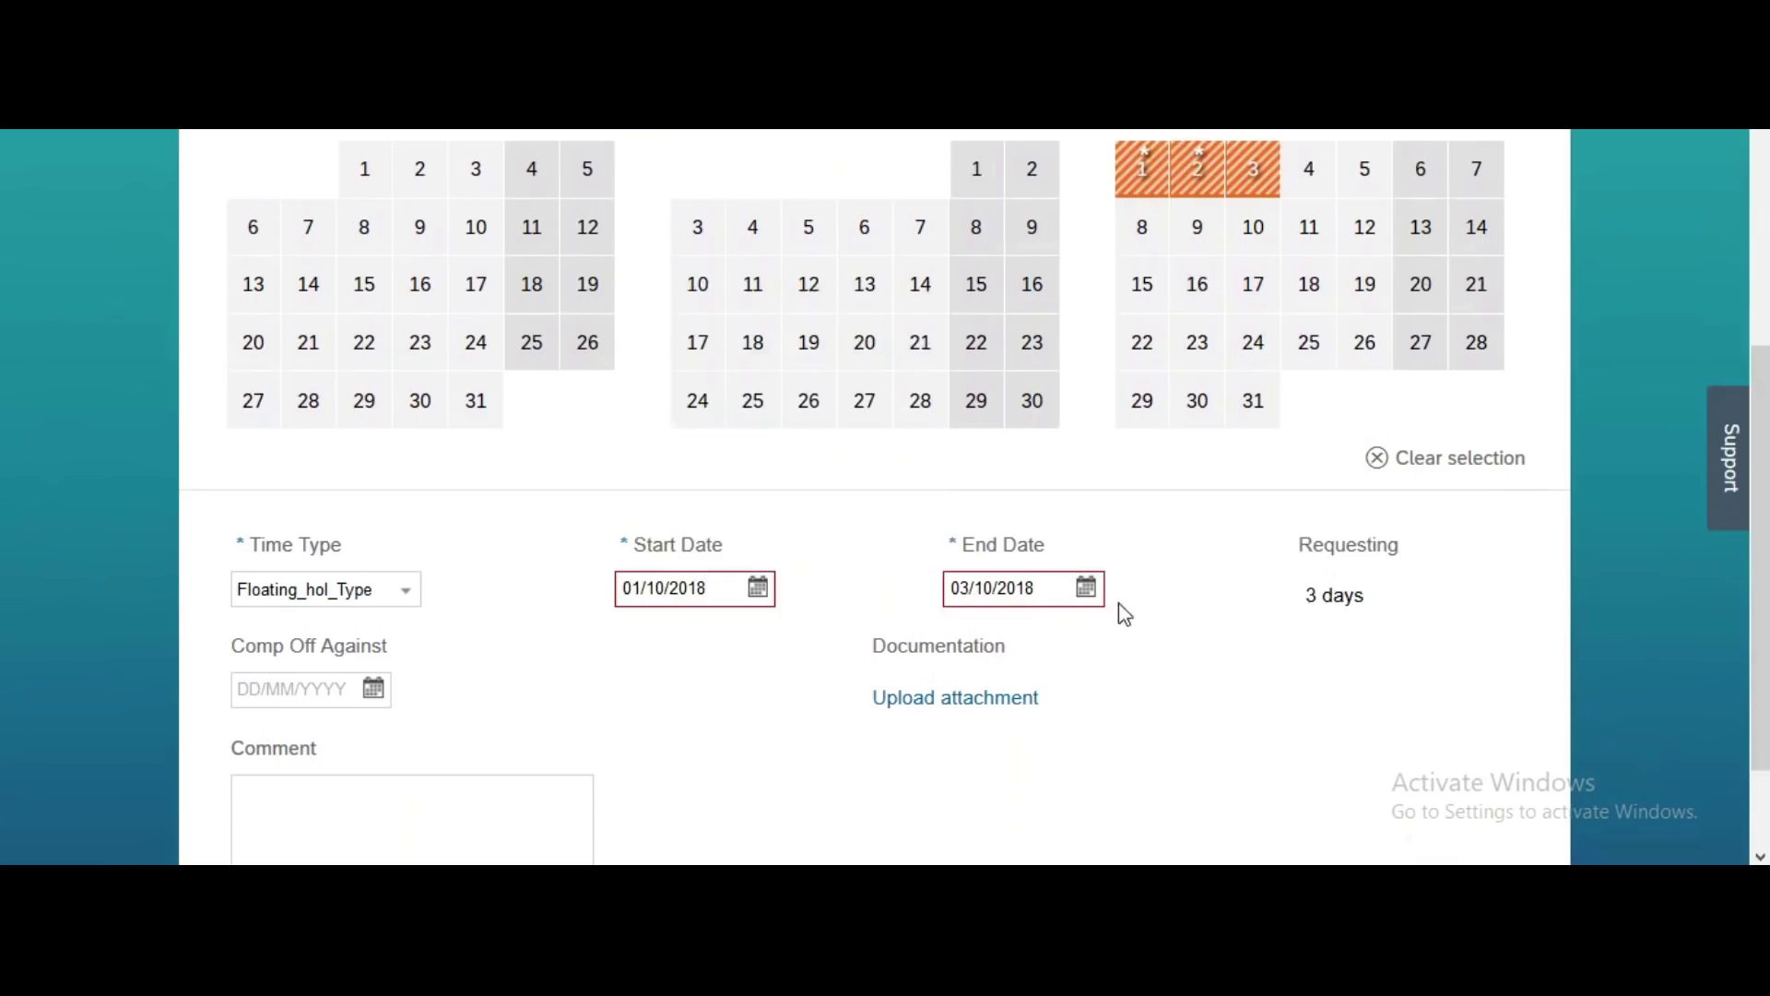
left_click(1084, 589)
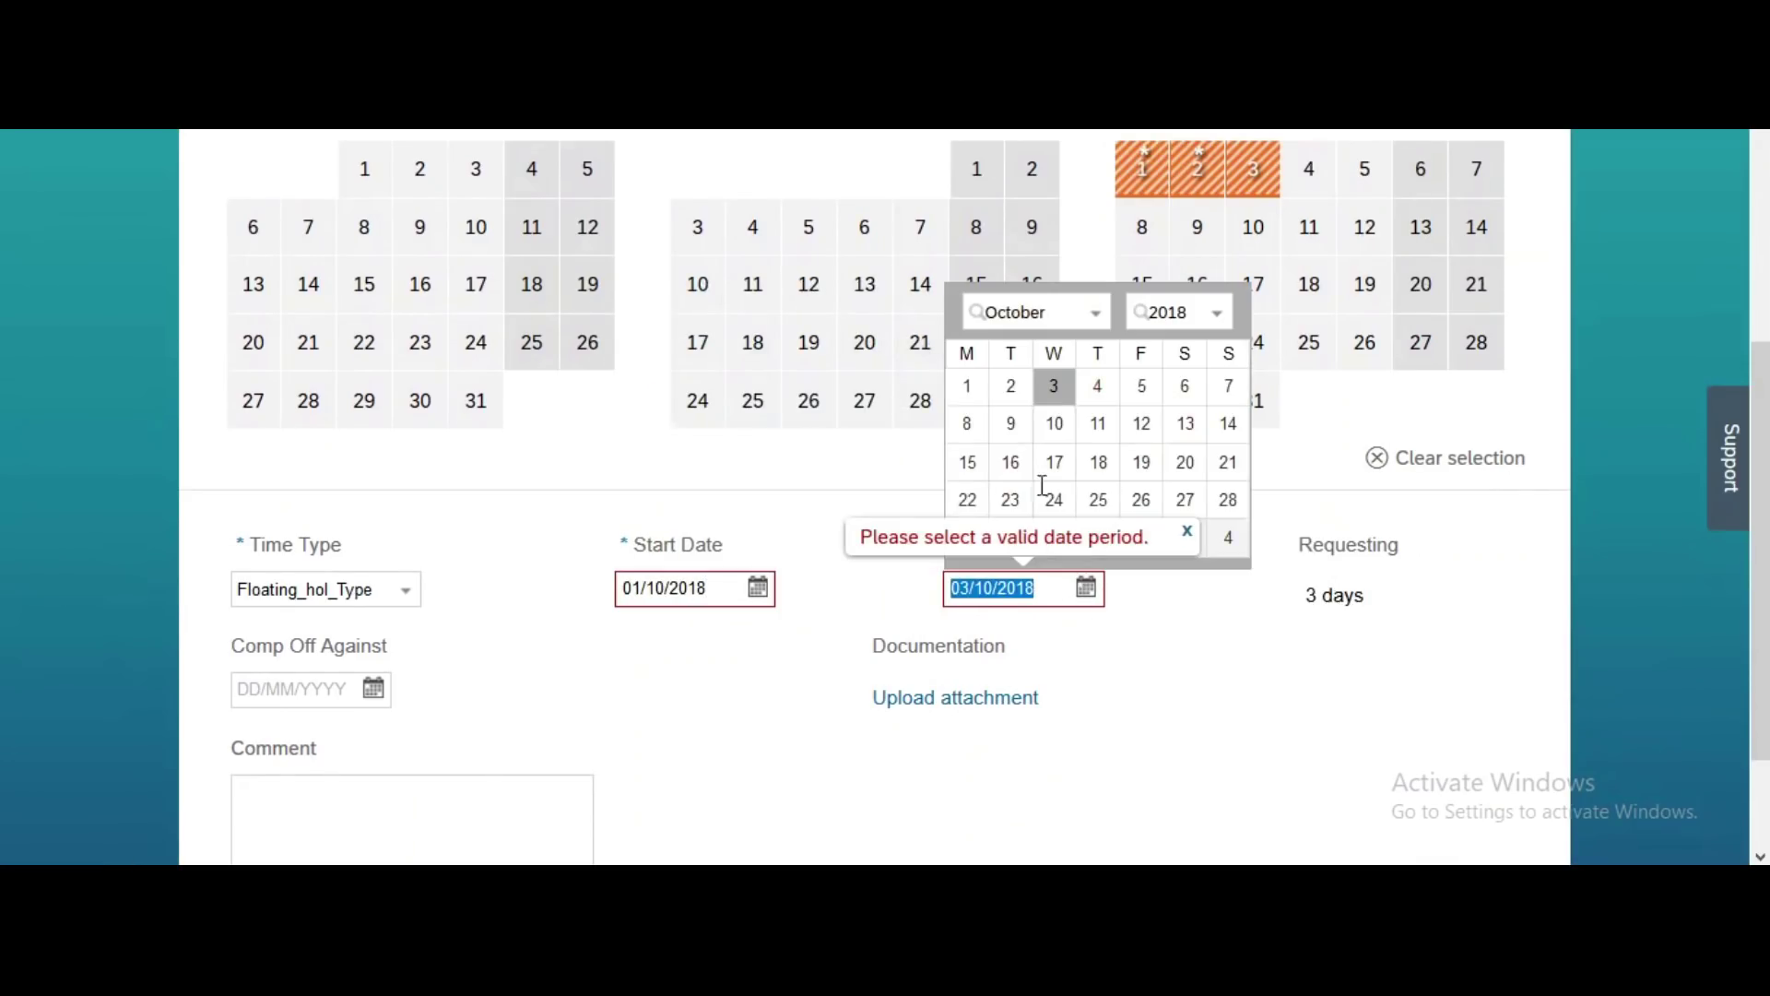
left_click(976, 398)
Check the holiday names on 1 and 2 October 2018 and review the time off balances as of 01/10/2018
left_click_drag(1763, 449, 1766, 388)
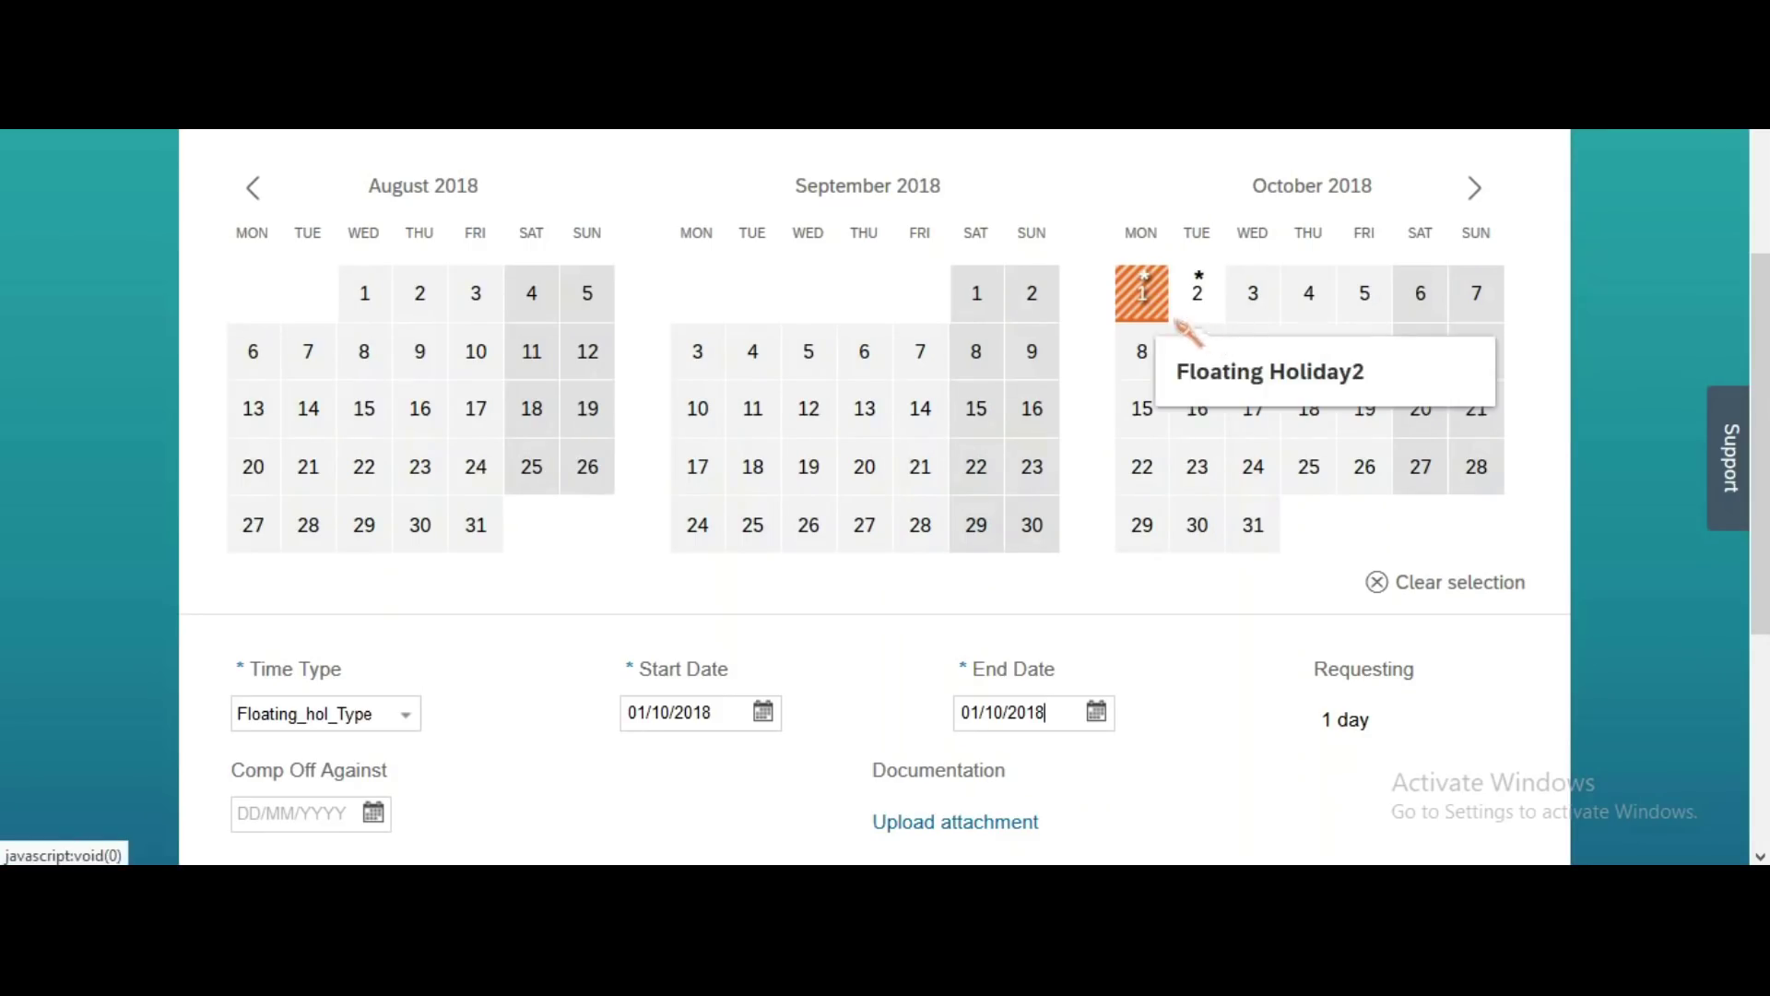
mouse_move(1166, 316)
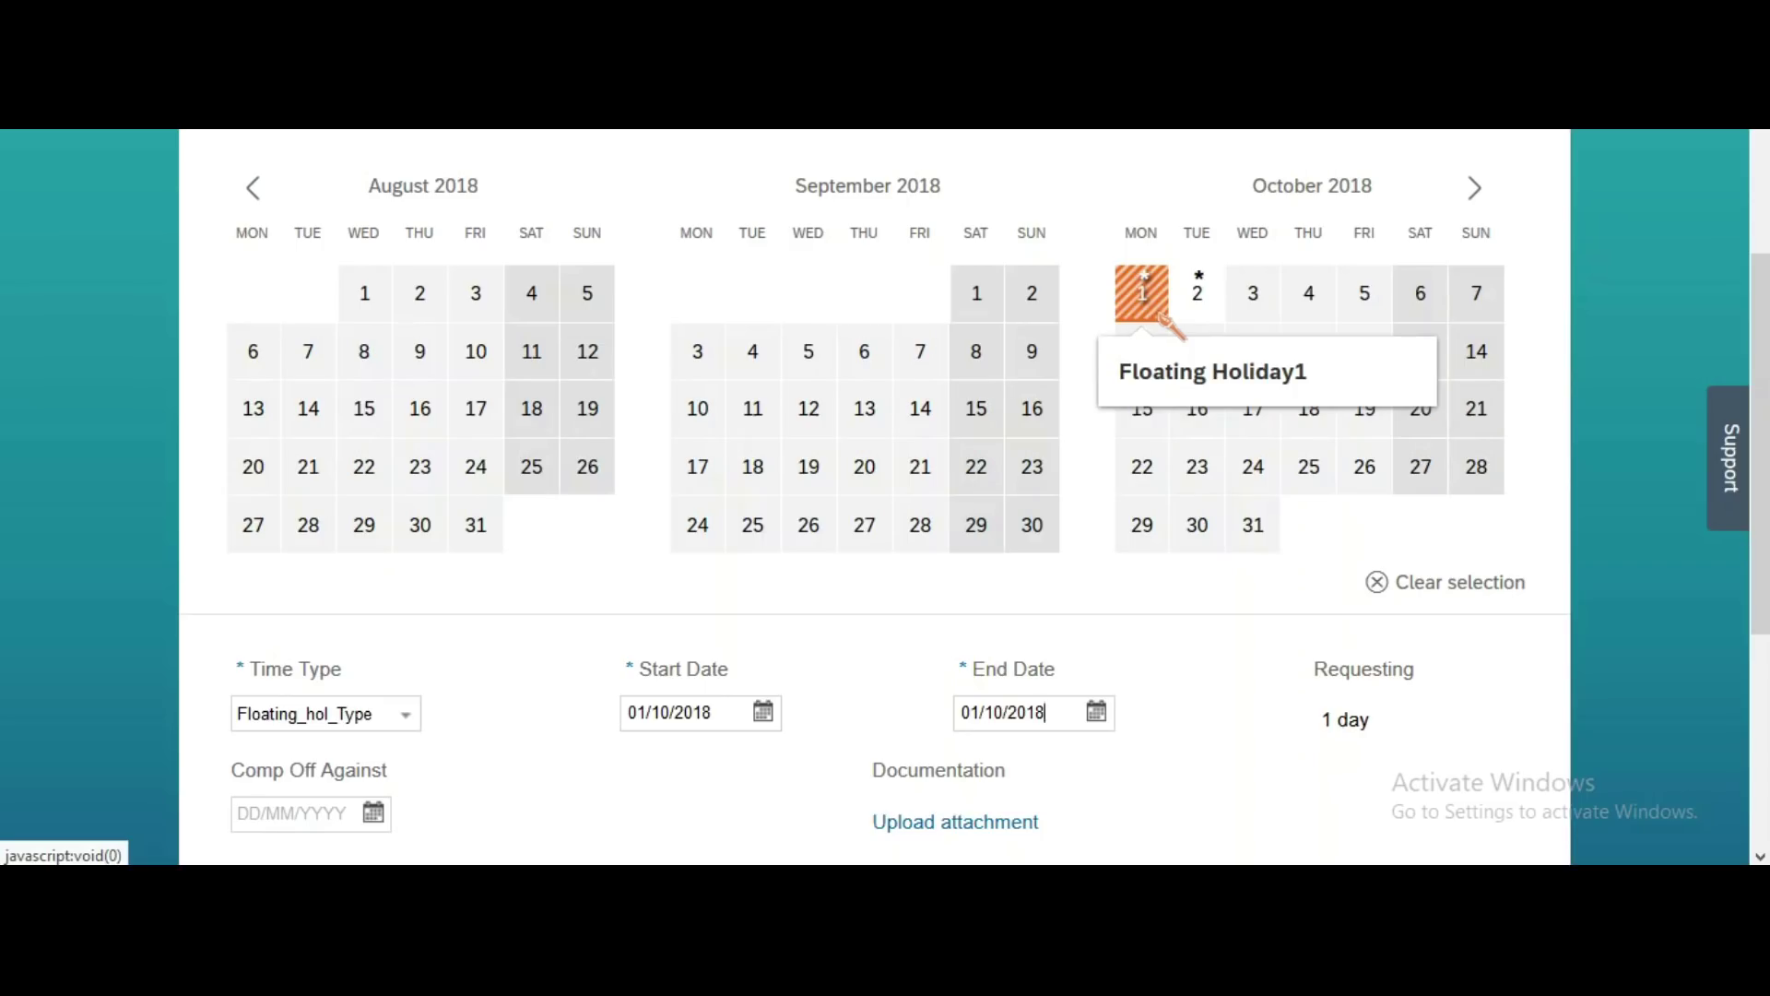
left_click_drag(1761, 311, 1761, 185)
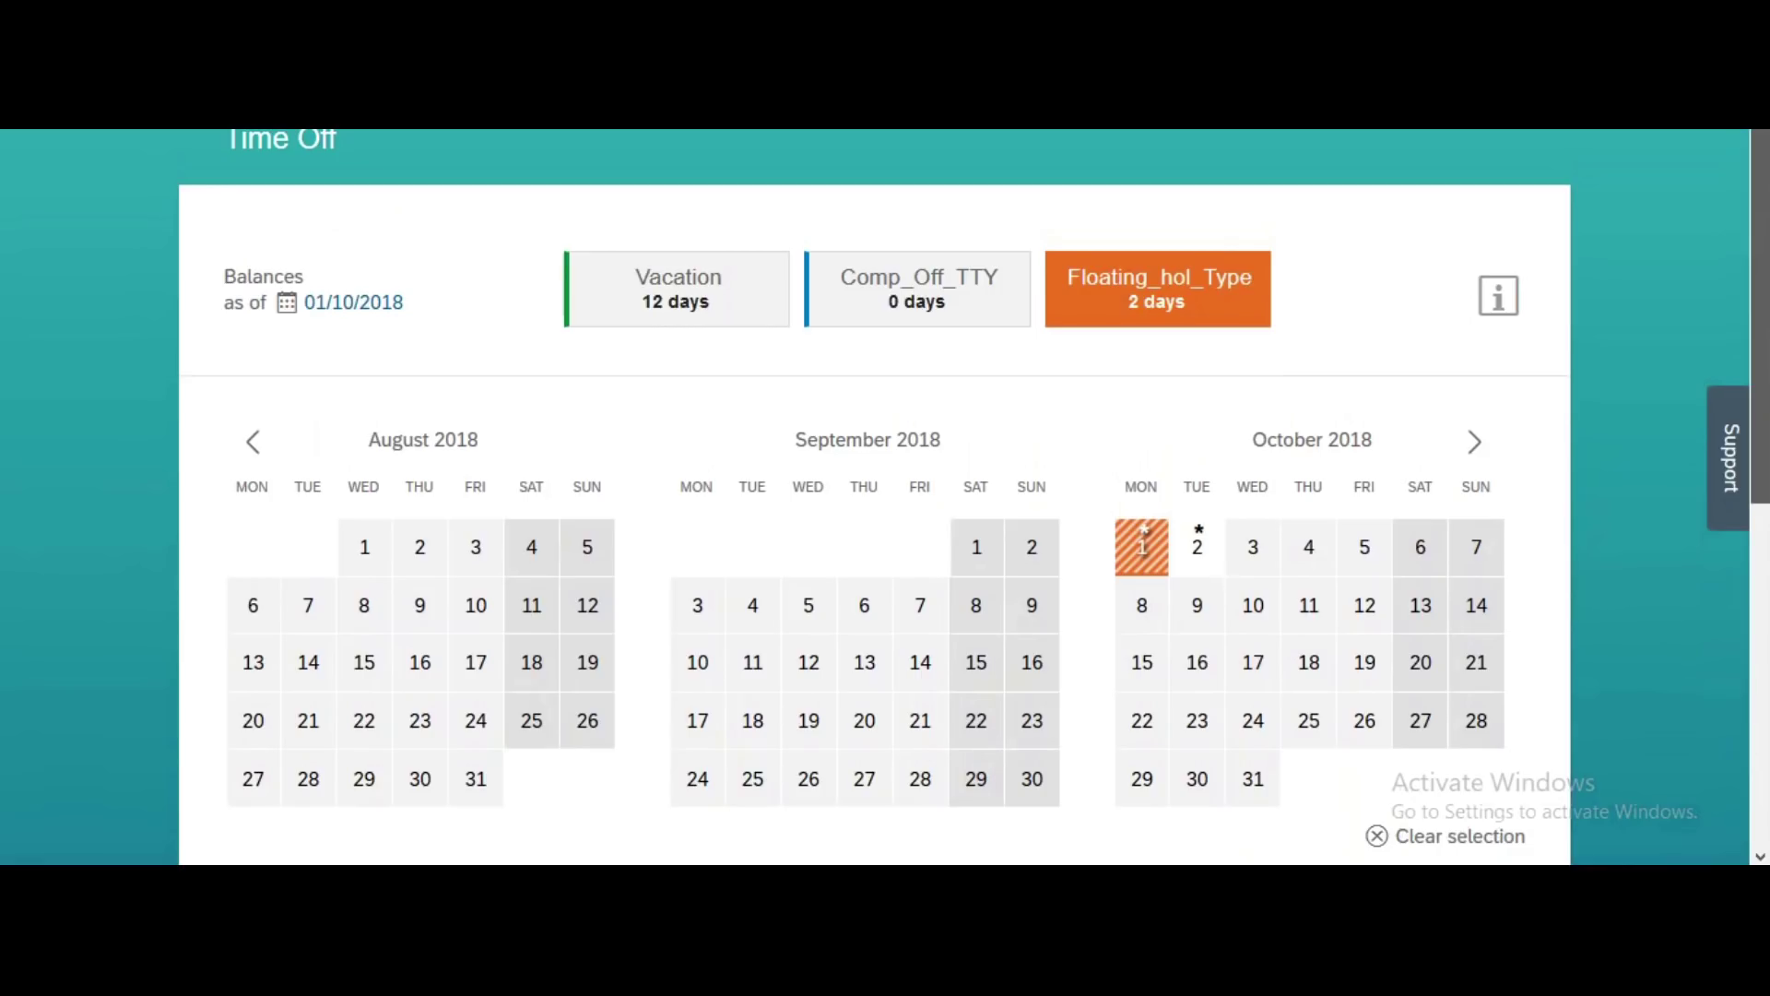
left_click_drag(1762, 185, 1761, 181)
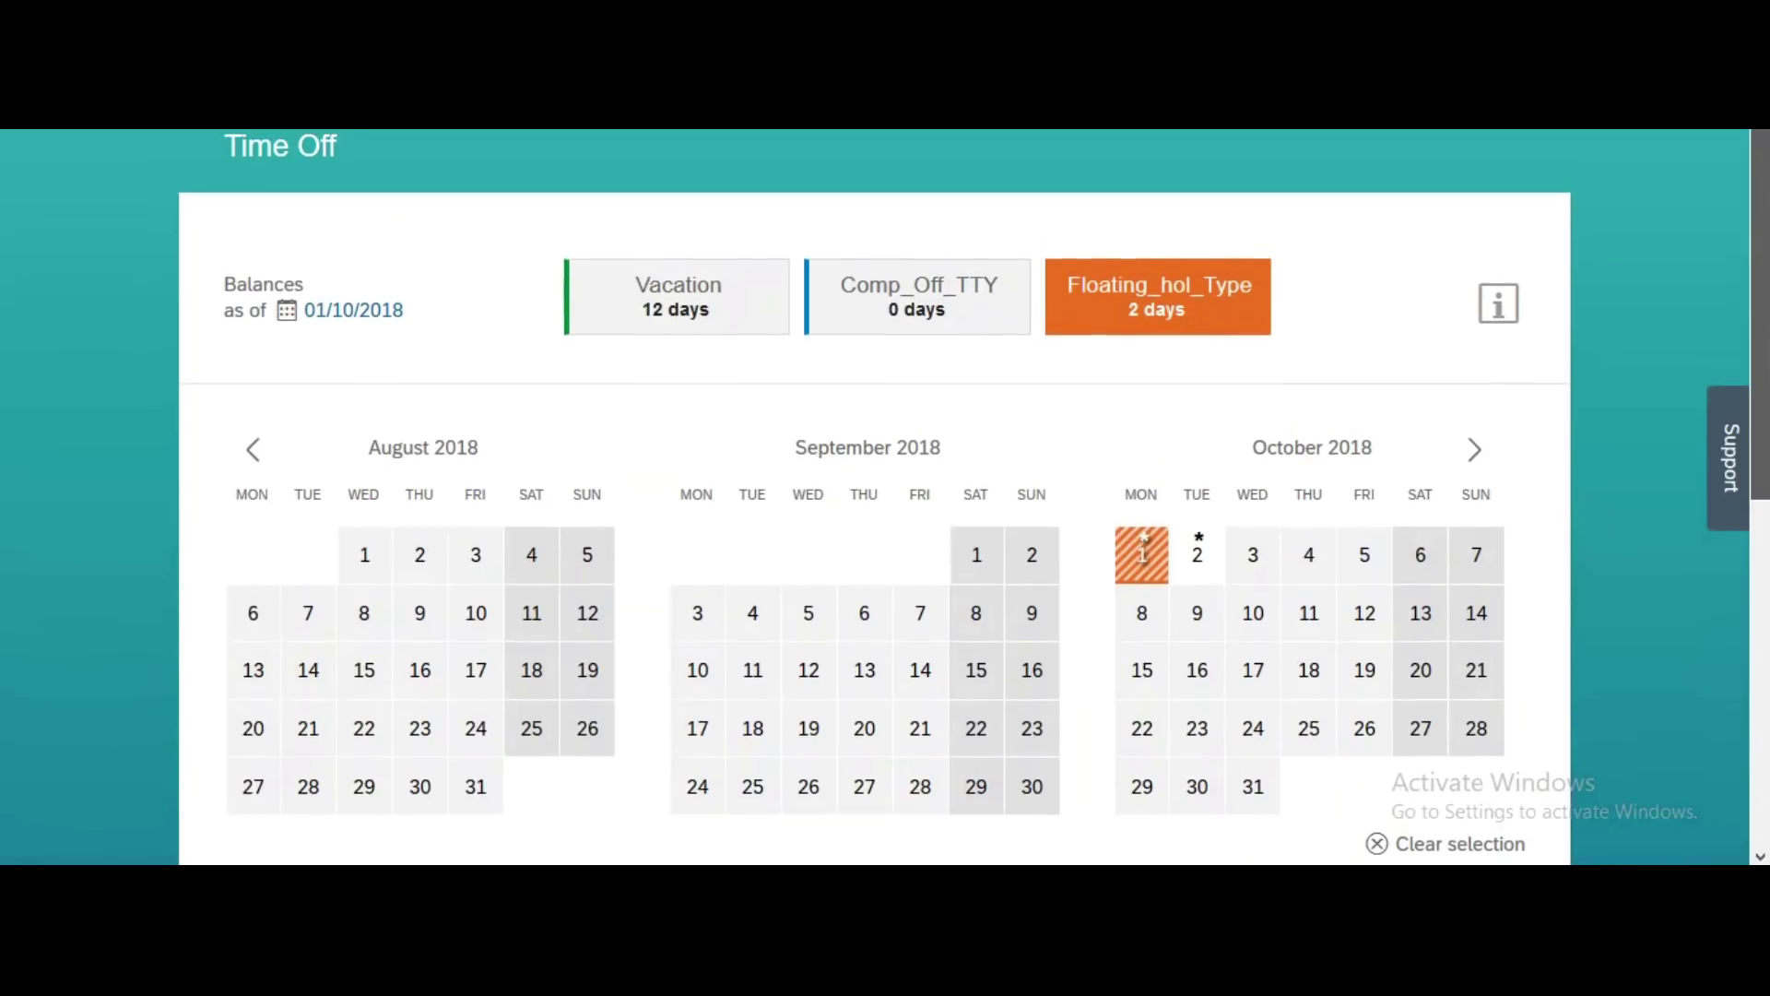